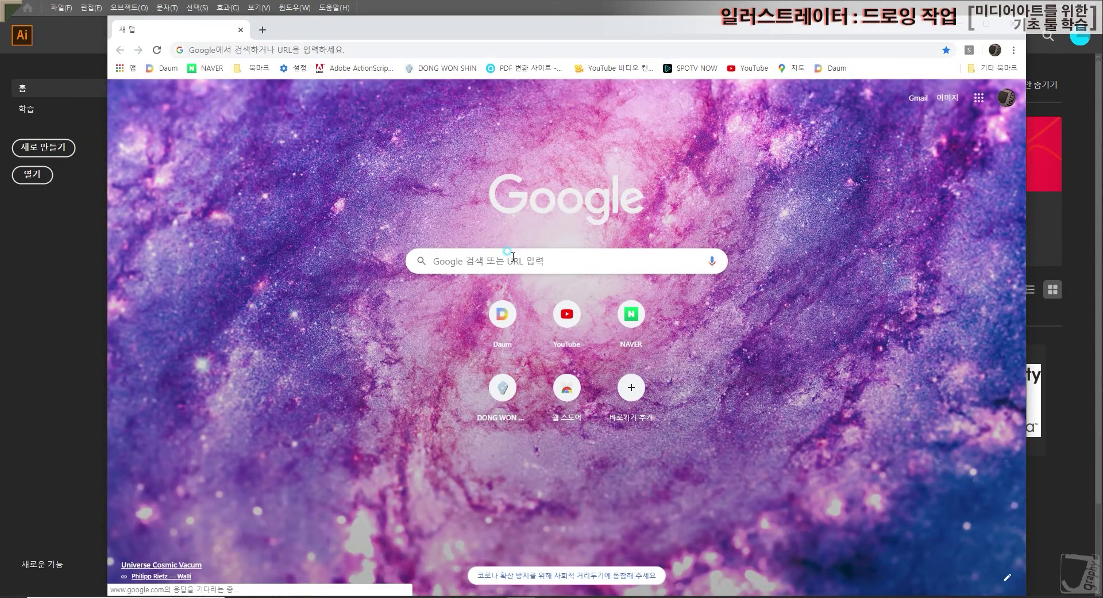
# - Search Google for "키스해링" and switch to the image results
pyautogui.click(518, 256)
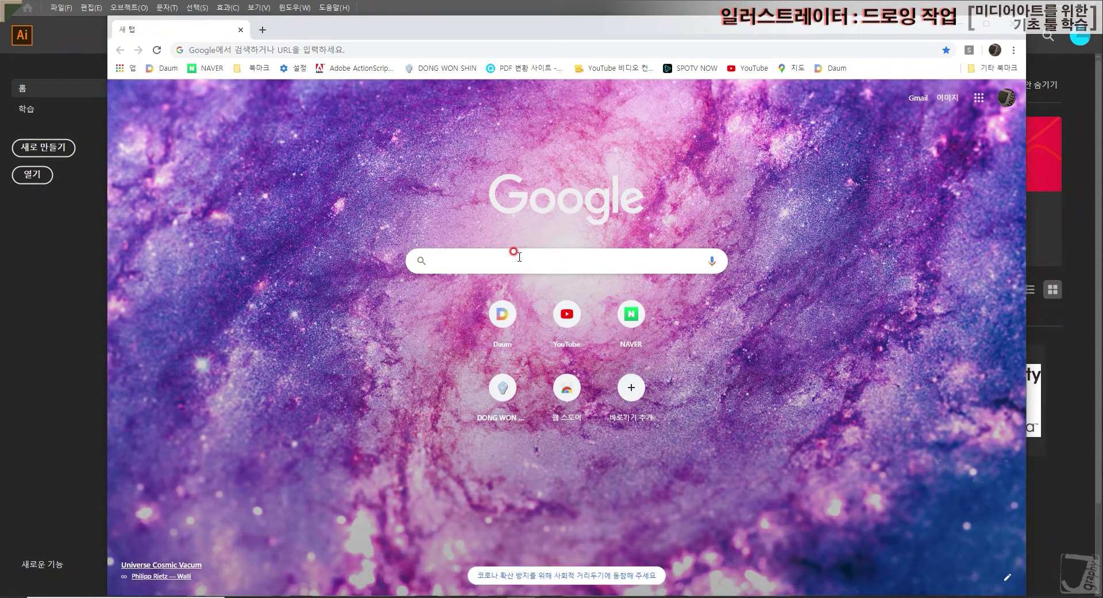
pyautogui.write('zl')
pyautogui.press('BackSpace')
pyautogui.press('BackSpace')
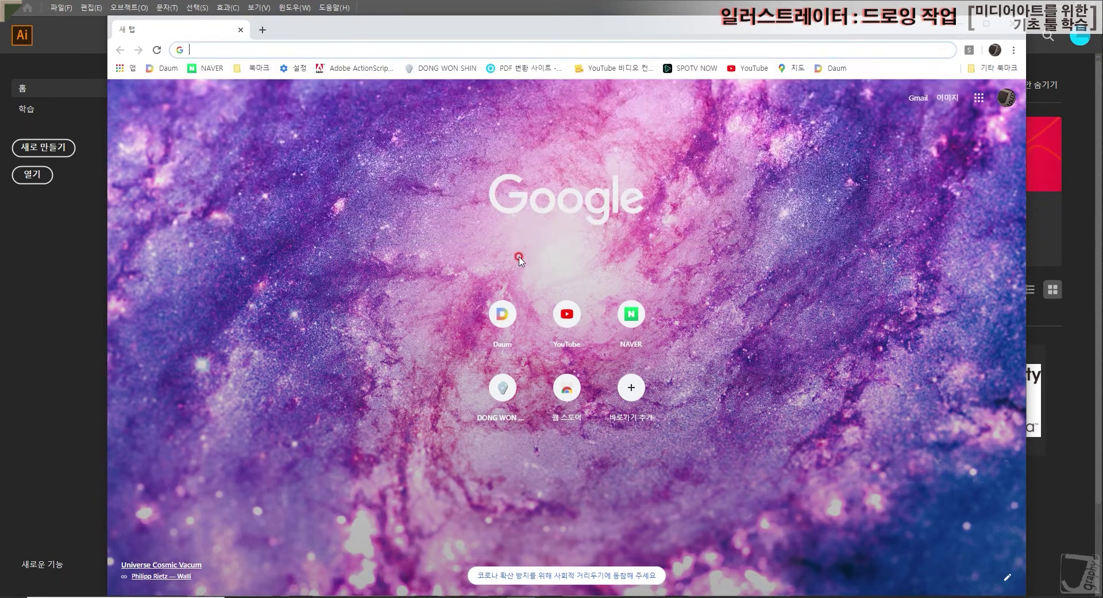
pyautogui.write('키스해링')
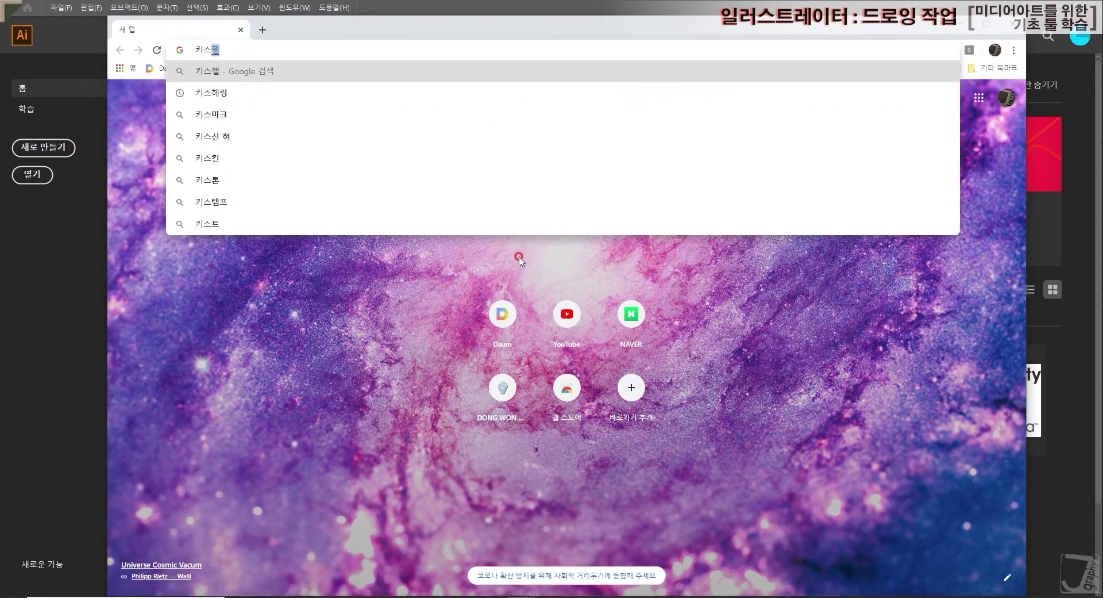
pyautogui.press('Return')
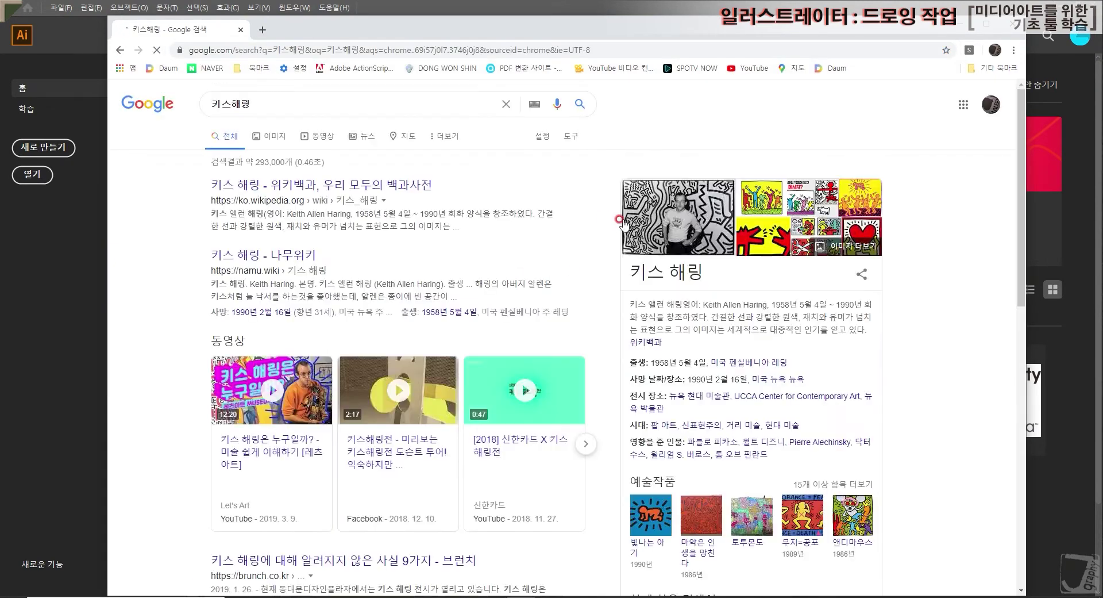
pyautogui.click(272, 136)
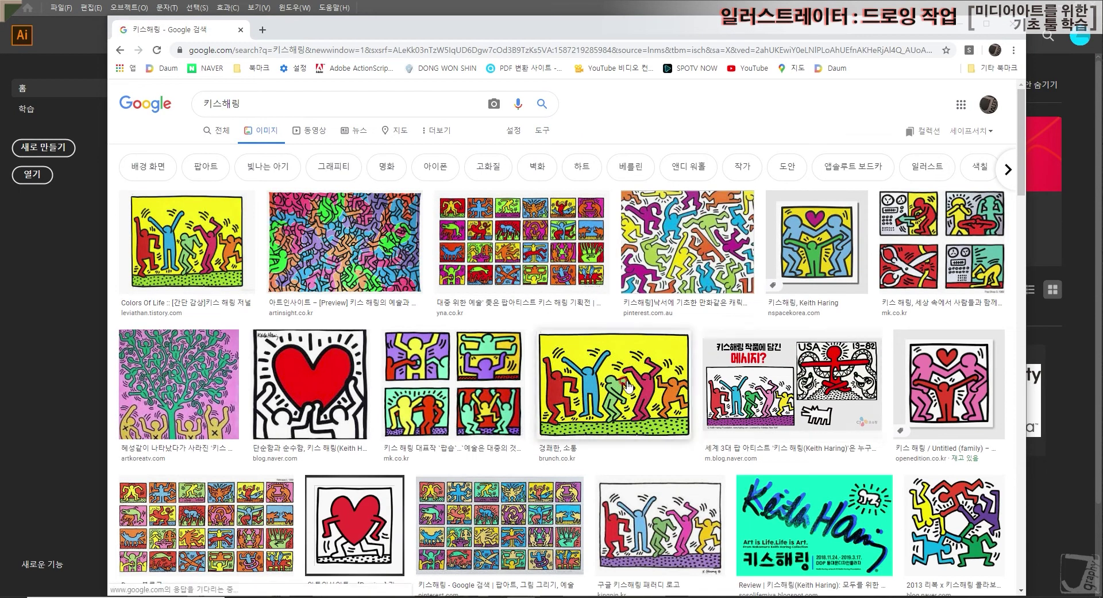
# - Browse the Keith Haring image results and preview the yellow painting of five dancing figures
pyautogui.click(626, 386)
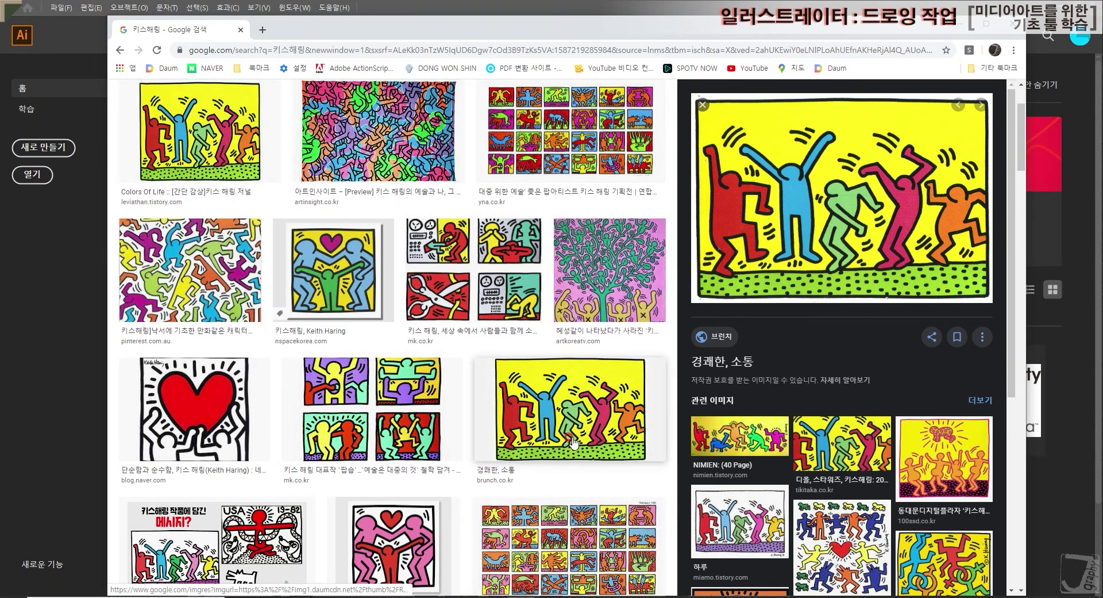
pyautogui.scroll(-4, 565, 421)
pyautogui.click(531, 323)
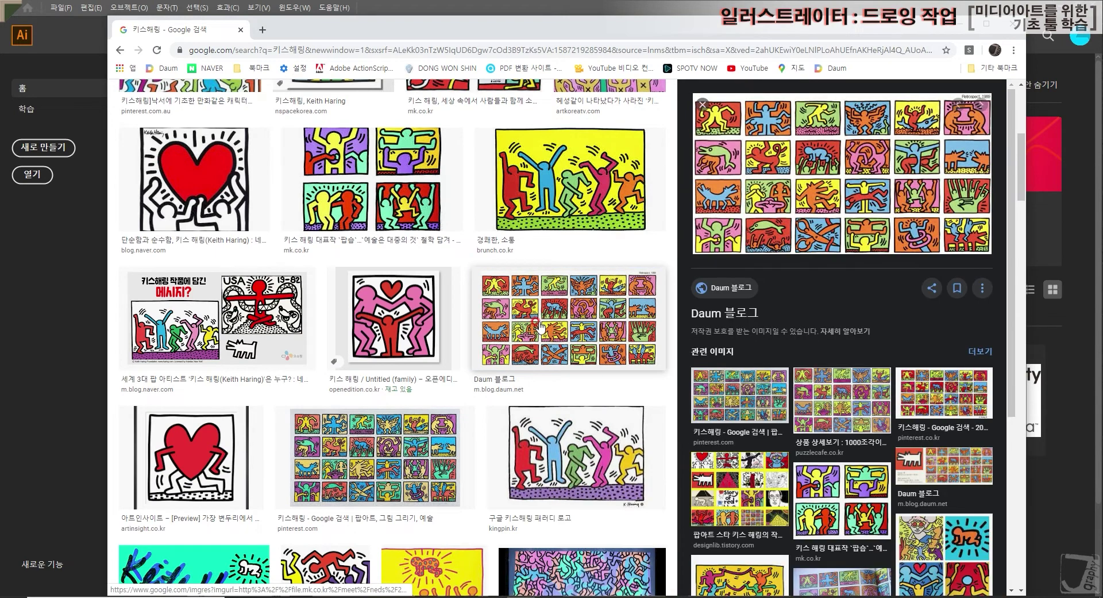
pyautogui.click(396, 477)
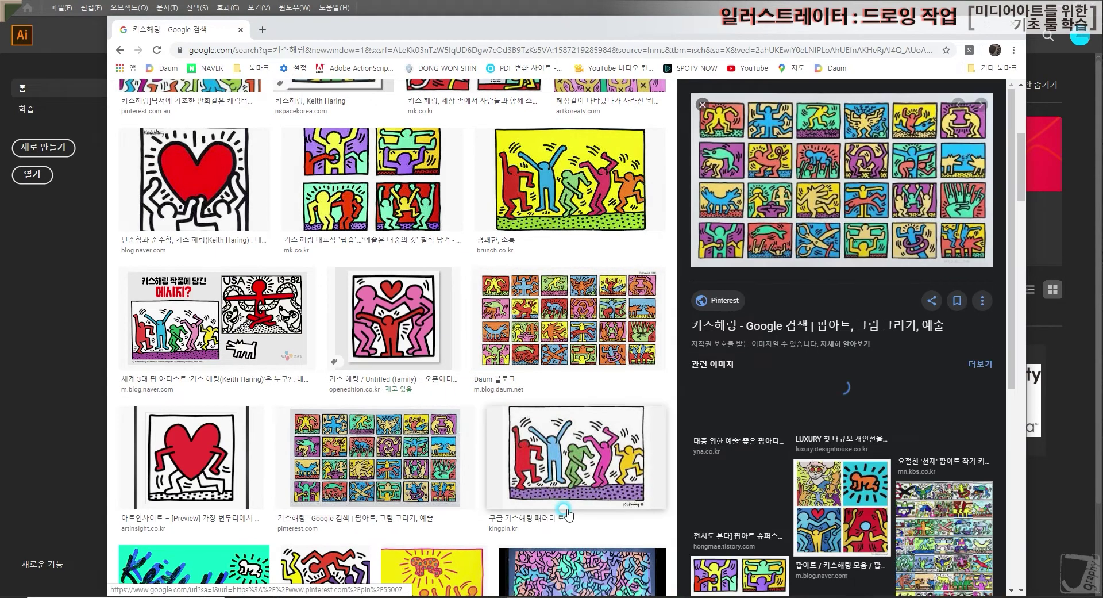
pyautogui.scroll(4, 566, 514)
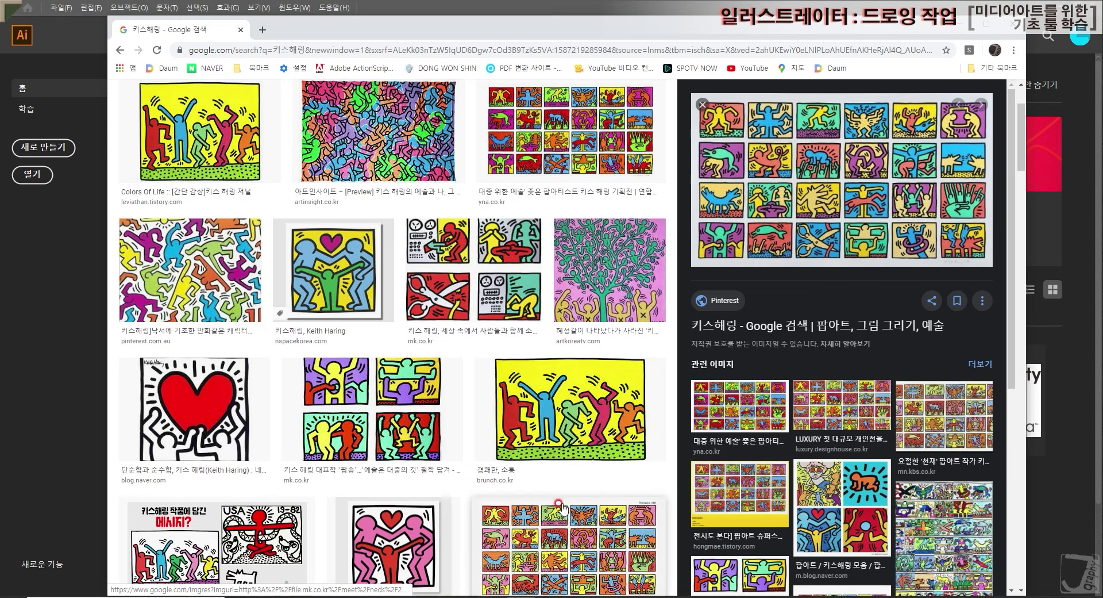
pyautogui.scroll(2, 387, 405)
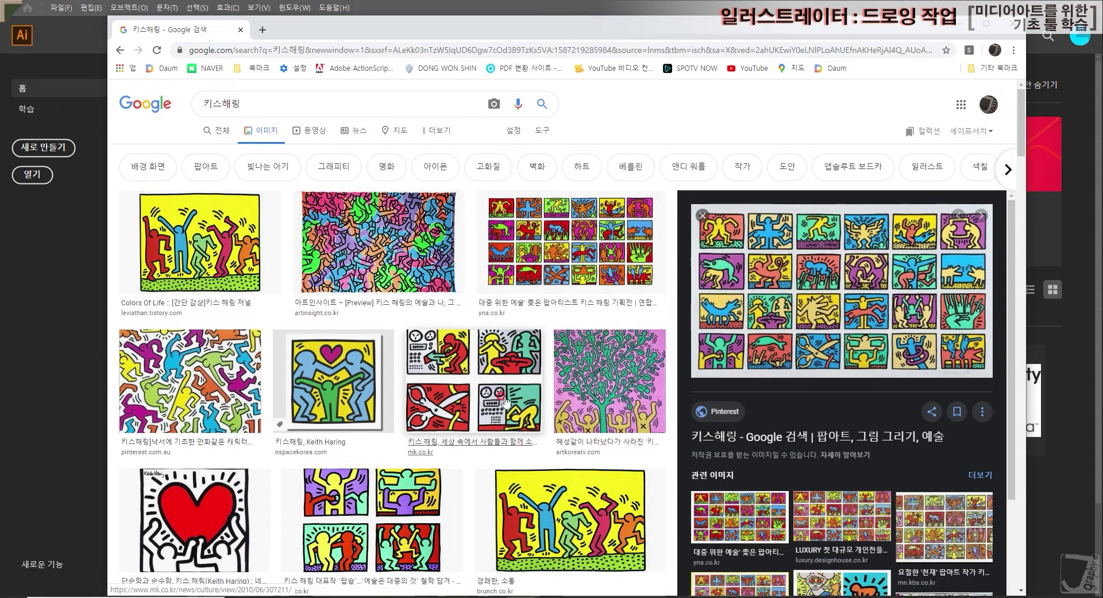
pyautogui.scroll(-3, 598, 431)
pyautogui.click(592, 348)
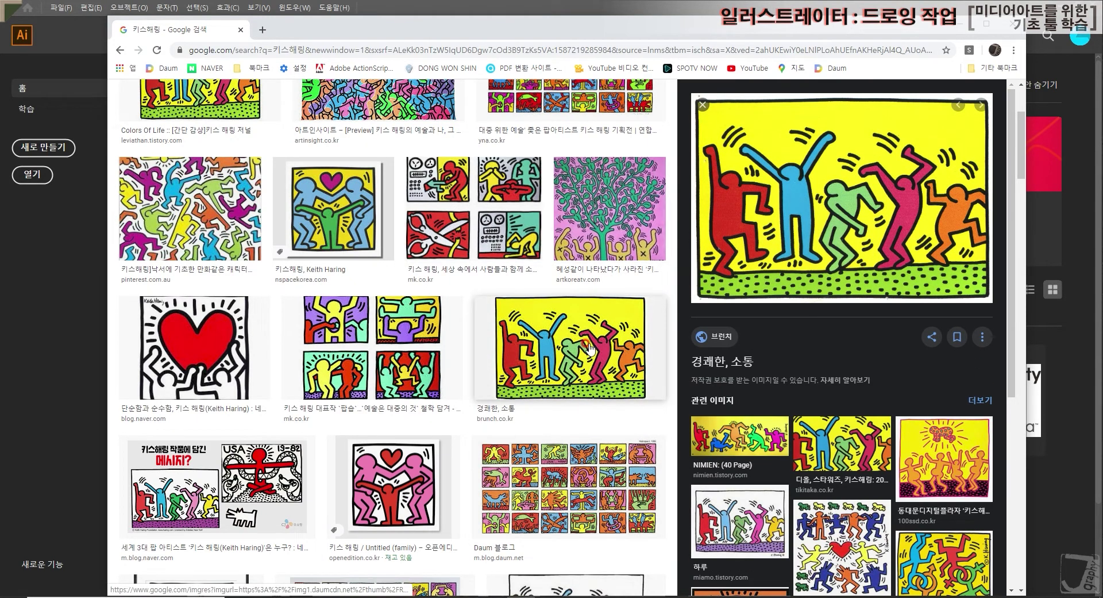
pyautogui.scroll(-3, 561, 338)
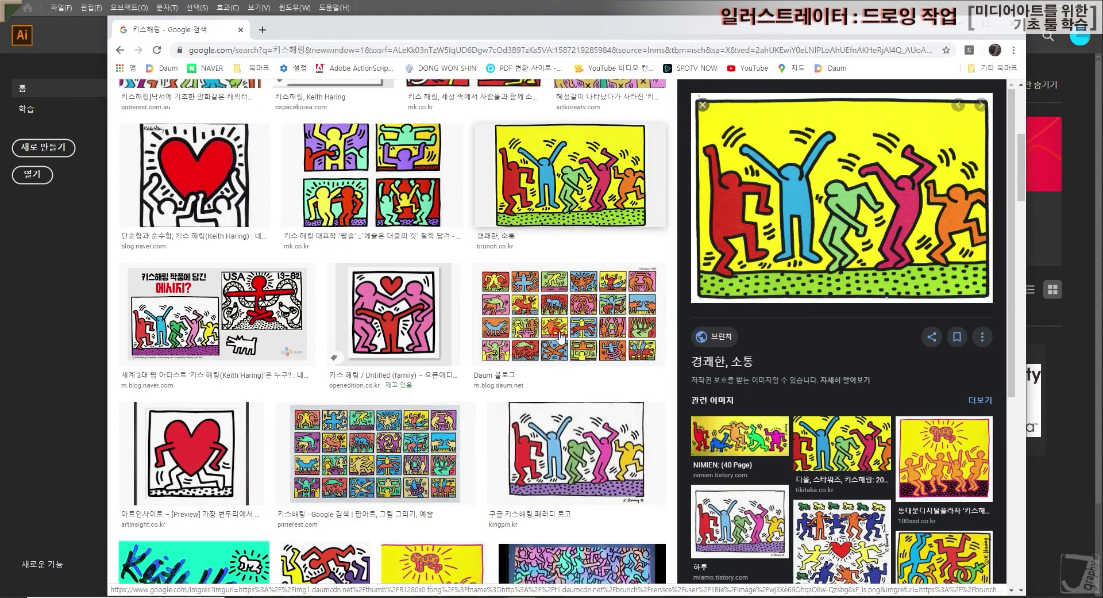
pyautogui.scroll(-3, 560, 337)
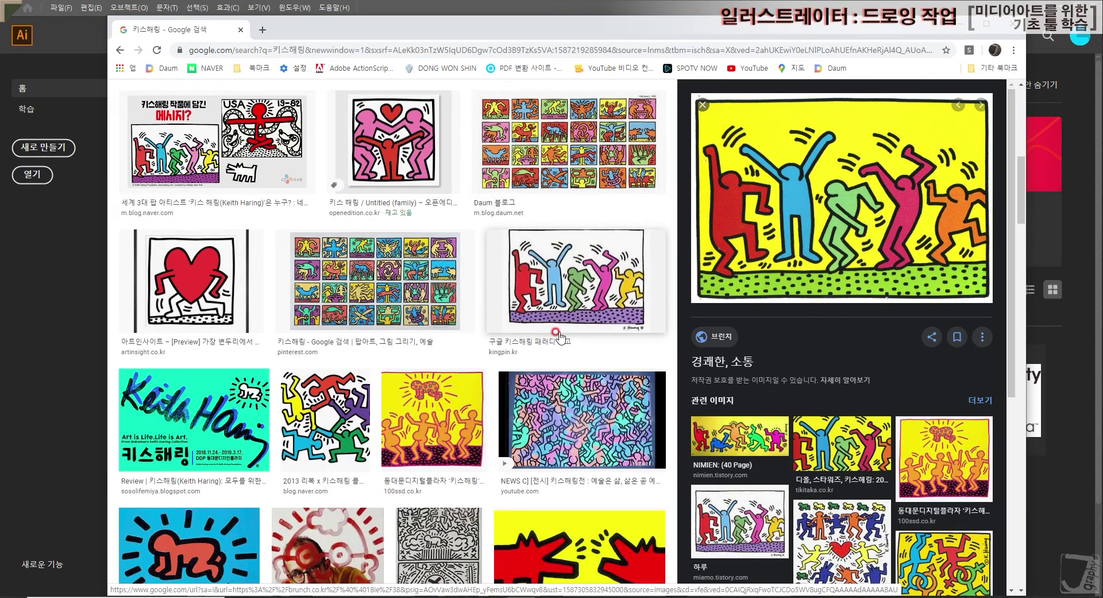
pyautogui.scroll(-3, 560, 334)
pyautogui.scroll(9, 560, 333)
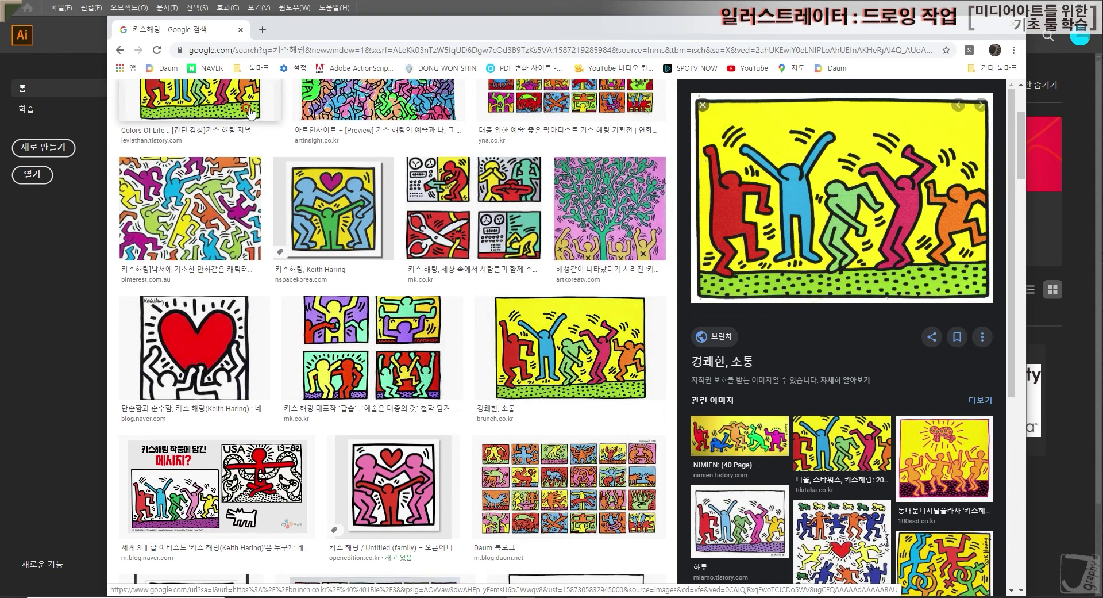
# - Search Google Images for "줄리안 오피" in a new tab and preview the illustration of two people walking on blue
pyautogui.hotkey('ctrl', 't')
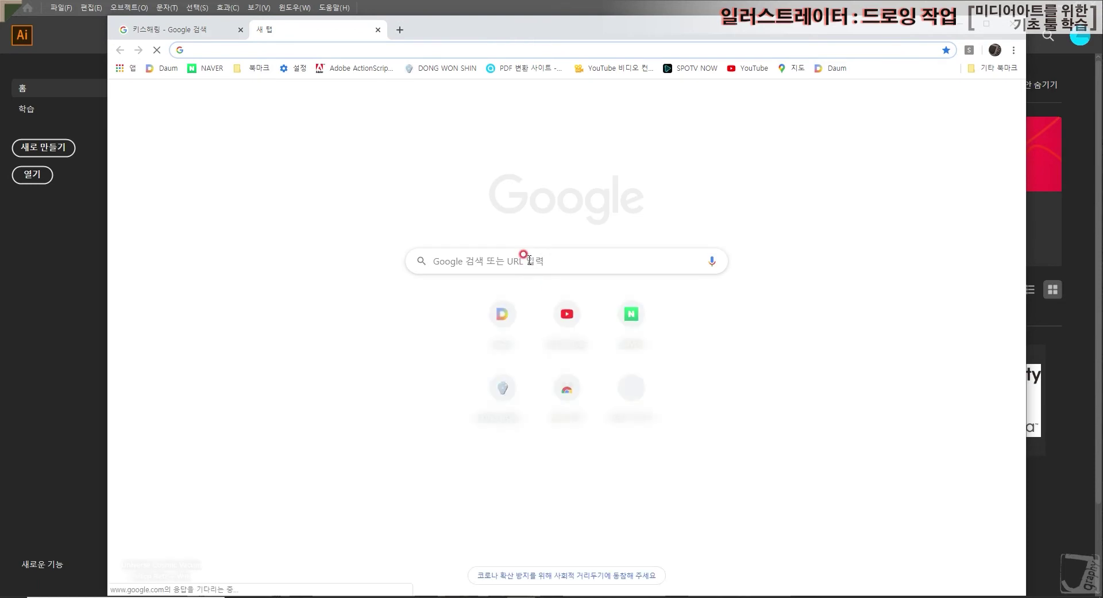
pyautogui.write('줄')
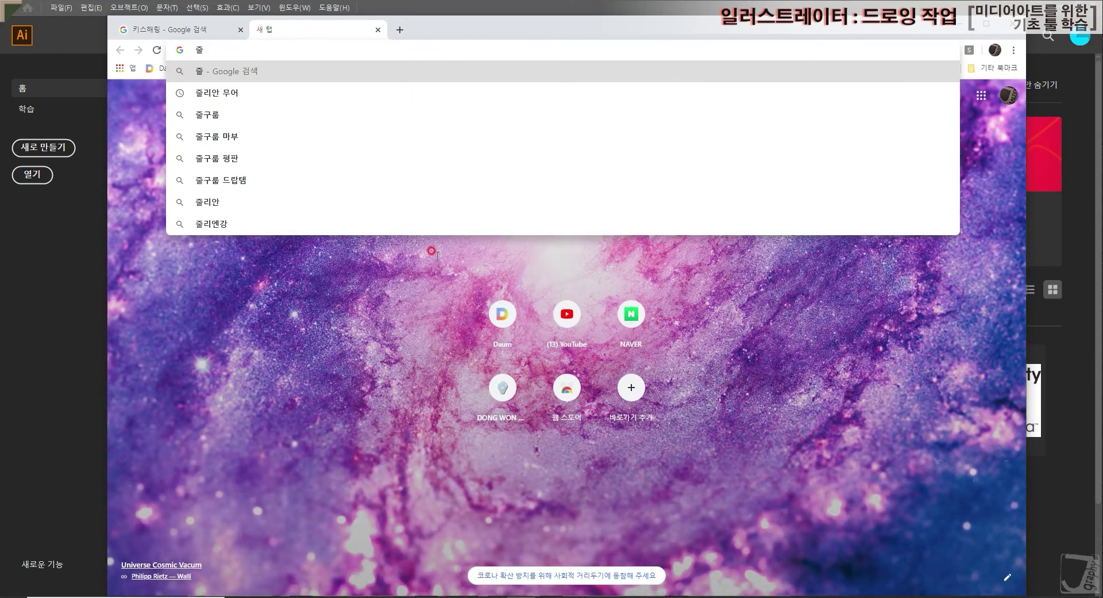
pyautogui.write('리안')
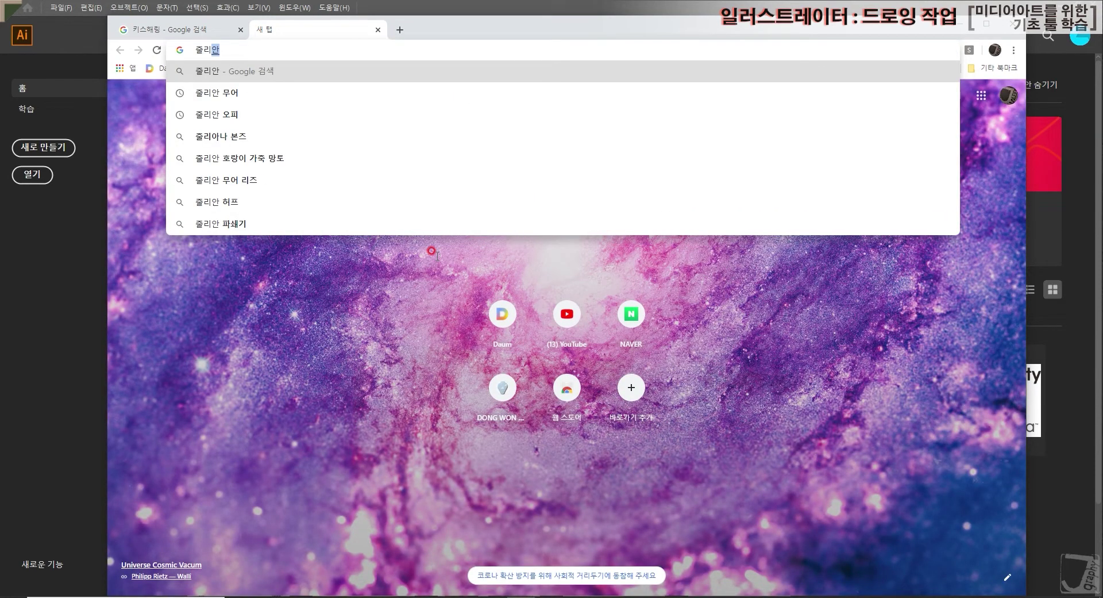
pyautogui.press('Down')
pyautogui.press('Down')
pyautogui.press('Return')
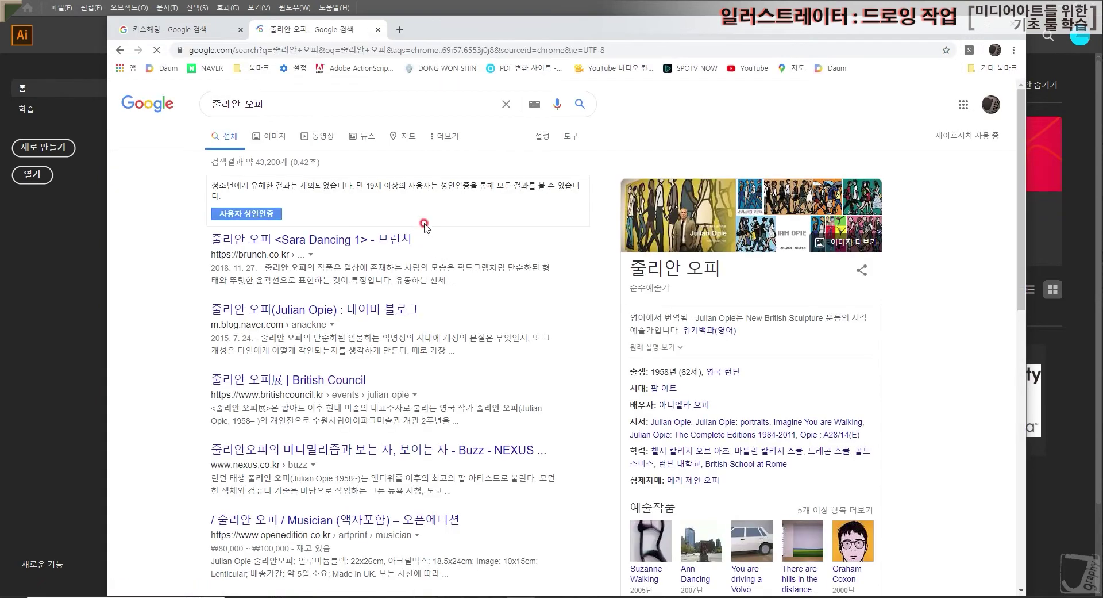
pyautogui.click(274, 137)
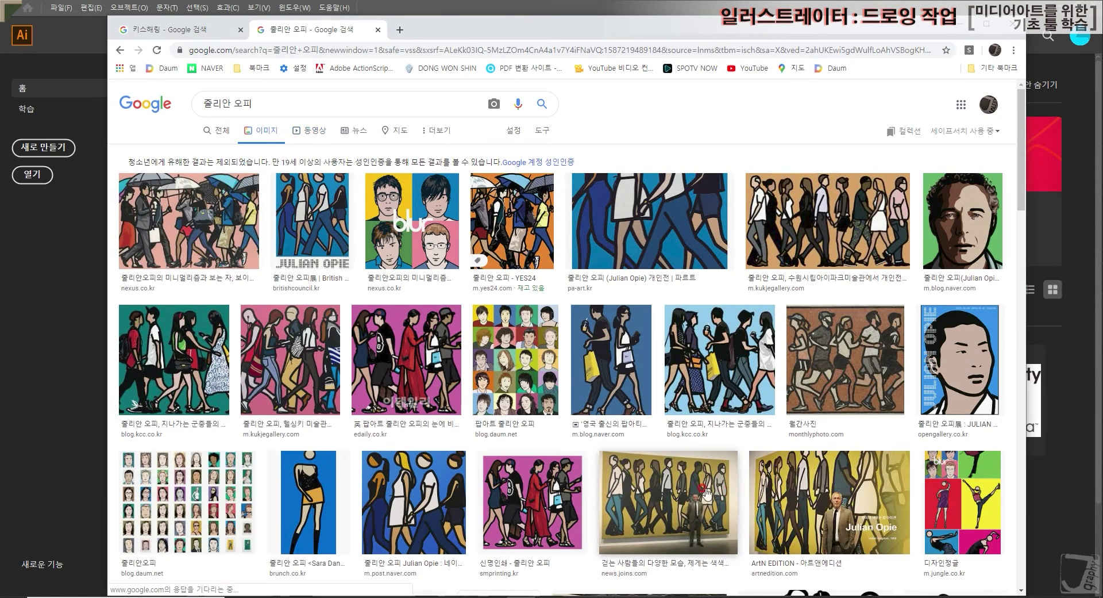
pyautogui.click(623, 390)
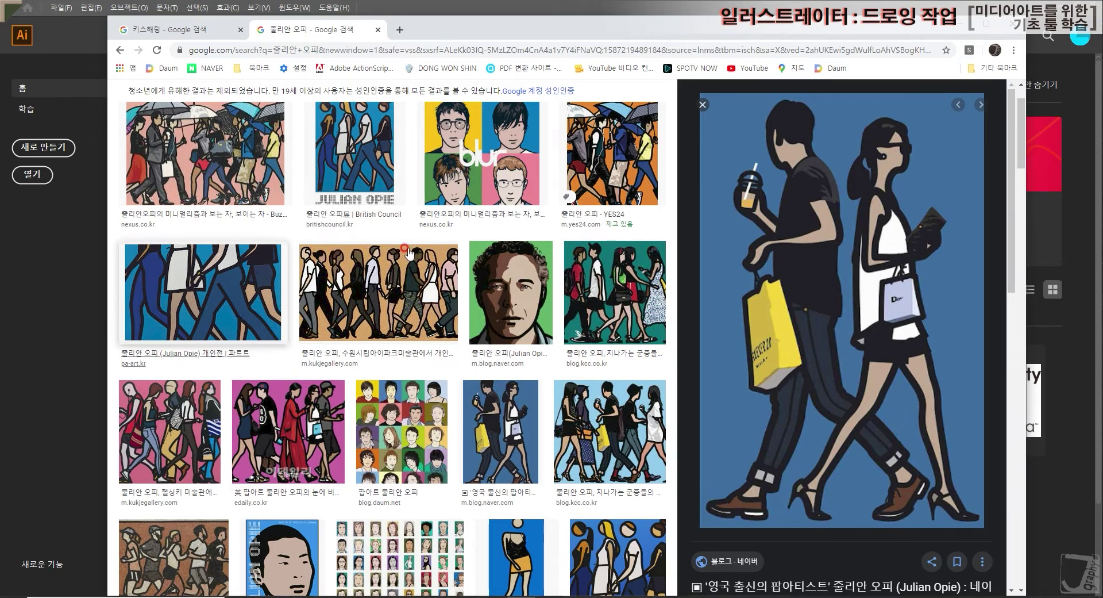
# - Switch to Illustrator and create a new A4 document in landscape orientation
pyautogui.click(46, 231)
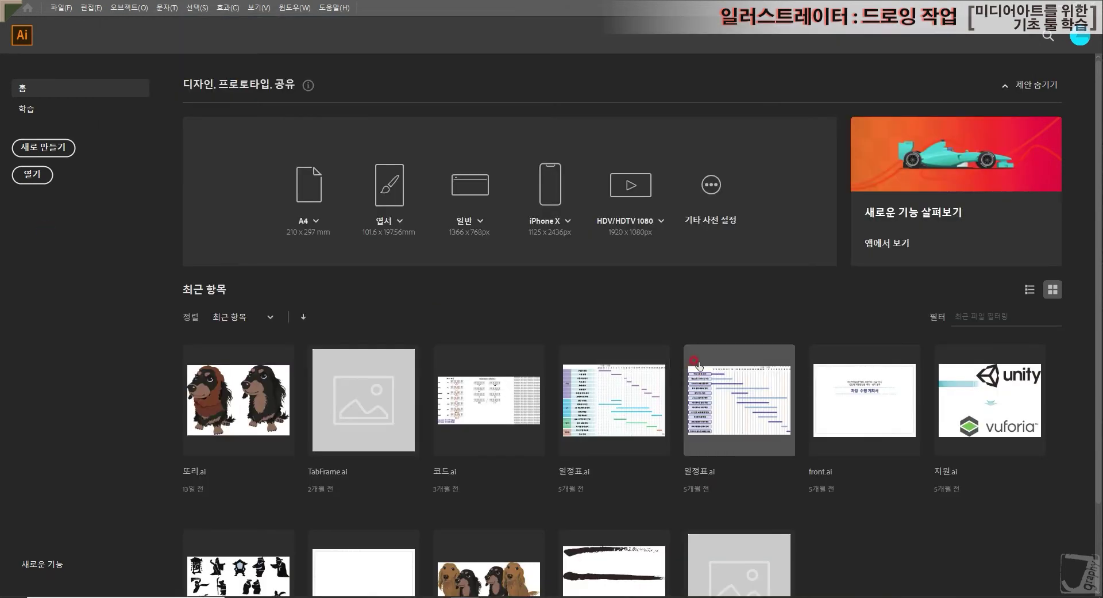
pyautogui.click(53, 148)
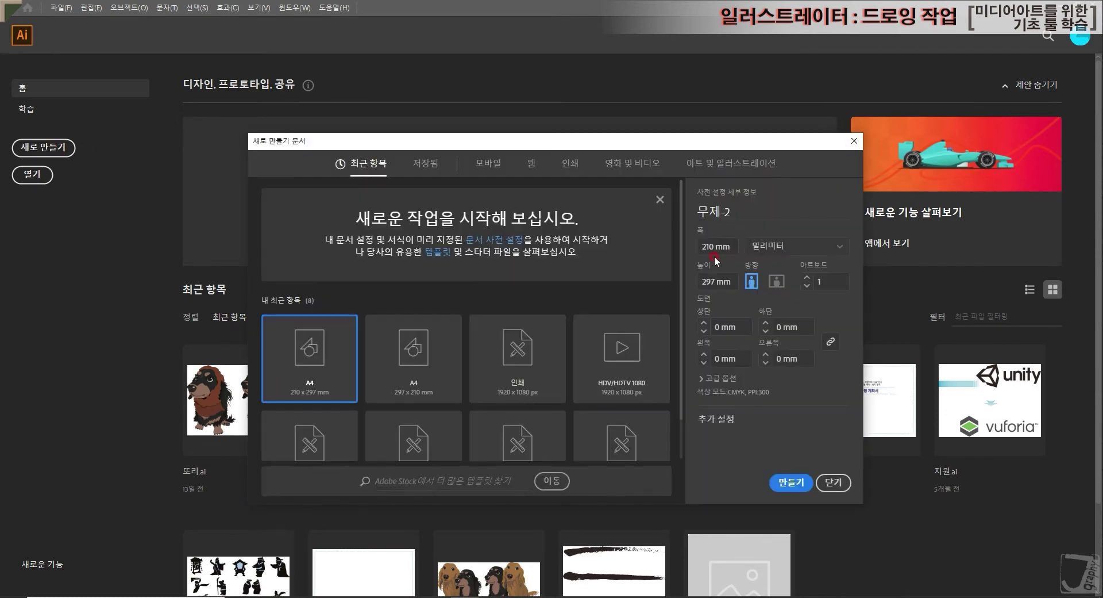
pyautogui.click(777, 281)
pyautogui.click(797, 483)
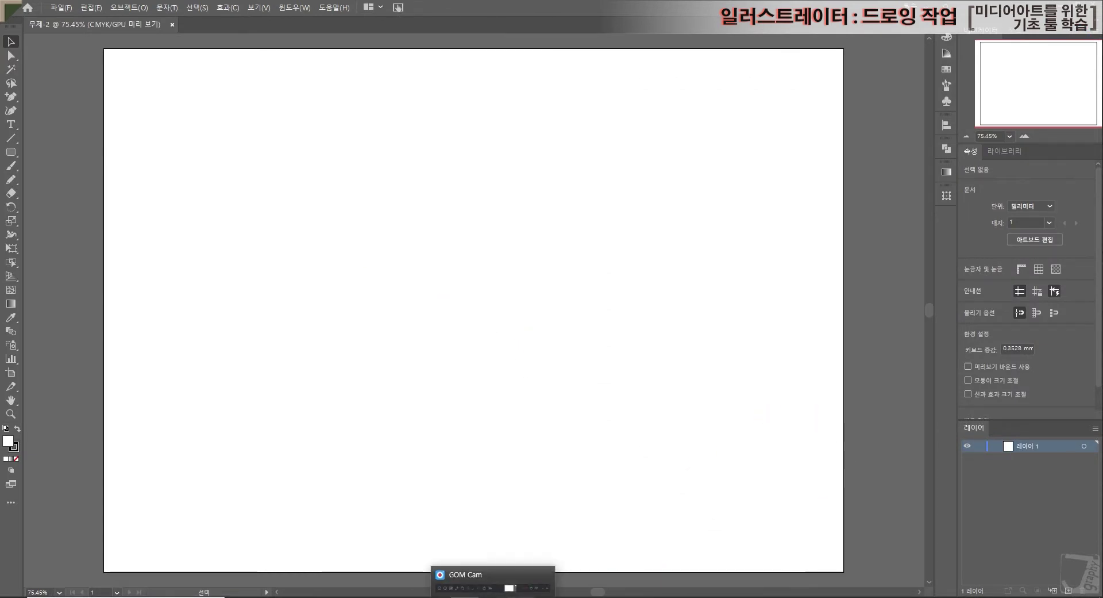
# - Copy the yellow painting of five dancing figures from the Chrome preview and paste it into the new Illustrator document
pyautogui.click(521, 593)
pyautogui.rightClick(840, 181)
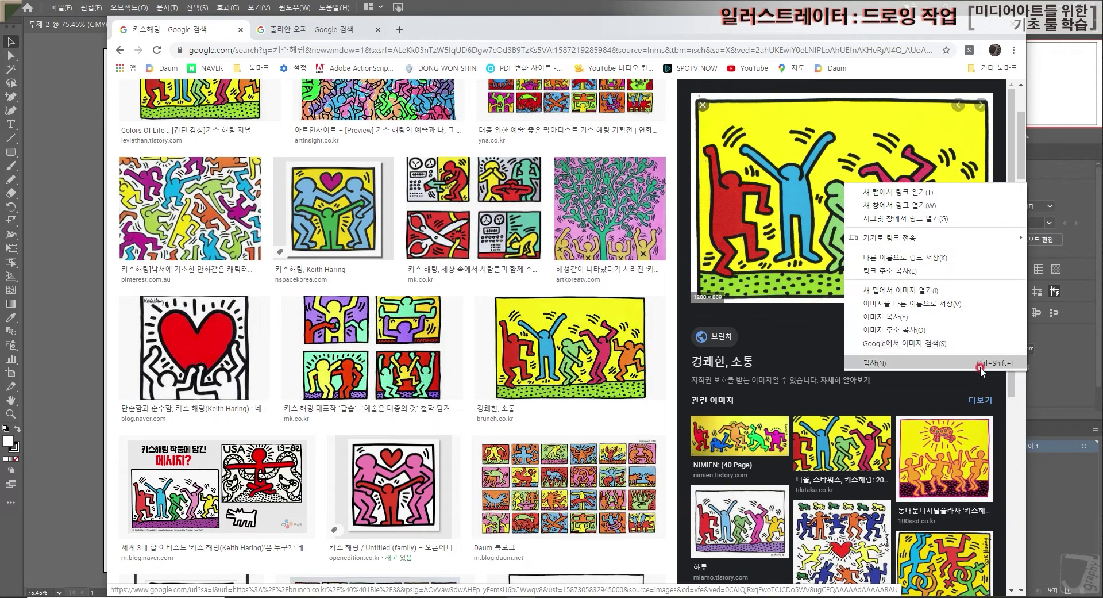
pyautogui.click(897, 316)
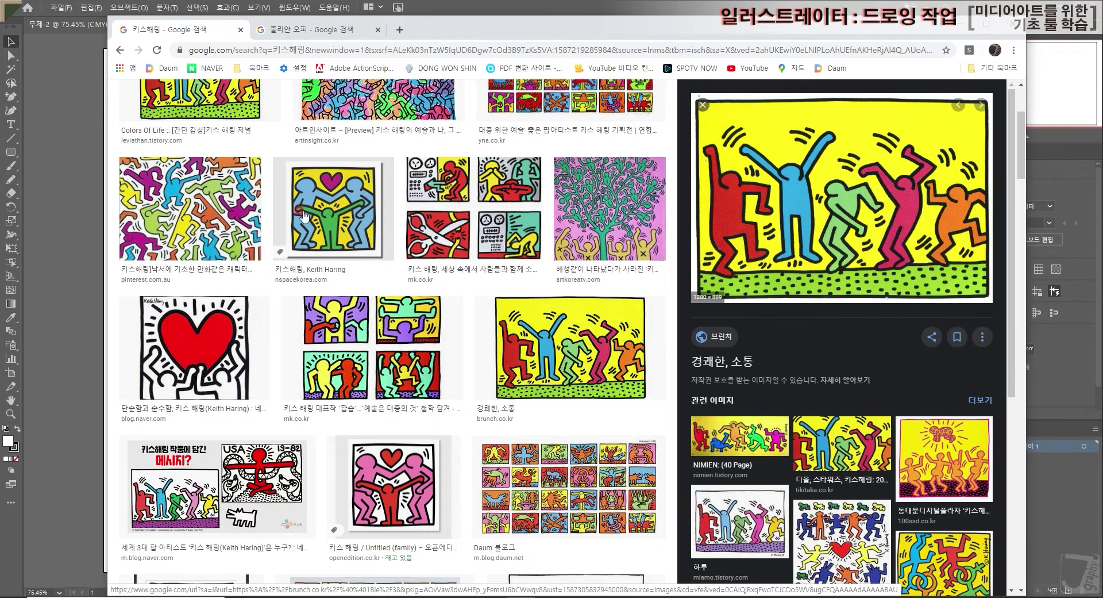
pyautogui.click(76, 117)
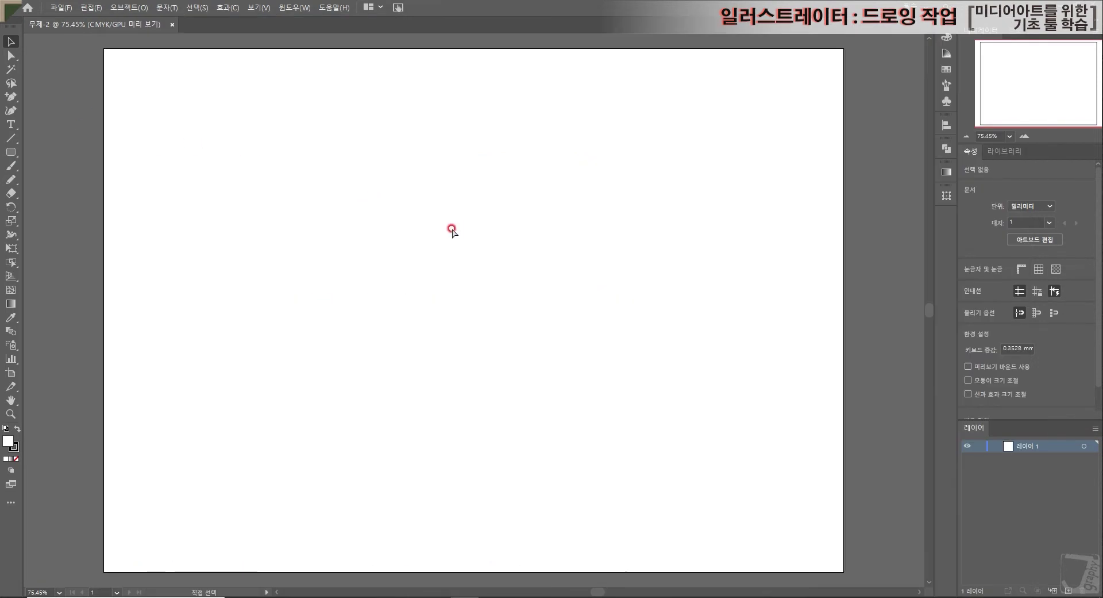
pyautogui.hotkey('ctrl', 'v')
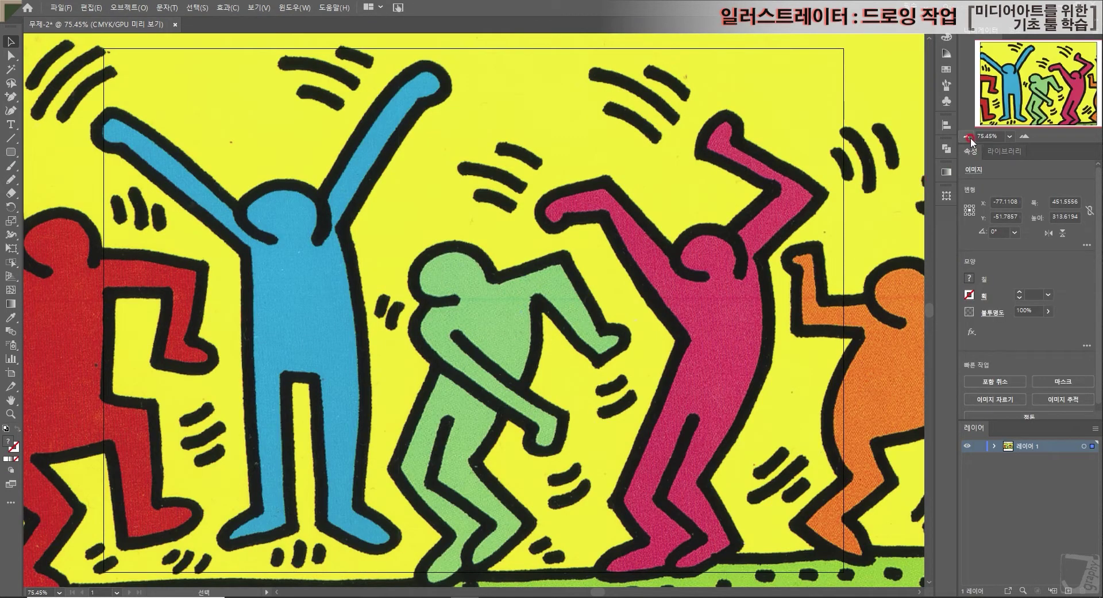
# - Scale the pasted painting down proportionally to about 122 × 85 mm
pyautogui.click(968, 136)
pyautogui.click(968, 136)
pyautogui.moveTo(661, 439); pyautogui.dragTo(438, 250)
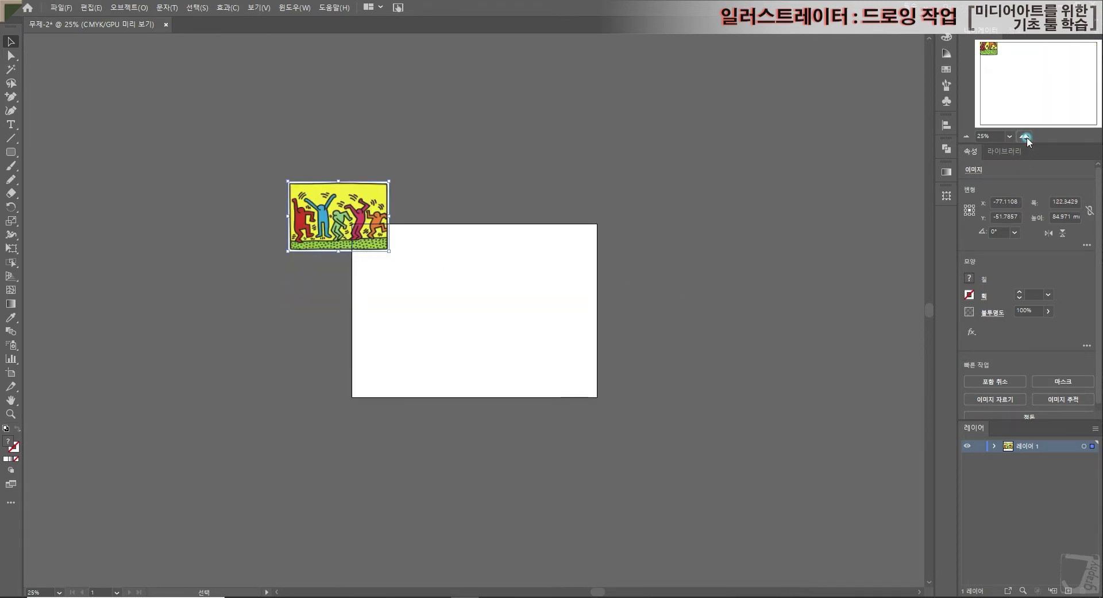
# - Move the painting to the artboard's upper-right corner, aligned with its right edge, and deselect it
pyautogui.click(1025, 137)
pyautogui.click(1025, 136)
pyautogui.click(1025, 136)
pyautogui.moveTo(994, 56); pyautogui.dragTo(1005, 67)
pyautogui.moveTo(206, 102); pyautogui.dragTo(787, 161)
pyautogui.click(830, 243)
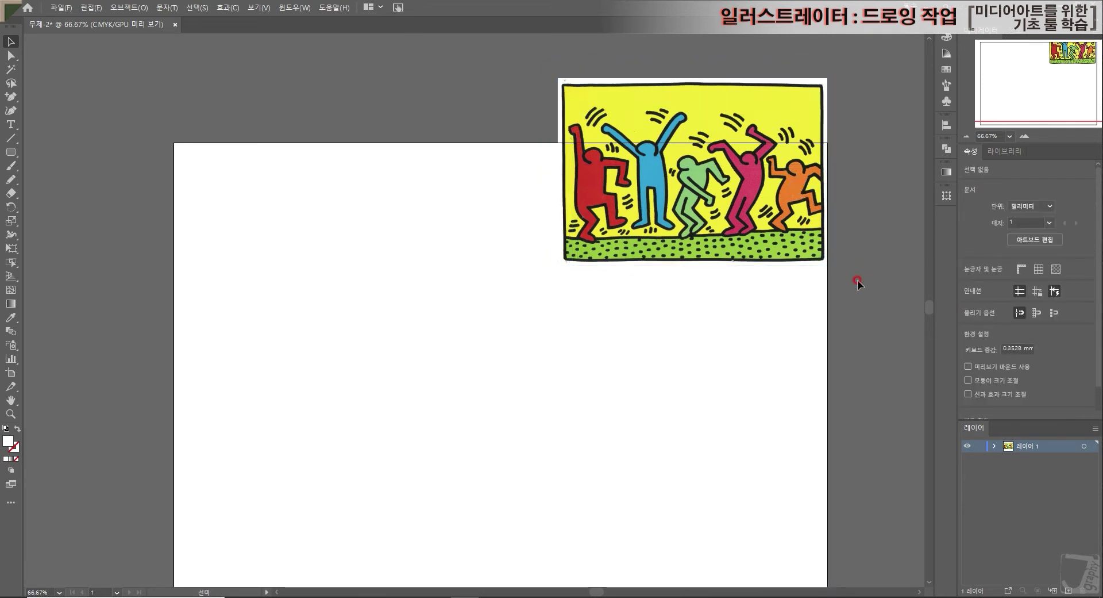
pyautogui.scroll(-2, 857, 283)
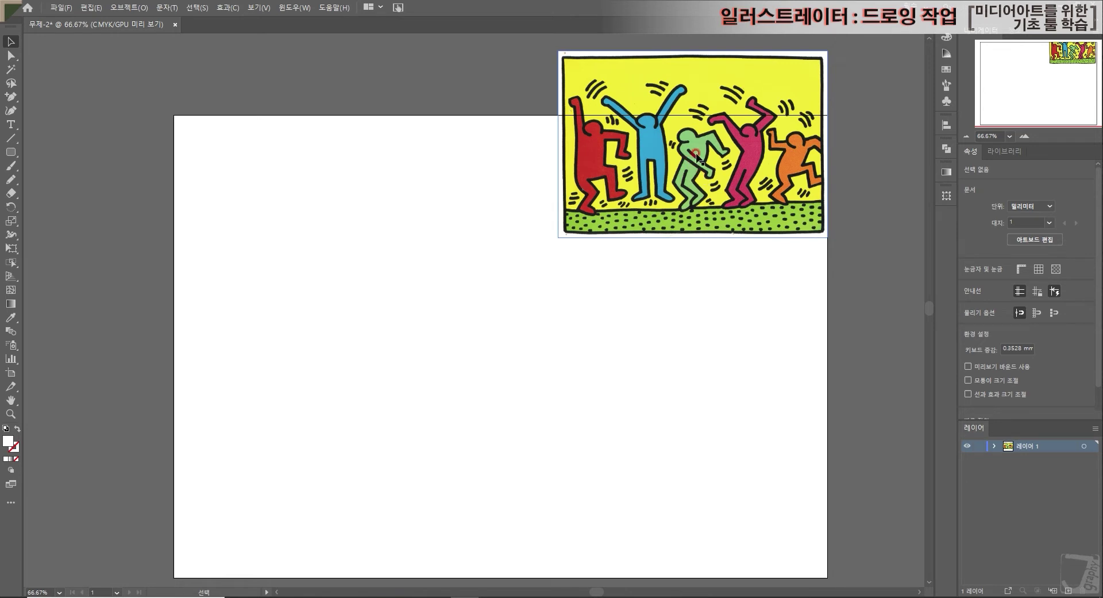
pyautogui.click(847, 247)
pyautogui.click(685, 272)
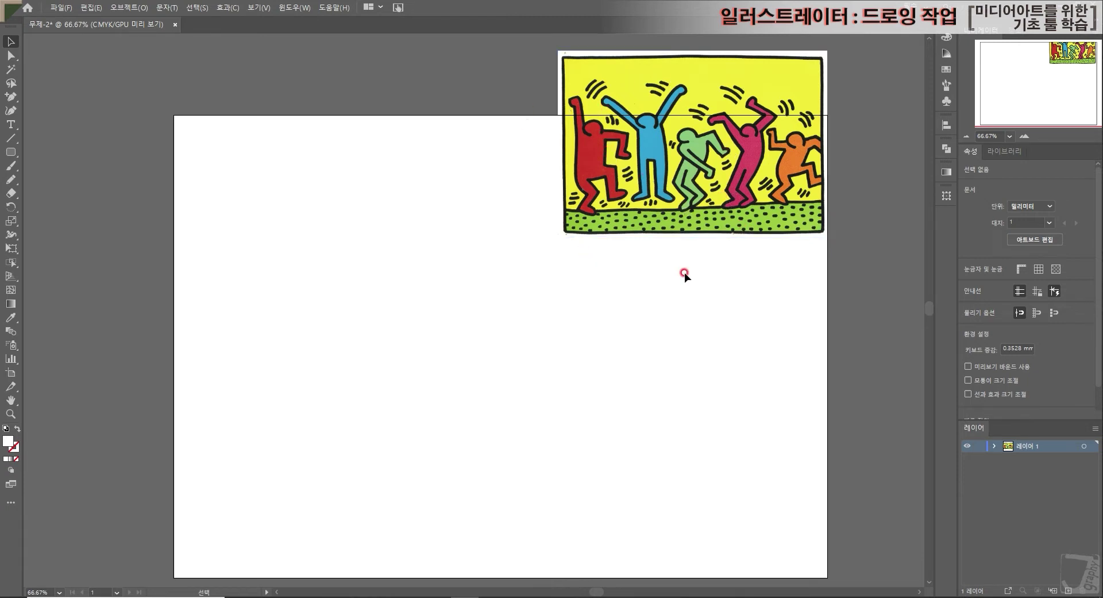
pyautogui.click(692, 208)
pyautogui.click(631, 275)
pyautogui.click(660, 230)
pyautogui.click(407, 268)
# - Activate the Pen tool and give it a black stroke and no fill
pyautogui.click(11, 96)
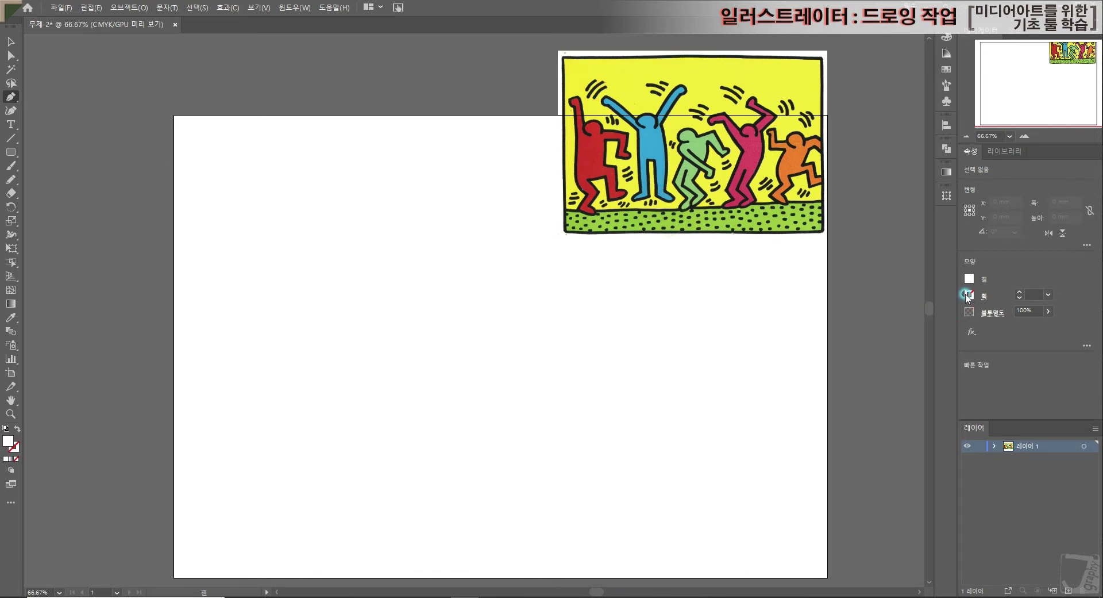
pyautogui.click(968, 295)
pyautogui.click(970, 297)
pyautogui.click(970, 297)
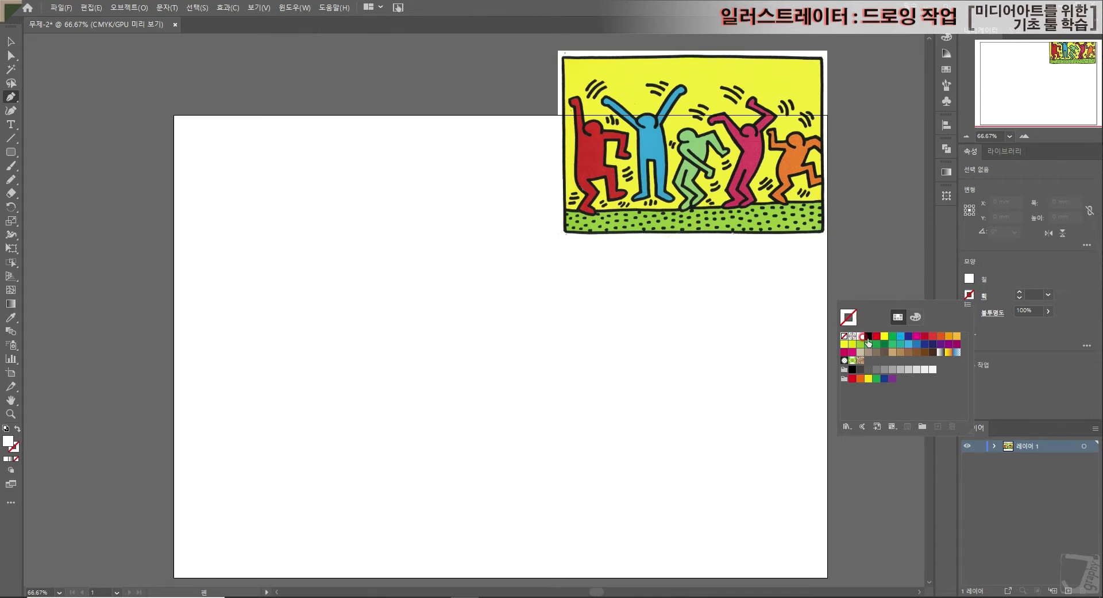
pyautogui.click(868, 336)
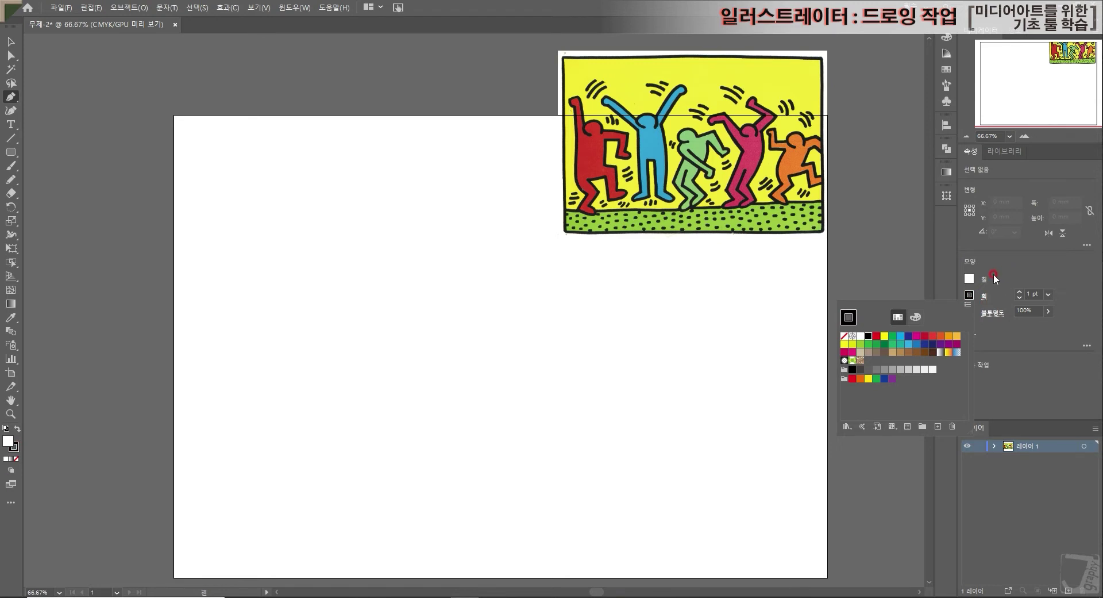
pyautogui.click(970, 278)
pyautogui.click(970, 278)
pyautogui.click(844, 319)
pyautogui.click(970, 279)
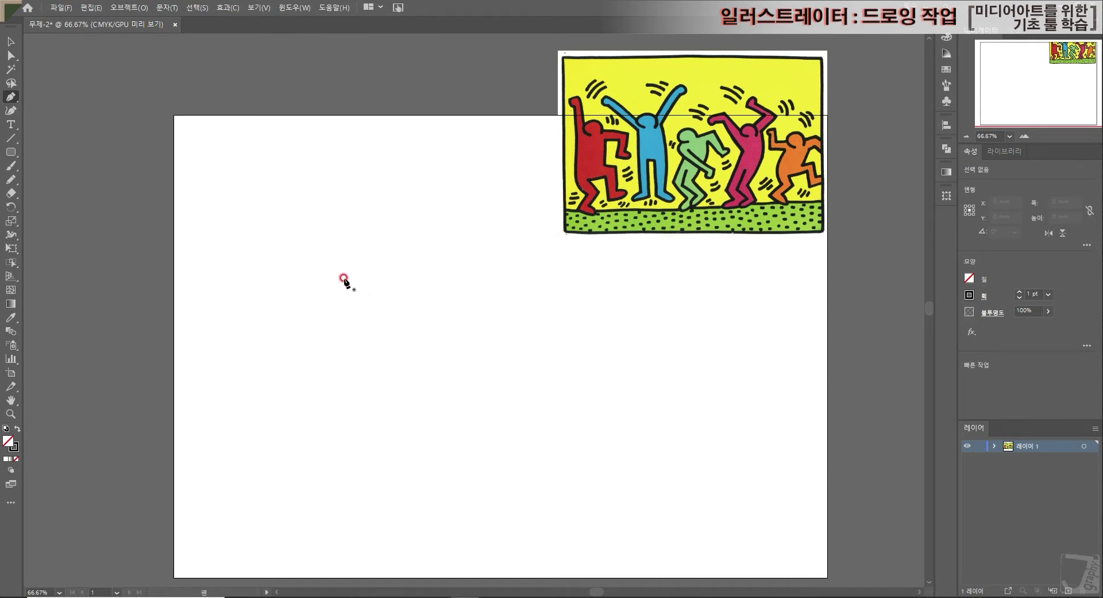
# - Draw the outline of the figure's raised arm with a rounded hand, running from the neck out and back to the armpit
pyautogui.click(348, 279)
pyautogui.click(417, 215)
pyautogui.moveTo(416, 215); pyautogui.dragTo(413, 260)
pyautogui.click(484, 204)
pyautogui.click(413, 262)
pyautogui.click(391, 288)
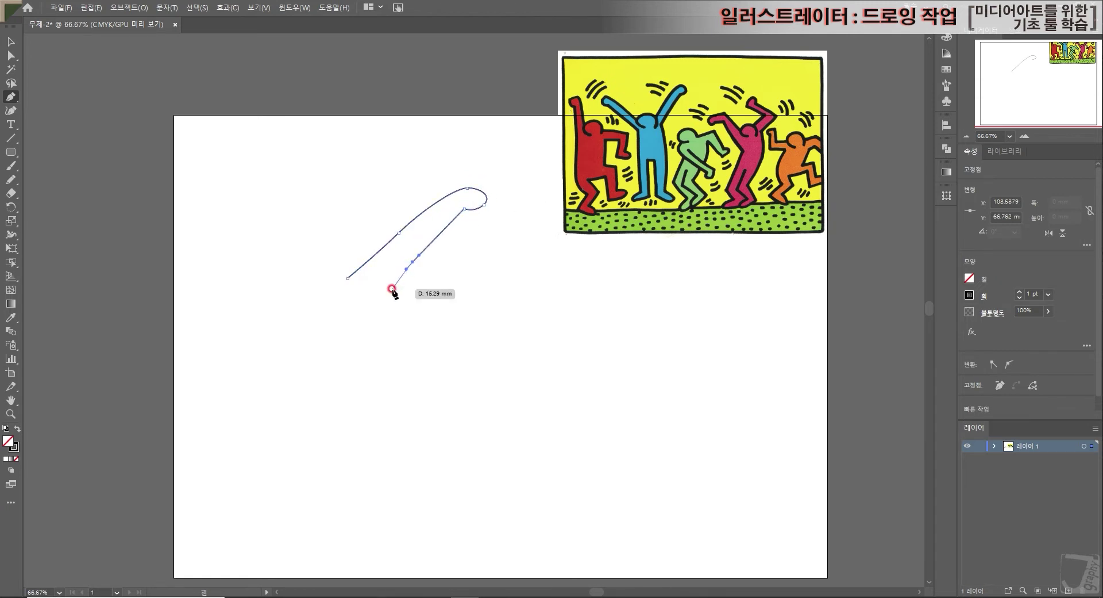
# - Continue the outline down the torso and outer leg to the ankle, removing the ankle point's outgoing handle
pyautogui.moveTo(410, 479); pyautogui.dragTo(405, 516)
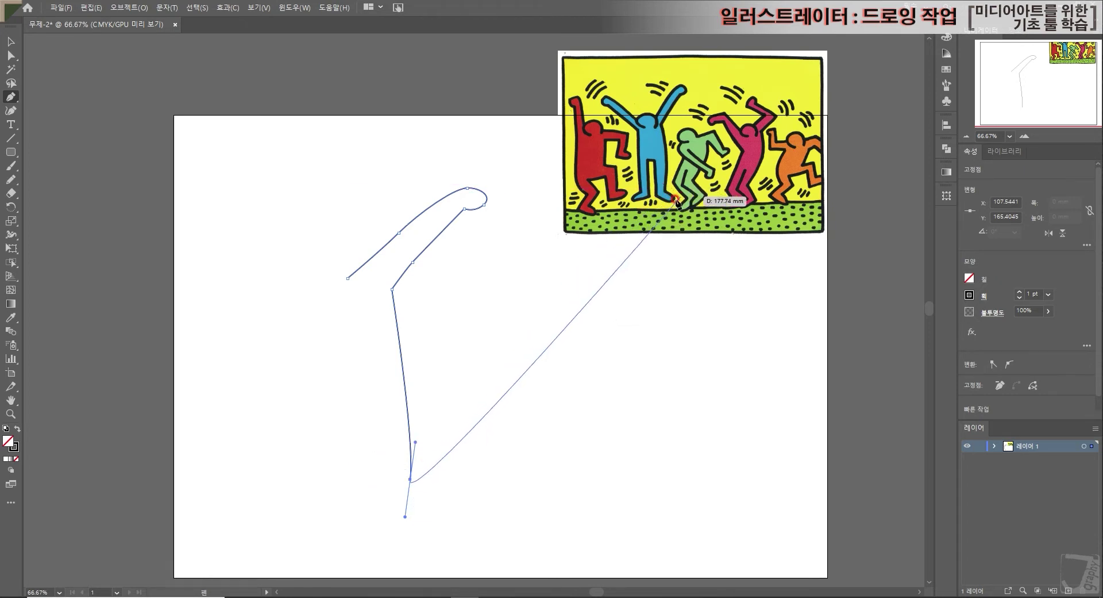
pyautogui.keyDown('ctrl'); pyautogui.click(408, 511); pyautogui.keyUp('ctrl')
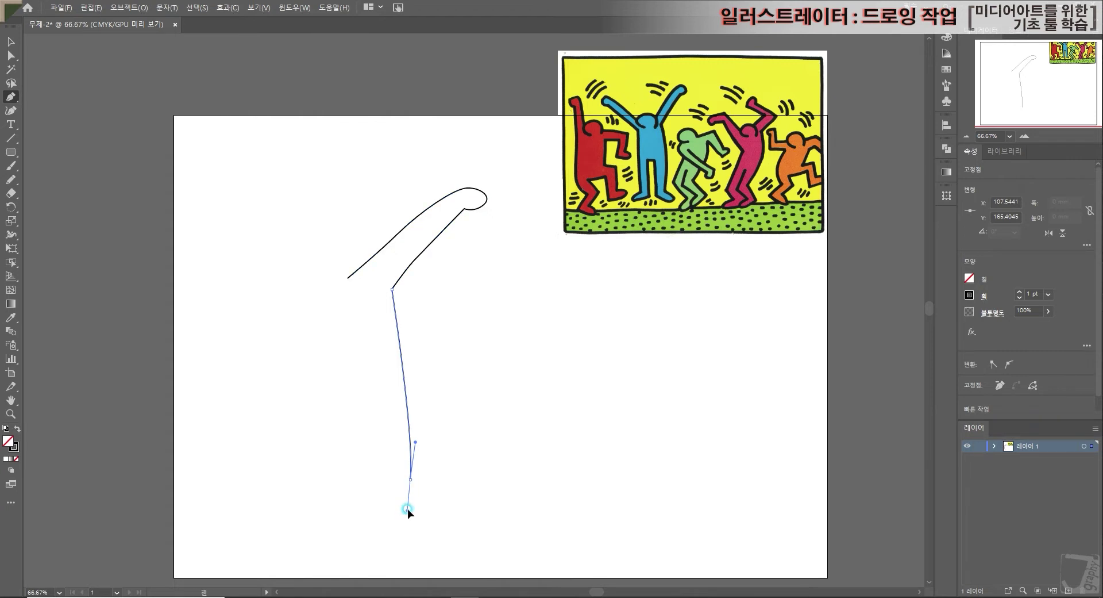
pyautogui.click(411, 479)
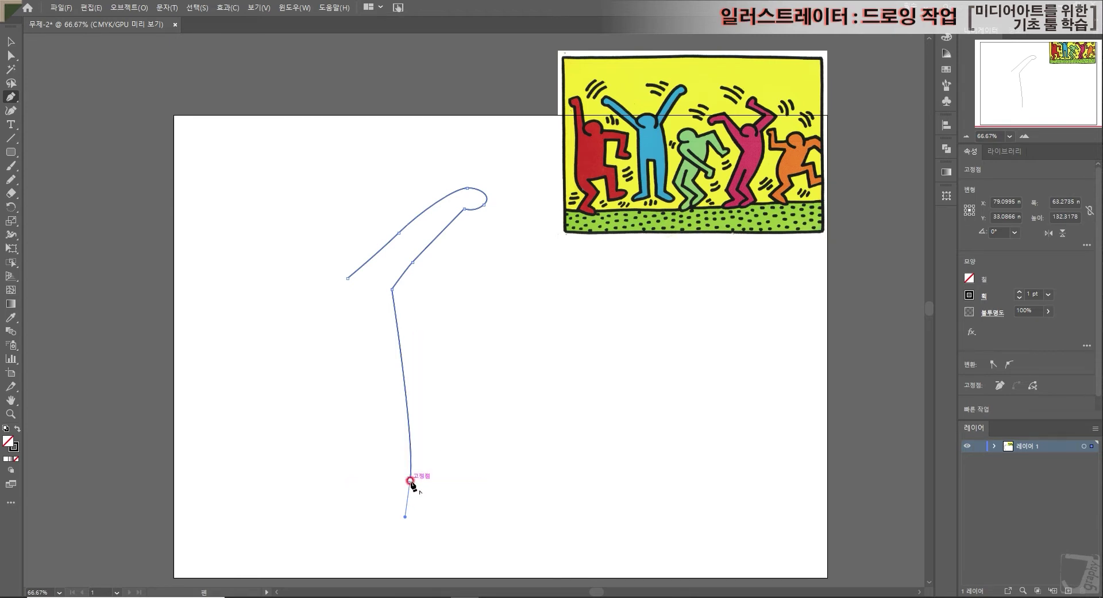
pyautogui.click(411, 479)
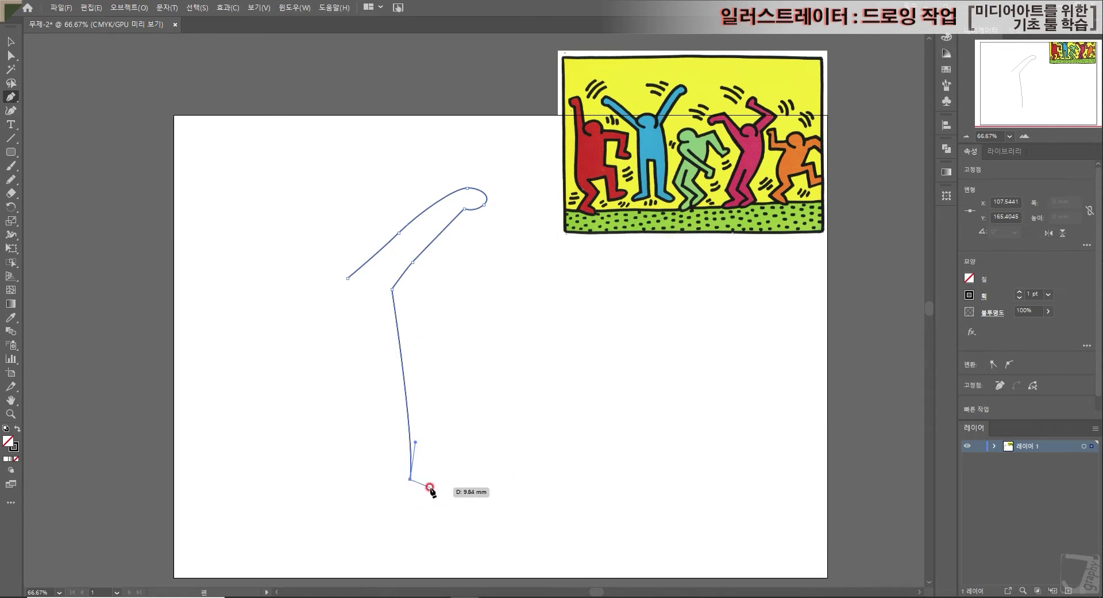
# - Draw the first foot with a rounded toe, ending at the heel of the inner leg
pyautogui.click(431, 491)
pyautogui.moveTo(423, 504); pyautogui.dragTo(412, 504)
pyautogui.click(385, 489)
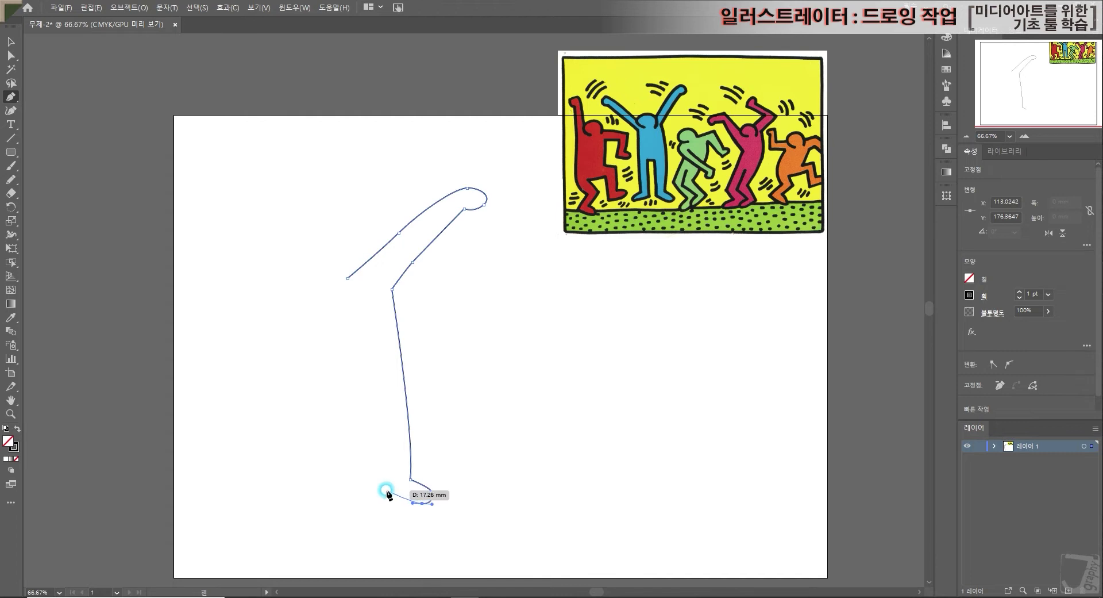
# - Draw the inner legs with a flat crotch, followed by the second rounded foot up to its ankle
pyautogui.click(367, 378)
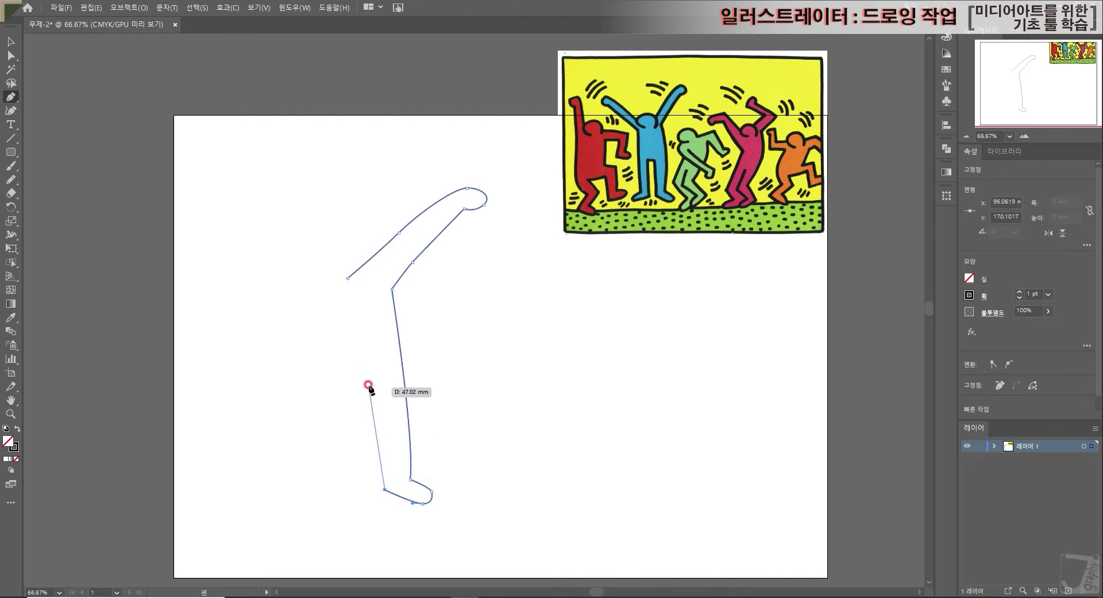
pyautogui.click(348, 386)
pyautogui.click(347, 493)
pyautogui.click(300, 513)
pyautogui.moveTo(299, 514); pyautogui.dragTo(312, 483)
pyautogui.click(312, 483)
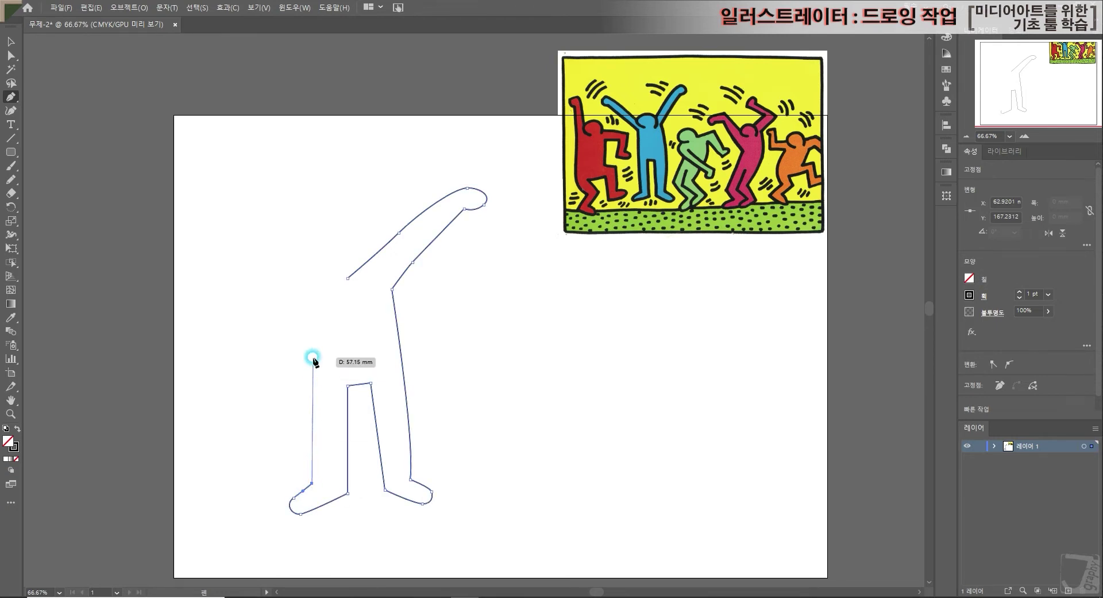
# - Draw the other side of the torso and the second raised arm, closing the body path at the neck
pyautogui.click(310, 310)
pyautogui.click(215, 235)
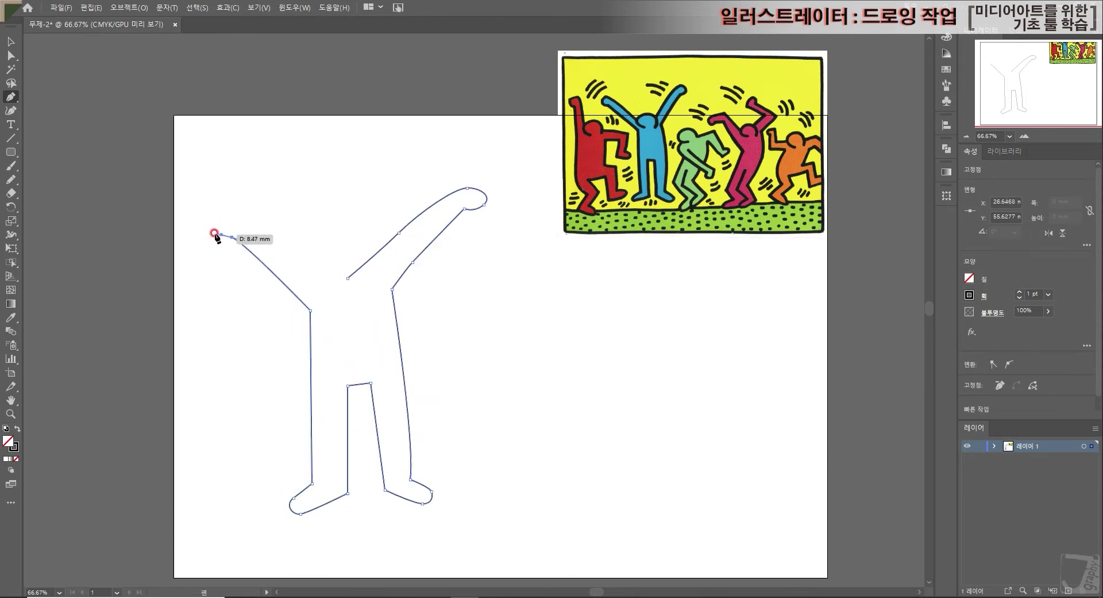
pyautogui.moveTo(234, 212); pyautogui.dragTo(377, 274)
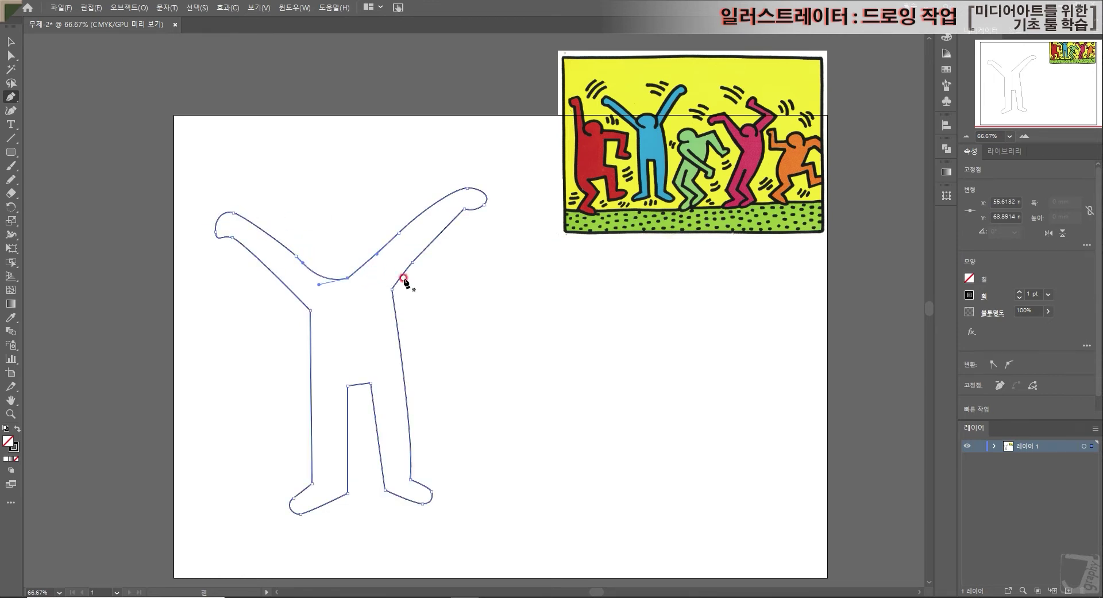
# - Nudge the neck point and the middle point of the first arm's upper edge to smooth the shoulder line
pyautogui.press('a')
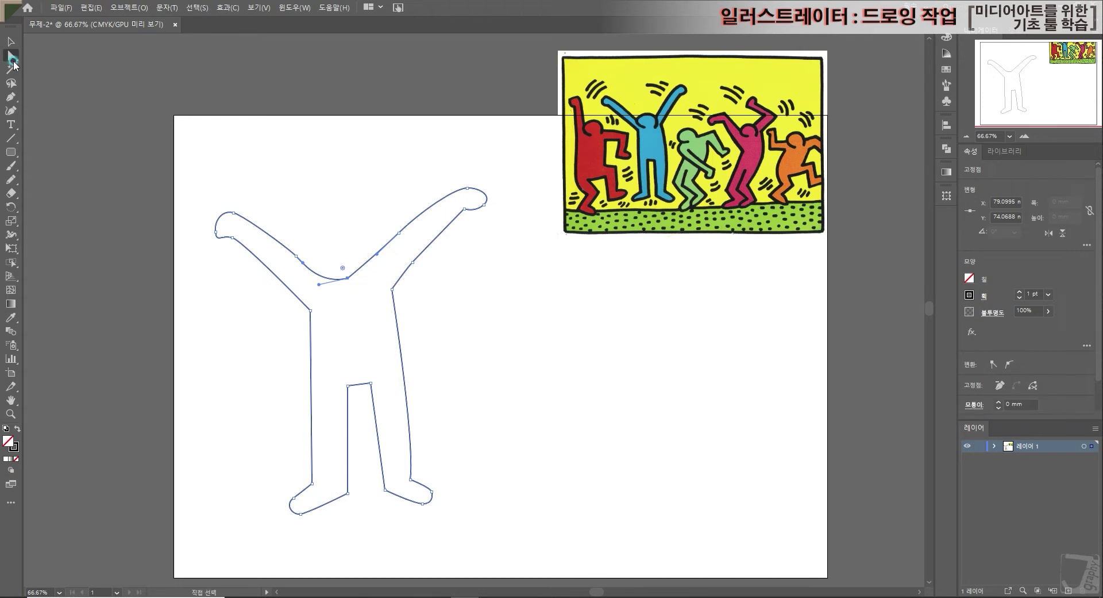
pyautogui.moveTo(351, 279); pyautogui.dragTo(353, 280)
pyautogui.moveTo(395, 242); pyautogui.dragTo(400, 236)
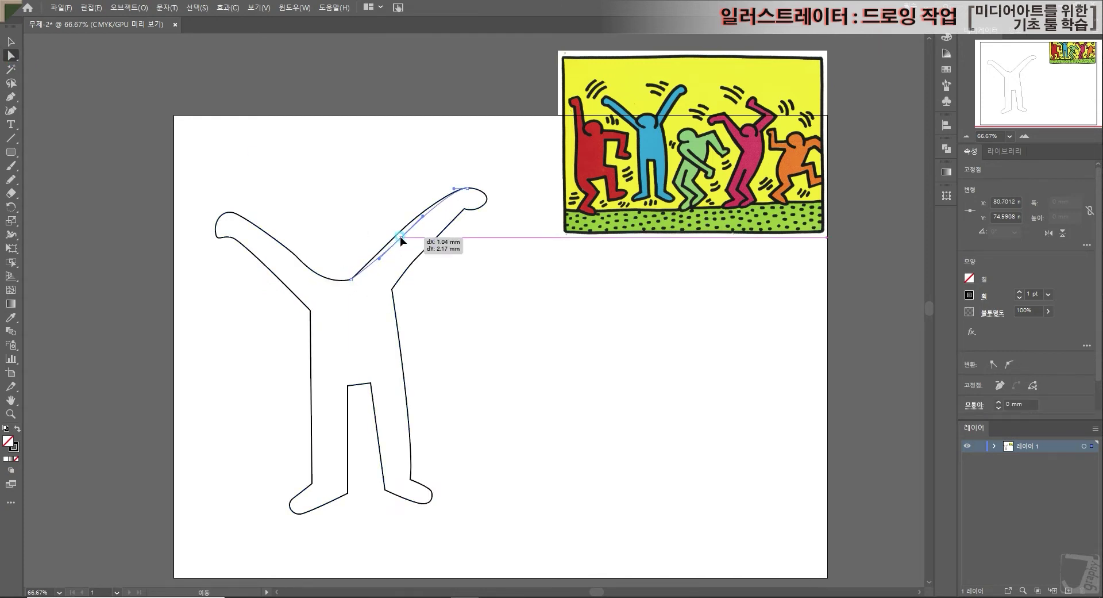
# - Lower the crotch edge and the points of both feet to lengthen the figure, then deselect the path
pyautogui.moveTo(365, 387); pyautogui.dragTo(357, 393)
pyautogui.moveTo(454, 522); pyautogui.dragTo(254, 460)
pyautogui.moveTo(411, 480); pyautogui.dragTo(414, 496)
pyautogui.click(391, 415)
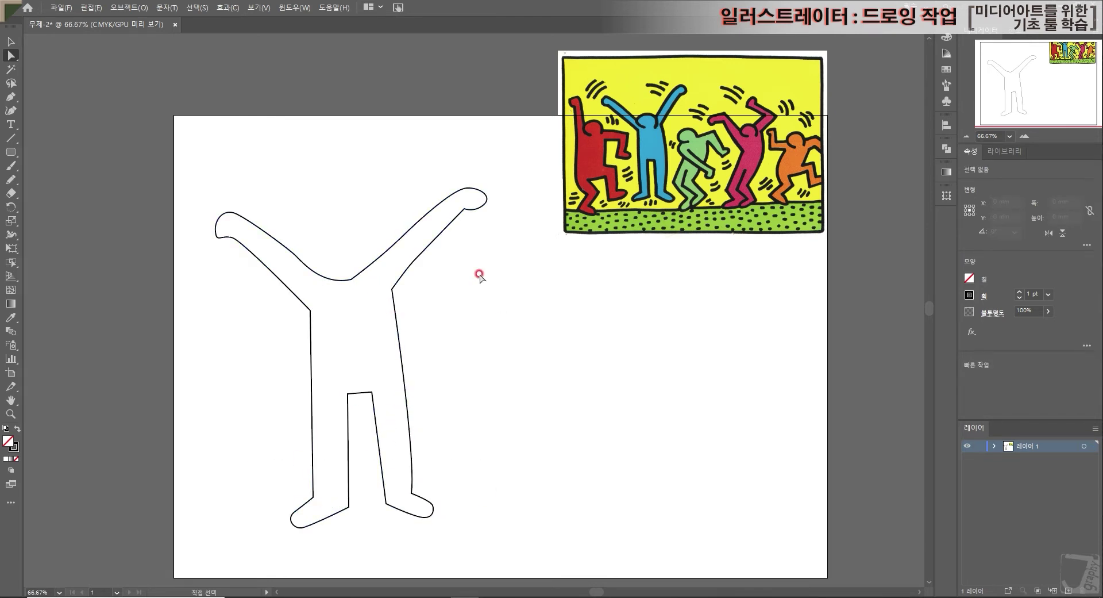
# - Draw the head as an open round curve over the neck with the Pen tool, then deselect it
pyautogui.click(10, 96)
pyautogui.moveTo(310, 278); pyautogui.dragTo(360, 252)
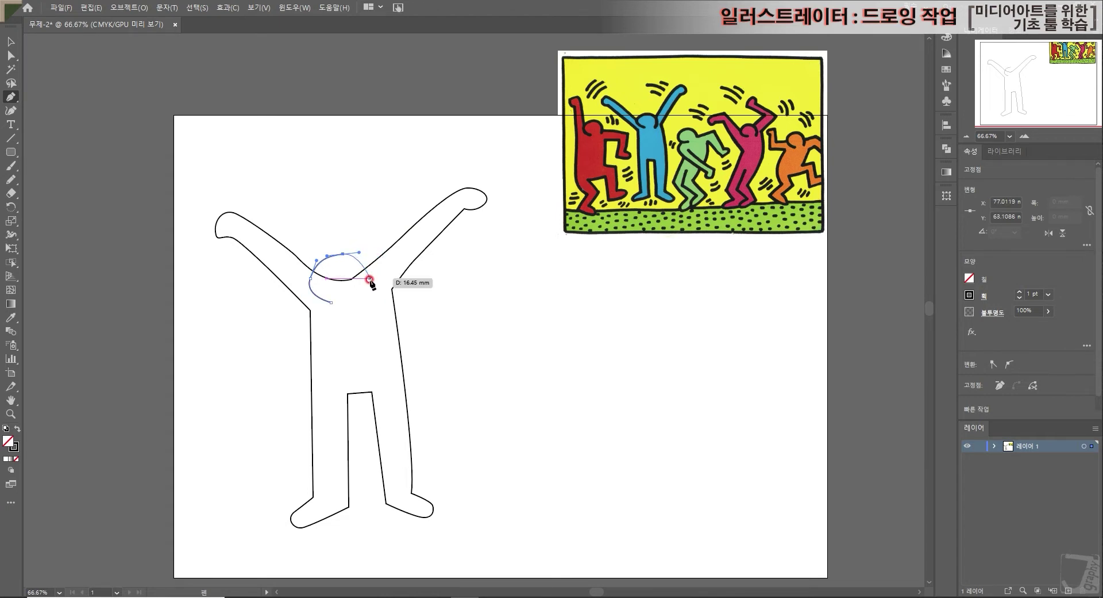
pyautogui.moveTo(363, 286); pyautogui.dragTo(323, 312)
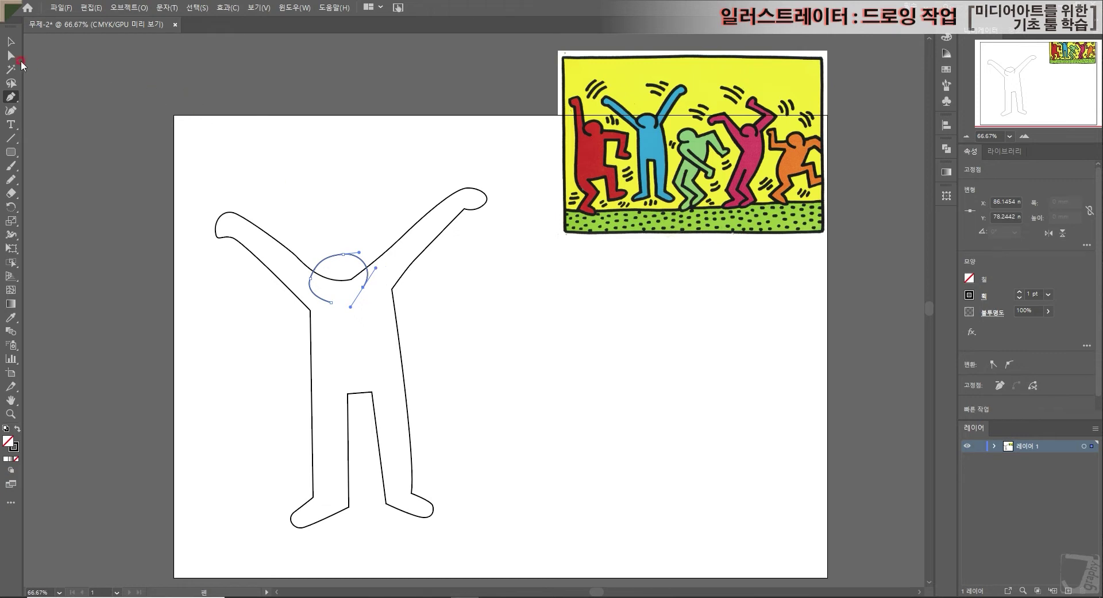
pyautogui.click(13, 42)
pyautogui.click(533, 361)
pyautogui.click(417, 299)
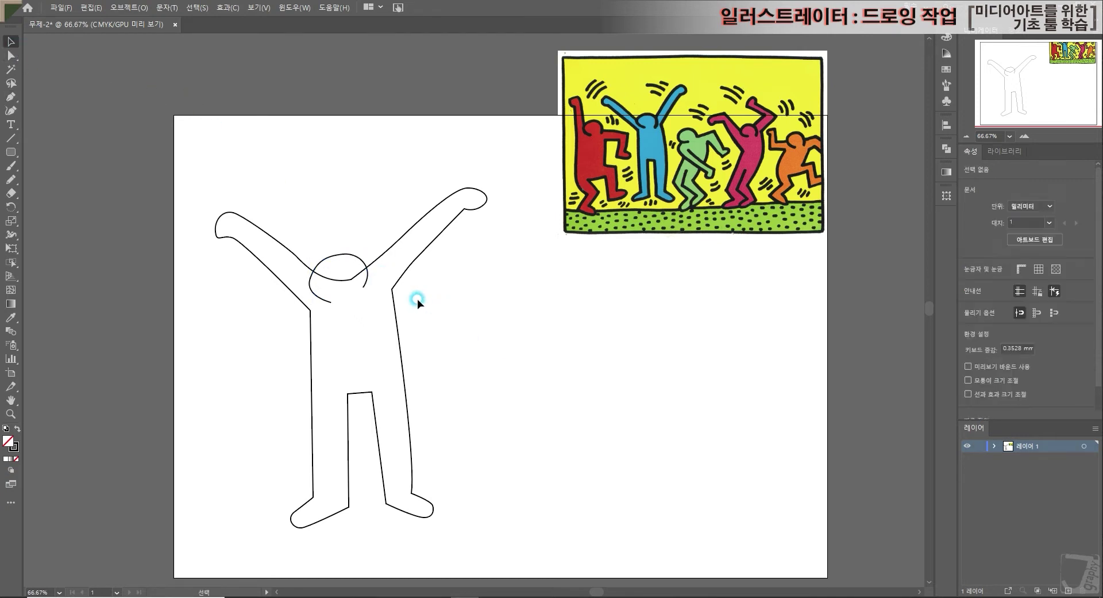
# - Widen the head curve by shifting its open end outward and adjusting its upper anchor points
pyautogui.click(367, 281)
pyautogui.press('a')
pyautogui.click(358, 293)
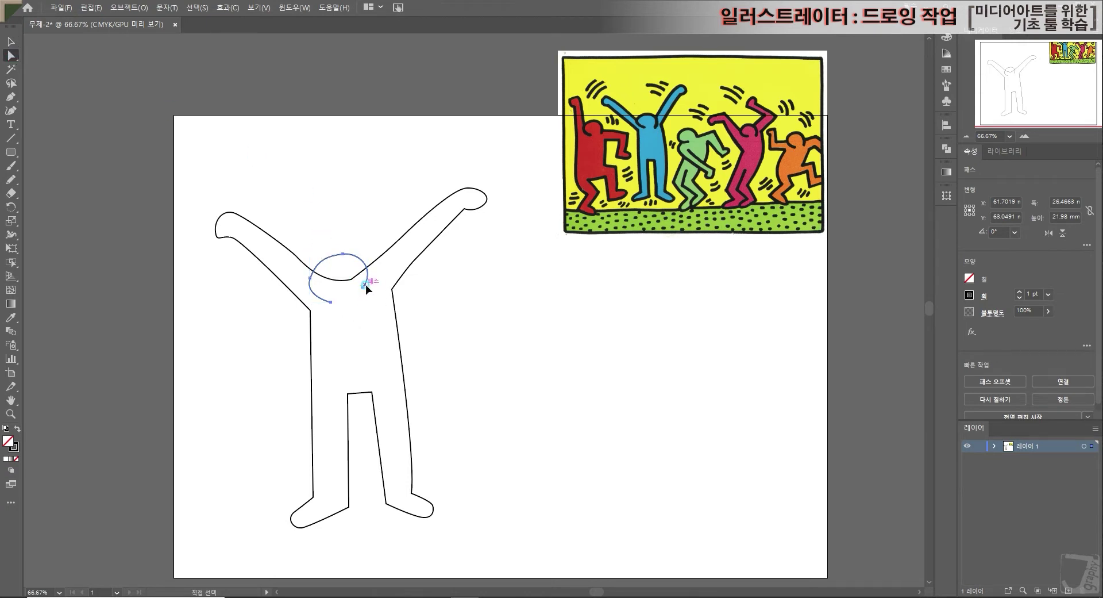
pyautogui.moveTo(366, 287); pyautogui.dragTo(371, 295)
pyautogui.moveTo(344, 253); pyautogui.dragTo(311, 273)
pyautogui.click(310, 275)
# - Move the first arm's armpit point slightly inward and round off the top of the head curve with its handles
pyautogui.click(389, 295)
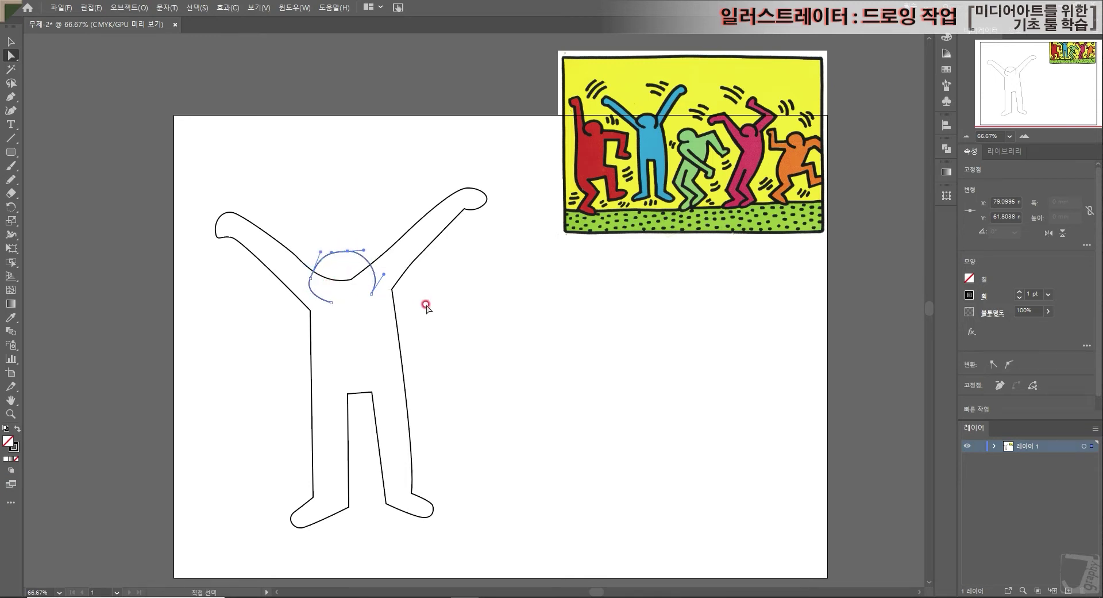
pyautogui.moveTo(393, 290); pyautogui.dragTo(388, 291)
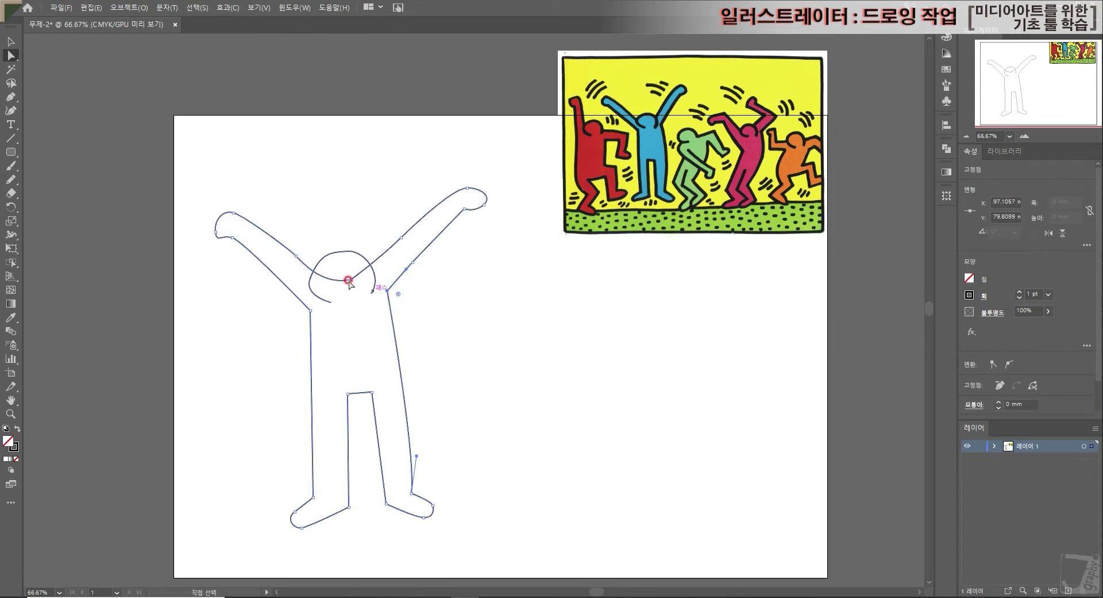
pyautogui.click(337, 302)
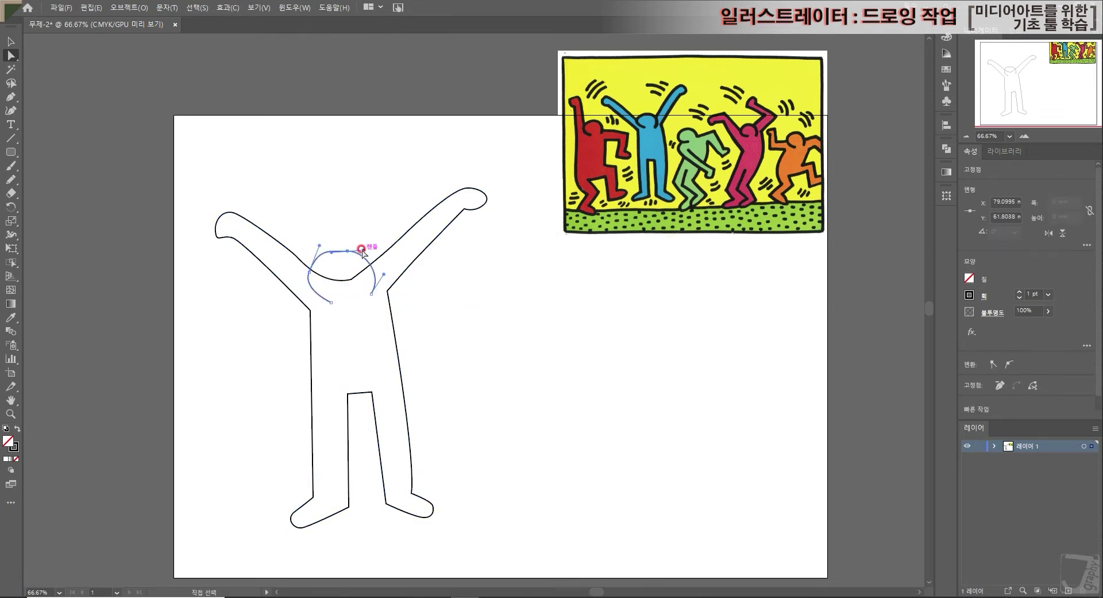
pyautogui.moveTo(361, 253); pyautogui.dragTo(363, 251)
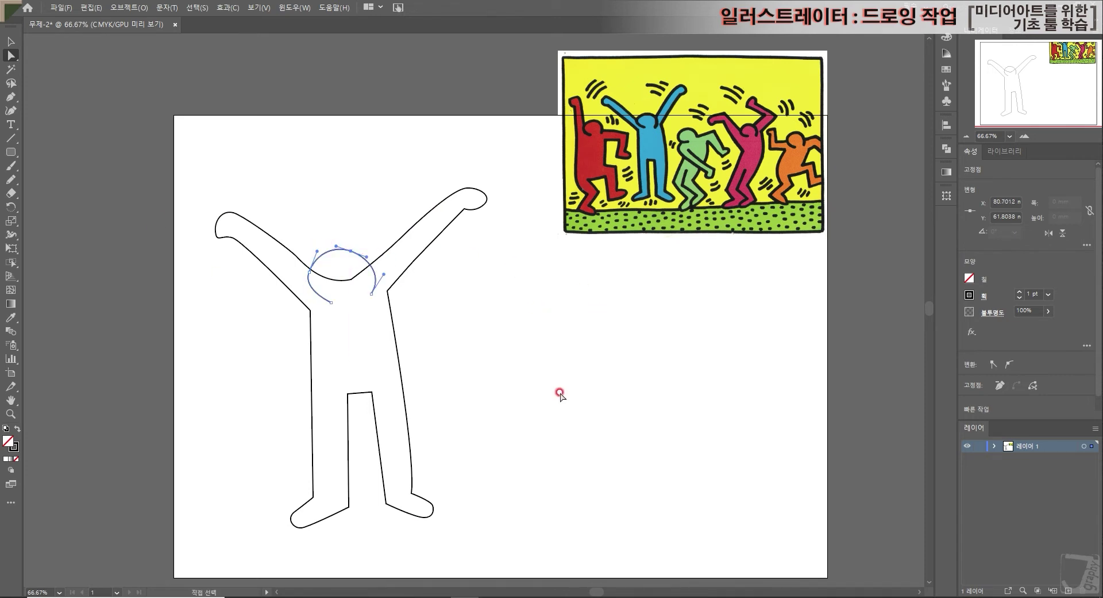
pyautogui.click(437, 315)
# - Select the body and head paths together and fill them with the cyan blue swatch
pyautogui.click(11, 41)
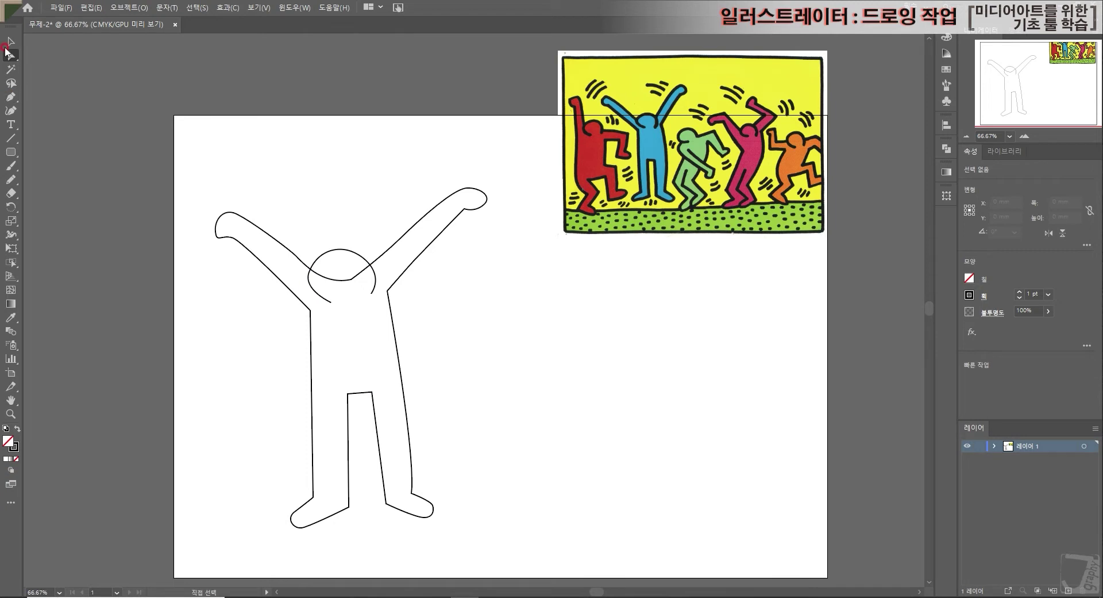
pyautogui.hotkey('ctrl', 'a')
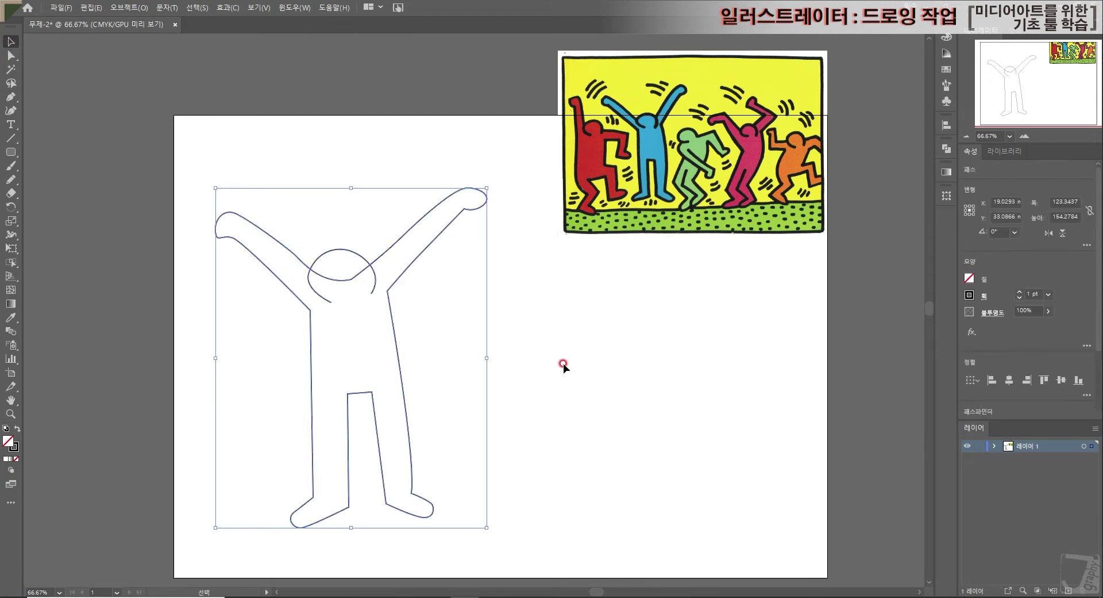
pyautogui.click(970, 279)
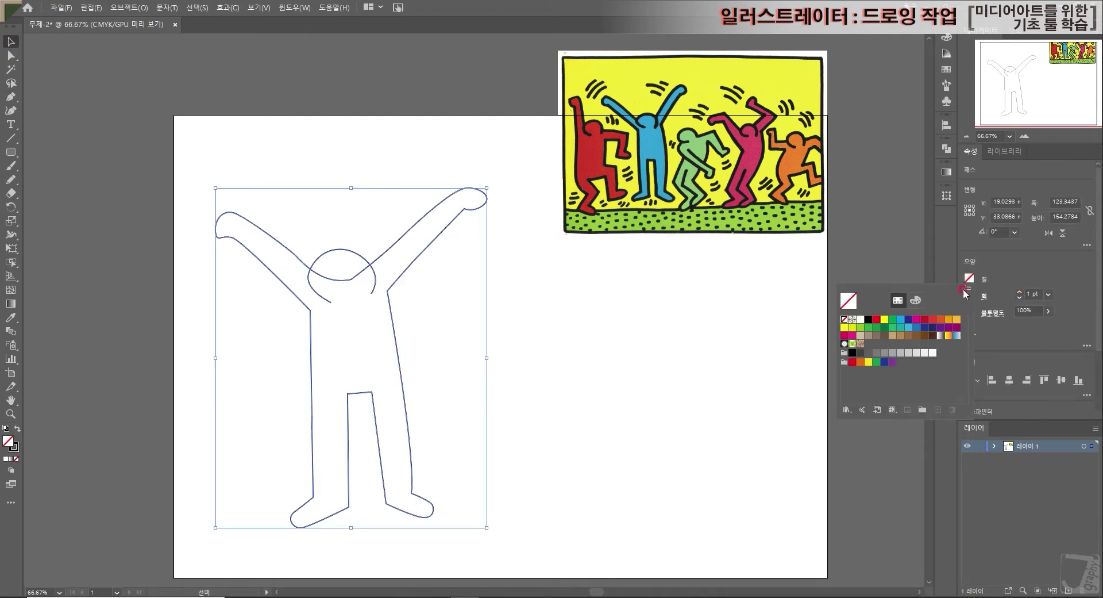
pyautogui.click(900, 319)
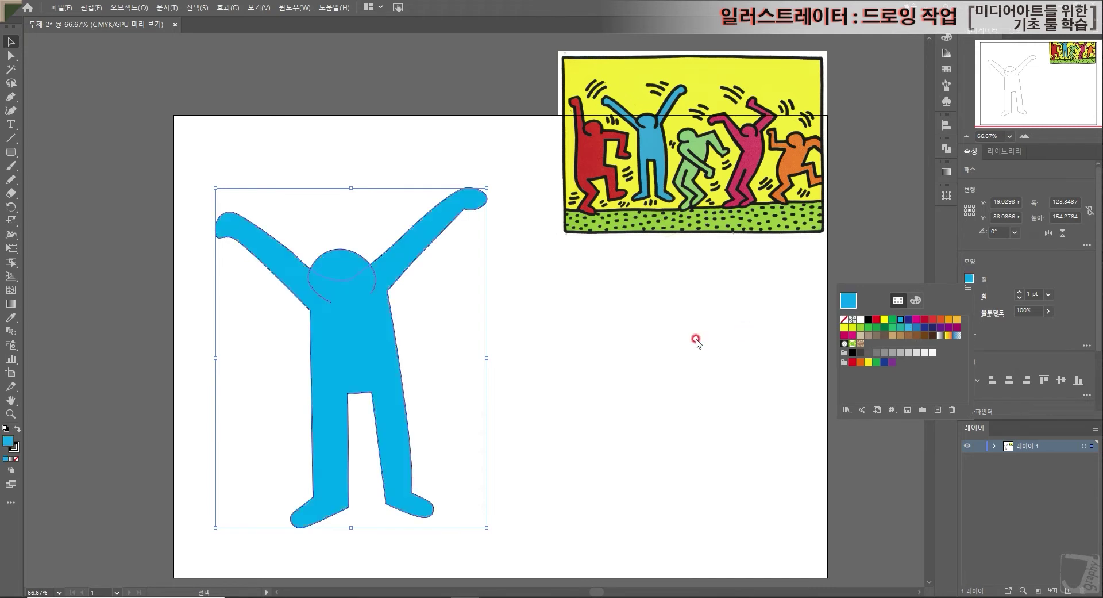
# - Increase the stroke weight of the body and head paths to 11 pt
pyautogui.click(1019, 291)
pyautogui.click(1020, 292)
pyautogui.click(1020, 292)
pyautogui.click(1020, 292)
pyautogui.click(1020, 292)
pyautogui.click(1020, 292)
pyautogui.click(1020, 292)
pyautogui.click(1020, 292)
pyautogui.click(1020, 292)
pyautogui.click(1020, 292)
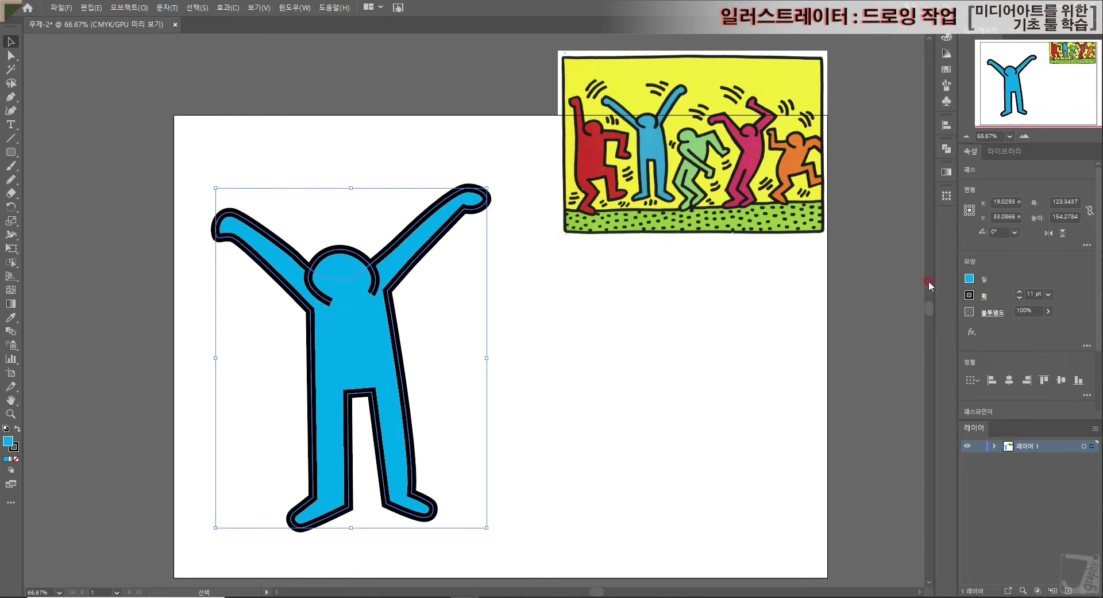
# - Give the strokes round caps and round corner joins, then deselect the figure
pyautogui.click(984, 297)
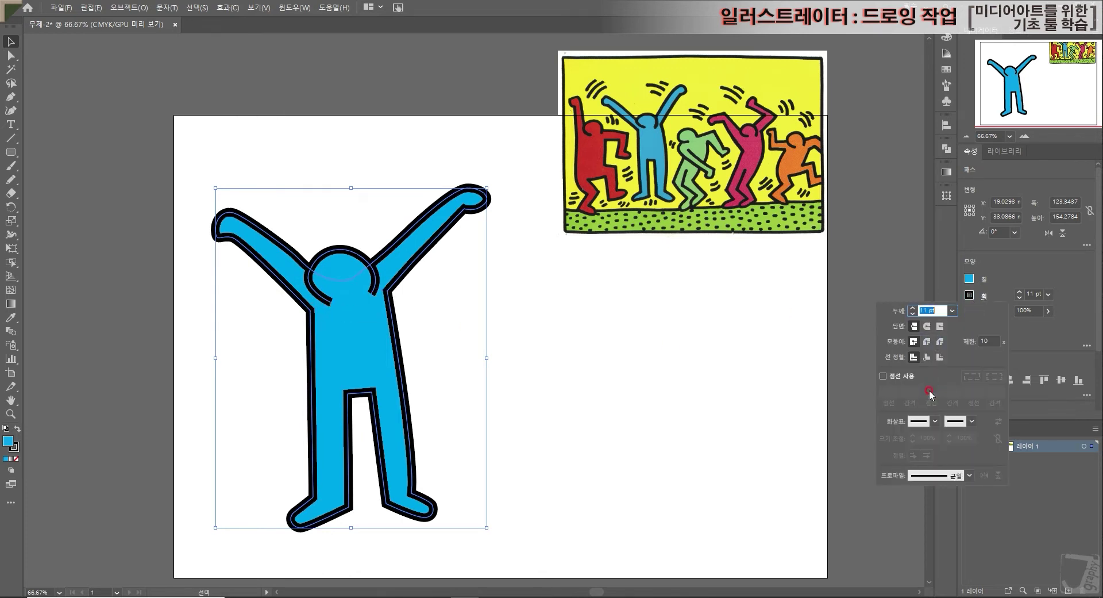
pyautogui.click(929, 327)
pyautogui.click(927, 342)
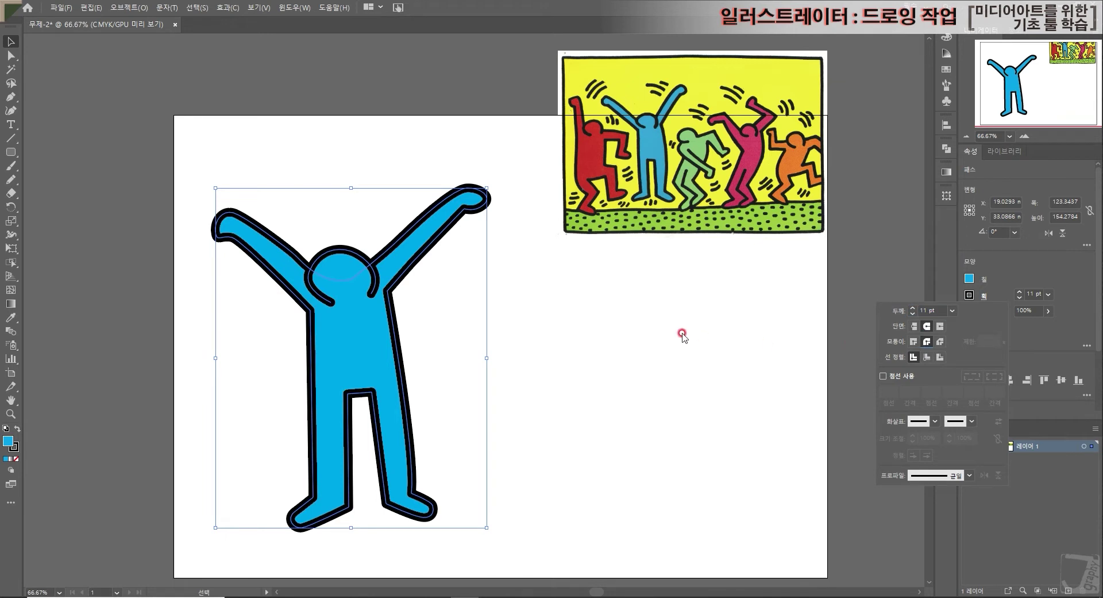
pyautogui.click(703, 337)
pyautogui.click(590, 353)
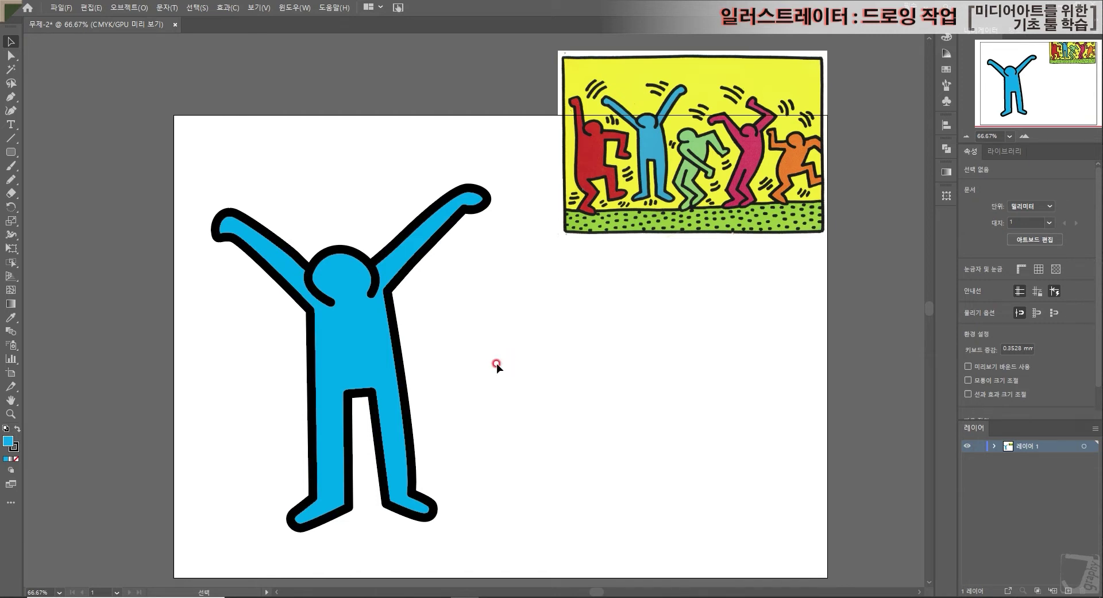
pyautogui.click(349, 329)
pyautogui.click(367, 247)
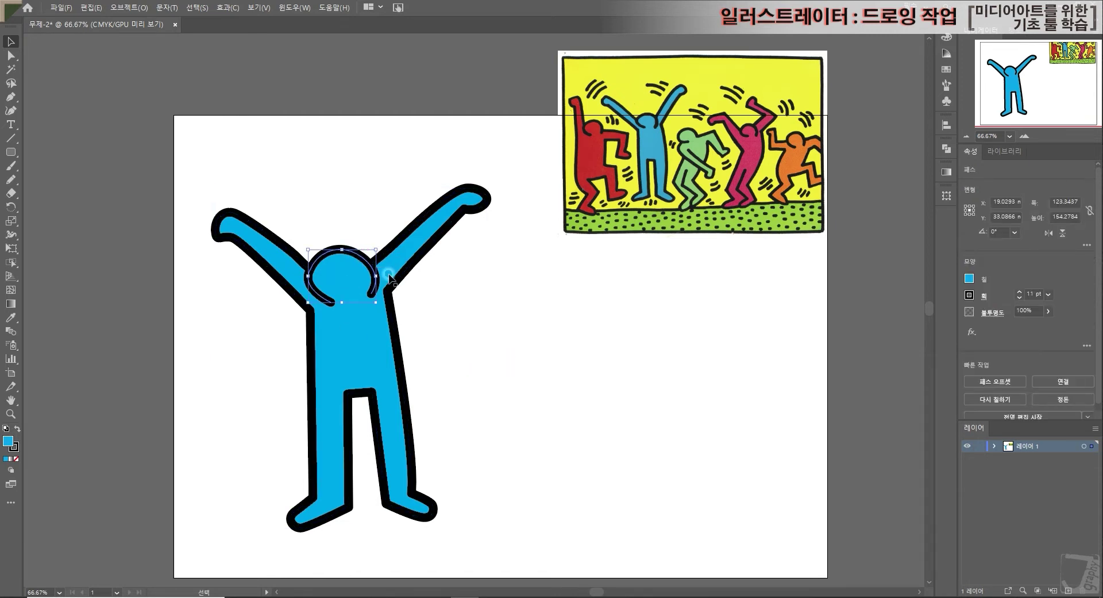
pyautogui.click(539, 364)
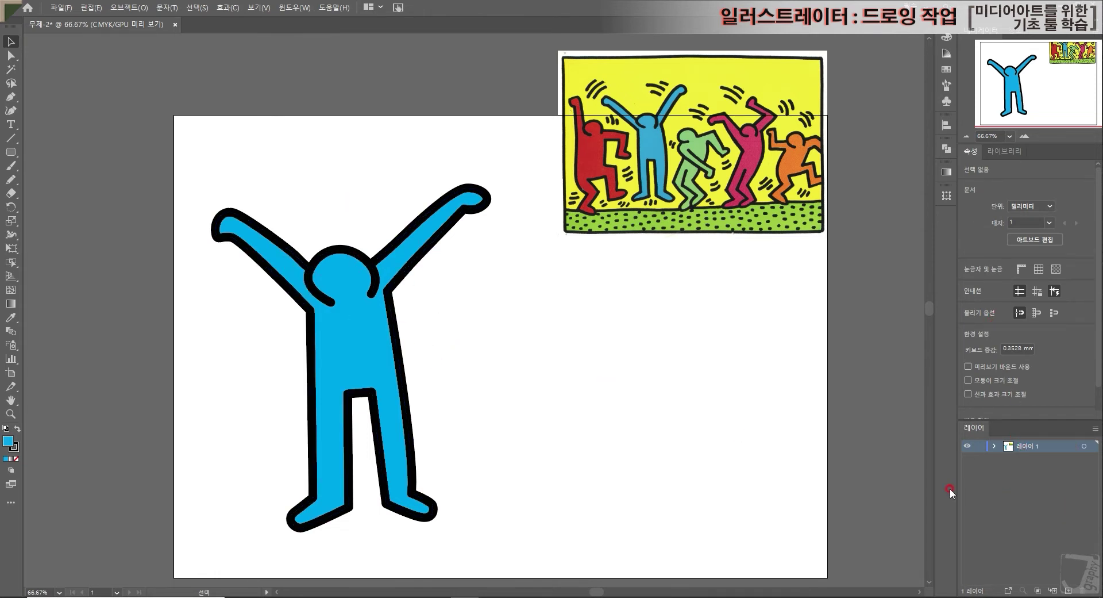
# - Expand the layer's contents and move the body path above the head path in the stacking order
pyautogui.click(994, 446)
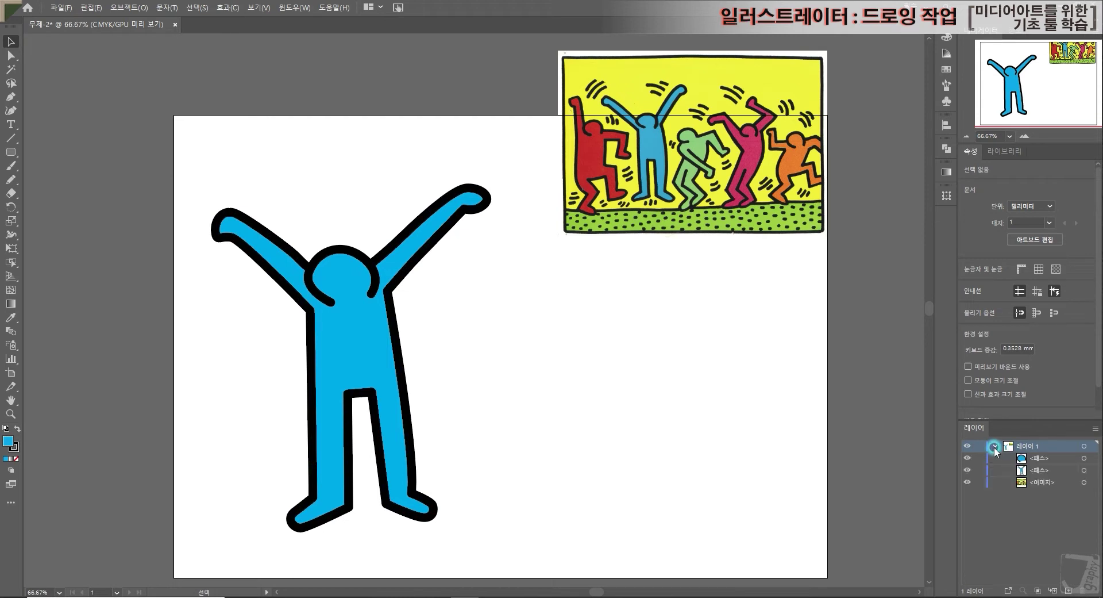
pyautogui.click(1039, 470)
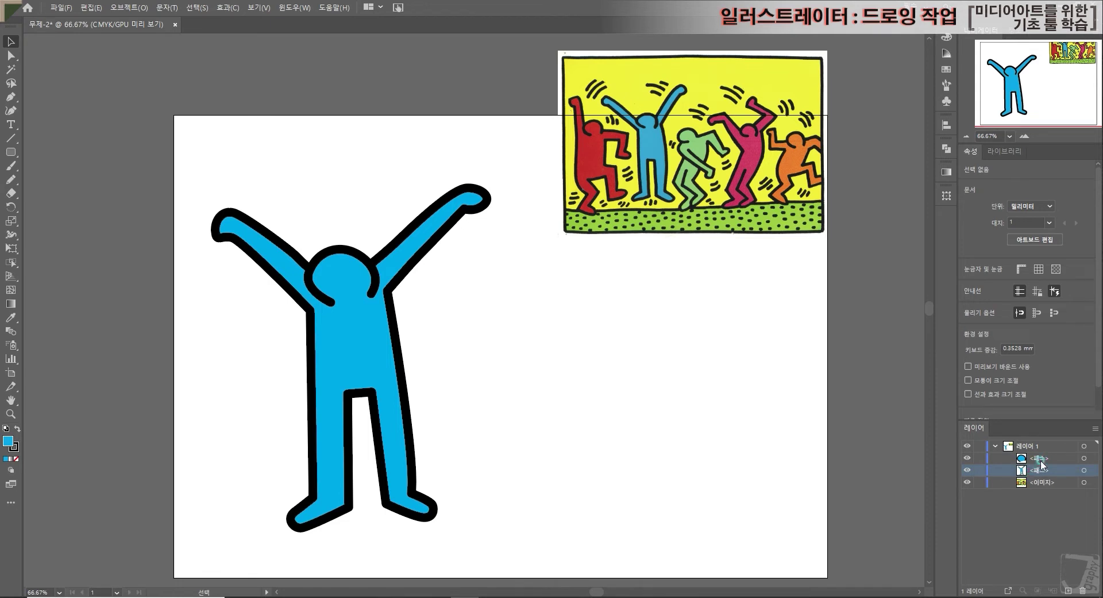
pyautogui.click(1040, 459)
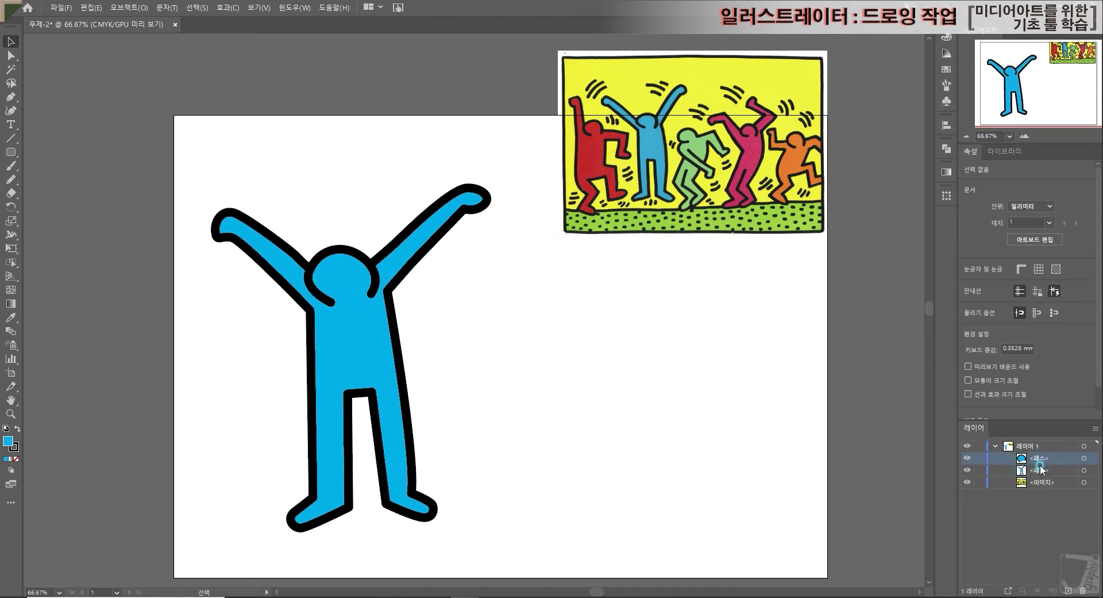
pyautogui.click(997, 448)
pyautogui.click(993, 446)
pyautogui.moveTo(1039, 470); pyautogui.dragTo(1042, 454)
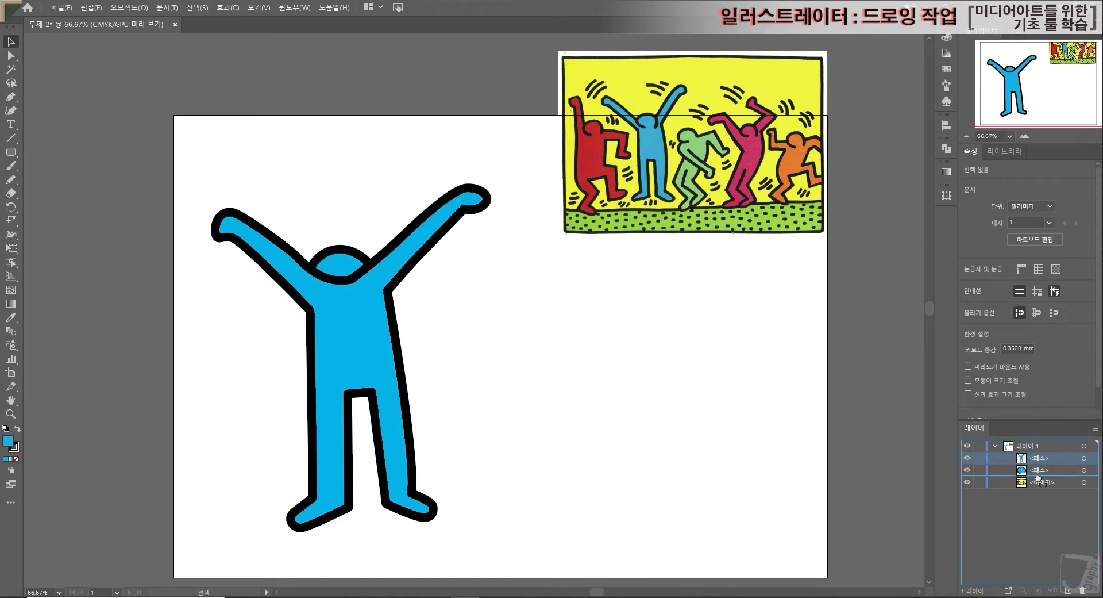
# - Undo the last stacking-order change between the body and head paths, check the layer's contents, and collapse them
pyautogui.hotkey('ctrl', 'z')
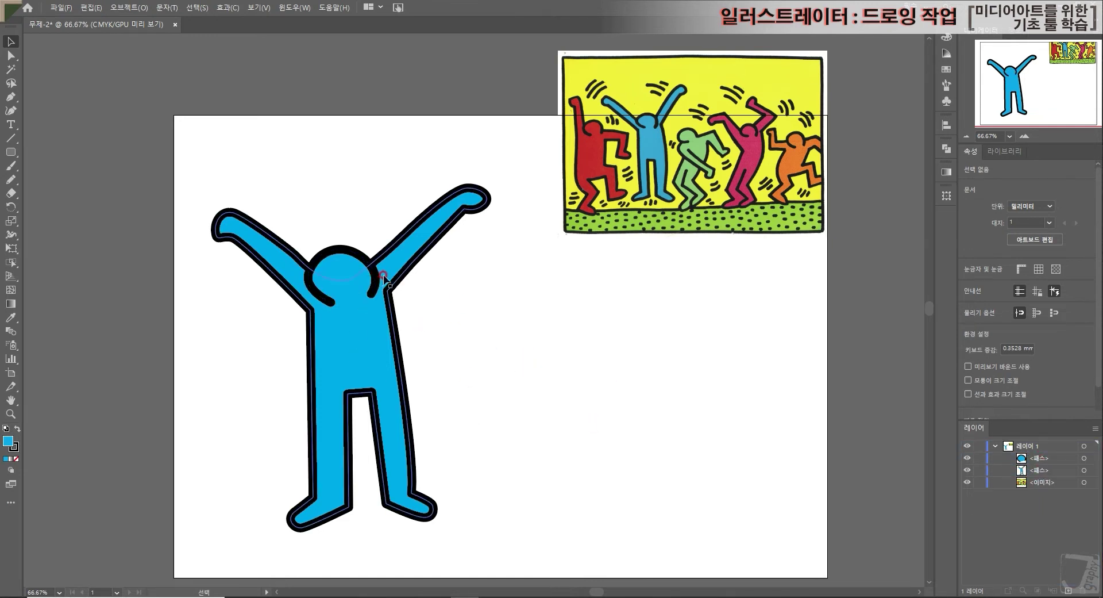
pyautogui.click(994, 446)
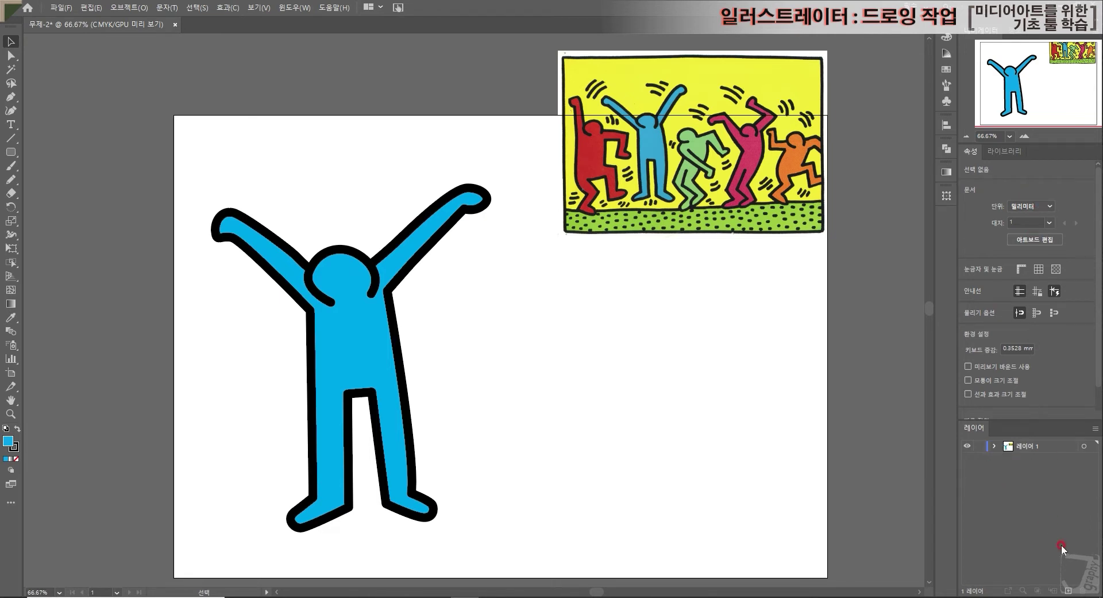
pyautogui.click(994, 446)
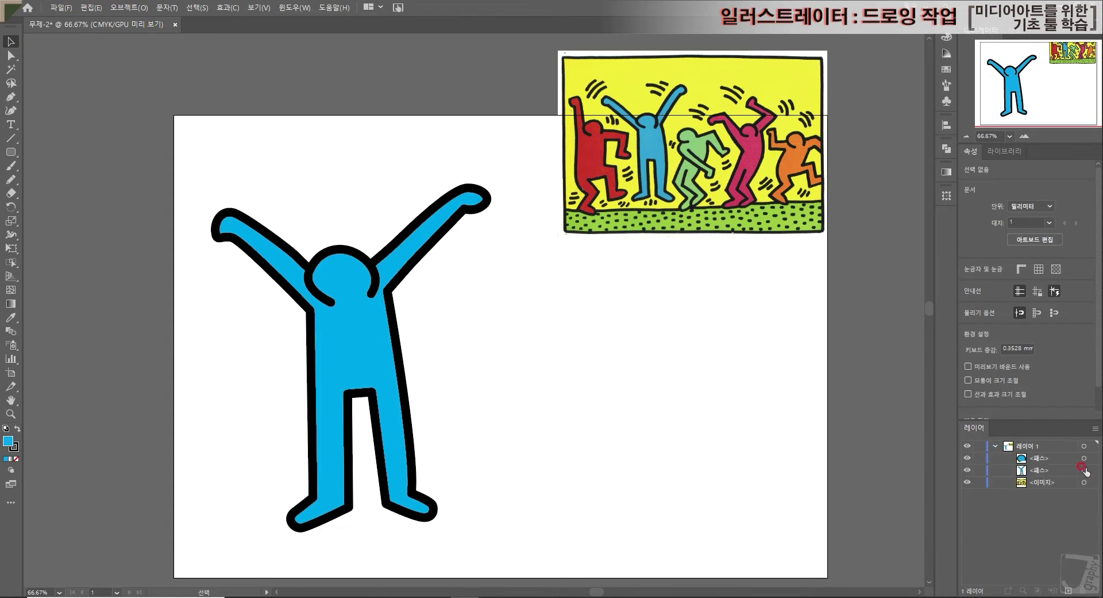
pyautogui.click(994, 446)
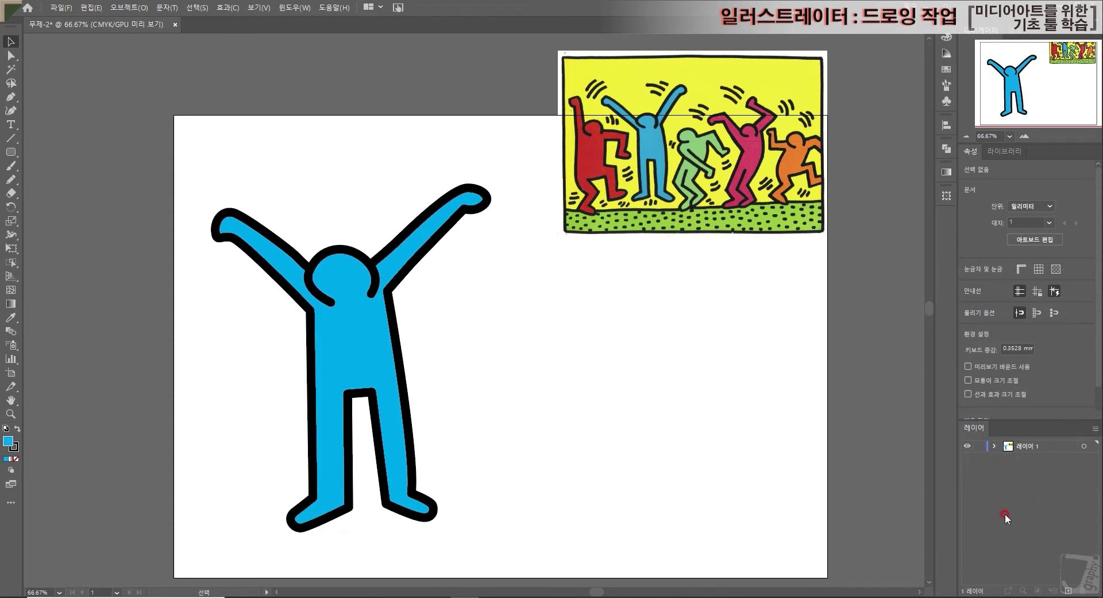
pyautogui.click(992, 446)
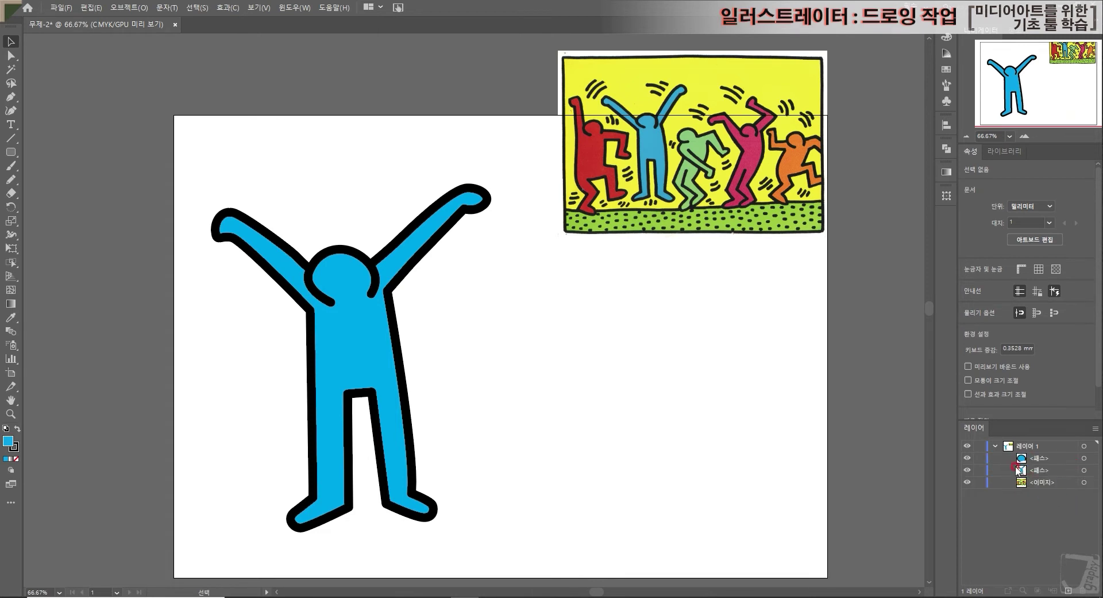
pyautogui.click(995, 446)
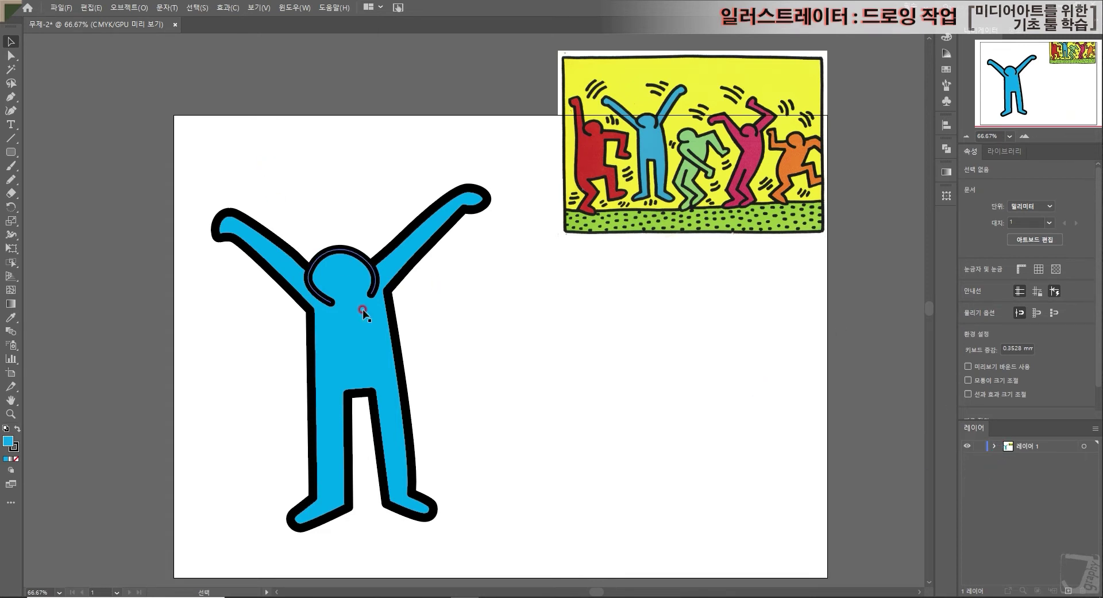
# - Add a new layer above 레이어 1, cut the head path from 레이어 1, and make the new layer active
pyautogui.click(1070, 589)
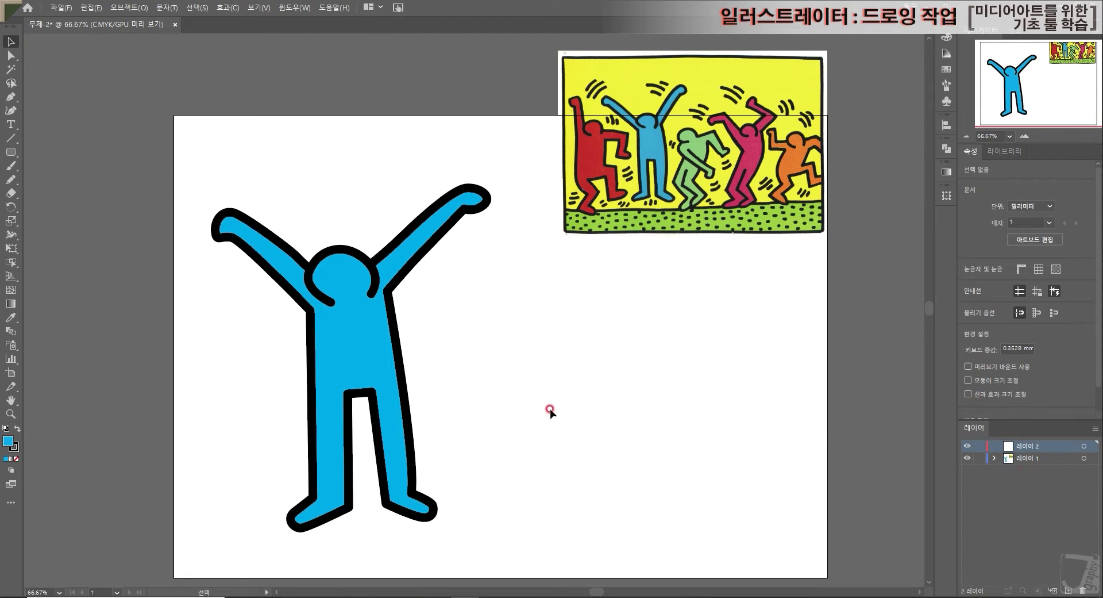
pyautogui.click(352, 264)
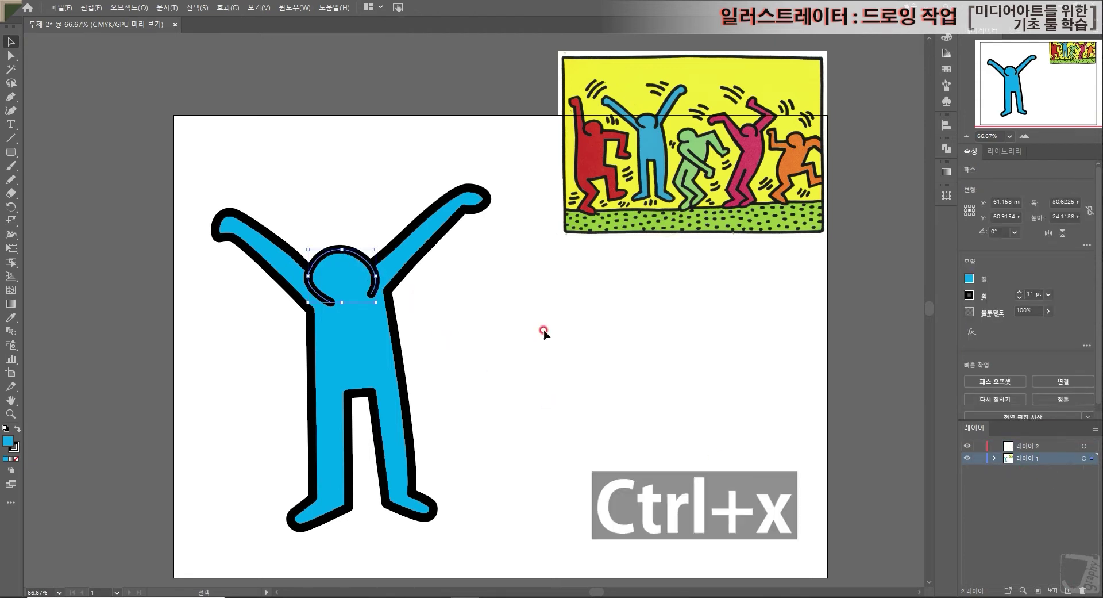
pyautogui.hotkey('ctrl', 'x')
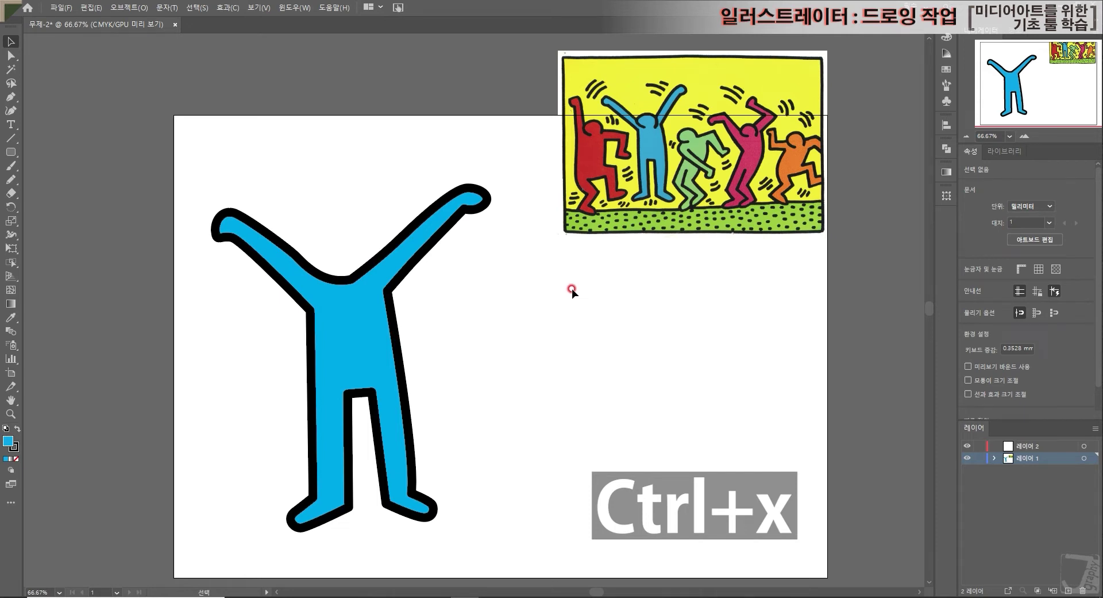
pyautogui.click(1009, 446)
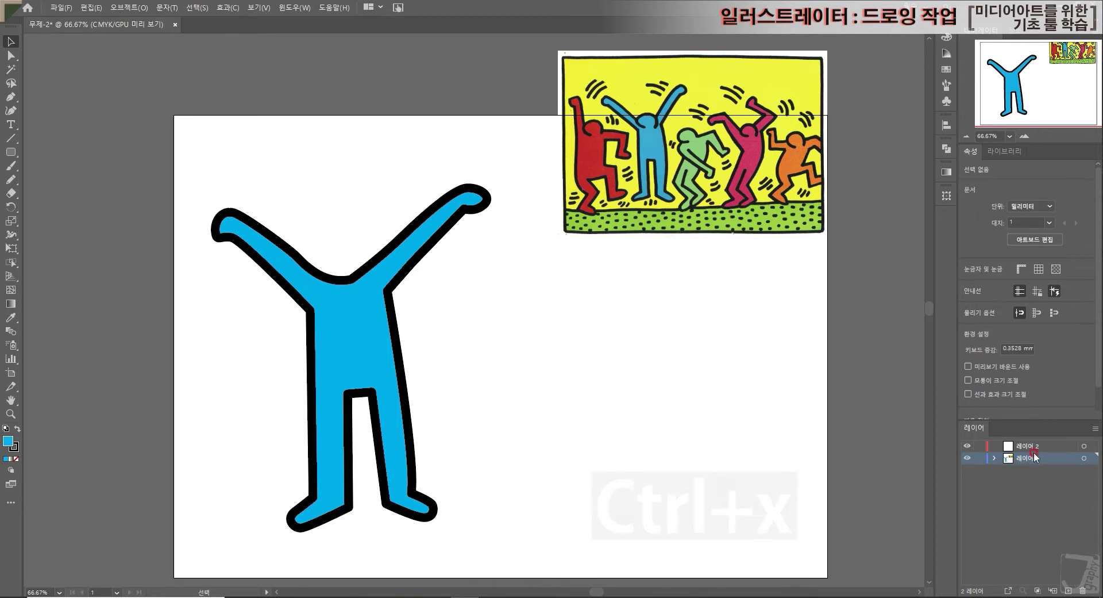
pyautogui.click(1044, 445)
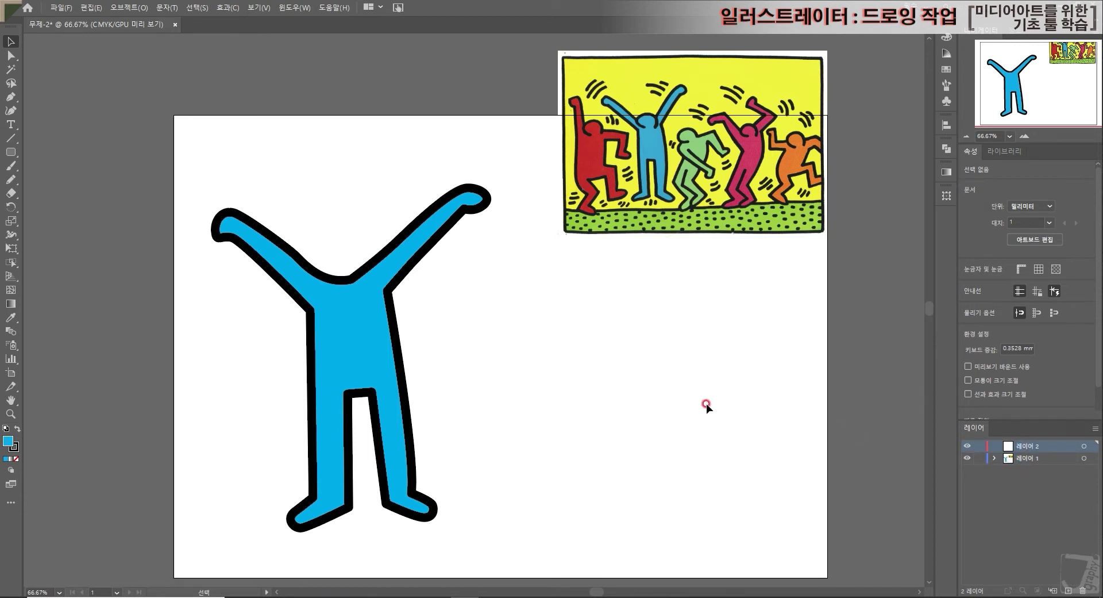
# - Try pasting the head path onto the new layer in place and with an ordinary paste, undoing each attempt
pyautogui.hotkey('ctrl', 'shift', 'v')
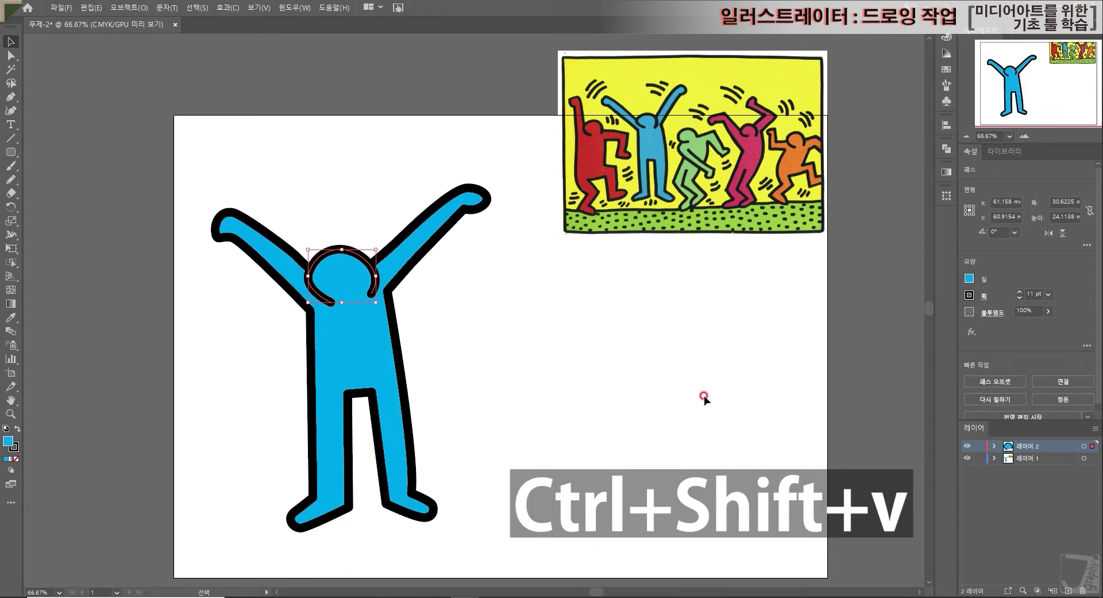
pyautogui.hotkey('ctrl', 'z')
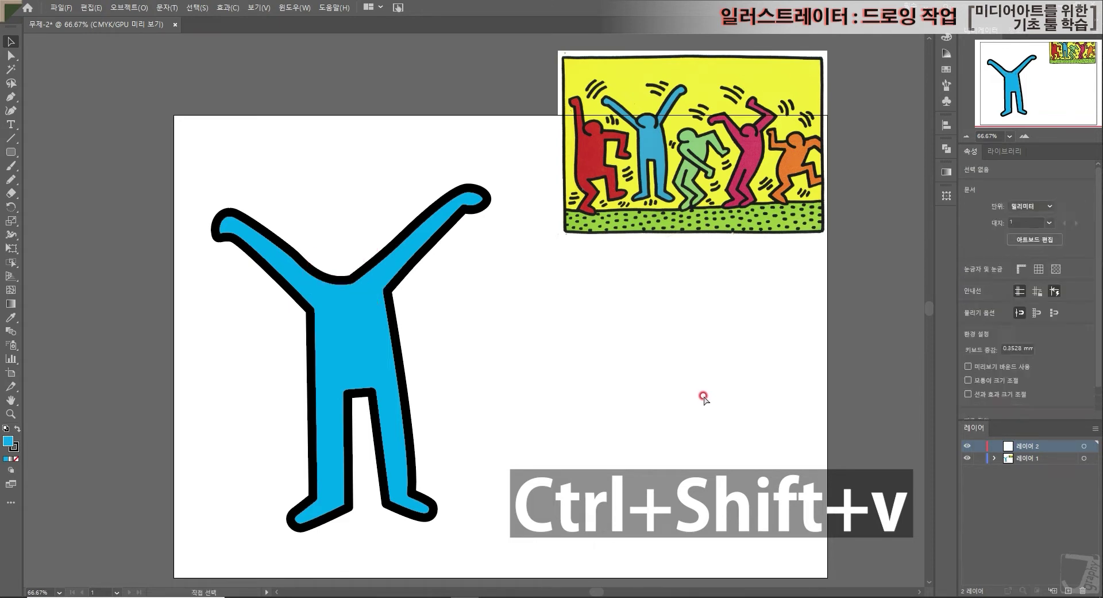
pyautogui.hotkey('ctrl', 'v')
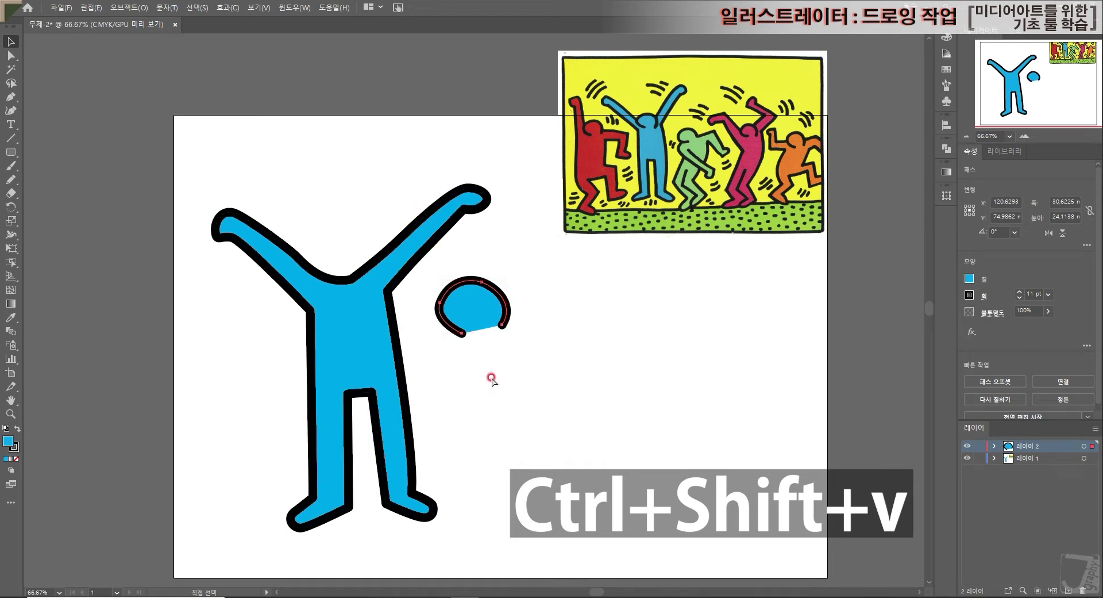
pyautogui.hotkey('ctrl', 'z')
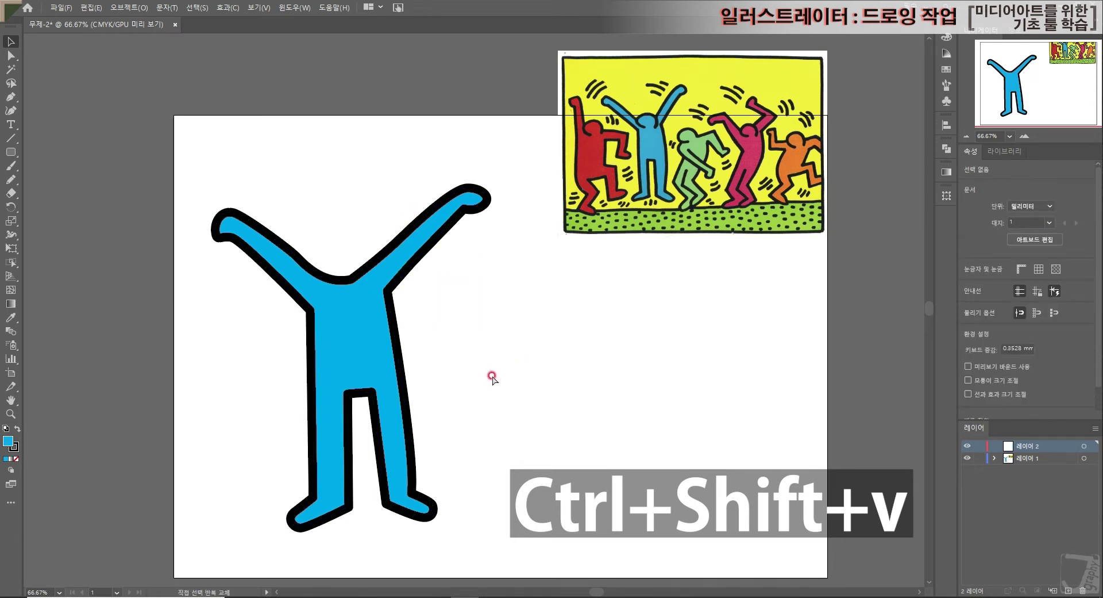
# - Paste the head path in place on the new layer and deselect it
pyautogui.hotkey('ctrl', 'shift', 'v')
pyautogui.click(494, 371)
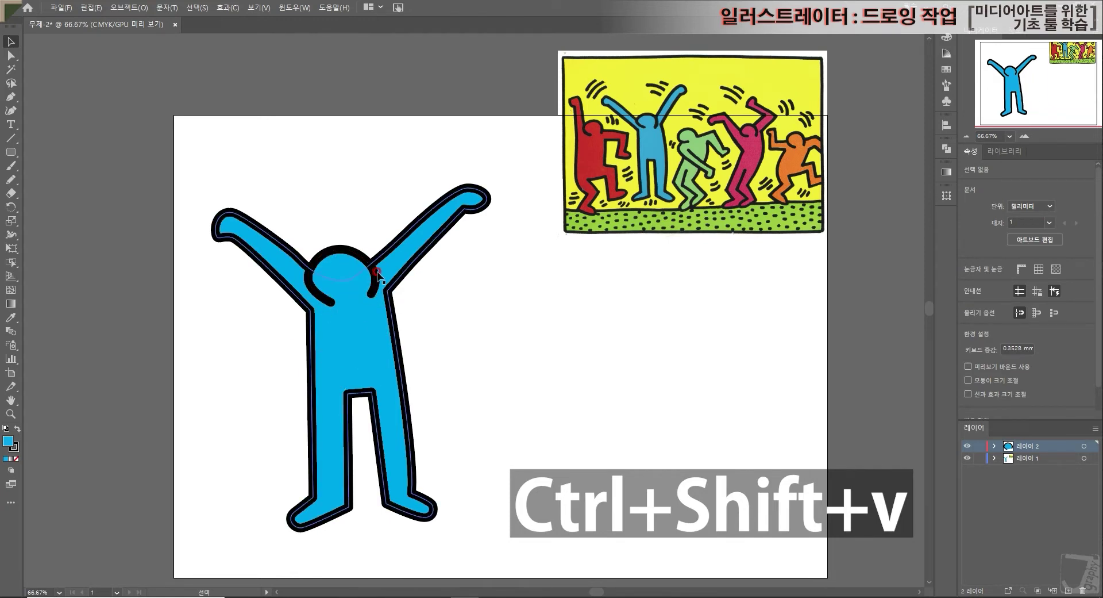
pyautogui.click(91, 8)
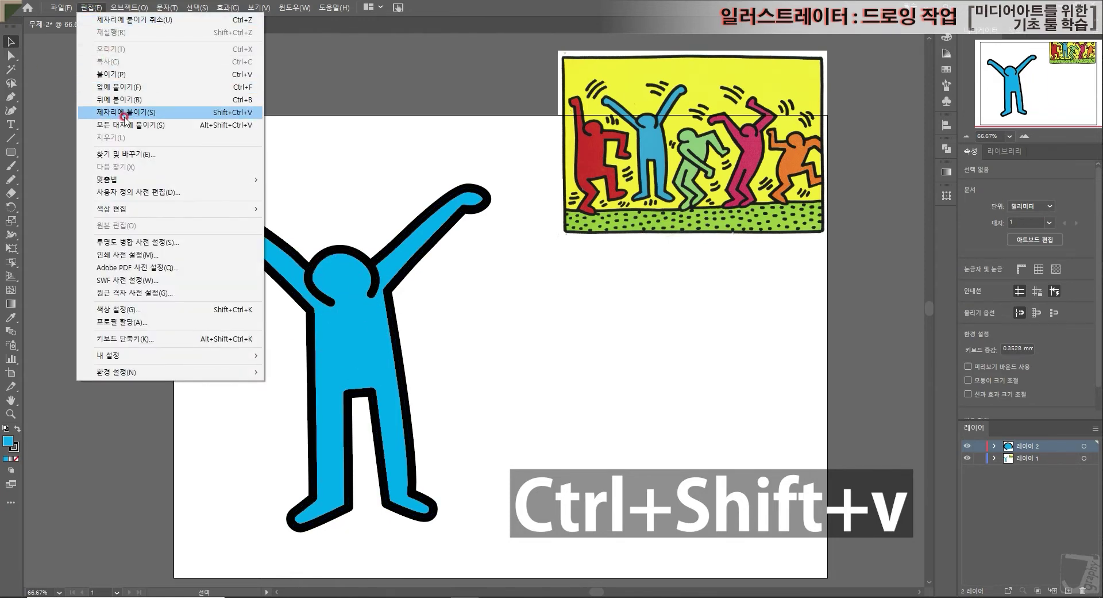
pyautogui.click(481, 236)
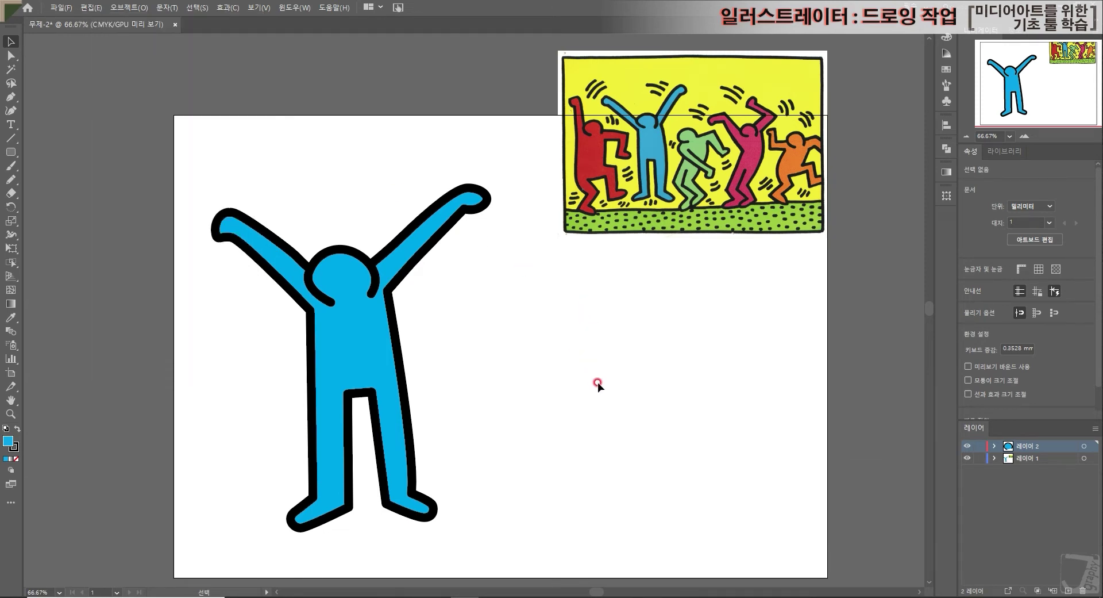
pyautogui.click(653, 314)
# - Move the painting image onto a new layer at the bottom of the layer stack, keeping its original position
pyautogui.click(737, 214)
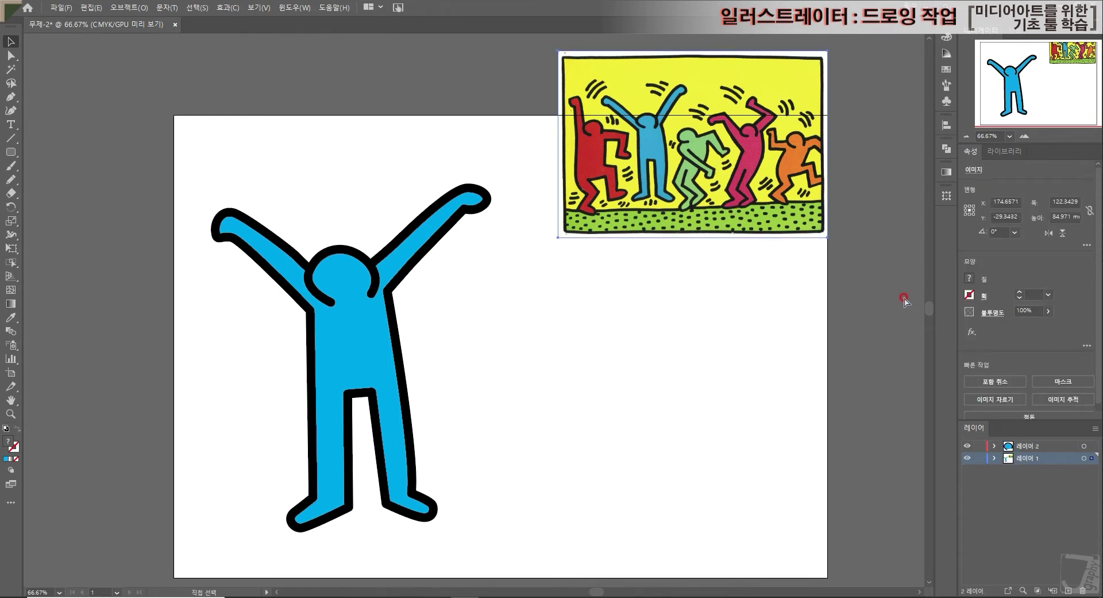
pyautogui.press('Delete')
pyautogui.click(1068, 591)
pyautogui.moveTo(1028, 458); pyautogui.dragTo(1034, 483)
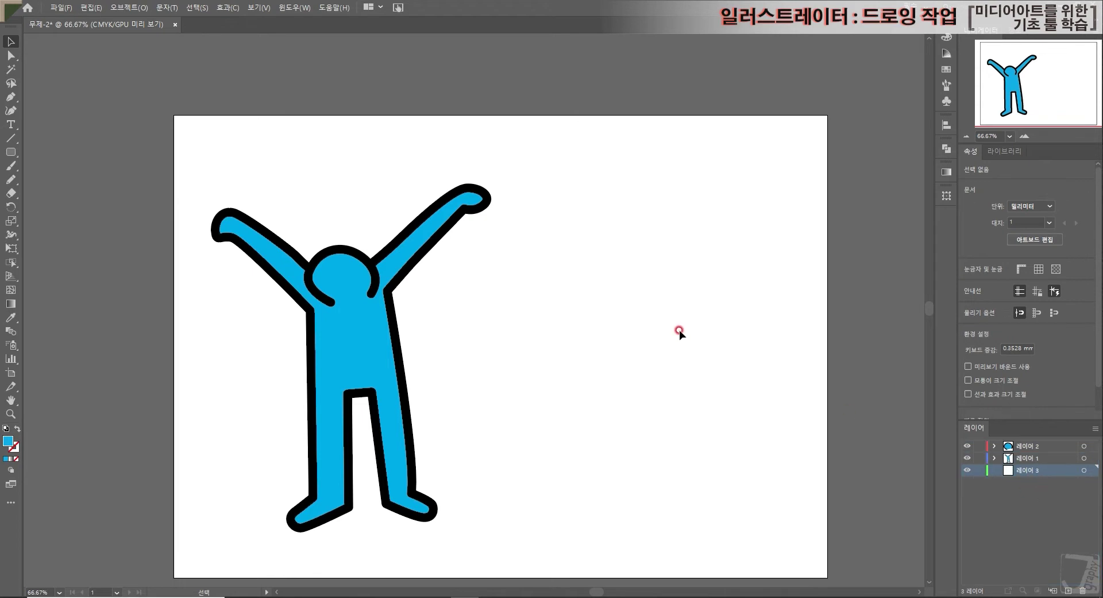
pyautogui.hotkey('ctrl', 'f')
pyautogui.click(730, 334)
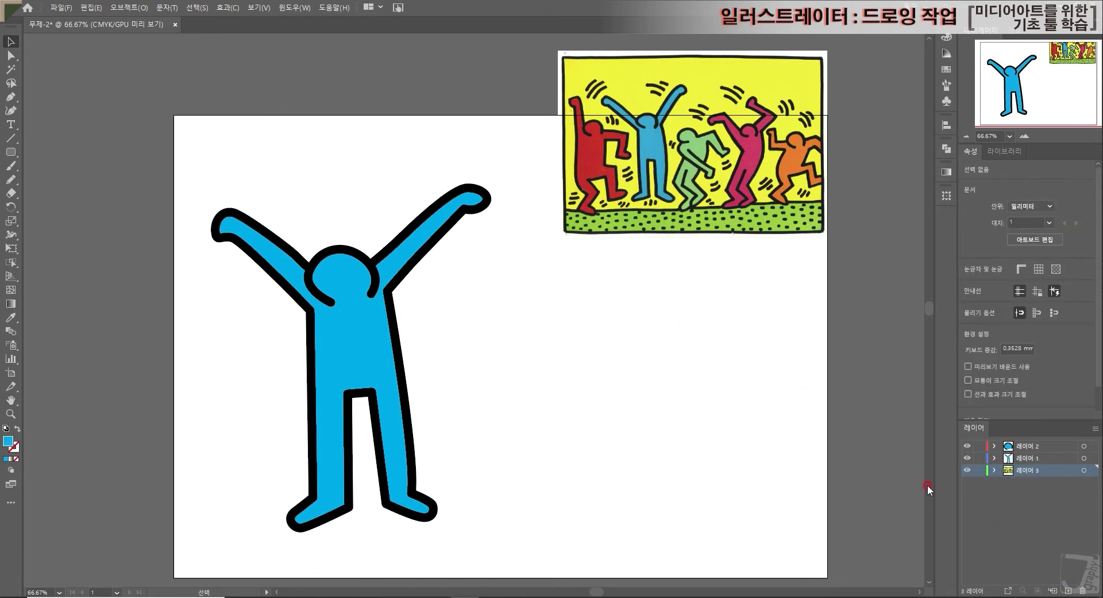
# - Examine the three layers holding the head, the body and the painting by selecting each in turn
pyautogui.click(1021, 452)
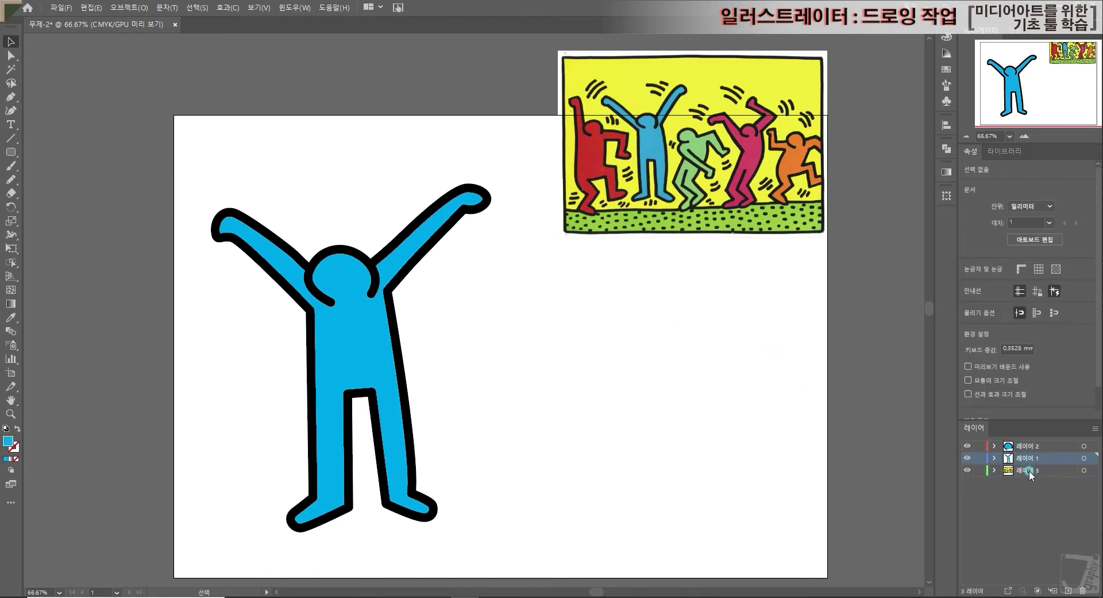
pyautogui.click(1029, 457)
pyautogui.click(1031, 470)
pyautogui.click(1028, 446)
pyautogui.click(1031, 458)
pyautogui.click(1037, 476)
pyautogui.click(1026, 462)
pyautogui.click(1032, 470)
pyautogui.click(1029, 458)
pyautogui.doubleClick(1028, 446)
pyautogui.click(1043, 497)
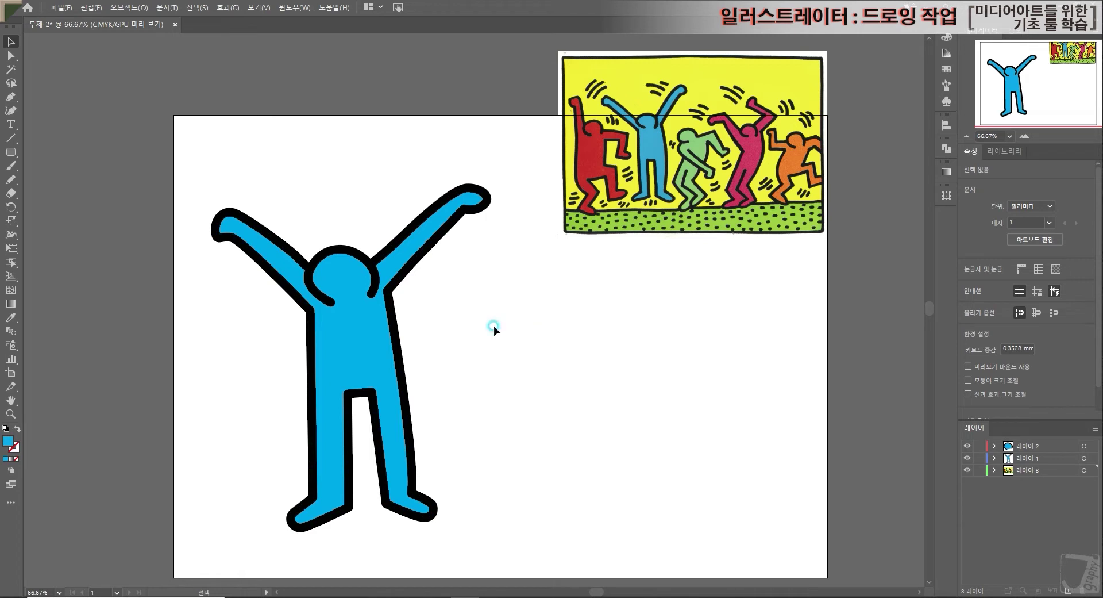
# - Try moving the body path on its own away from the head, and undo the move
pyautogui.click(357, 294)
pyautogui.click(480, 289)
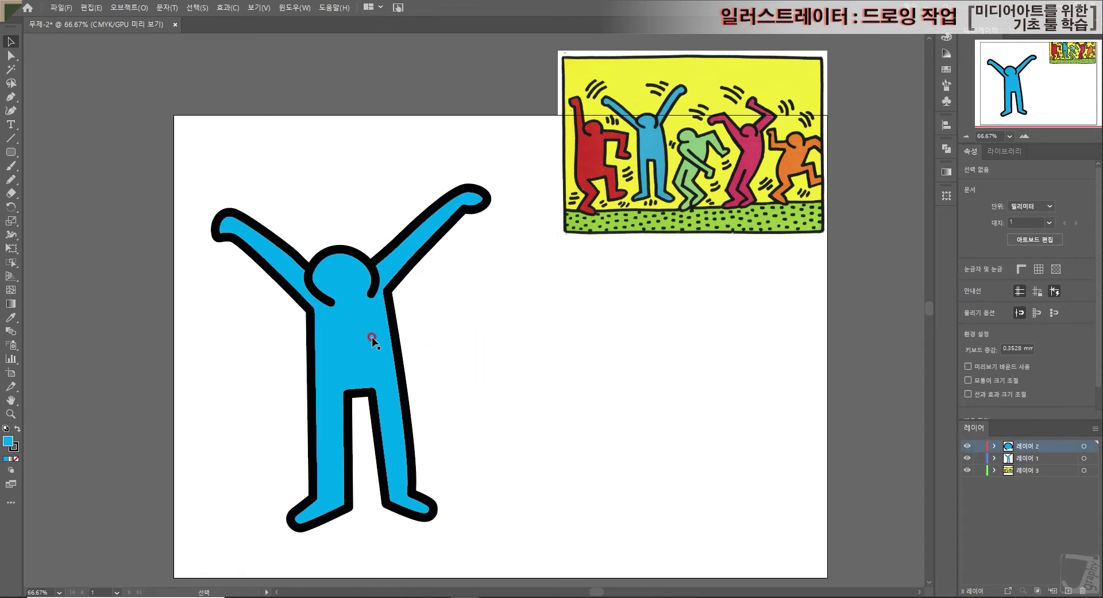
pyautogui.moveTo(372, 337); pyautogui.dragTo(184, 245)
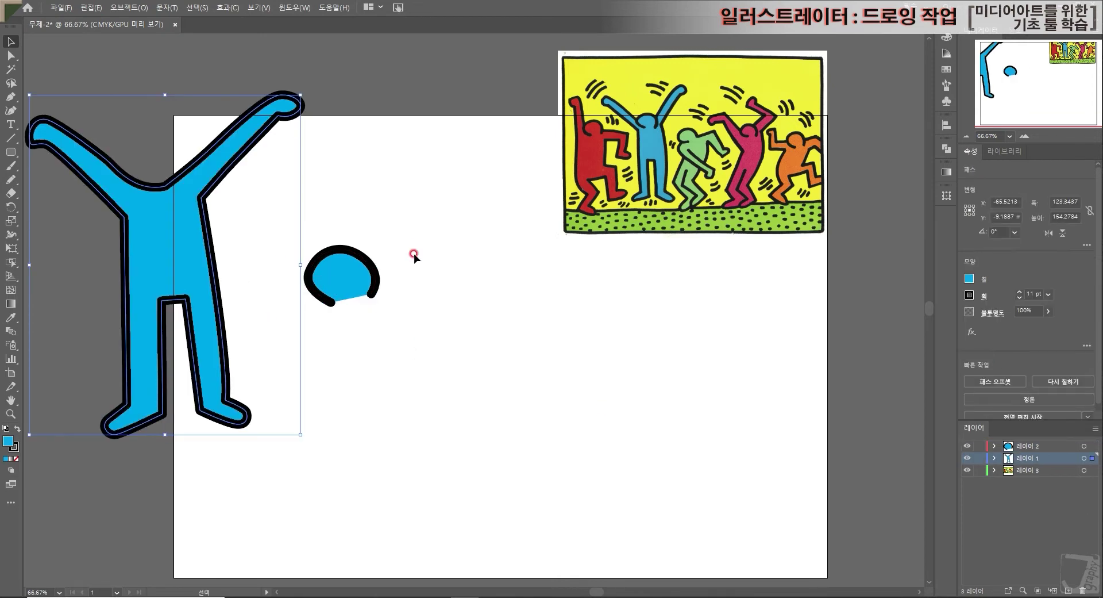
pyautogui.hotkey('ctrl', 'z')
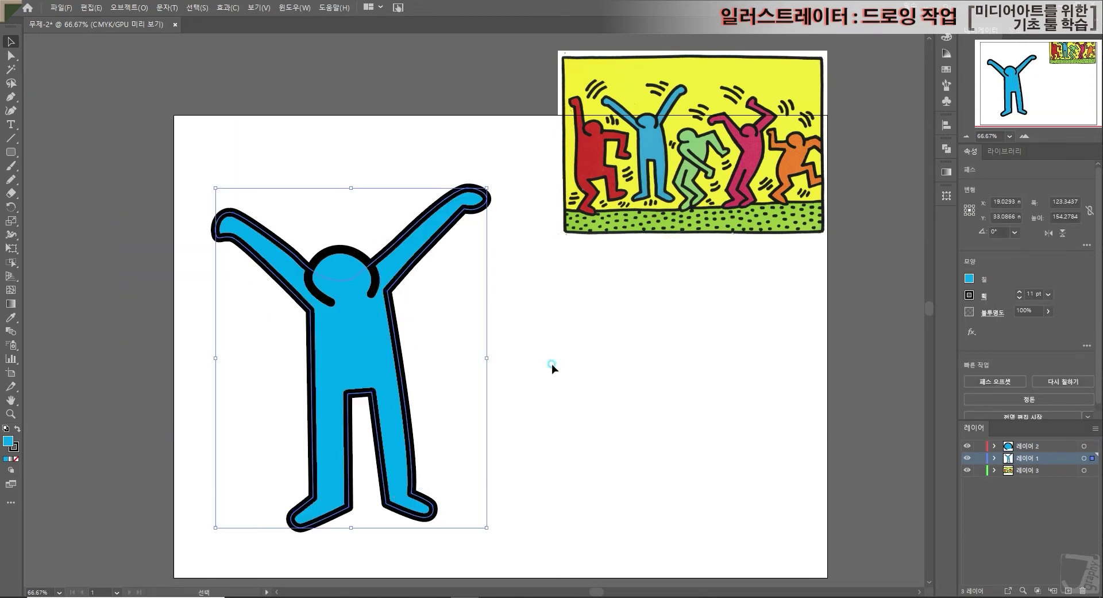
# - Select the head and body paths together and group them
pyautogui.click(274, 187)
pyautogui.moveTo(201, 131); pyautogui.dragTo(502, 508)
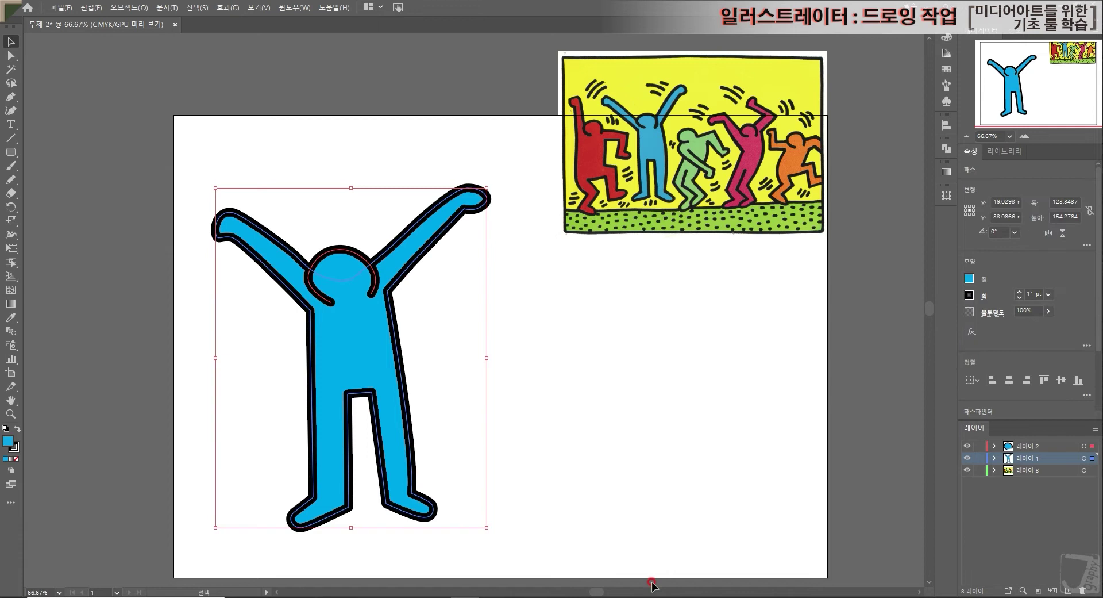
pyautogui.rightClick(355, 312)
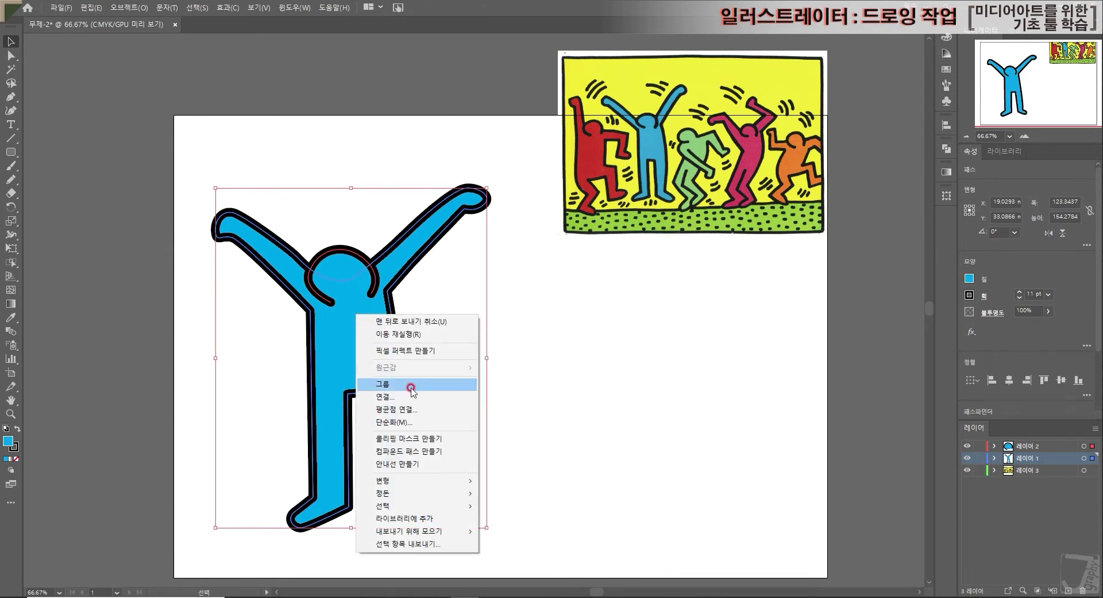
pyautogui.click(542, 381)
pyautogui.moveTo(530, 462); pyautogui.dragTo(260, 181)
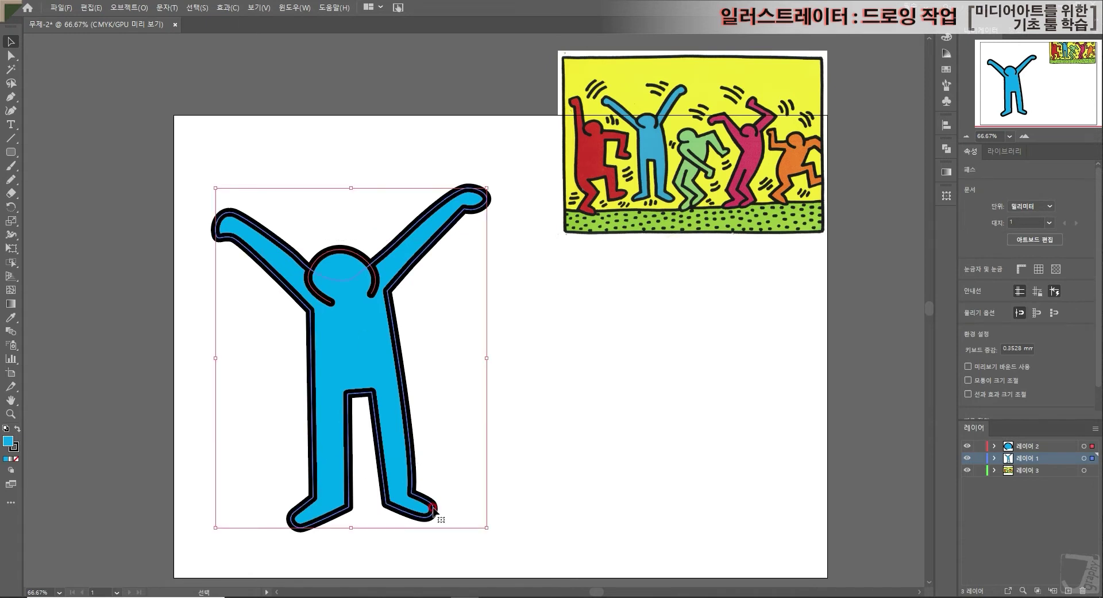
pyautogui.moveTo(248, 138); pyautogui.dragTo(428, 455)
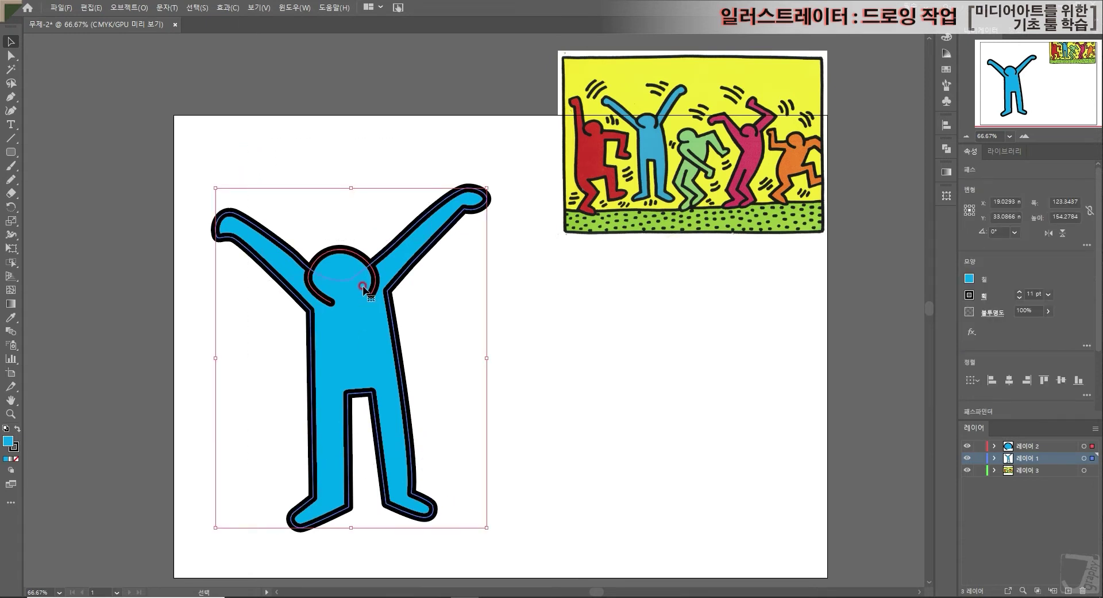
pyautogui.rightClick(363, 301)
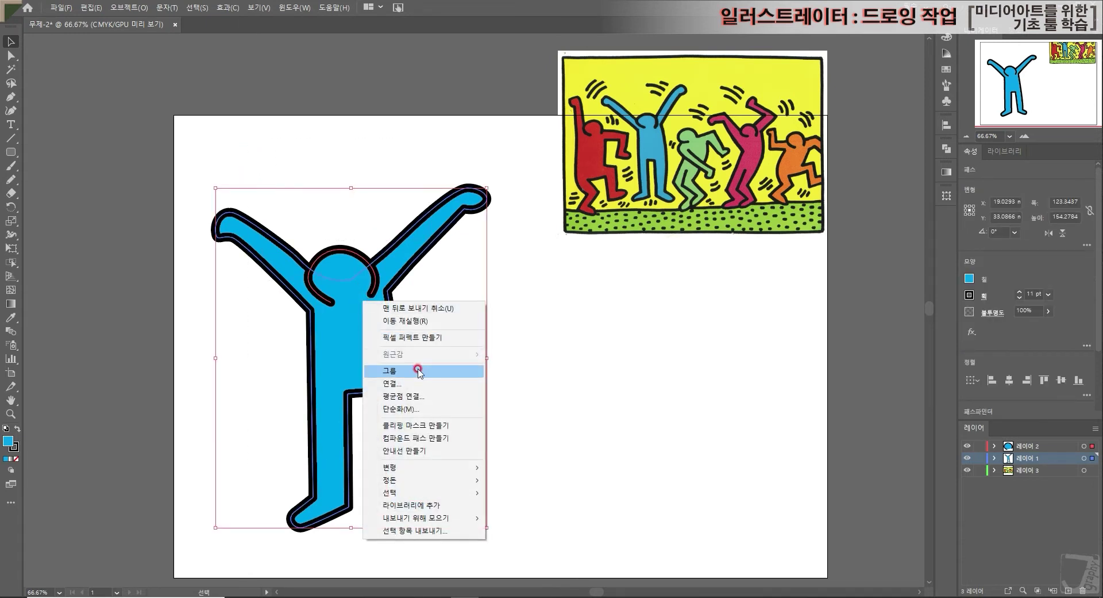
pyautogui.click(418, 370)
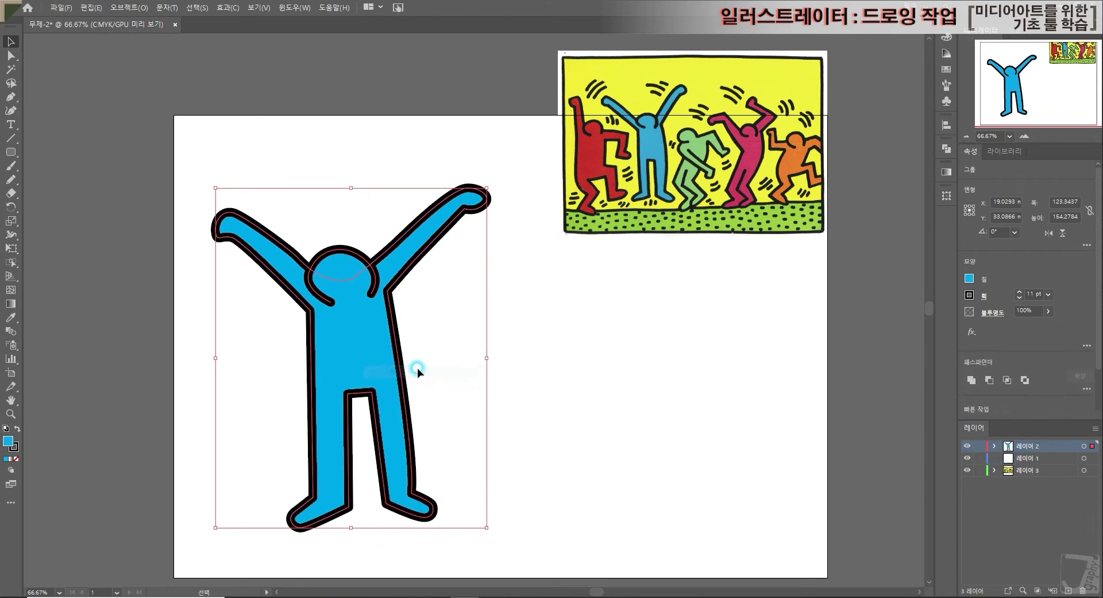
# - Try moving the grouped figure off the artboard's upper-left corner, and undo the move
pyautogui.click(530, 361)
pyautogui.moveTo(263, 277); pyautogui.dragTo(88, 13)
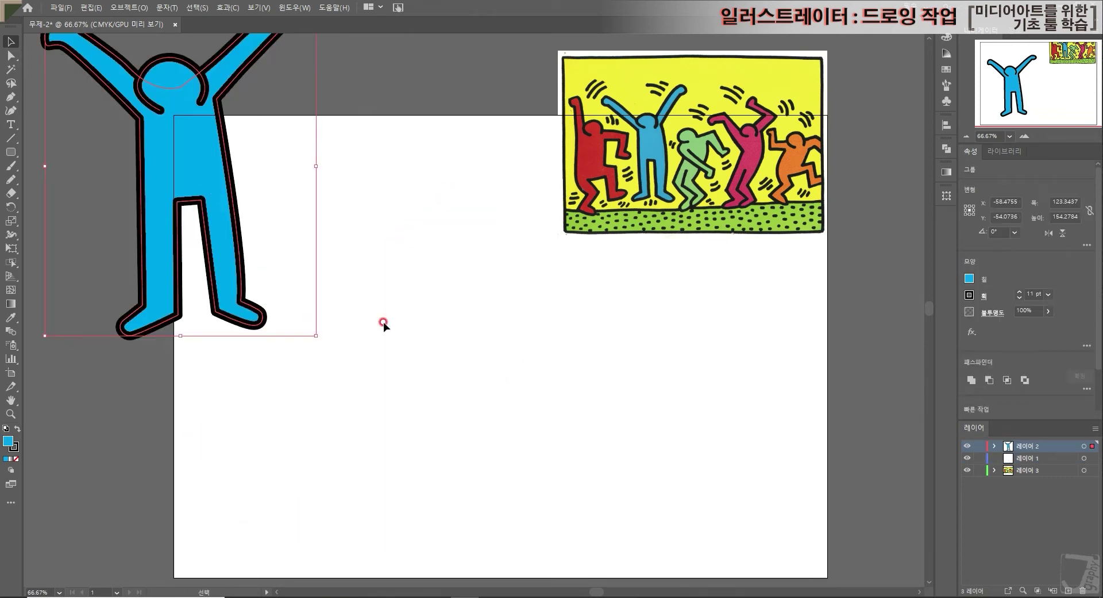
pyautogui.hotkey('ctrl', 'z')
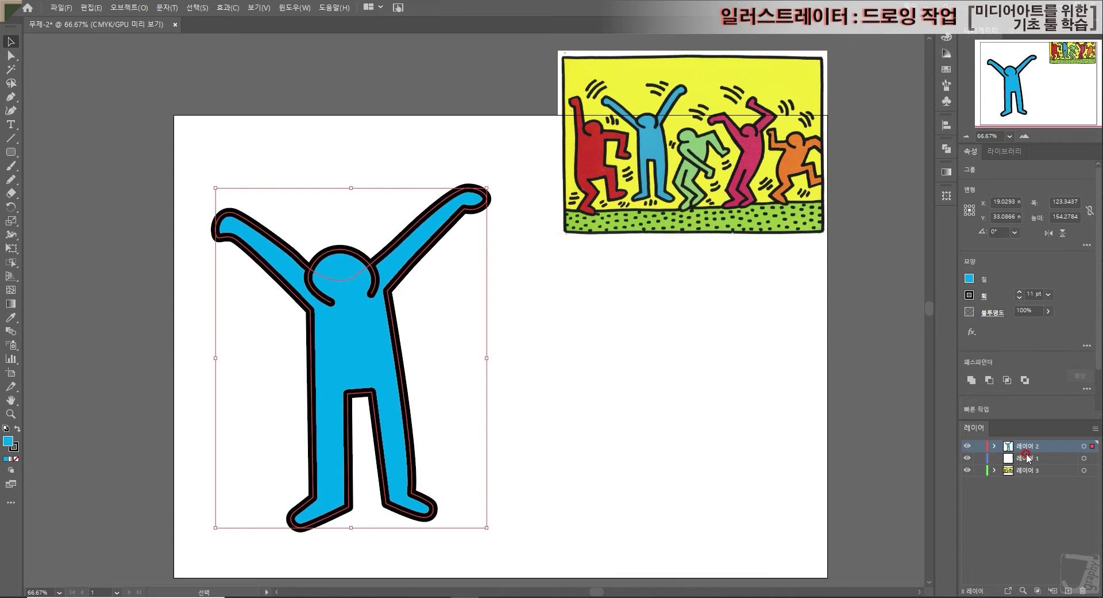
# - Expand the figure's layer and its group to examine the head and body paths inside
pyautogui.click(995, 446)
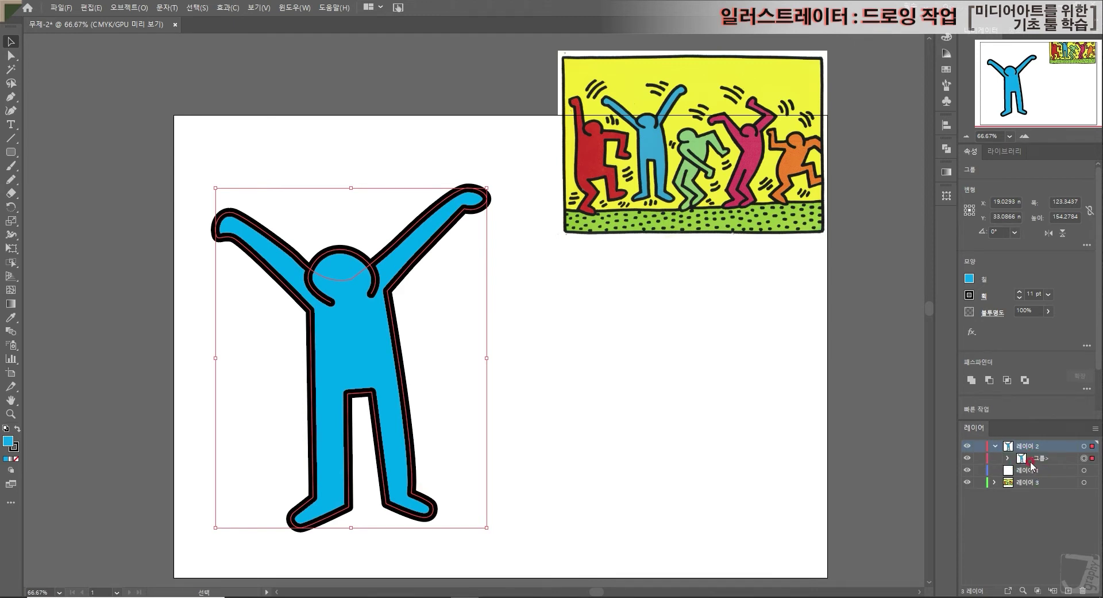
pyautogui.click(1008, 458)
pyautogui.click(1047, 469)
pyautogui.click(606, 380)
# - Move the grouped figure toward the artboard's upper-left corner, to about X 9.1 mm, Y 15.1 mm
pyautogui.click(365, 347)
pyautogui.moveTo(366, 347); pyautogui.dragTo(343, 307)
pyautogui.rightClick(329, 308)
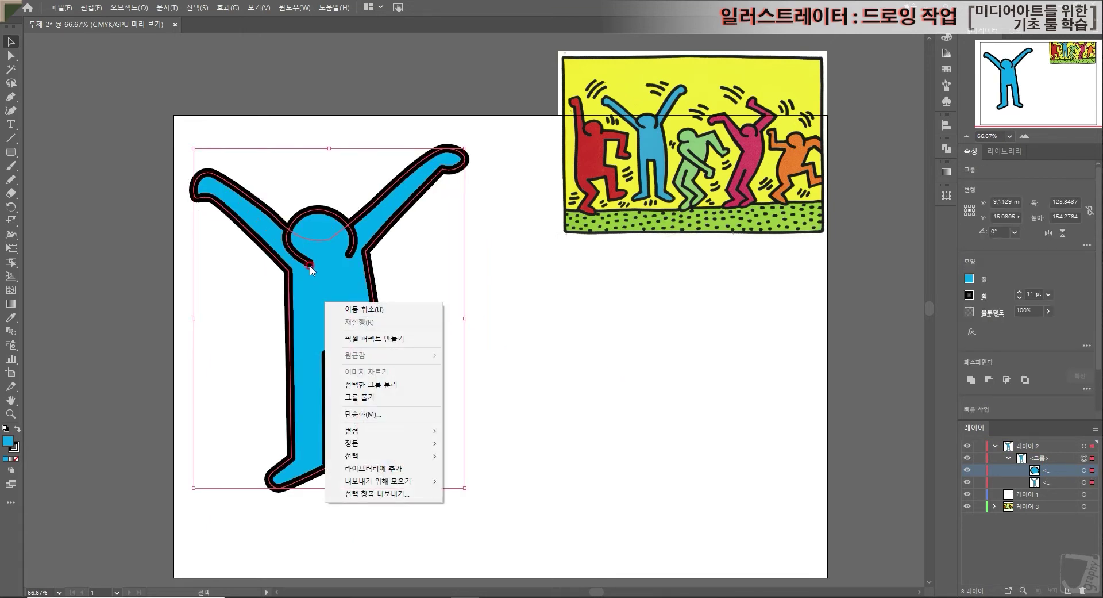
pyautogui.click(404, 399)
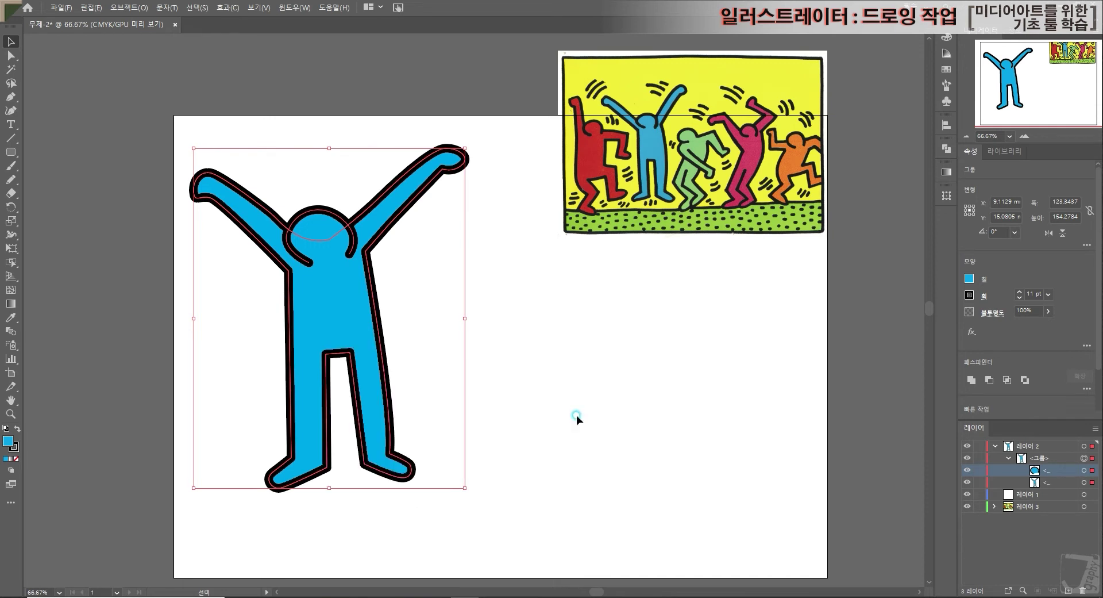
# - Isolate the figure's group, select the body path on its own, and leave isolation mode
pyautogui.doubleClick(336, 295)
pyautogui.click(136, 111)
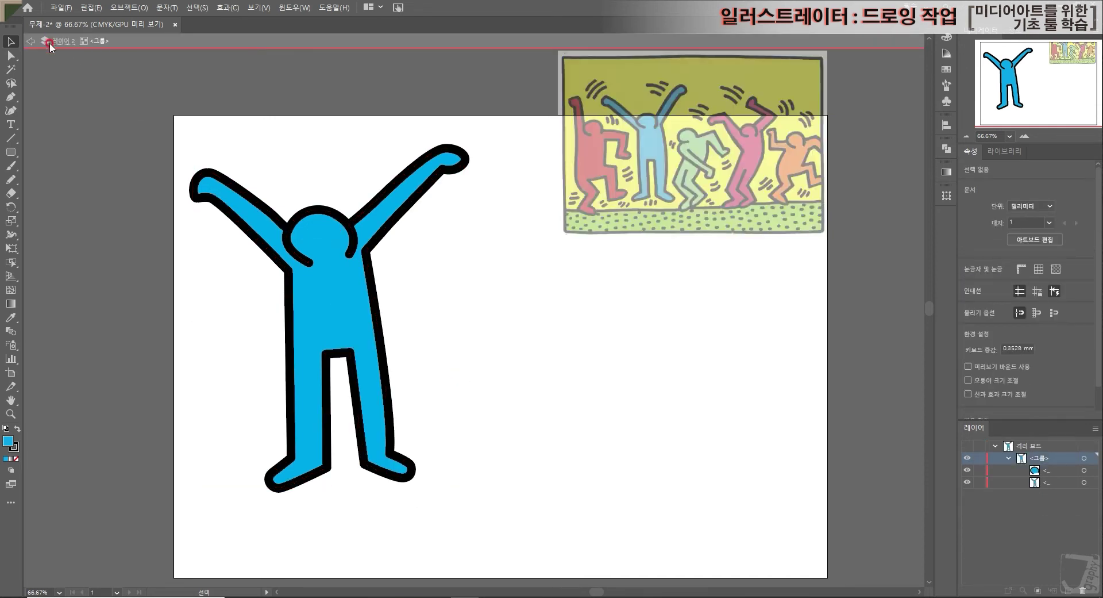
pyautogui.click(96, 46)
pyautogui.click(347, 286)
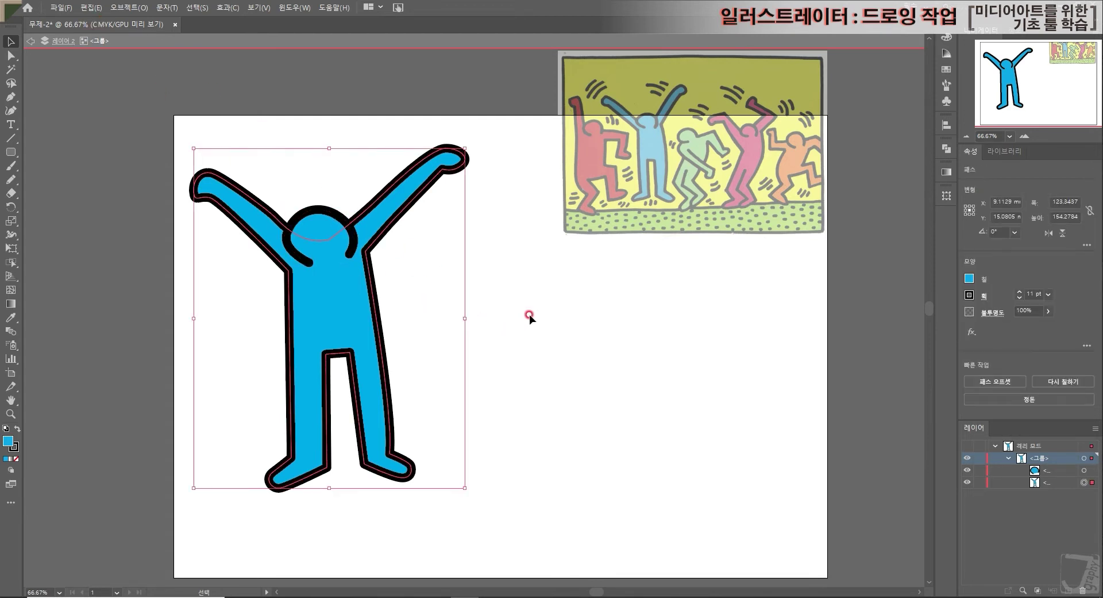
pyautogui.doubleClick(574, 300)
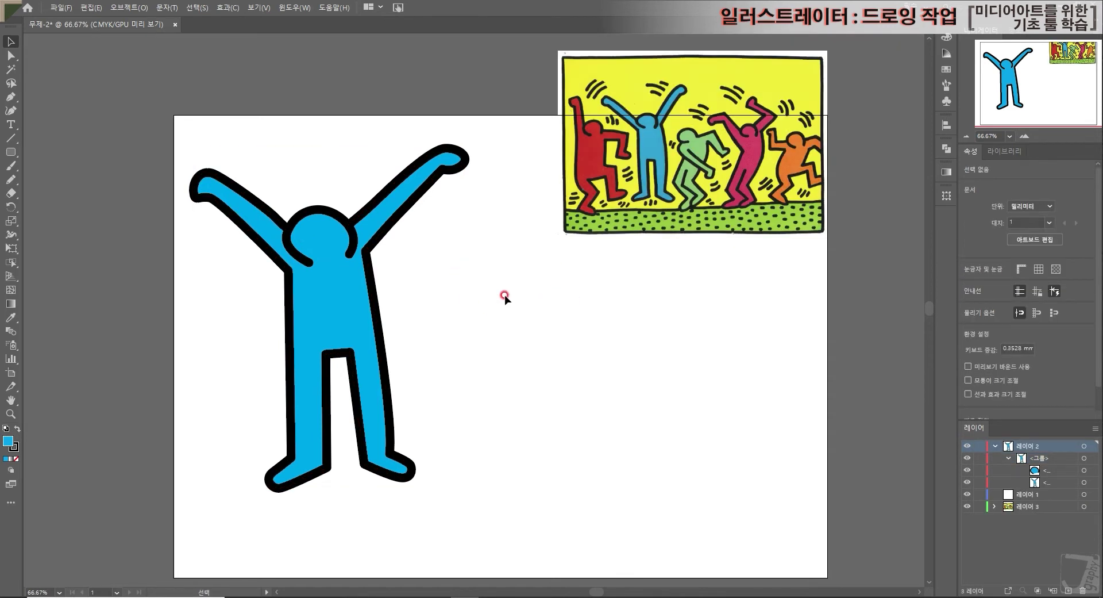
# - Isolate the group again and select the head and body paths individually in turn
pyautogui.doubleClick(328, 271)
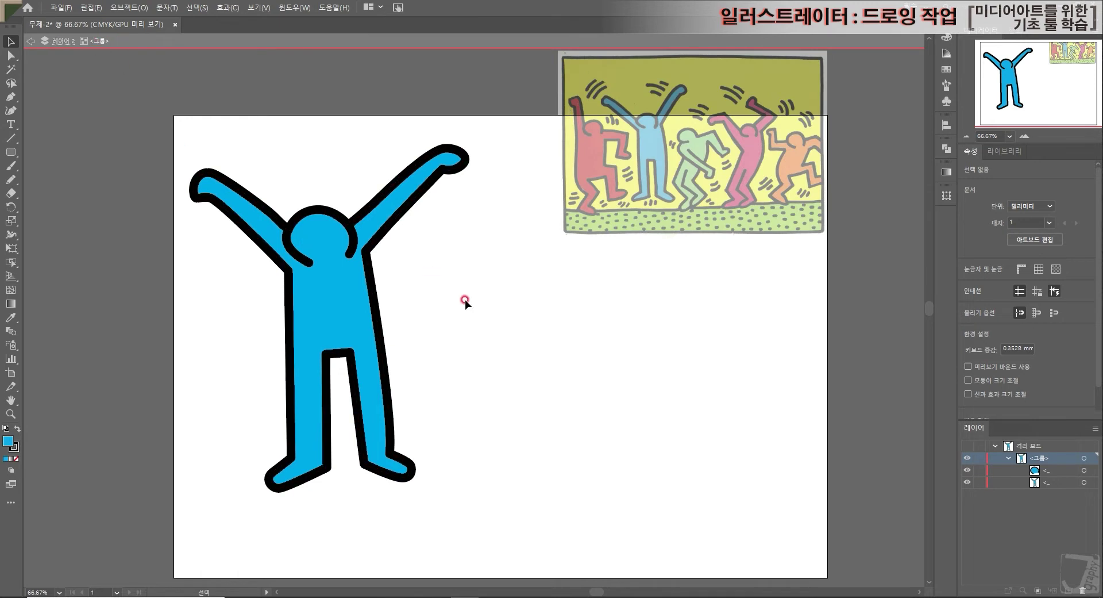
pyautogui.click(325, 239)
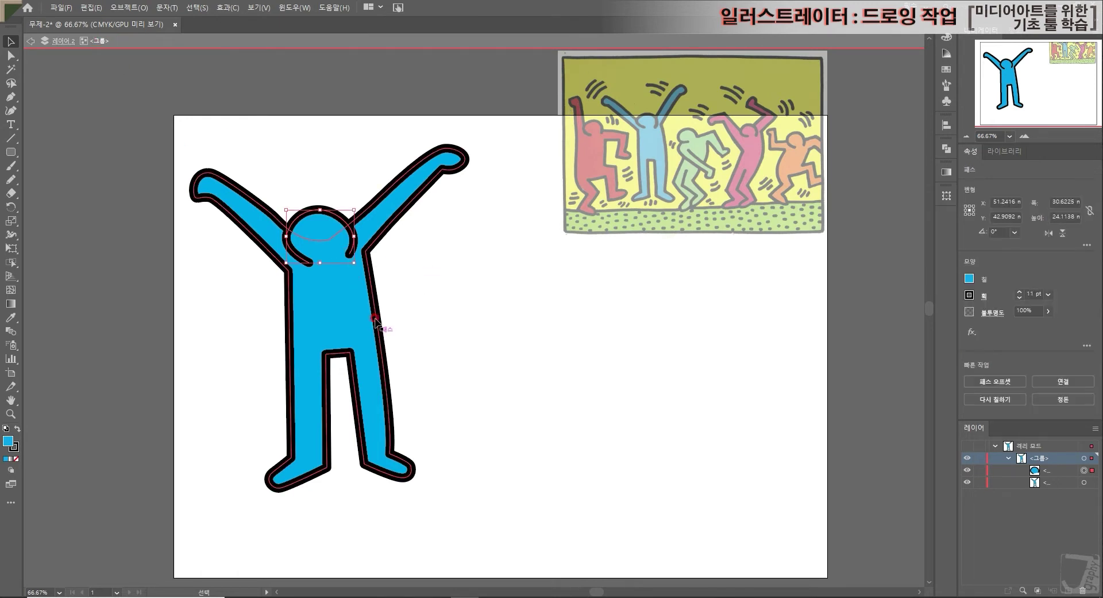
pyautogui.click(458, 315)
pyautogui.click(377, 311)
pyautogui.click(334, 233)
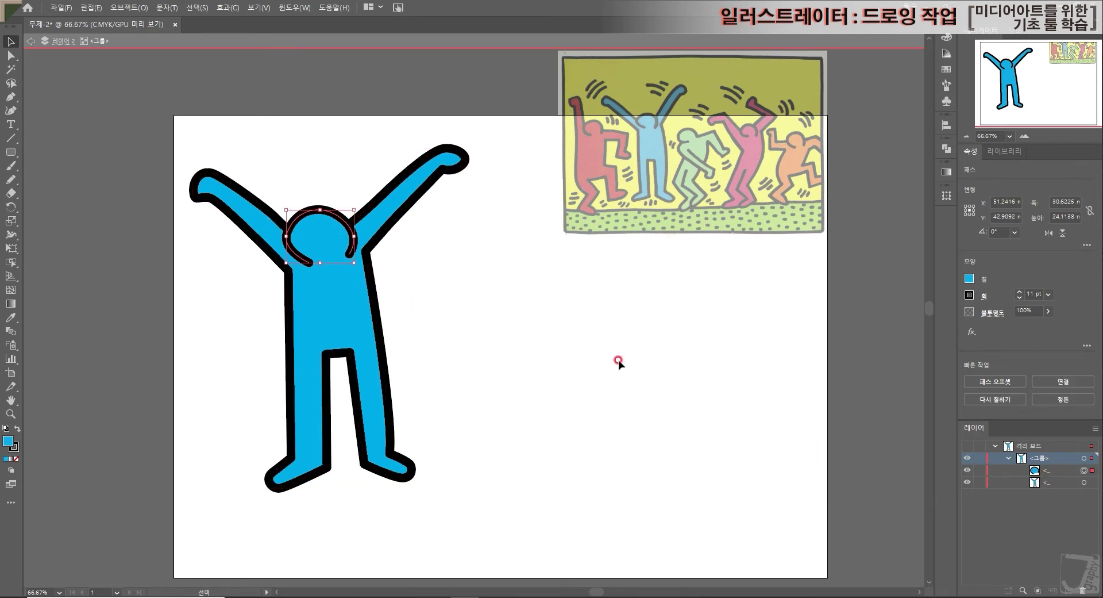
pyautogui.click(347, 311)
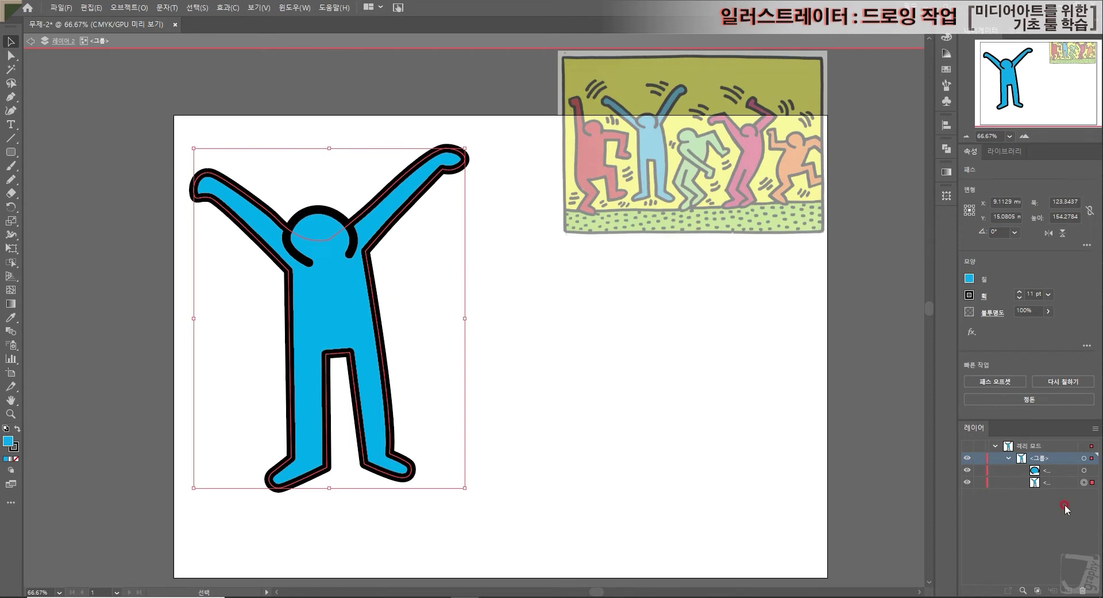
pyautogui.click(557, 347)
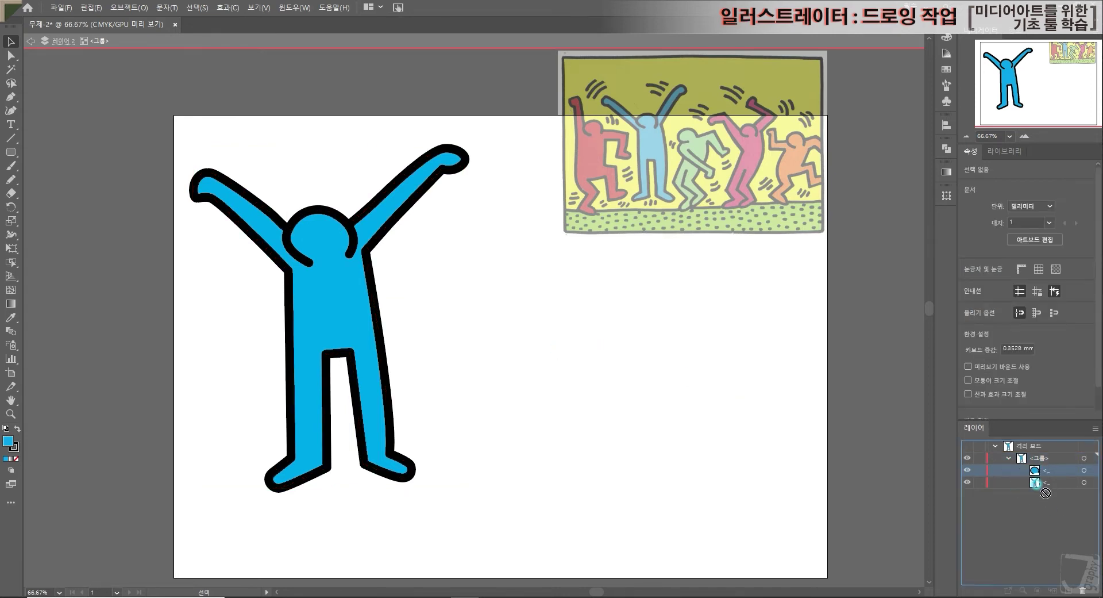
# - Move the head path below the body path in the group's stacking order
pyautogui.click(1049, 470)
pyautogui.moveTo(1049, 471)
pyautogui.mouseDown()
pyautogui.moveTo(1048, 484)
pyautogui.moveTo(1045, 463)
pyautogui.mouseUp()
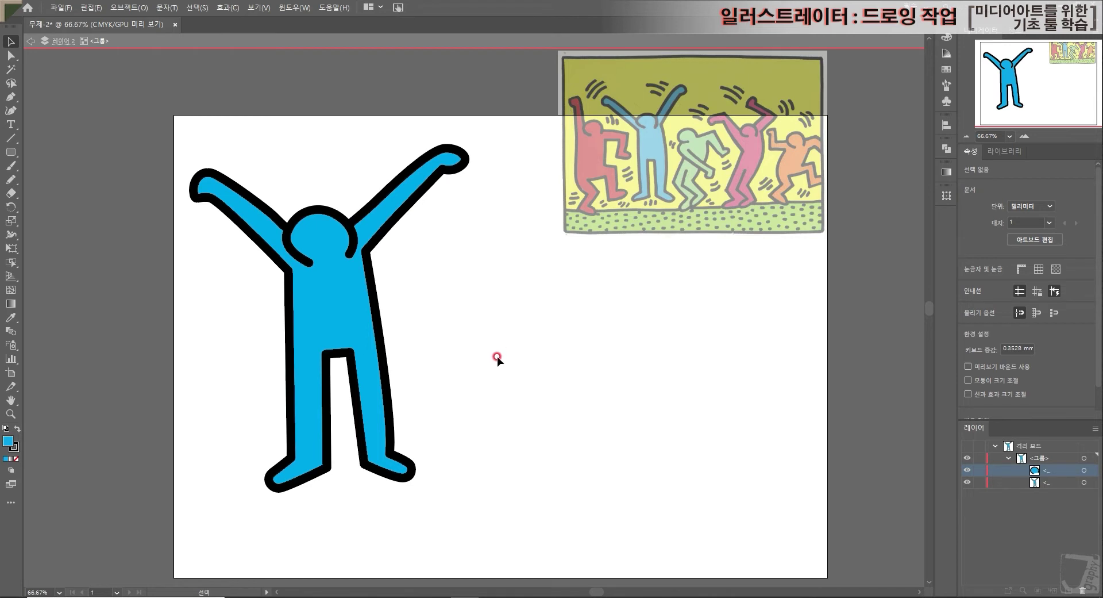
pyautogui.click(322, 219)
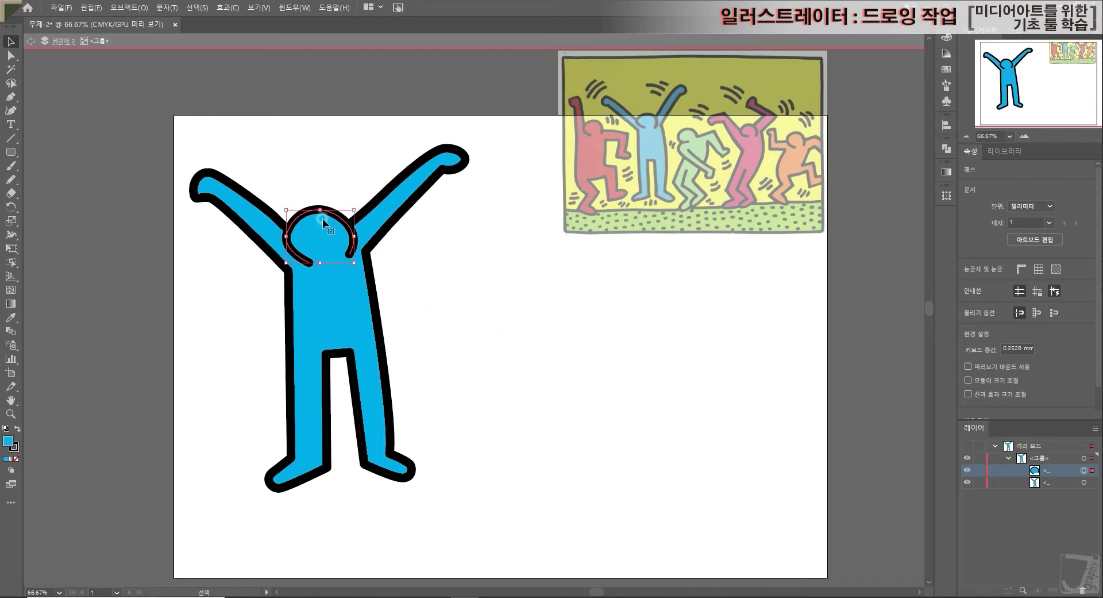
pyautogui.moveTo(1041, 470); pyautogui.dragTo(1056, 489)
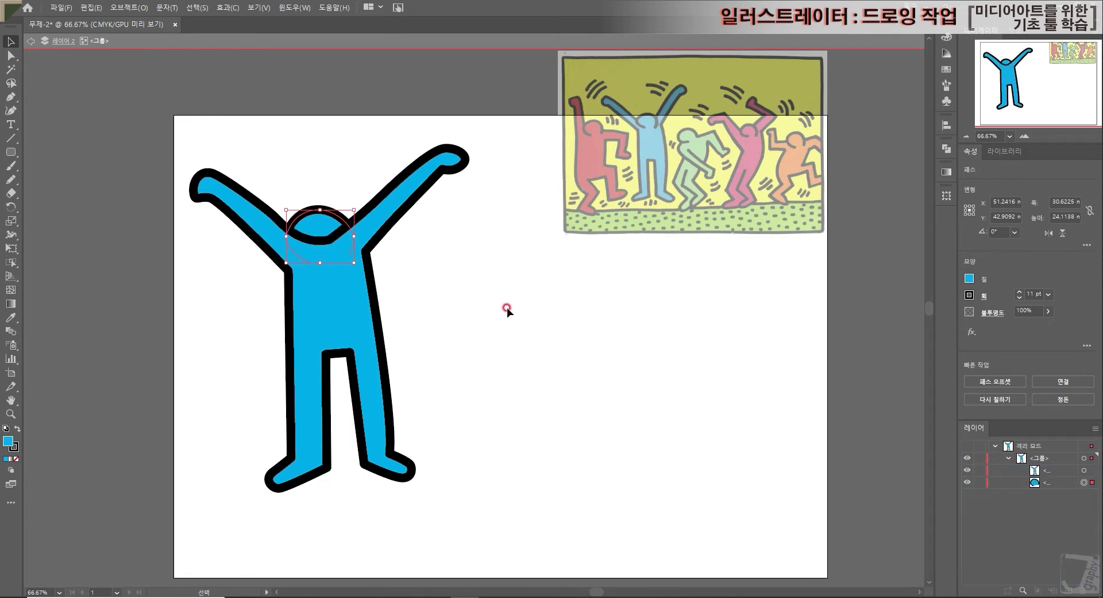
pyautogui.click(504, 308)
# - Bring the head path to the front of the group and leave isolation mode
pyautogui.rightClick(305, 216)
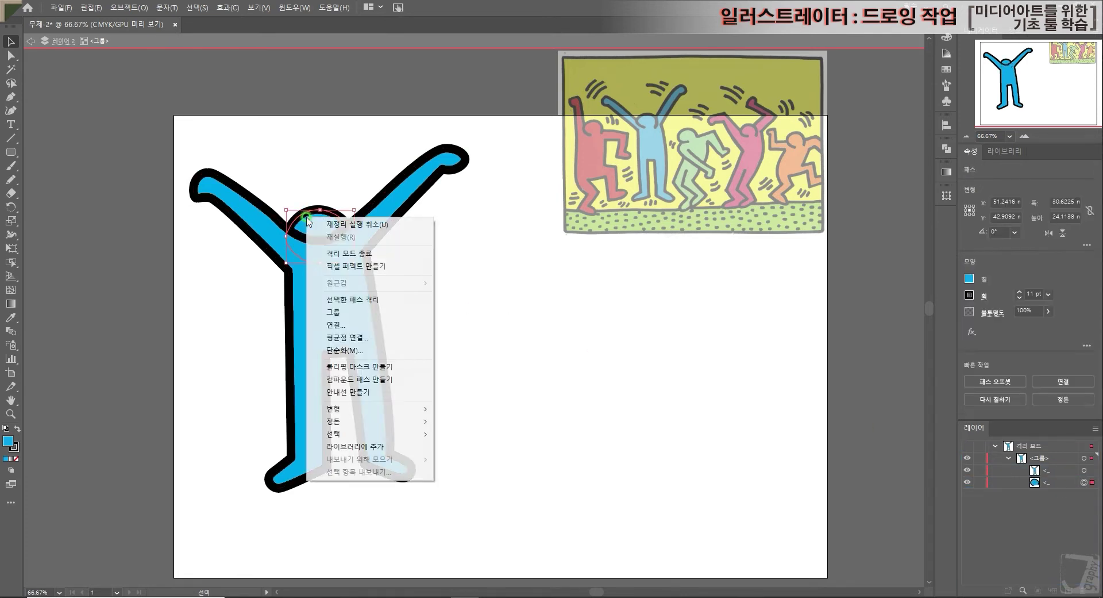
pyautogui.moveTo(392, 422)
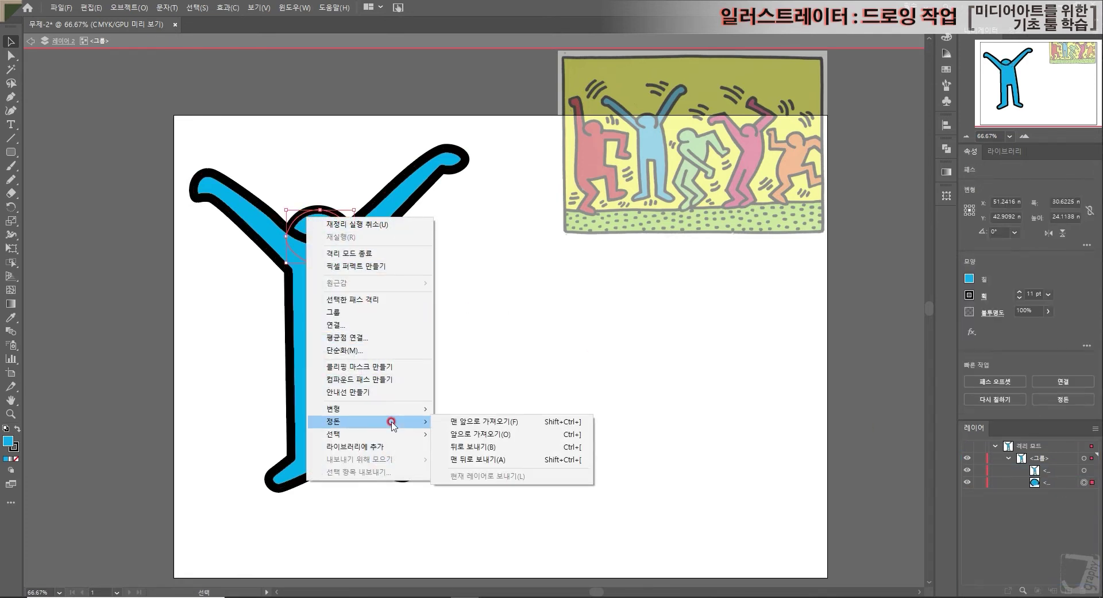
pyautogui.click(514, 422)
pyautogui.click(461, 308)
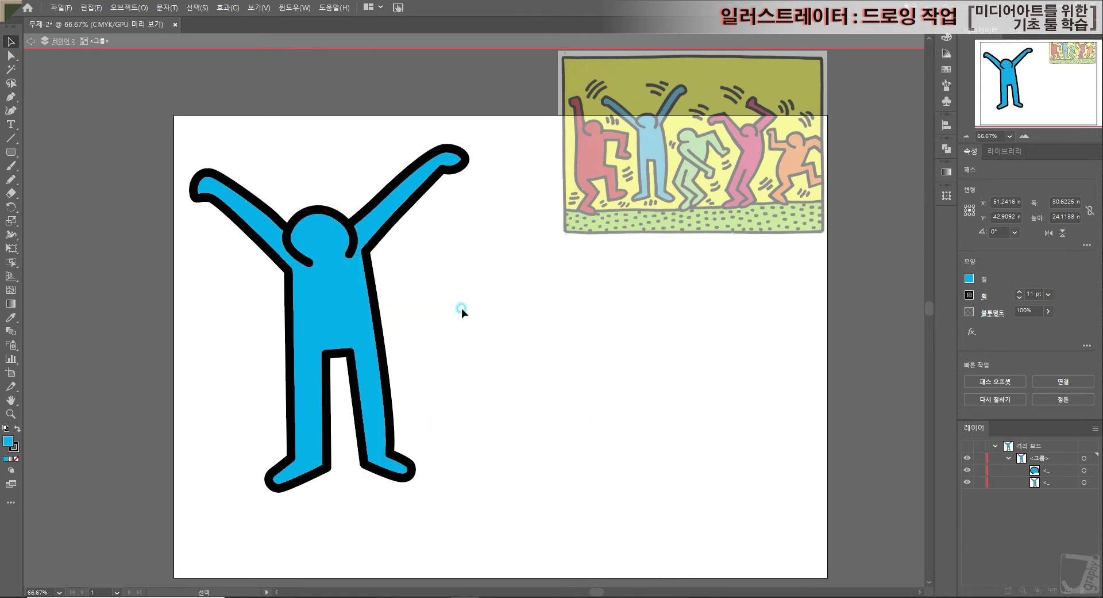
pyautogui.click(345, 287)
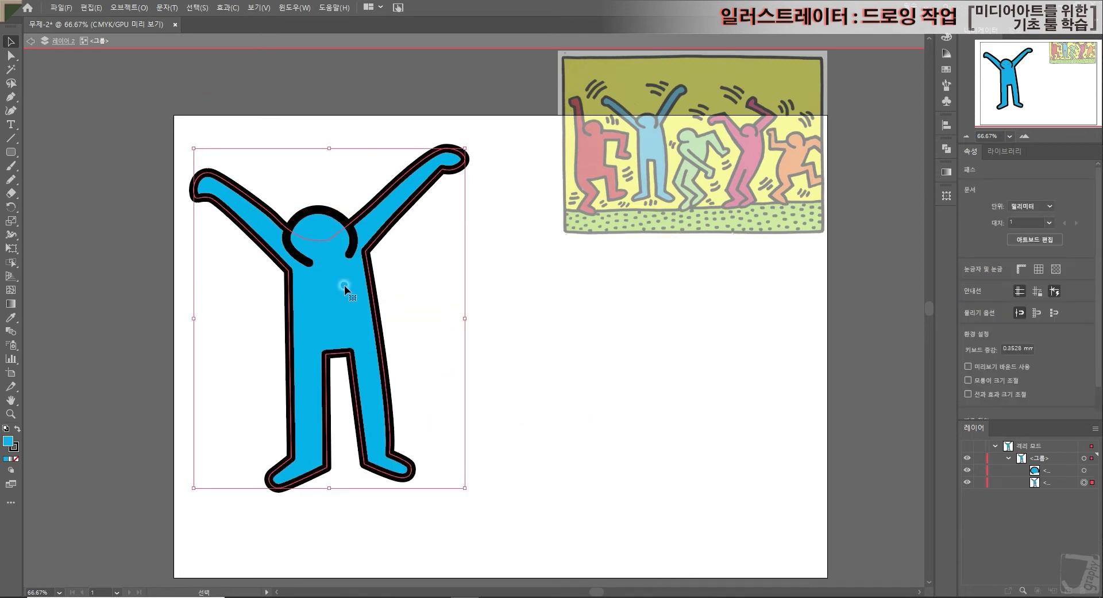
pyautogui.click(426, 285)
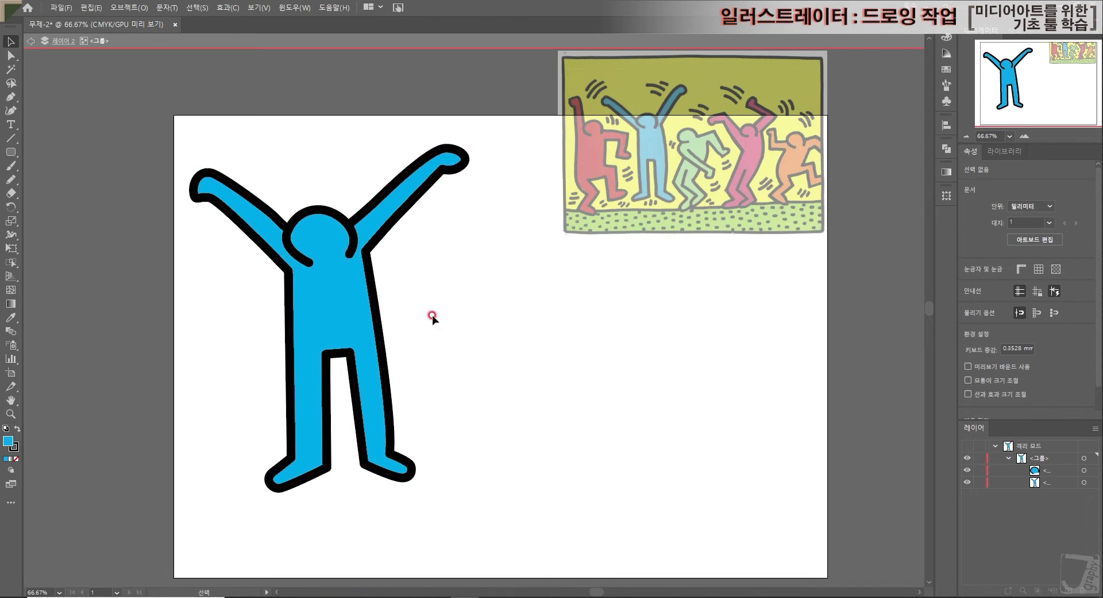
pyautogui.doubleClick(457, 322)
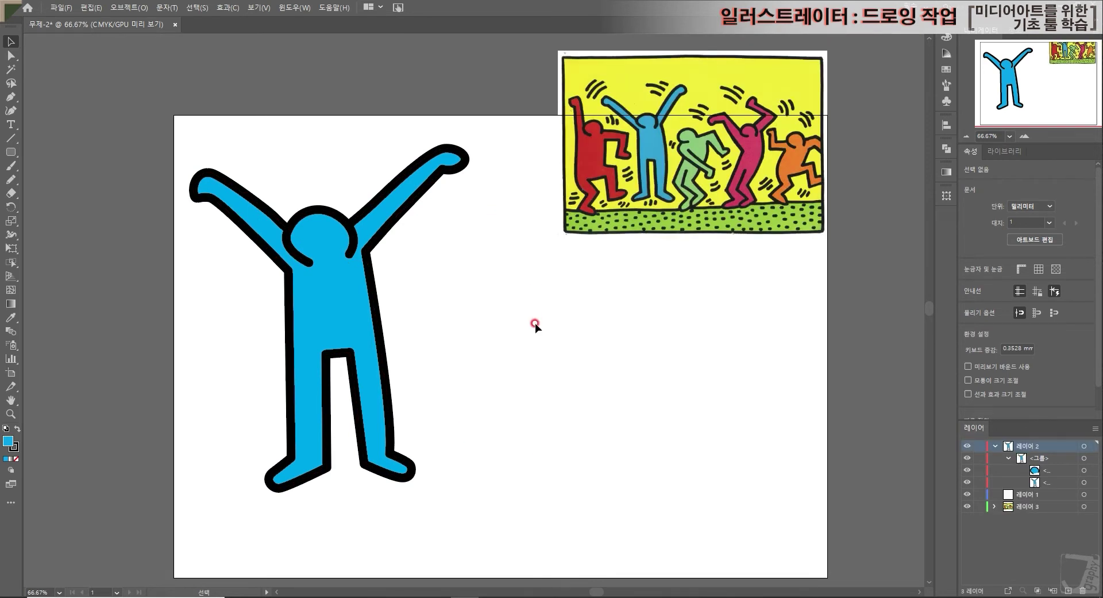
# - Collapse the figure's layer and move the grouped figure off the artboard's left edge to free drawing space
pyautogui.click(995, 446)
pyautogui.moveTo(339, 316); pyautogui.dragTo(112, 190)
pyautogui.click(553, 264)
pyautogui.click(439, 272)
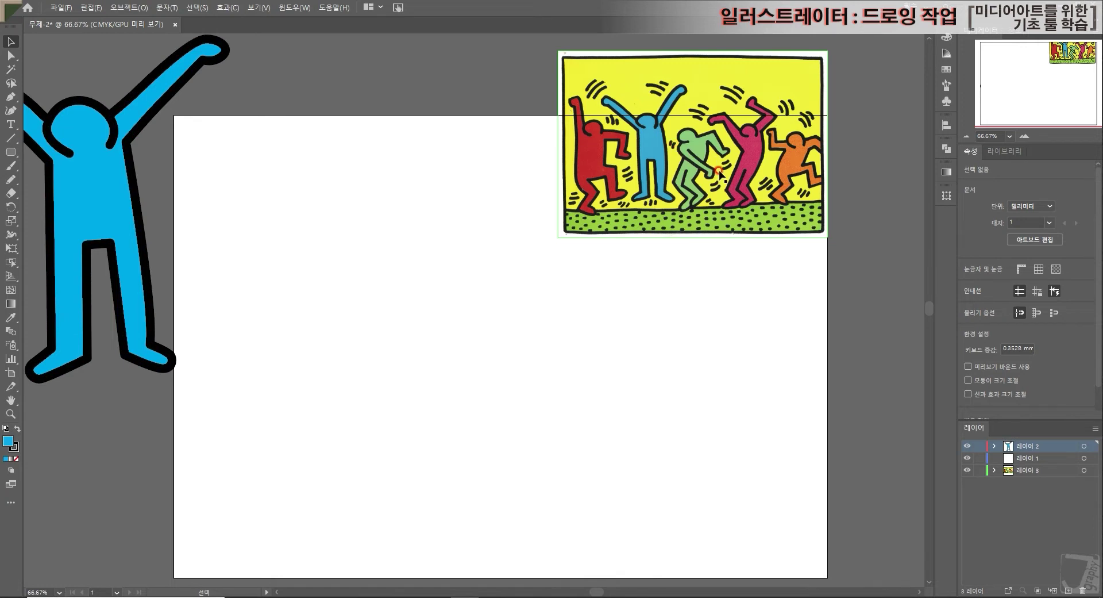
# - Draw the rounded open head outline of a second figure with the Pen tool in the artboard's upper-left area
pyautogui.click(11, 97)
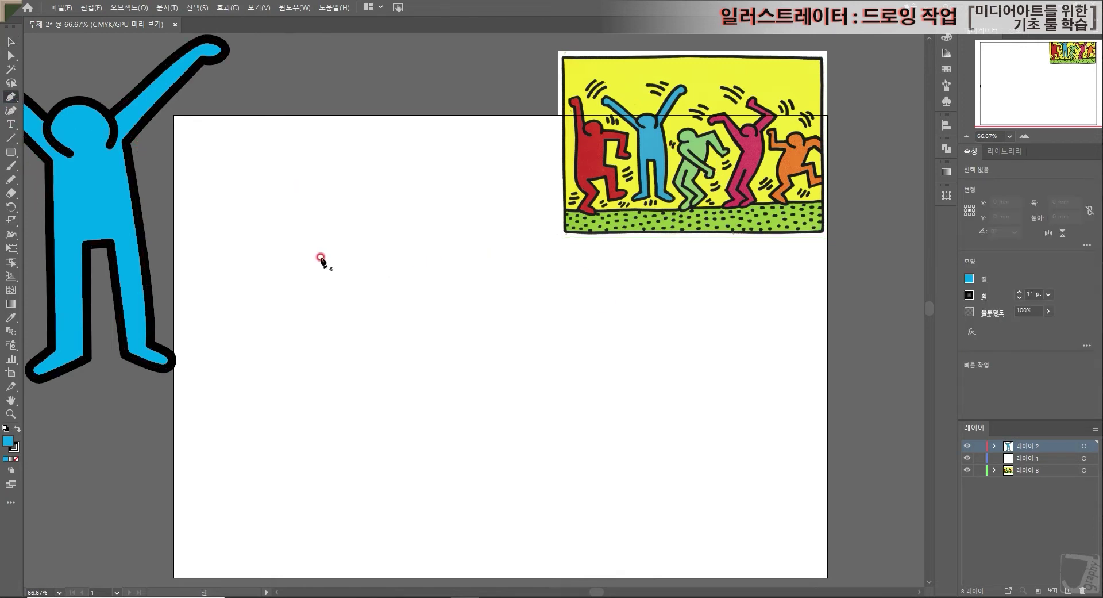
pyautogui.click(334, 268)
pyautogui.moveTo(309, 249); pyautogui.dragTo(313, 233)
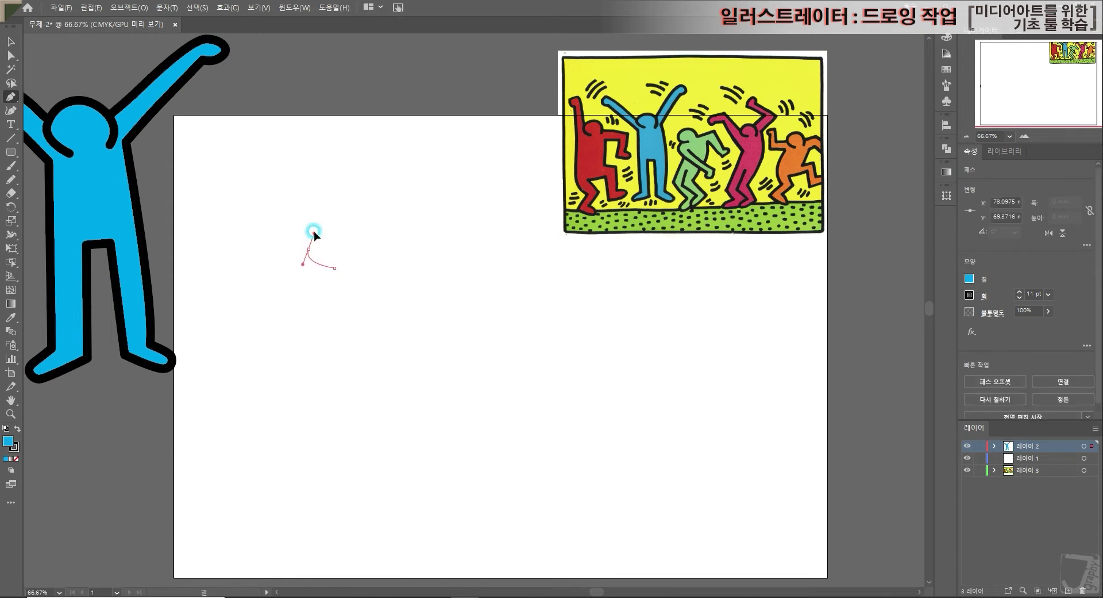
pyautogui.moveTo(338, 220)
pyautogui.mouseDown()
pyautogui.moveTo(378, 224)
pyautogui.moveTo(359, 221)
pyautogui.mouseUp()
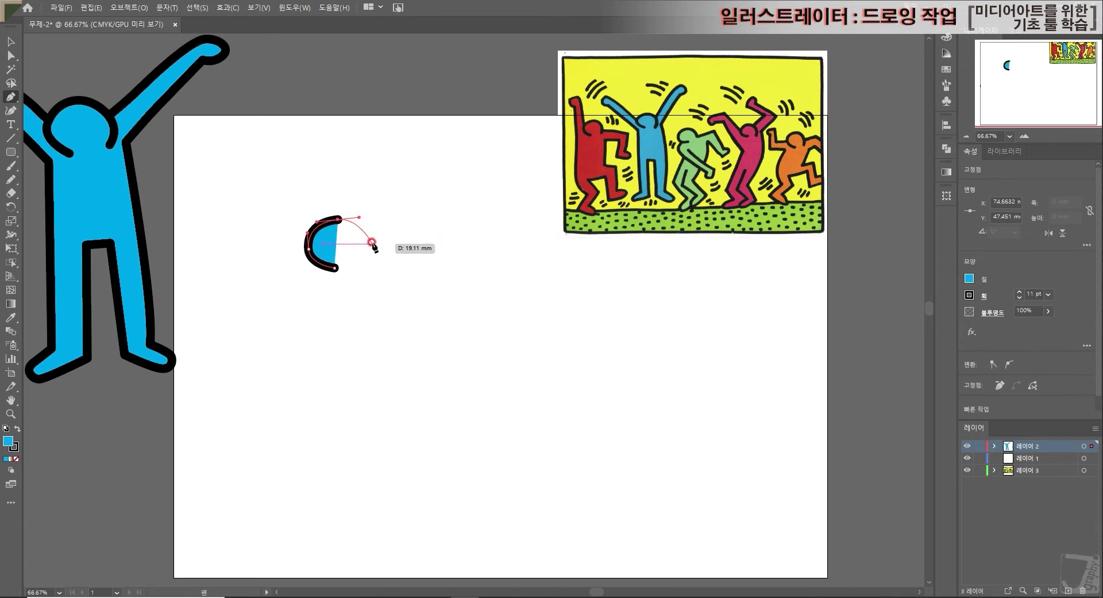
pyautogui.moveTo(372, 243); pyautogui.dragTo(372, 260)
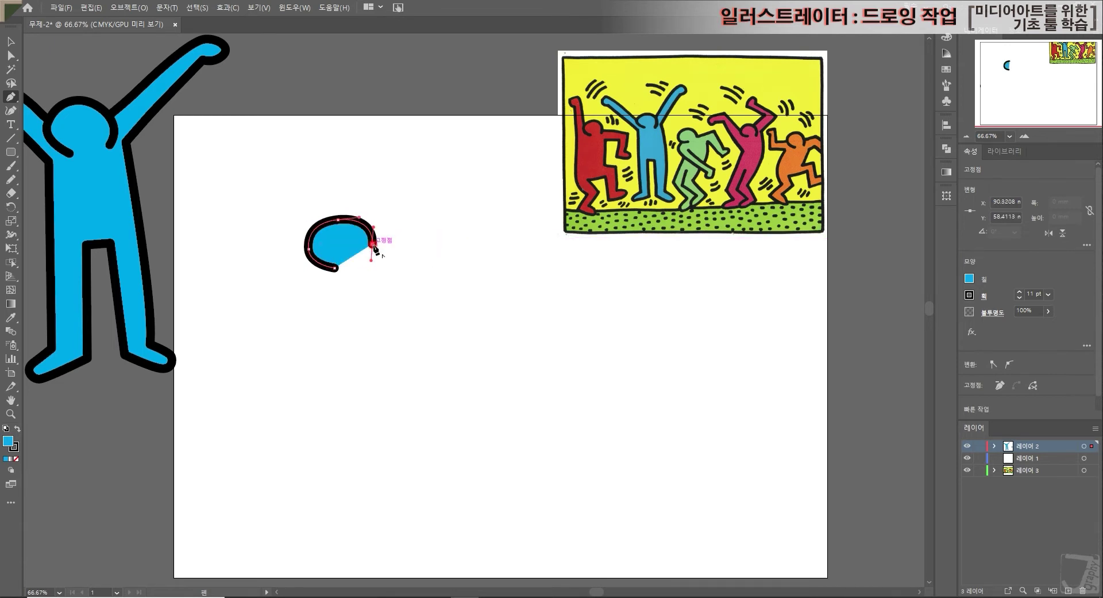
# - Continue the path from the head along the shoulder and bent arm, with a rounded hand and the arm's underside
pyautogui.click(440, 224)
pyautogui.click(480, 299)
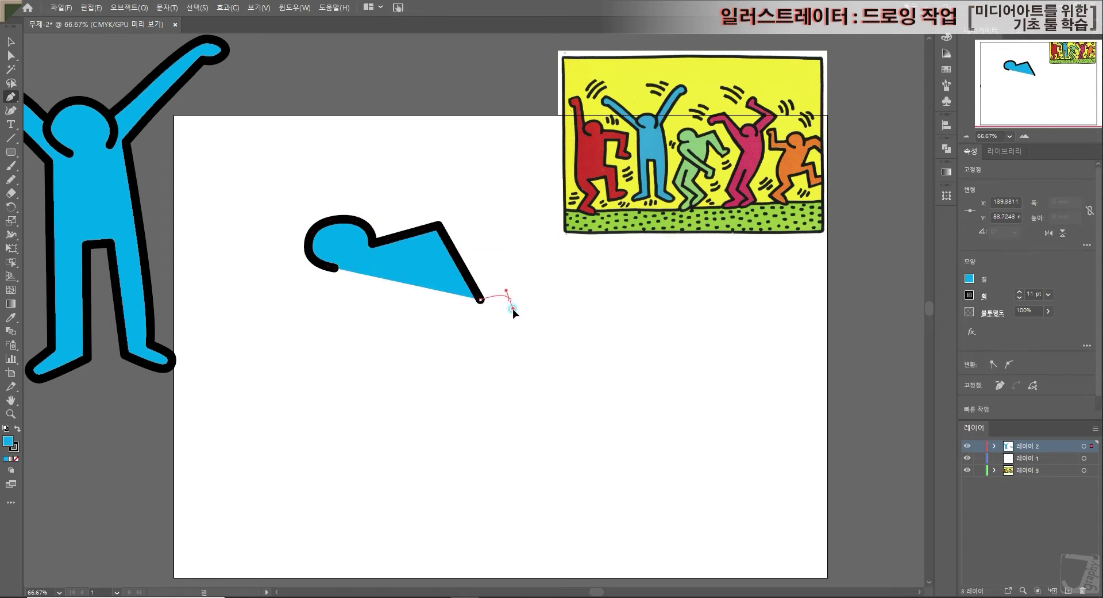
pyautogui.moveTo(510, 298); pyautogui.dragTo(506, 337)
pyautogui.keyDown('ctrl'); pyautogui.click(494, 320); pyautogui.keyUp('ctrl')
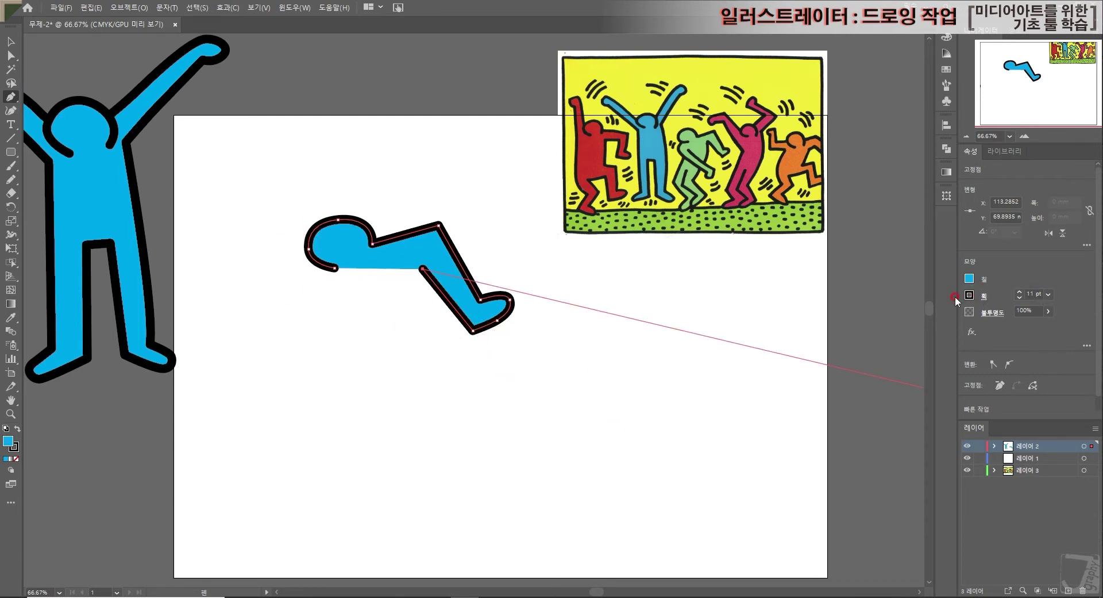
# - Stop drawing at the armpit and set the new path's fill to none
pyautogui.press('Escape')
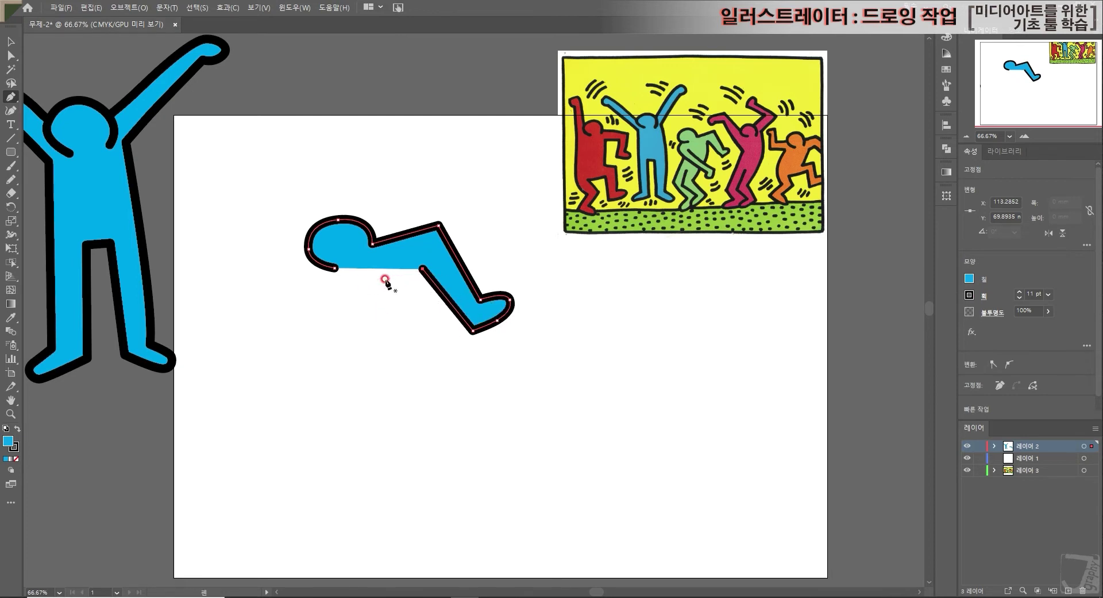
pyautogui.click(970, 279)
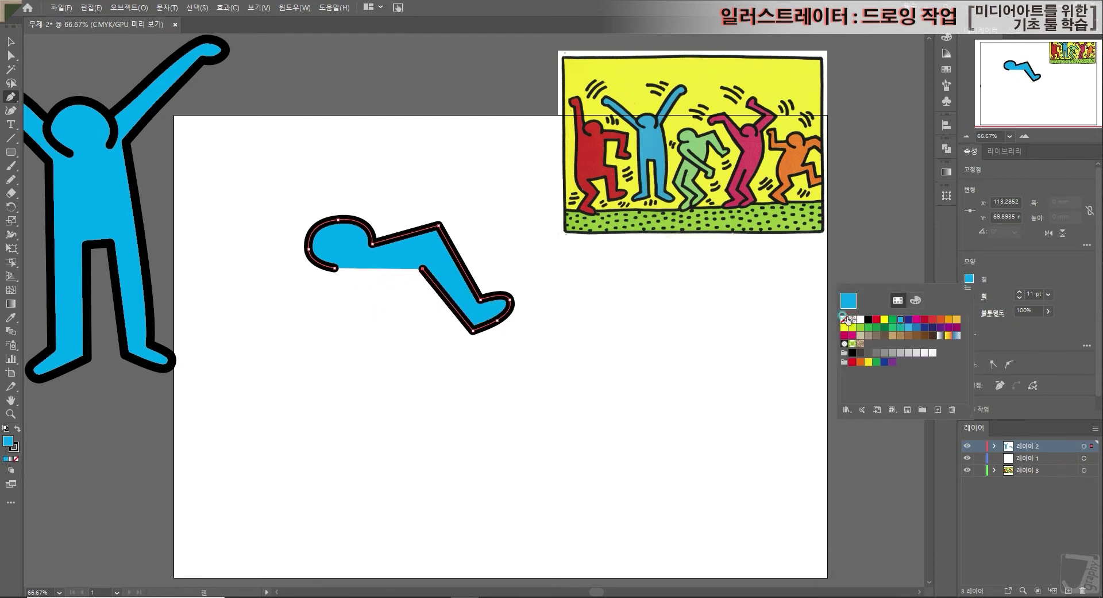
pyautogui.click(849, 319)
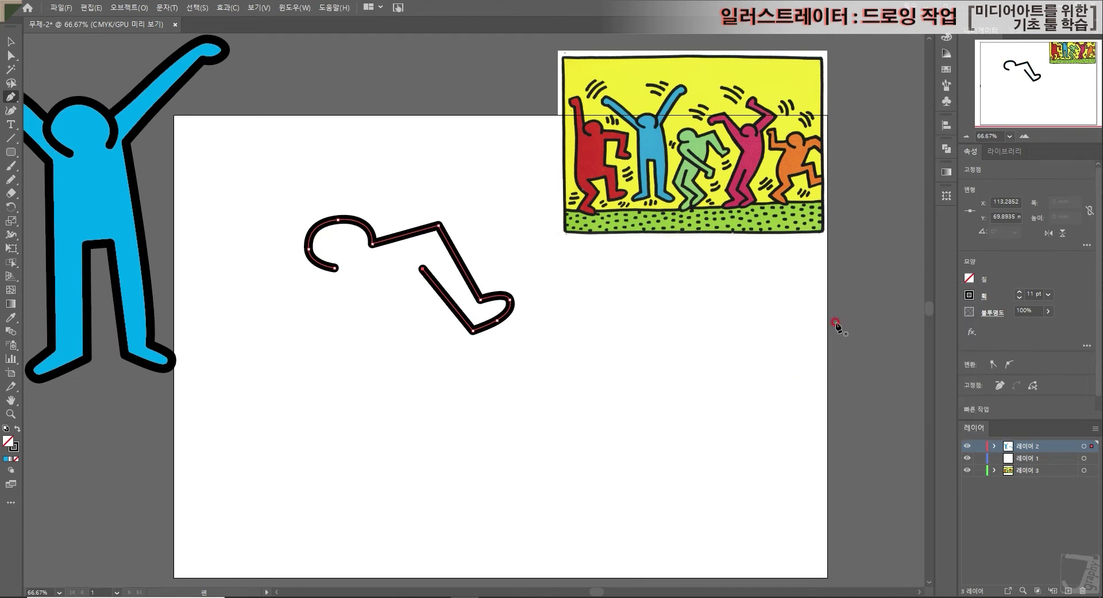
# - Resume the path at the armpit and draw the curved back down to the knee, ending in a corner point
pyautogui.click(423, 268)
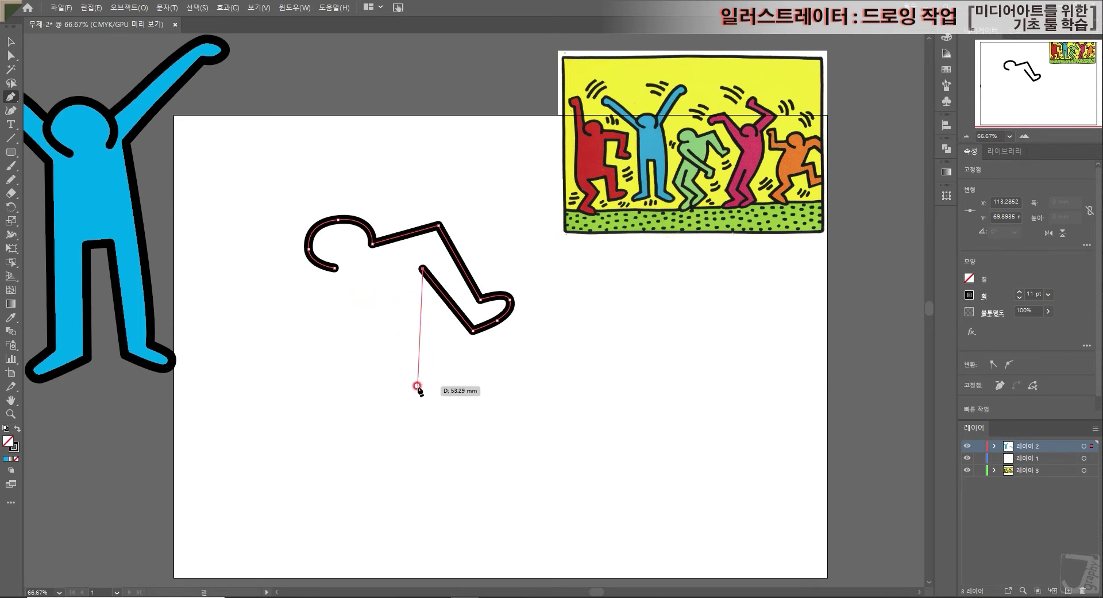
pyautogui.moveTo(386, 443); pyautogui.dragTo(333, 498)
pyautogui.click(386, 444)
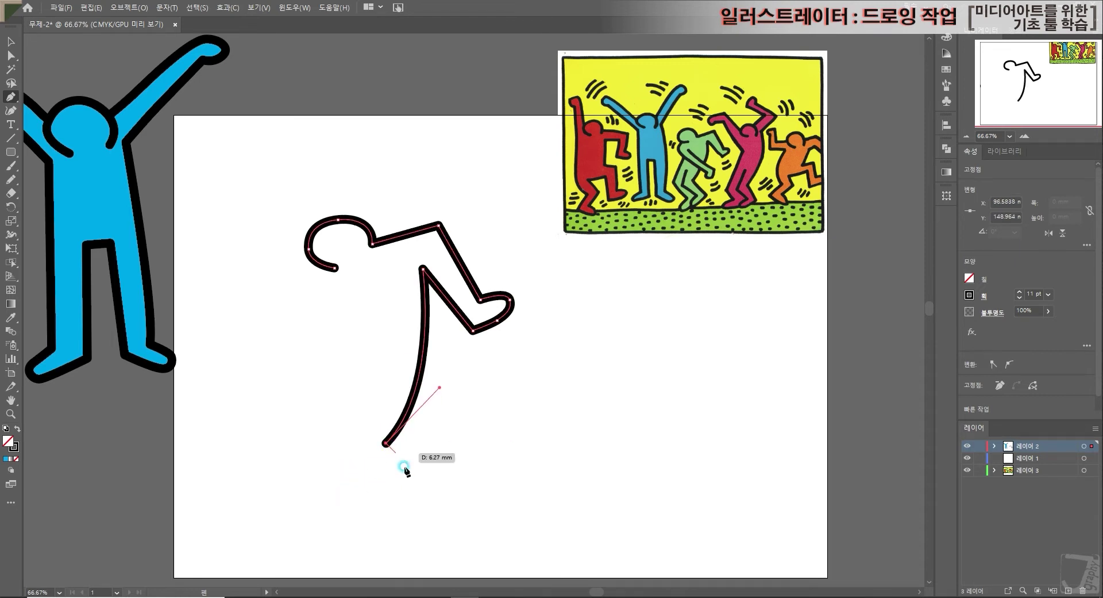
# - Continue the path down the lower leg, around the rounded foot, and back up past the knee along the thigh
pyautogui.click(432, 509)
pyautogui.moveTo(380, 539); pyautogui.dragTo(367, 545)
pyautogui.moveTo(365, 524); pyautogui.dragTo(375, 517)
pyautogui.click(386, 506)
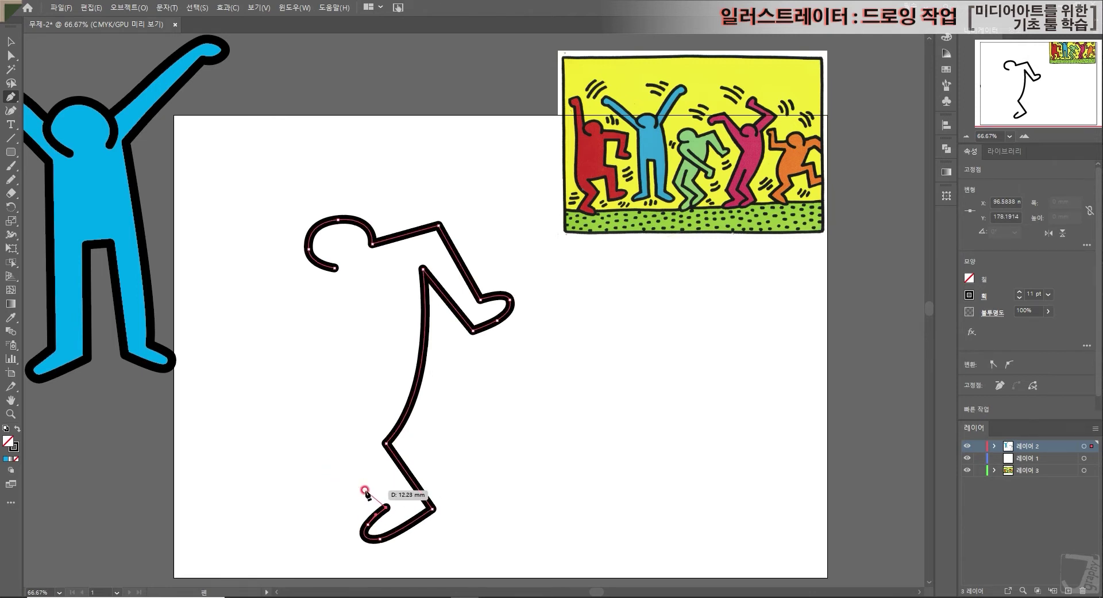
pyautogui.click(337, 471)
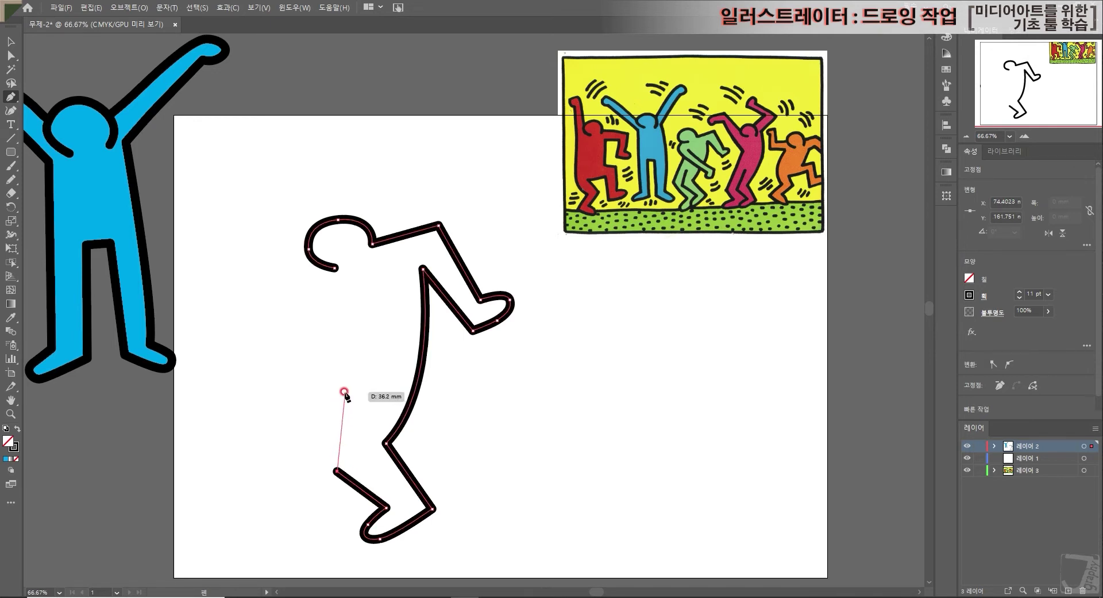
pyautogui.click(344, 391)
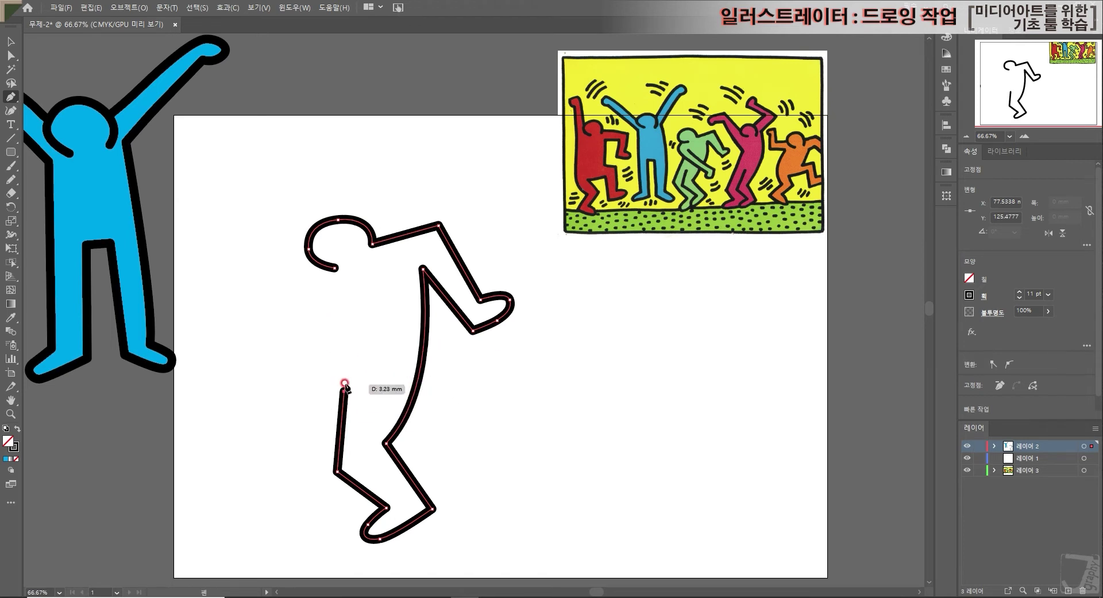
pyautogui.press('Escape')
pyautogui.click(311, 273)
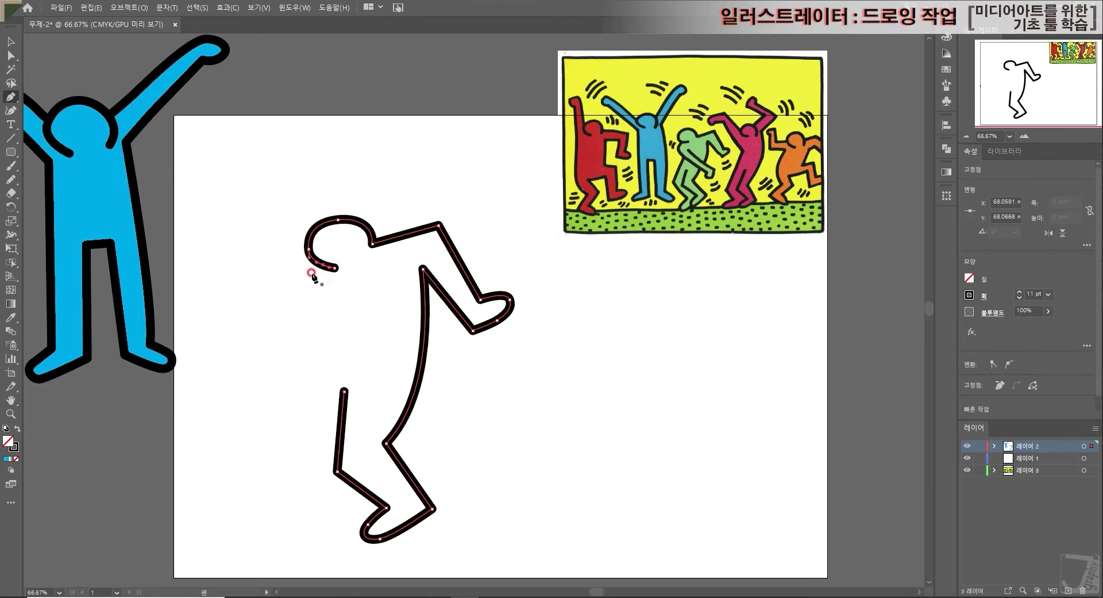
pyautogui.click(348, 313)
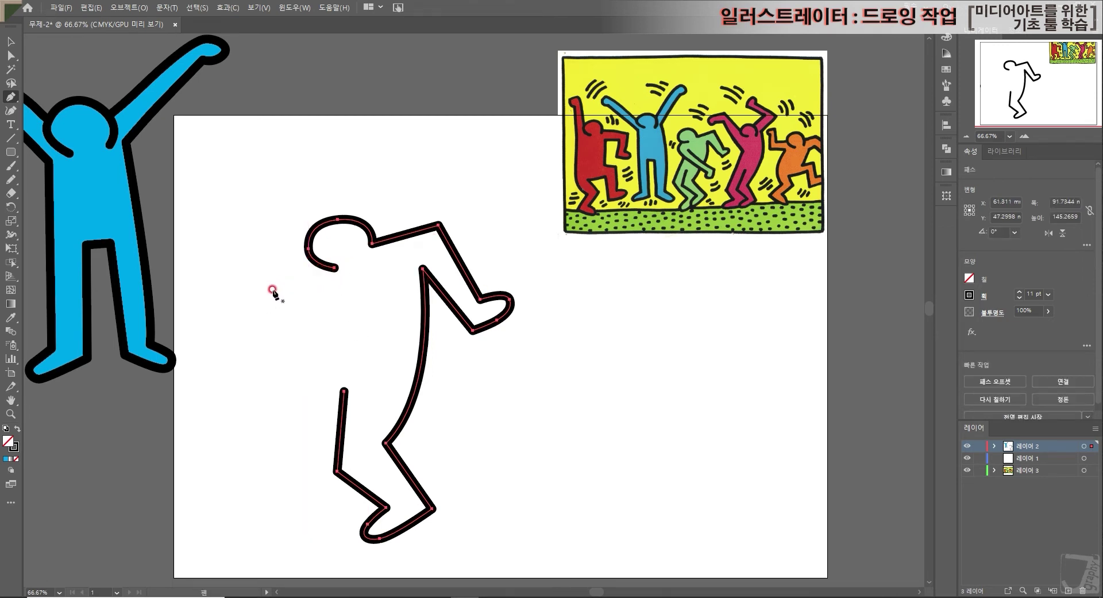
pyautogui.click(321, 267)
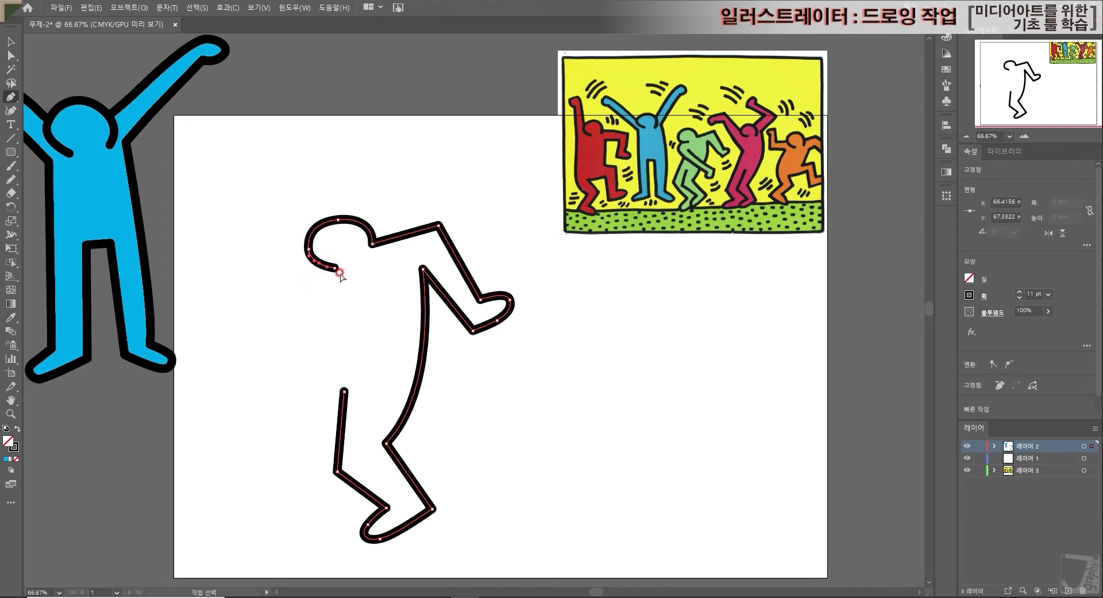
pyautogui.keyDown('ctrl'); pyautogui.click(341, 277); pyautogui.keyUp('ctrl')
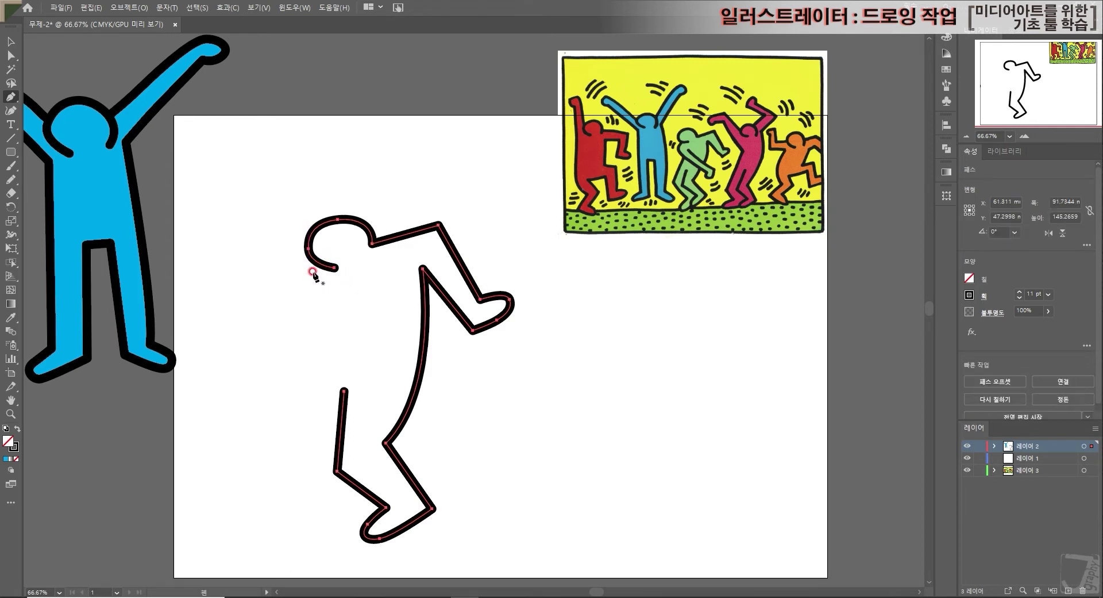
# - Draw the crossing arm from below the chin around the shoulder to a rounded hand, and back up to the chest
pyautogui.click(311, 266)
pyautogui.moveTo(283, 305); pyautogui.dragTo(299, 334)
pyautogui.moveTo(429, 407); pyautogui.dragTo(418, 414)
pyautogui.click(454, 389)
pyautogui.moveTo(329, 307); pyautogui.dragTo(350, 322)
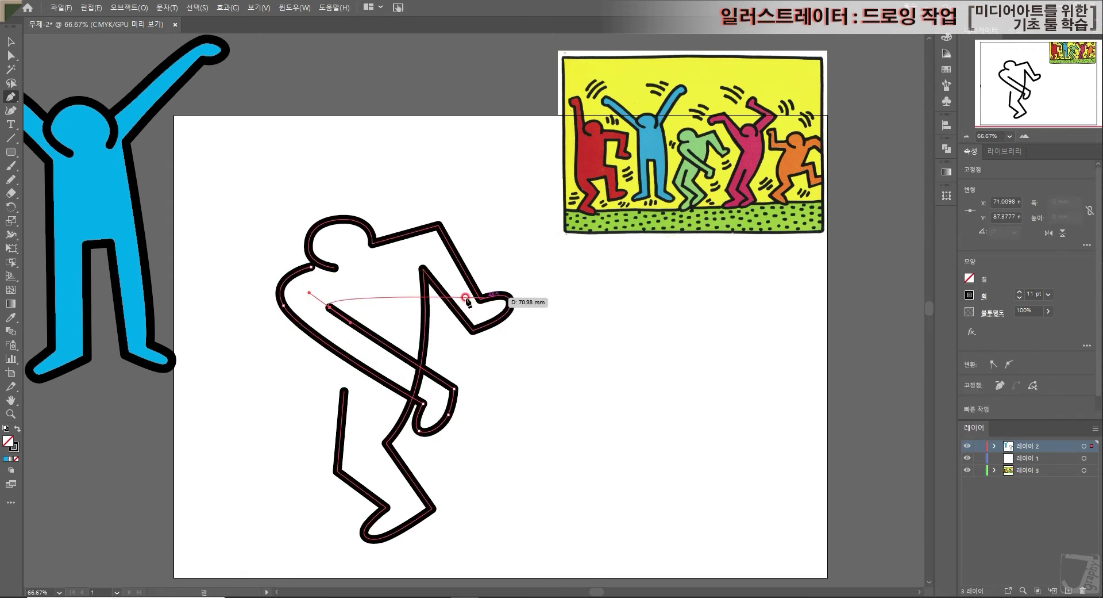
pyautogui.press('Escape')
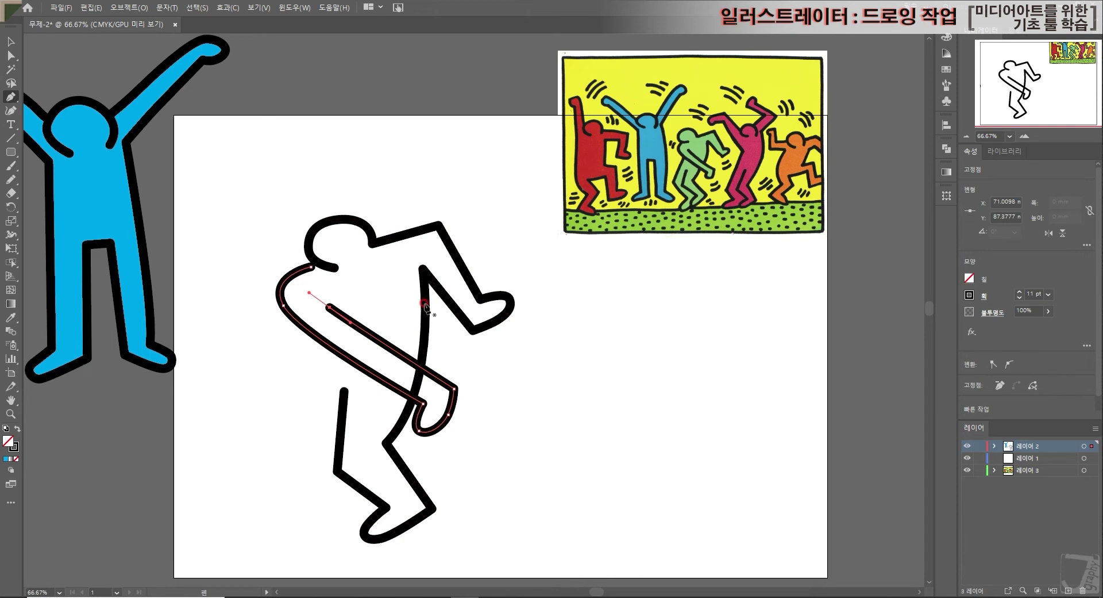
# - Draw the rear leg from beneath the crossing arm down past the knee and heel, around the rounded foot to the front foot
pyautogui.click(311, 345)
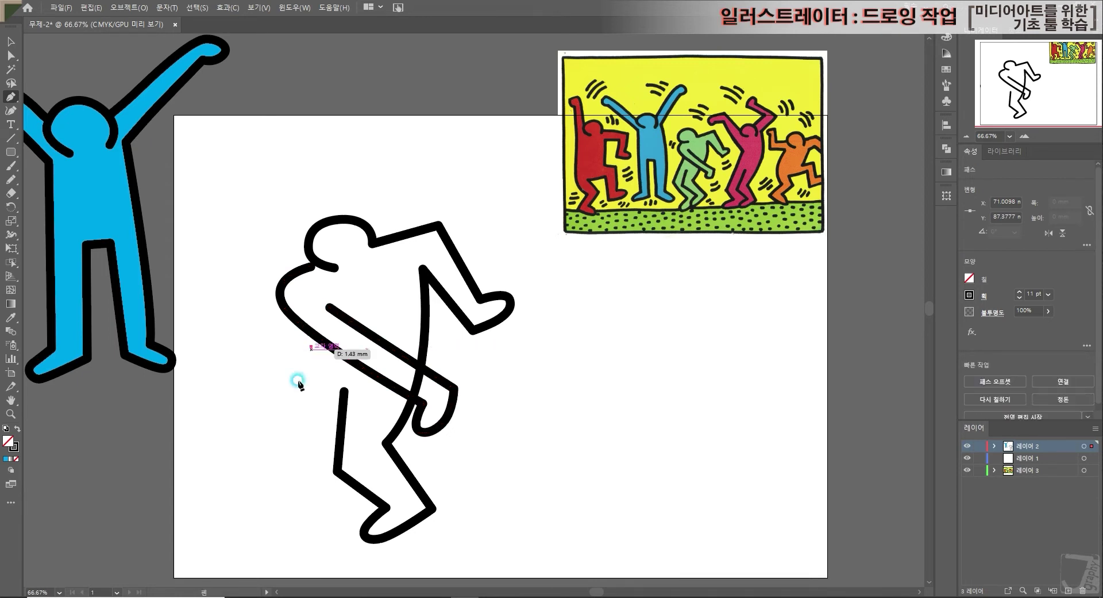
pyautogui.click(292, 460)
pyautogui.click(336, 519)
pyautogui.moveTo(310, 547); pyautogui.dragTo(347, 555)
pyautogui.click(366, 538)
pyautogui.press('Return')
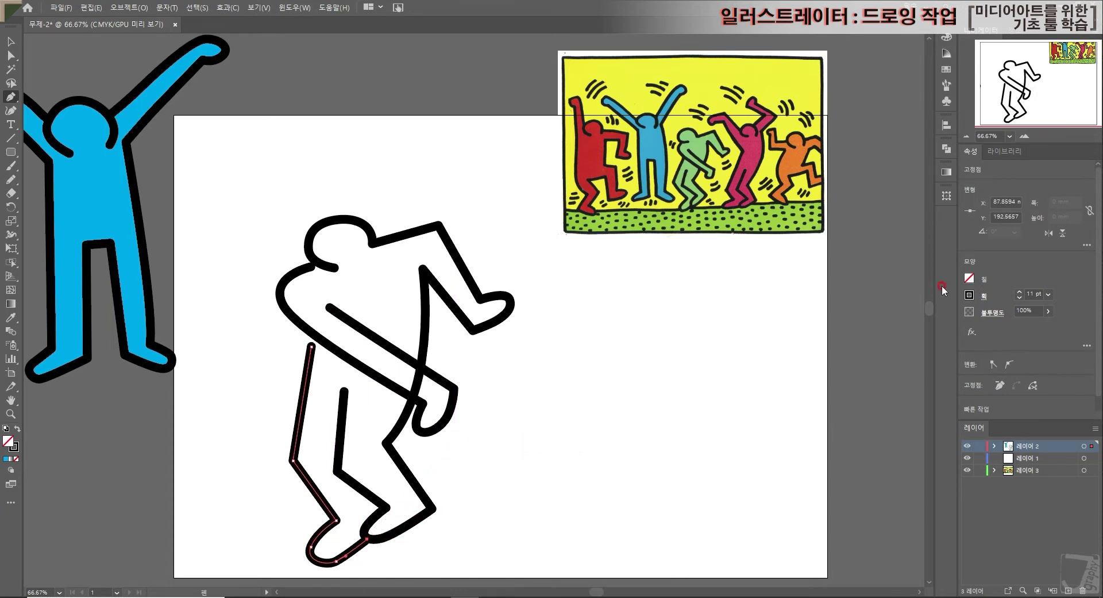
# - Enlarge the head outline slightly by moving its anchor points outward at the crown and back of the head
pyautogui.click(11, 56)
pyautogui.click(306, 249)
pyautogui.moveTo(305, 249); pyautogui.dragTo(303, 251)
pyautogui.moveTo(336, 218); pyautogui.dragTo(330, 213)
pyautogui.moveTo(301, 253); pyautogui.dragTo(299, 252)
# - Adjust the crossing arm's two end points, tucking one against the chin and shifting the other slightly up on the chest
pyautogui.click(316, 266)
pyautogui.click(329, 308)
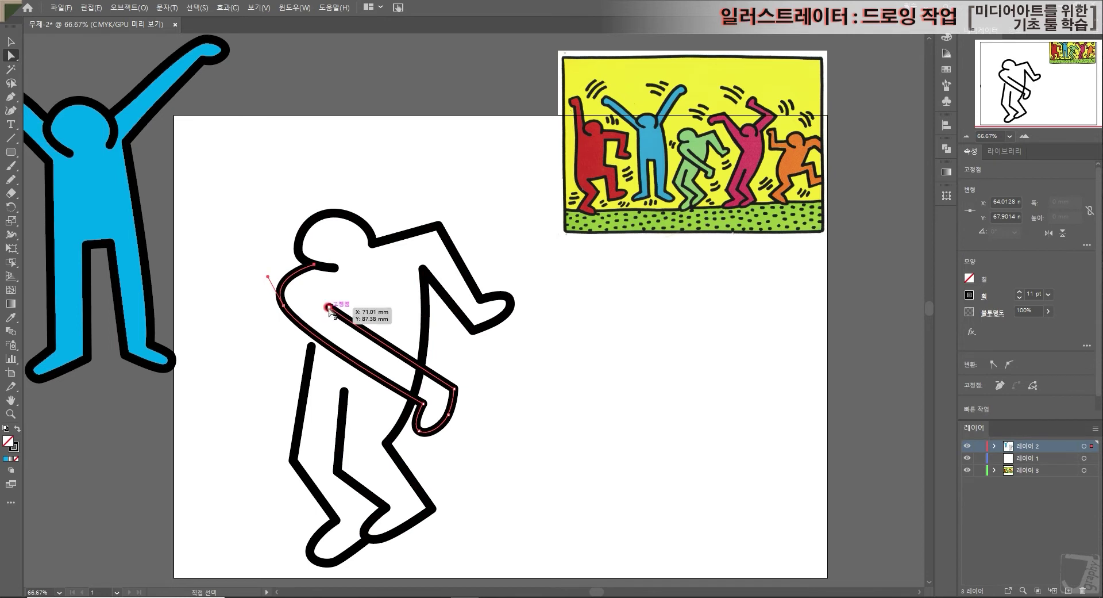
pyautogui.moveTo(329, 308); pyautogui.dragTo(332, 302)
pyautogui.click(414, 366)
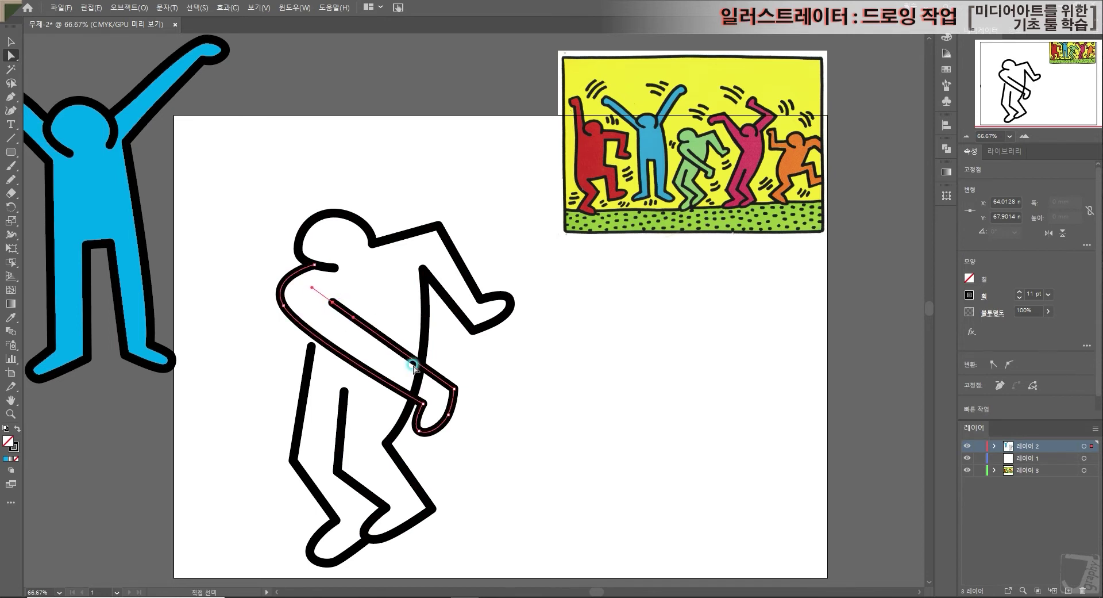
# - Move the front foot's sole and heel anchor points slightly outward
pyautogui.click(380, 541)
pyautogui.moveTo(380, 539); pyautogui.dragTo(383, 542)
pyautogui.moveTo(433, 508); pyautogui.dragTo(435, 511)
# - Reshape the raised arm by moving its elbow, wrist and hand anchor points outward, and nudge the hand point up
pyautogui.moveTo(439, 225); pyautogui.dragTo(433, 220)
pyautogui.moveTo(473, 331); pyautogui.dragTo(481, 336)
pyautogui.moveTo(512, 297); pyautogui.dragTo(517, 300)
pyautogui.press('Up')
pyautogui.press('Up')
pyautogui.press('Up')
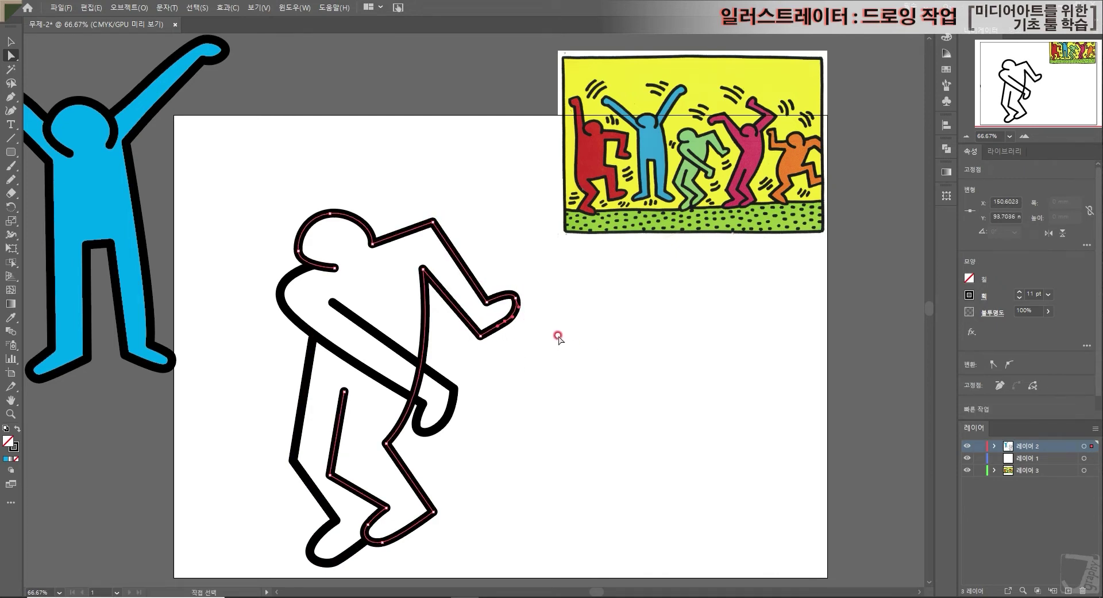
pyautogui.click(561, 340)
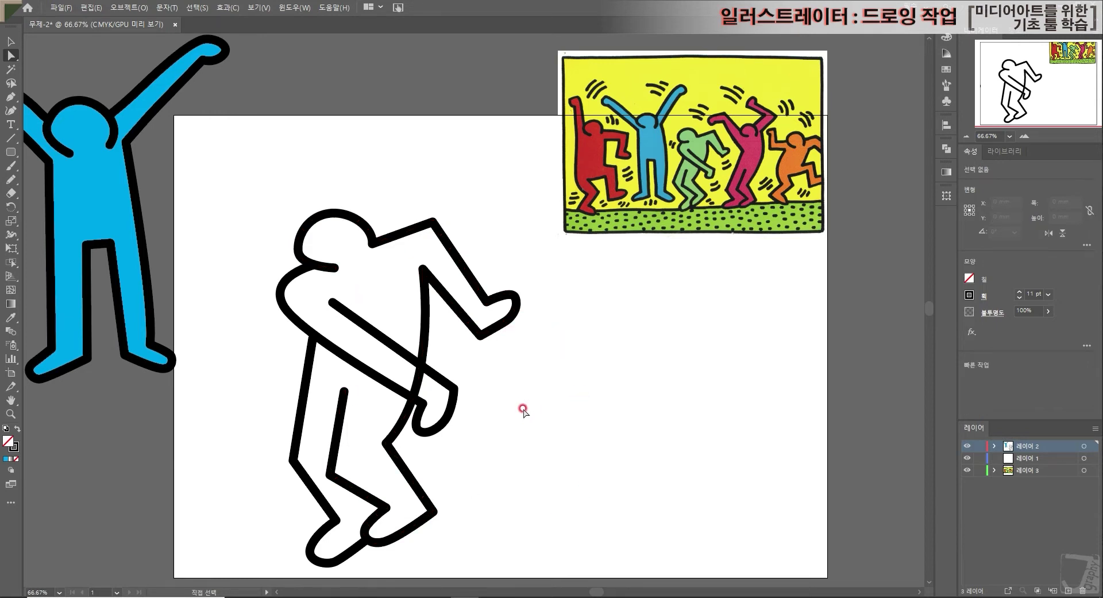
# - Fill all paths of the new figure with light green
pyautogui.click(10, 42)
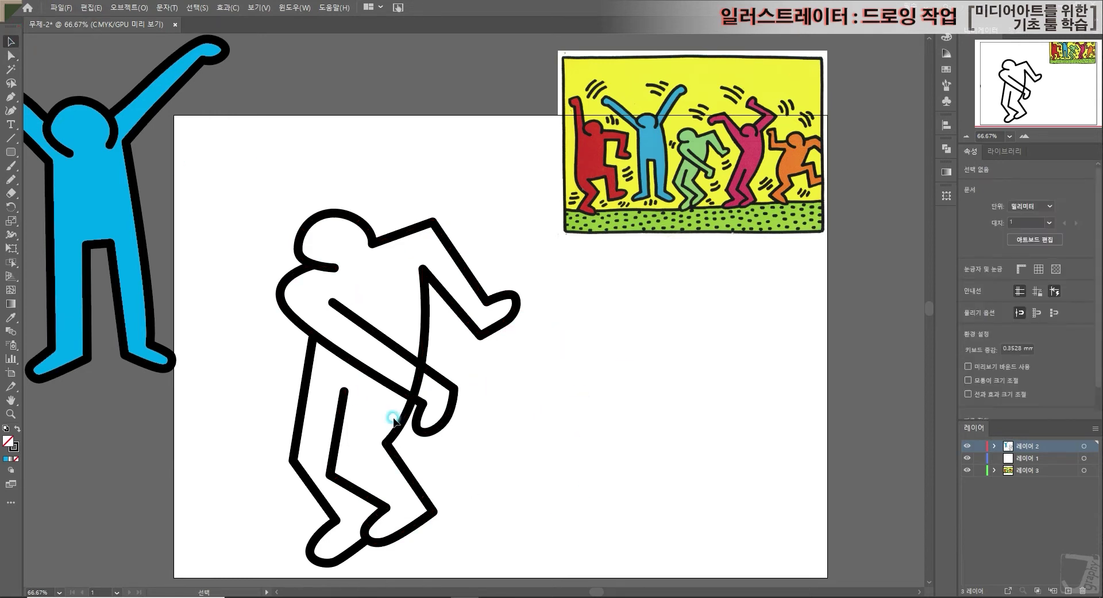
pyautogui.moveTo(249, 212); pyautogui.dragTo(535, 499)
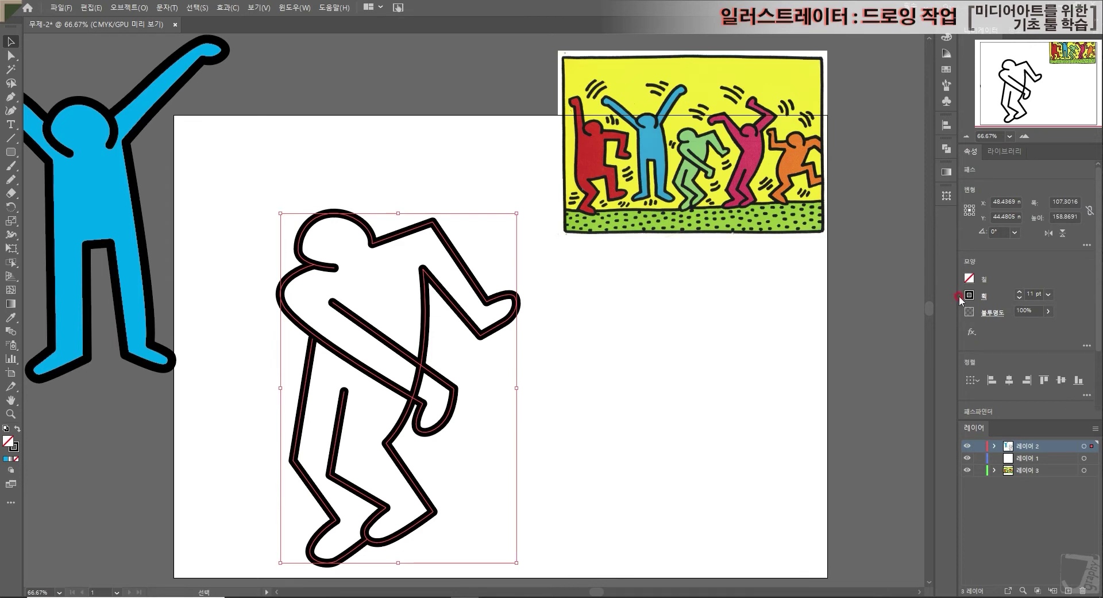
pyautogui.click(969, 278)
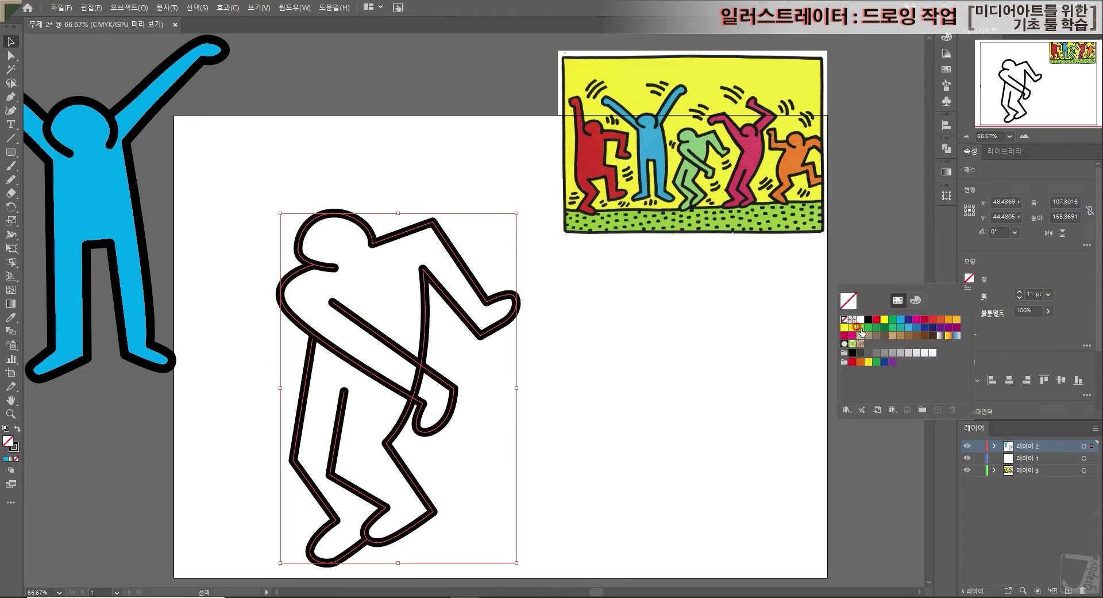
pyautogui.click(858, 326)
pyautogui.click(557, 398)
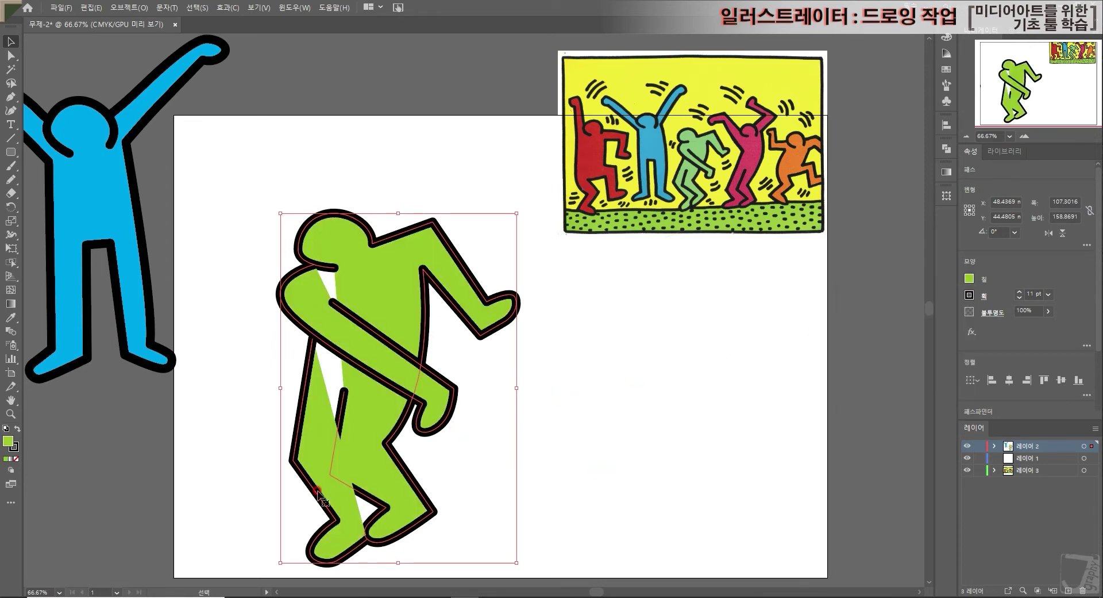
pyautogui.click(576, 428)
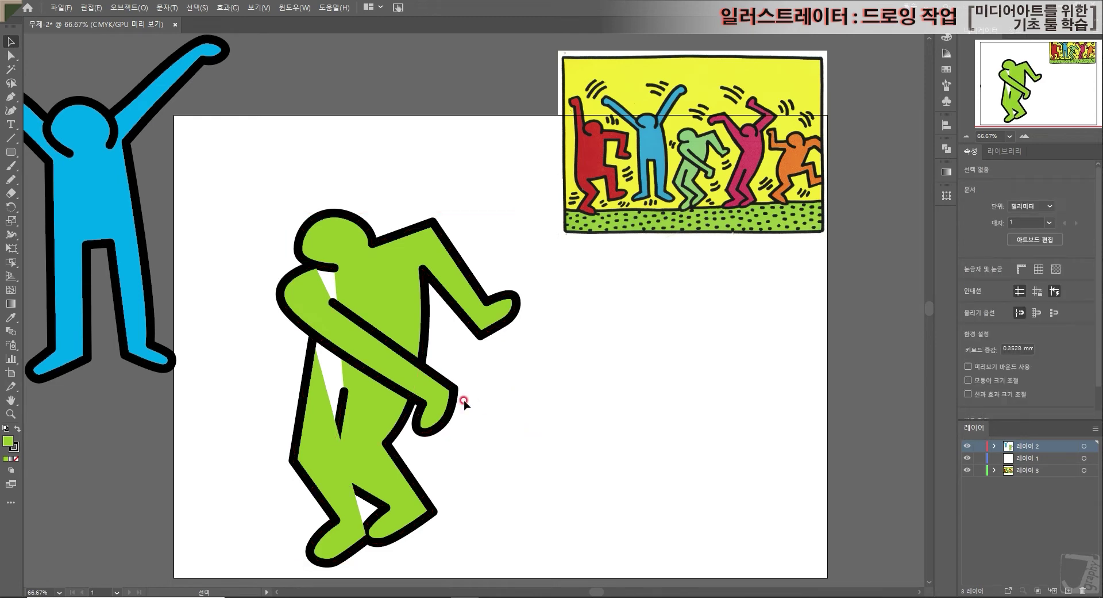
# - Send the rear leg path to the back, behind the body
pyautogui.click(381, 471)
pyautogui.click(602, 508)
pyautogui.click(396, 474)
pyautogui.click(311, 463)
pyautogui.click(370, 468)
pyautogui.rightClick(312, 447)
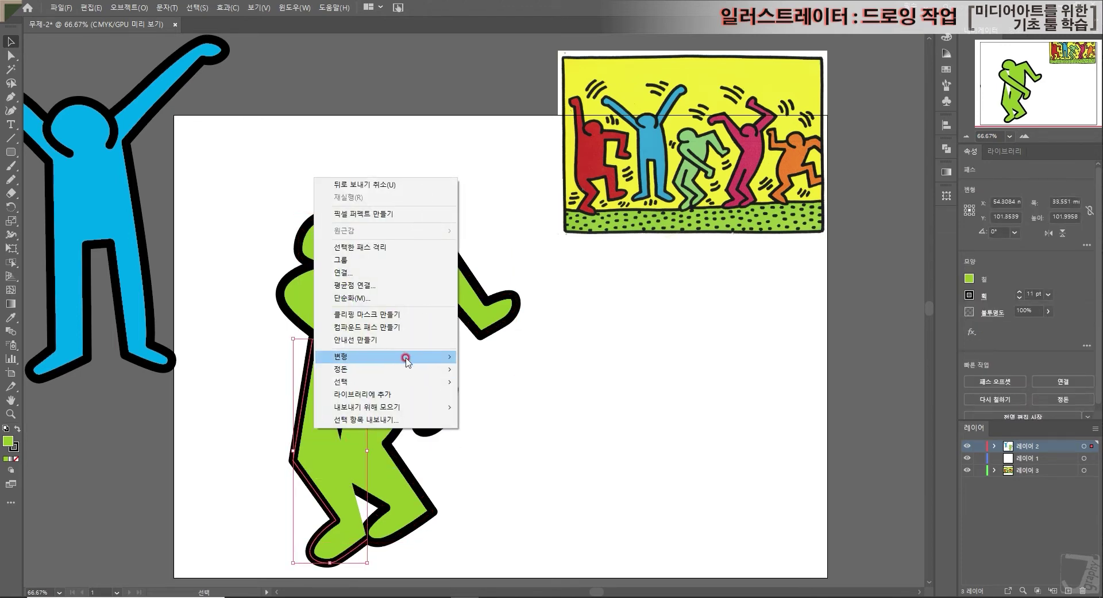
pyautogui.moveTo(406, 368)
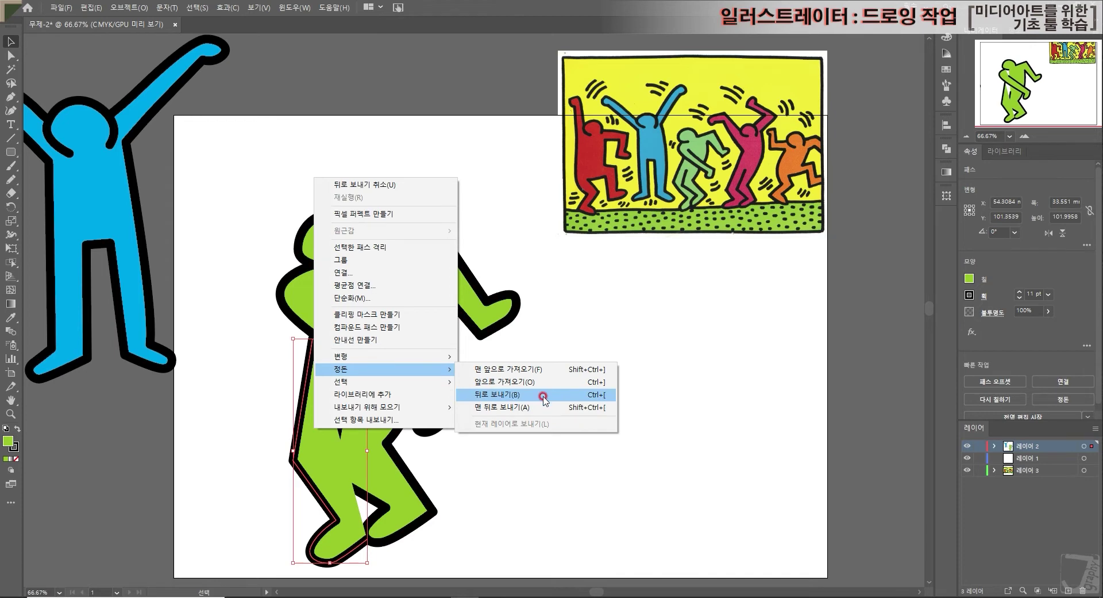
pyautogui.click(540, 406)
pyautogui.click(503, 504)
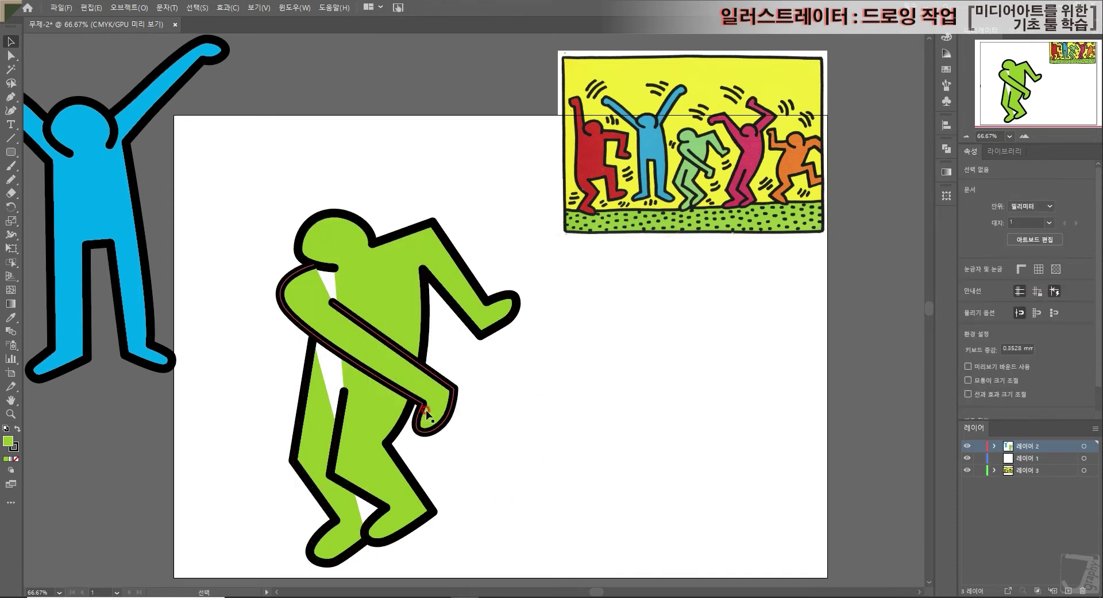
pyautogui.click(407, 365)
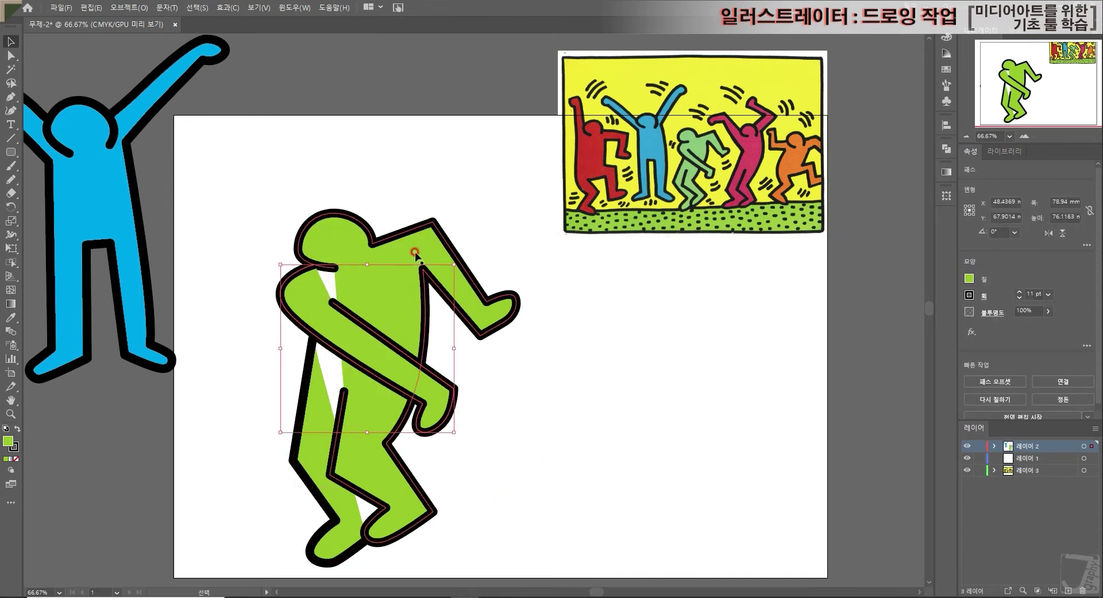
pyautogui.click(537, 477)
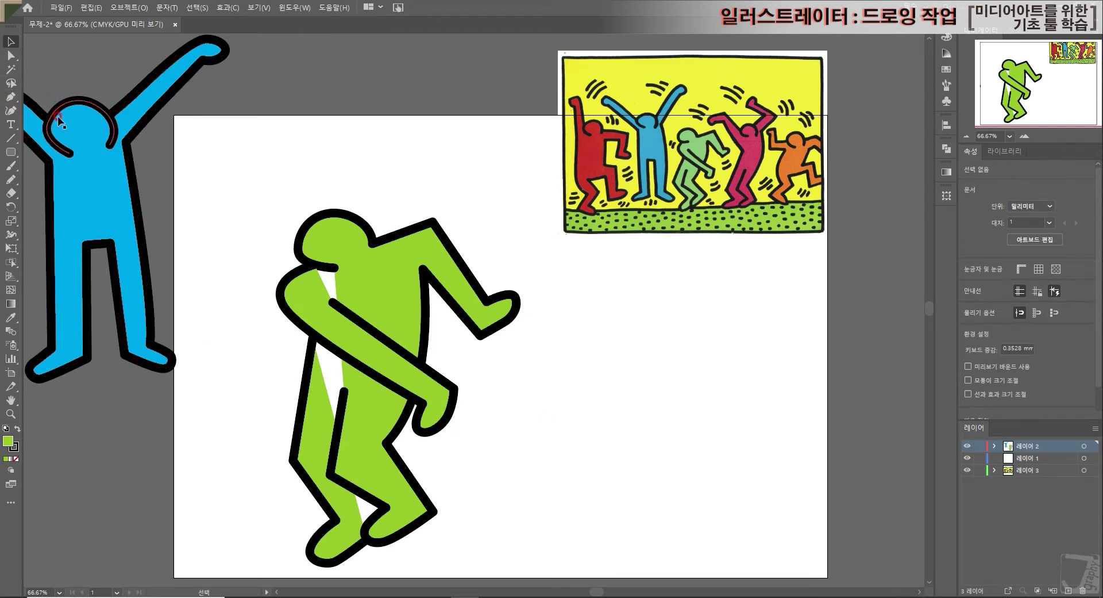
# - Draw a closed green filler shape with no stroke over the unfilled gaps, from the head through the torso to the front foot
pyautogui.click(11, 96)
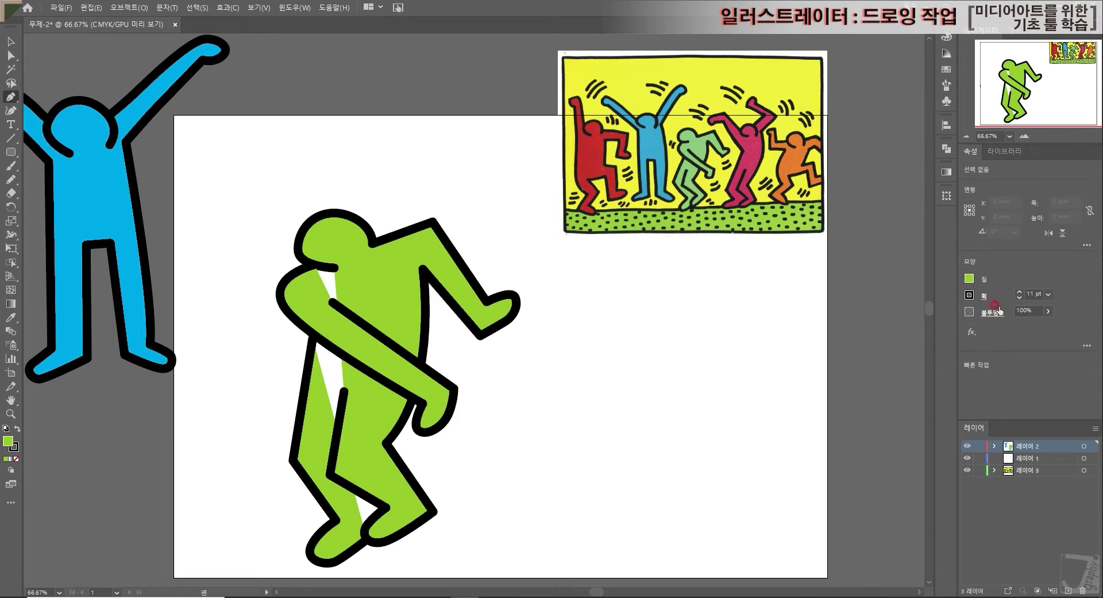
pyautogui.click(969, 294)
pyautogui.click(843, 335)
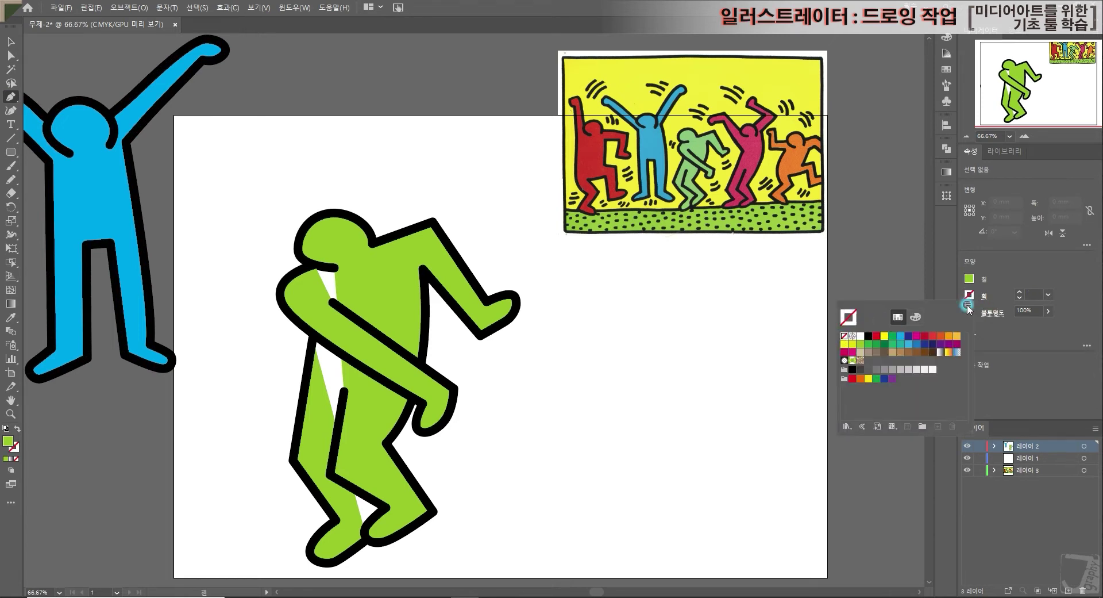
pyautogui.click(329, 248)
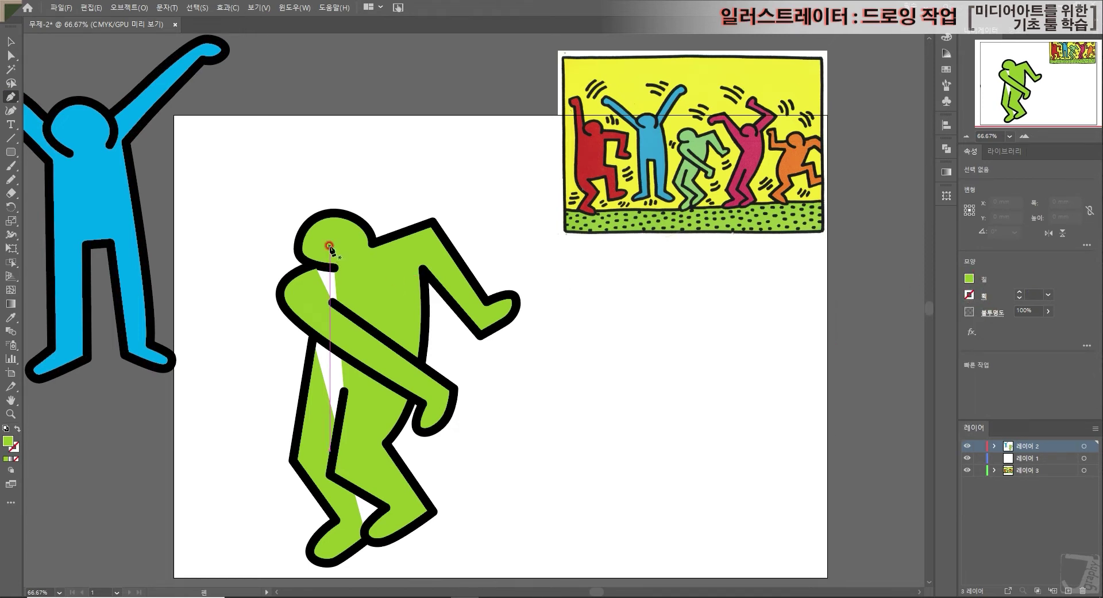
pyautogui.moveTo(309, 296); pyautogui.dragTo(318, 320)
pyautogui.click(309, 362)
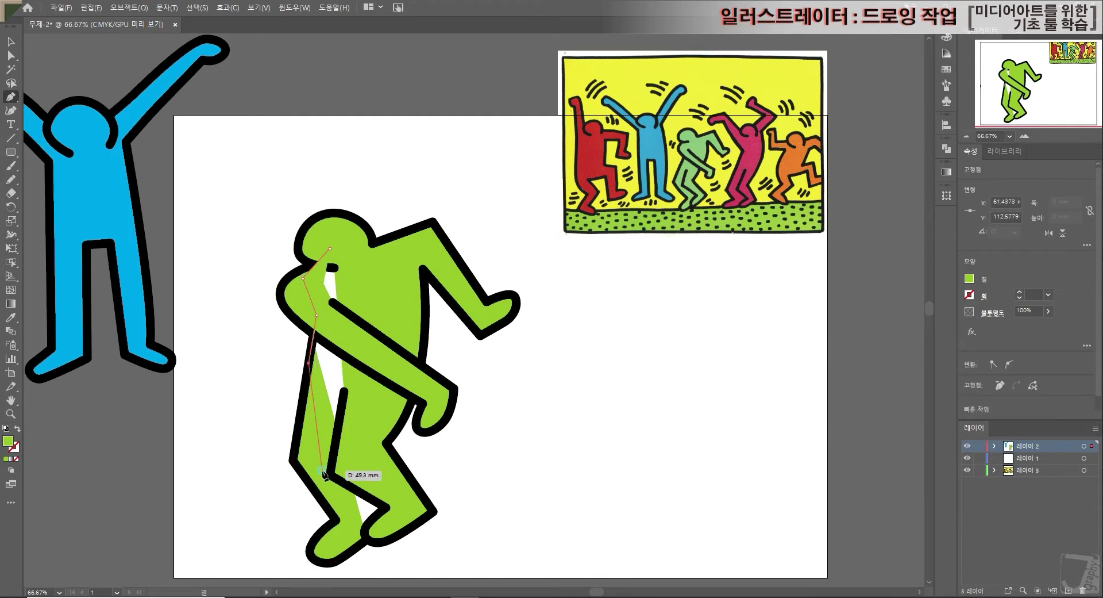
pyautogui.click(347, 526)
pyautogui.click(382, 533)
pyautogui.click(408, 503)
pyautogui.click(364, 449)
pyautogui.click(376, 262)
pyautogui.click(330, 248)
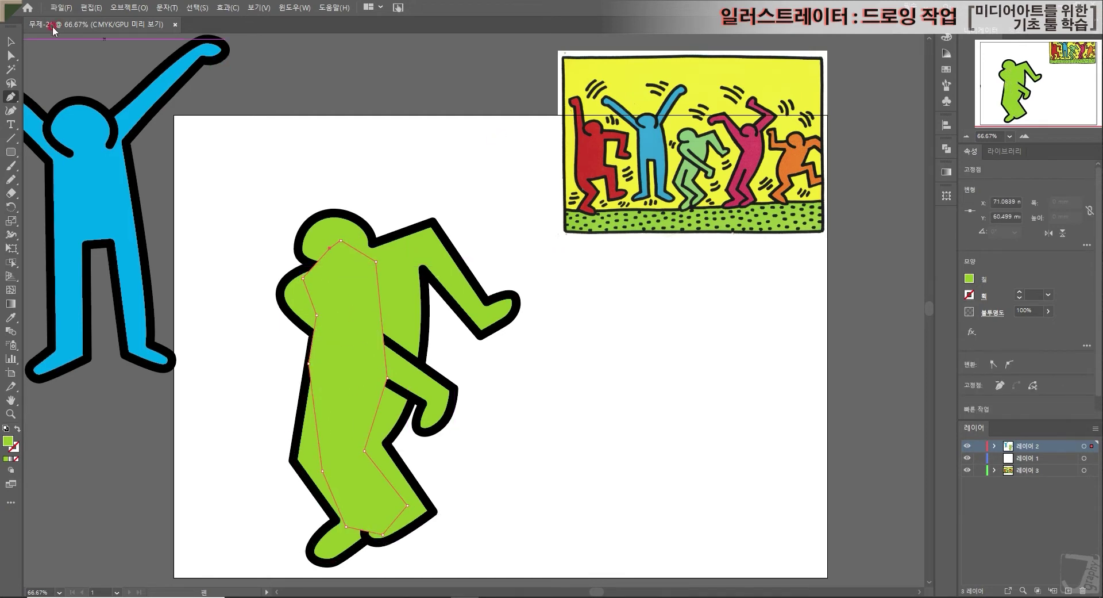
# - Send the green filler shape to the back, behind the figure's outlines
pyautogui.click(10, 41)
pyautogui.rightClick(362, 352)
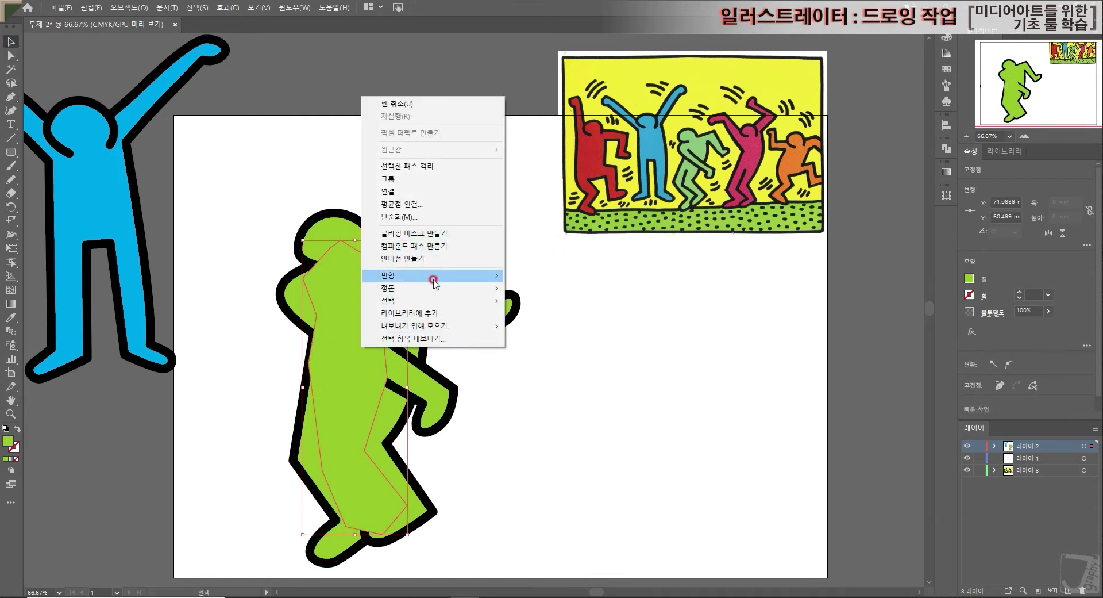
pyautogui.moveTo(434, 287)
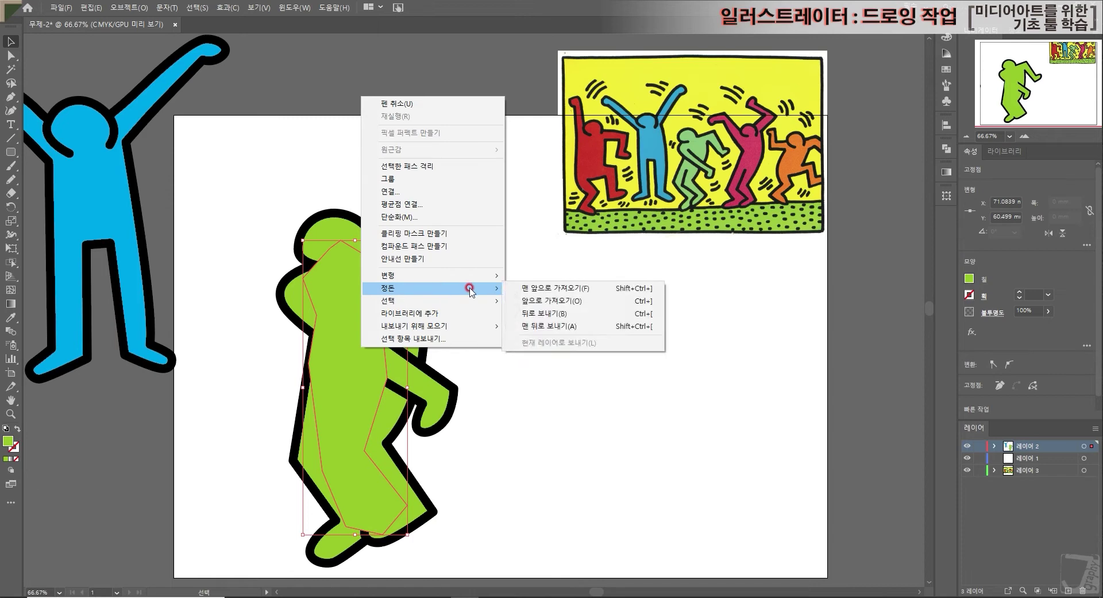
pyautogui.click(565, 326)
pyautogui.click(688, 415)
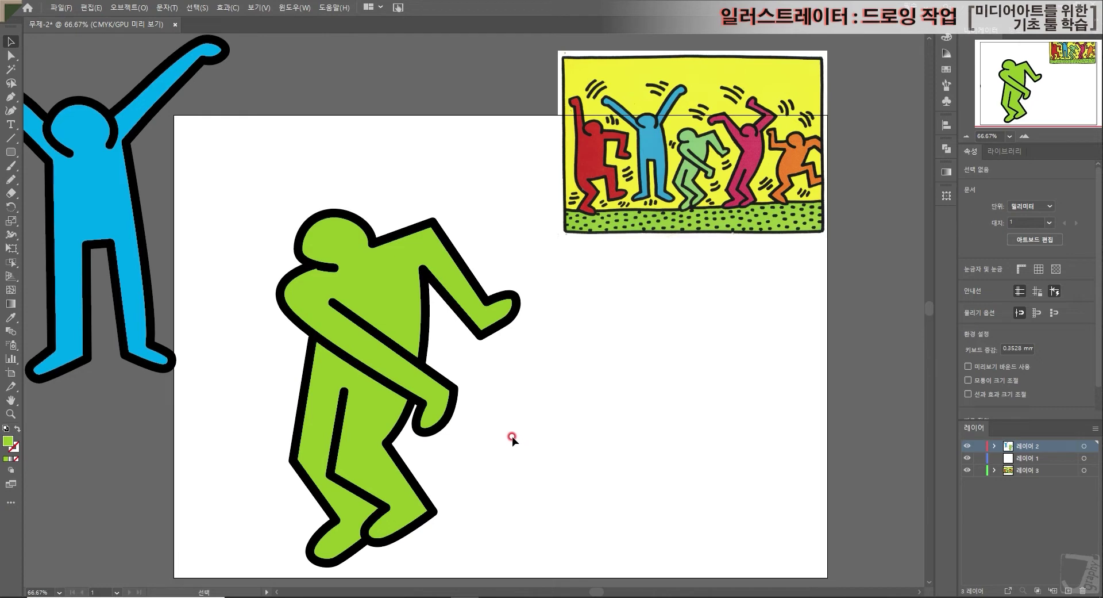
# - Group all parts of the green figure
pyautogui.moveTo(239, 212); pyautogui.dragTo(485, 531)
pyautogui.rightClick(369, 324)
pyautogui.click(437, 395)
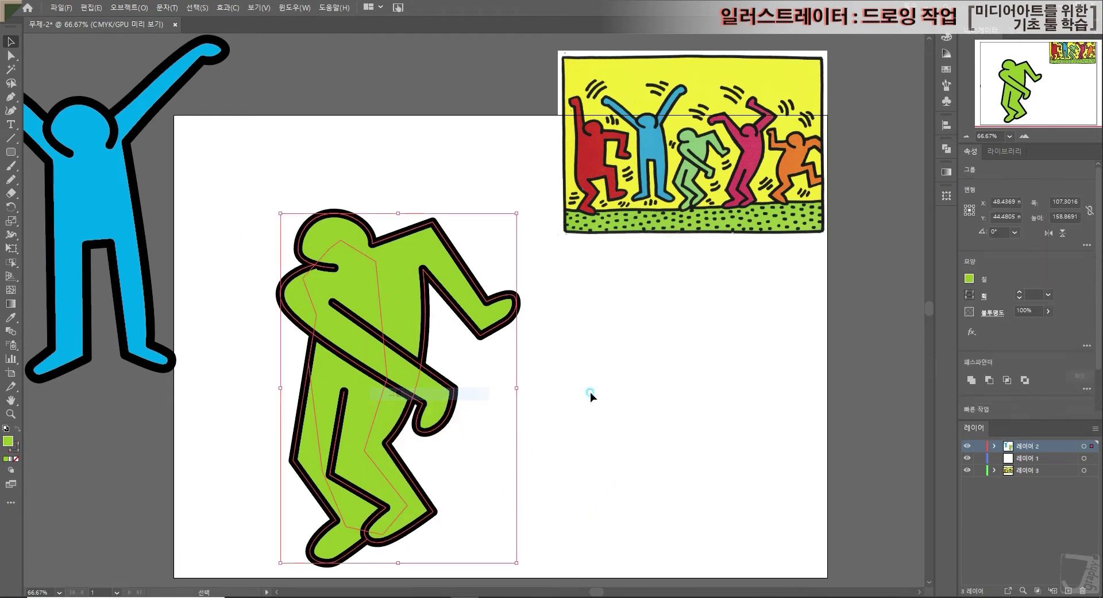
pyautogui.click(685, 419)
# - Move the crossing arm's upper end point slightly down so its stroke blends smoothly into the chin line
pyautogui.click(322, 264)
pyautogui.click(10, 55)
pyautogui.click(1023, 136)
pyautogui.click(1023, 137)
pyautogui.click(1023, 136)
pyautogui.click(1024, 137)
pyautogui.moveTo(1028, 74); pyautogui.dragTo(1010, 67)
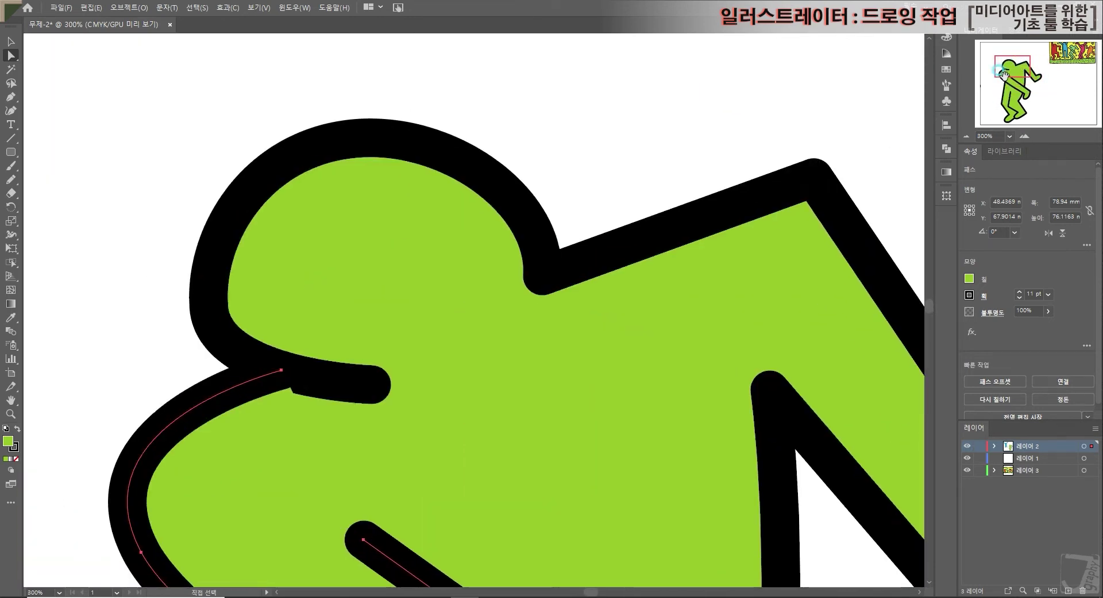
pyautogui.moveTo(278, 369); pyautogui.dragTo(279, 376)
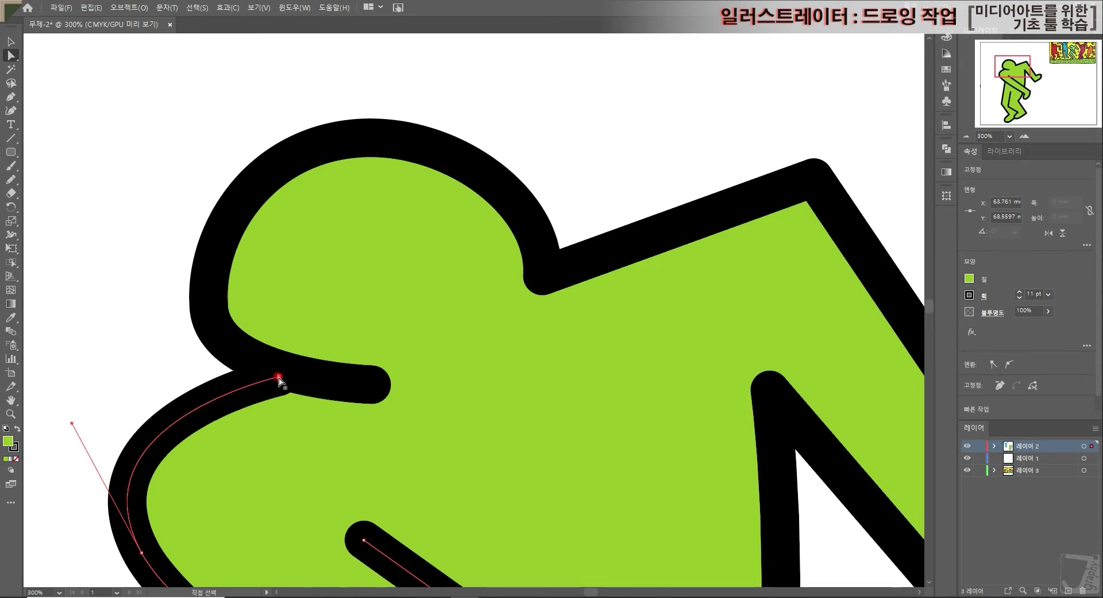
pyautogui.click(966, 136)
pyautogui.click(967, 137)
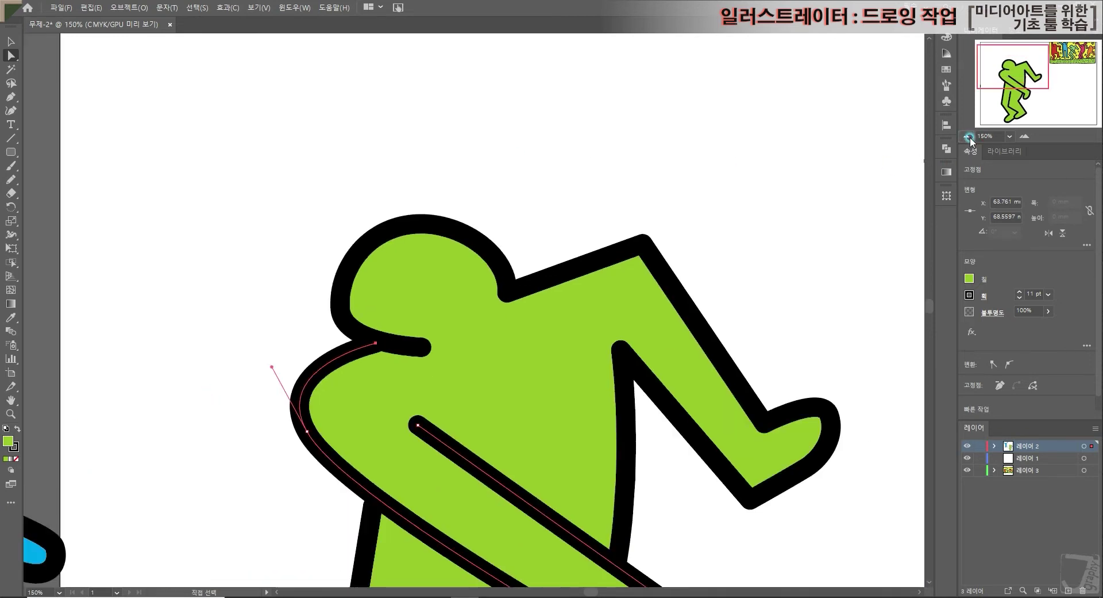
pyautogui.click(966, 136)
# - Move the grouped green figure to the artboard's upper-left area, at about X 28.8 mm and Y -2 mm
pyautogui.click(11, 42)
pyautogui.click(655, 449)
pyautogui.hotkey('ctrl', '=')
pyautogui.moveTo(430, 420); pyautogui.dragTo(382, 308)
pyautogui.moveTo(445, 366); pyautogui.dragTo(444, 366)
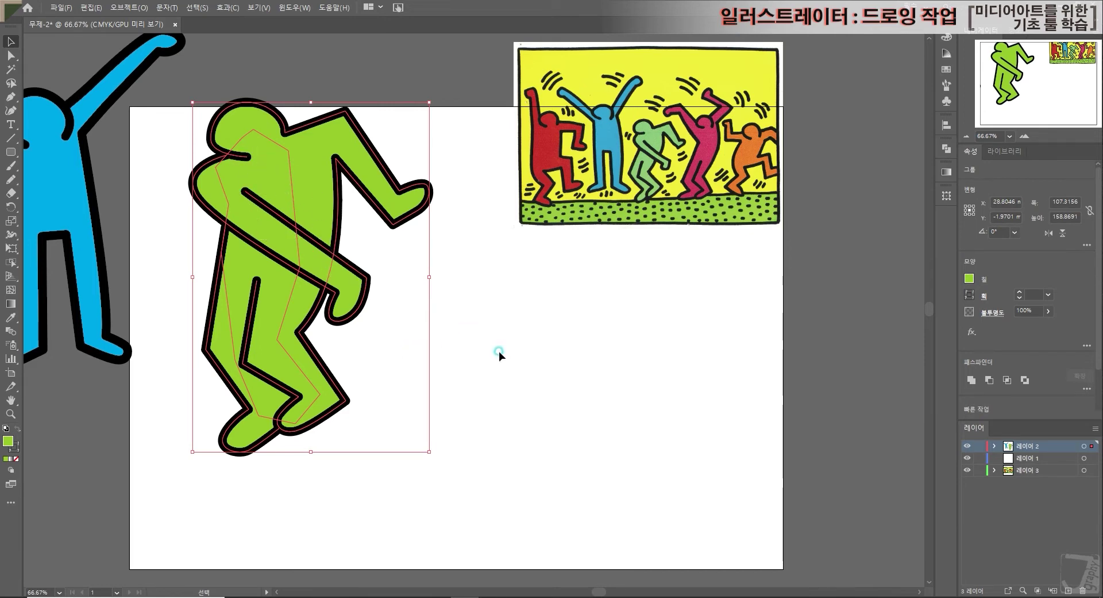
# - Move the grouped green figure closer to the artboard's upper-left corner, at about X 6.4 mm and Y -12.7 mm
pyautogui.click(575, 448)
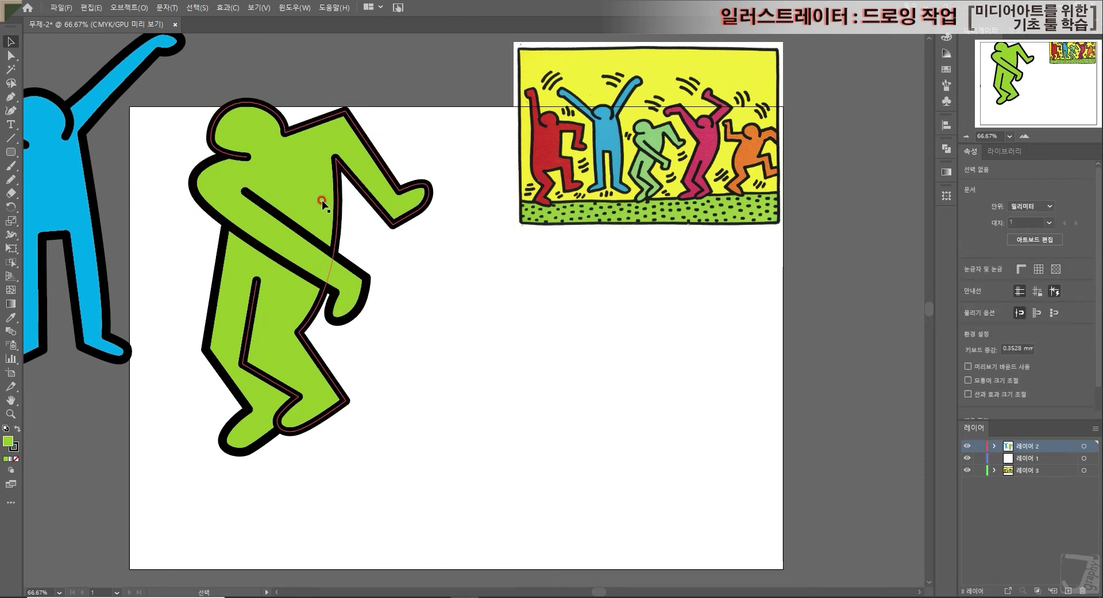
pyautogui.click(296, 243)
pyautogui.moveTo(299, 252); pyautogui.dragTo(248, 228)
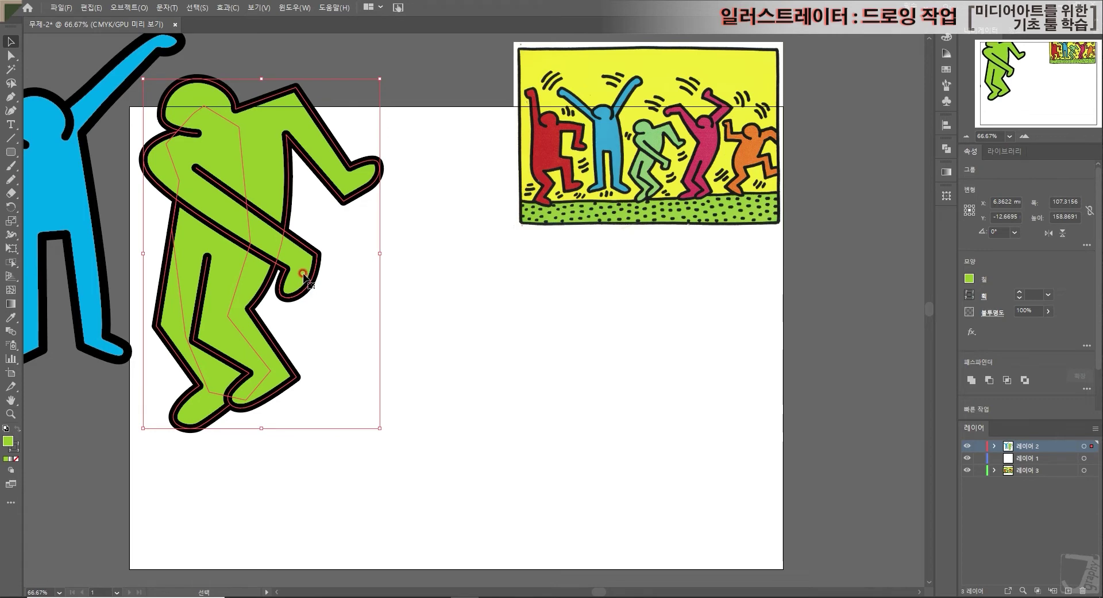
# - Duplicate the green figure to the artboard's lower middle, at about X 98.8 mm and Y 51 mm, and ungroup the copy
pyautogui.moveTo(276, 223); pyautogui.dragTo(452, 364)
pyautogui.click(674, 411)
pyautogui.rightClick(457, 370)
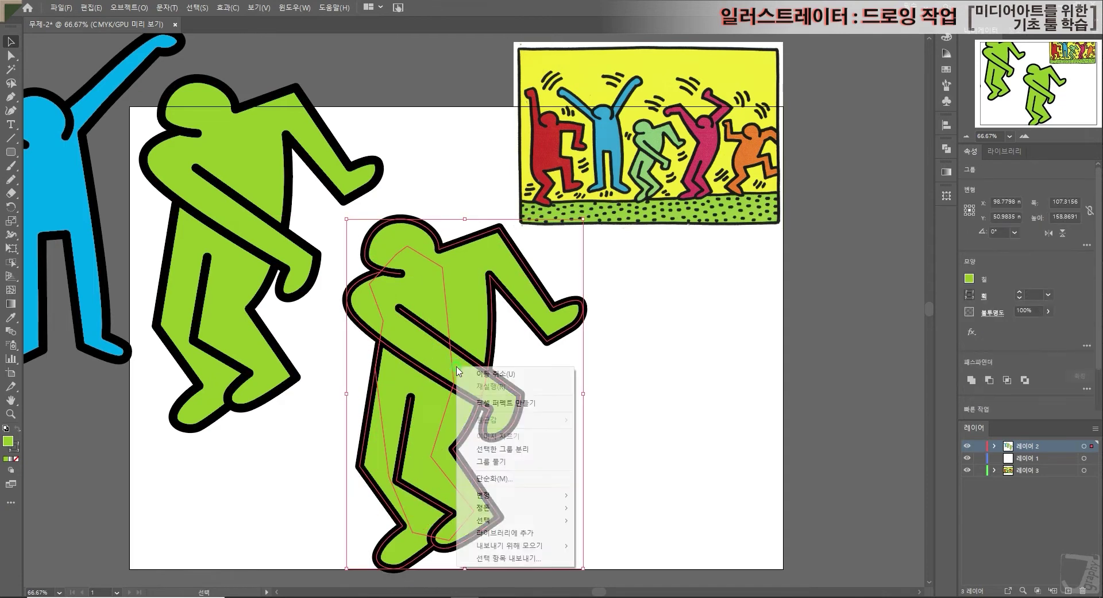
pyautogui.click(525, 462)
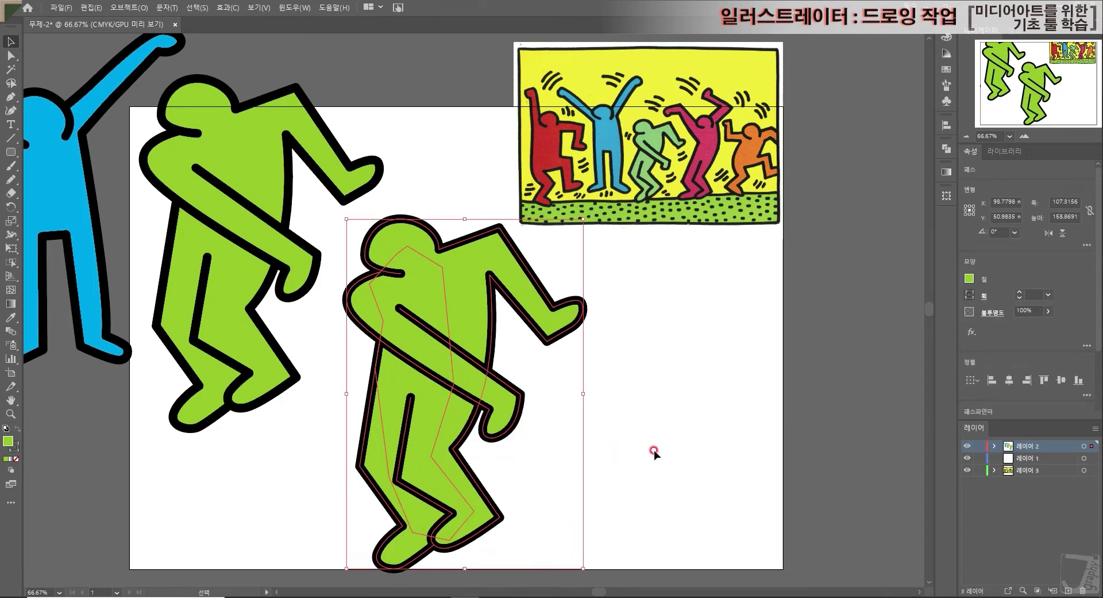
pyautogui.click(654, 450)
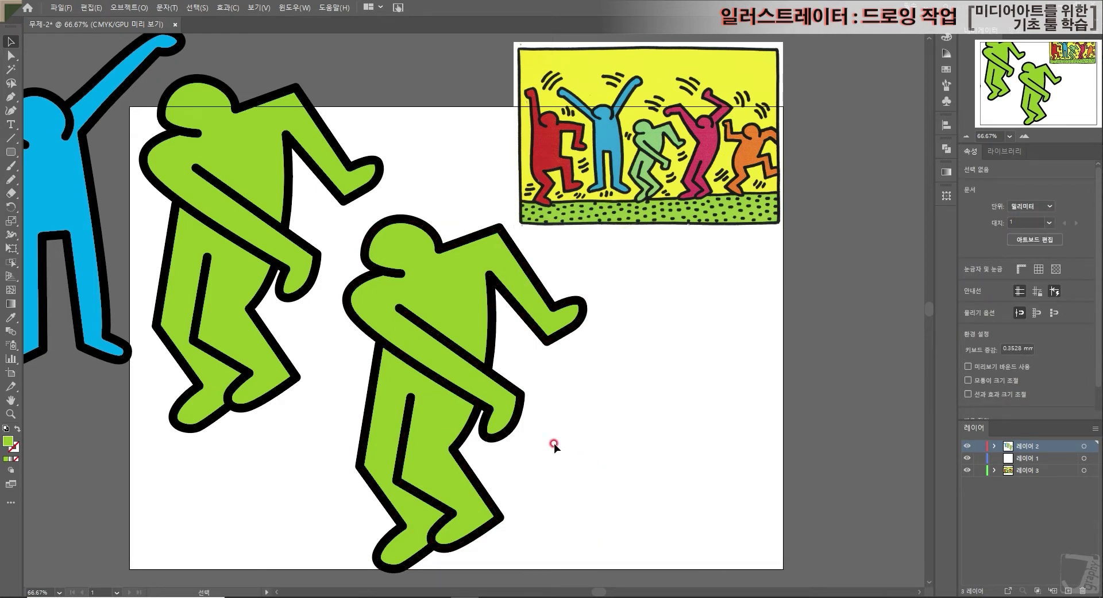
# - Create a new layer and paste a copy of all parts of the lower green figure in place on it
pyautogui.click(437, 361)
pyautogui.moveTo(610, 492); pyautogui.dragTo(351, 246)
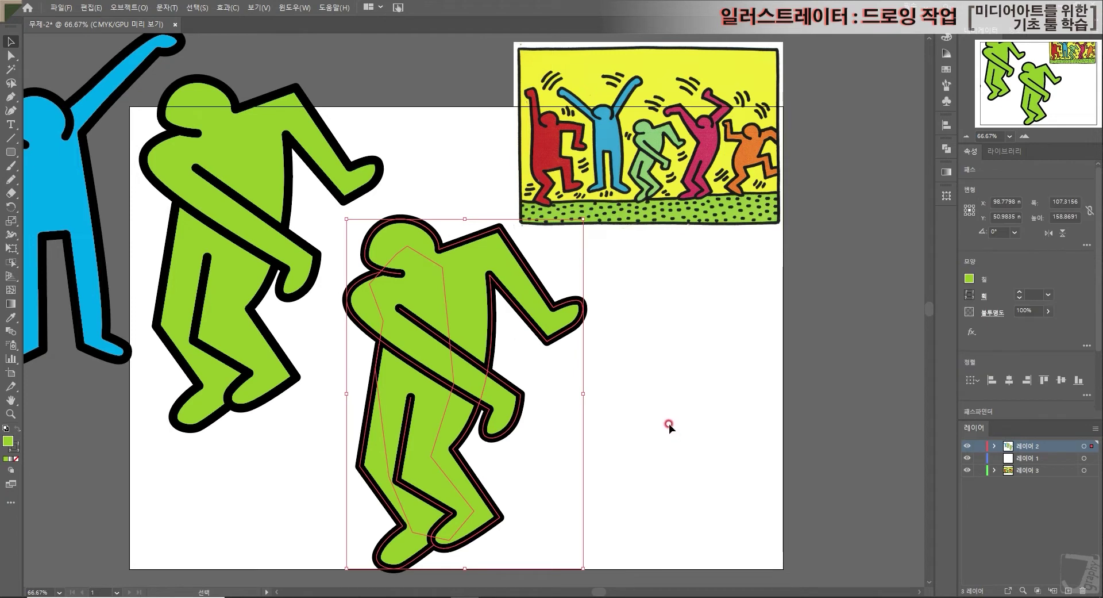
pyautogui.click(1068, 590)
pyautogui.hotkey('ctrl', 'x')
pyautogui.hotkey('ctrl', 'f')
pyautogui.click(741, 419)
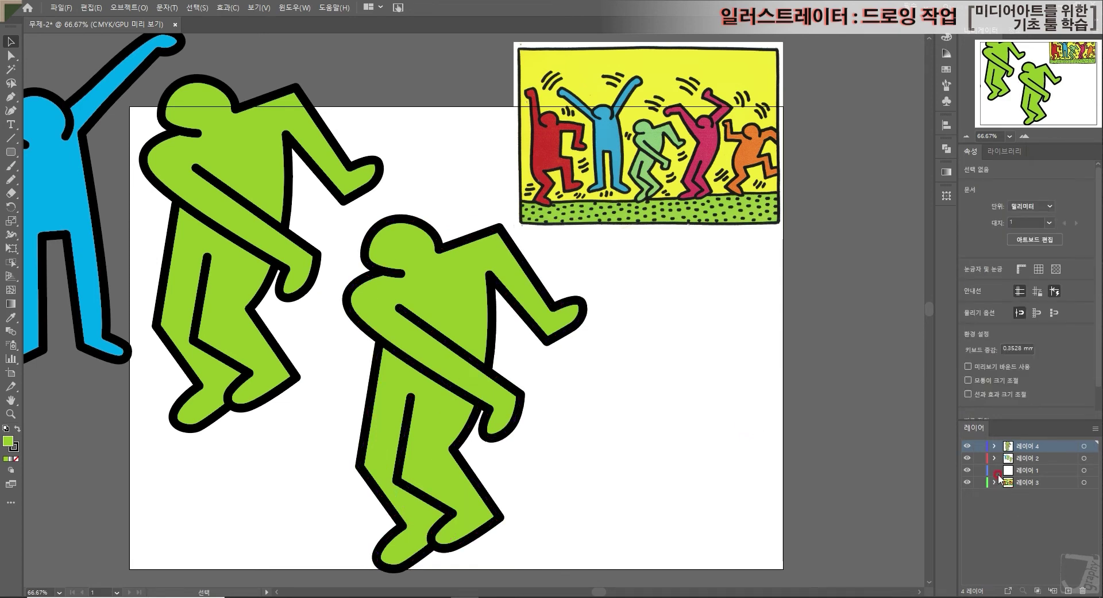
# - Hide 레이어 2 and set the fill of the figure on 레이어 4 to none, keeping its black outlines
pyautogui.click(967, 458)
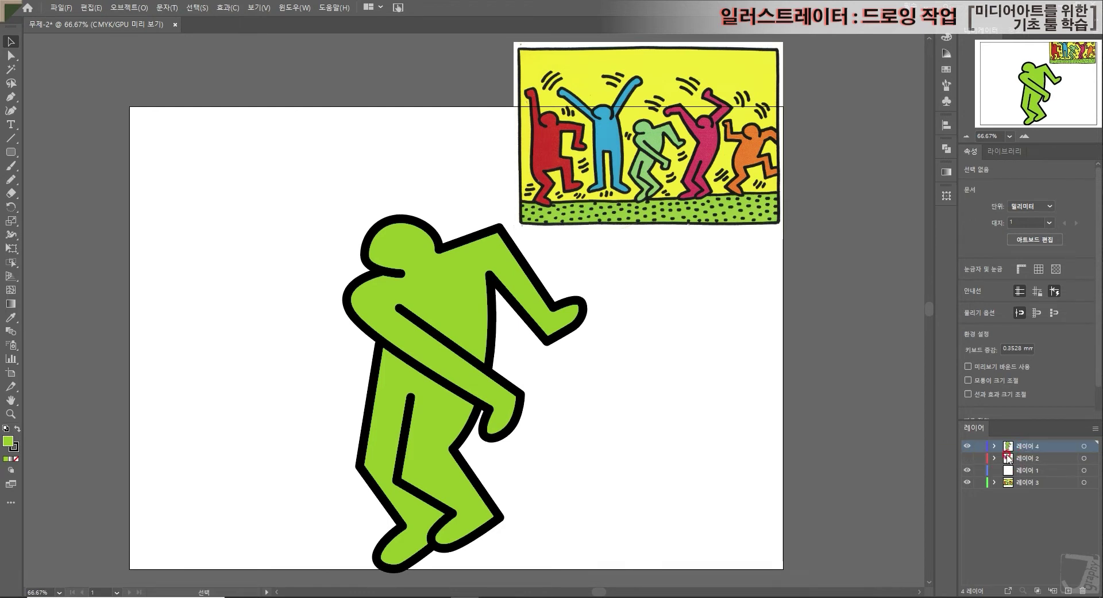
pyautogui.moveTo(302, 224); pyautogui.dragTo(492, 506)
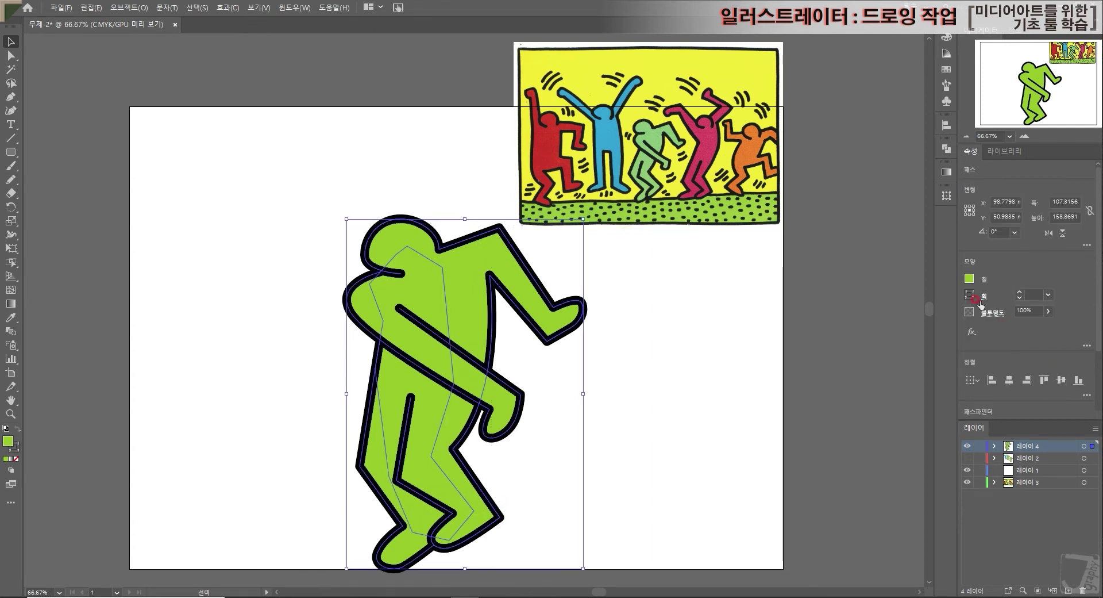
pyautogui.click(970, 279)
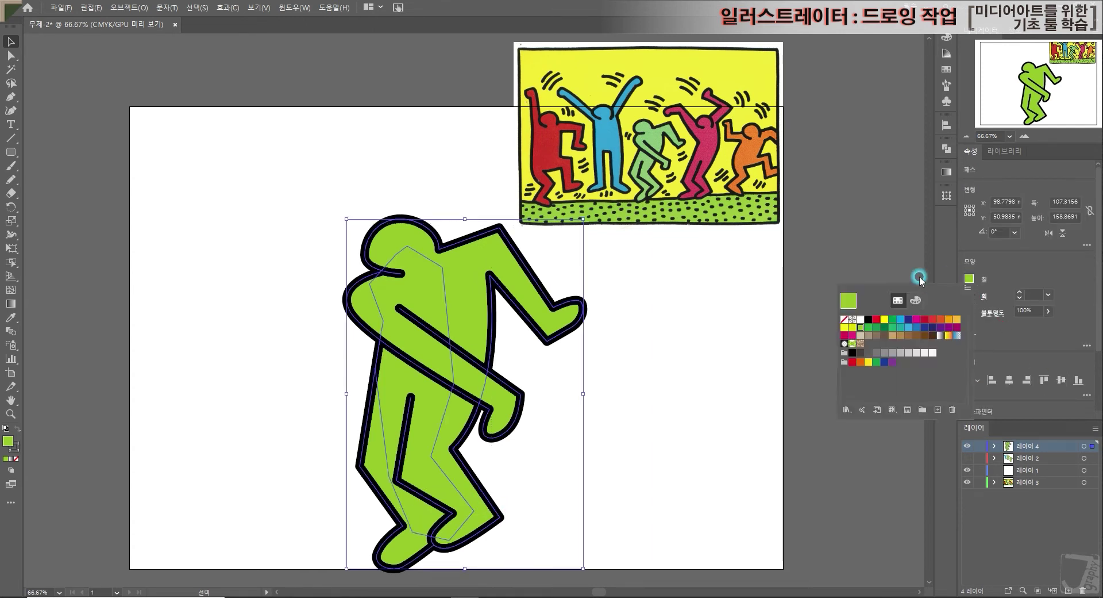
pyautogui.click(840, 319)
pyautogui.click(970, 296)
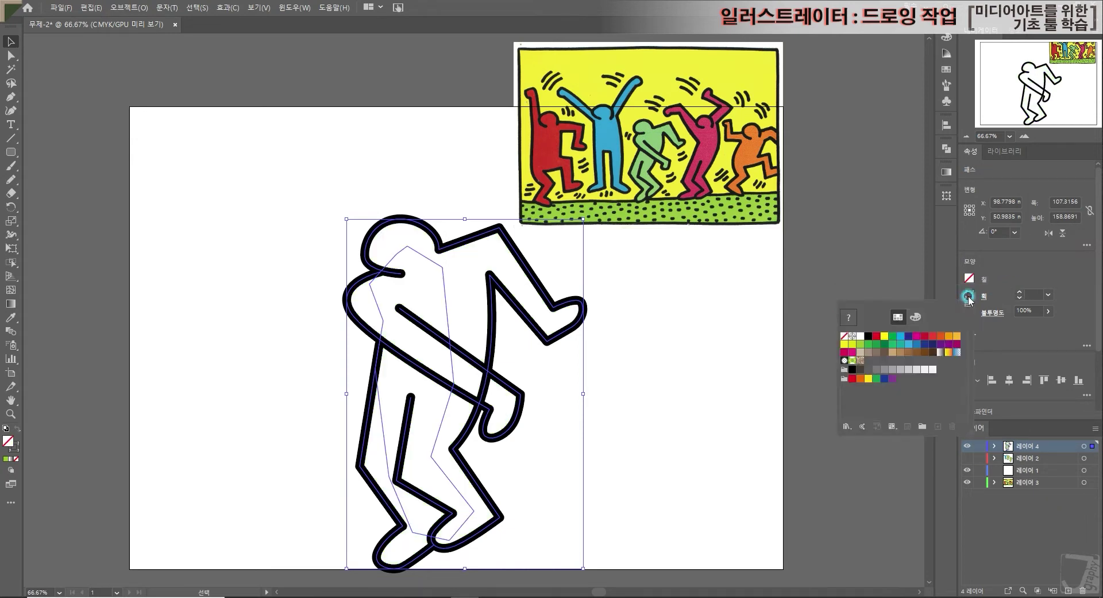
pyautogui.click(872, 342)
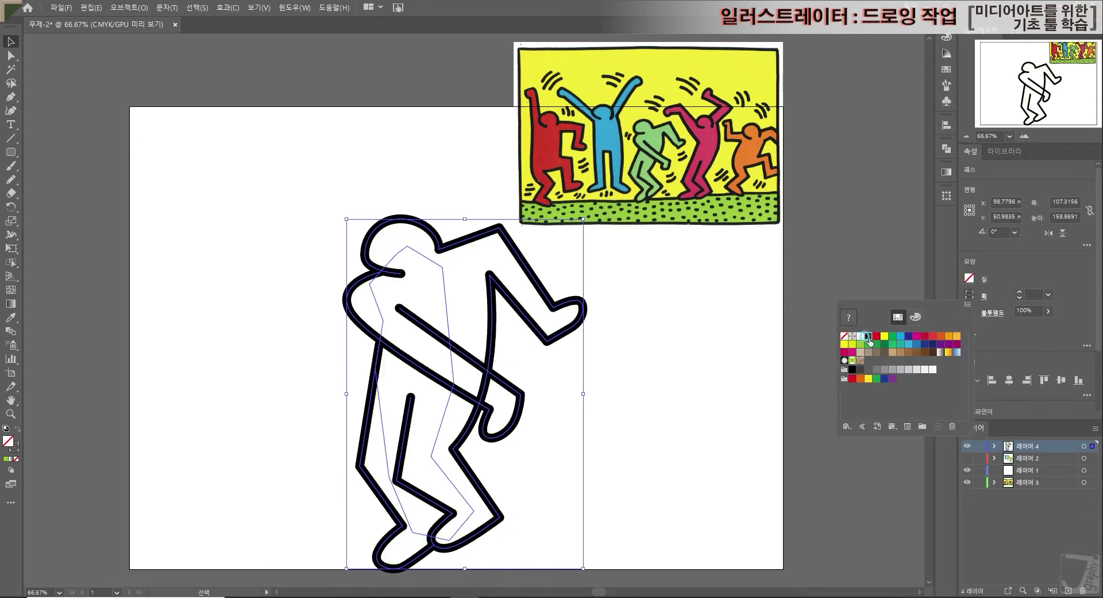
pyautogui.click(678, 296)
pyautogui.click(680, 295)
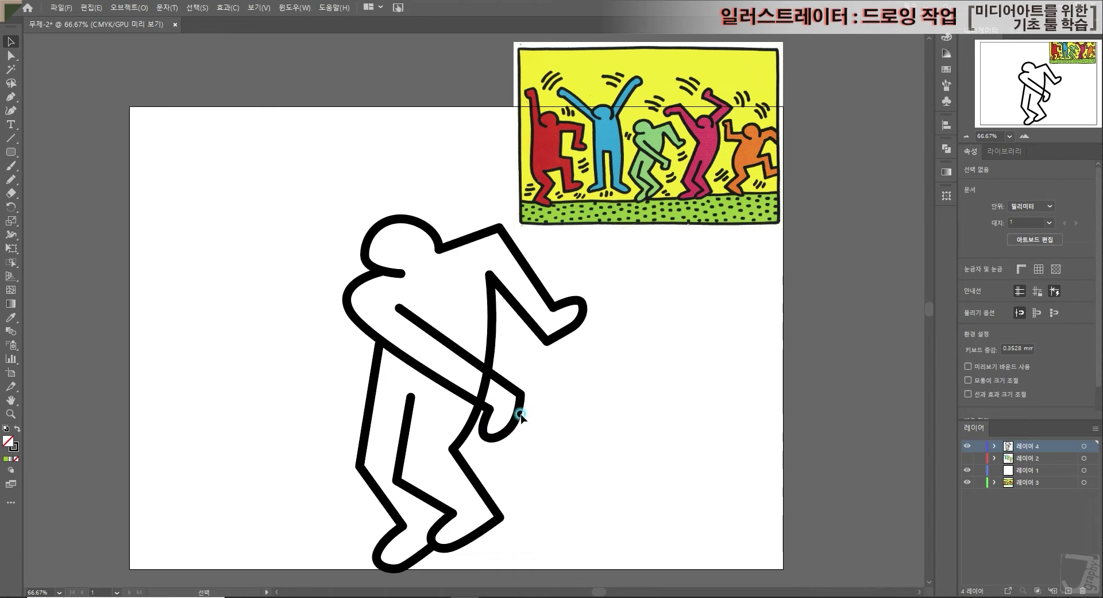
# - Add two anchor points to the body line where it crosses the upper and lower edges of the crossing arm
pyautogui.click(1024, 135)
pyautogui.click(1024, 136)
pyautogui.click(1024, 136)
pyautogui.moveTo(1041, 81); pyautogui.dragTo(1038, 89)
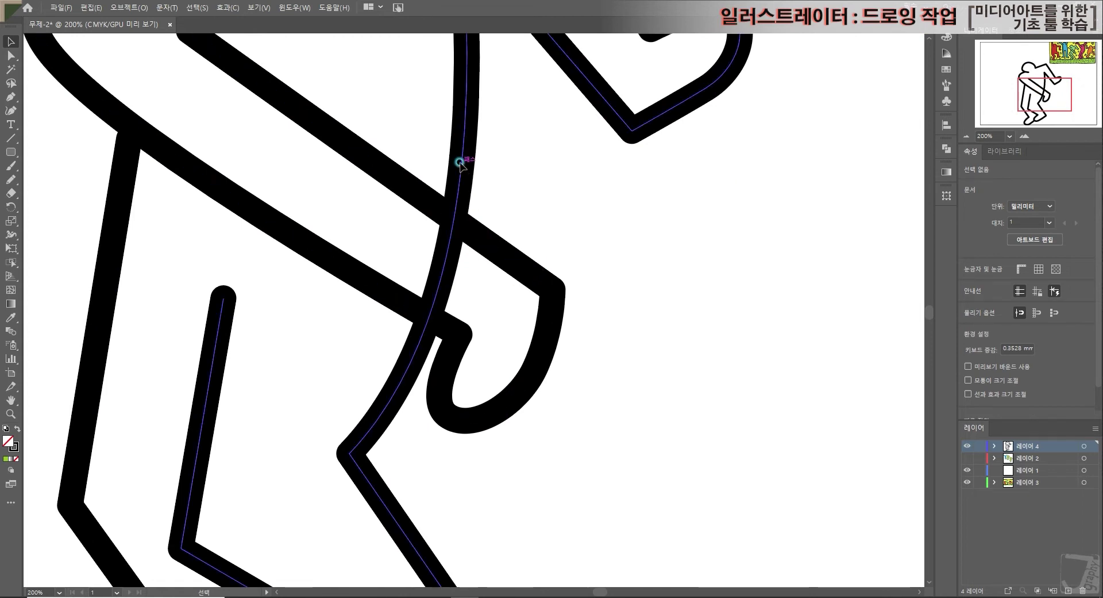
pyautogui.click(460, 164)
pyautogui.click(11, 55)
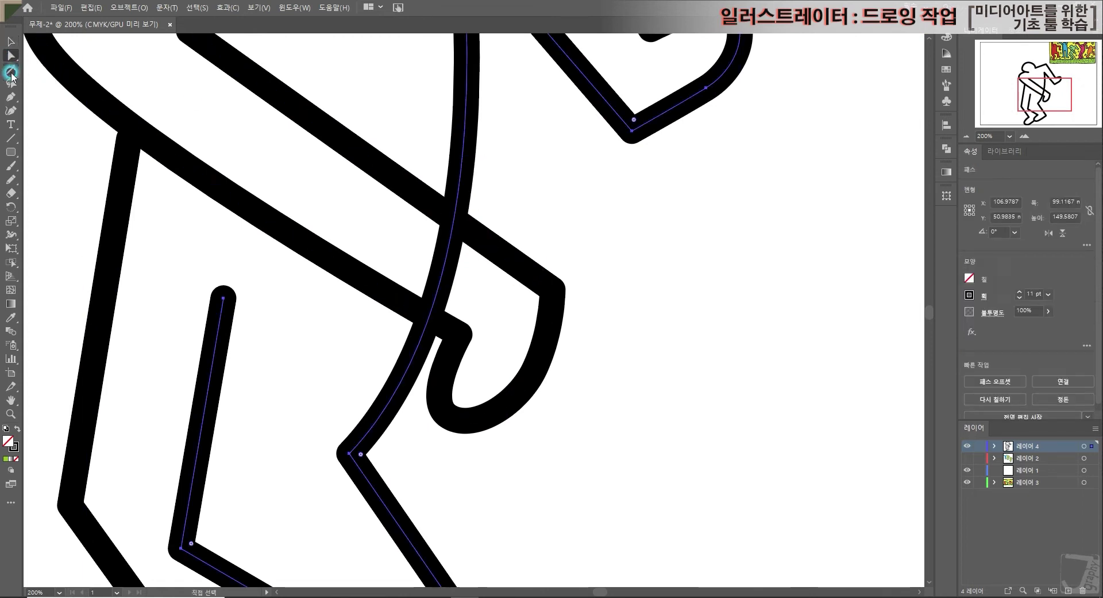
pyautogui.moveTo(10, 96); pyautogui.dragTo(75, 114)
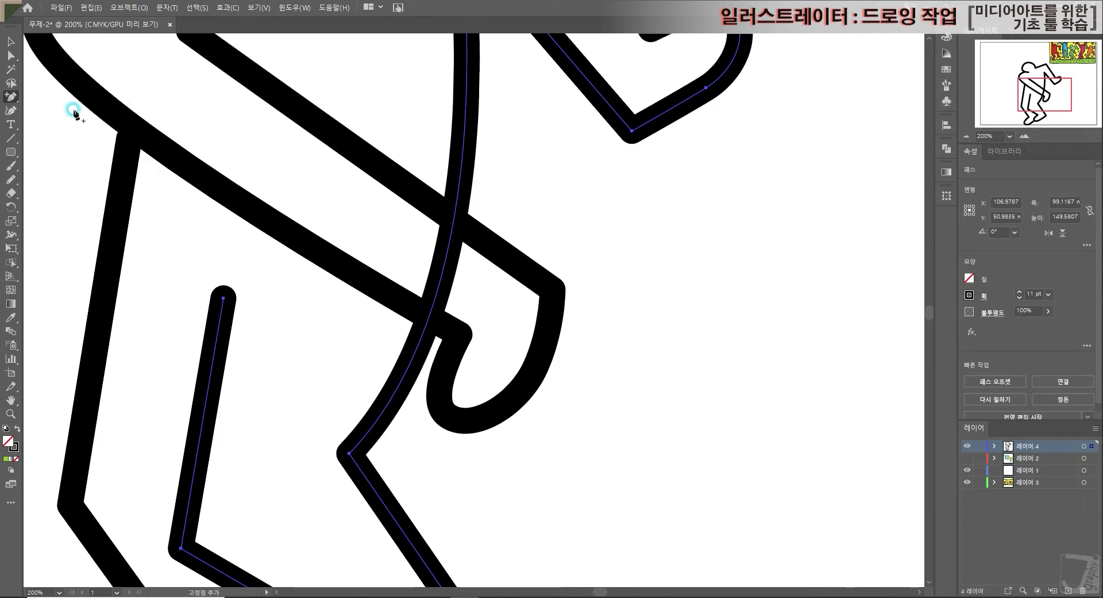
pyautogui.click(454, 214)
pyautogui.click(424, 326)
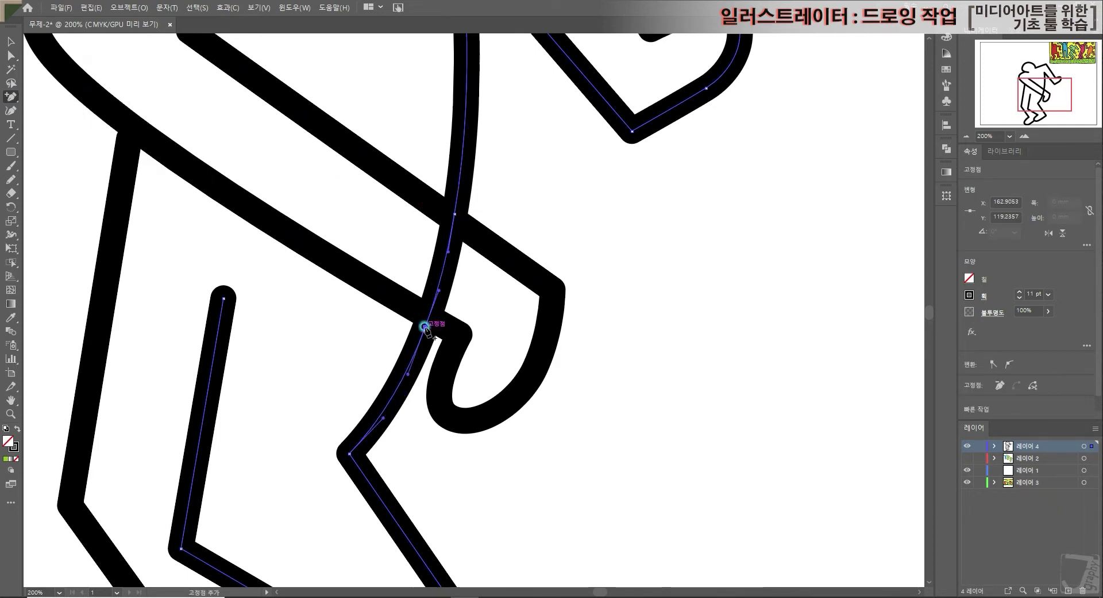
# - Delete the body line's segment inside the crossing arm, between the two added anchor points
pyautogui.press('a')
pyautogui.click(473, 258)
pyautogui.click(446, 254)
pyautogui.click(469, 276)
pyautogui.click(447, 254)
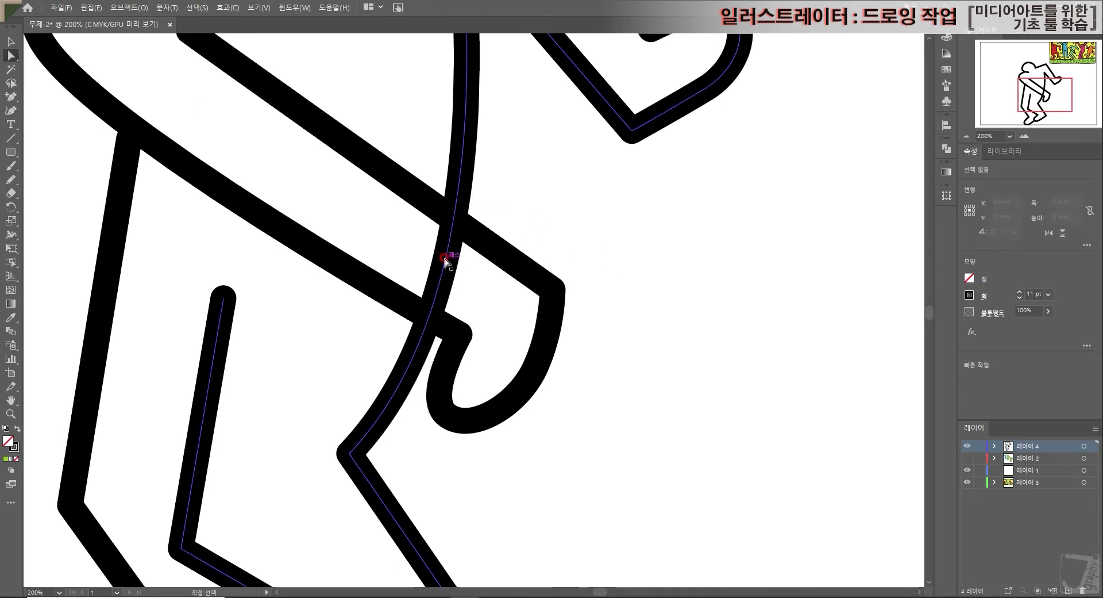
pyautogui.click(630, 280)
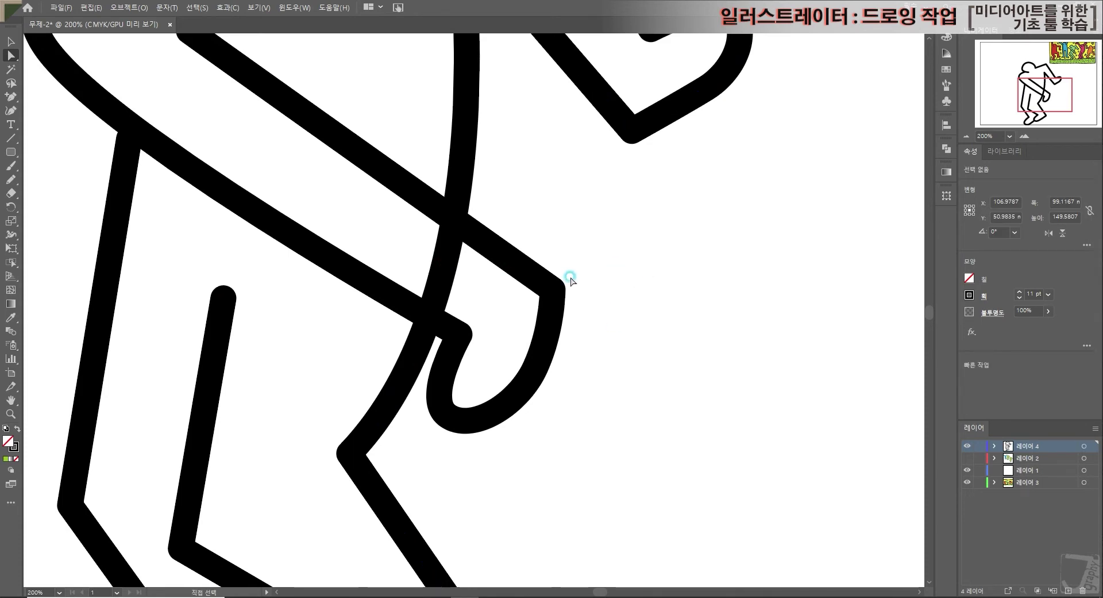
pyautogui.click(445, 271)
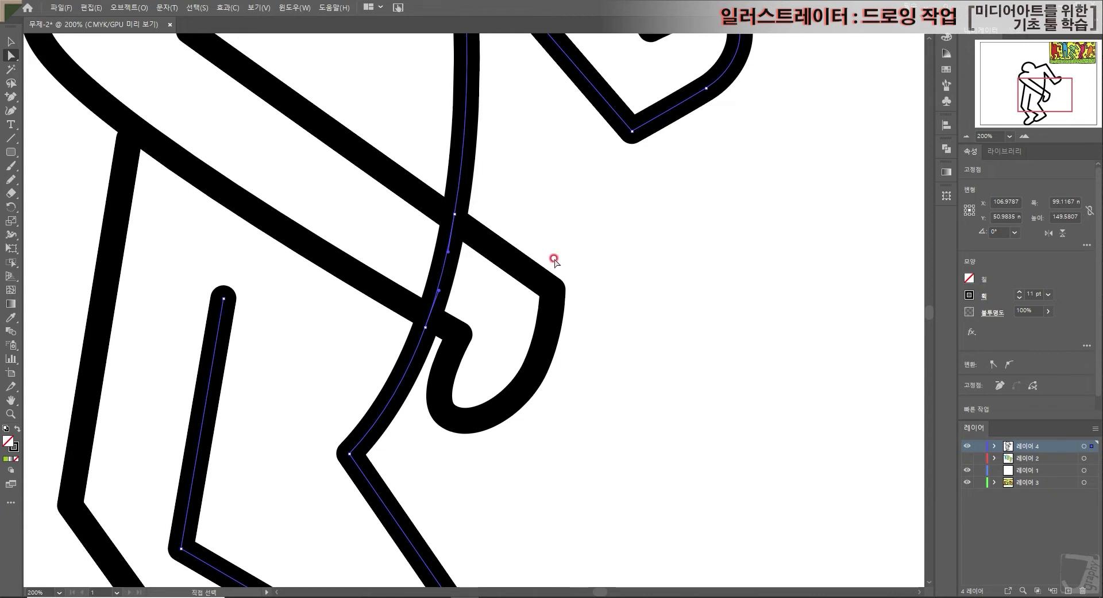
pyautogui.click(571, 192)
pyautogui.click(446, 265)
pyautogui.press('Delete')
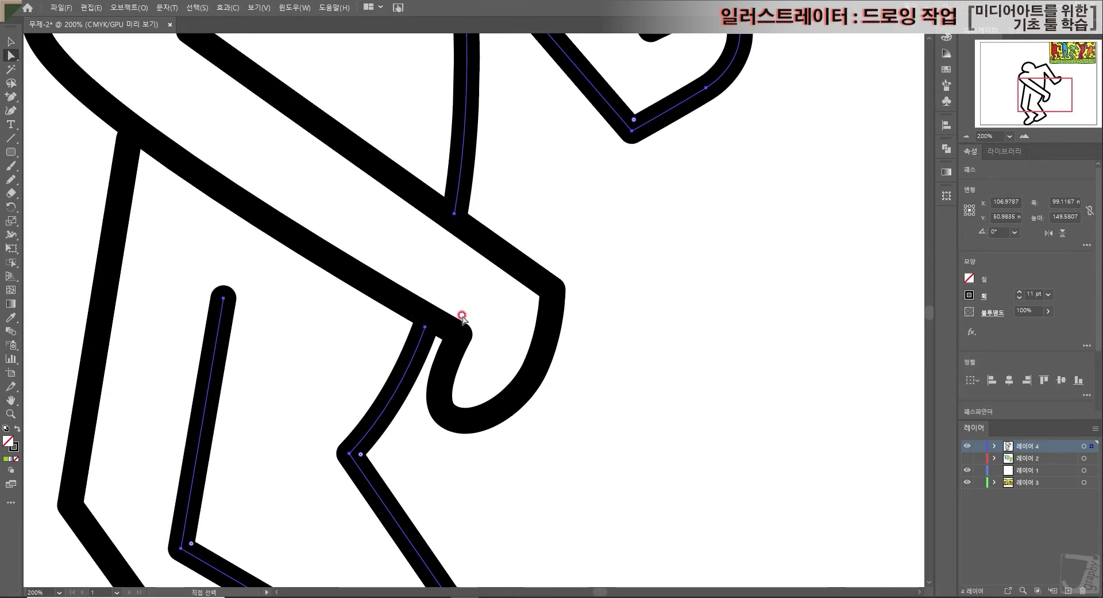
# - Group all outline paths of the unfilled figure on 레이어 4
pyautogui.click(968, 135)
pyautogui.click(968, 134)
pyautogui.click(967, 134)
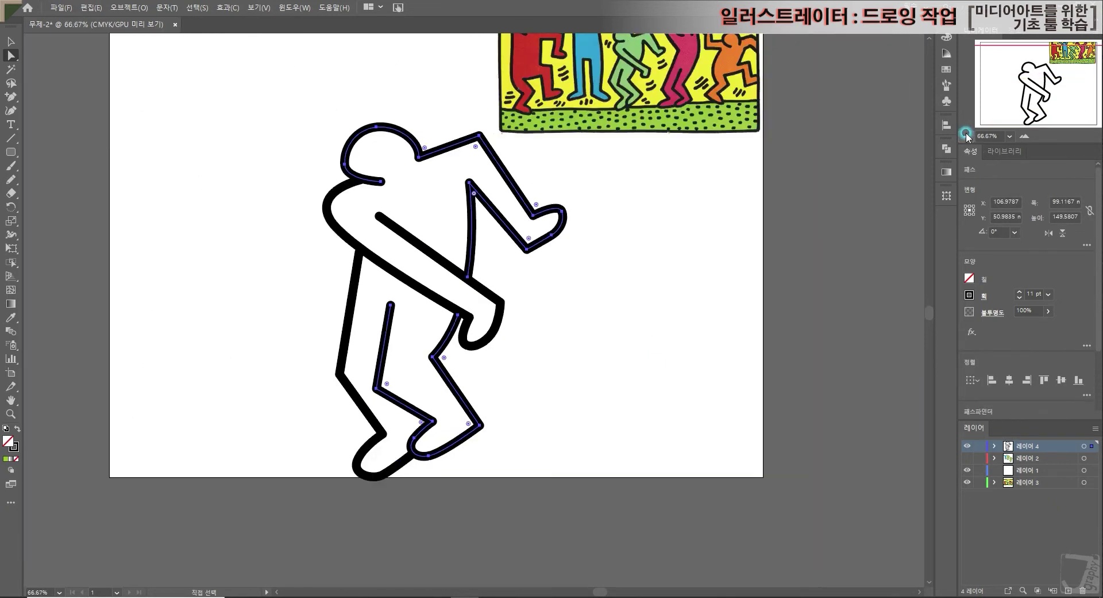
pyautogui.click(11, 44)
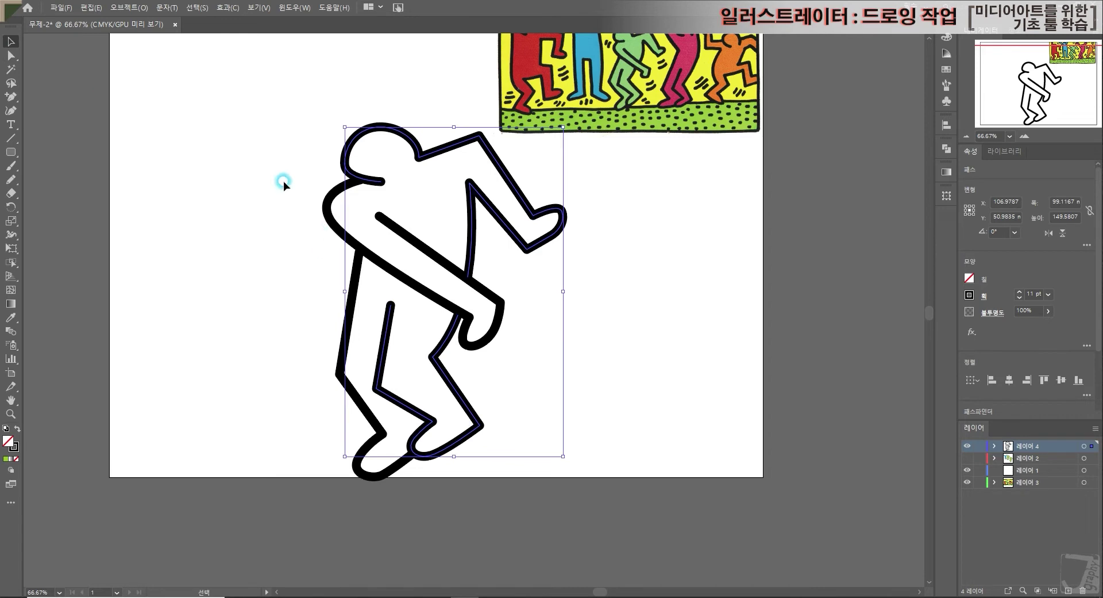
pyautogui.moveTo(620, 462)
pyautogui.mouseDown()
pyautogui.moveTo(246, 185)
pyautogui.moveTo(260, 166)
pyautogui.mouseUp()
pyautogui.rightClick(466, 286)
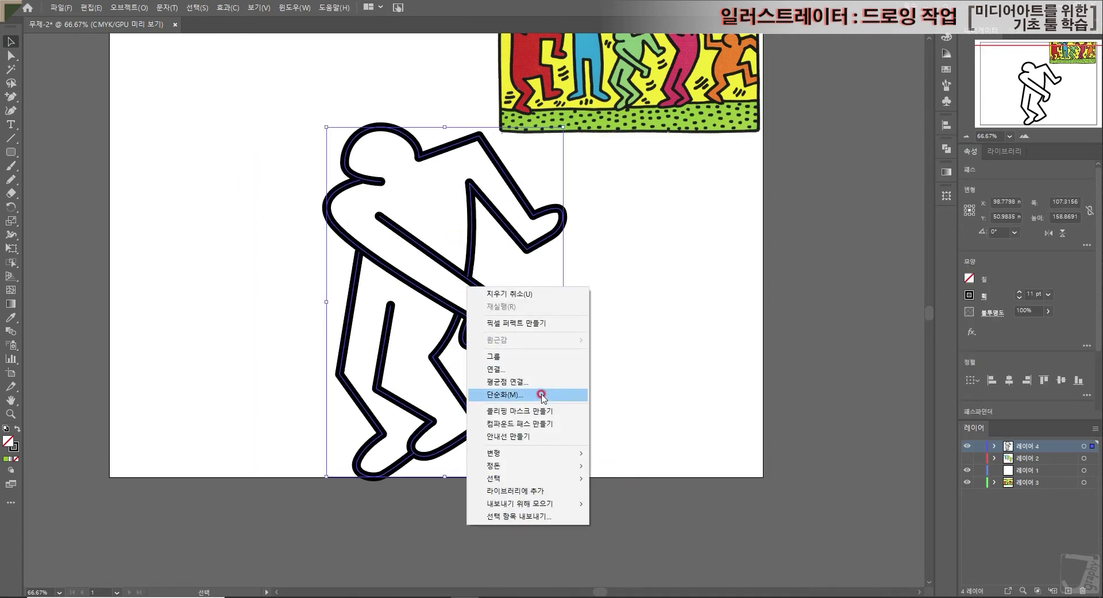
pyautogui.click(540, 353)
pyautogui.click(668, 353)
# - Show 레이어 2 in place of 레이어 4 and set the lower green figure's stroke to none
pyautogui.click(967, 458)
pyautogui.click(967, 446)
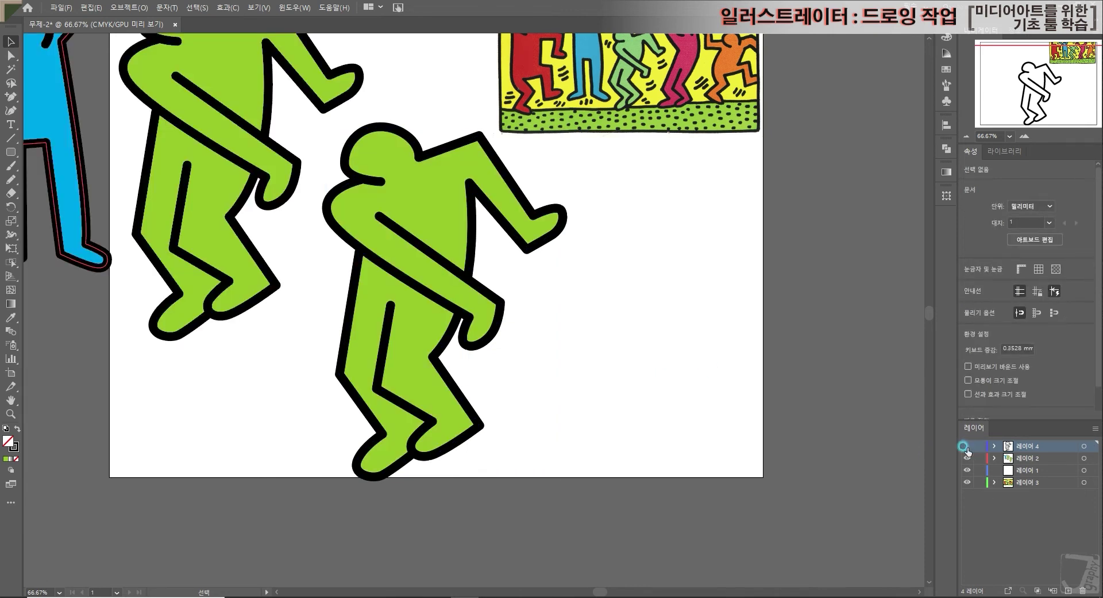
pyautogui.click(1021, 458)
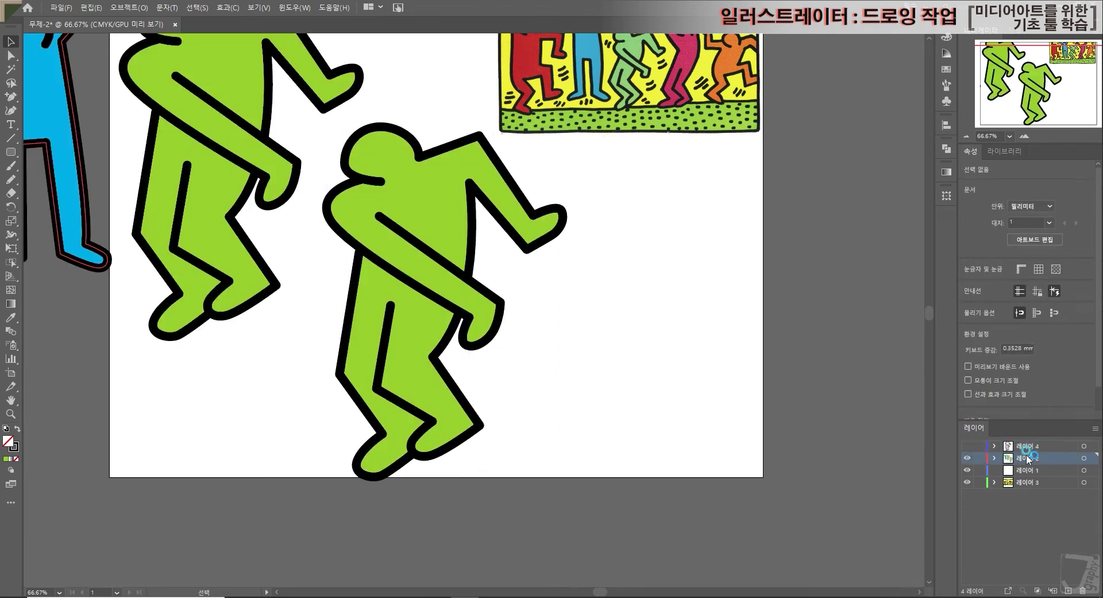
pyautogui.click(344, 158)
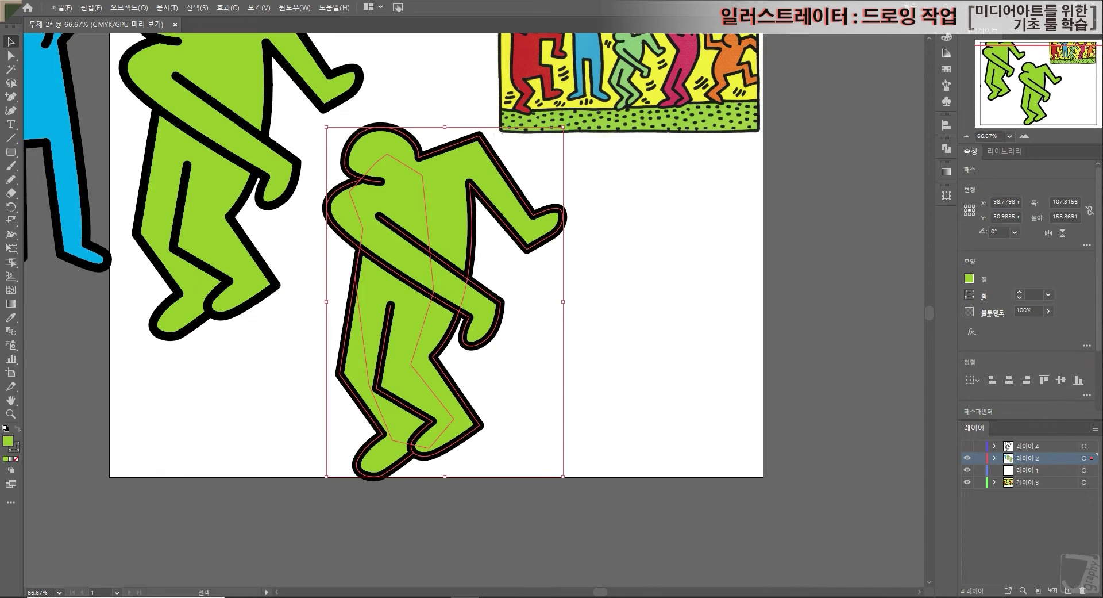
pyautogui.click(969, 295)
pyautogui.click(844, 336)
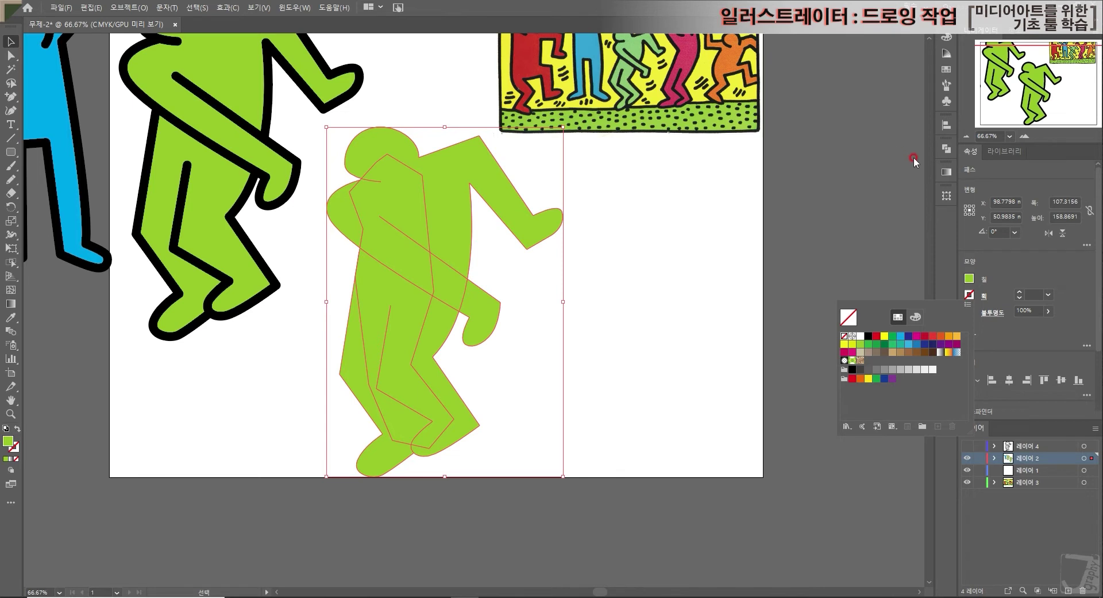
# - Unite the lower green figure's parts into a single silhouette with Pathfinder
pyautogui.click(947, 148)
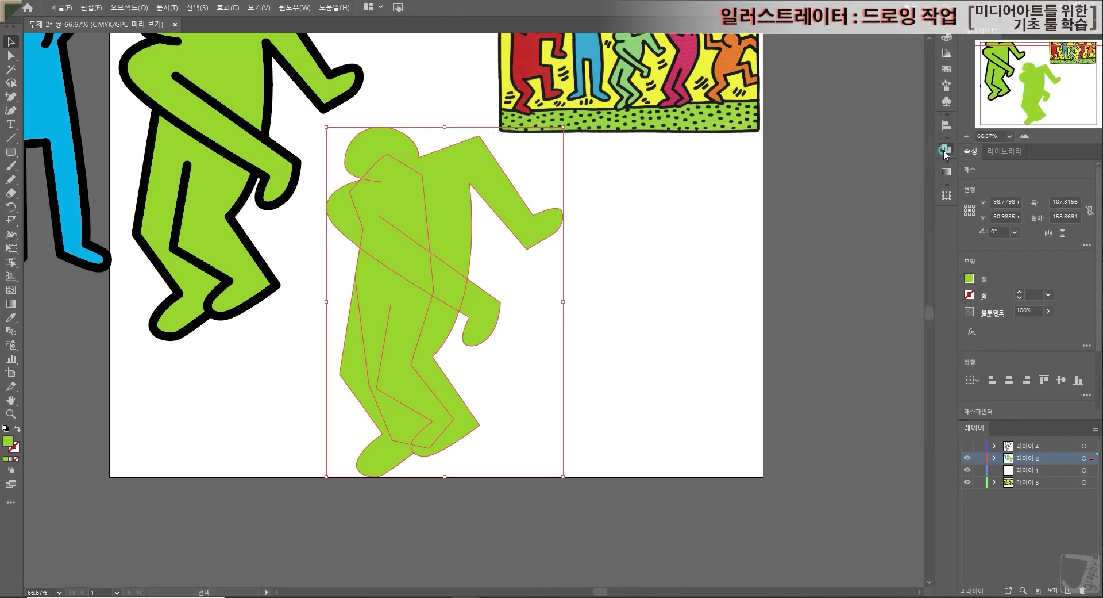
pyautogui.click(946, 148)
pyautogui.click(814, 174)
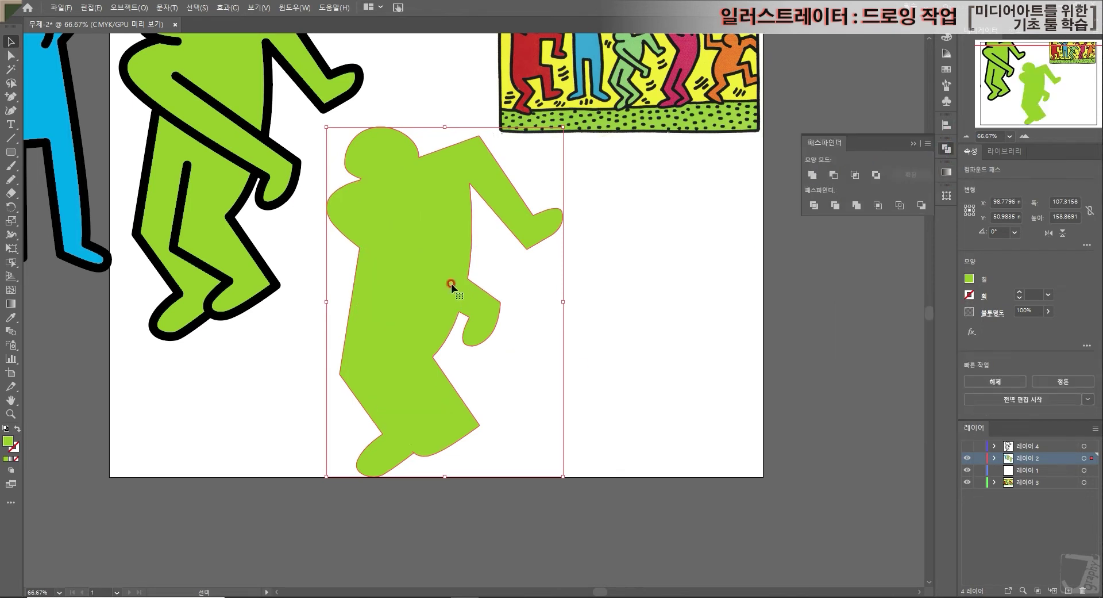
pyautogui.click(730, 339)
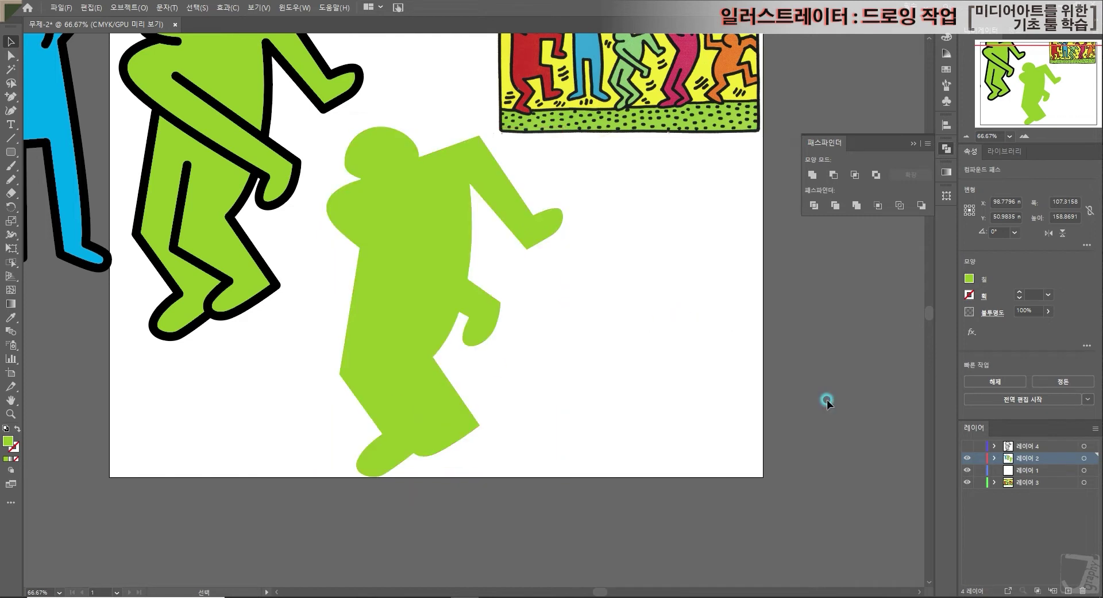
# - Show 레이어 4, group its outlines with the united green silhouette, and move the group right of the artboard, at about X 353.5 mm and Y 75.1 mm
pyautogui.click(978, 445)
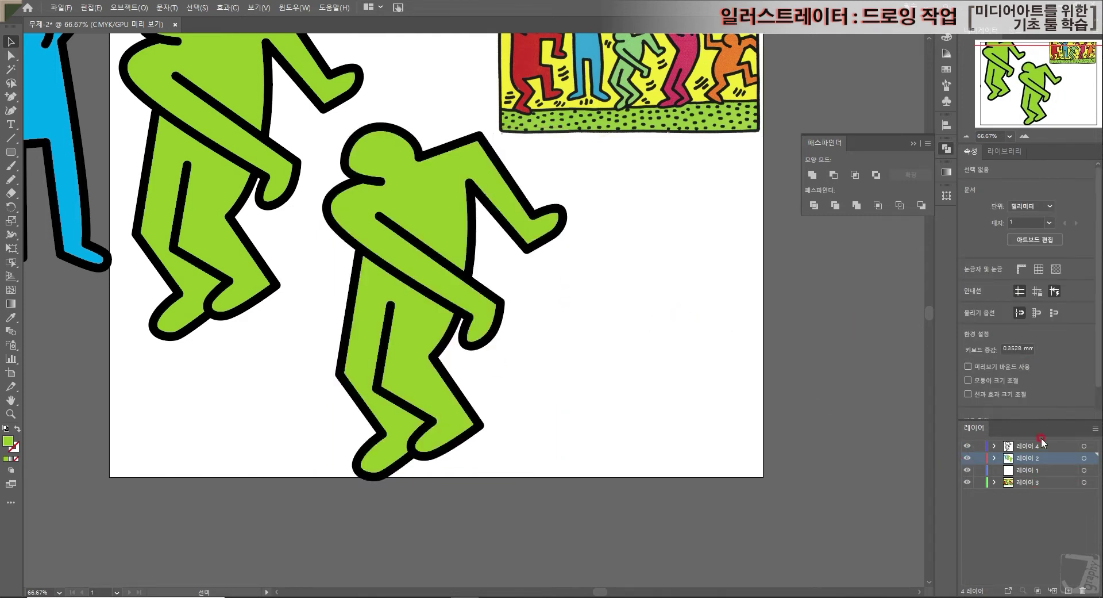
pyautogui.moveTo(580, 368); pyautogui.dragTo(434, 225)
pyautogui.rightClick(438, 225)
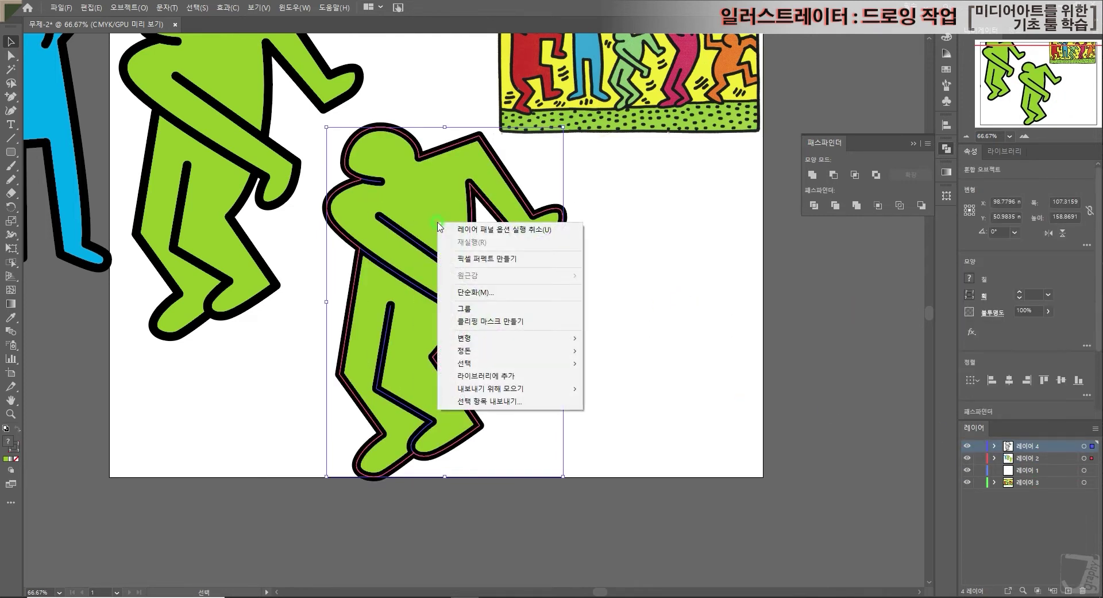
pyautogui.click(465, 308)
pyautogui.click(661, 259)
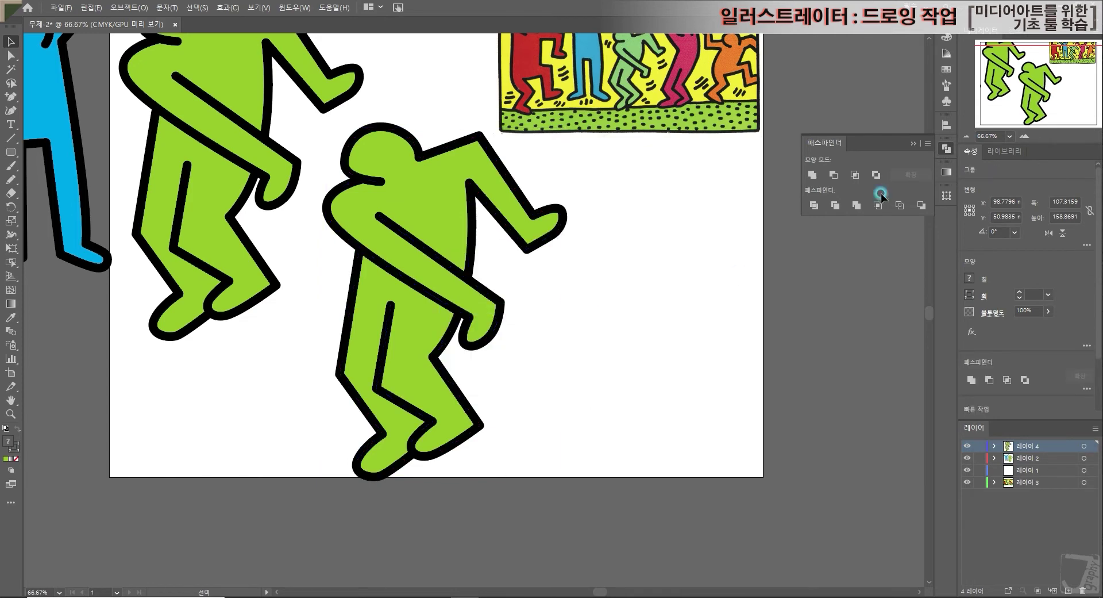
pyautogui.click(968, 134)
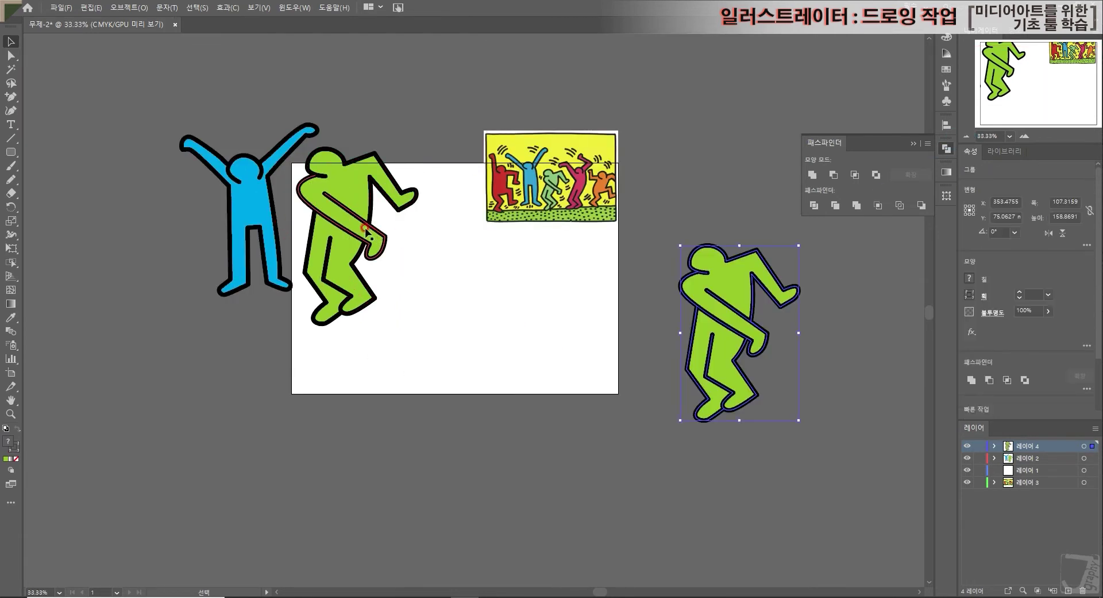
# - Place the two green figures side by side on the artboard, the original at about X 31.7 mm and Y 76.6 mm
pyautogui.moveTo(376, 268); pyautogui.dragTo(398, 336)
pyautogui.moveTo(736, 326); pyautogui.dragTo(508, 322)
pyautogui.click(423, 334)
pyautogui.click(391, 322)
pyautogui.click(483, 322)
pyautogui.click(391, 322)
pyautogui.click(477, 322)
pyautogui.click(391, 322)
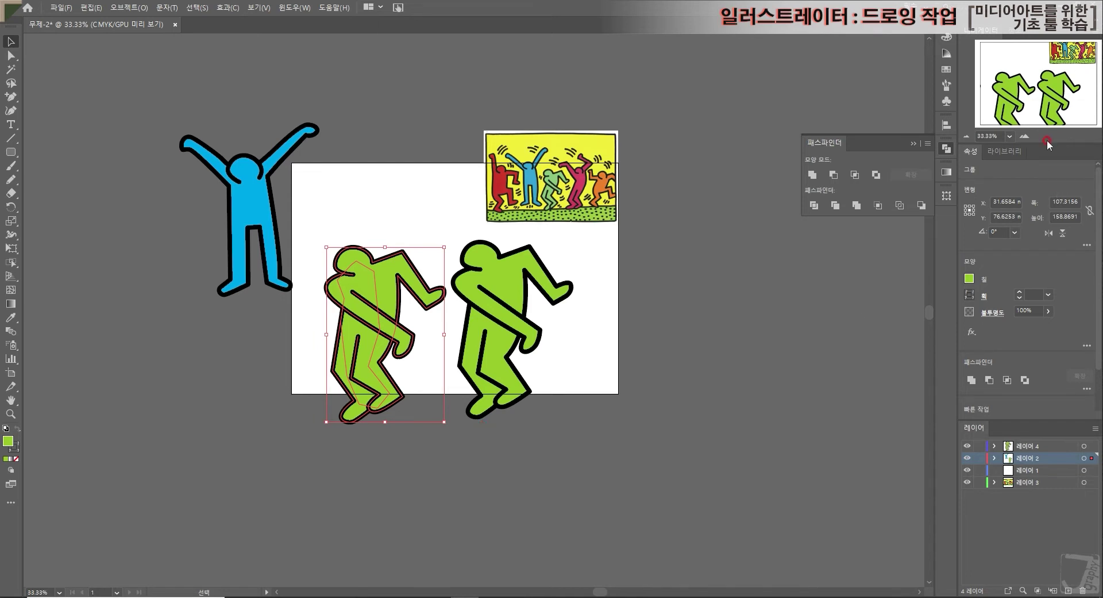
# - Move the original green figure to about X 17.5 mm, Y 36.4 mm and shift the other green figure slightly up and left
pyautogui.click(1025, 135)
pyautogui.click(1025, 136)
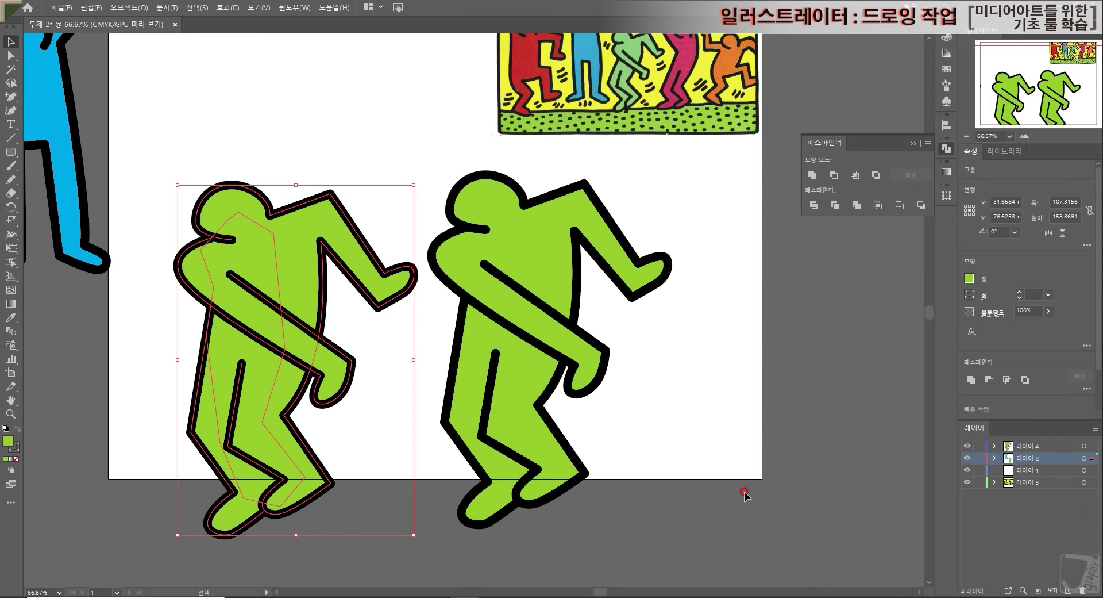
pyautogui.moveTo(293, 345); pyautogui.dragTo(262, 257)
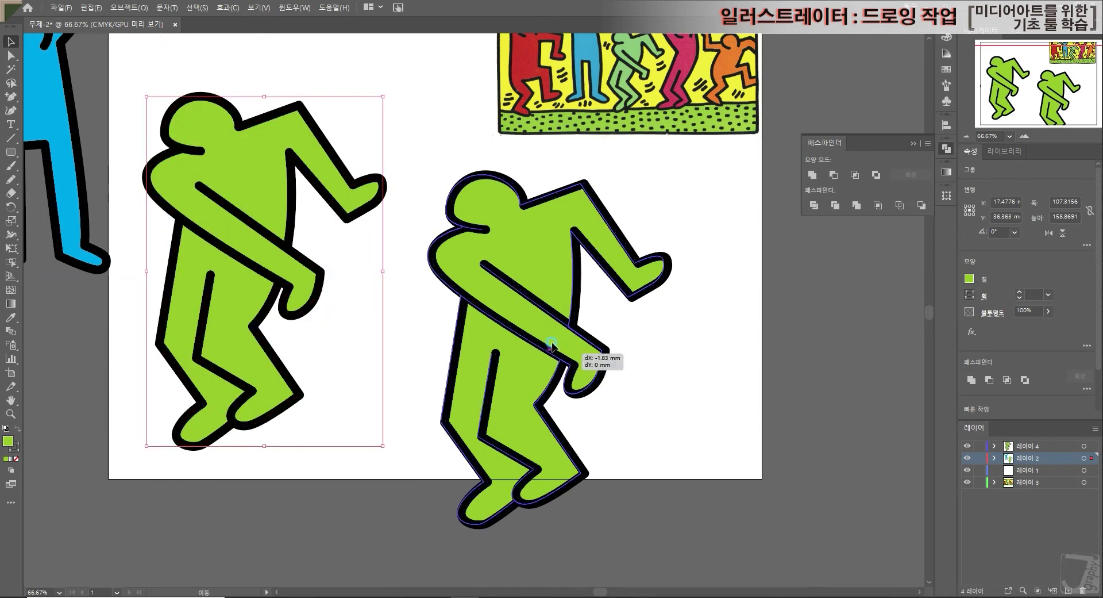
pyautogui.moveTo(545, 322); pyautogui.dragTo(525, 301)
pyautogui.click(856, 454)
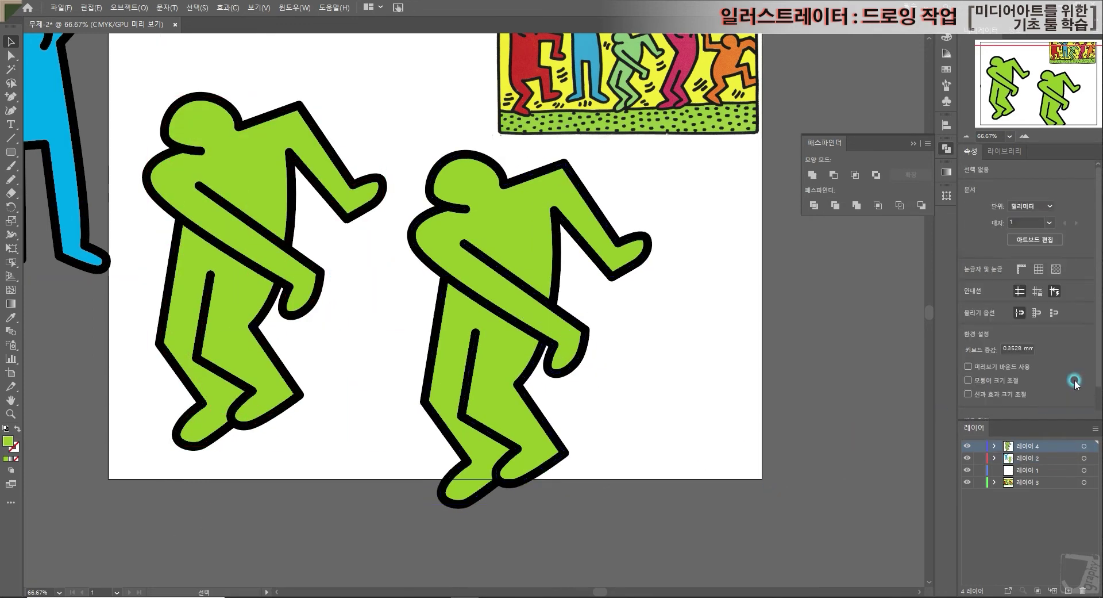
# - Clear the artboard's middle by moving one green figure to about X 31.9 mm, Y -52 mm and the other over the lower-left corner
pyautogui.click(966, 136)
pyautogui.click(966, 136)
pyautogui.moveTo(1027, 107); pyautogui.dragTo(1043, 80)
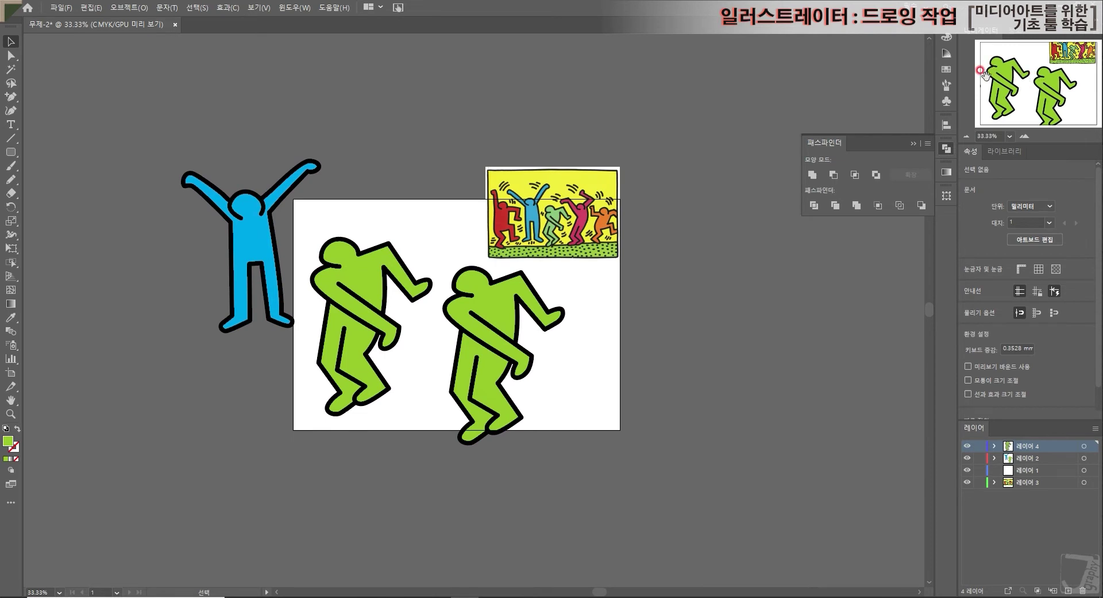
pyautogui.hotkey('ctrl', '=')
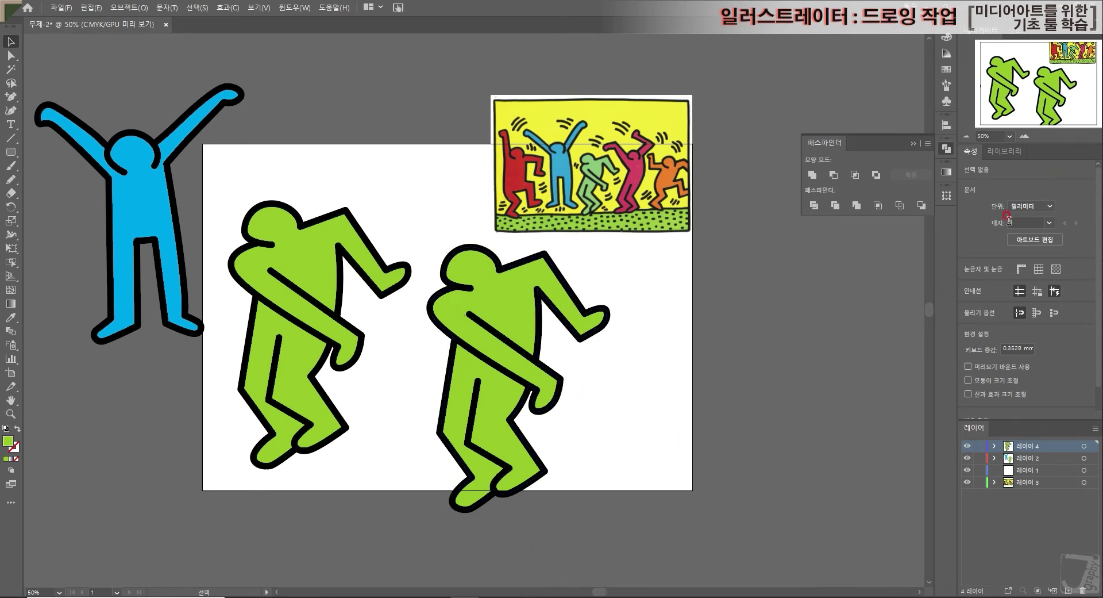
pyautogui.moveTo(559, 379); pyautogui.dragTo(442, 190)
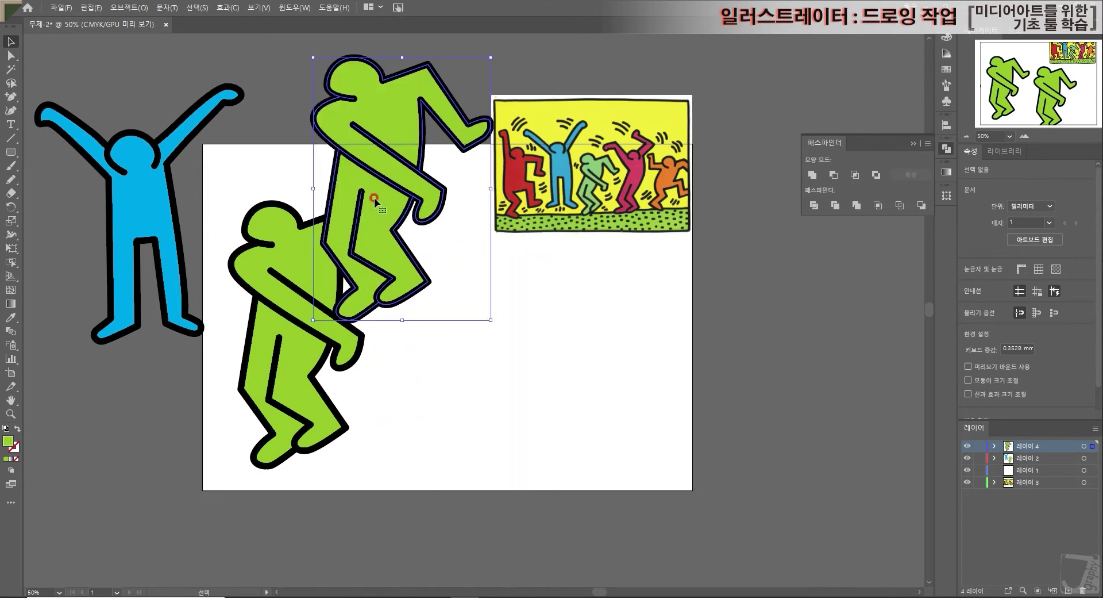
pyautogui.moveTo(374, 197); pyautogui.dragTo(187, 445)
pyautogui.moveTo(379, 177); pyautogui.dragTo(320, 177)
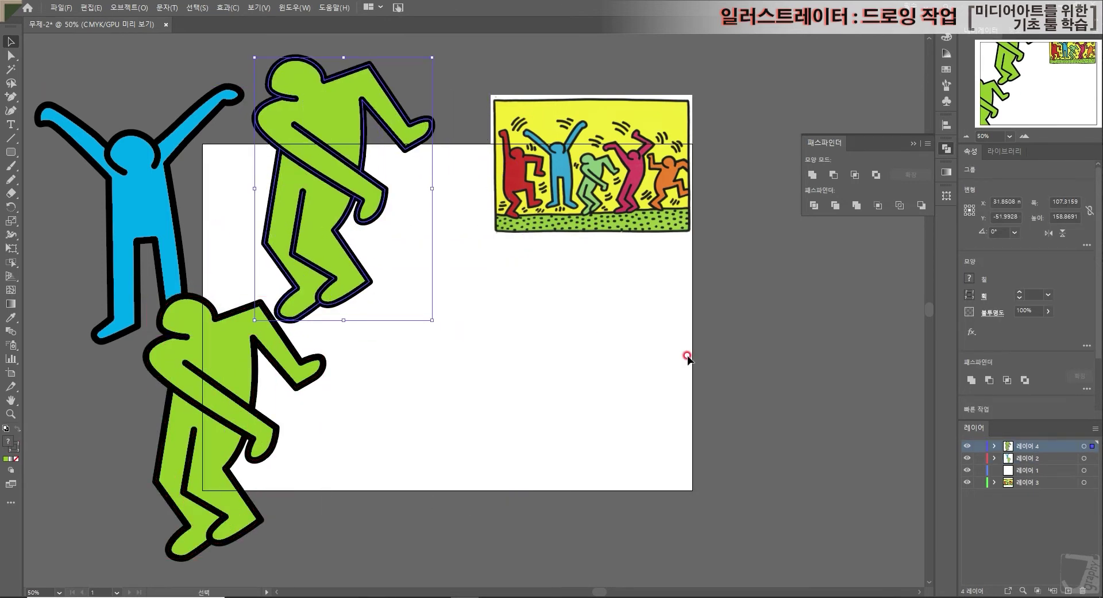
pyautogui.click(577, 320)
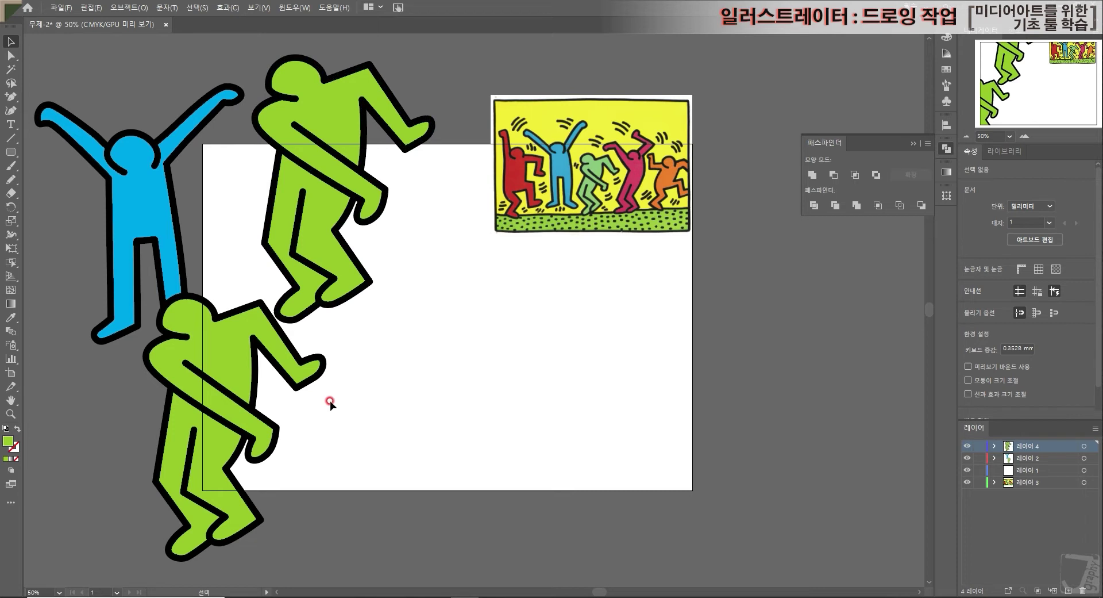
# - Draw a closed, curved eye shape about 98 mm wide and 34 mm high with the Pen tool, using no fill and a 1 pt black stroke
pyautogui.click(10, 97)
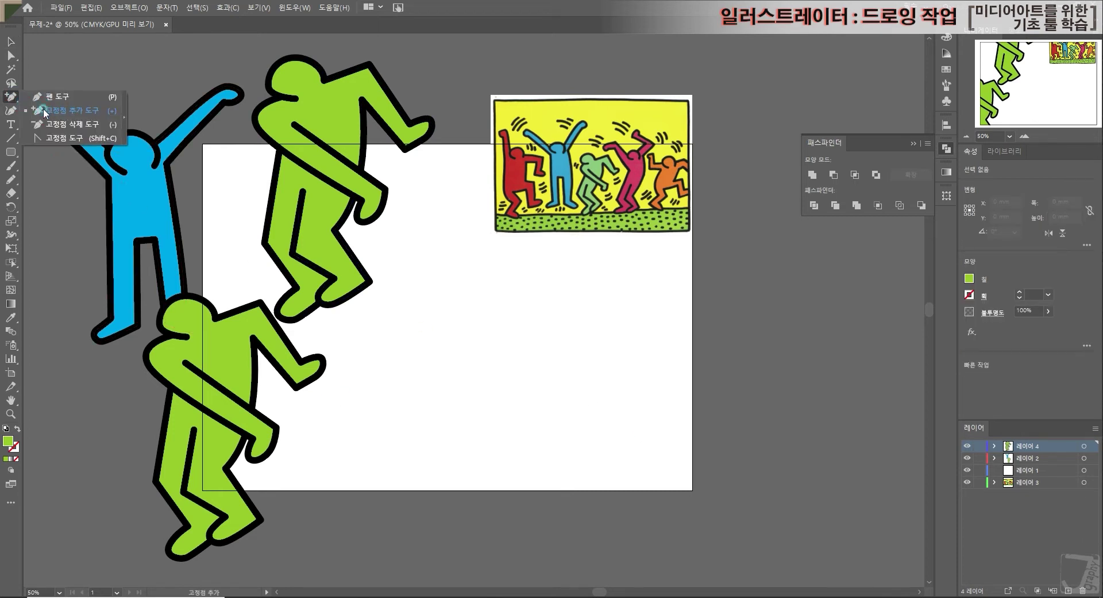
pyautogui.click(50, 96)
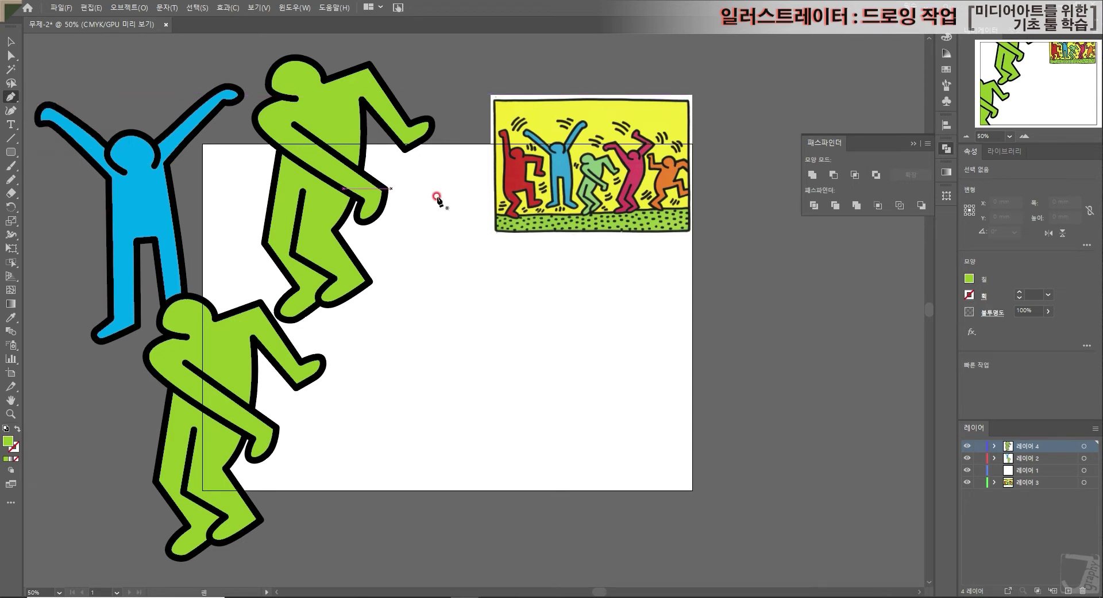
pyautogui.click(968, 280)
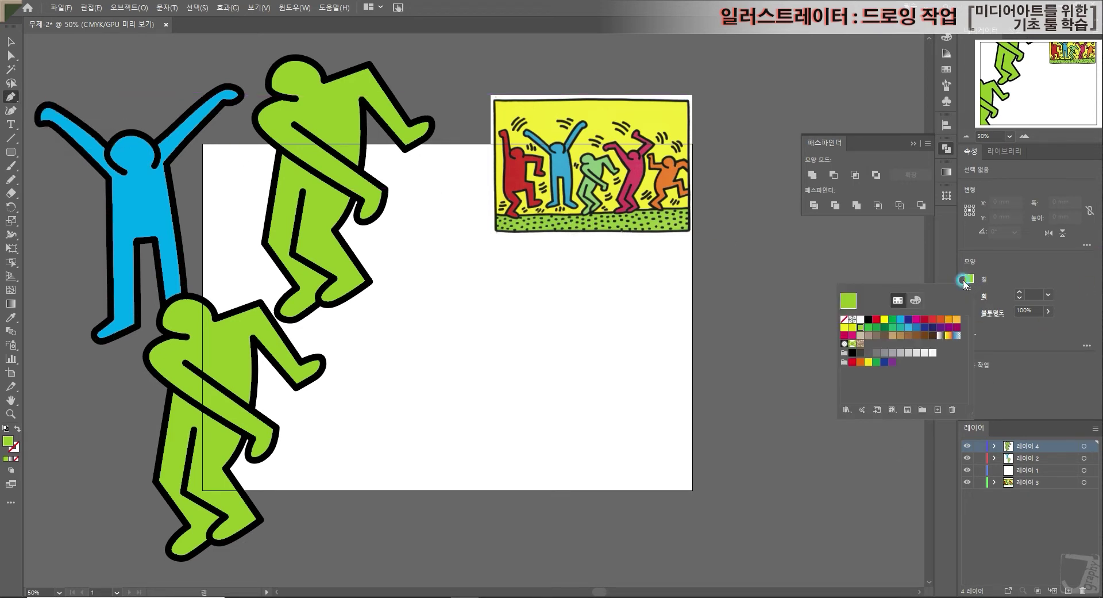
pyautogui.click(868, 319)
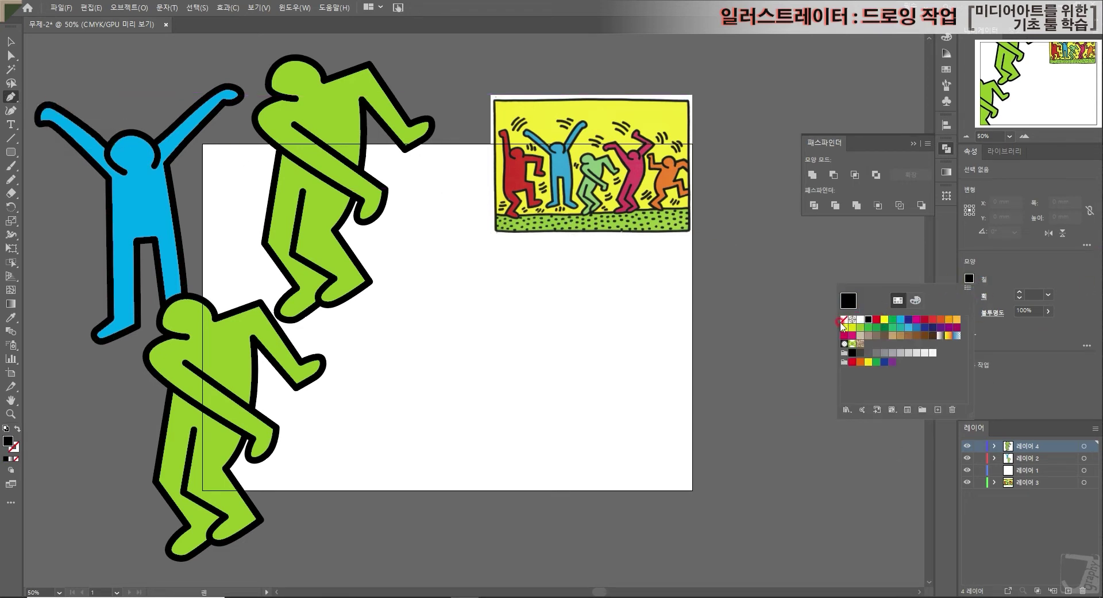
pyautogui.click(844, 319)
pyautogui.click(981, 295)
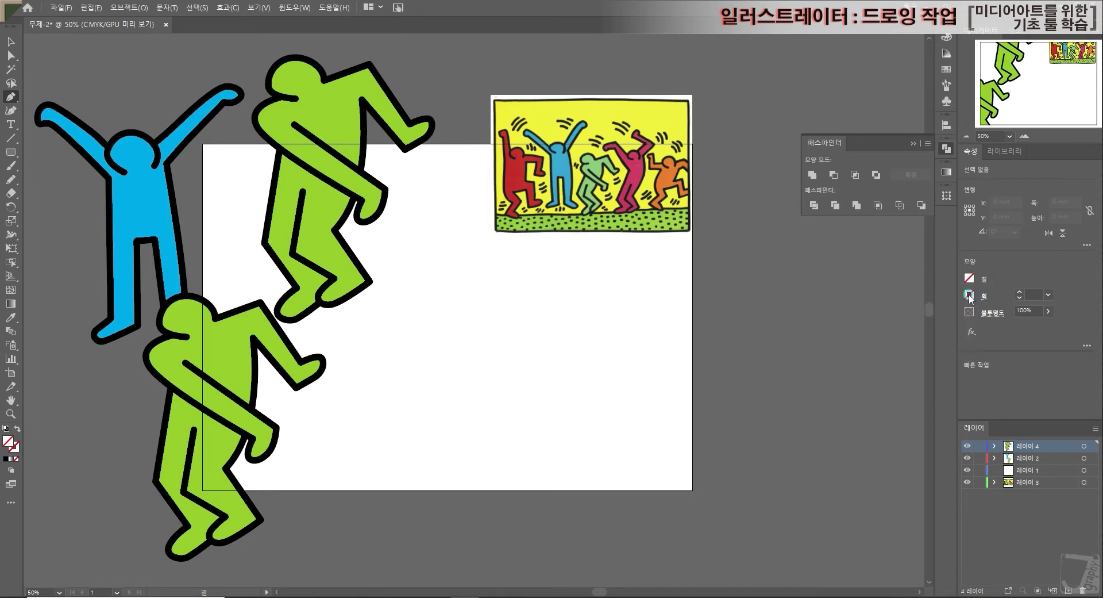
pyautogui.click(463, 352)
pyautogui.click(455, 350)
pyautogui.moveTo(618, 341); pyautogui.dragTo(715, 415)
pyautogui.moveTo(618, 341); pyautogui.dragTo(617, 342)
pyautogui.moveTo(456, 351); pyautogui.dragTo(387, 309)
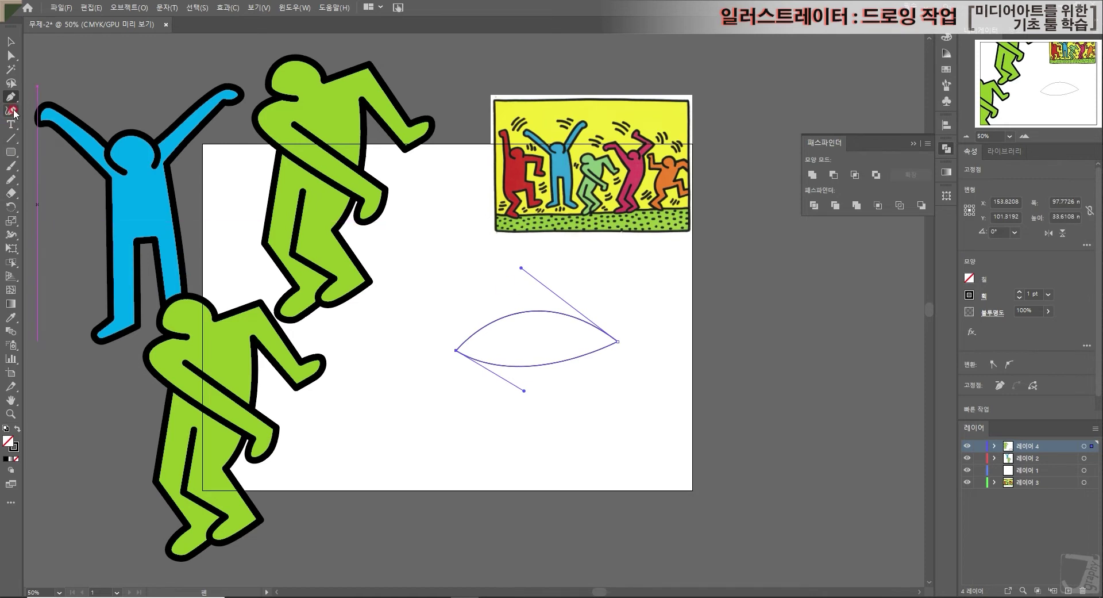
# - Draw an ellipse about 41 by 39 mm over the middle of the eye shape and fill it with black as the pupil
pyautogui.click(11, 153)
pyautogui.moveTo(10, 158); pyautogui.dragTo(49, 178)
pyautogui.moveTo(503, 304); pyautogui.dragTo(544, 358)
pyautogui.click(10, 41)
pyautogui.click(552, 360)
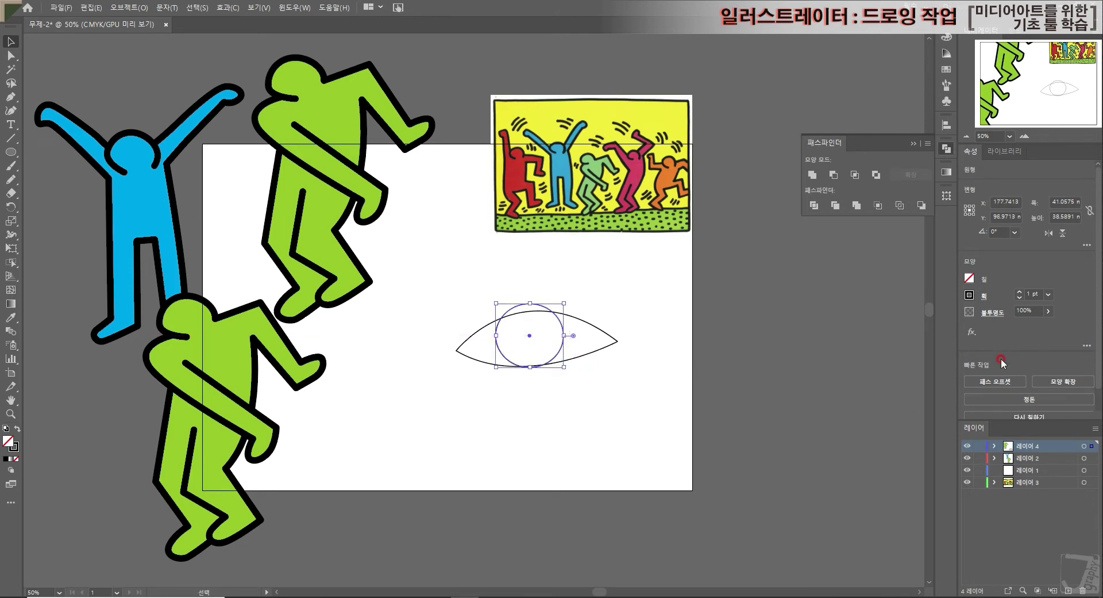
pyautogui.click(964, 280)
pyautogui.click(868, 318)
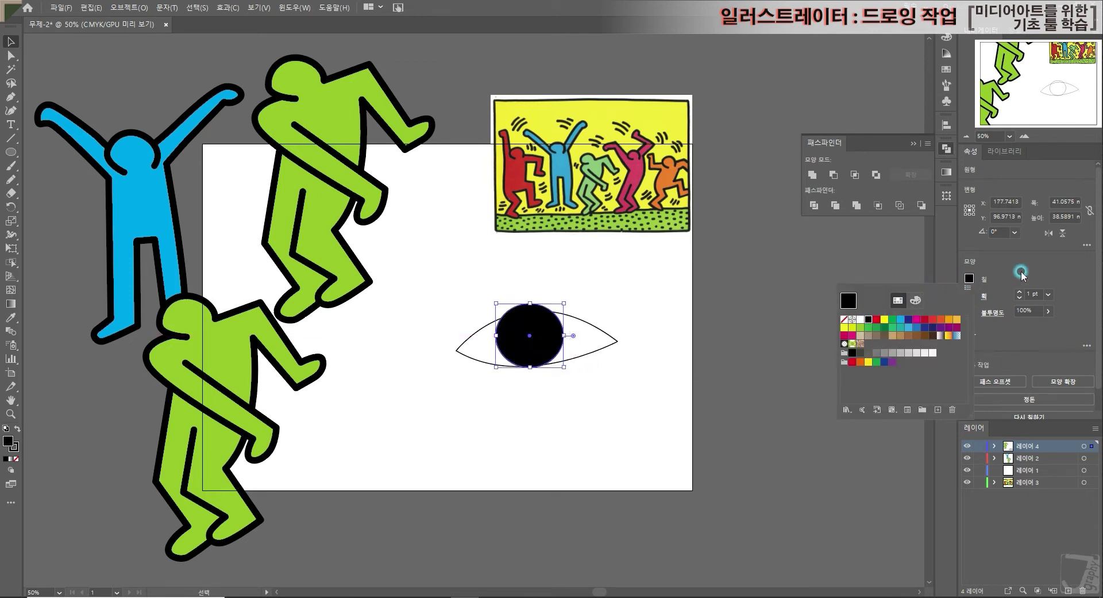
pyautogui.click(598, 352)
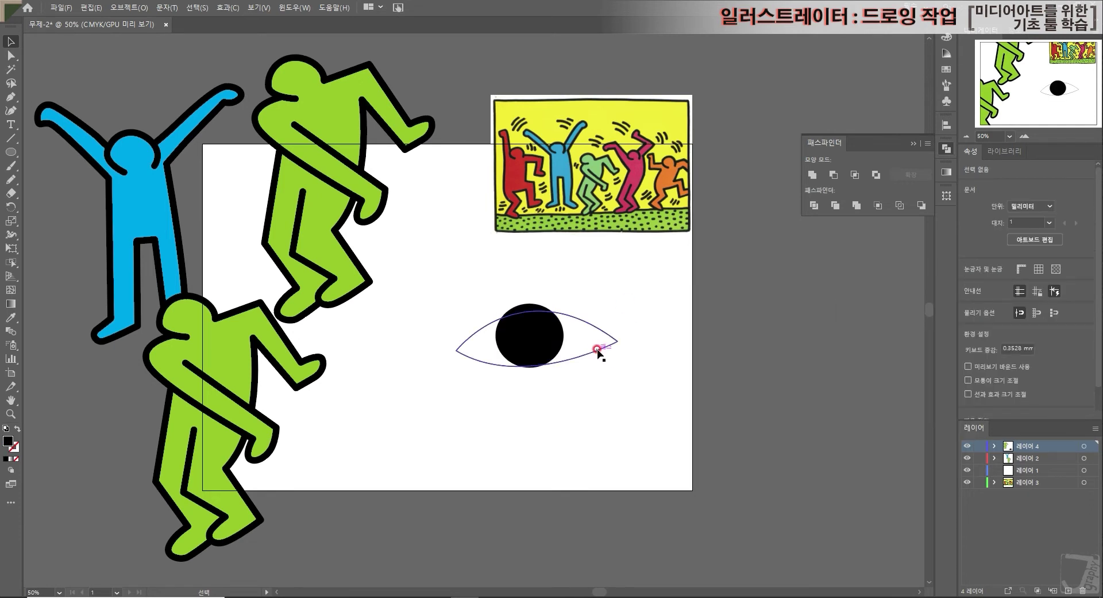
# - Copy the eye outline and paste the duplicate in place in front of the black pupil
pyautogui.click(502, 347)
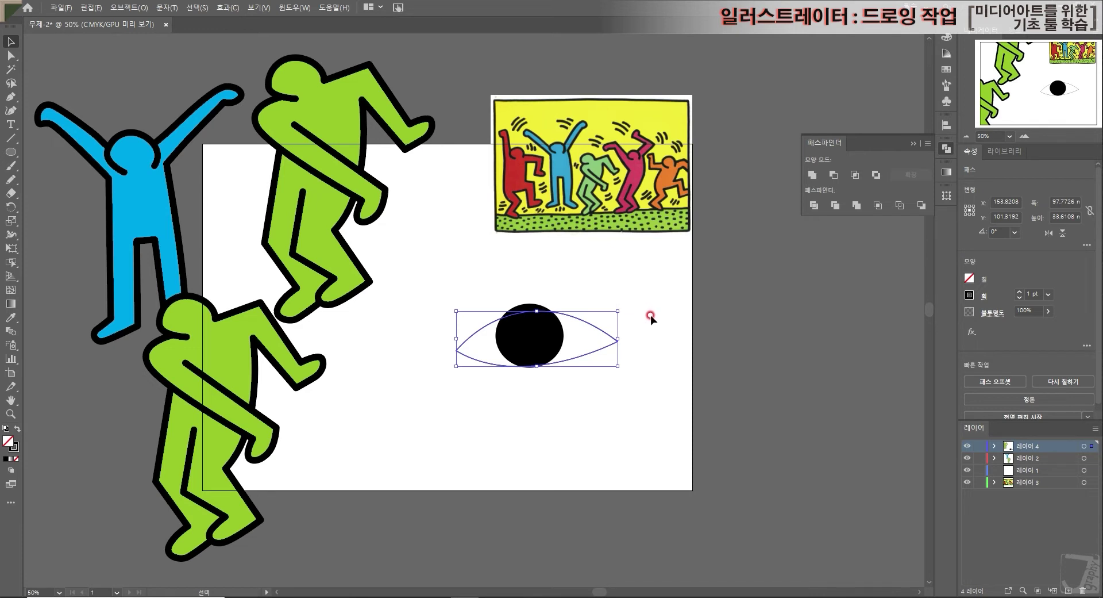
pyautogui.click(668, 413)
pyautogui.click(602, 347)
pyautogui.press('ctrl')
pyautogui.press('ctrl')
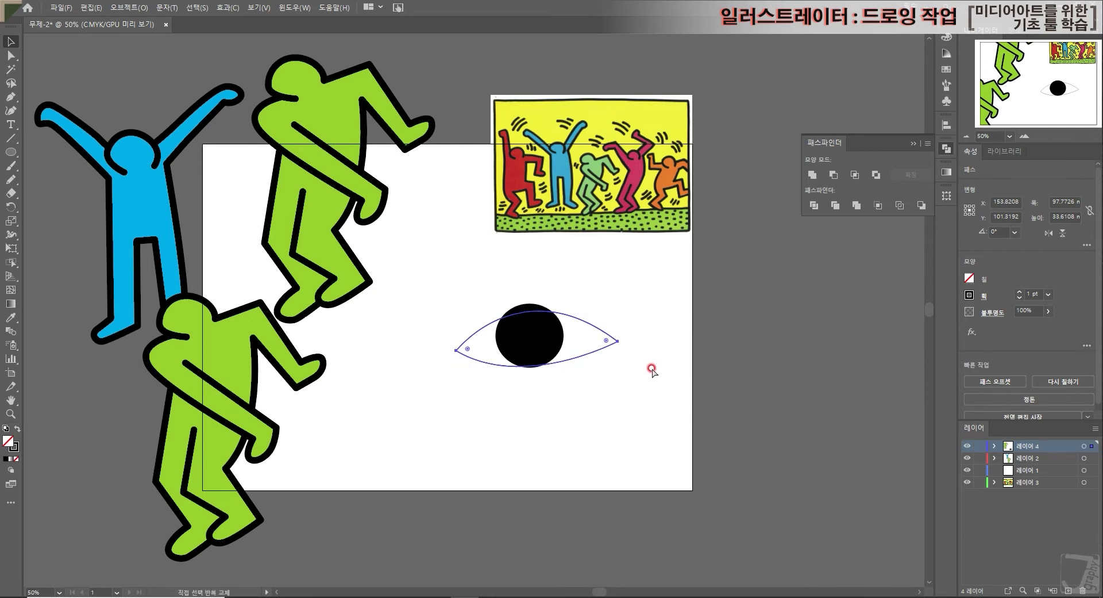
pyautogui.press('ctrl')
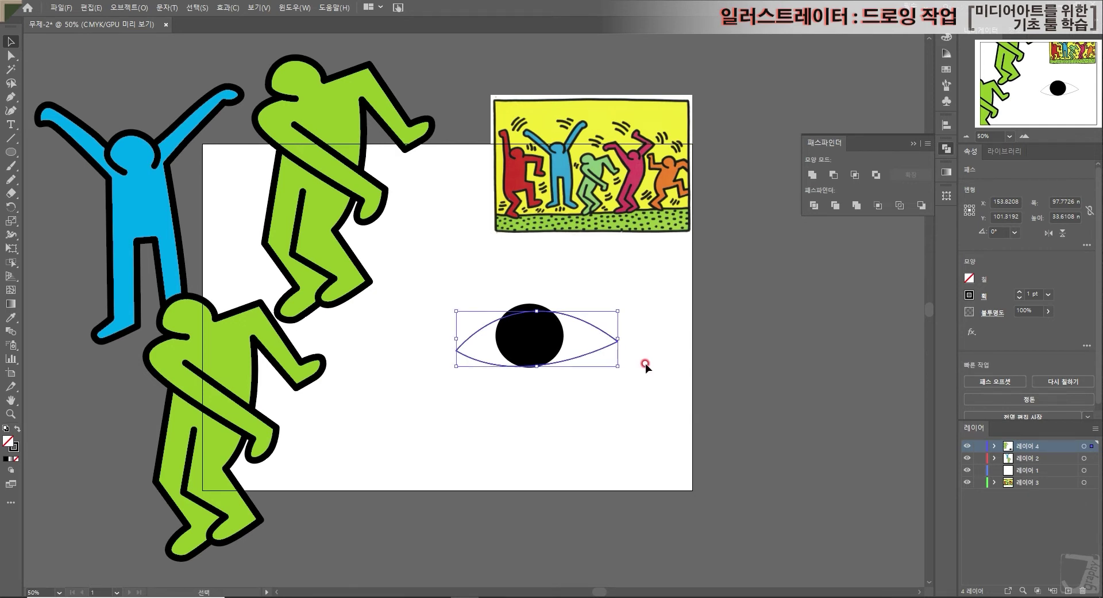
# - Fill the front eye copy with bright red and set its stroke to none
pyautogui.click(969, 278)
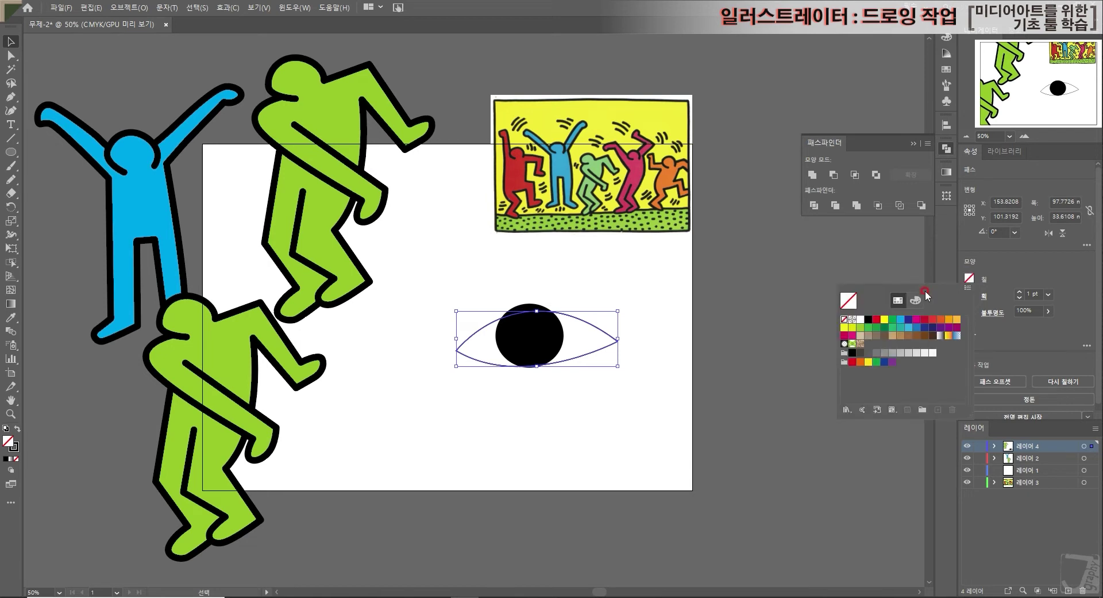
pyautogui.click(924, 321)
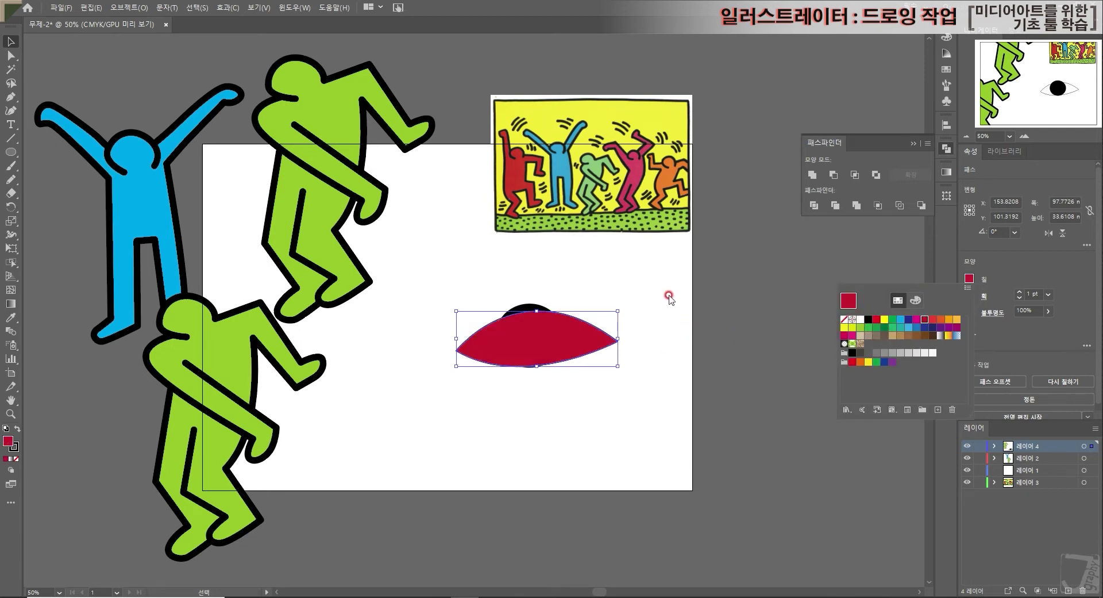
pyautogui.click(876, 319)
pyautogui.click(997, 291)
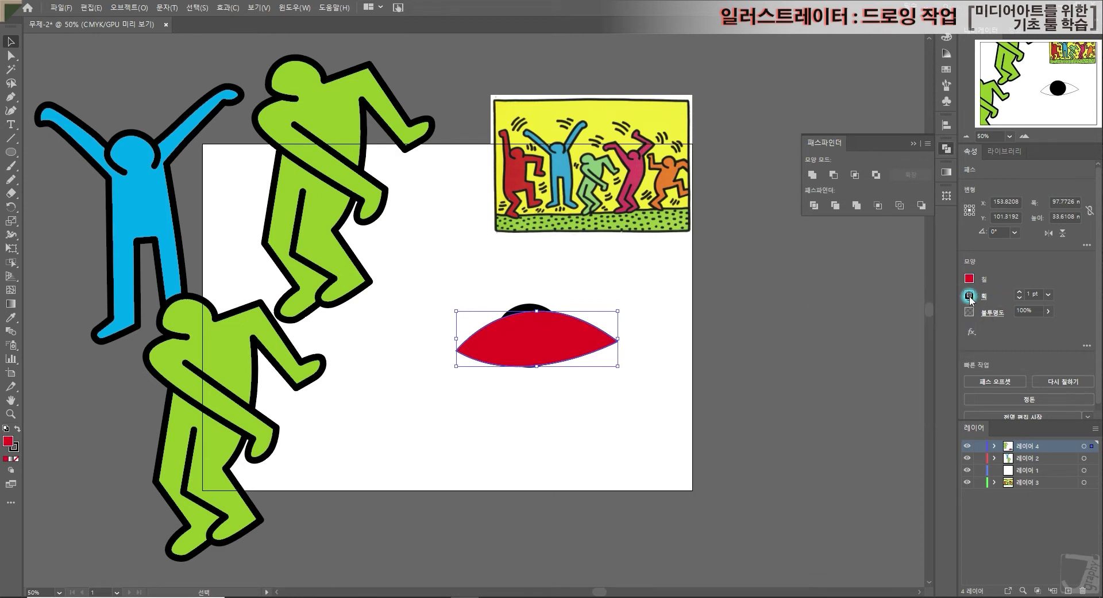
pyautogui.click(970, 294)
pyautogui.click(844, 335)
pyautogui.click(750, 275)
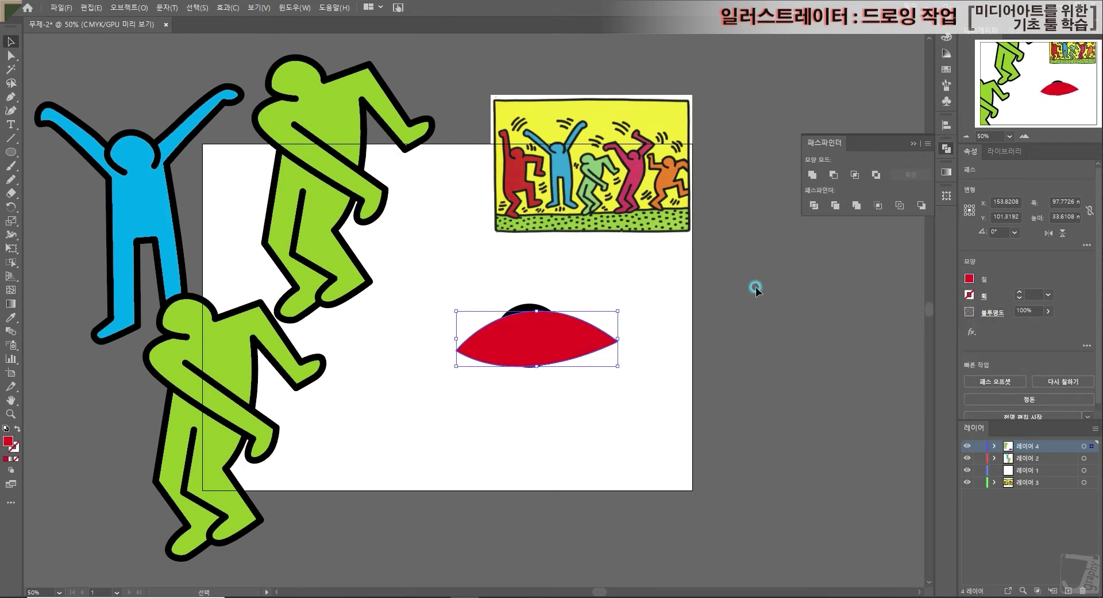
pyautogui.click(713, 377)
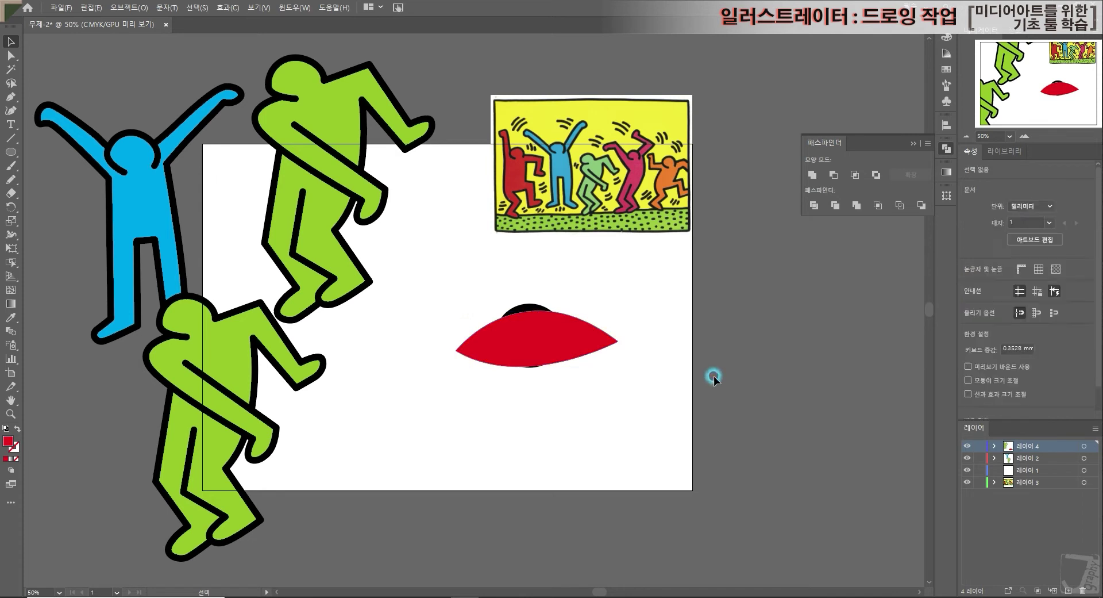
# - Make a clipping mask from the red eye shape and the black circle so the pupil is cropped to the eye
pyautogui.click(565, 337)
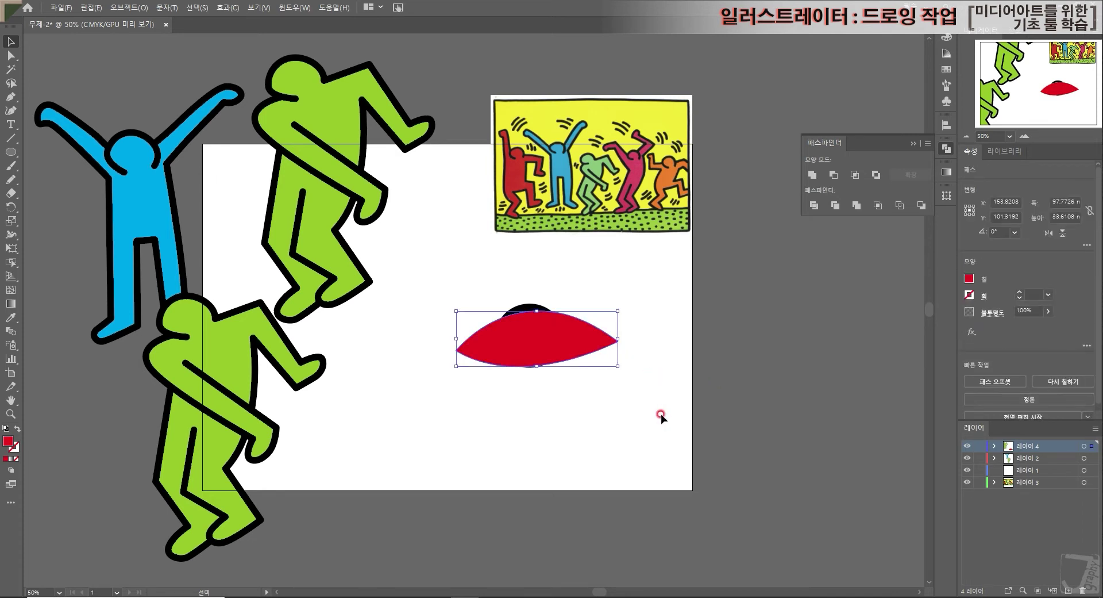
pyautogui.click(529, 307)
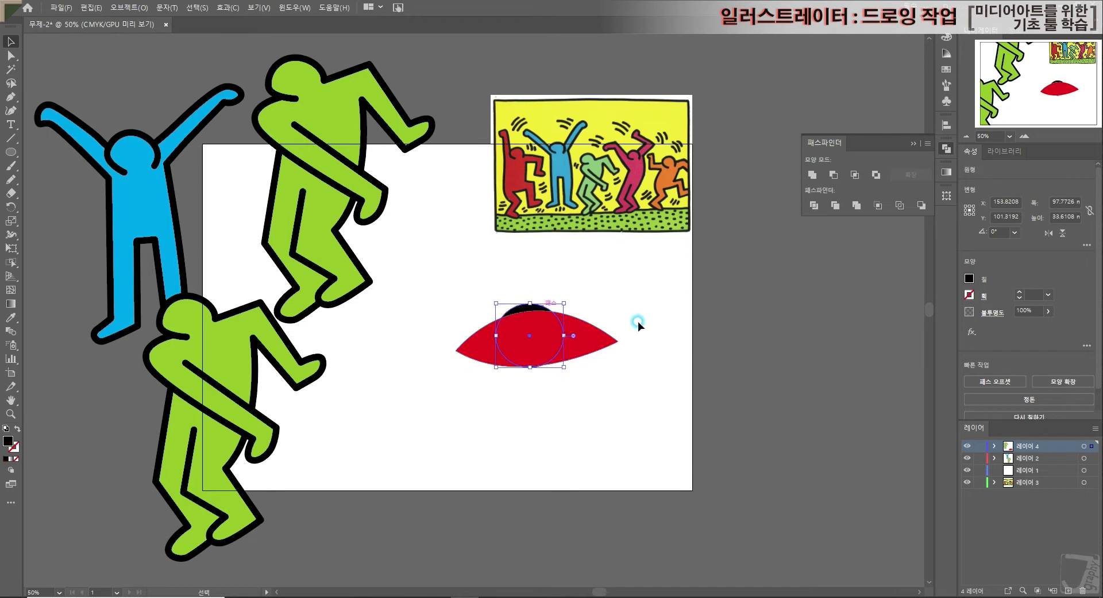
pyautogui.click(682, 342)
pyautogui.click(595, 339)
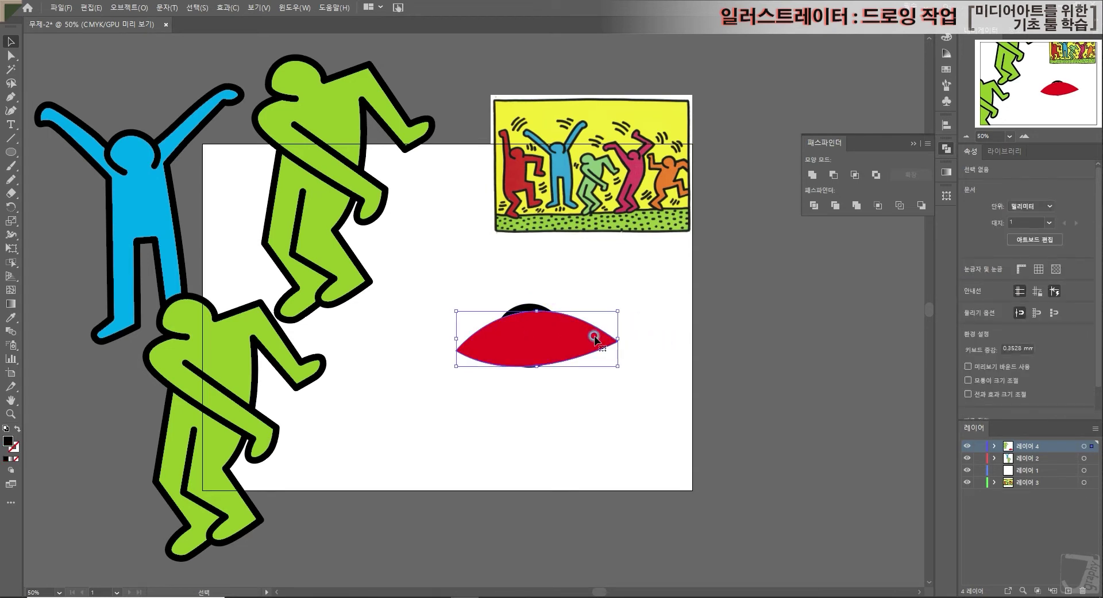
pyautogui.keyDown('shift'); pyautogui.click(535, 305); pyautogui.keyUp('shift')
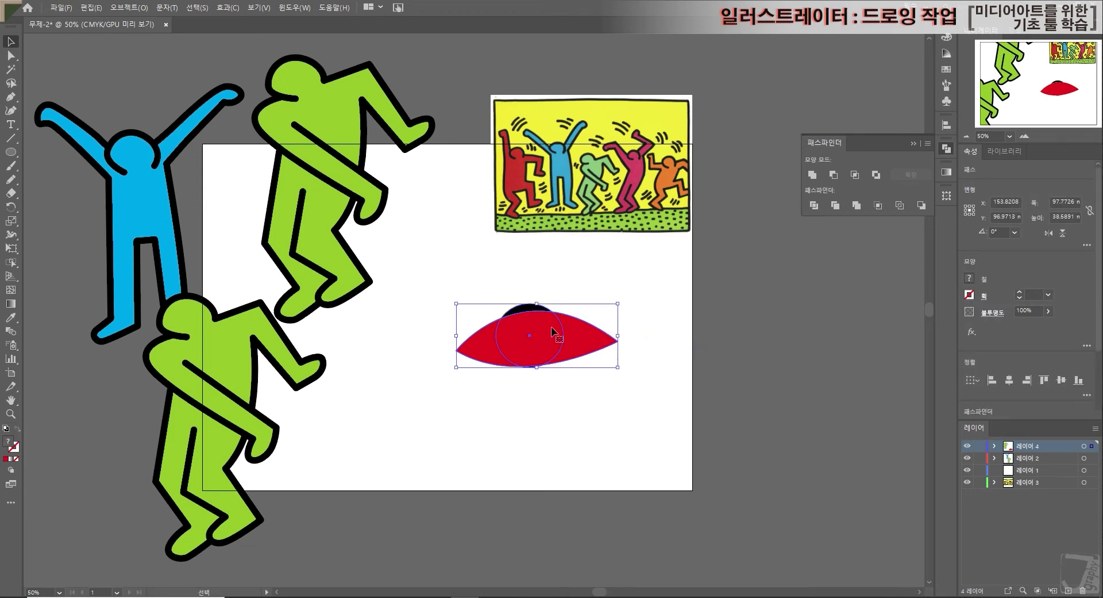
pyautogui.rightClick(574, 336)
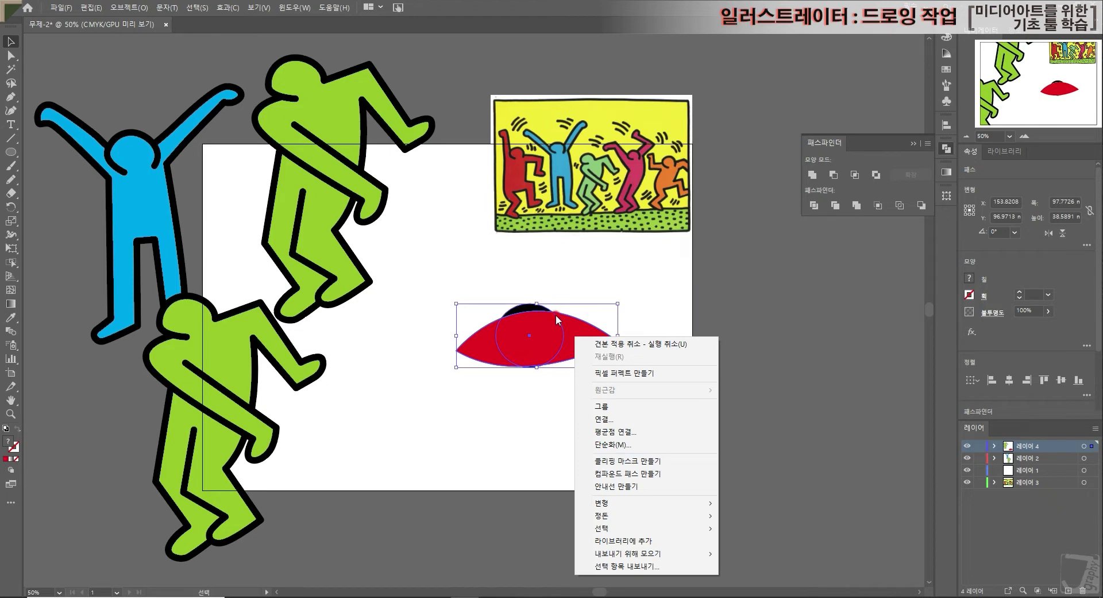
pyautogui.click(634, 464)
pyautogui.click(523, 385)
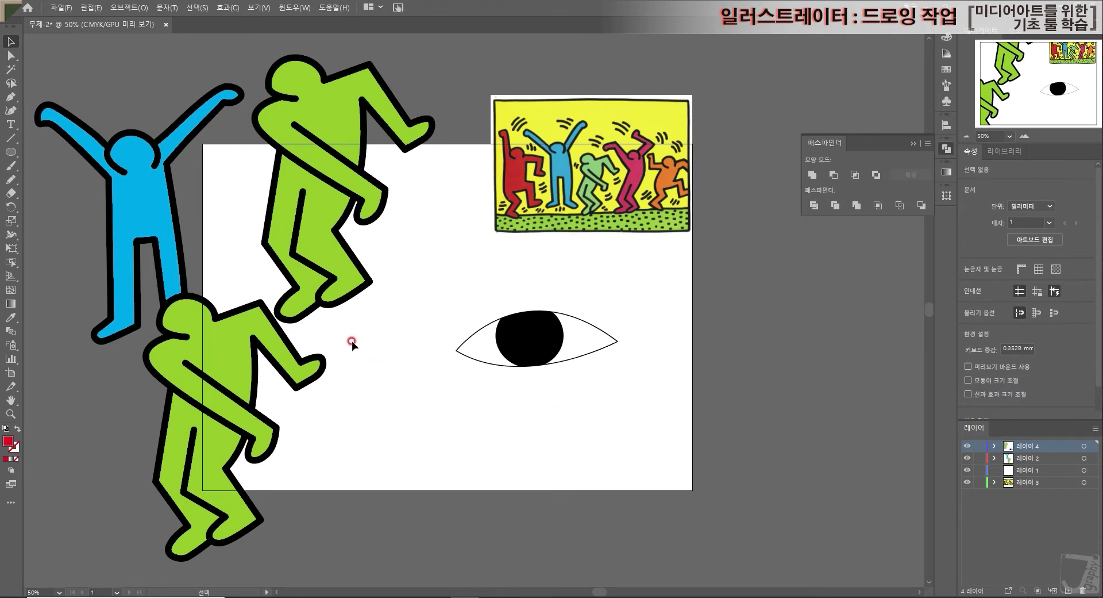
# - Expand 레이어 4 and its clip group to examine the mask path and the black circle inside
pyautogui.click(993, 445)
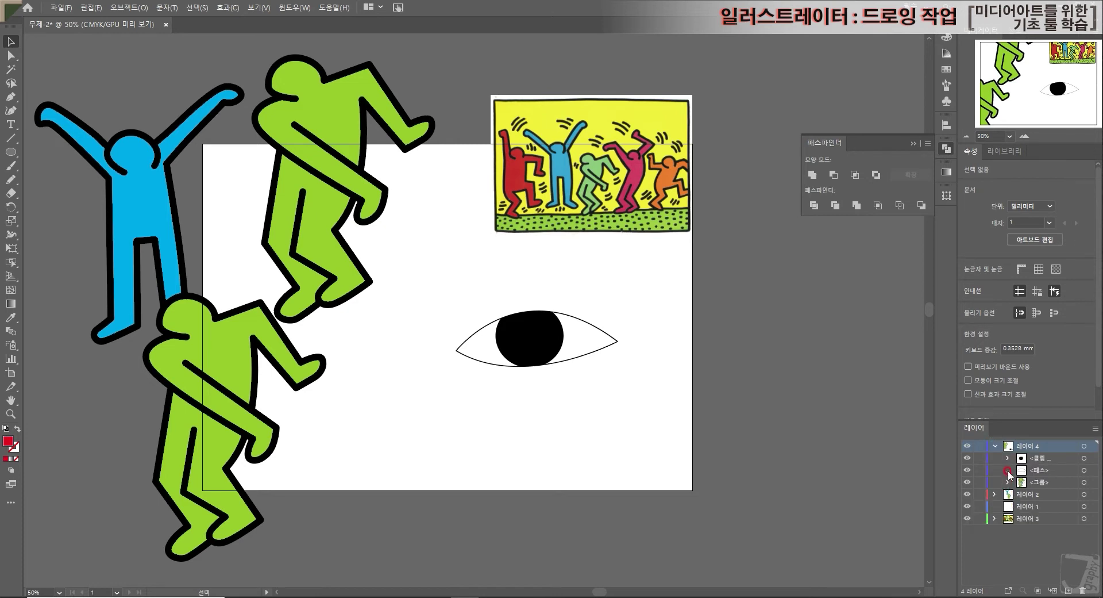
pyautogui.click(1009, 458)
pyautogui.click(1037, 470)
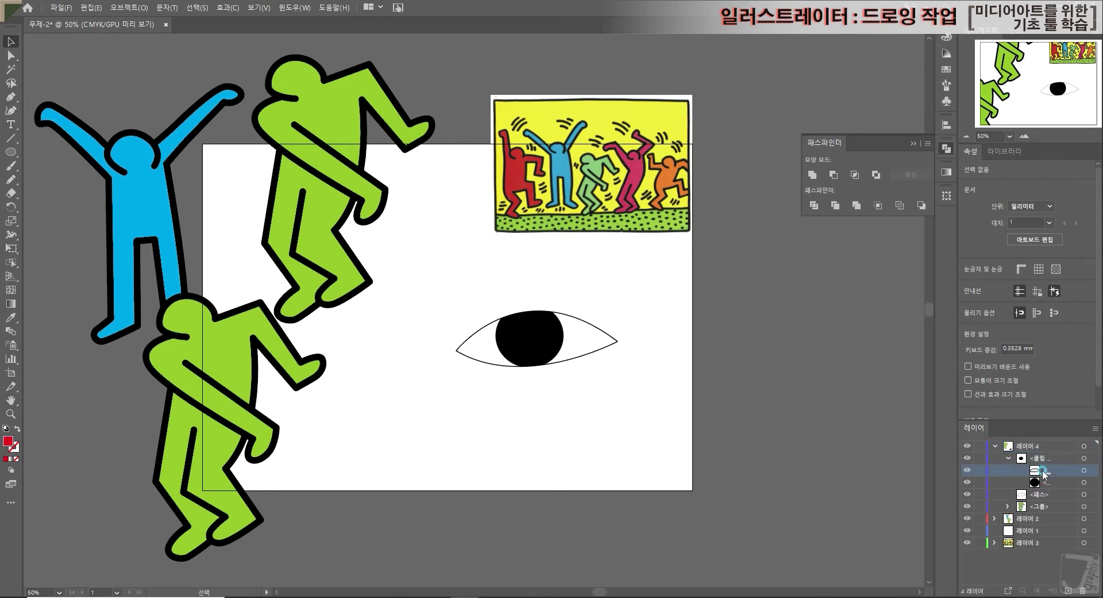
pyautogui.click(1038, 482)
pyautogui.moveTo(1039, 484); pyautogui.dragTo(1038, 474)
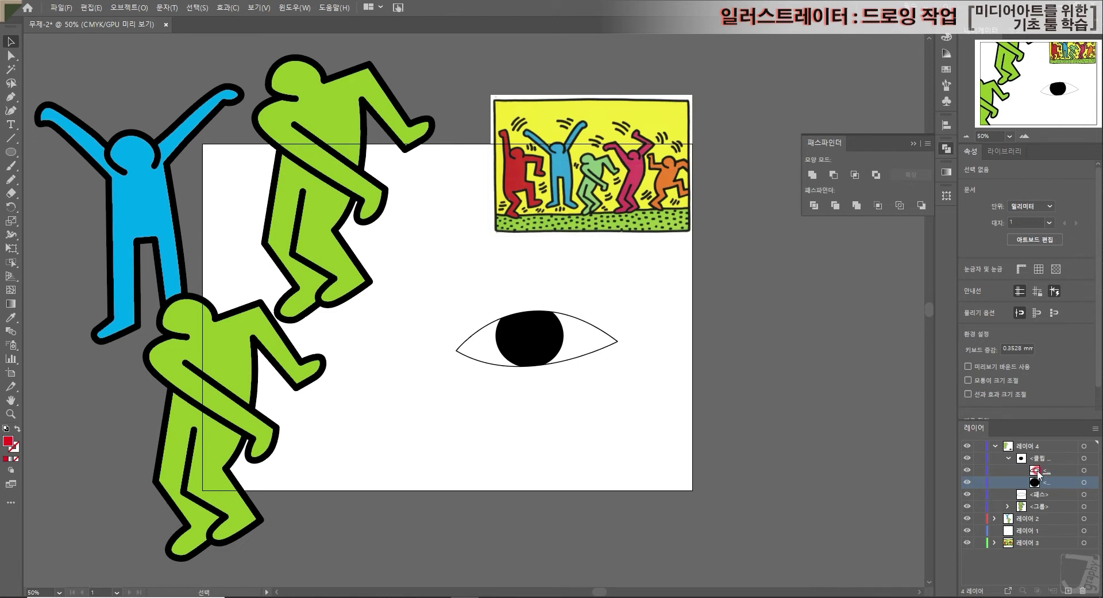
# - Move the stroked eye outline path above the clip group in 레이어 4 and select it
pyautogui.click(1023, 498)
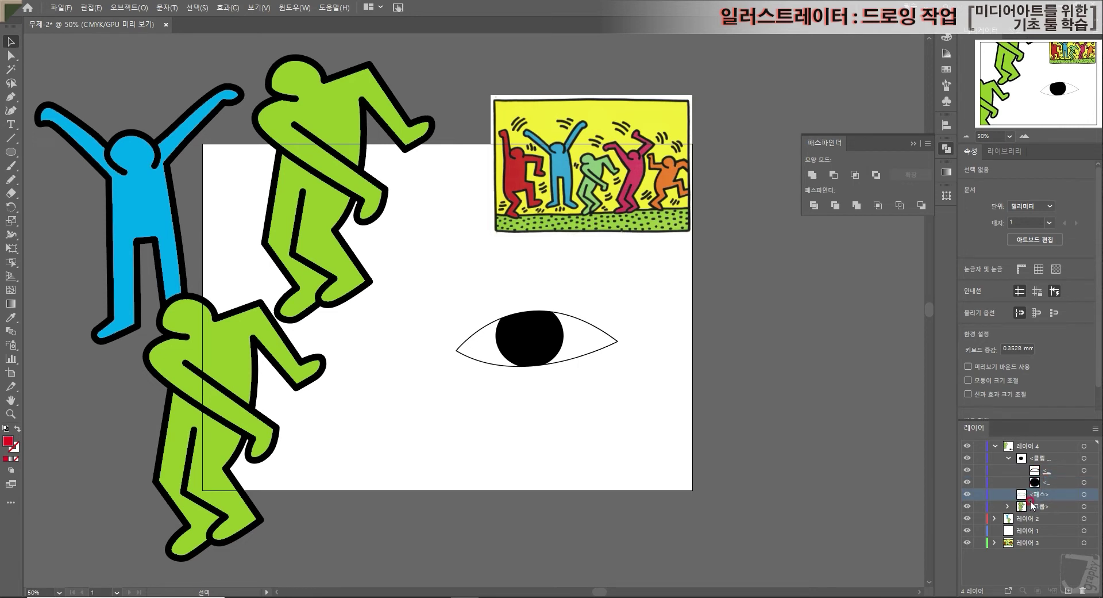
pyautogui.moveTo(1038, 497); pyautogui.dragTo(1037, 452)
pyautogui.click(620, 341)
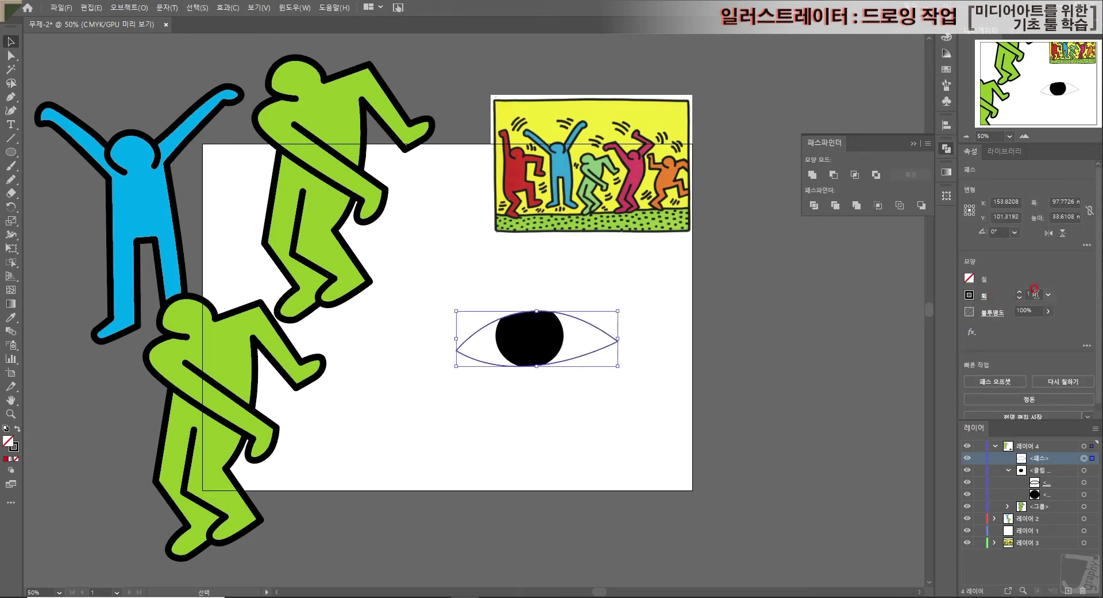
# - Thicken the stroke of the eye outline and deselect it
pyautogui.click(1020, 292)
pyautogui.click(1019, 292)
pyautogui.click(1019, 292)
pyautogui.click(1019, 292)
pyautogui.click(739, 354)
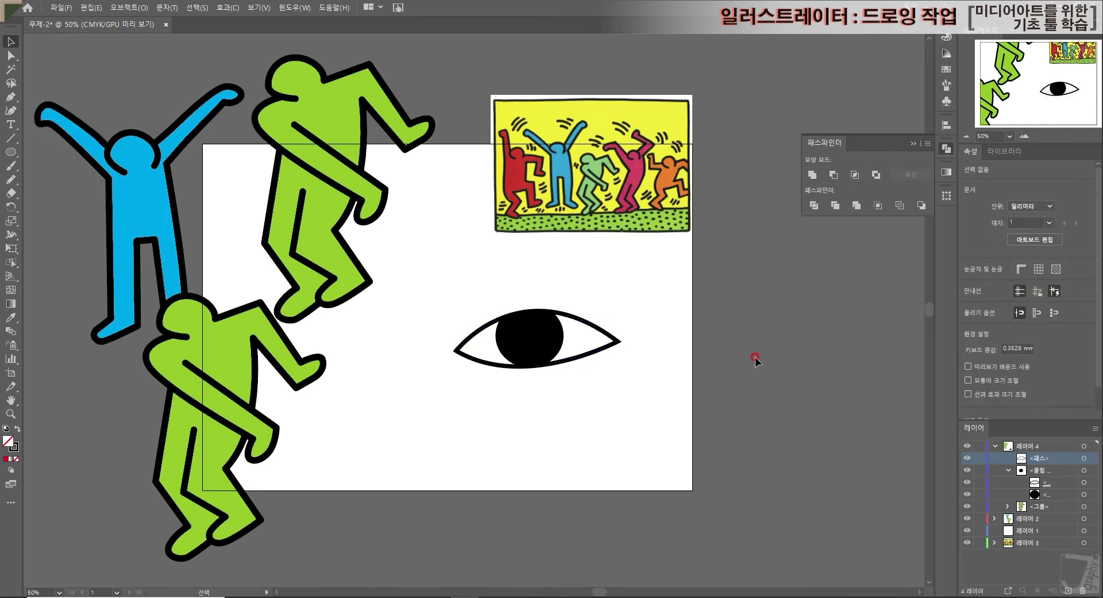
# - Group the eye outline with its clipped pupil, shrink the group and place it on the lower green figure's head
pyautogui.moveTo(643, 422); pyautogui.dragTo(450, 262)
pyautogui.rightClick(536, 340)
pyautogui.click(600, 425)
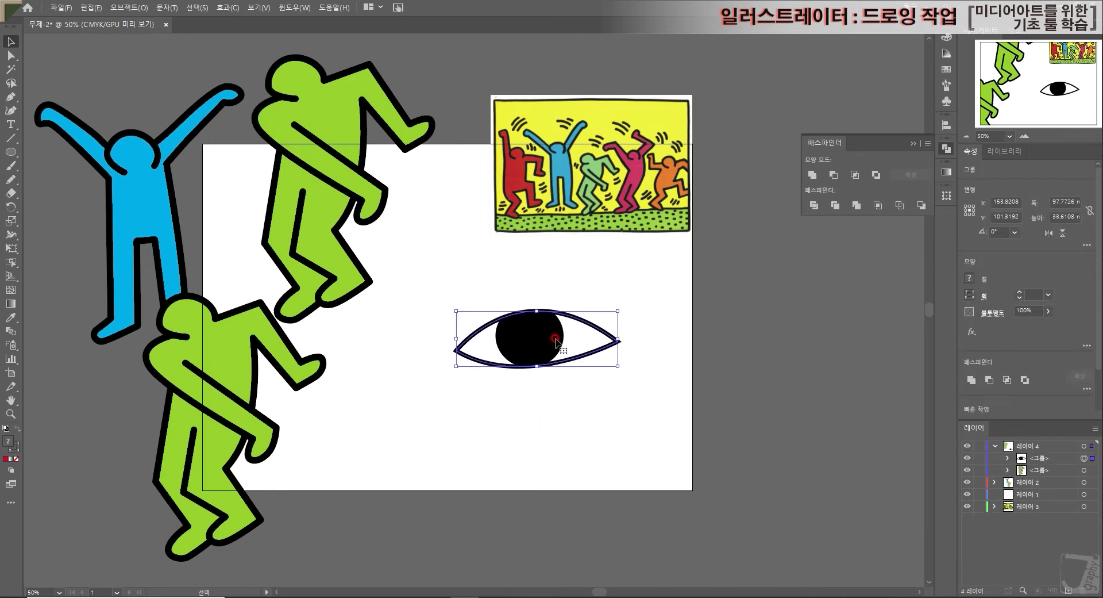
pyautogui.moveTo(609, 344); pyautogui.dragTo(193, 315)
# - Isolate the eye group, thin its outline's stroke to suit the smaller size, and exit isolation mode
pyautogui.doubleClick(200, 319)
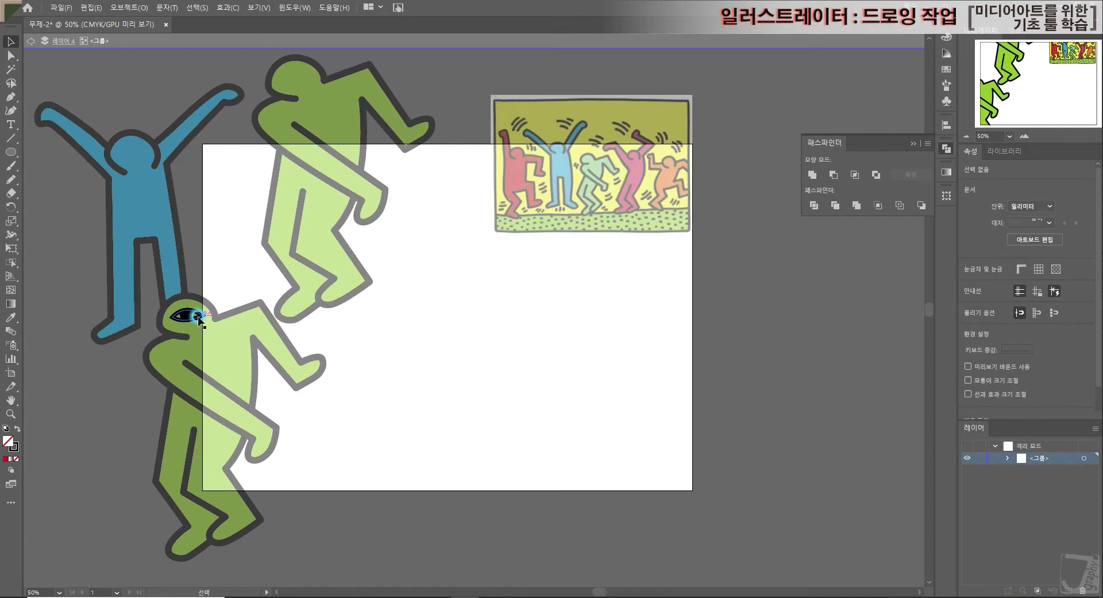
pyautogui.click(203, 320)
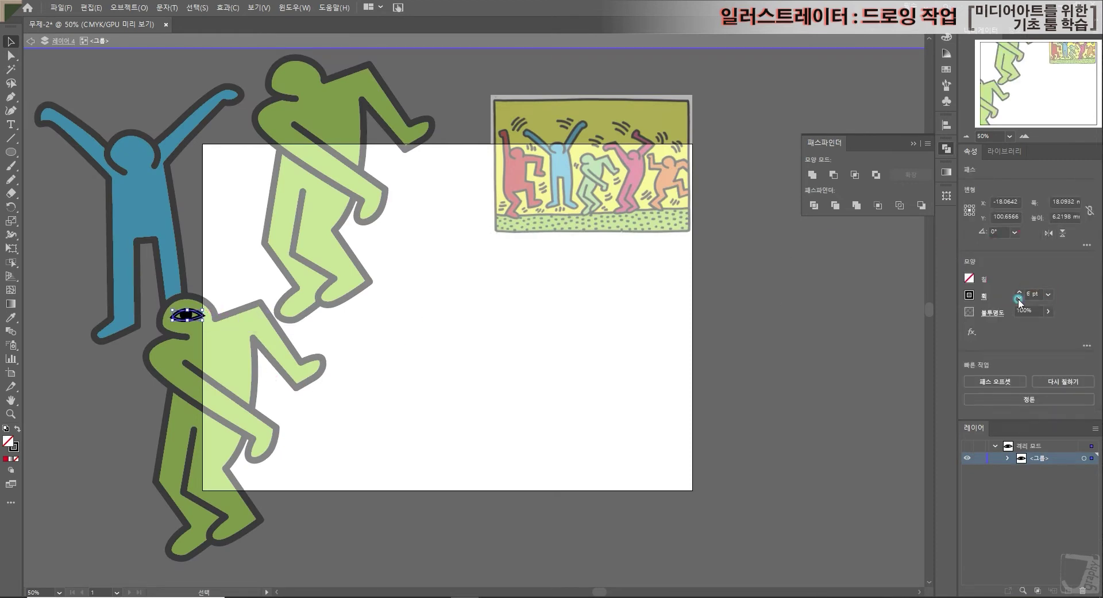
pyautogui.click(605, 305)
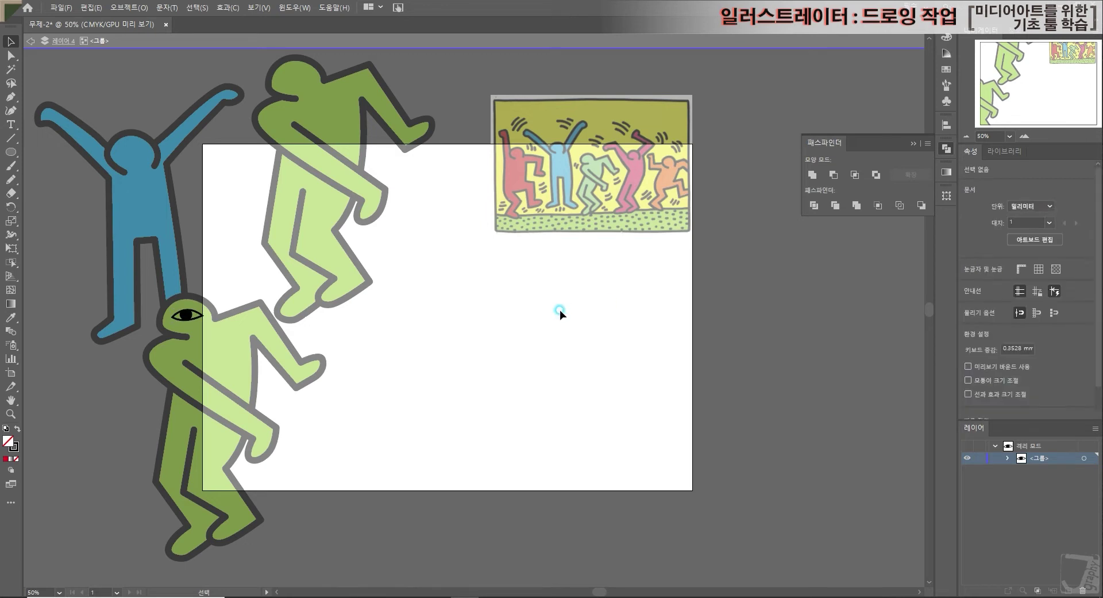
pyautogui.doubleClick(560, 309)
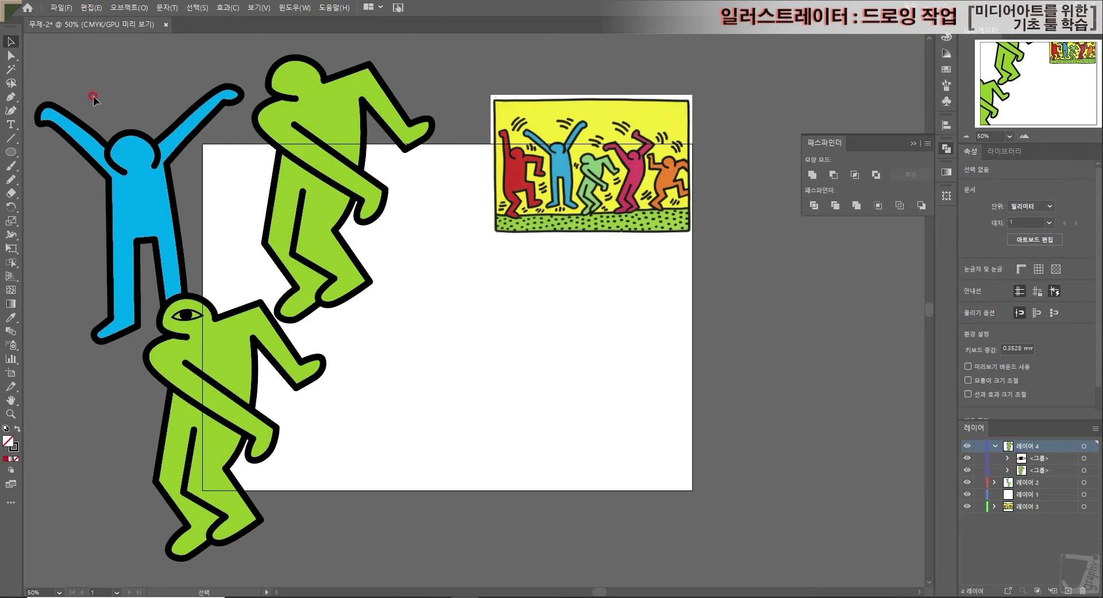
# - Create a new portrait A4 document measuring 210 x 297 mm
pyautogui.click(62, 9)
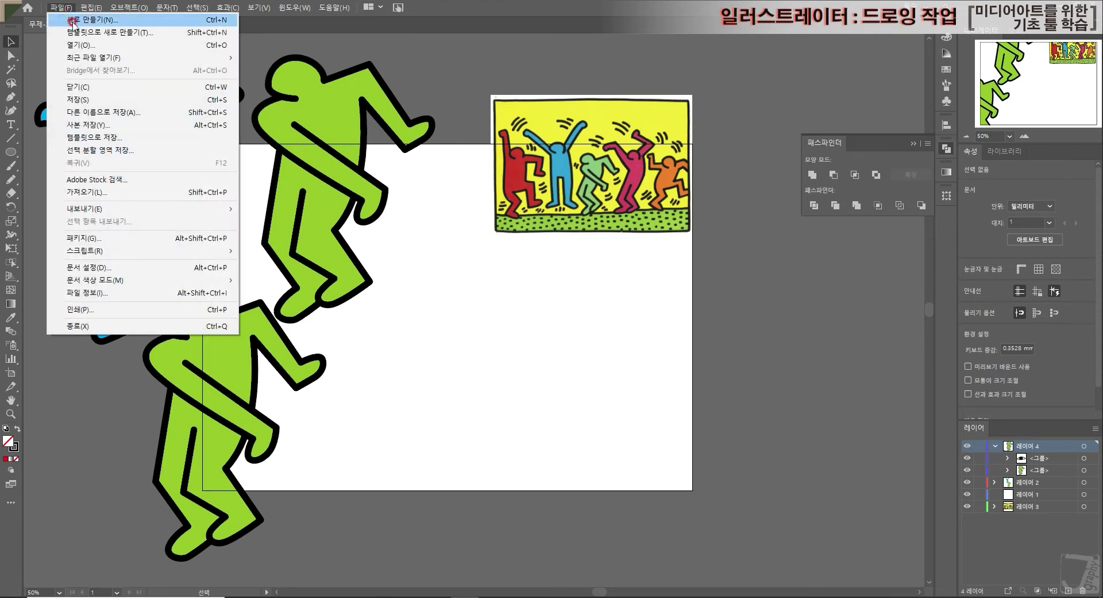
pyautogui.click(125, 39)
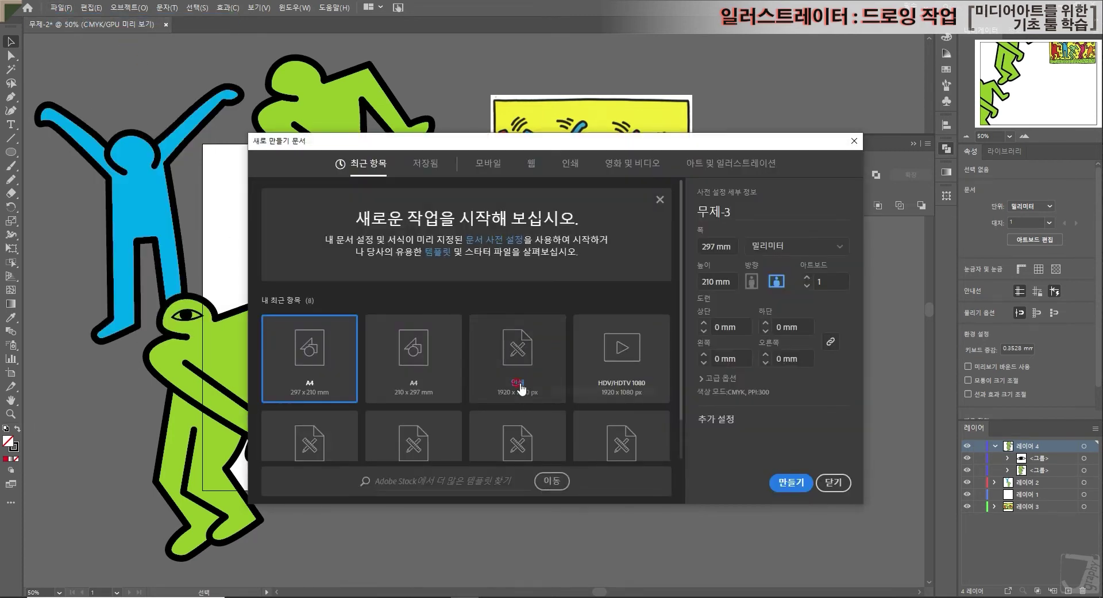
pyautogui.click(818, 485)
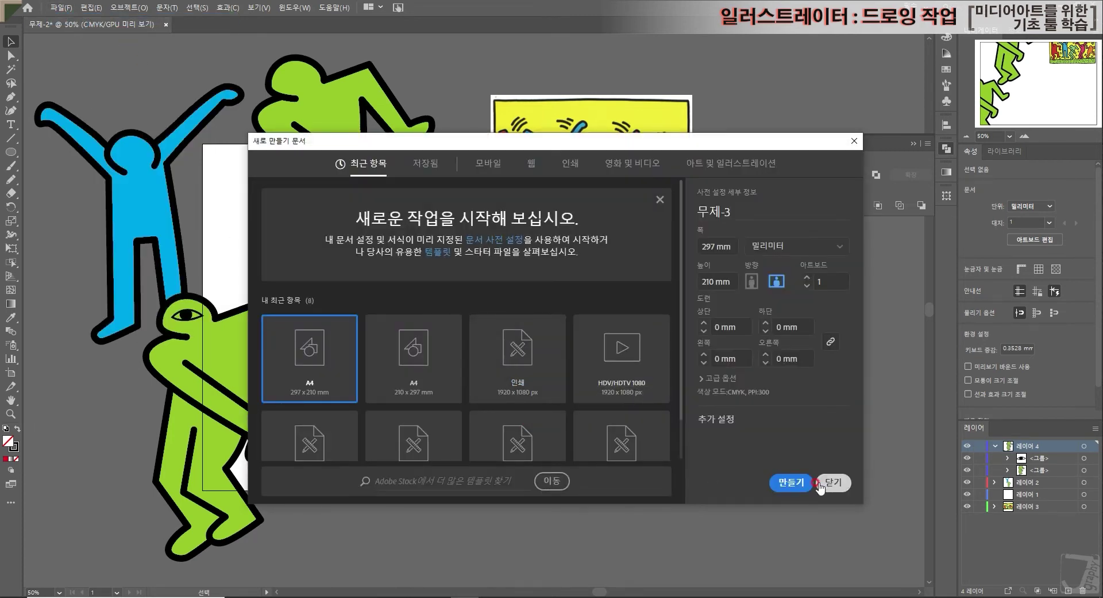
pyautogui.click(791, 482)
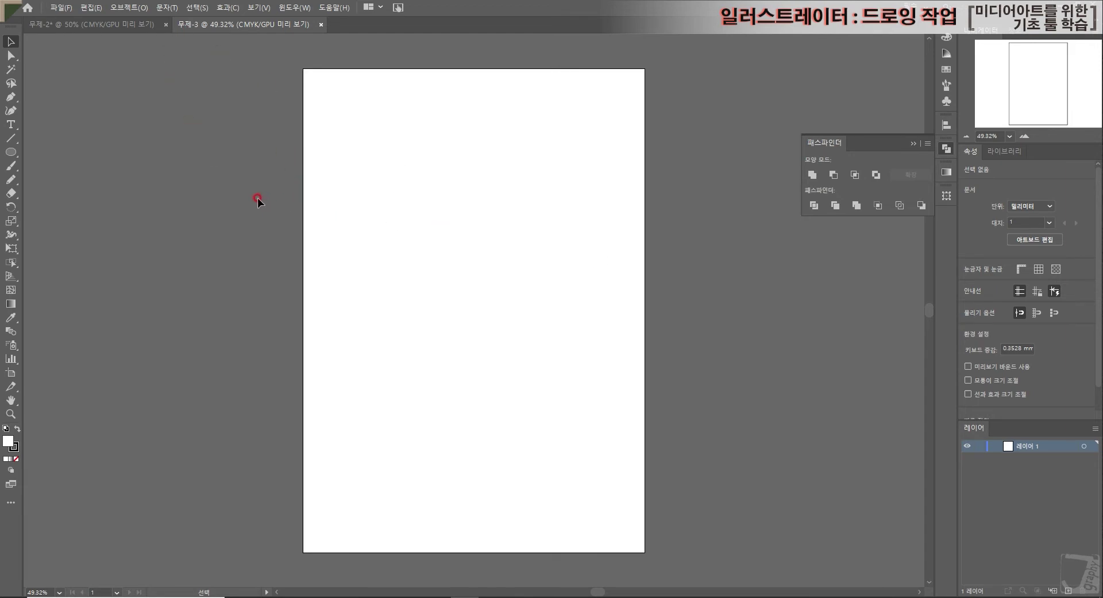
# - Place the photo 누드1.jpg as a linked file in the new document, overlapping the artboard's left edge
pyautogui.click(60, 7)
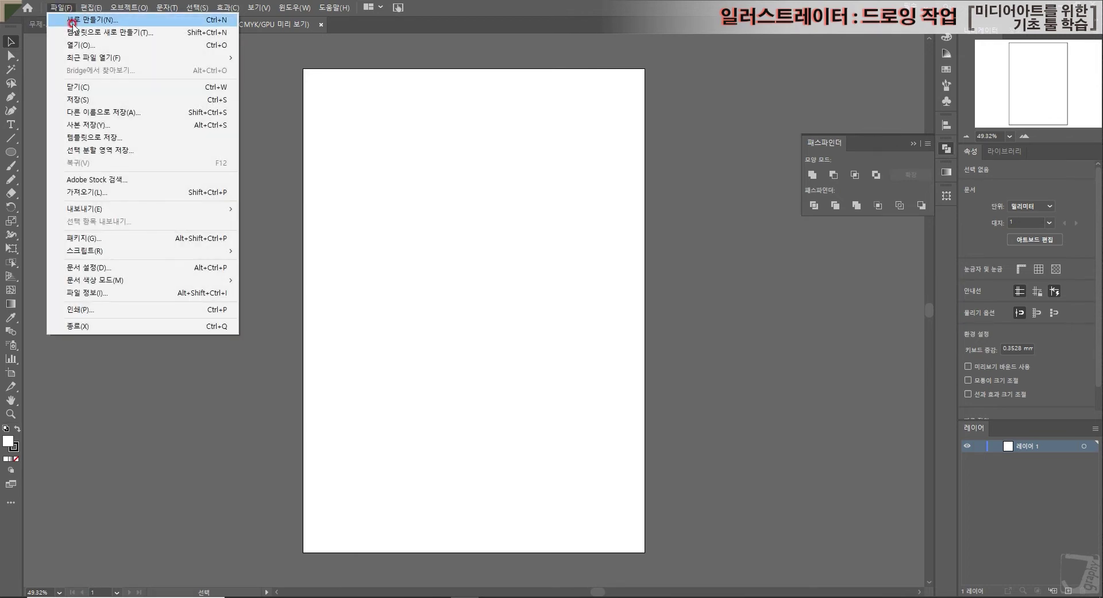
pyautogui.click(716, 315)
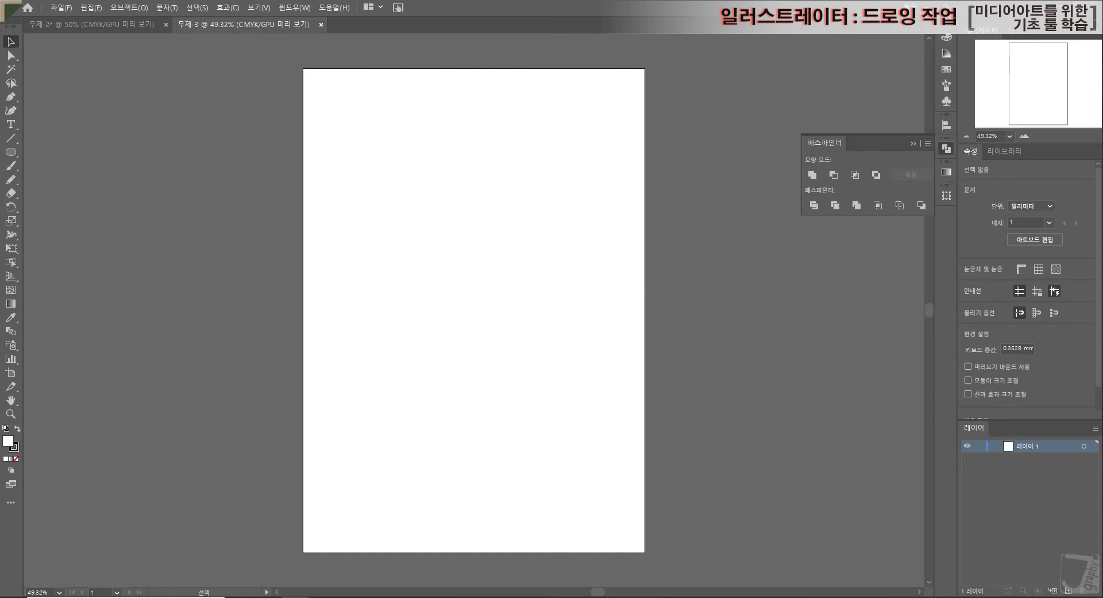
pyautogui.click(566, 290)
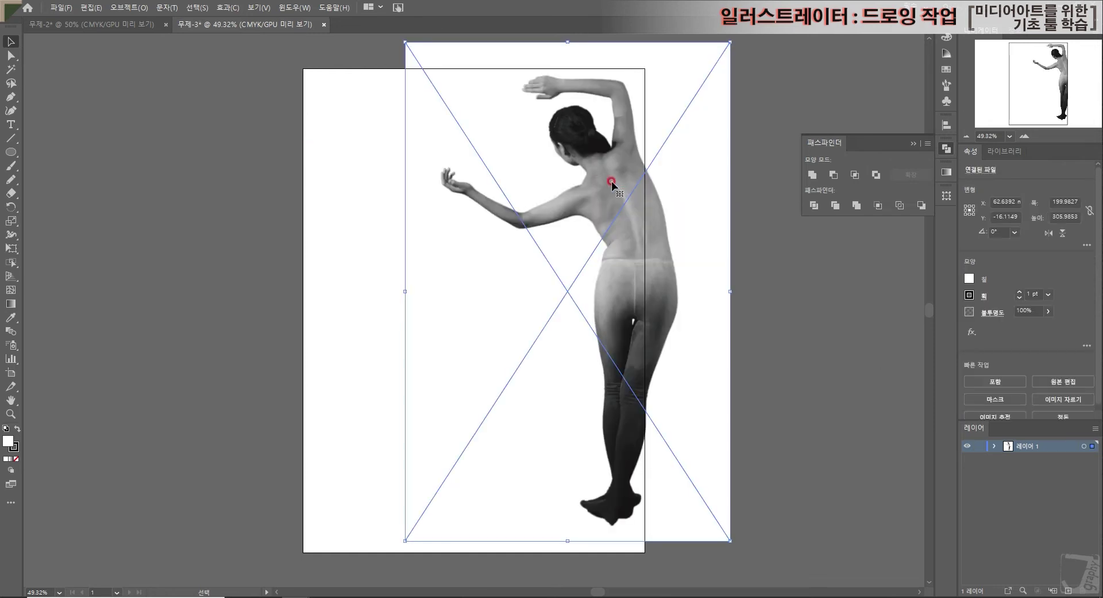
pyautogui.moveTo(522, 207); pyautogui.dragTo(295, 247)
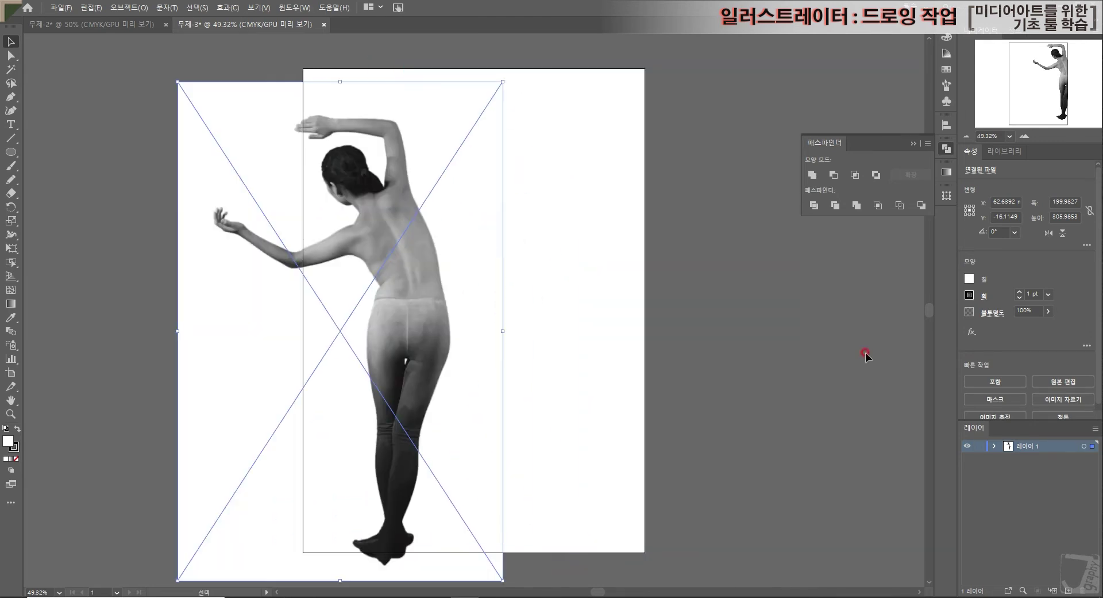
# - Open 누드1.jpg as a separate document, return to 무제-3 and deselect the placed photo
pyautogui.moveTo(459, 80); pyautogui.dragTo(456, 26)
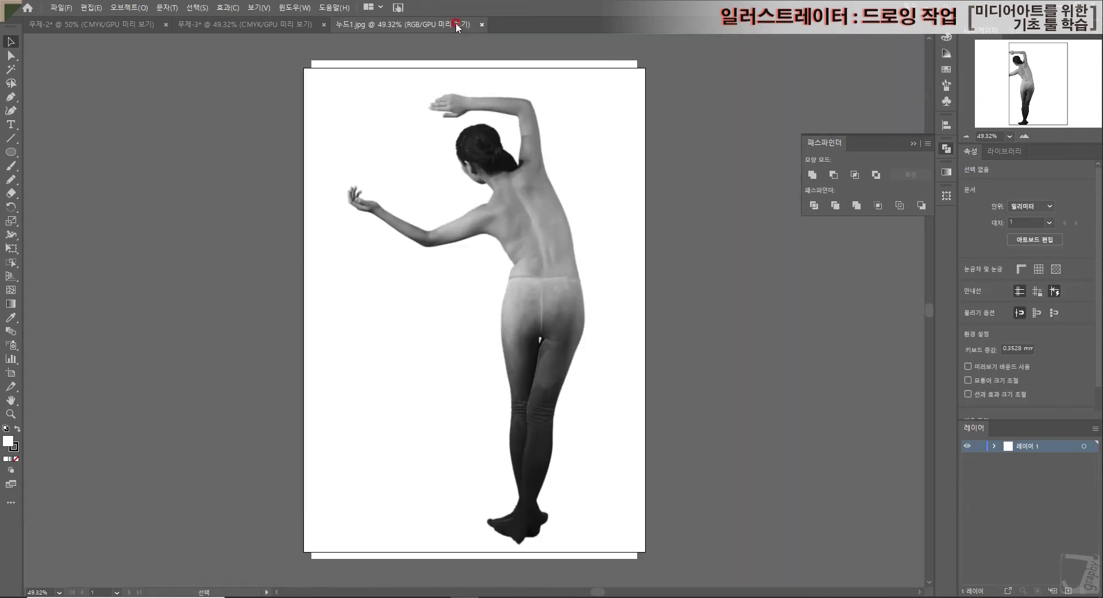
pyautogui.hotkey('ctrl', 'shift', 'Tab')
pyautogui.click(745, 270)
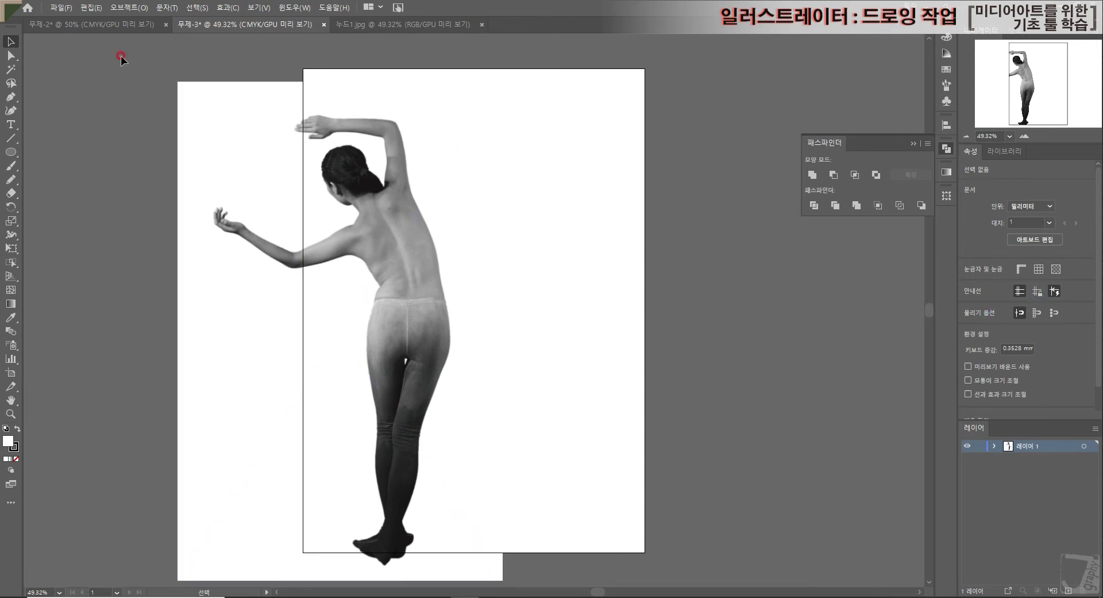
# - Compare the fill swatches available in 무제-3 with those in the 누드1.jpg document, using the Ellipse tool
pyautogui.click(11, 152)
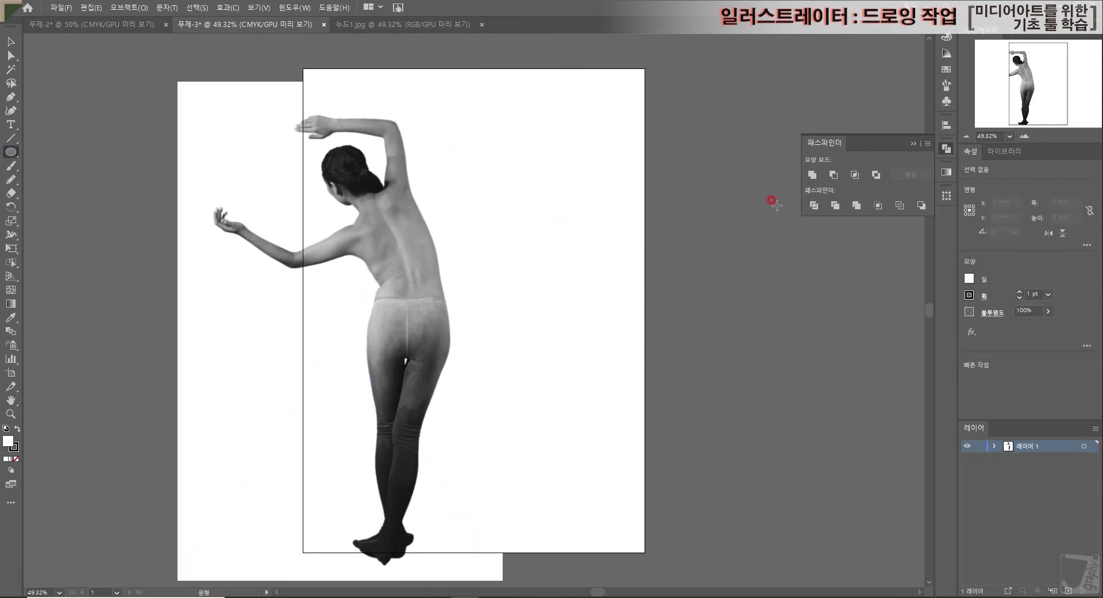
pyautogui.click(969, 279)
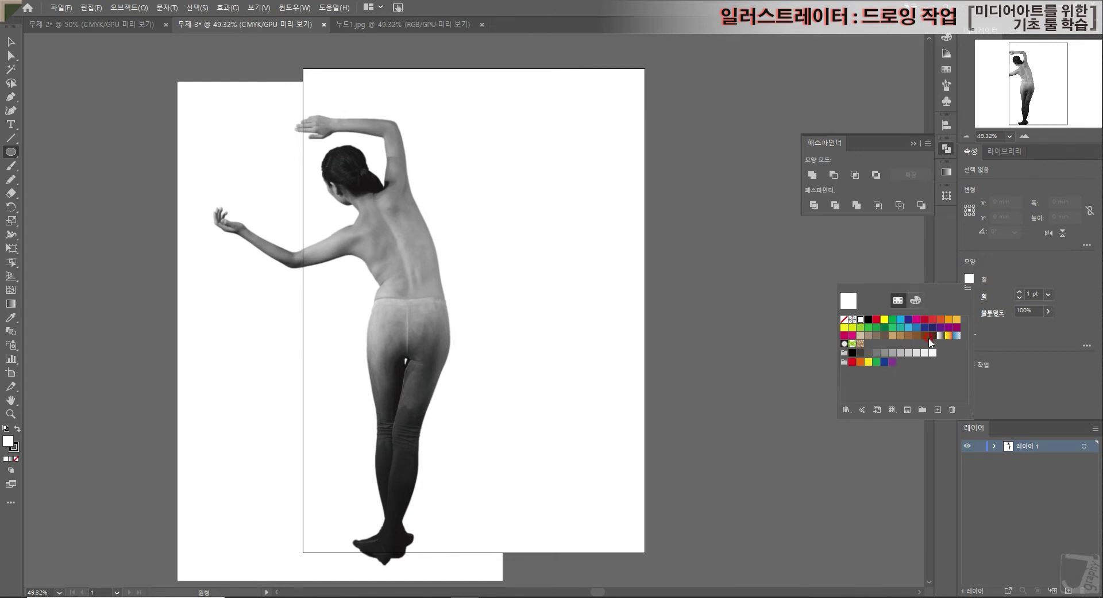
pyautogui.click(381, 24)
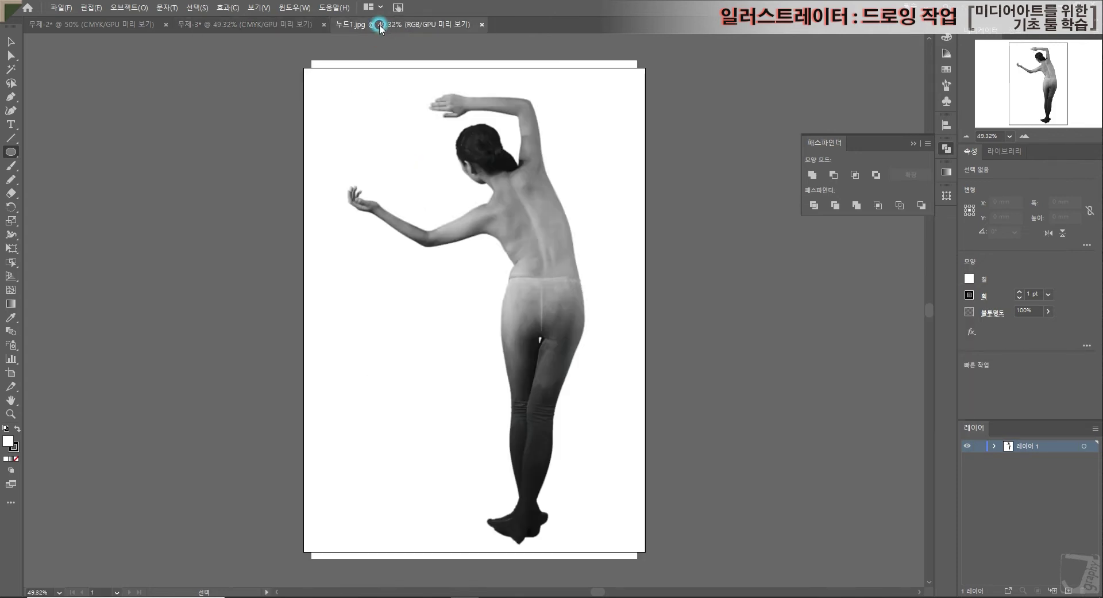
pyautogui.click(970, 278)
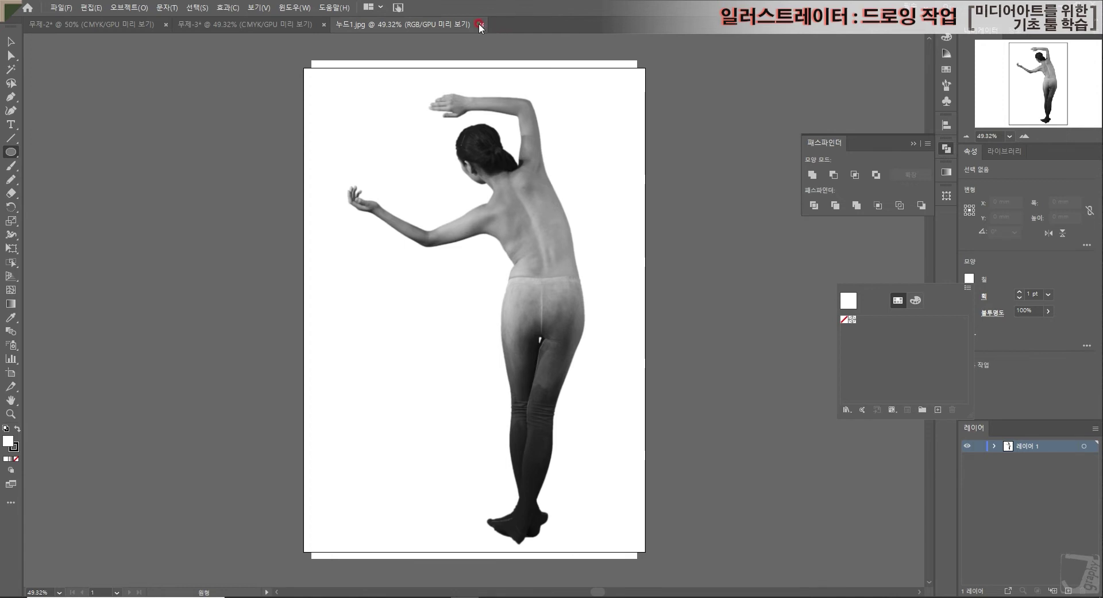
pyautogui.click(287, 26)
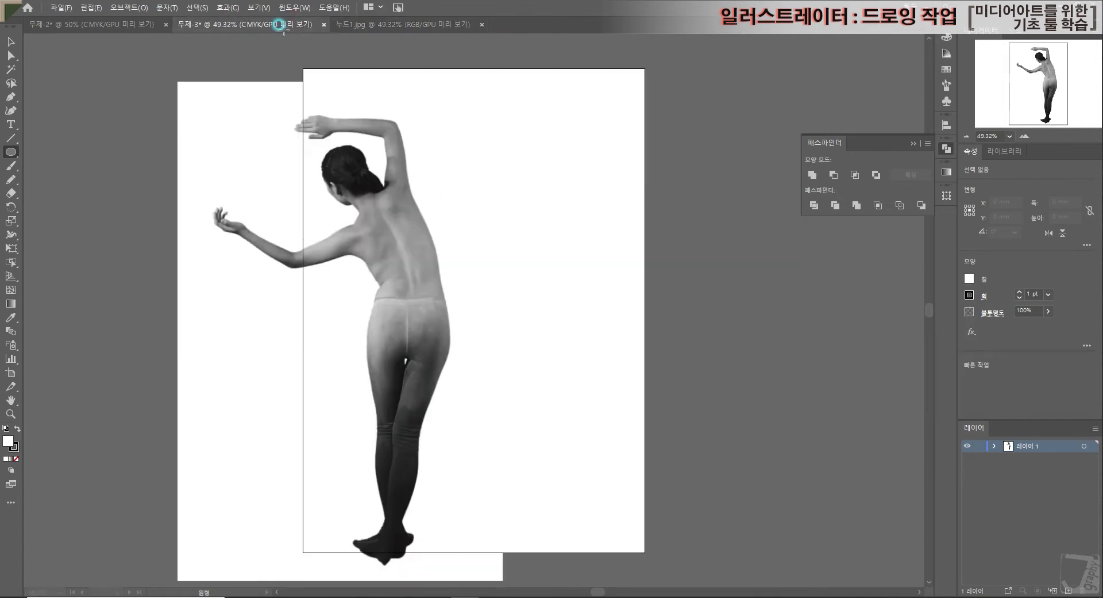
pyautogui.hotkey('ctrl', 'Tab')
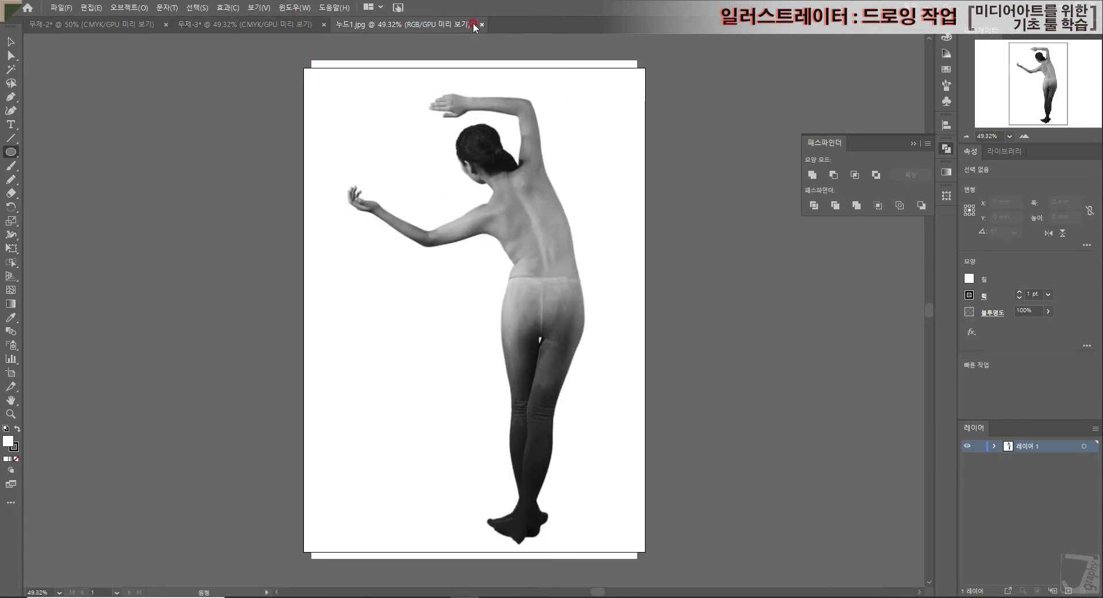
pyautogui.click(345, 103)
pyautogui.click(490, 25)
pyautogui.click(232, 28)
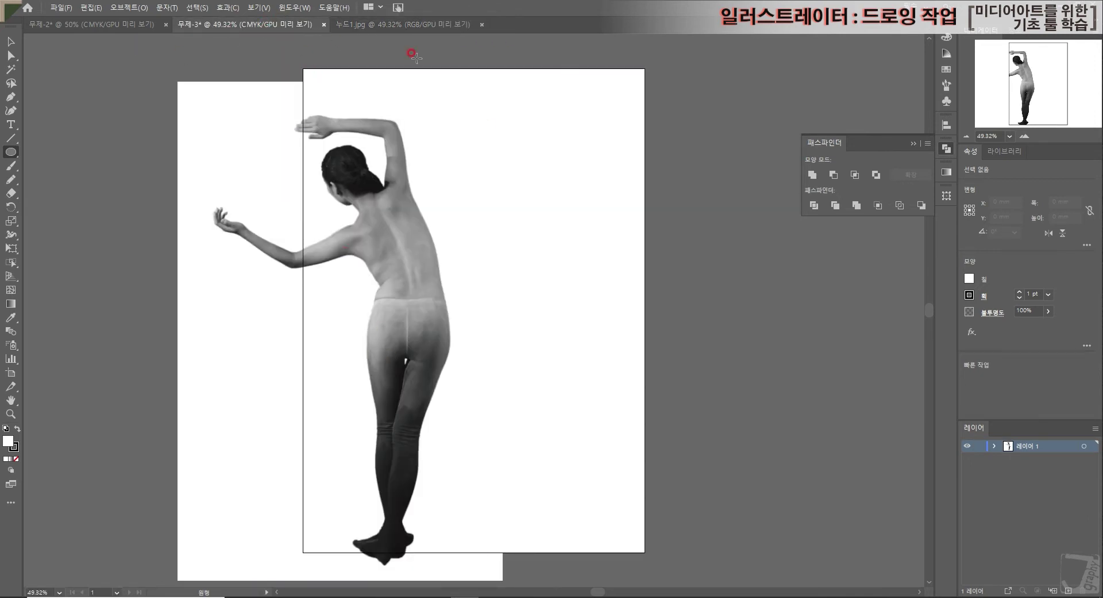
# - Shift the placed photo in 무제-3 further left and check the document's fill swatches
pyautogui.click(20, 41)
pyautogui.click(339, 168)
pyautogui.moveTo(381, 190); pyautogui.dragTo(328, 189)
pyautogui.click(969, 279)
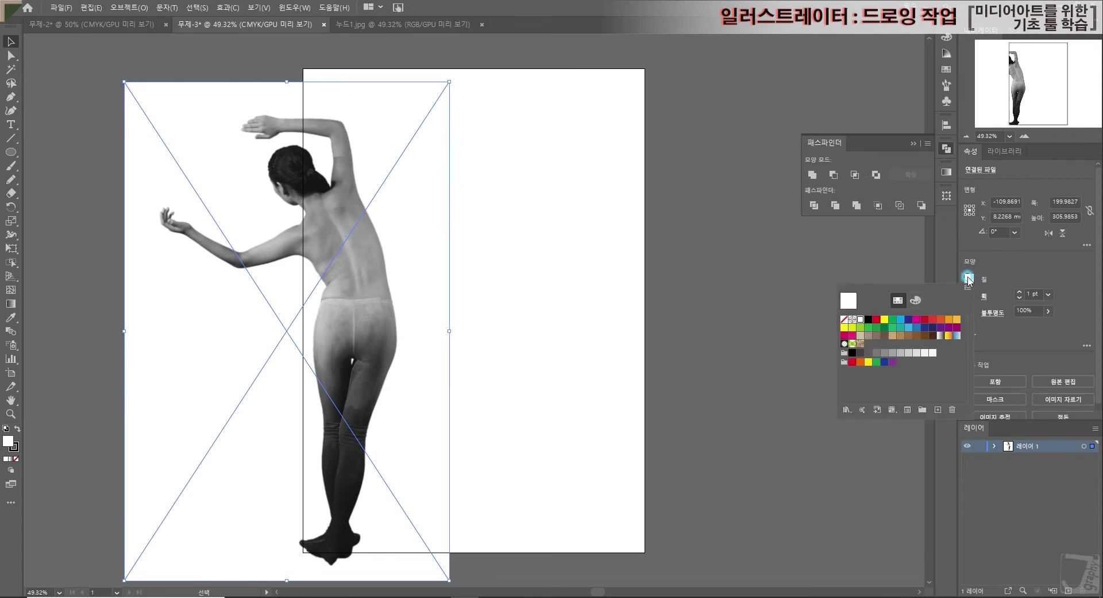
pyautogui.click(752, 178)
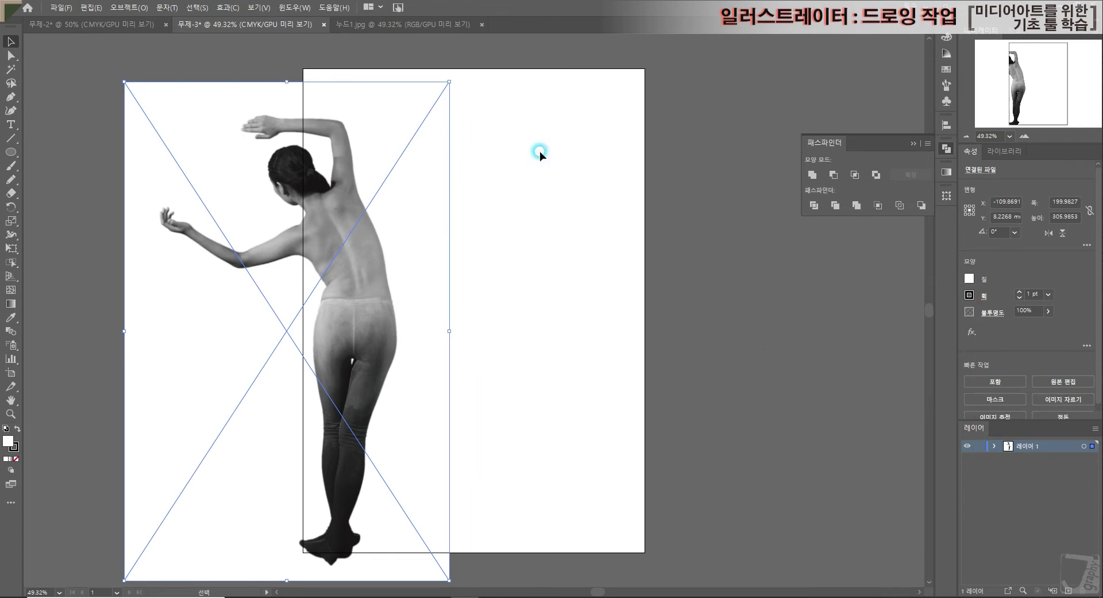
# - Compare the 누드1.jpg document with 무제-3 once more and close 누드1.jpg
pyautogui.click(444, 25)
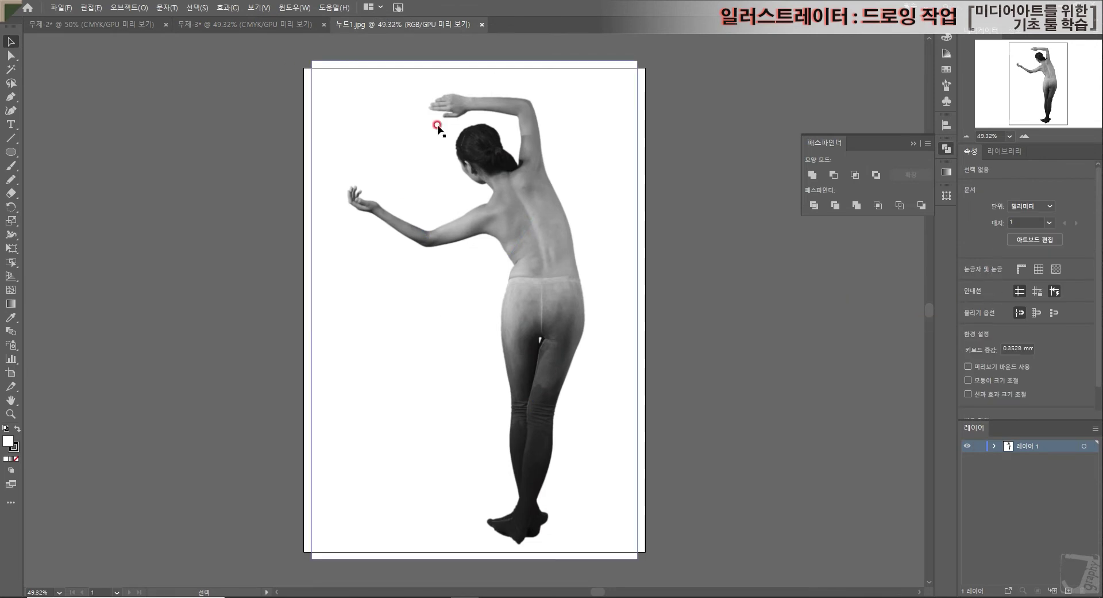
pyautogui.click(258, 24)
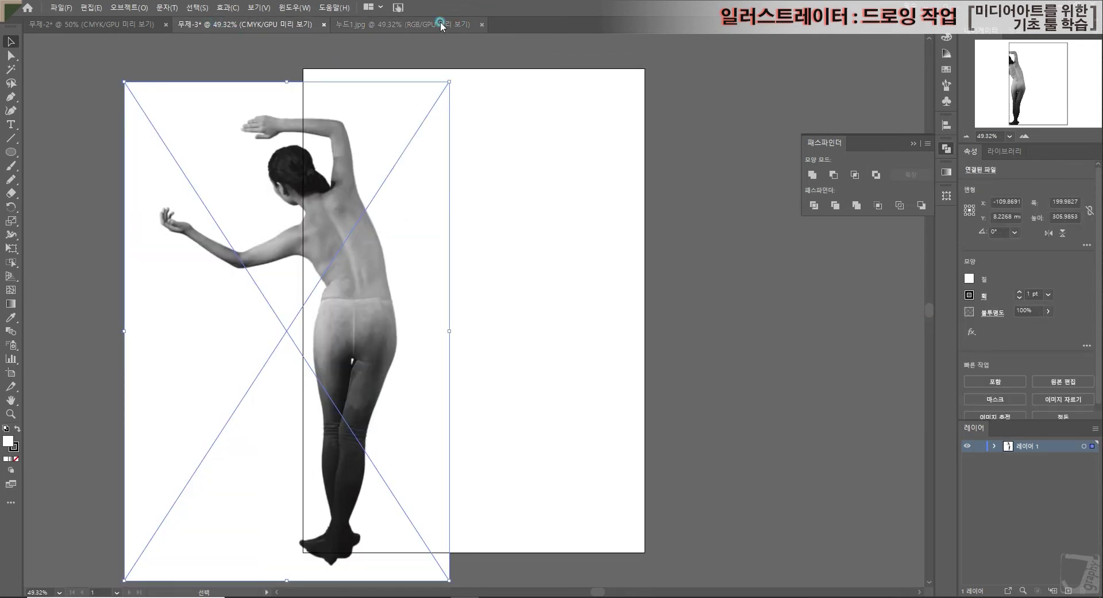
pyautogui.click(440, 23)
pyautogui.click(256, 25)
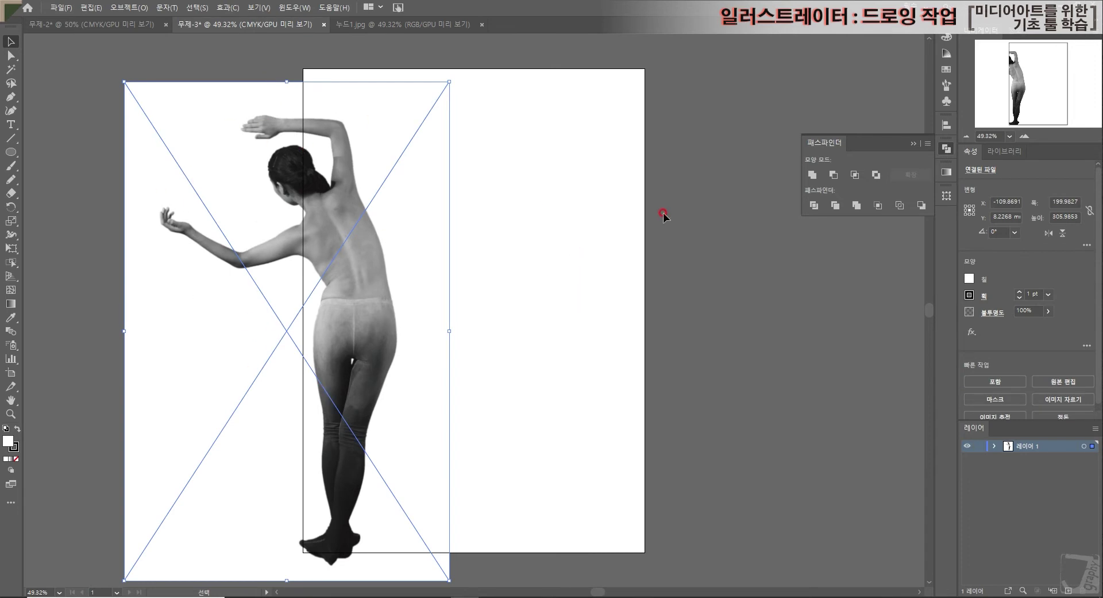
pyautogui.click(483, 25)
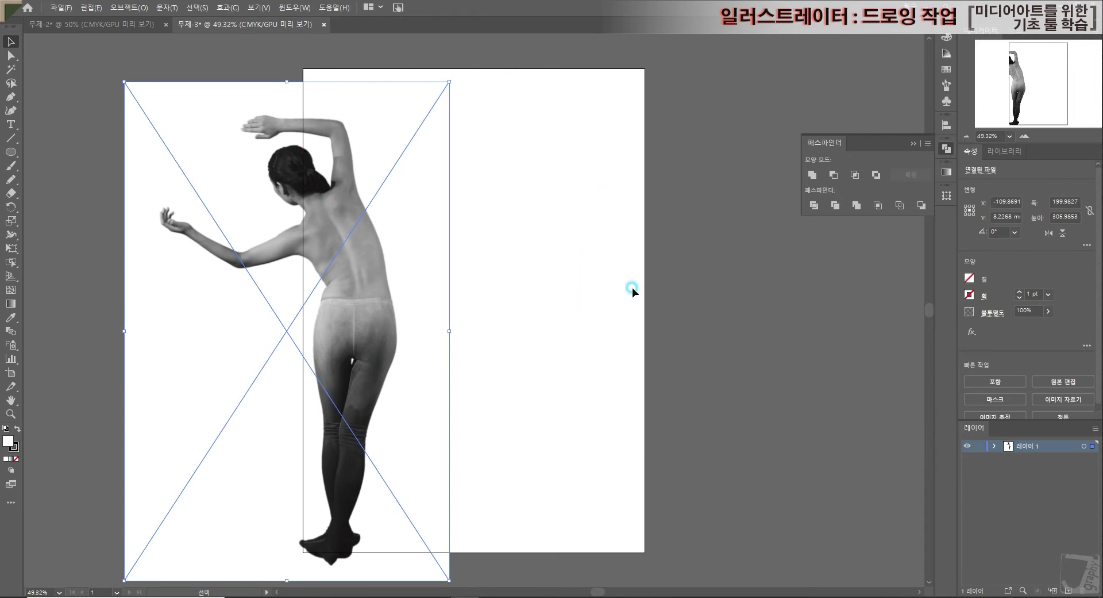
# - Move the linked photo onto the artboard, flush with its upper edge, and scale it down proportionally to 297 mm high
pyautogui.moveTo(379, 297); pyautogui.dragTo(577, 287)
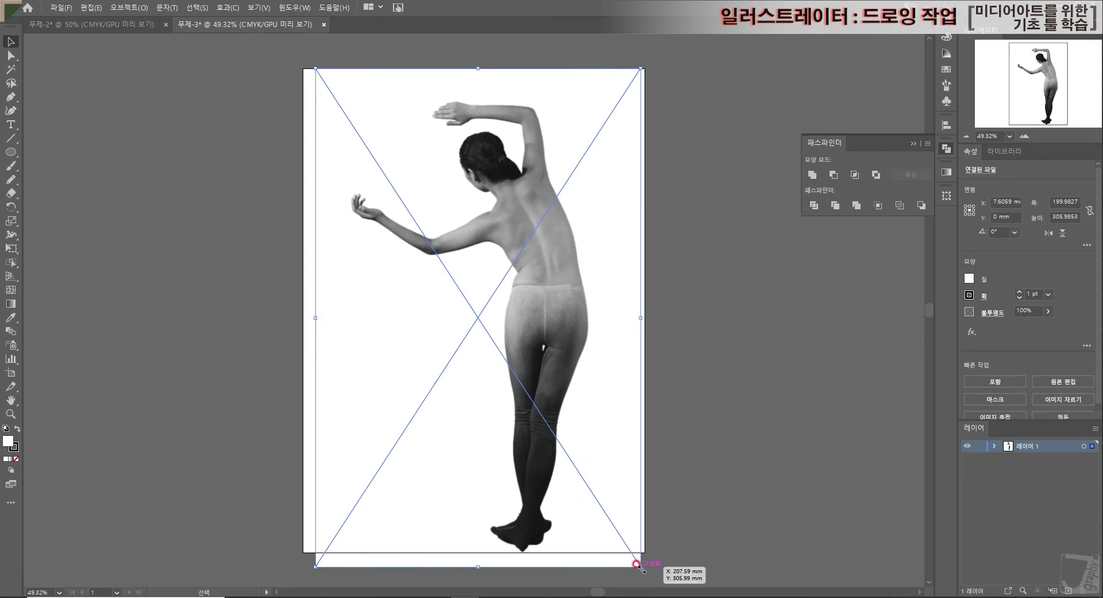
pyautogui.moveTo(640, 566); pyautogui.dragTo(631, 551)
pyautogui.click(708, 466)
pyautogui.click(537, 357)
pyautogui.click(696, 406)
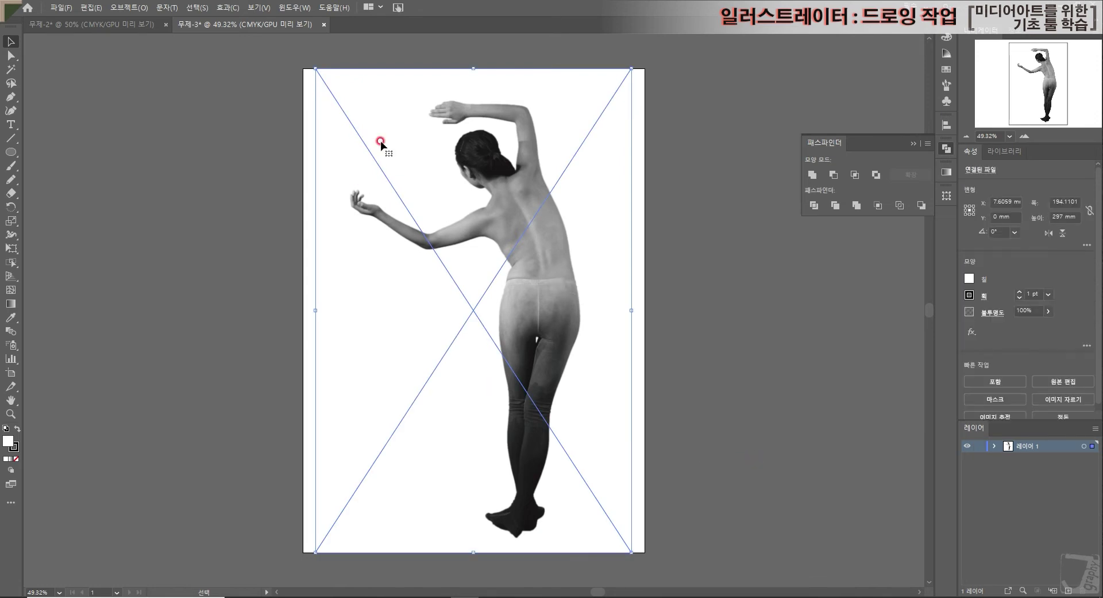
pyautogui.click(538, 274)
pyautogui.click(738, 315)
pyautogui.click(542, 251)
pyautogui.click(661, 260)
# - Lower the opacity of the linked photo to 29%
pyautogui.click(516, 228)
pyautogui.moveTo(1049, 316); pyautogui.dragTo(1018, 329)
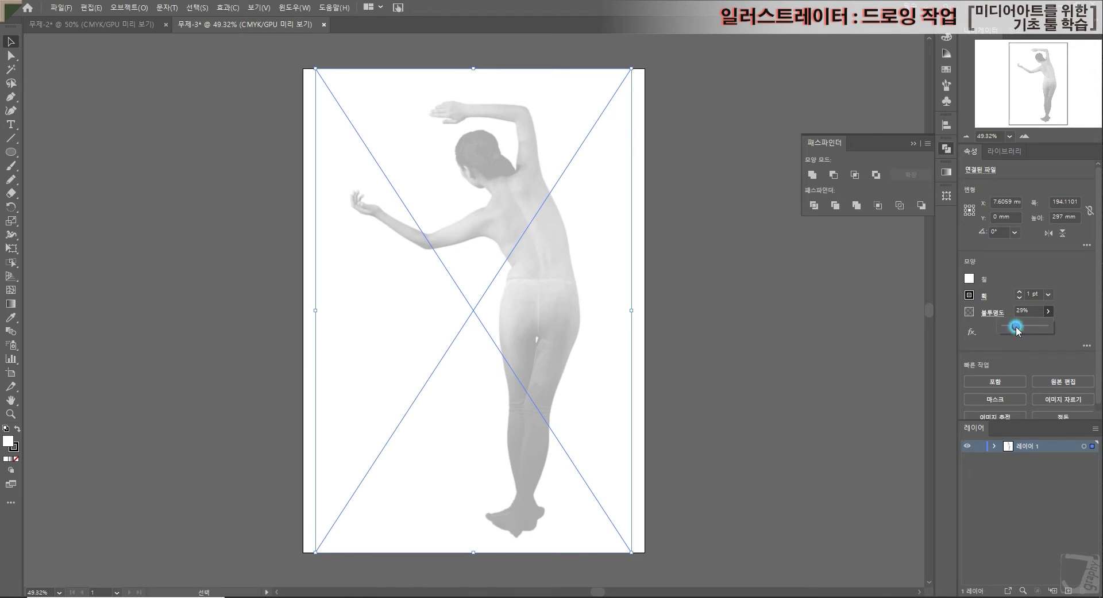
pyautogui.moveTo(1016, 331); pyautogui.dragTo(1016, 330)
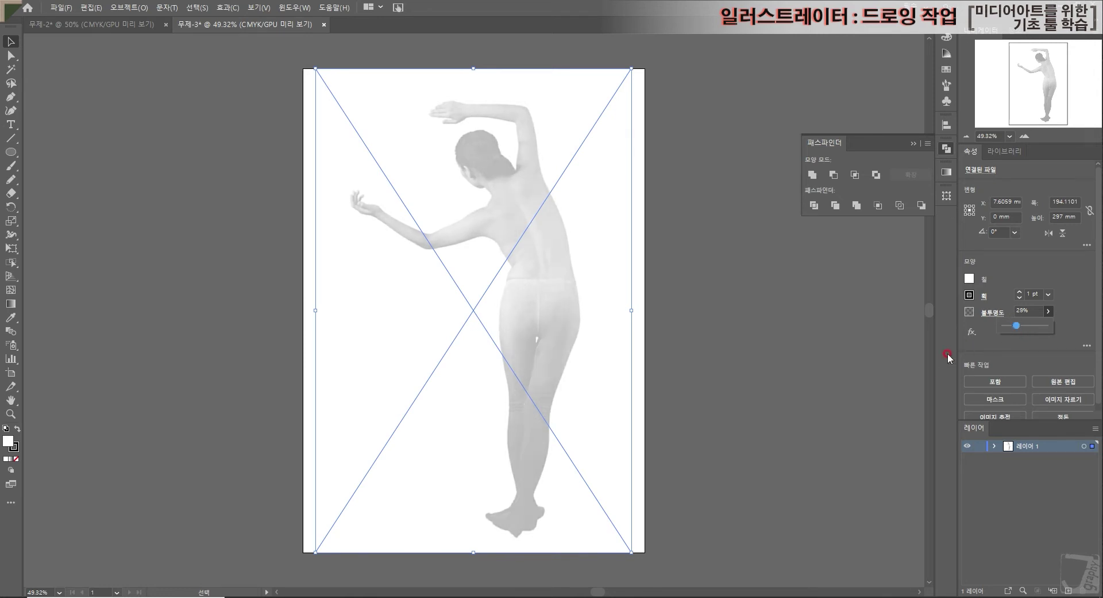
# - Lock the layer holding the faded figure photo and add a new empty layer above it
pyautogui.click(976, 446)
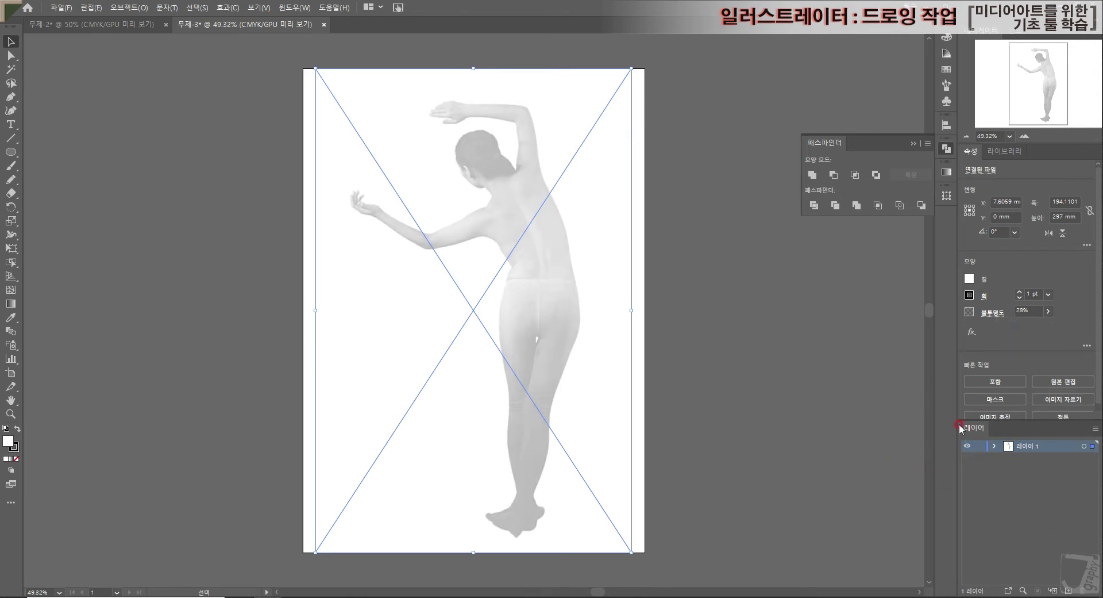
pyautogui.click(980, 446)
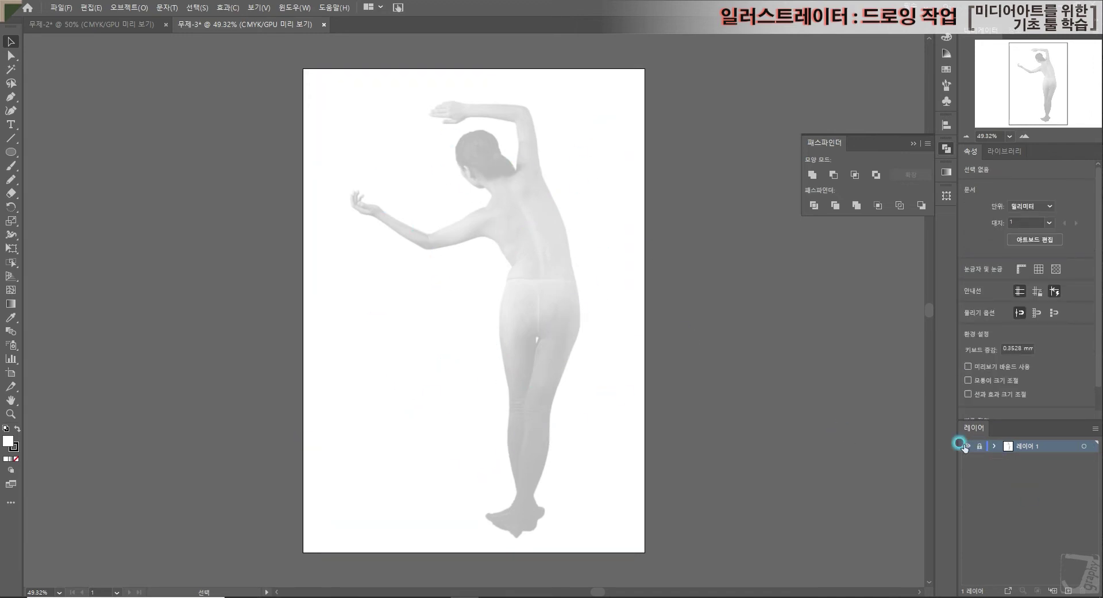
pyautogui.click(1069, 590)
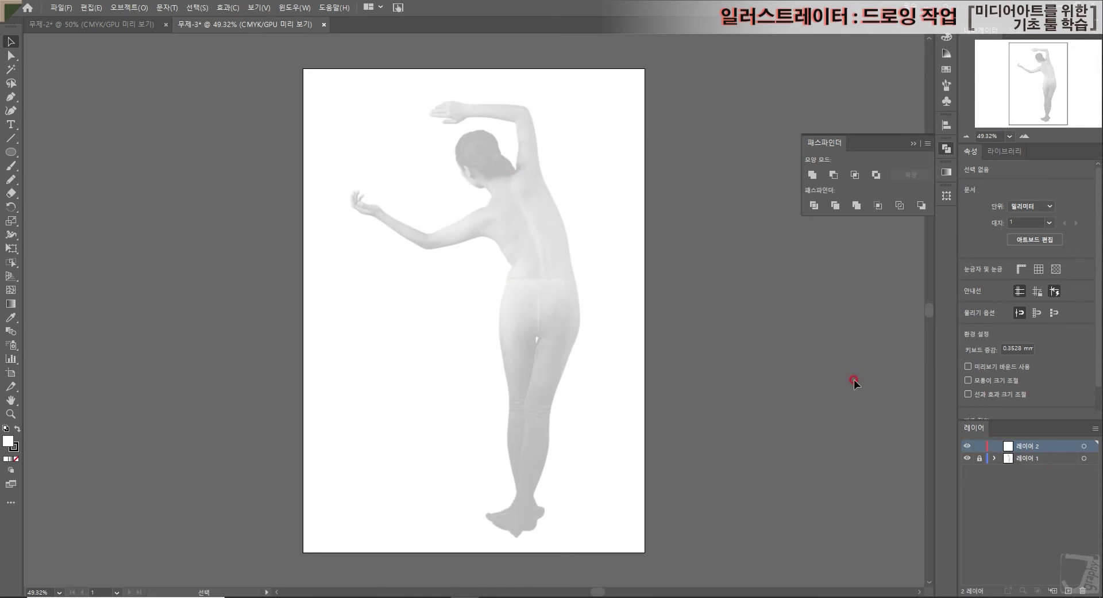
# - Activate the Ellipse tool on the new layer and open the swatches for its fill colour
pyautogui.click(1023, 136)
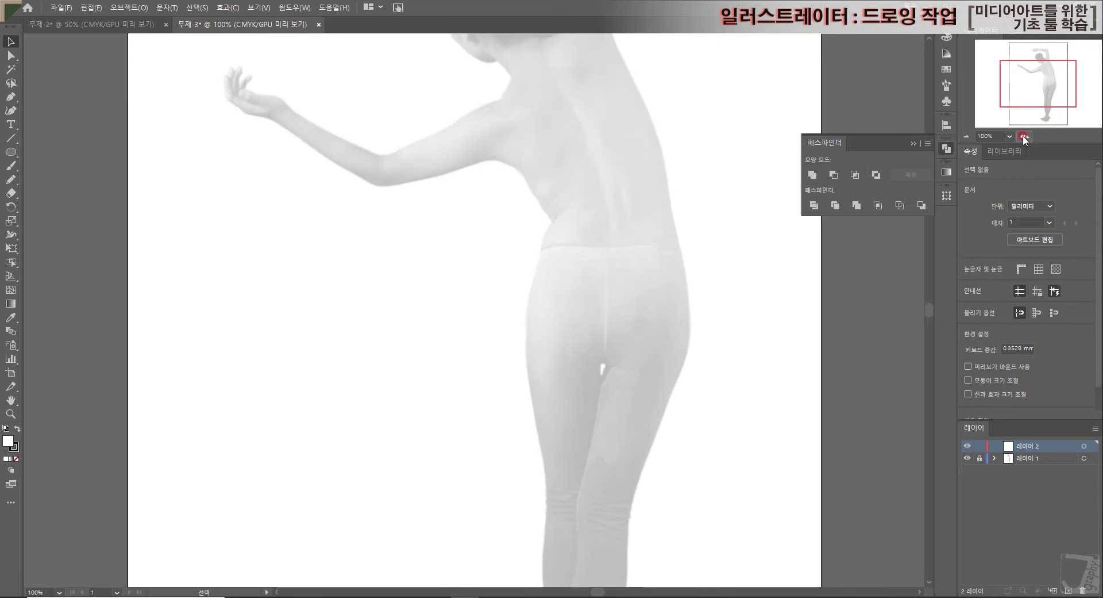
pyautogui.click(1024, 136)
pyautogui.moveTo(1040, 86); pyautogui.dragTo(1044, 64)
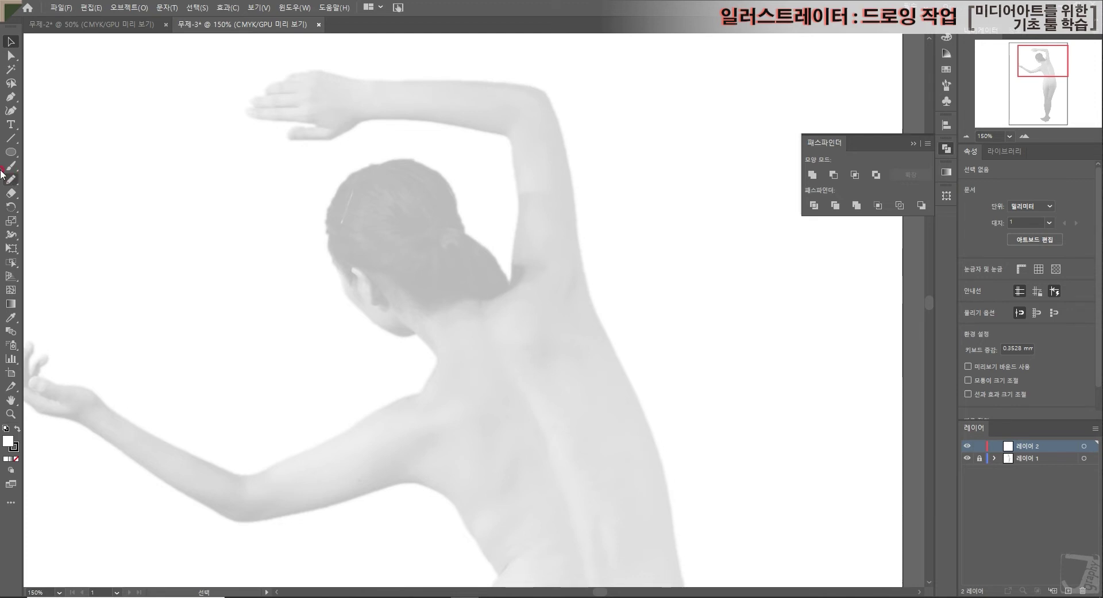
pyautogui.moveTo(10, 152); pyautogui.dragTo(59, 179)
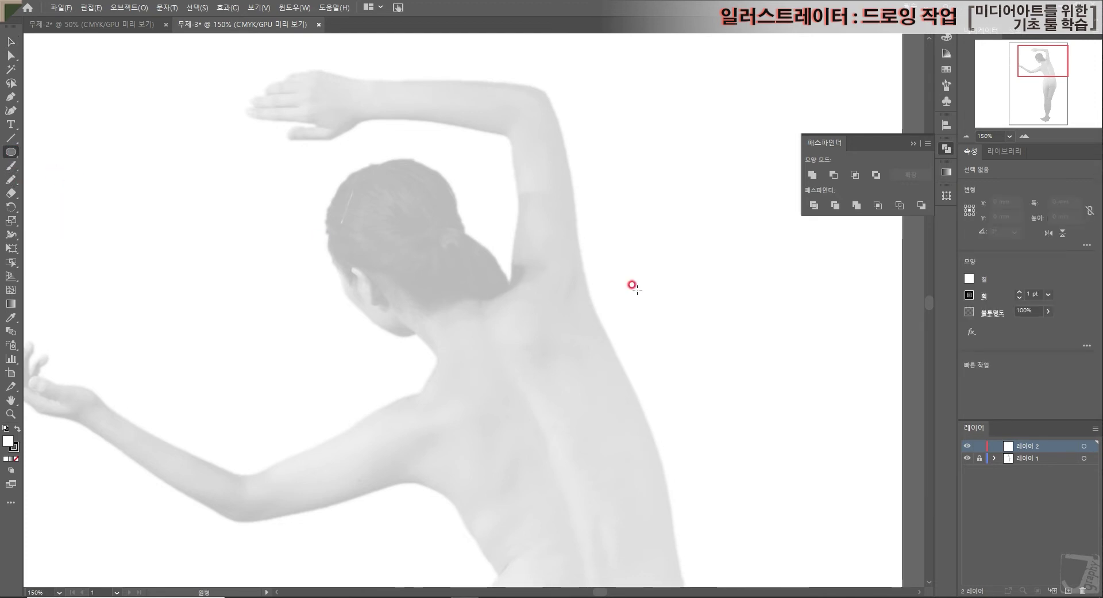
pyautogui.click(969, 279)
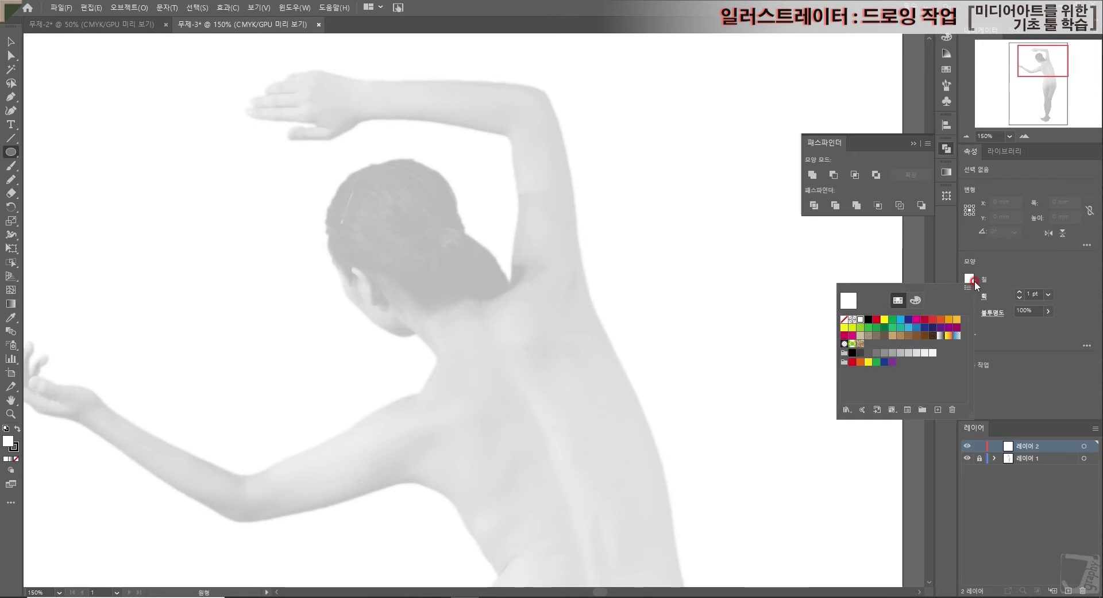
# - Set a black fill with no stroke and draw a circle over the figure's head with the Ellipse tool
pyautogui.click(868, 319)
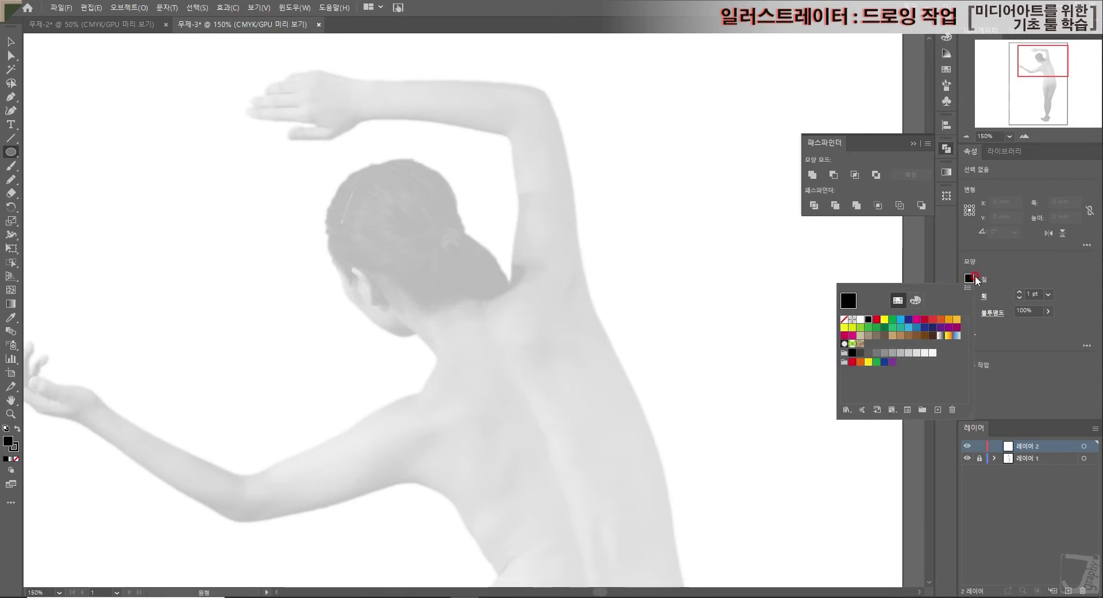
pyautogui.click(970, 294)
pyautogui.click(844, 336)
pyautogui.click(357, 187)
pyautogui.moveTo(343, 170); pyautogui.dragTo(452, 300)
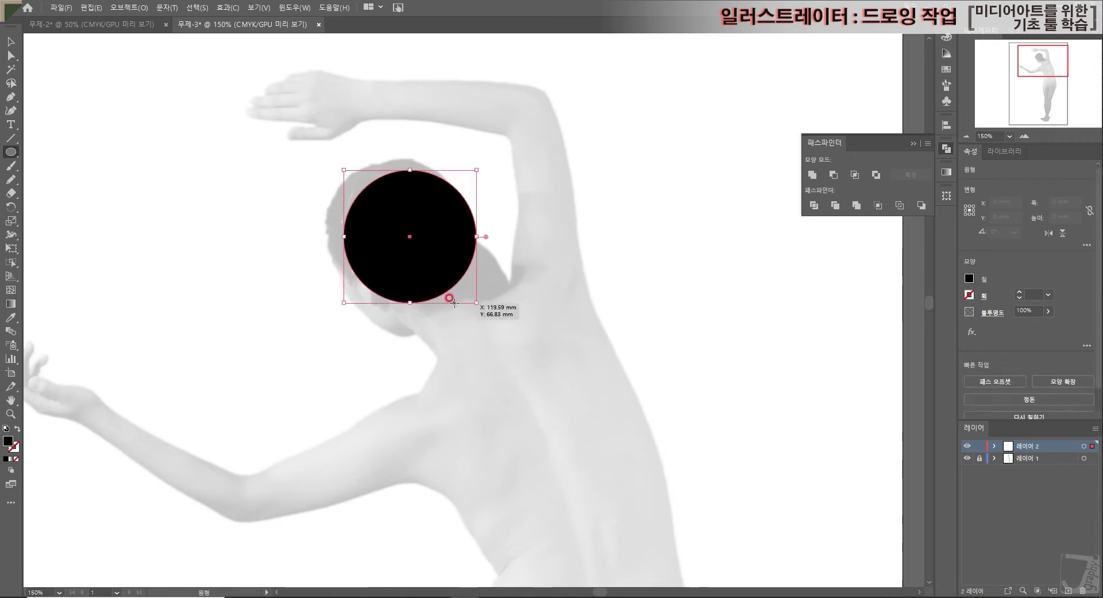
# - Move the black circle slightly so it covers the head in the photo, and deselect it
pyautogui.click(10, 42)
pyautogui.click(360, 246)
pyautogui.moveTo(432, 277); pyautogui.dragTo(420, 274)
pyautogui.click(767, 276)
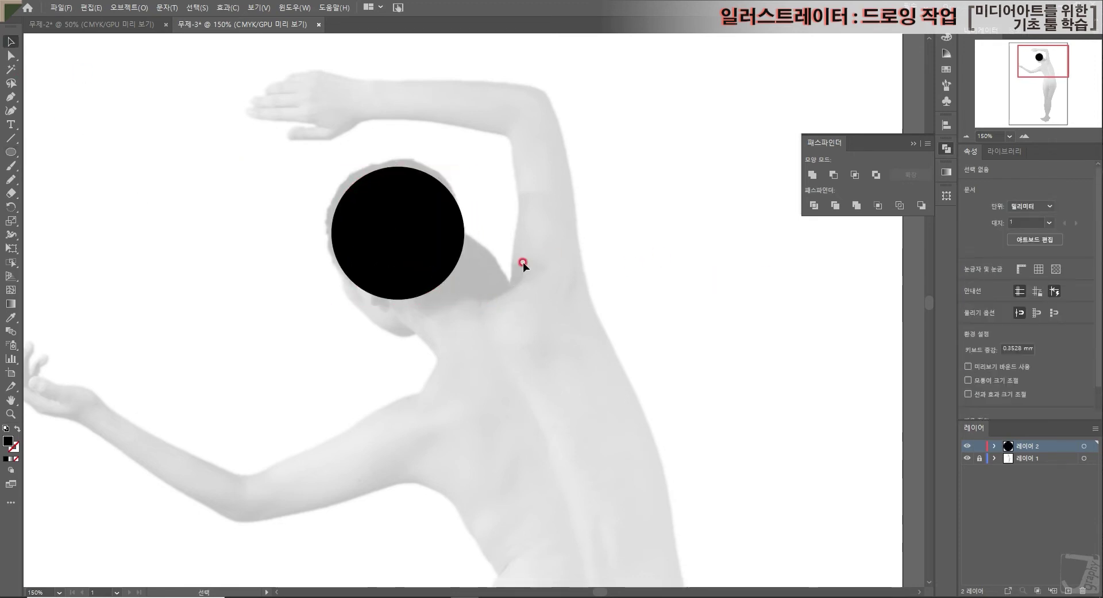
# - Set up the Pen tool with no fill and a 1 pt black stroke
pyautogui.click(9, 98)
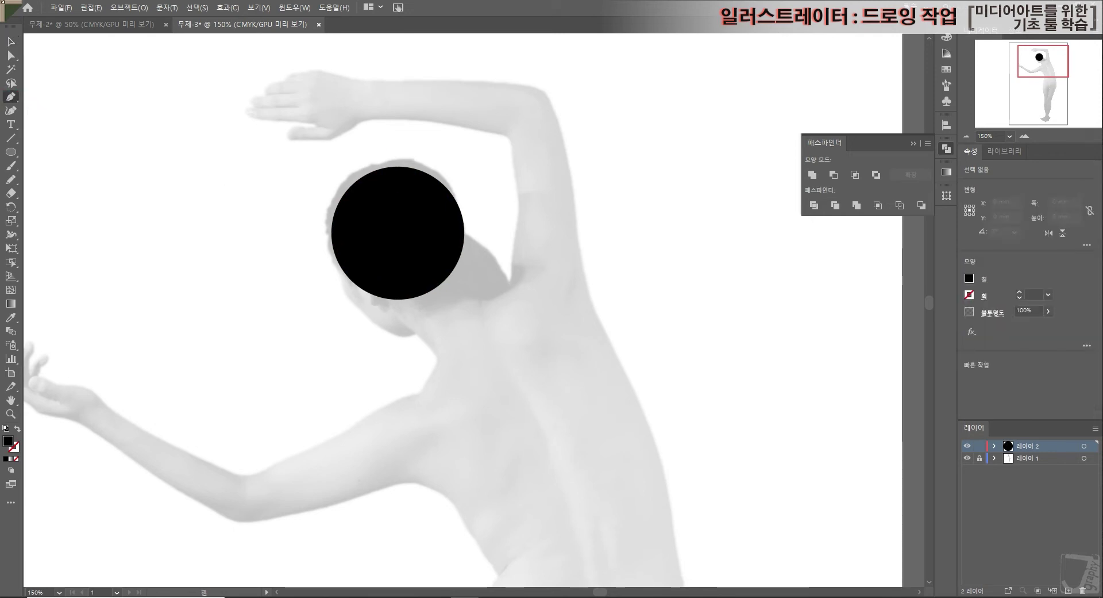
pyautogui.click(976, 282)
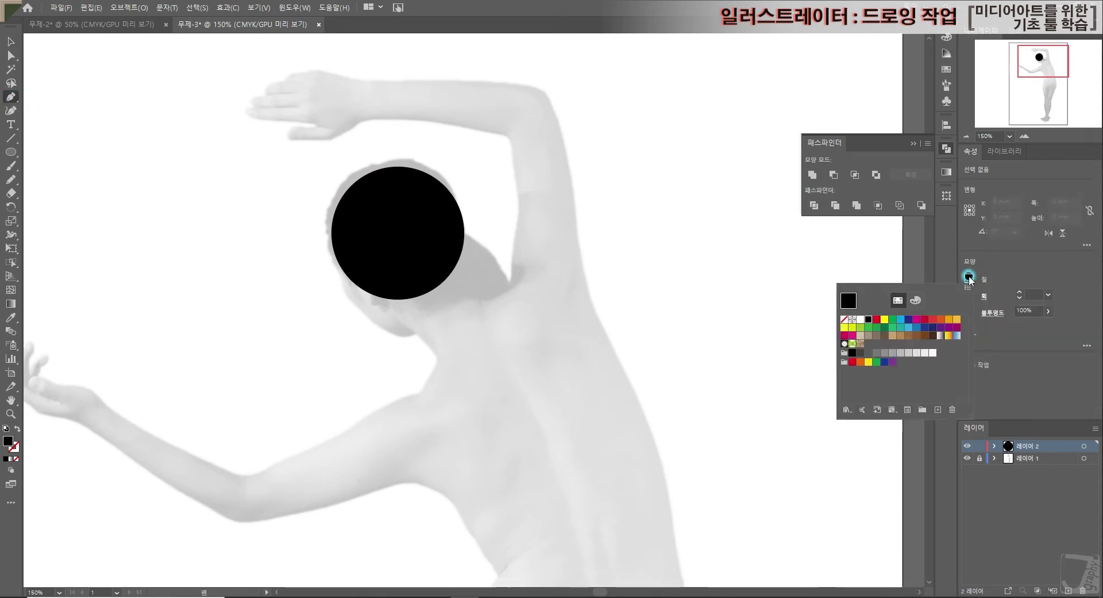
pyautogui.click(841, 320)
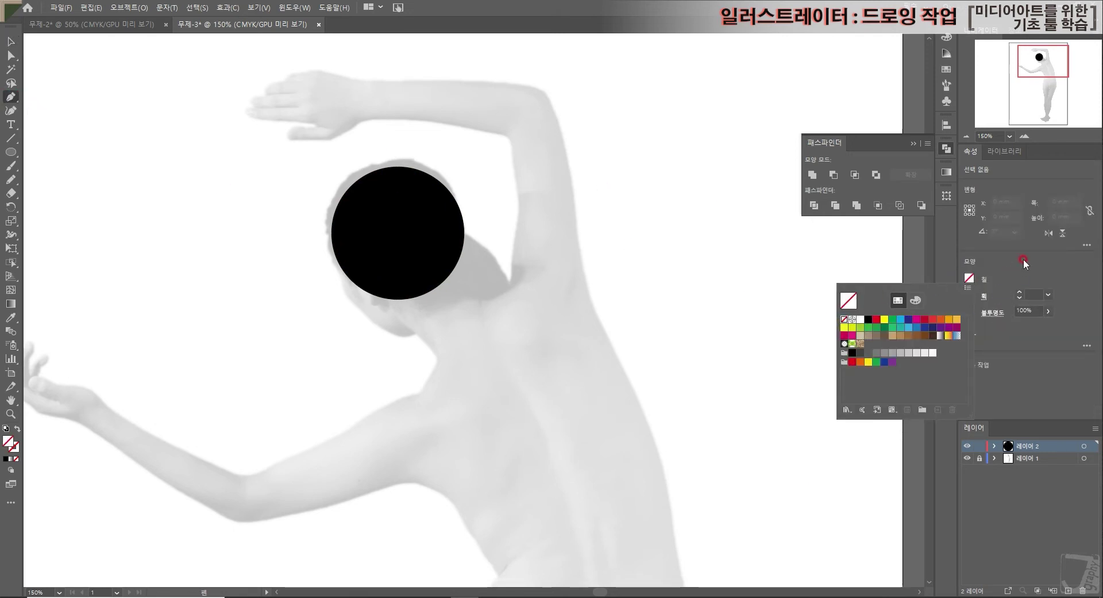
pyautogui.click(969, 294)
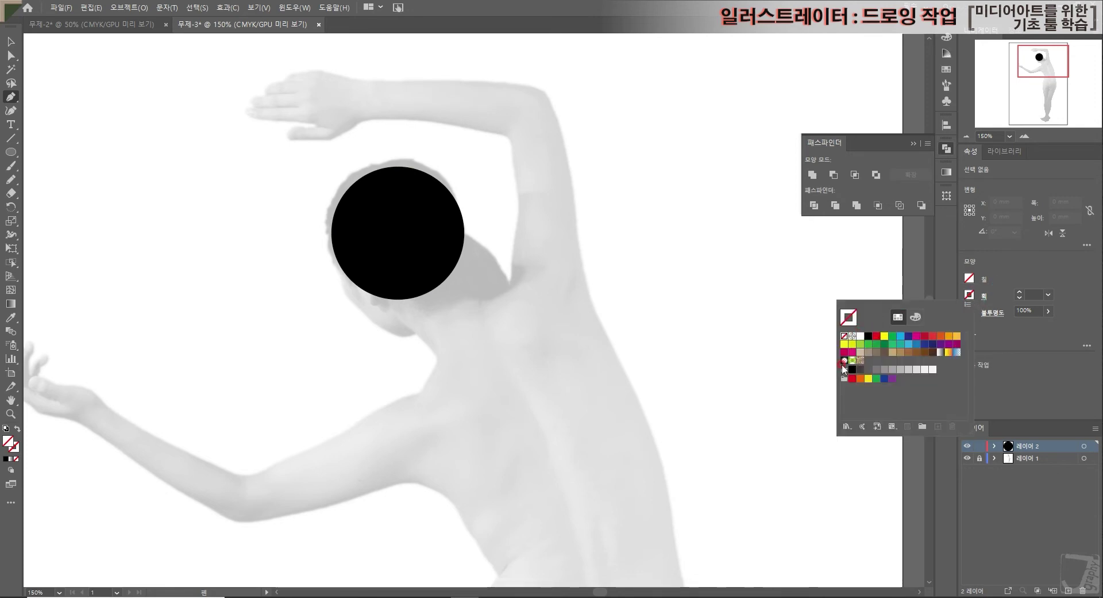
pyautogui.click(867, 336)
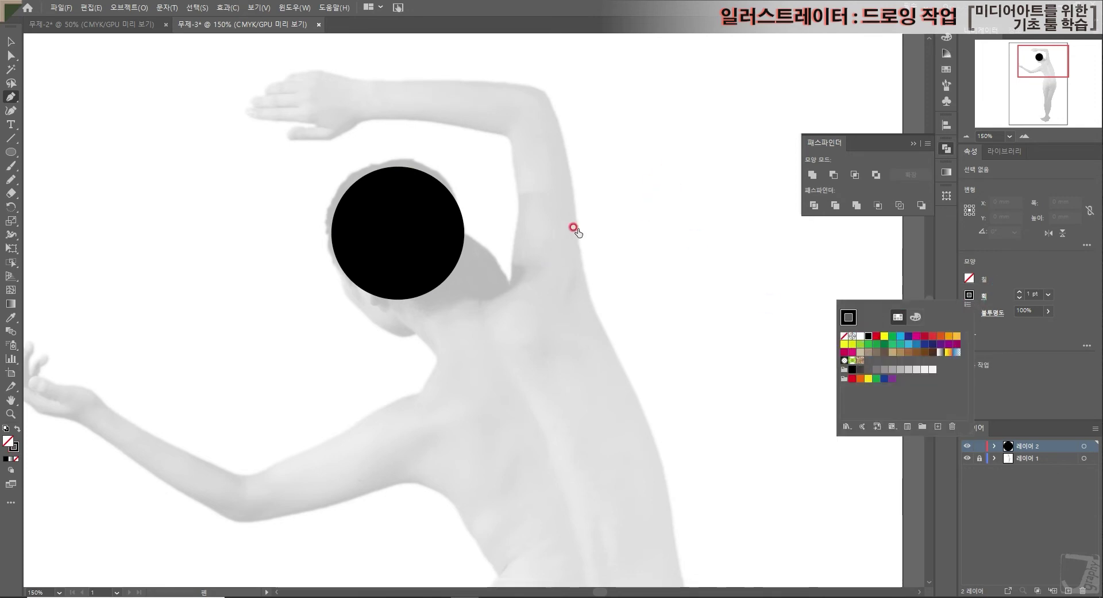
pyautogui.click(598, 192)
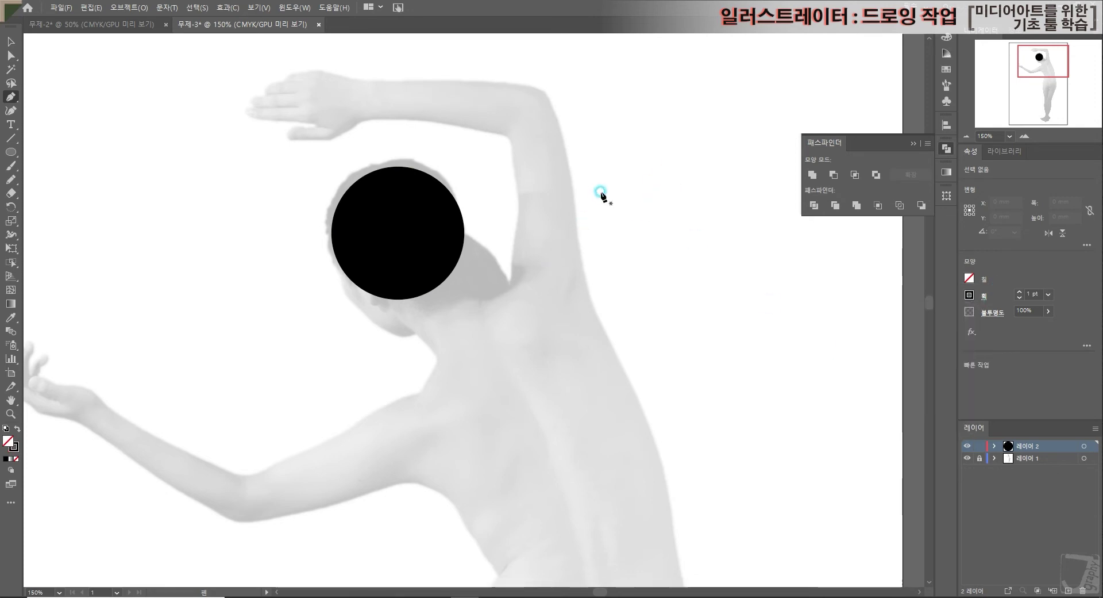
# - Trace the shoulder line from the neck and continue up the inner edge of the raised upper arm, around the inner elbow
pyautogui.click(477, 325)
pyautogui.moveTo(513, 281); pyautogui.dragTo(528, 269)
pyautogui.click(513, 281)
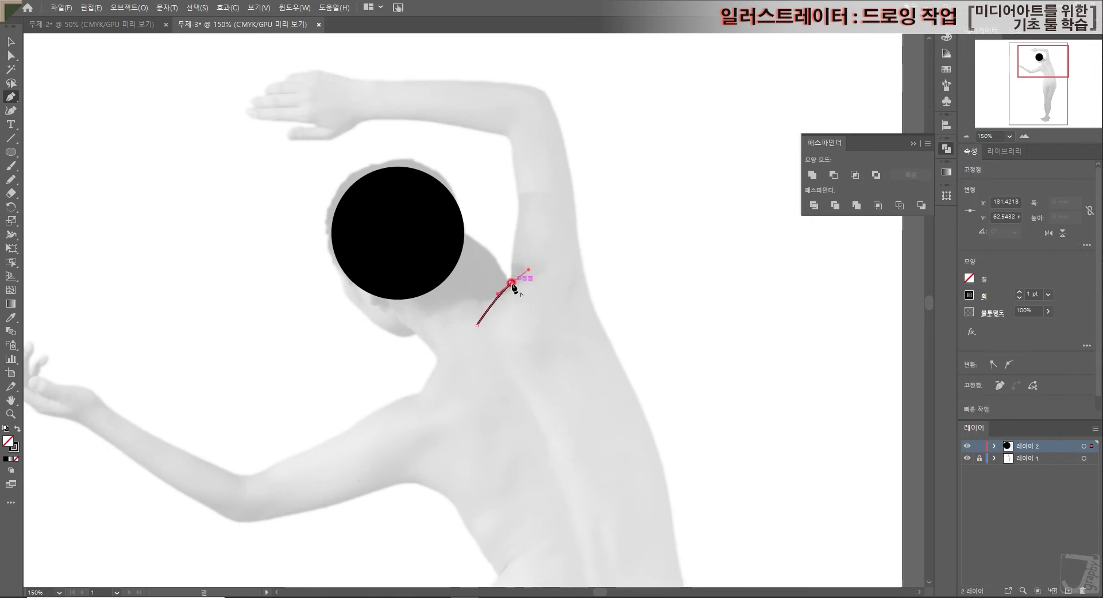
pyautogui.click(521, 207)
pyautogui.moveTo(529, 185); pyautogui.dragTo(529, 178)
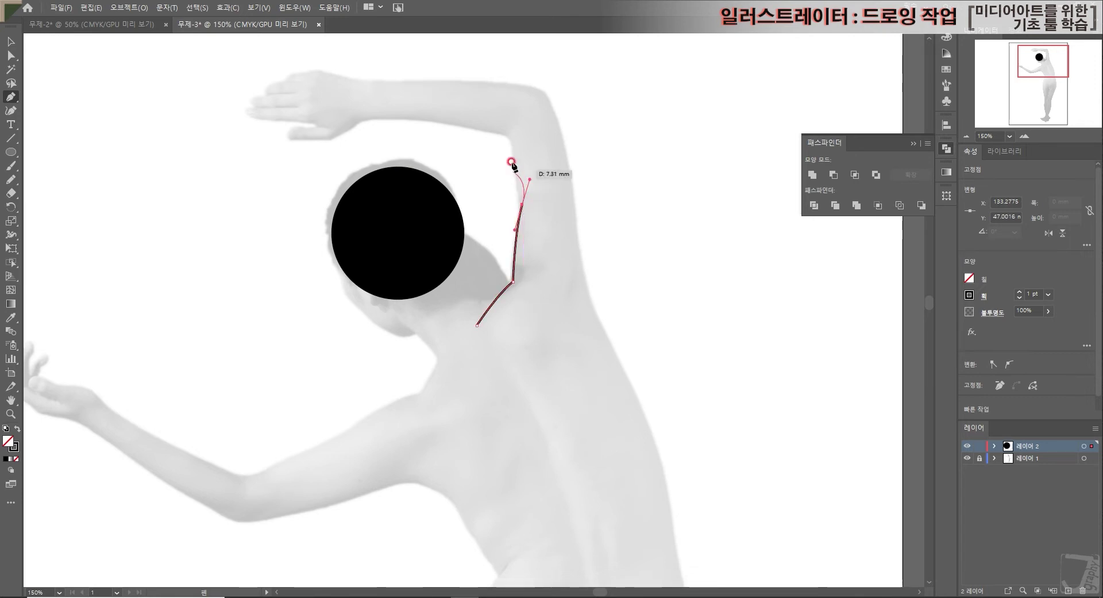
pyautogui.click(522, 203)
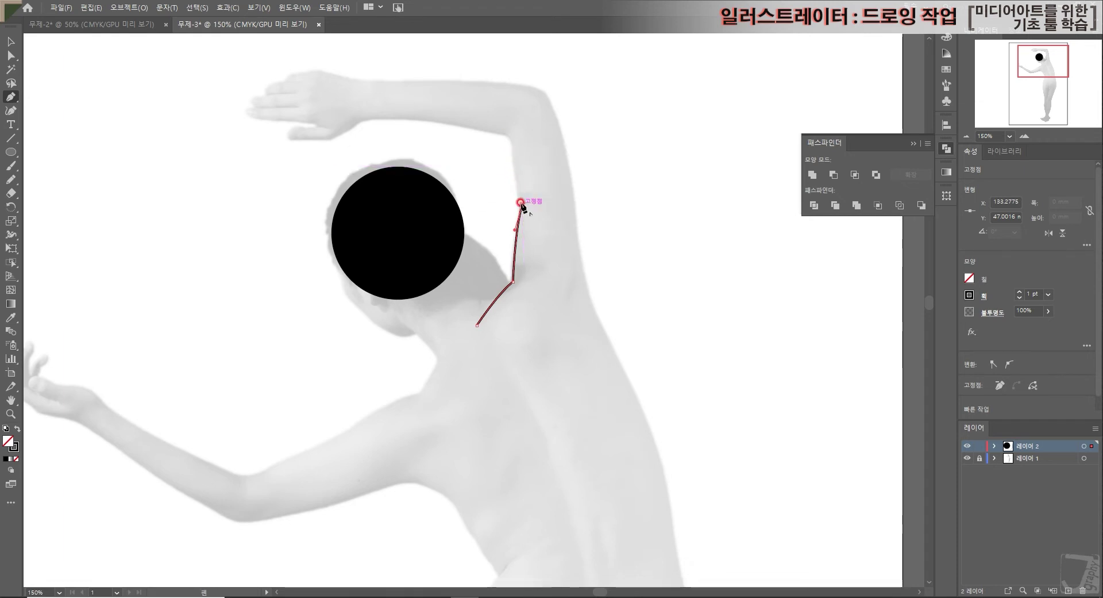
pyautogui.click(510, 137)
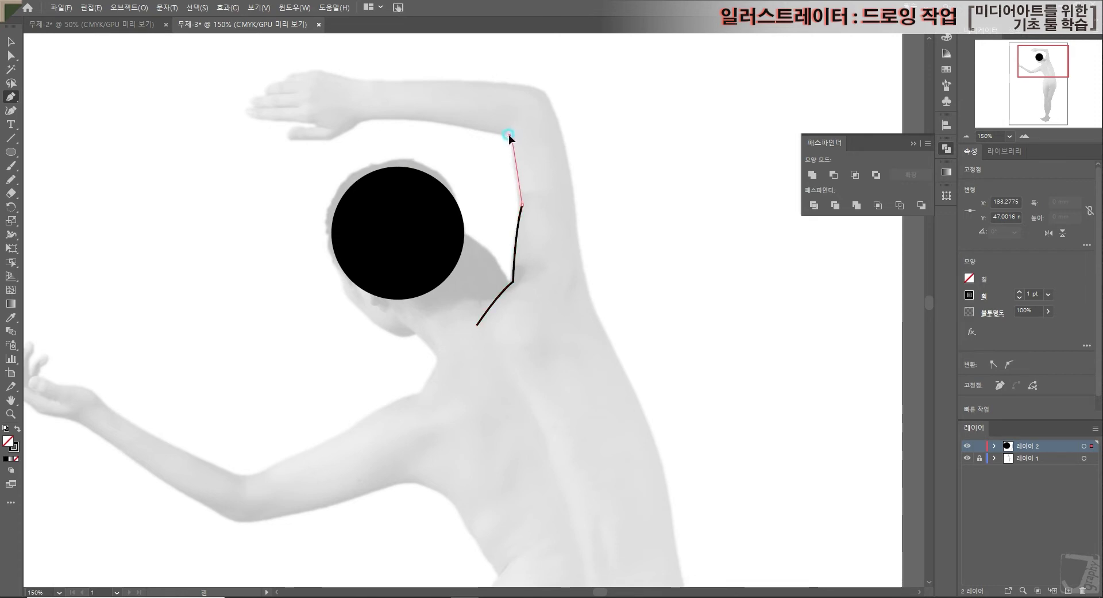
pyautogui.click(488, 133)
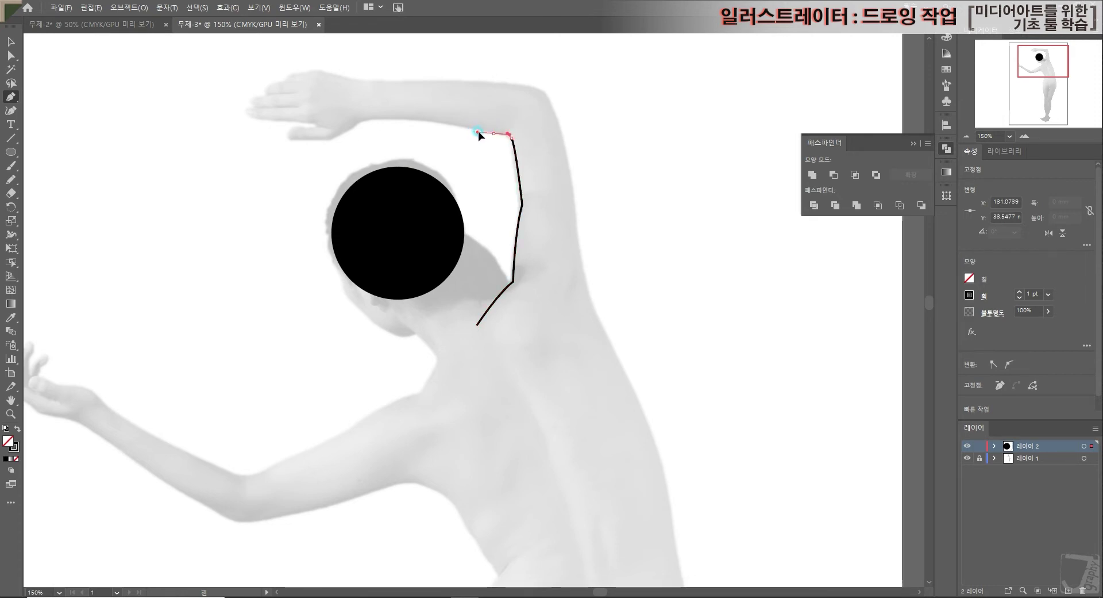
# - Continue the path along the underside of the raised forearm and wrist to the tip of the thumb
pyautogui.click(393, 119)
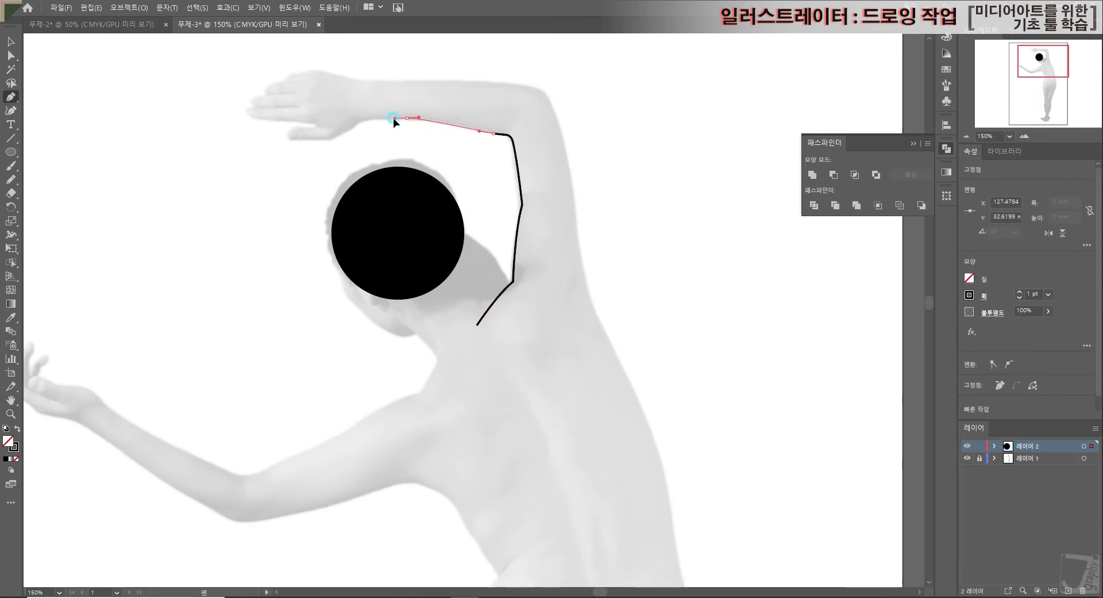
pyautogui.click(360, 121)
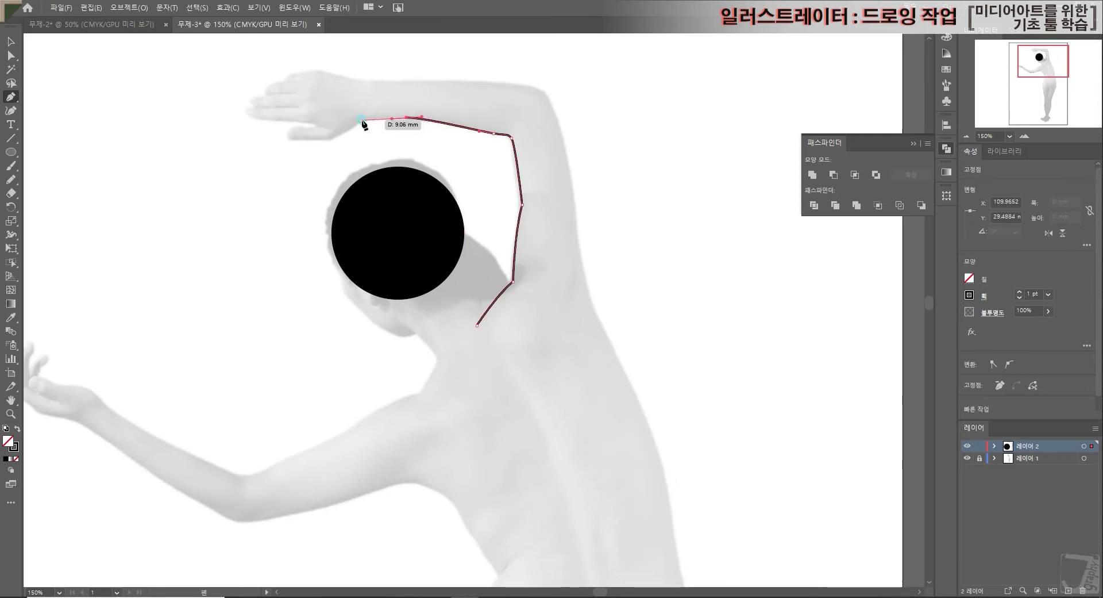
pyautogui.click(353, 126)
pyautogui.click(329, 138)
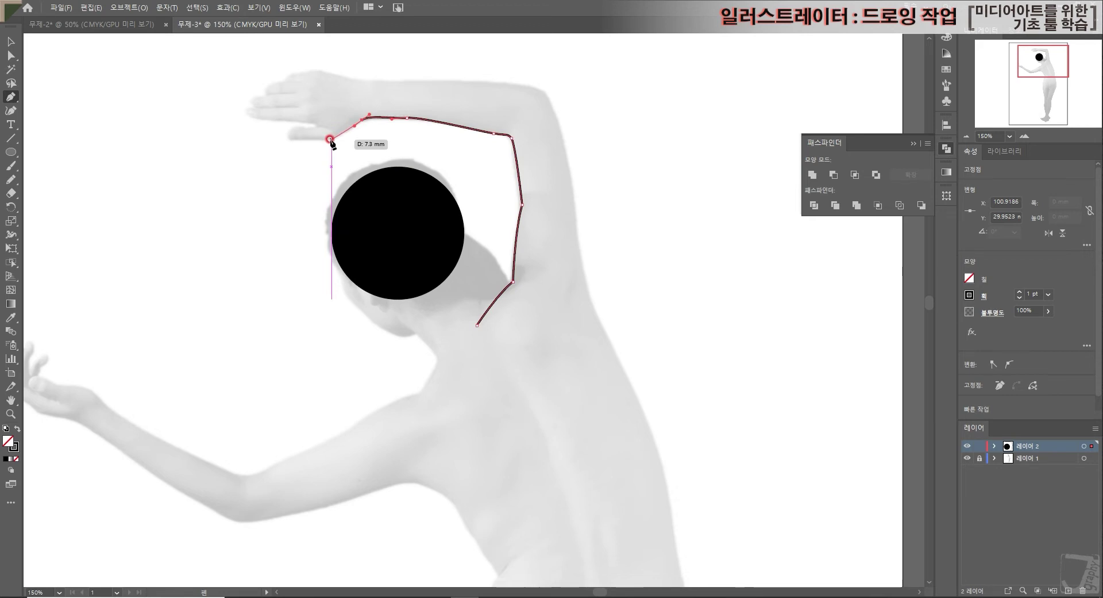
pyautogui.click(288, 138)
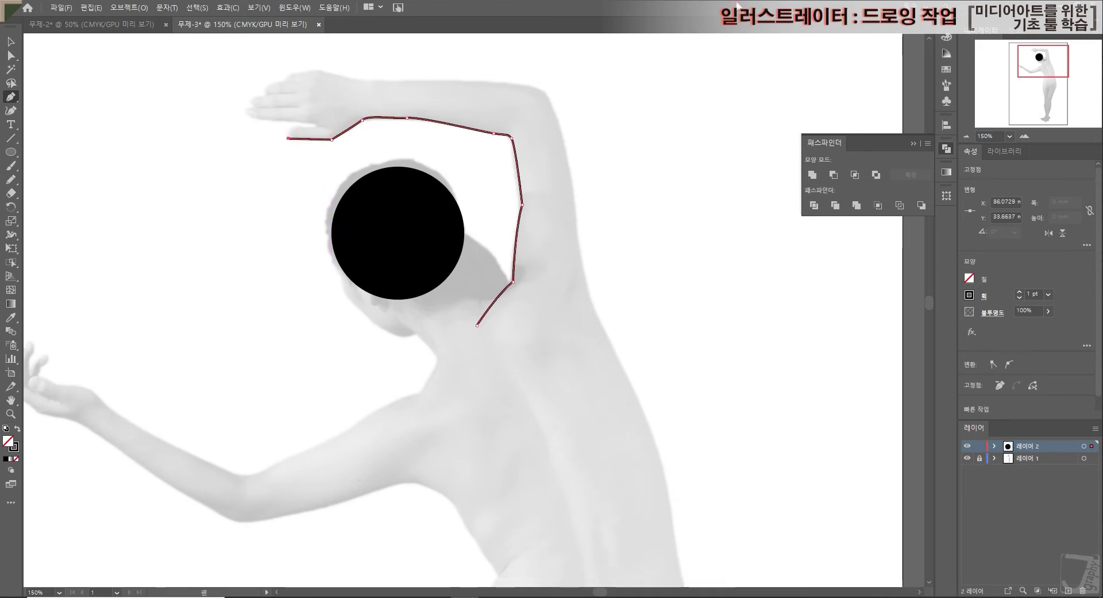
# - Draw four separate short lines on the raised hand to mark the fingers
pyautogui.click(248, 117)
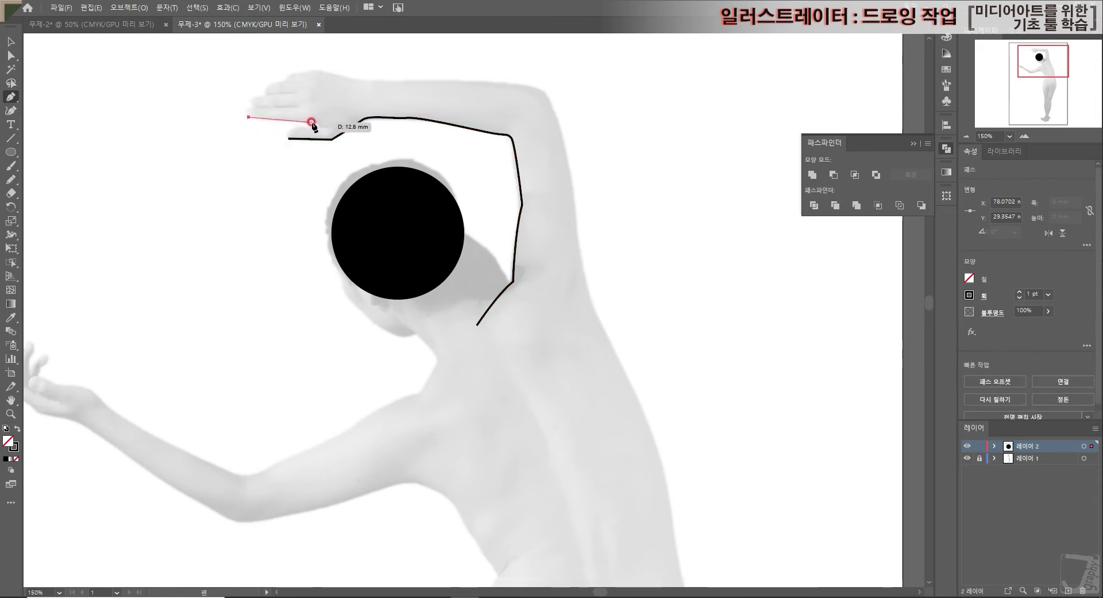
pyautogui.moveTo(325, 122); pyautogui.dragTo(328, 123)
pyautogui.press('Escape')
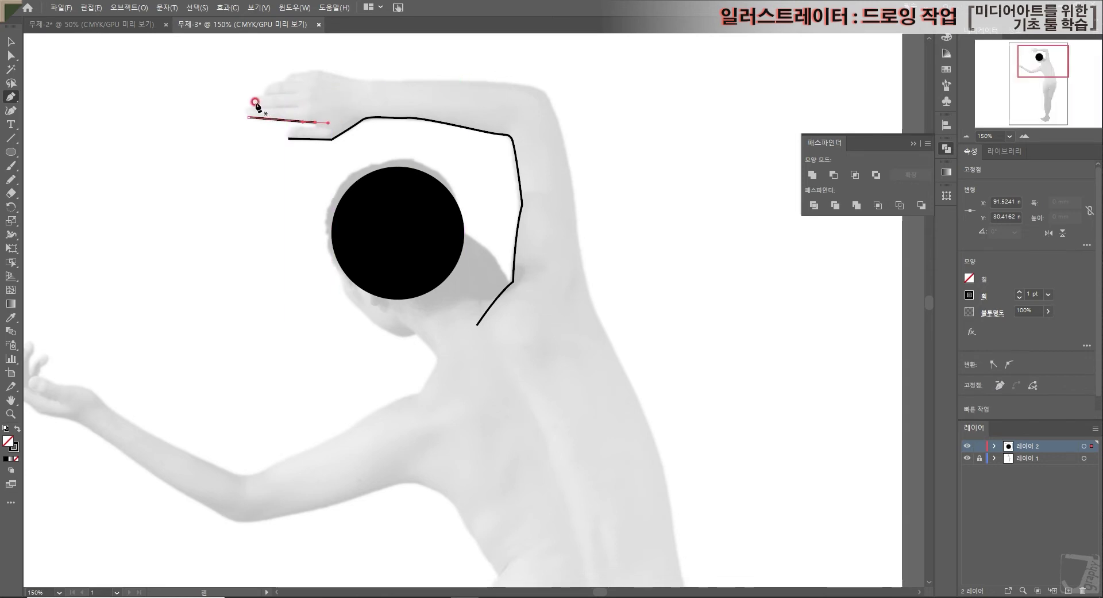
pyautogui.click(254, 103)
pyautogui.click(295, 105)
pyautogui.press('Escape')
pyautogui.click(266, 93)
pyautogui.click(297, 92)
pyautogui.press('Escape')
pyautogui.click(288, 82)
pyautogui.moveTo(310, 81); pyautogui.dragTo(367, 81)
pyautogui.press('Escape')
# - Trace the outer contour from the back of the raised hand over the elbow and down the side of the back
pyautogui.click(318, 71)
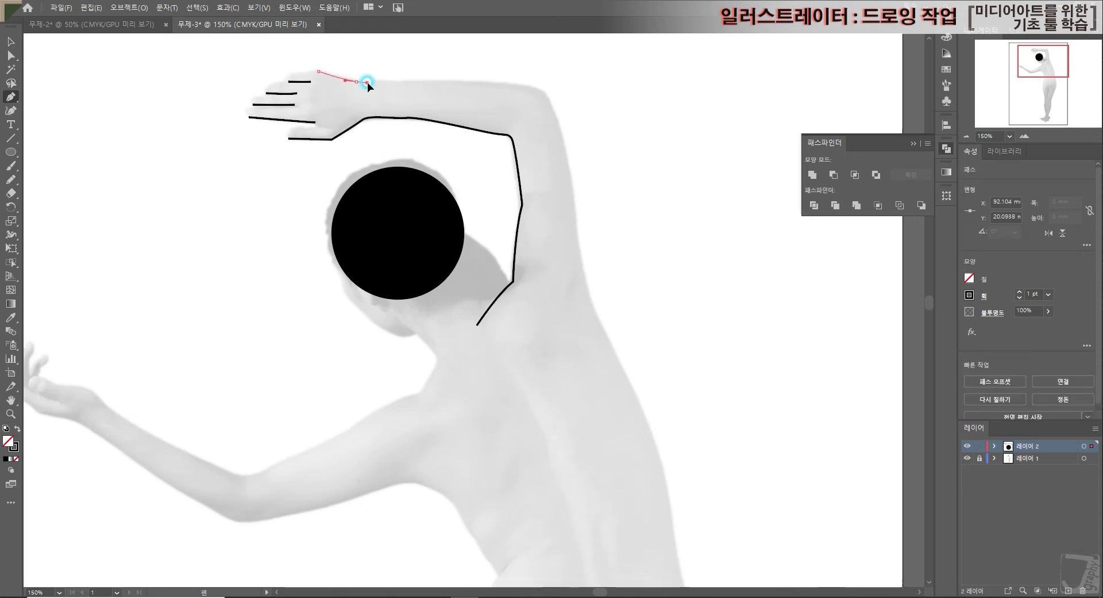
pyautogui.moveTo(499, 82); pyautogui.dragTo(525, 84)
pyautogui.click(548, 93)
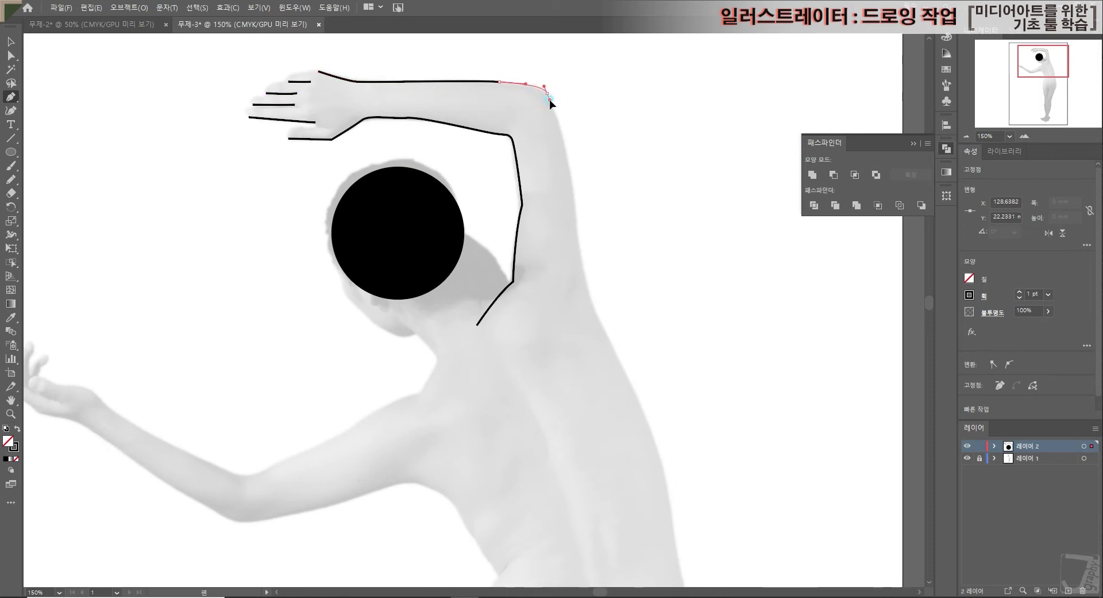
pyautogui.moveTo(572, 196); pyautogui.dragTo(577, 238)
pyautogui.click(599, 364)
pyautogui.moveTo(619, 360); pyautogui.dragTo(660, 454)
# - Continue the outer contour past the waist, around the hip and down the right thigh to just below the knee
pyautogui.scroll(-3, 660, 454)
pyautogui.moveTo(670, 370); pyautogui.dragTo(705, 430)
pyautogui.scroll(-2, 722, 487)
pyautogui.scroll(-4, 717, 495)
pyautogui.moveTo(684, 391); pyautogui.dragTo(611, 467)
pyautogui.scroll(-2, 649, 467)
pyautogui.scroll(-1, 615, 483)
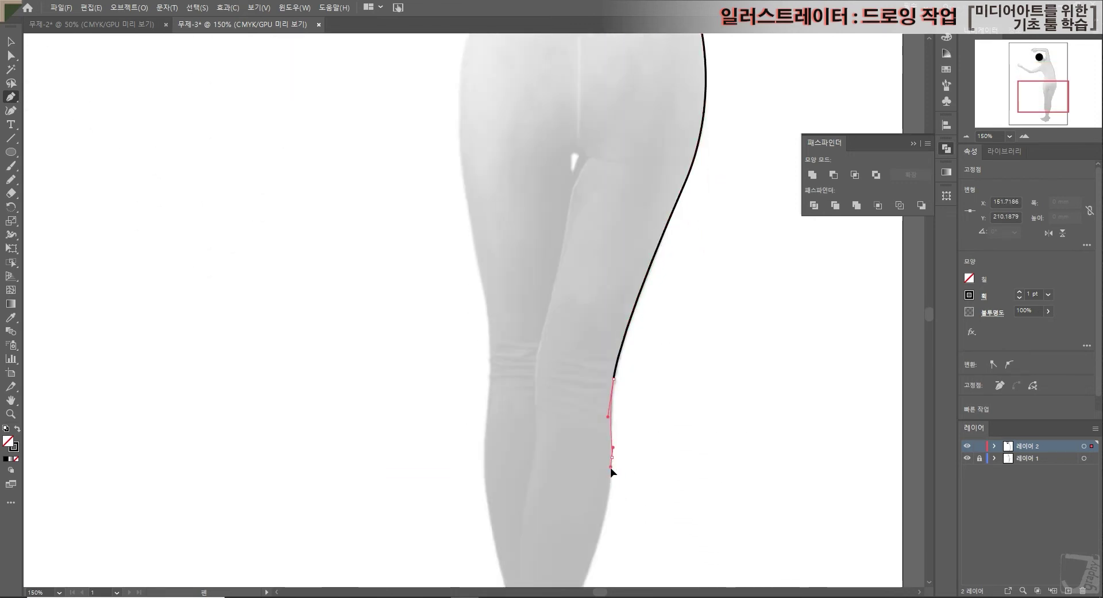
# - Extend the outer contour down the right calf to the ankle
pyautogui.scroll(-3, 592, 558)
pyautogui.moveTo(592, 558); pyautogui.dragTo(576, 437)
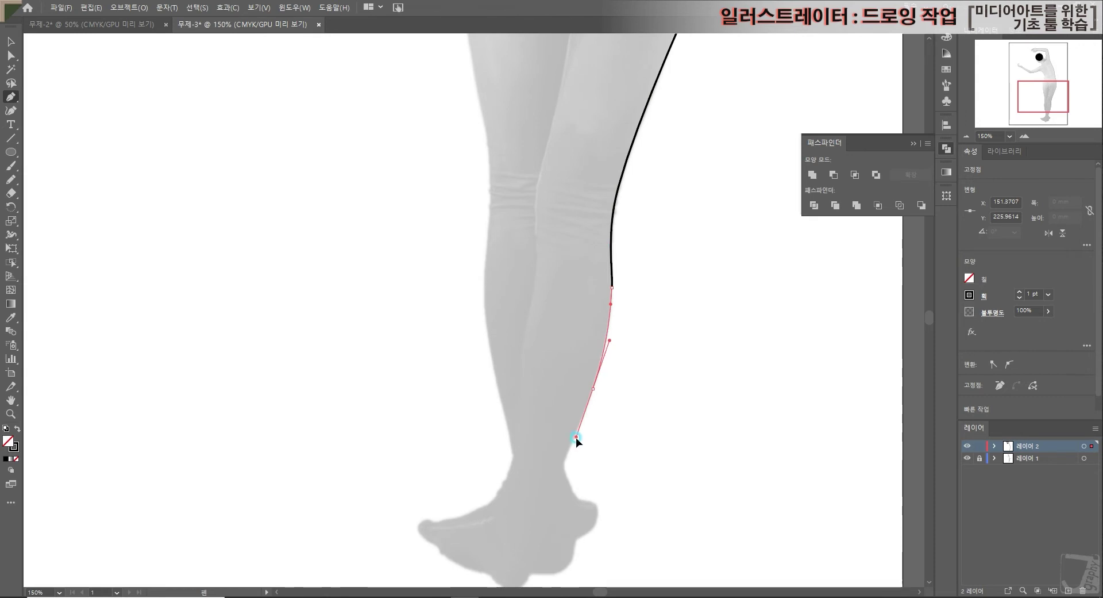
pyautogui.scroll(-2, 578, 464)
pyautogui.moveTo(548, 407); pyautogui.dragTo(546, 431)
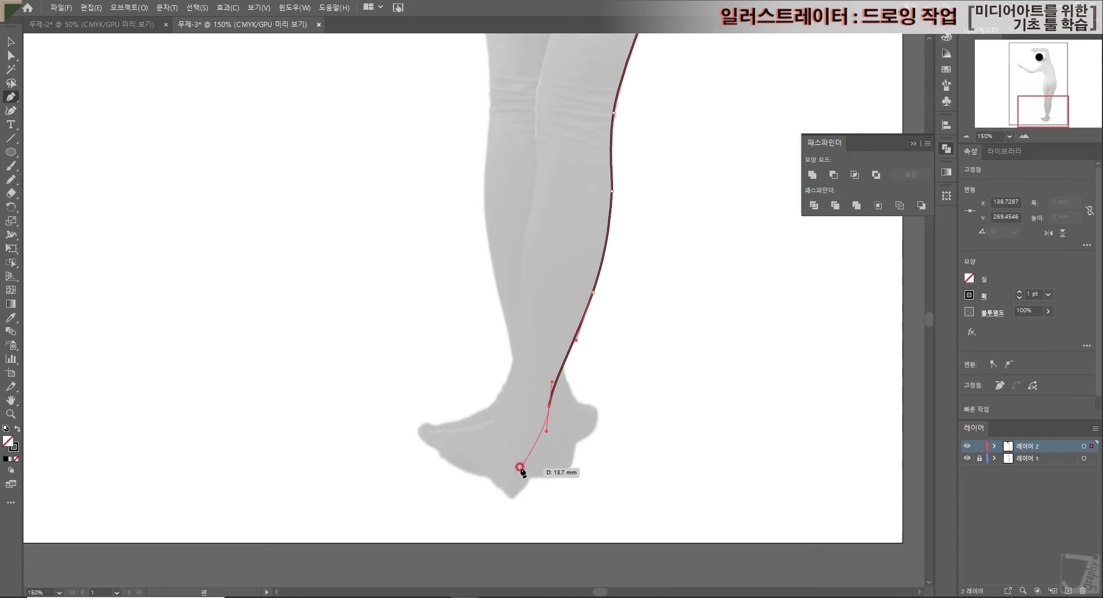
# - Trace the right foot around the heel, along the sole, around the toes and back up to the instep
pyautogui.click(520, 466)
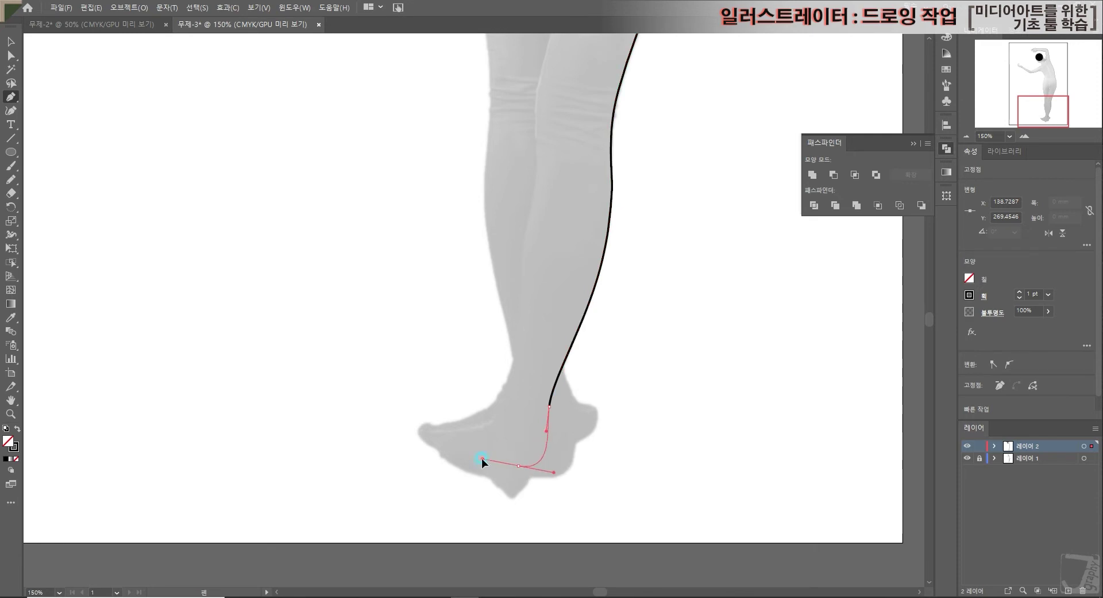
pyautogui.click(519, 465)
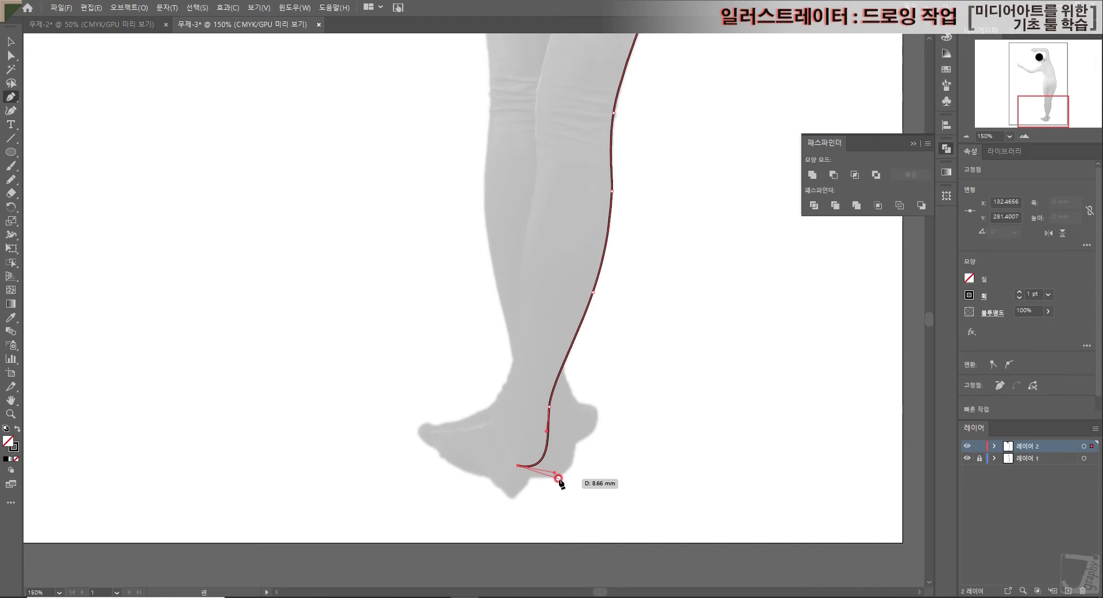
pyautogui.moveTo(500, 466)
pyautogui.mouseDown()
pyautogui.moveTo(456, 485)
pyautogui.moveTo(488, 472)
pyautogui.mouseUp()
pyautogui.moveTo(423, 443); pyautogui.dragTo(433, 431)
pyautogui.click(436, 425)
pyautogui.moveTo(493, 409); pyautogui.dragTo(502, 409)
# - Trace the right leg's inner contour from the ankle up to the crotch and draw the crease line under the buttocks
pyautogui.click(523, 317)
pyautogui.moveTo(523, 298); pyautogui.dragTo(523, 303)
pyautogui.moveTo(528, 223); pyautogui.dragTo(598, 167)
pyautogui.scroll(8, 538, 212)
pyautogui.click(537, 216)
pyautogui.click(549, 234)
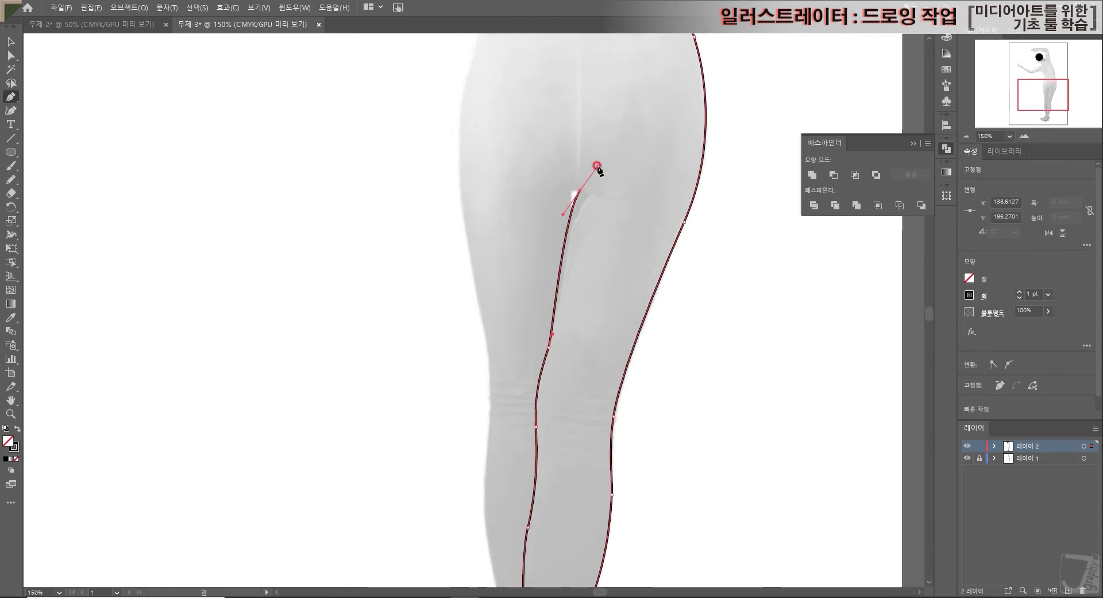
pyautogui.keyDown('ctrl'); pyautogui.click(566, 192); pyautogui.keyUp('ctrl')
pyautogui.scroll(-6, 537, 239)
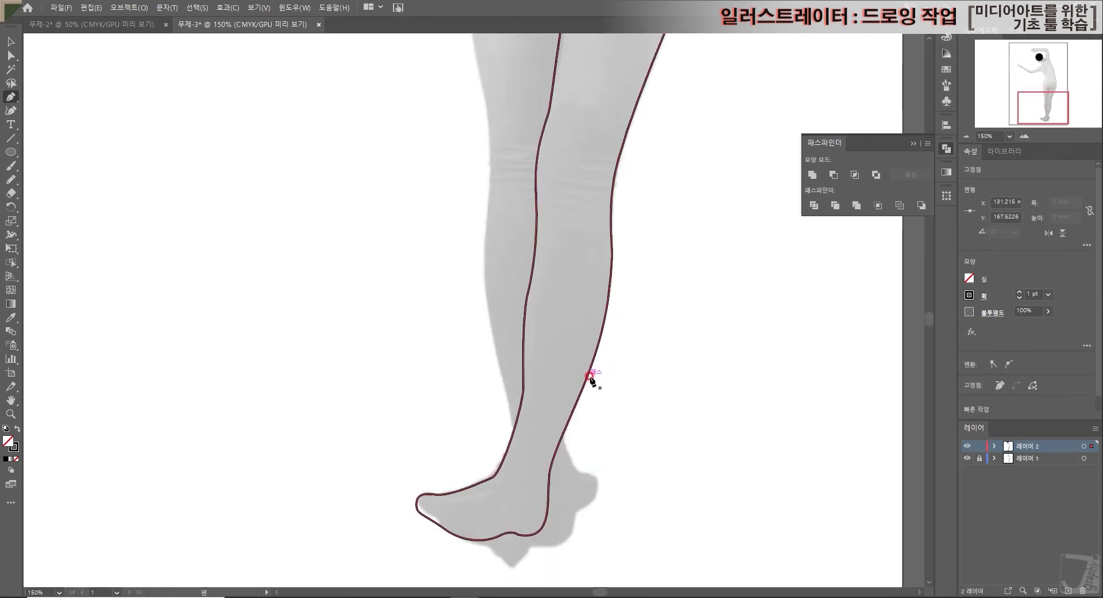
# - Start a new path at the left ankle beside the right leg's outline and trace the left calf and knee to the lower thigh
pyautogui.click(514, 428)
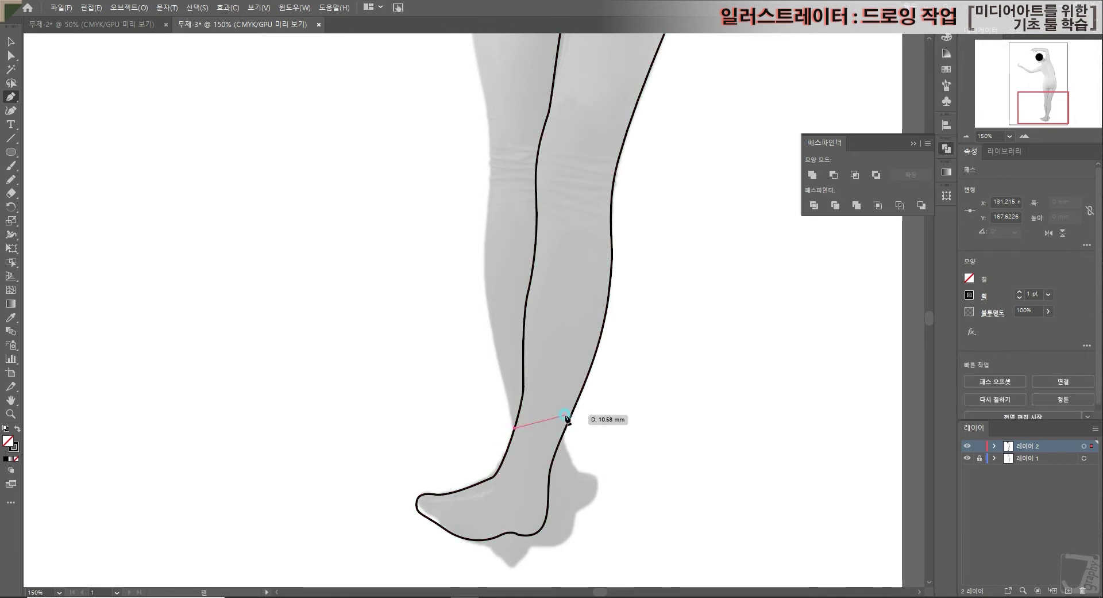
pyautogui.keyDown('ctrl'); pyautogui.click(514, 427); pyautogui.keyUp('ctrl')
pyautogui.click(512, 425)
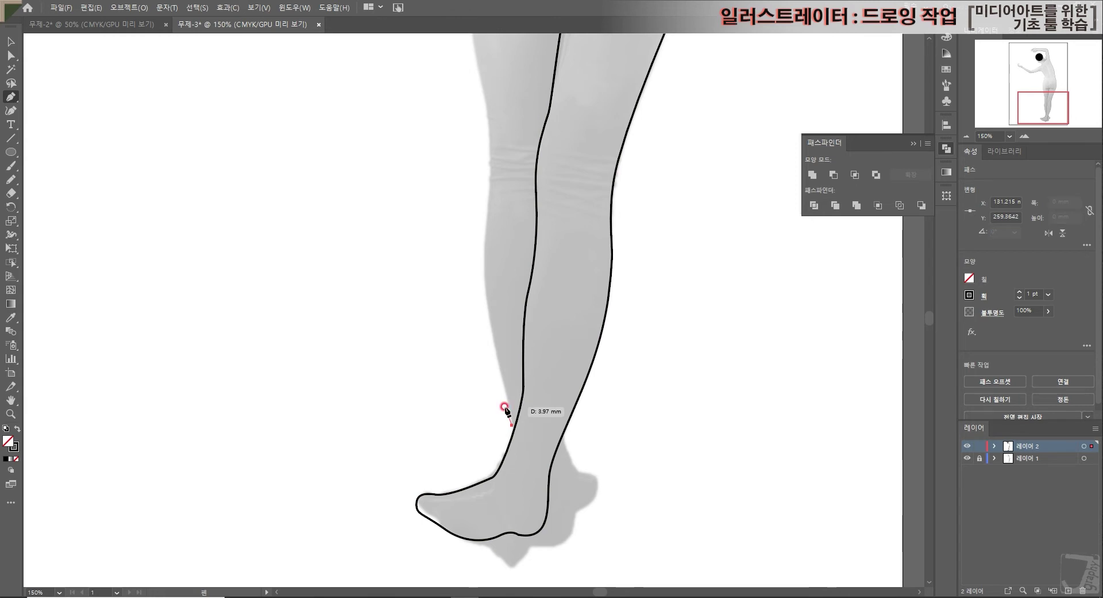
pyautogui.scroll(3, 506, 339)
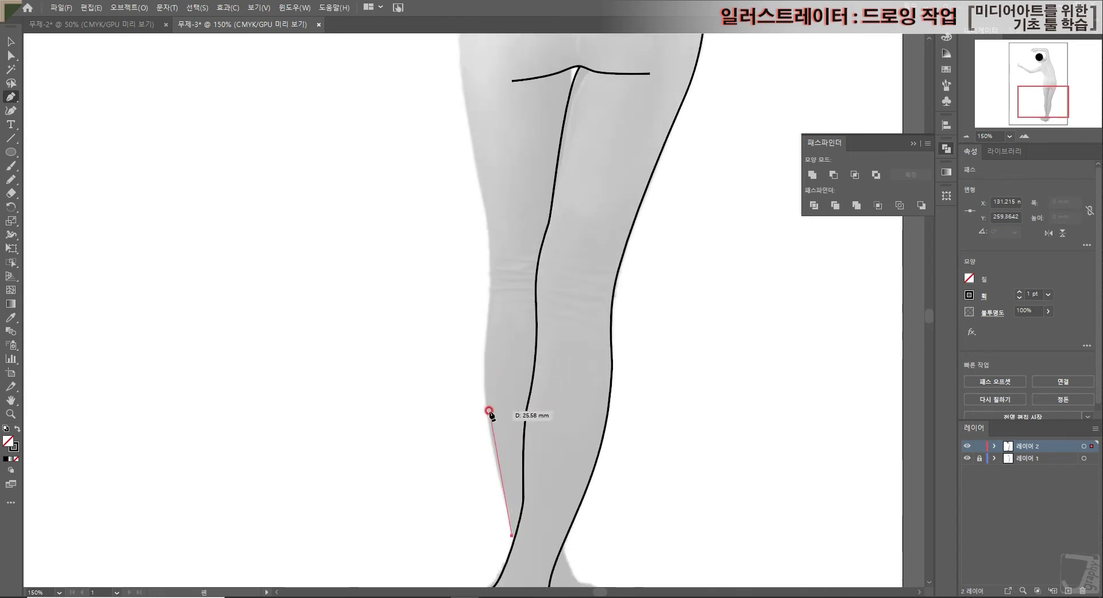
pyautogui.moveTo(488, 411); pyautogui.dragTo(486, 382)
pyautogui.moveTo(489, 311); pyautogui.dragTo(491, 272)
pyautogui.moveTo(481, 187); pyautogui.dragTo(470, 146)
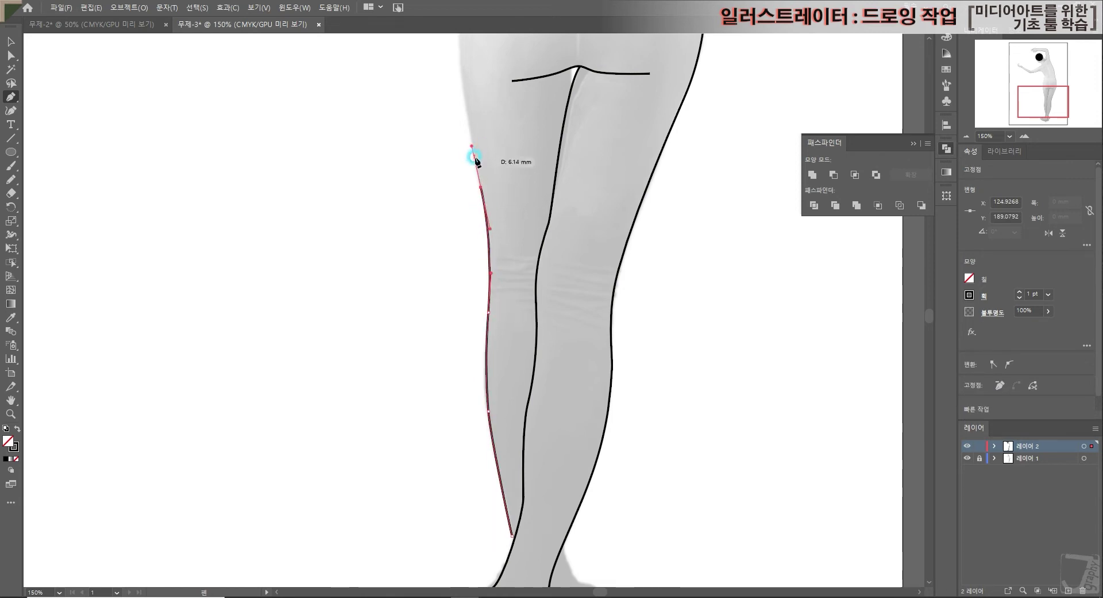
# - Continue the left leg's outer contour up the thigh, around the hip and into the waist
pyautogui.scroll(3, 494, 201)
pyautogui.moveTo(517, 257); pyautogui.dragTo(519, 262)
pyautogui.scroll(3, 517, 257)
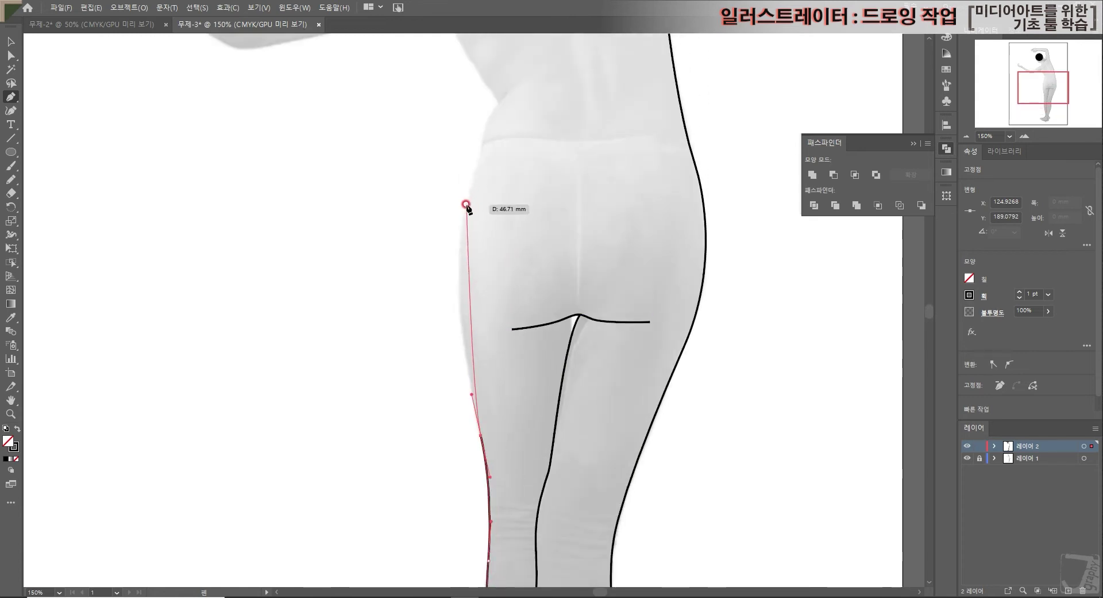
pyautogui.moveTo(468, 205); pyautogui.dragTo(492, 115)
pyautogui.scroll(2, 486, 189)
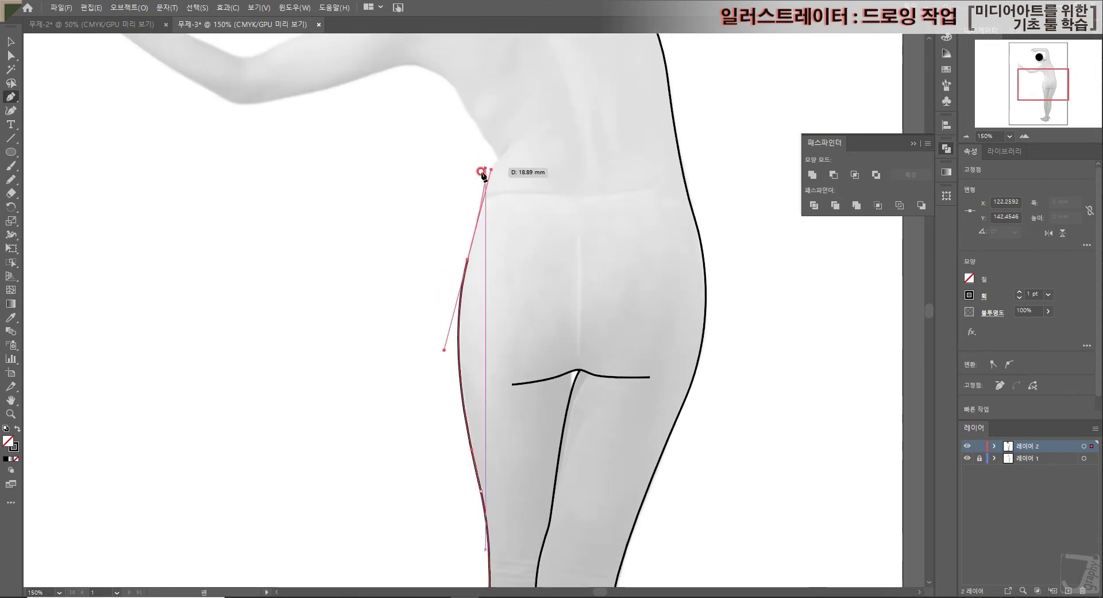
pyautogui.click(513, 172)
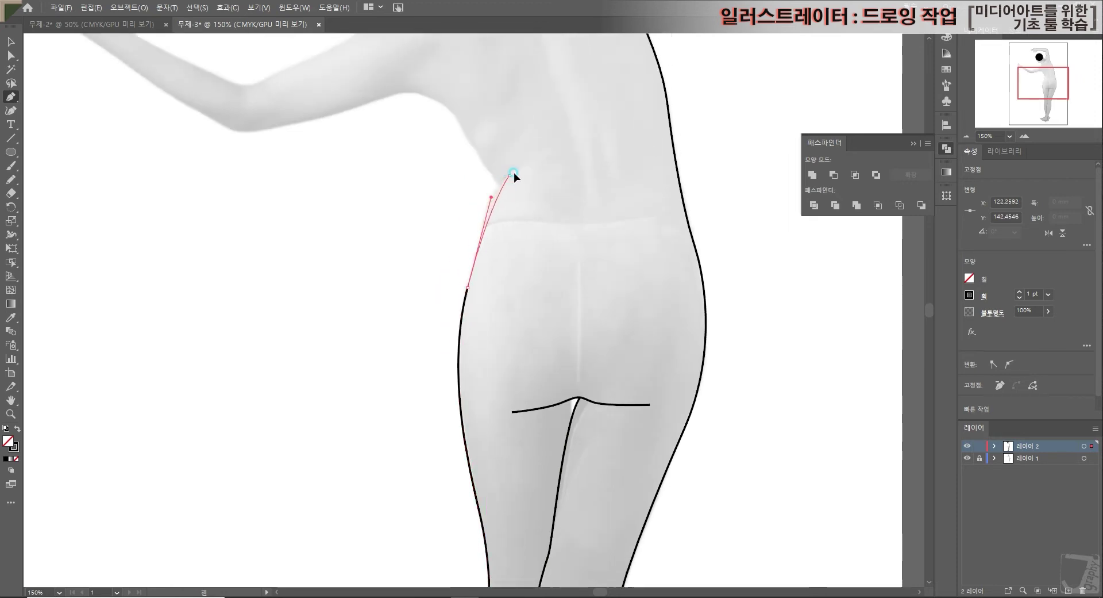
pyautogui.moveTo(526, 164); pyautogui.dragTo(529, 157)
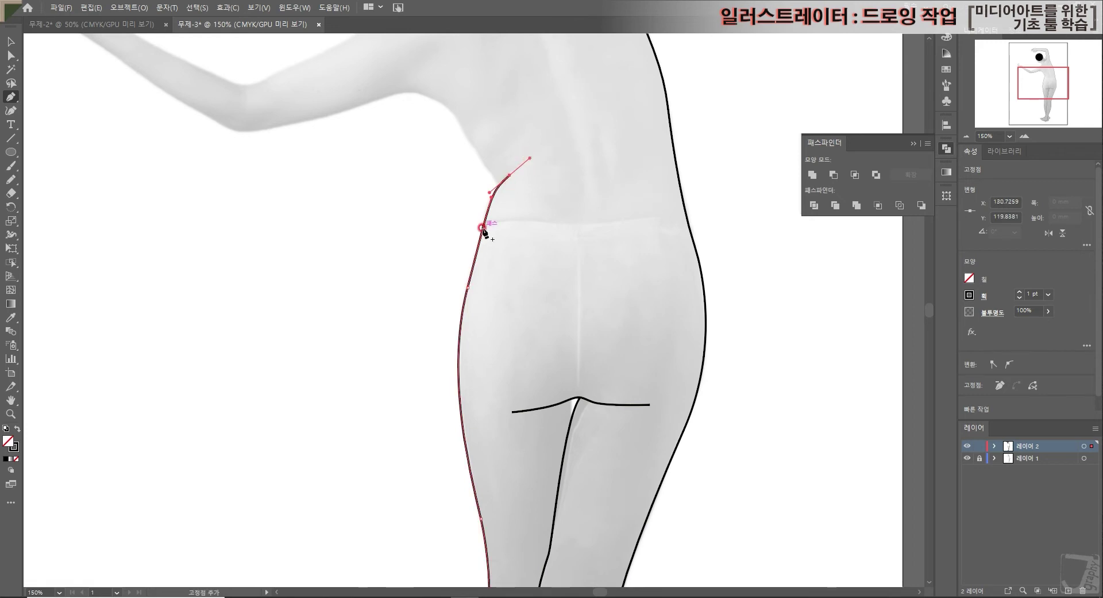
# - Trace a new contour from the waist up the torso's left side, around the armpit and along the left arm's underside to the wrist
pyautogui.scroll(3, 485, 228)
pyautogui.scroll(2, 494, 244)
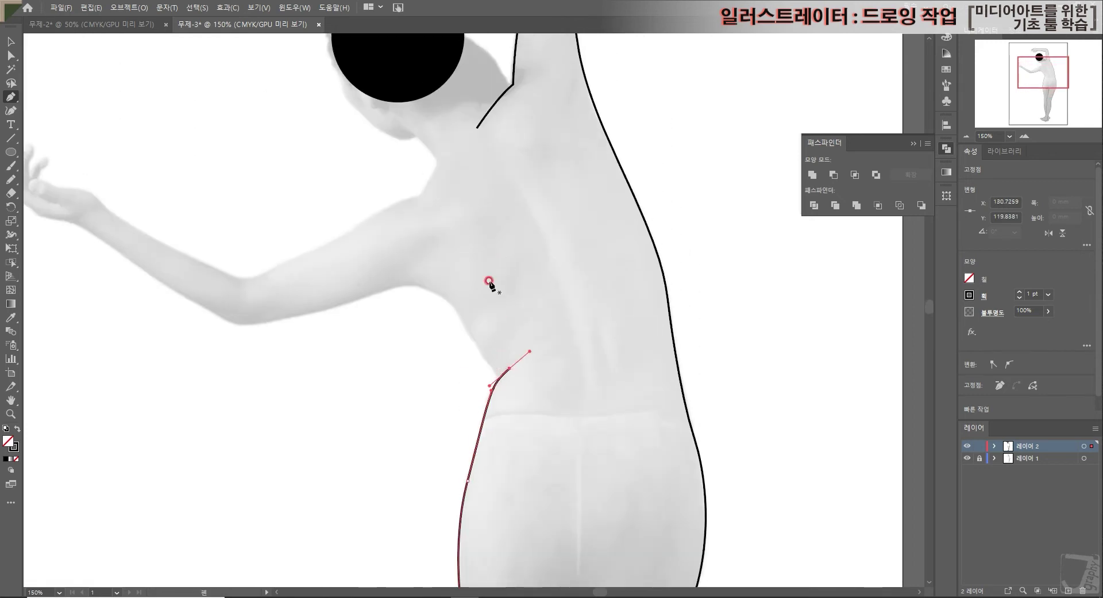
pyautogui.click(493, 375)
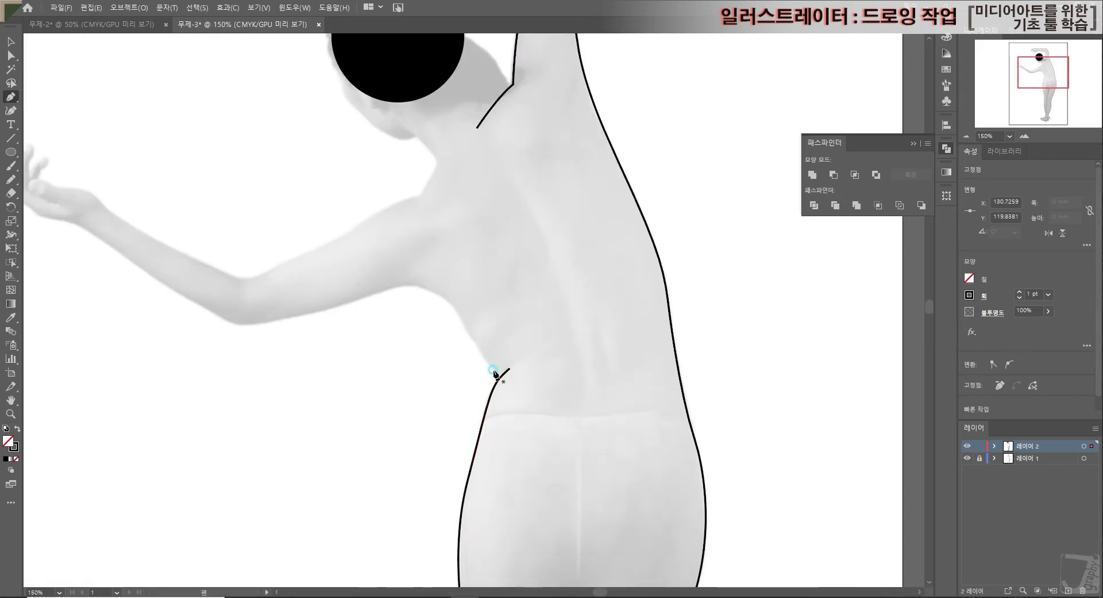
pyautogui.moveTo(458, 307); pyautogui.dragTo(379, 288)
pyautogui.moveTo(284, 317); pyautogui.dragTo(258, 320)
pyautogui.moveTo(222, 316); pyautogui.dragTo(172, 291)
pyautogui.moveTo(149, 275); pyautogui.dragTo(94, 234)
# - Continue the arm's lower contour around the outer edge of the left hand to the fingertips and end the path
pyautogui.moveTo(469, 48); pyautogui.dragTo(665, 148)
pyautogui.click(265, 320)
pyautogui.click(232, 314)
pyautogui.click(207, 295)
pyautogui.click(205, 257)
pyautogui.press('Escape')
# - Start a new path in the left palm and trace around the thumb tip toward the wrist
pyautogui.click(257, 304)
pyautogui.moveTo(224, 281); pyautogui.dragTo(233, 278)
pyautogui.click(270, 287)
pyautogui.click(287, 289)
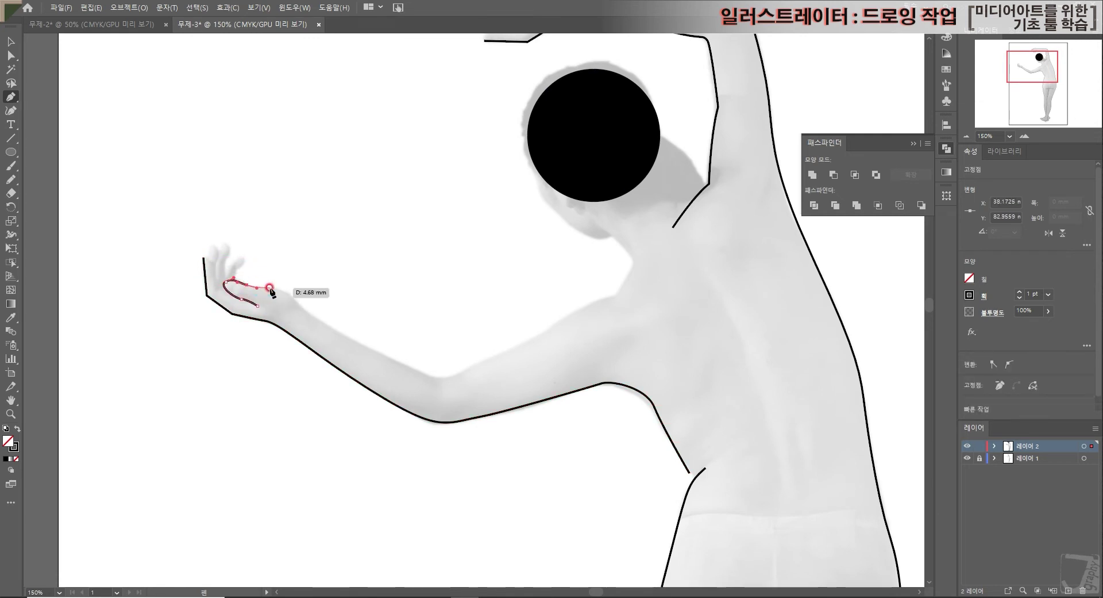
# - Extend the thumb path along the left arm's upper side to the shoulder, and draw the short line linking the shoulder to the neck contour
pyautogui.click(300, 305)
pyautogui.moveTo(312, 322); pyautogui.dragTo(345, 334)
pyautogui.moveTo(443, 378); pyautogui.dragTo(537, 338)
pyautogui.click(625, 293)
pyautogui.press('Escape')
pyautogui.click(617, 290)
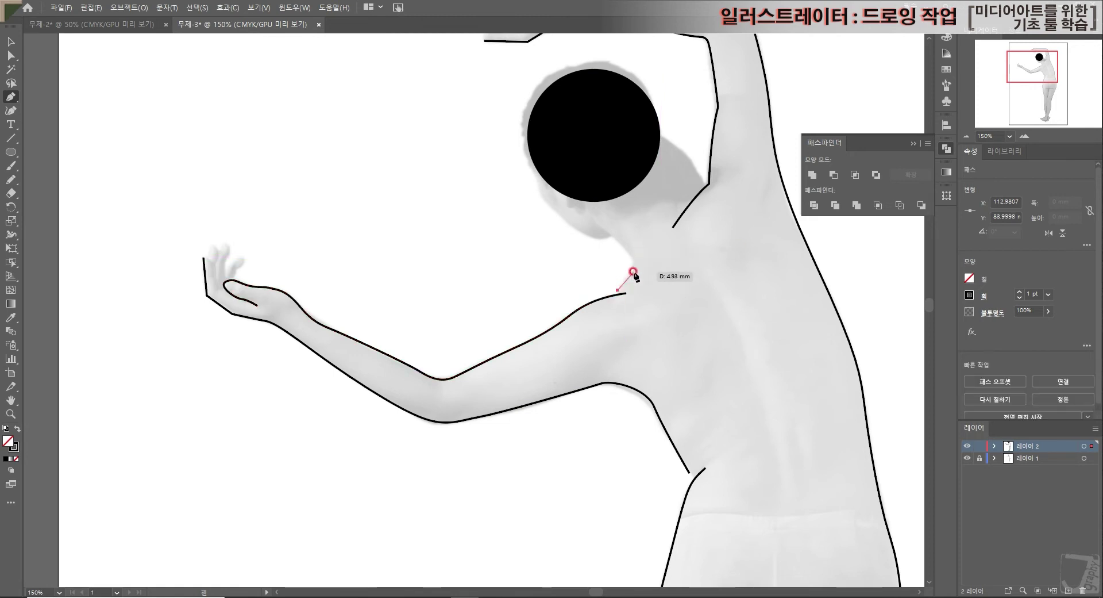
# - Trace the part of the left foot showing behind the right ankle
pyautogui.scroll(-10, 574, 288)
pyautogui.click(490, 419)
pyautogui.moveTo(504, 448); pyautogui.dragTo(523, 470)
pyautogui.click(496, 510)
pyautogui.moveTo(454, 512); pyautogui.dragTo(435, 491)
# - Select all the body lines without the head circle and set their stroke weight to 4 pt
pyautogui.click(11, 55)
pyautogui.scroll(5, 596, 271)
pyautogui.scroll(2, 596, 274)
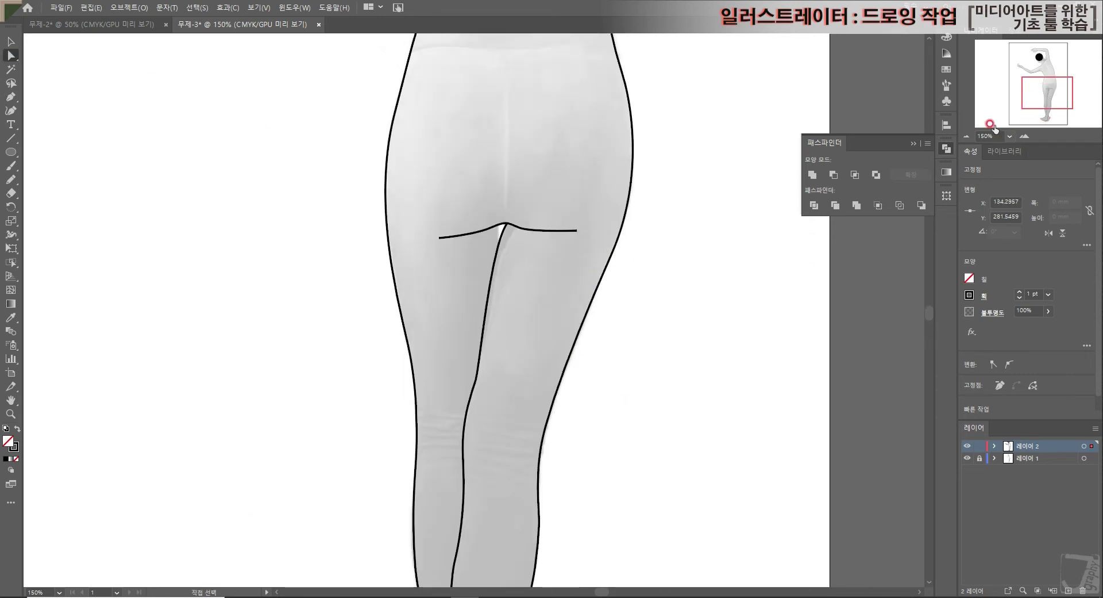
pyautogui.click(967, 137)
pyautogui.click(967, 136)
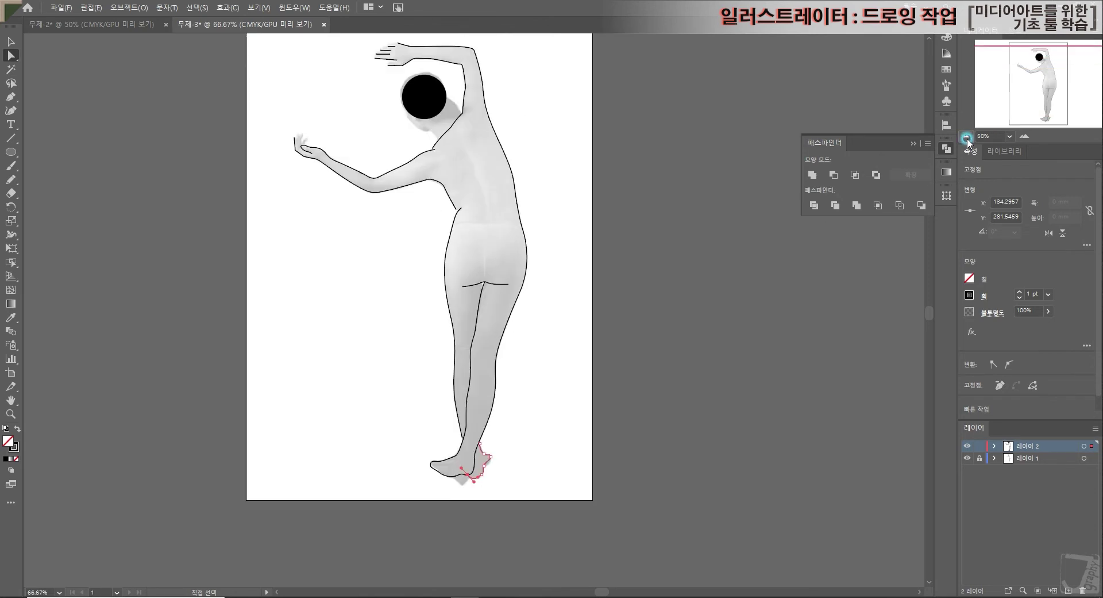
pyautogui.moveTo(593, 467); pyautogui.dragTo(298, 36)
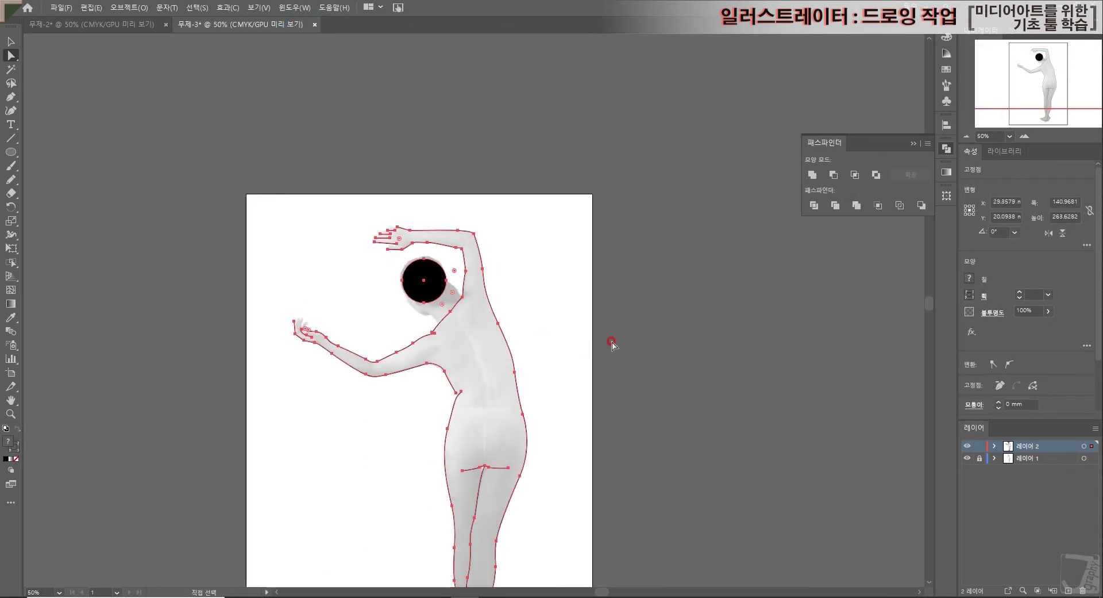
pyautogui.scroll(-2, 611, 344)
pyautogui.scroll(-1, 611, 344)
pyautogui.keyDown('shift'); pyautogui.click(435, 240); pyautogui.keyUp('shift')
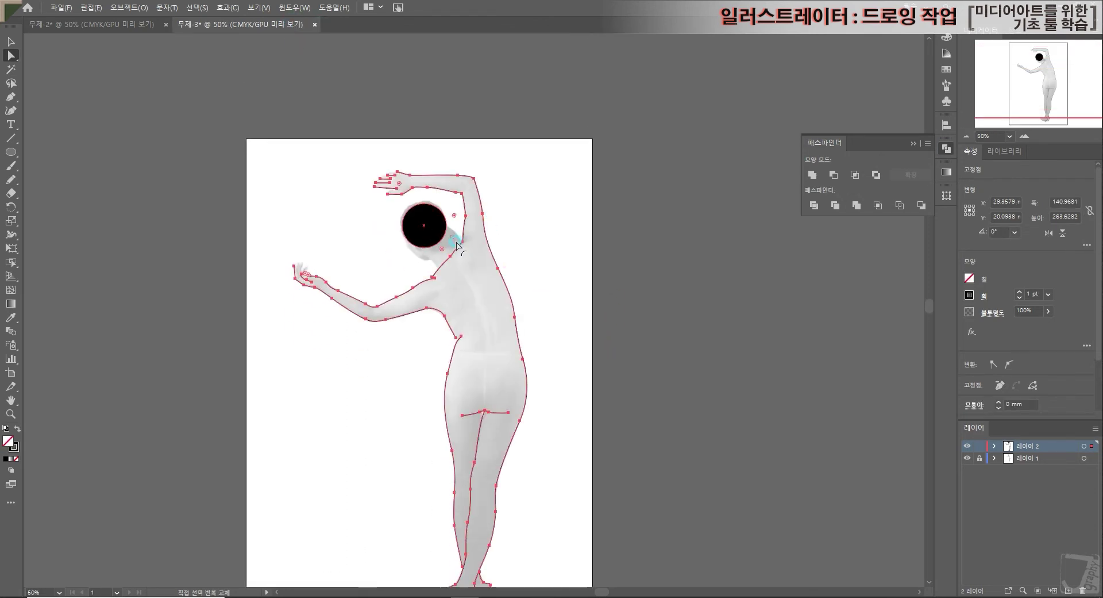
pyautogui.click(1020, 292)
pyautogui.click(1020, 291)
pyautogui.click(1020, 292)
# - Give the selected lines round caps and round corners and set their stroke weight to 5 pt
pyautogui.click(985, 295)
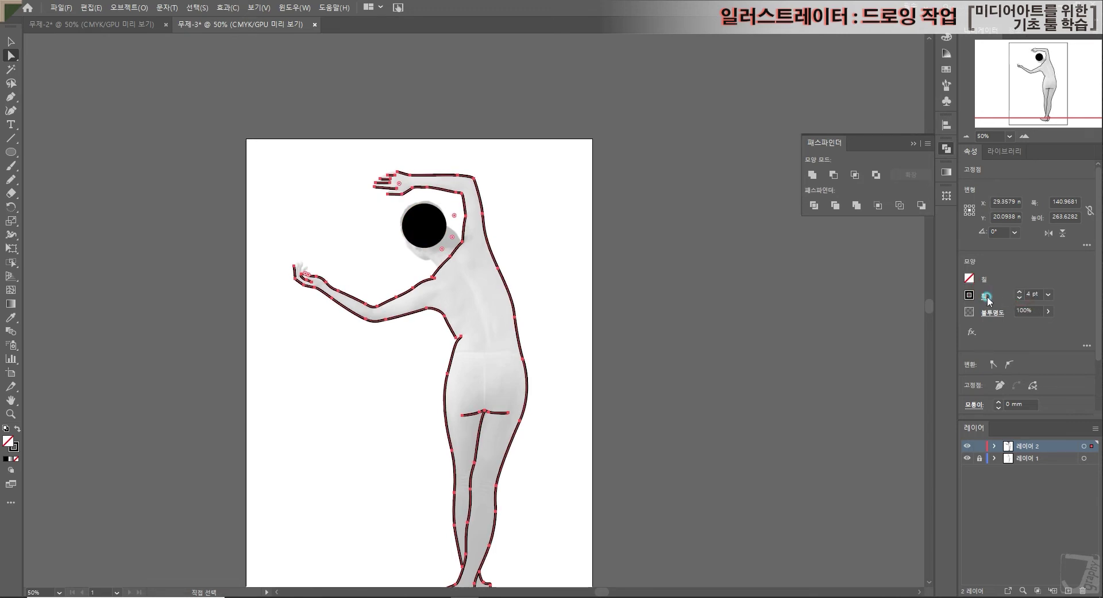
pyautogui.click(986, 297)
pyautogui.click(927, 326)
pyautogui.click(927, 341)
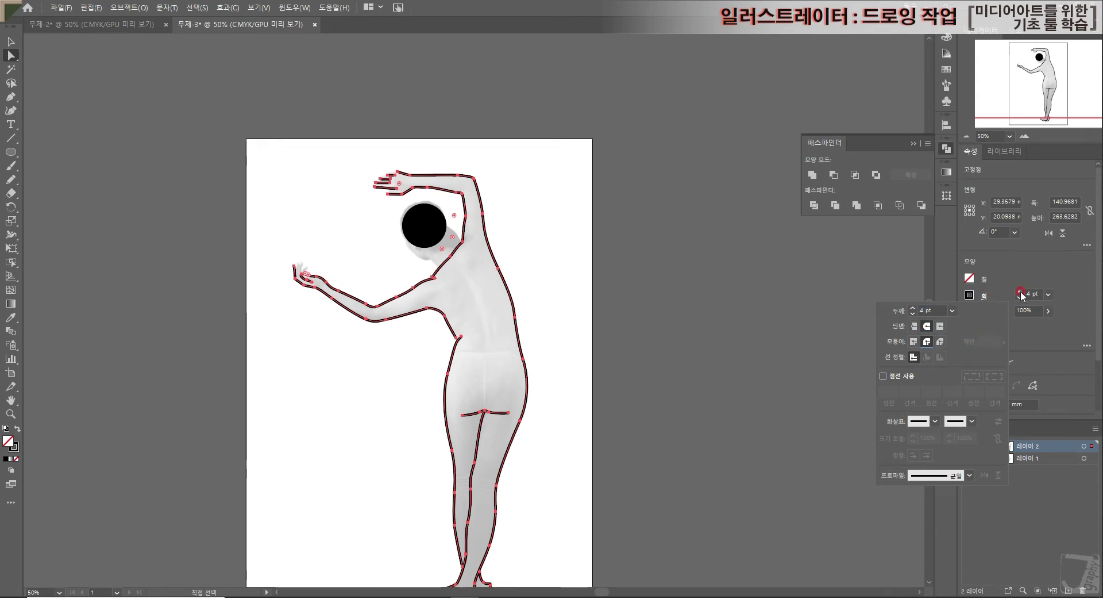
pyautogui.click(1020, 292)
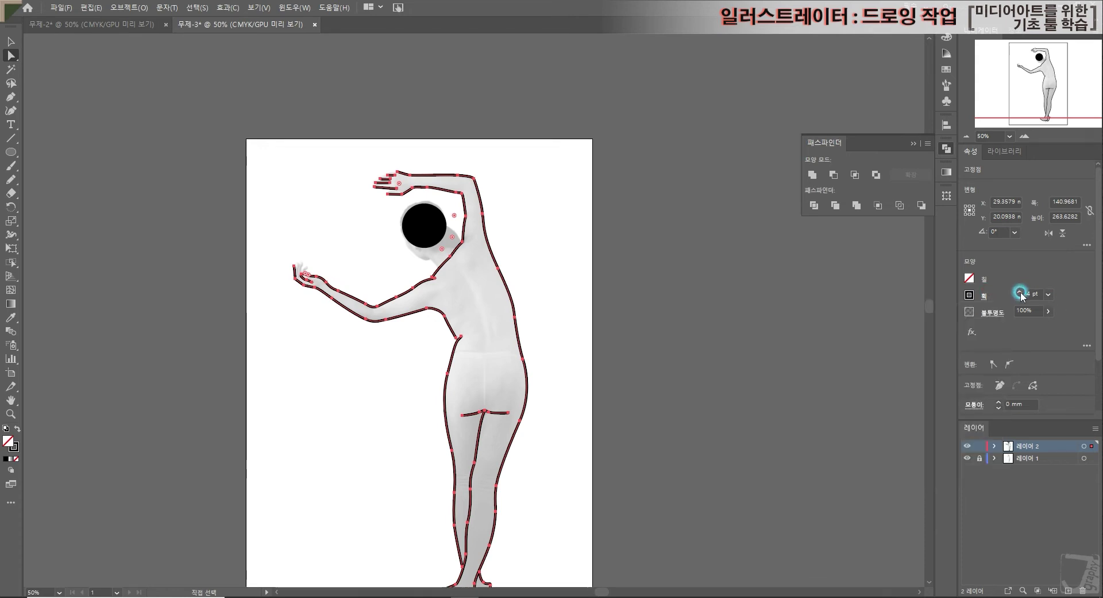
# - Nudge the anchor on the contour between the raised arm and the neck slightly upward
pyautogui.click(1024, 137)
pyautogui.click(1024, 137)
pyautogui.click(1024, 137)
pyautogui.click(1024, 137)
pyautogui.moveTo(1037, 69); pyautogui.dragTo(1040, 57)
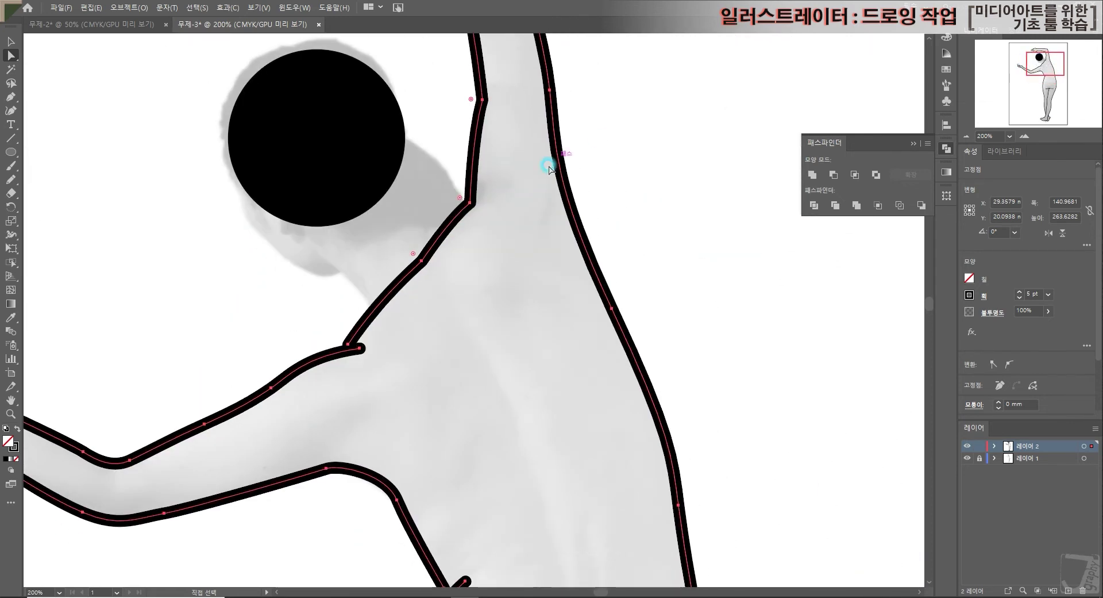
pyautogui.scroll(4, 534, 295)
pyautogui.moveTo(421, 393); pyautogui.dragTo(421, 389)
# - Tilt the uppermost finger line of the raised hand upward and pull the arm's outer contour end back toward the wrist
pyautogui.scroll(4, 369, 432)
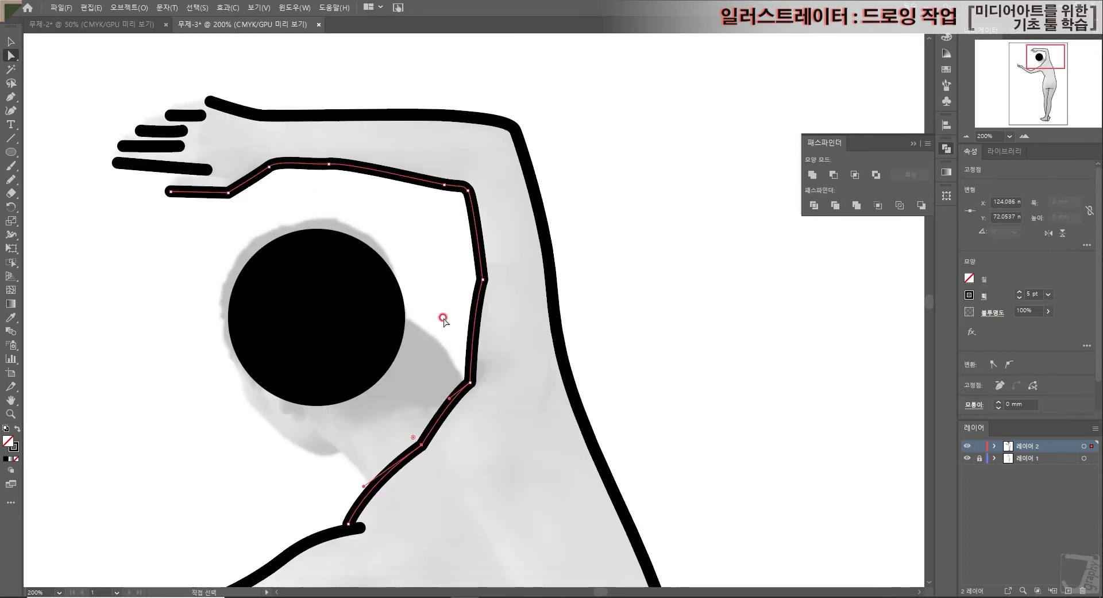
pyautogui.click(202, 198)
pyautogui.moveTo(201, 199); pyautogui.dragTo(209, 188)
pyautogui.click(262, 246)
pyautogui.click(223, 194)
pyautogui.click(263, 168)
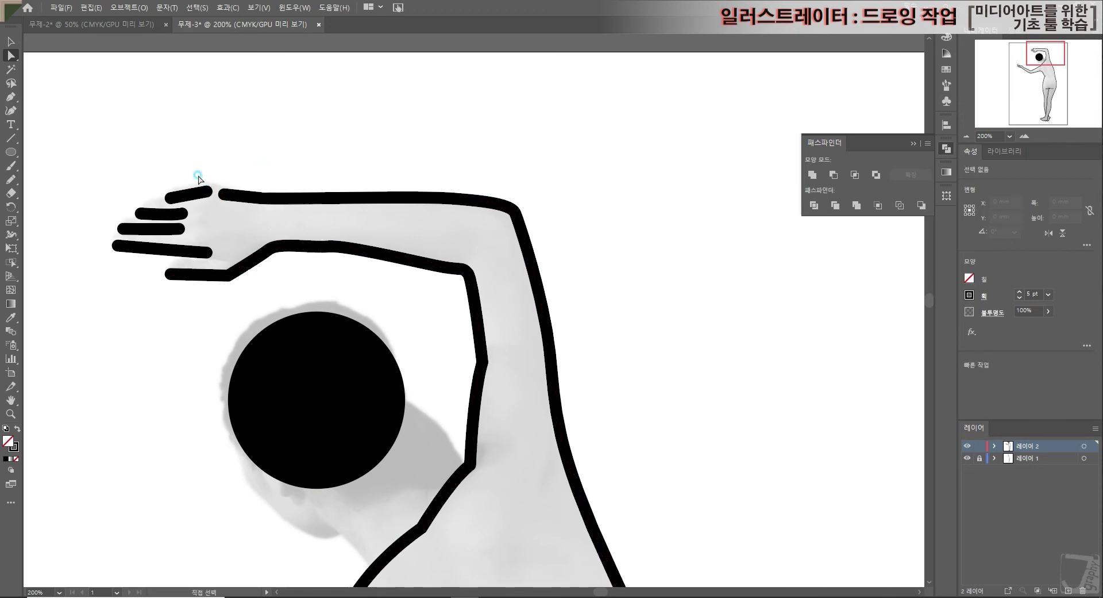
# - Select the facing end points of the uppermost finger line and the raised arm's outer contour and join them
pyautogui.click(254, 206)
pyautogui.click(276, 109)
pyautogui.moveTo(207, 189); pyautogui.dragTo(209, 192)
pyautogui.keyDown('shift'); pyautogui.click(225, 195); pyautogui.keyUp('shift')
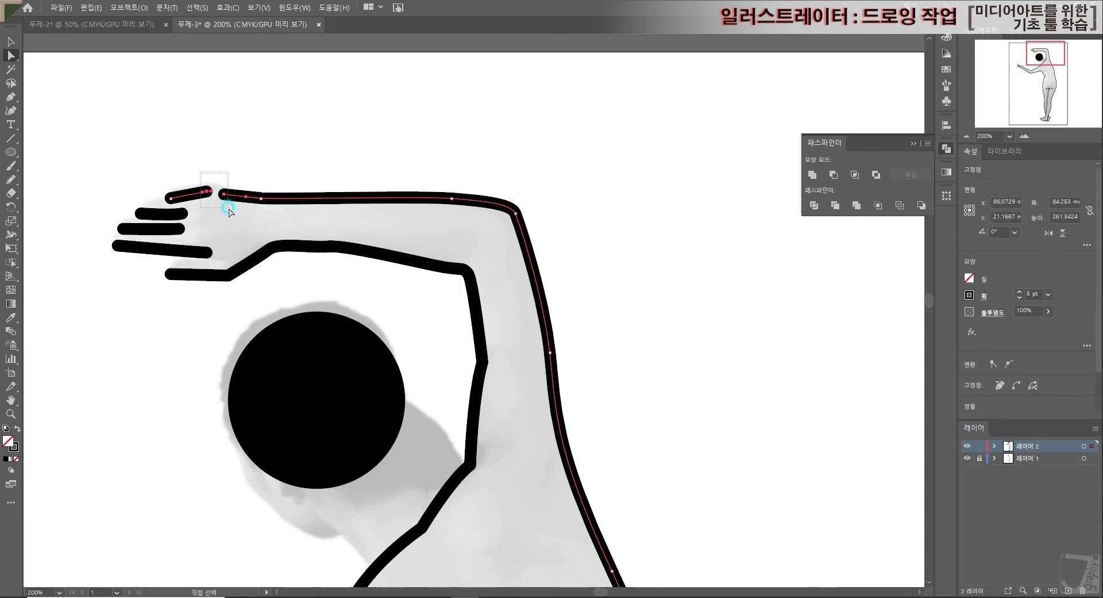
pyautogui.moveTo(224, 194); pyautogui.dragTo(223, 196)
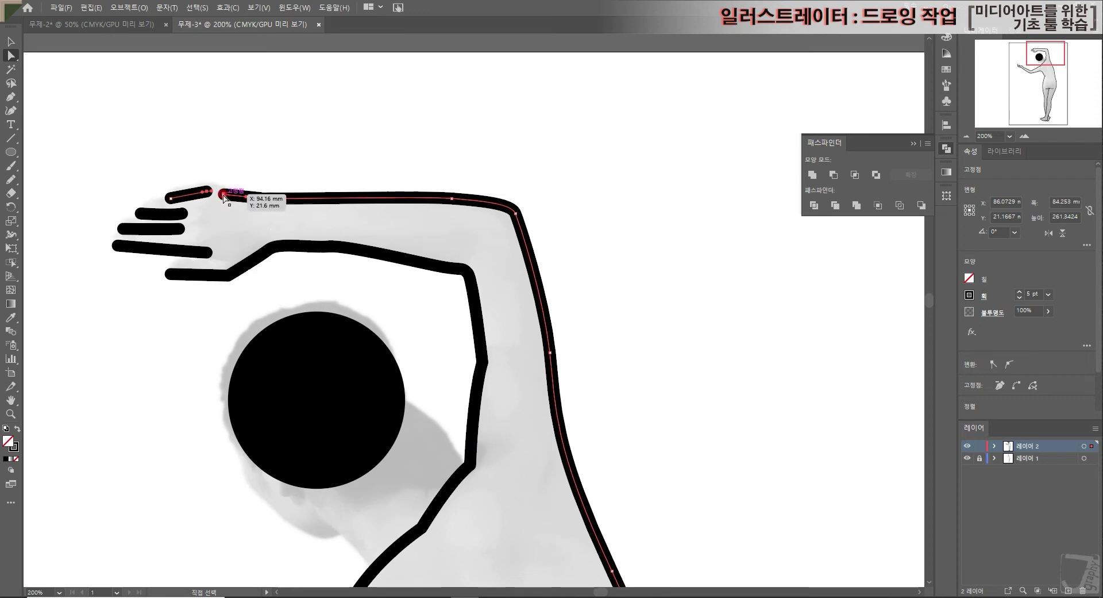
pyautogui.rightClick(224, 196)
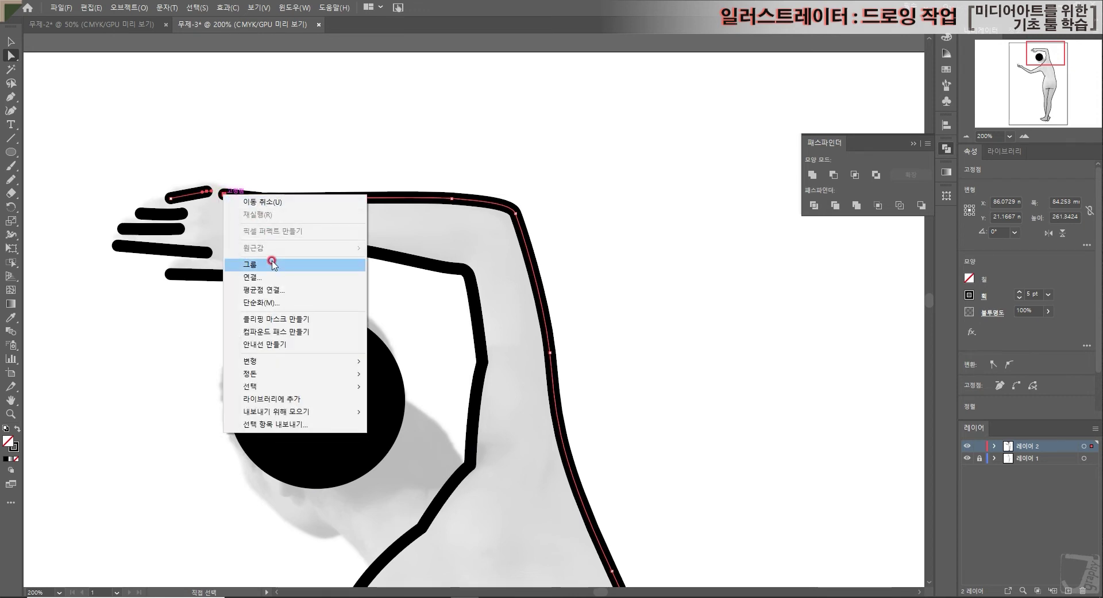
pyautogui.click(265, 276)
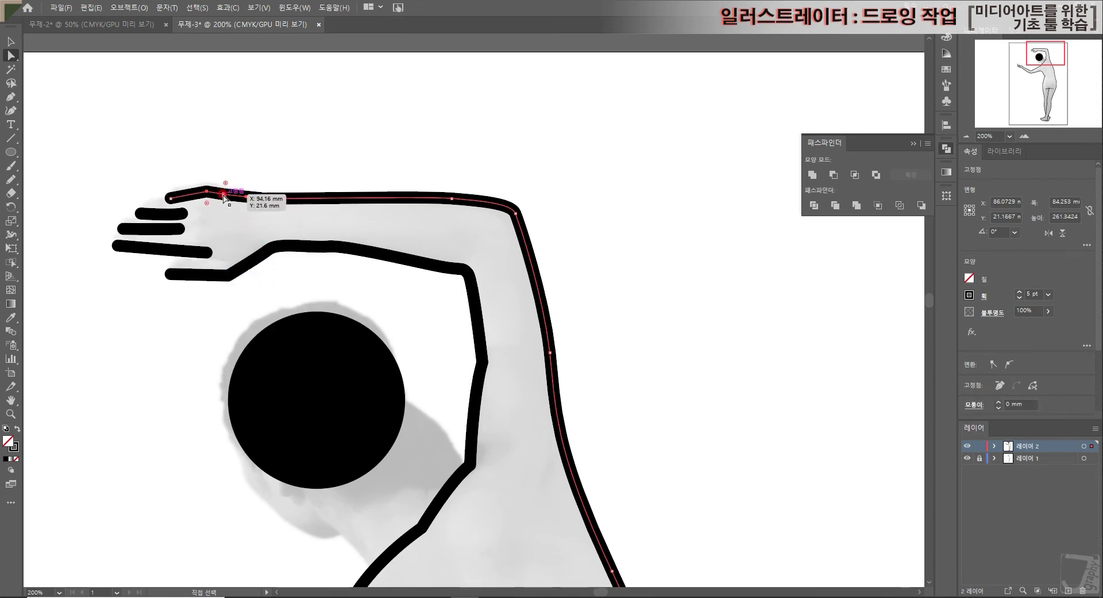
# - Remove the extra anchor beside the joint on the raised hand's outline and shift the knuckle anchor toward the wrist
pyautogui.click(321, 156)
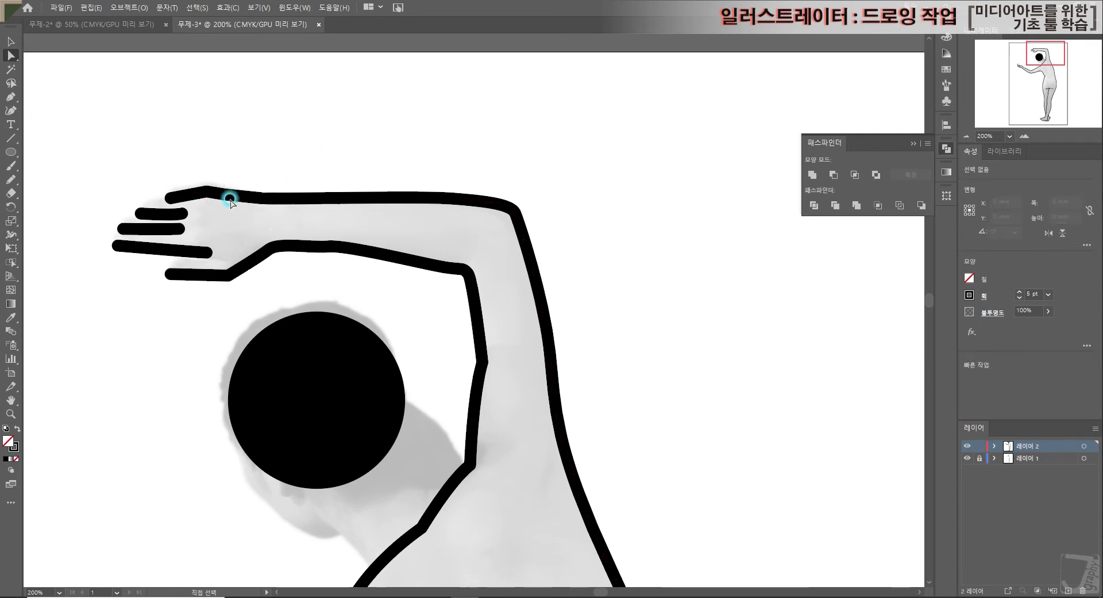
pyautogui.click(224, 196)
pyautogui.moveTo(225, 195); pyautogui.dragTo(246, 198)
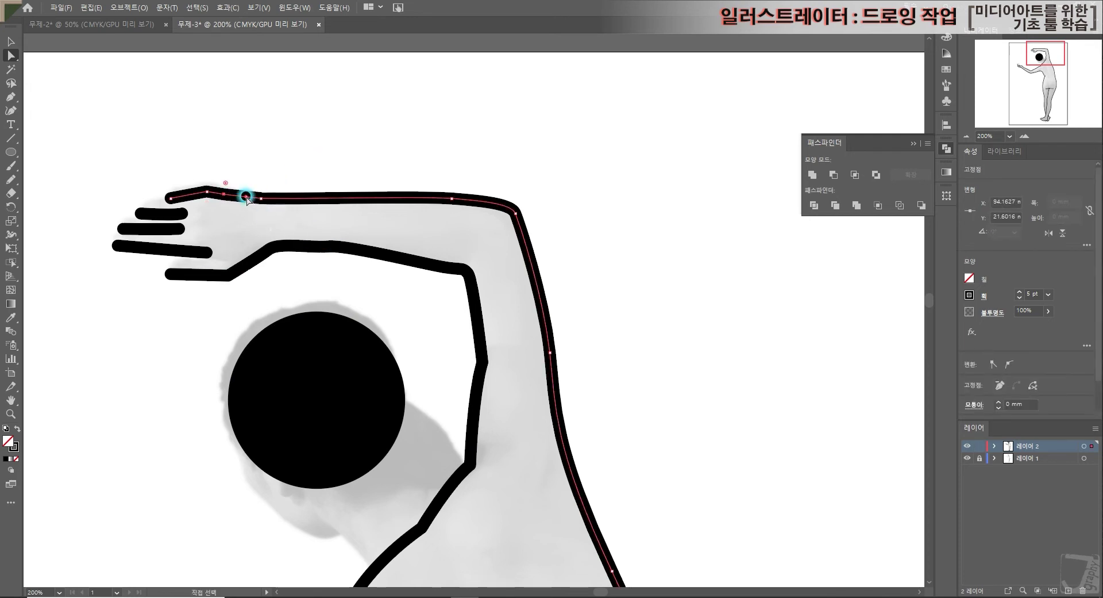
pyautogui.click(998, 384)
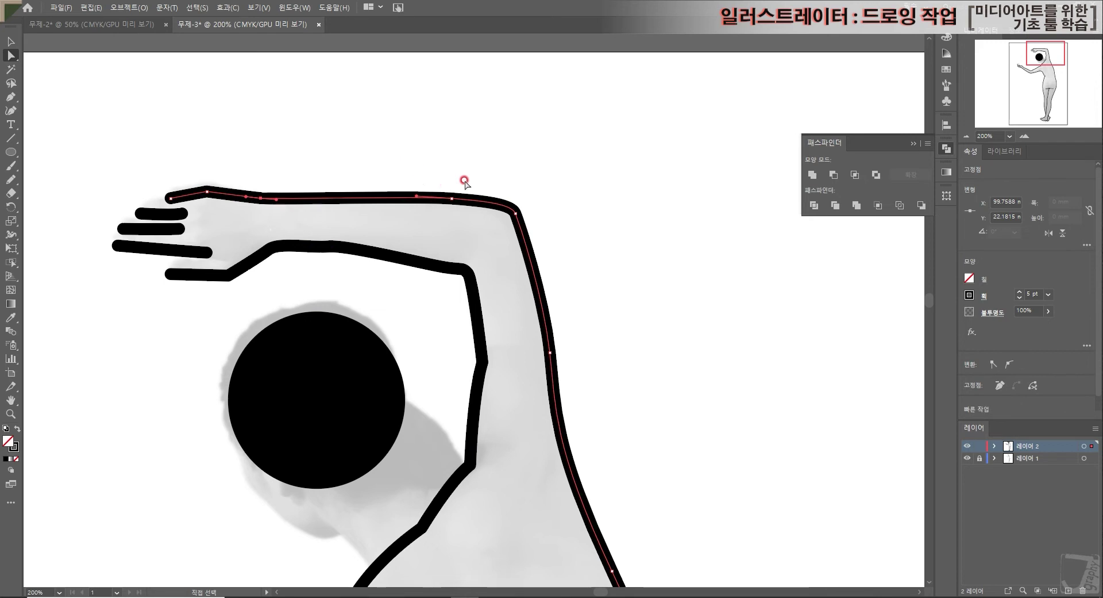
pyautogui.click(1002, 386)
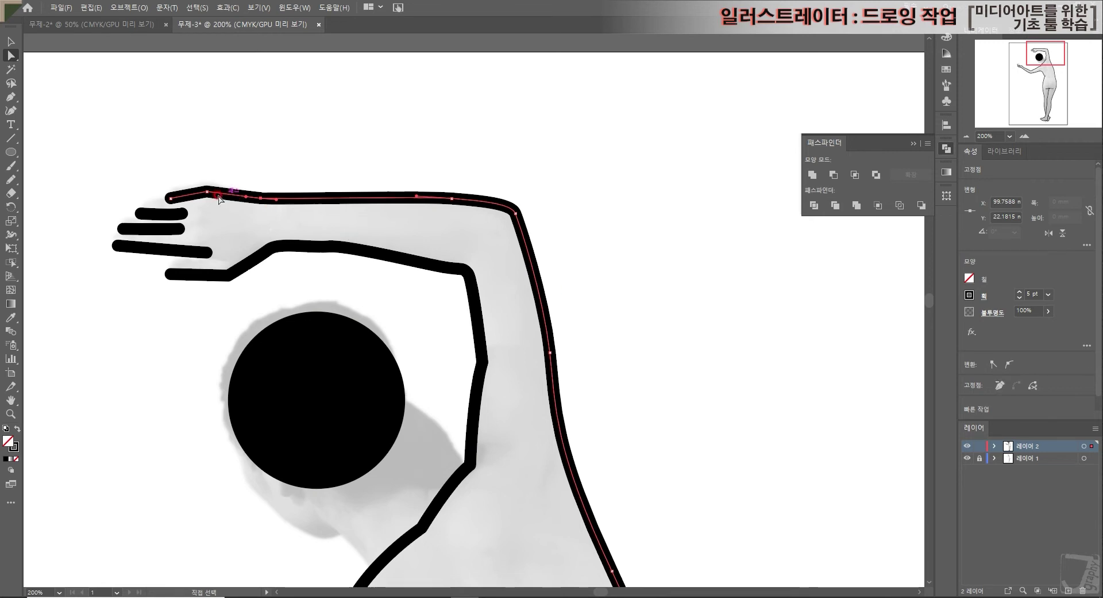
pyautogui.moveTo(207, 193)
pyautogui.mouseDown()
pyautogui.moveTo(220, 191)
pyautogui.moveTo(172, 216)
pyautogui.moveTo(227, 221)
pyautogui.moveTo(149, 217)
pyautogui.mouseUp()
# - Reshape the two middle finger lines of the raised hand with a slight curve, undoing the stray large bend
pyautogui.click(167, 216)
pyautogui.click(175, 211)
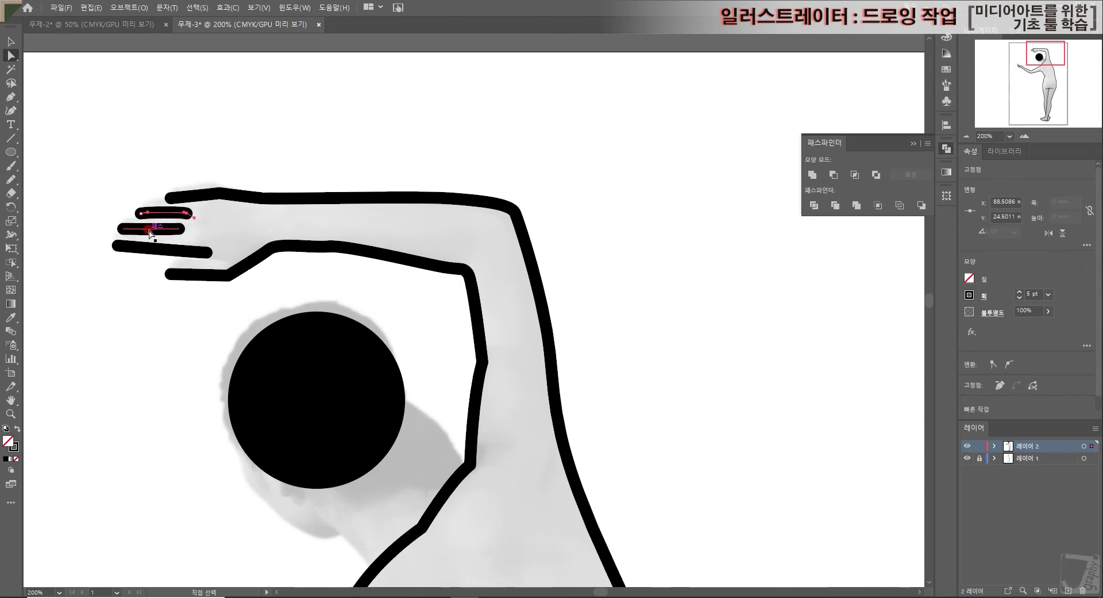
pyautogui.moveTo(152, 230)
pyautogui.mouseDown()
pyautogui.moveTo(151, 173)
pyautogui.moveTo(168, 127)
pyautogui.mouseUp()
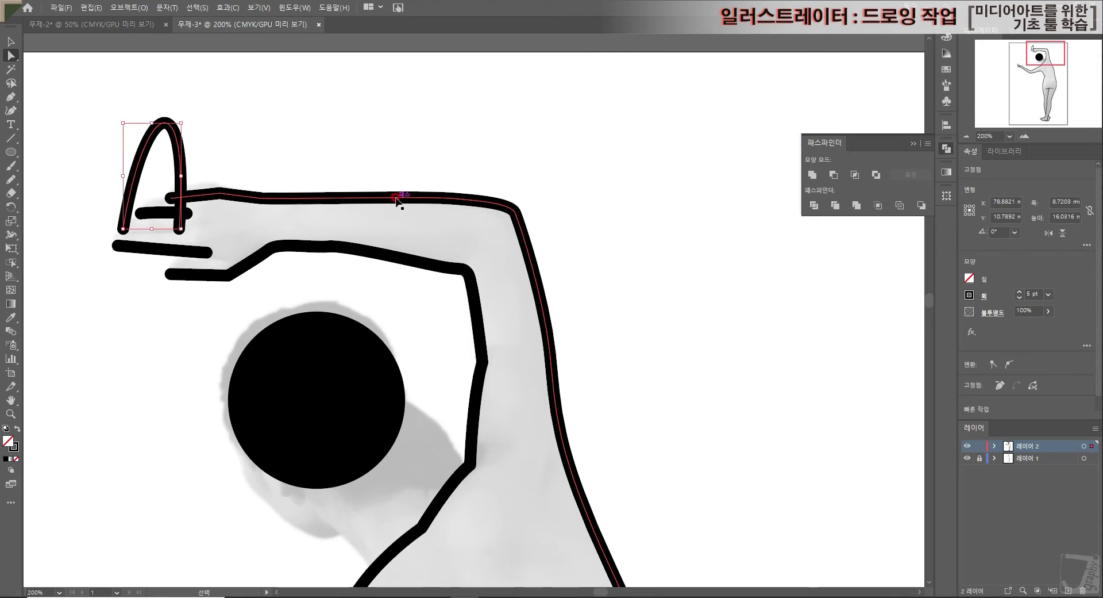
pyautogui.hotkey('ctrl', 'z')
pyautogui.click(166, 229)
pyautogui.click(172, 234)
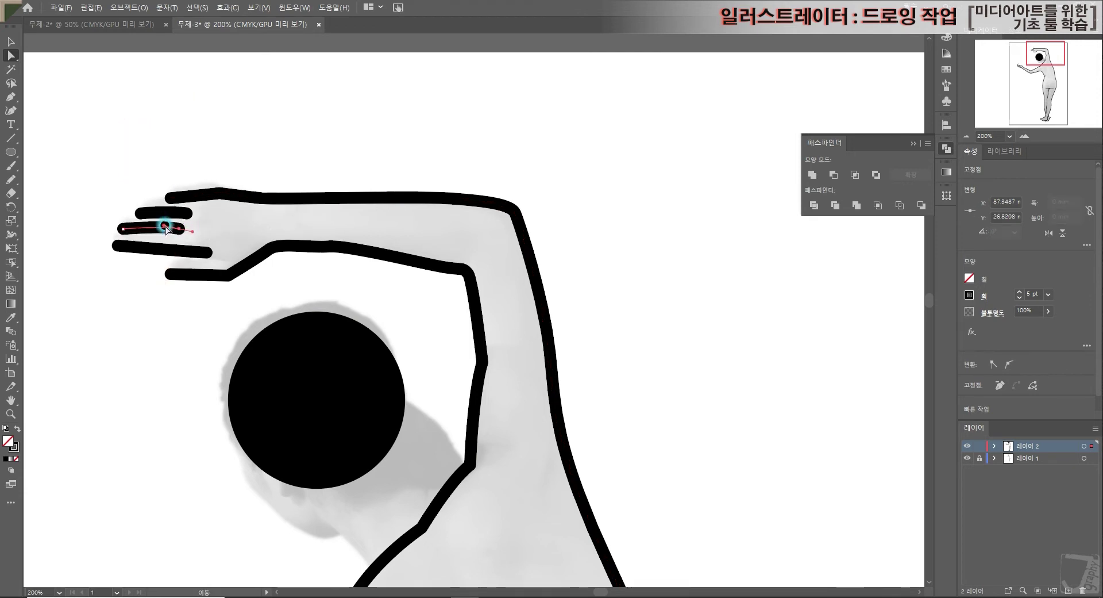
# - Curve the lowest long finger line of the raised hand slightly and lower its fingertip end
pyautogui.click(196, 257)
pyautogui.click(153, 249)
pyautogui.click(138, 256)
pyautogui.moveTo(122, 245); pyautogui.dragTo(118, 249)
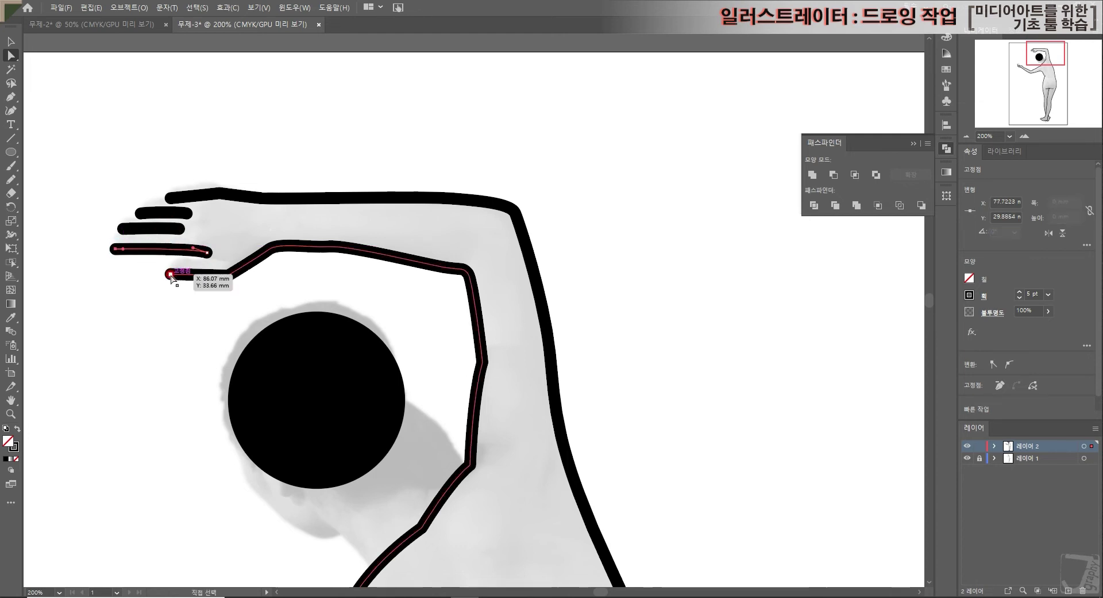
# - Smooth the raised arm's inner contour between the wrist and the forearm by adjusting its curve handle
pyautogui.click(271, 275)
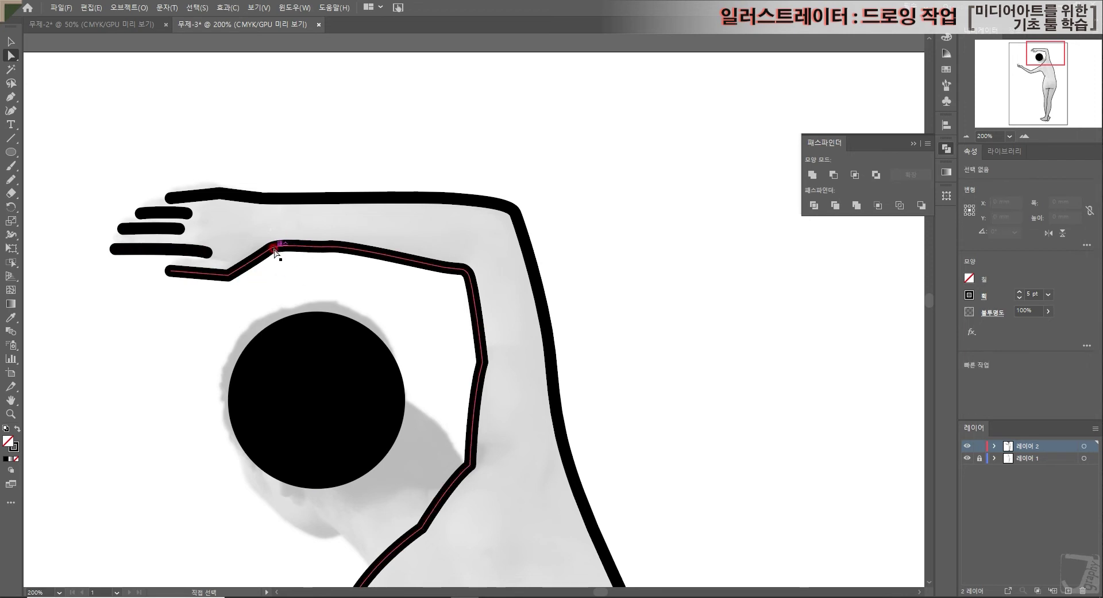
pyautogui.click(275, 248)
pyautogui.click(344, 242)
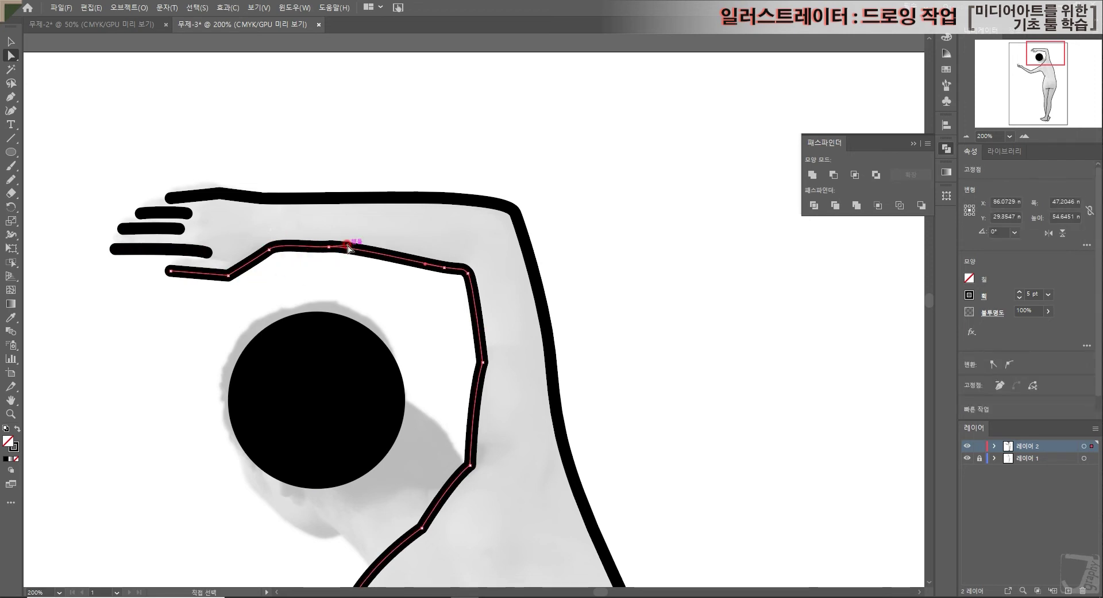
pyautogui.moveTo(350, 249); pyautogui.dragTo(350, 252)
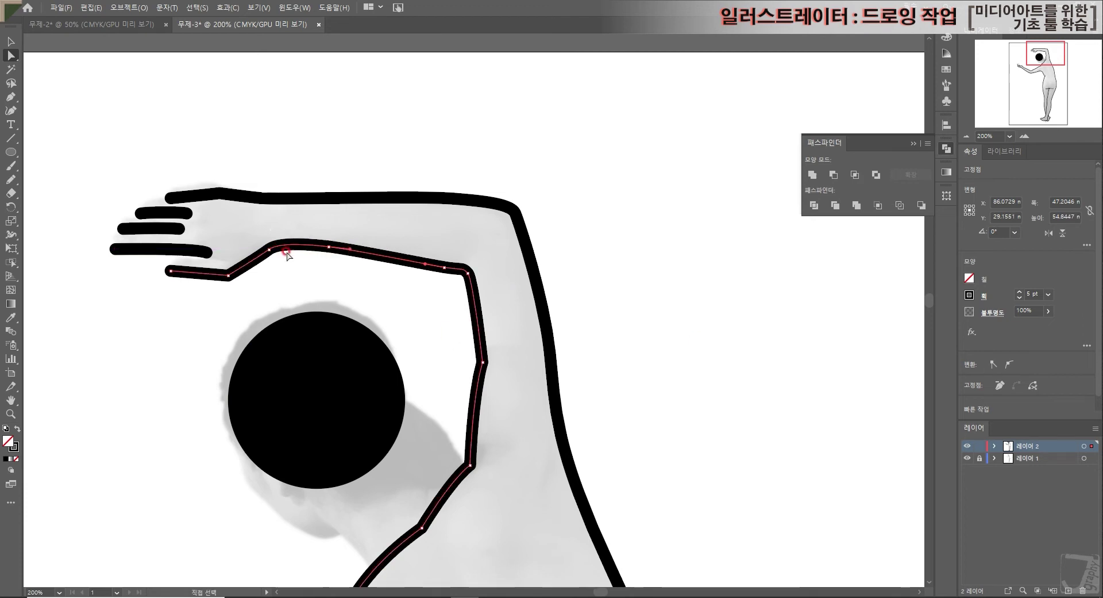
pyautogui.scroll(-5, 589, 340)
pyautogui.scroll(-8, 566, 411)
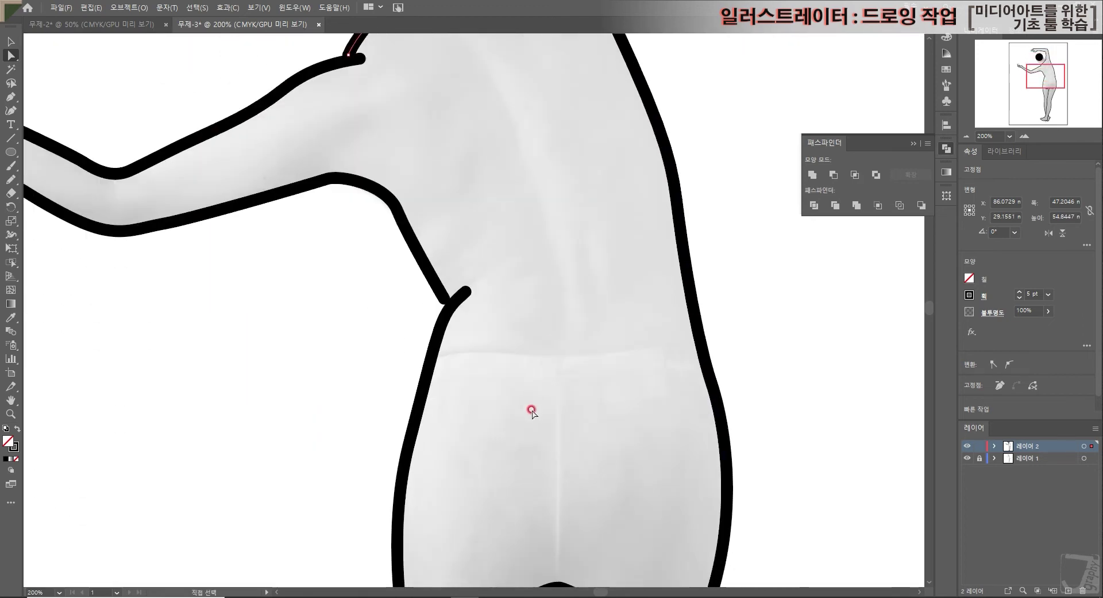
pyautogui.scroll(9, 526, 392)
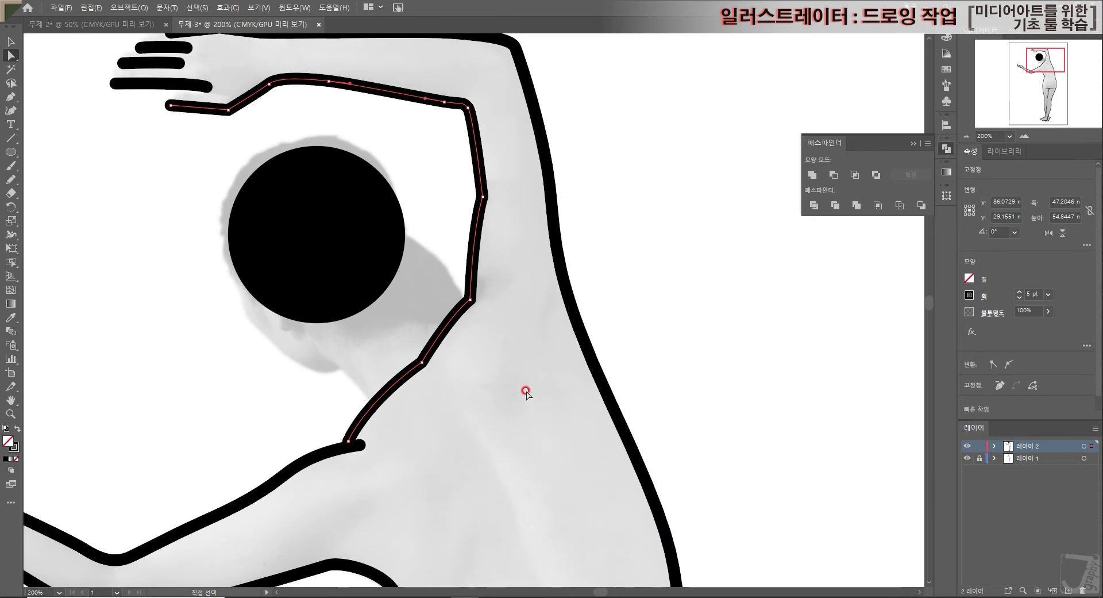
# - Hide layer 1 with the photo and move the extended arm's underarm endpoint onto the torso line
pyautogui.scroll(1, 526, 391)
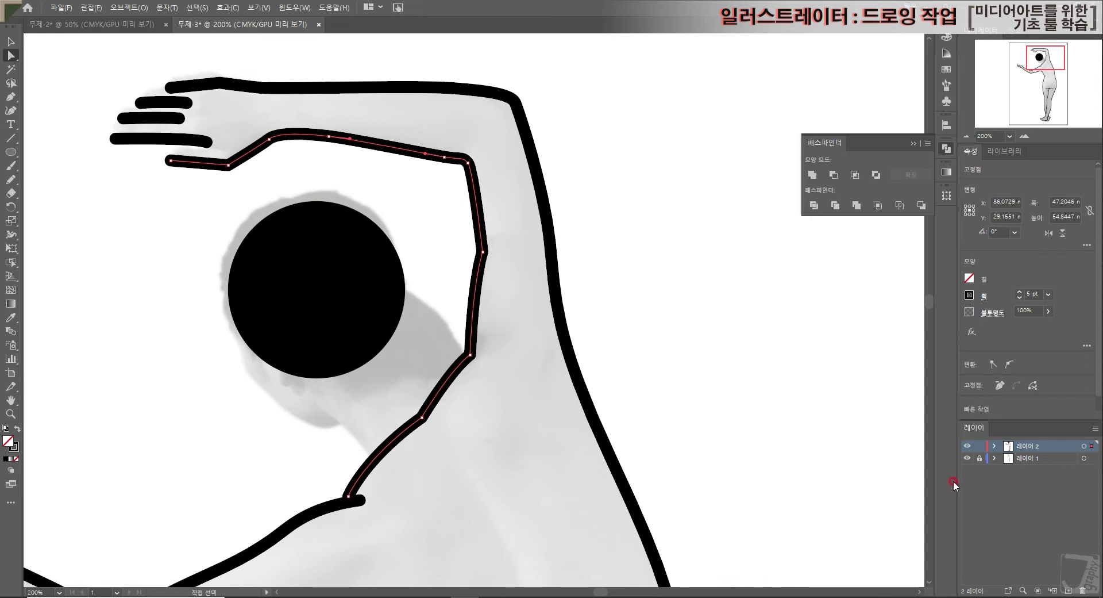
pyautogui.click(967, 457)
pyautogui.scroll(-6, 521, 391)
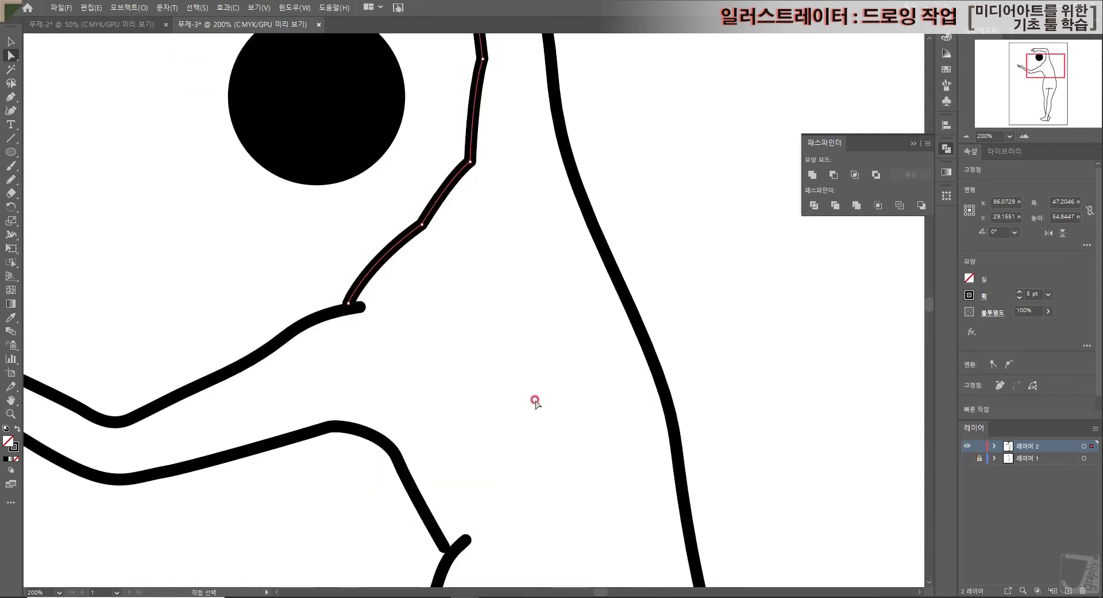
pyautogui.scroll(-3, 523, 408)
pyautogui.click(442, 204)
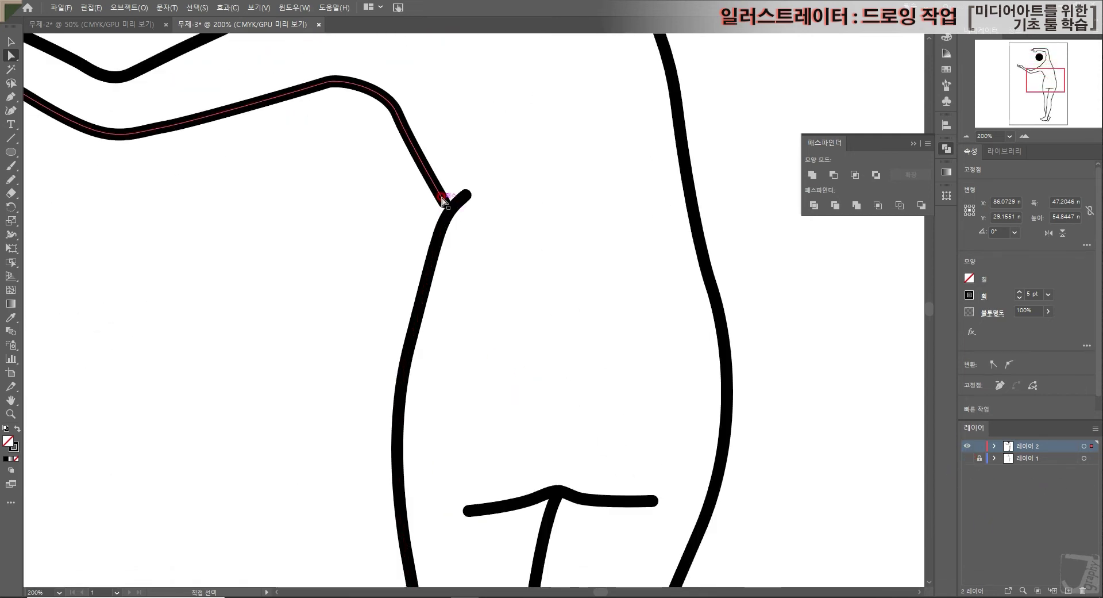
pyautogui.moveTo(442, 204); pyautogui.dragTo(448, 207)
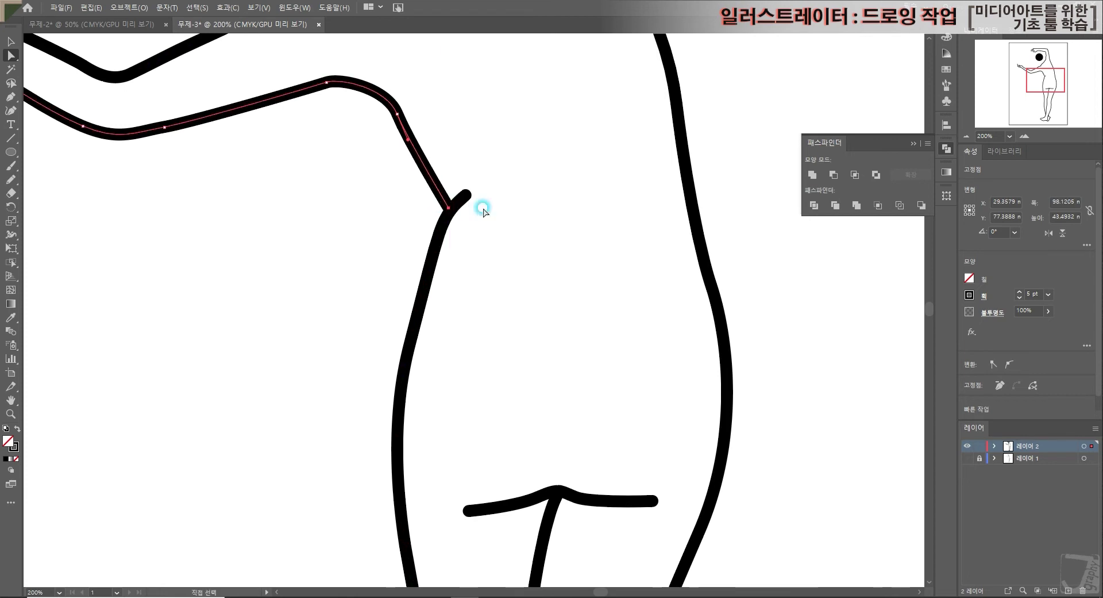
# - Bulge the outer hip contour slightly outward and adjust the waist curve just above it
pyautogui.scroll(-1, 689, 311)
pyautogui.click(728, 307)
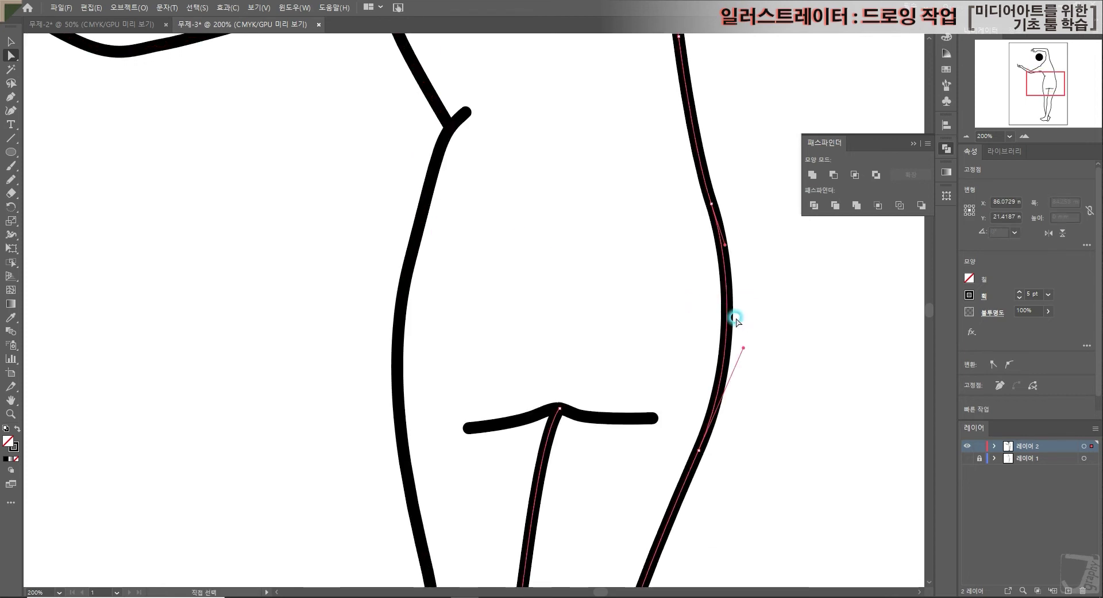
pyautogui.moveTo(729, 309); pyautogui.dragTo(736, 313)
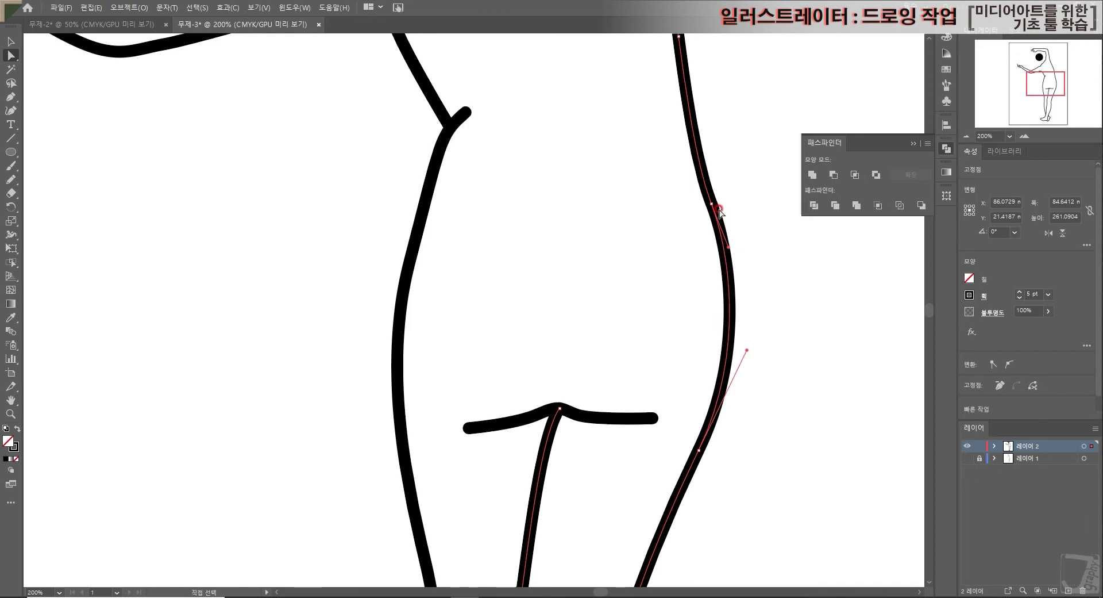
pyautogui.moveTo(714, 204); pyautogui.dragTo(684, 143)
# - Bend the outer half of the buttock crease line downward and raise its end slightly
pyautogui.scroll(-3, 684, 142)
pyautogui.scroll(1, 593, 266)
pyautogui.click(594, 265)
pyautogui.click(658, 296)
pyautogui.click(654, 268)
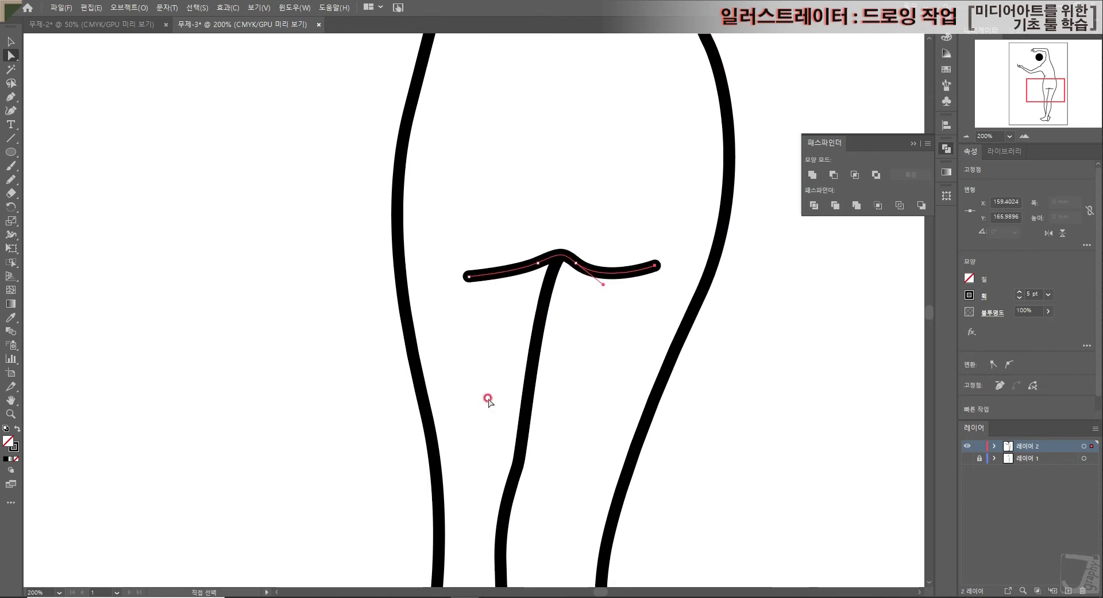
# - Refine the rear foot's contour at the ankle and heel, and smooth the front foot's sole near the heel
pyautogui.scroll(-5, 599, 415)
pyautogui.click(574, 369)
pyautogui.moveTo(535, 473); pyautogui.dragTo(532, 472)
pyautogui.scroll(-3, 584, 443)
pyautogui.moveTo(584, 443); pyautogui.dragTo(534, 517)
pyautogui.click(562, 480)
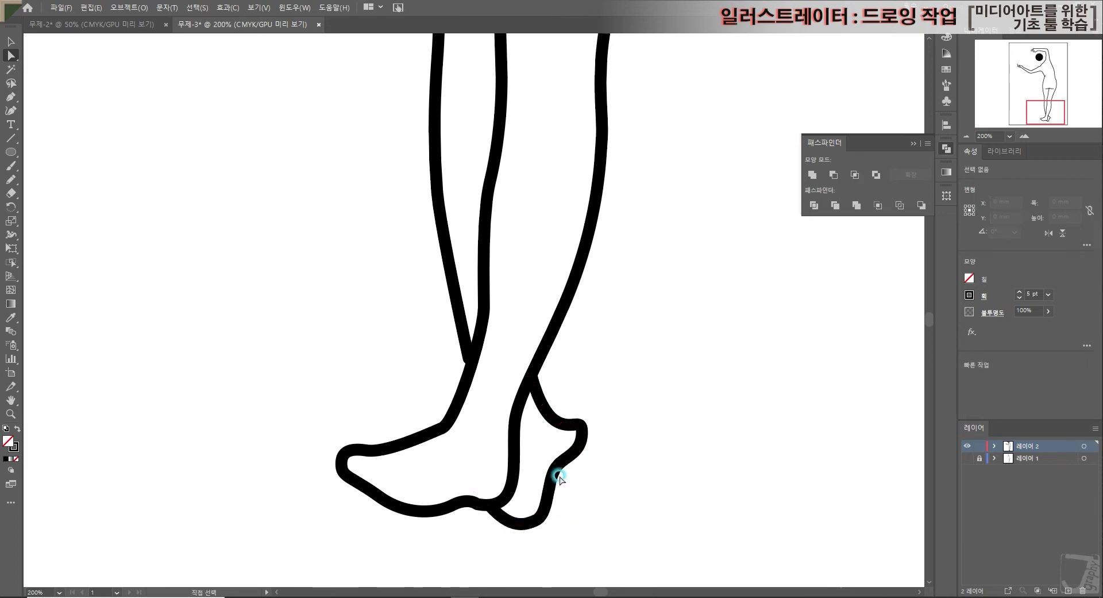
pyautogui.moveTo(467, 501); pyautogui.dragTo(473, 505)
pyautogui.click(652, 475)
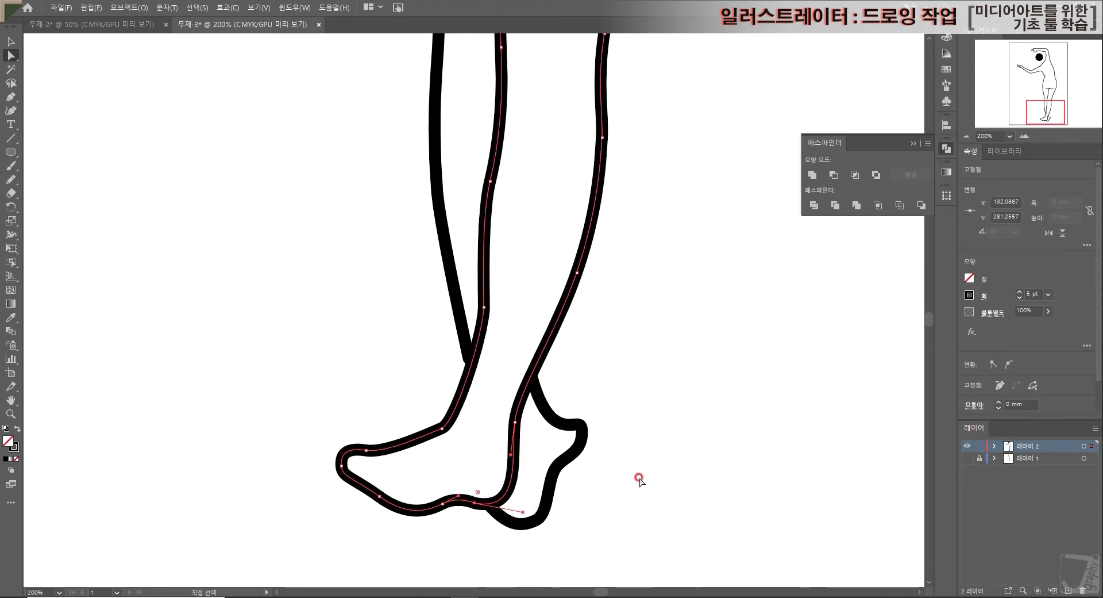
# - Move the rear calf line's end and the rear ankle line's start to meet the front leg's outline
pyautogui.click(463, 344)
pyautogui.moveTo(469, 360); pyautogui.dragTo(473, 357)
pyautogui.moveTo(539, 379); pyautogui.dragTo(532, 372)
pyautogui.click(682, 438)
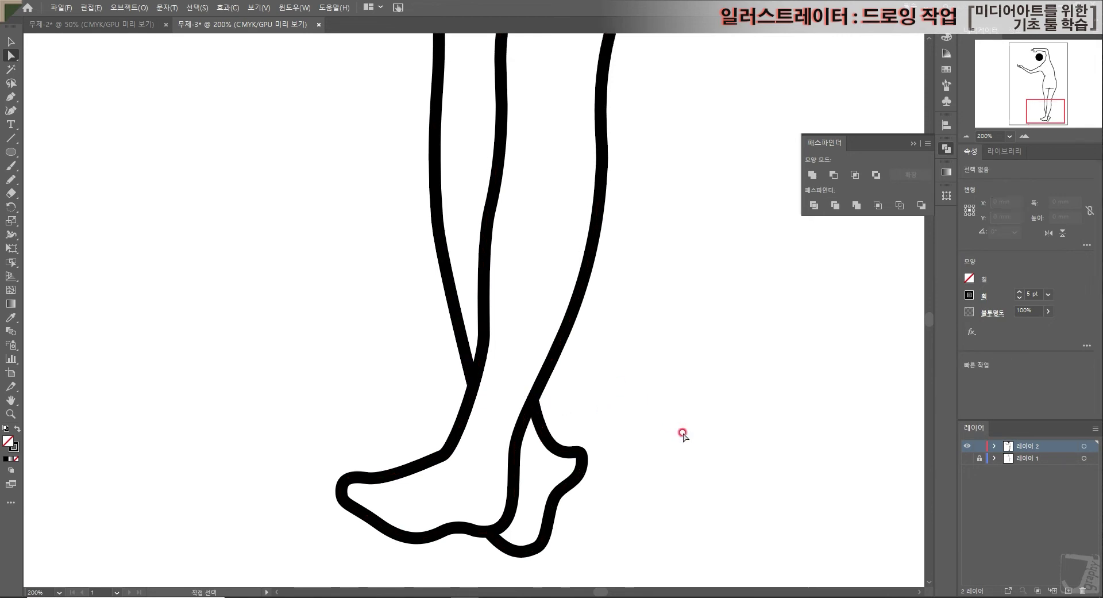
# - Show layer 1 with the photo and draw a short finger line inside the extended hand's outer finger with the Pen tool
pyautogui.scroll(5, 691, 441)
pyautogui.scroll(10, 688, 438)
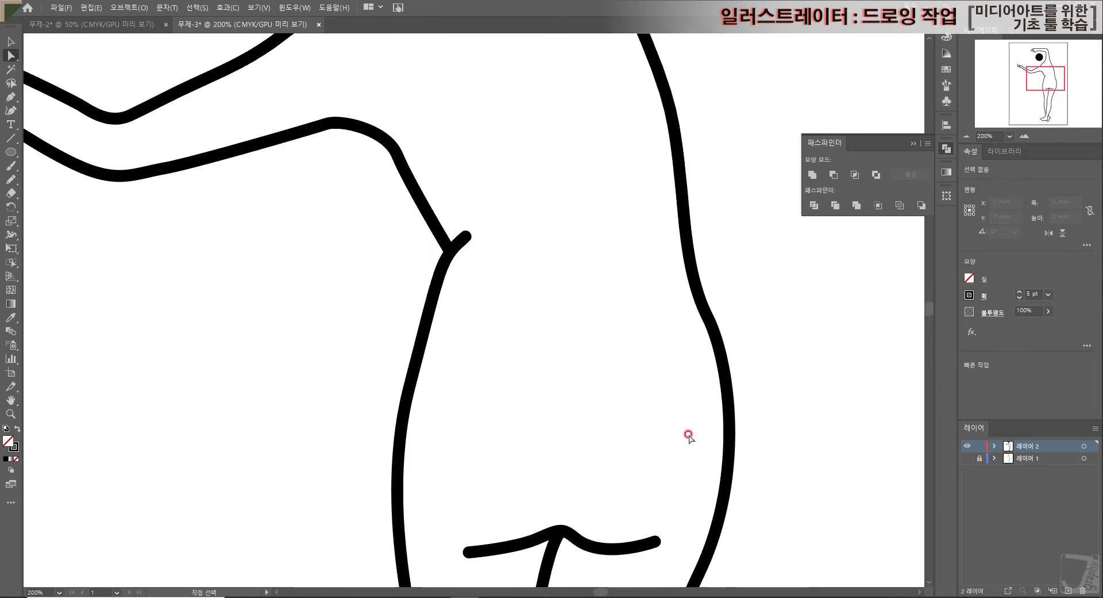
pyautogui.scroll(3, 489, 345)
pyautogui.hscroll(-8, 431, 368)
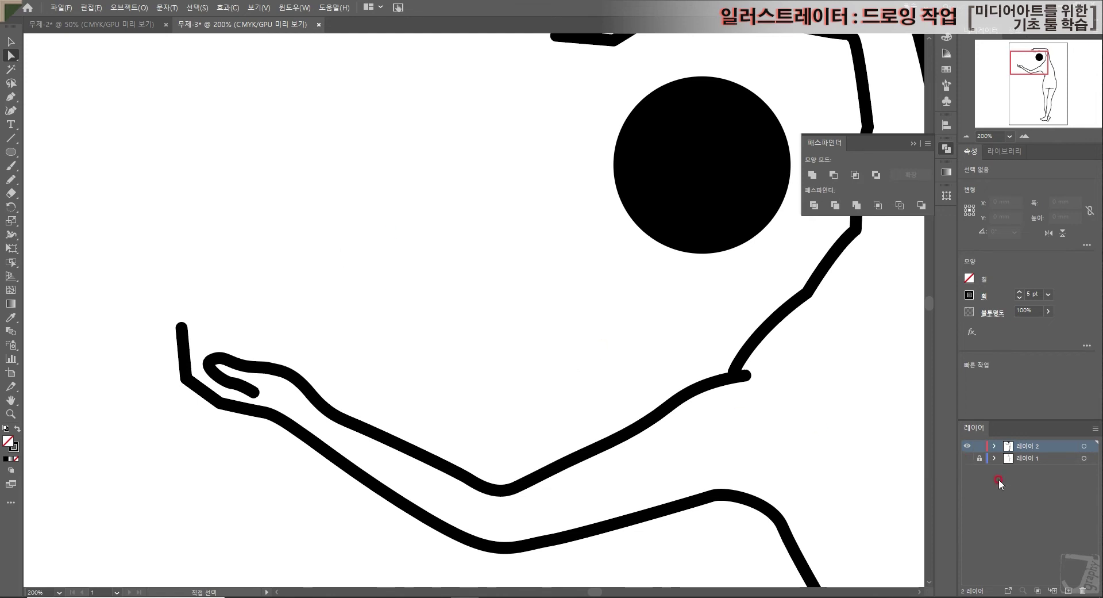
pyautogui.click(967, 462)
pyautogui.click(11, 97)
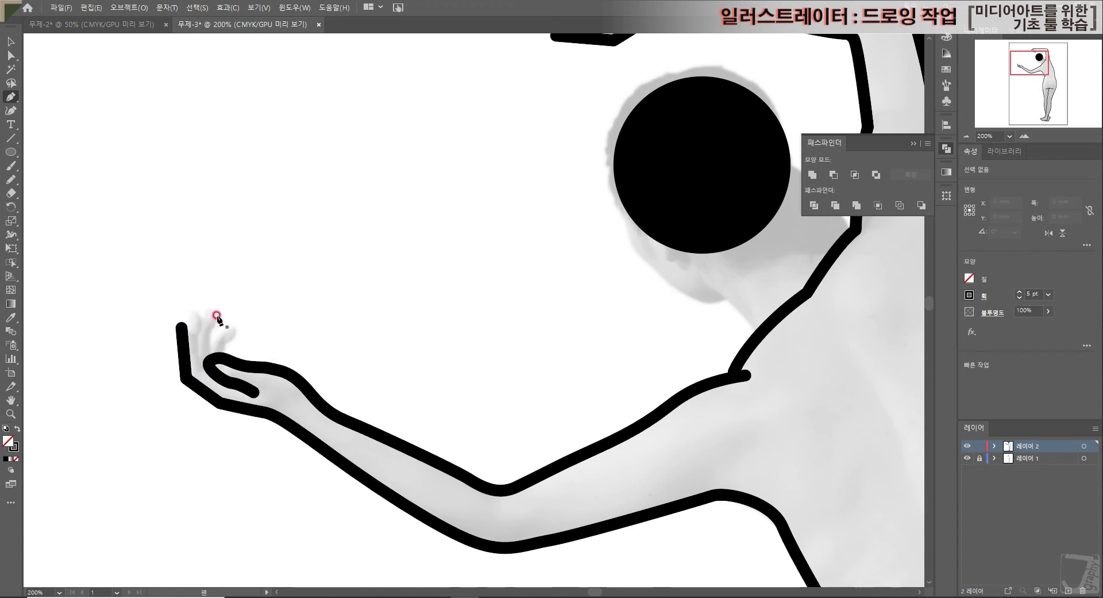
pyautogui.click(194, 314)
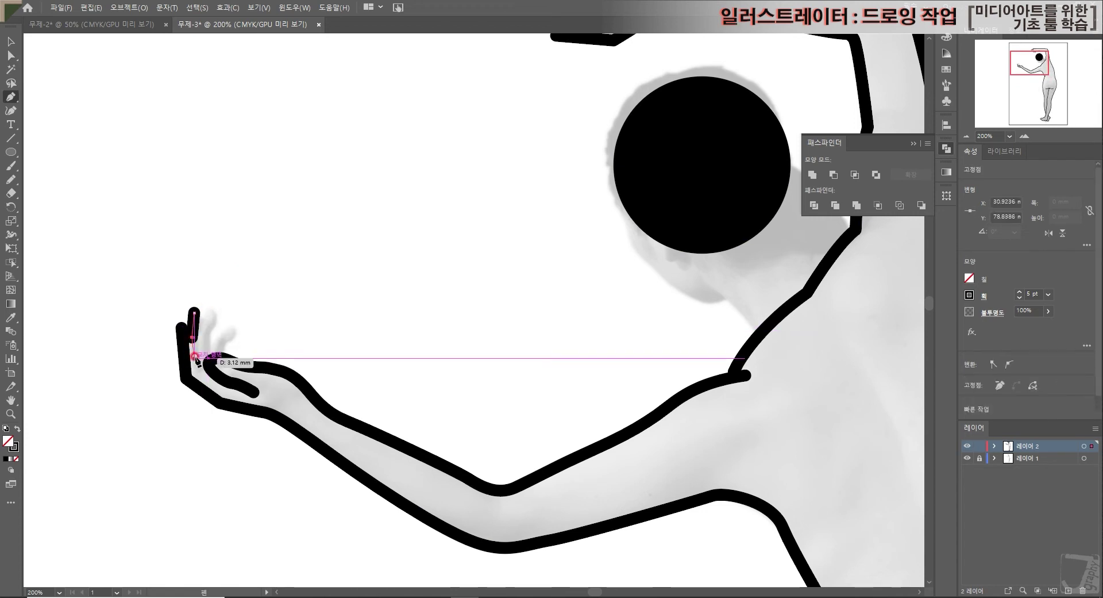
pyautogui.click(191, 338)
pyautogui.click(196, 358)
# - Trace the two remaining fingers of the extended hand with short Pen tool lines and hide layer 1
pyautogui.click(212, 312)
pyautogui.click(202, 355)
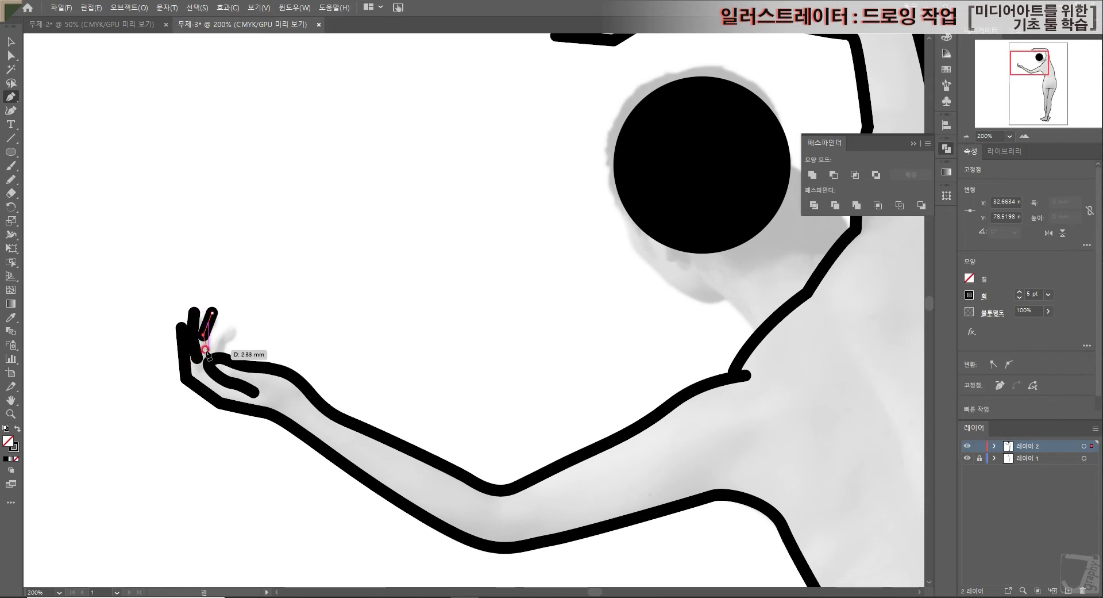
pyautogui.click(237, 328)
pyautogui.click(218, 341)
pyautogui.click(216, 351)
pyautogui.keyDown('ctrl'); pyautogui.click(566, 275); pyautogui.keyUp('ctrl')
pyautogui.click(968, 458)
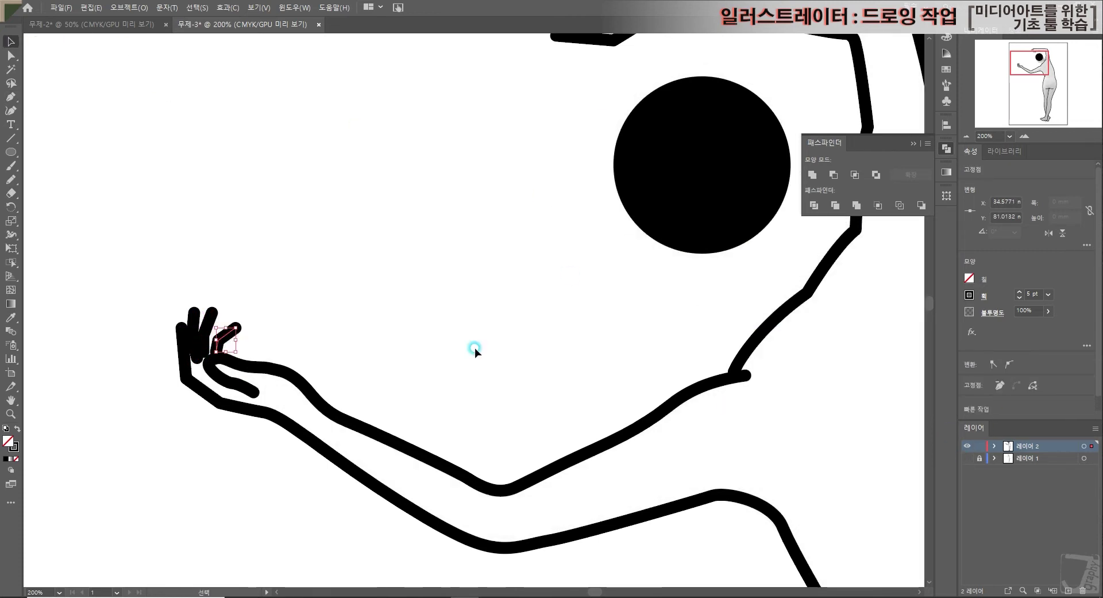
# - Spread the extended hand's outermost fingertip outward and adjust the palm line and lower wrist contour
pyautogui.moveTo(204, 351); pyautogui.dragTo(204, 336)
pyautogui.click(184, 327)
pyautogui.click(320, 339)
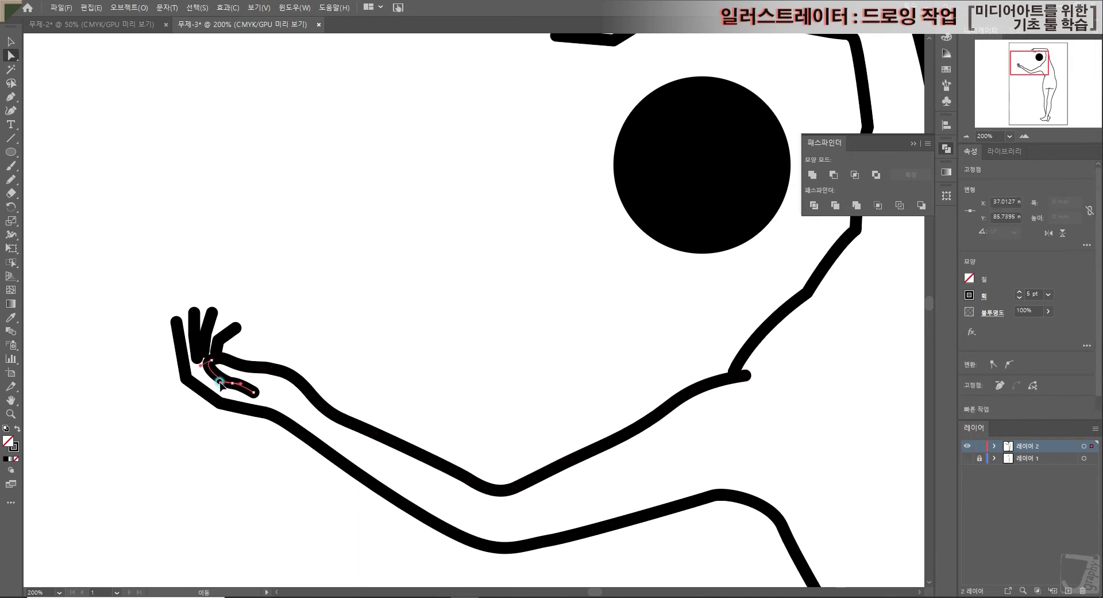
pyautogui.click(262, 372)
pyautogui.click(234, 405)
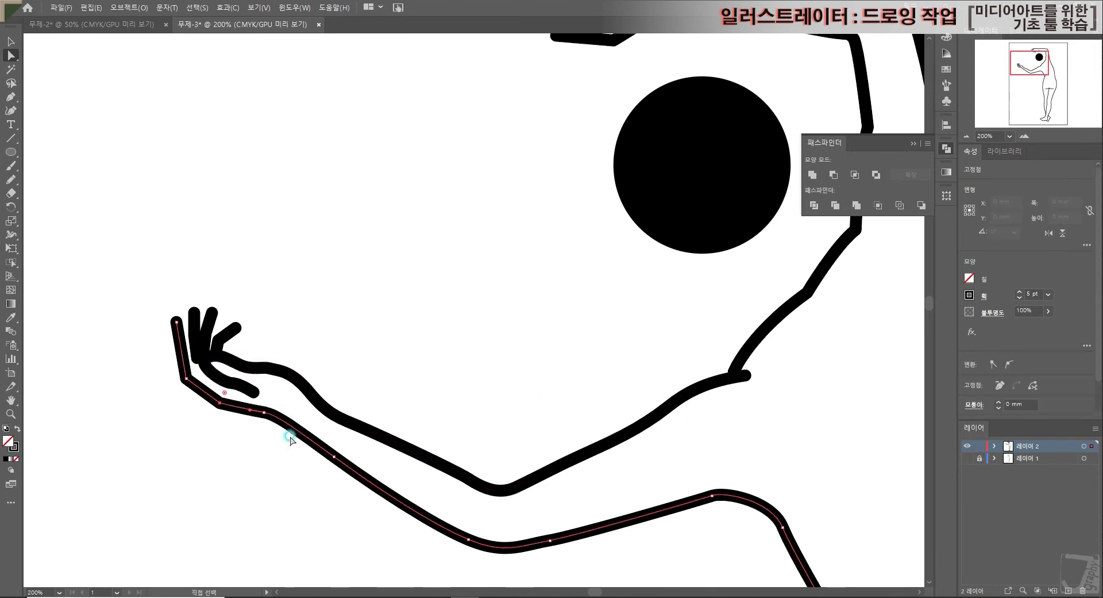
pyautogui.click(327, 456)
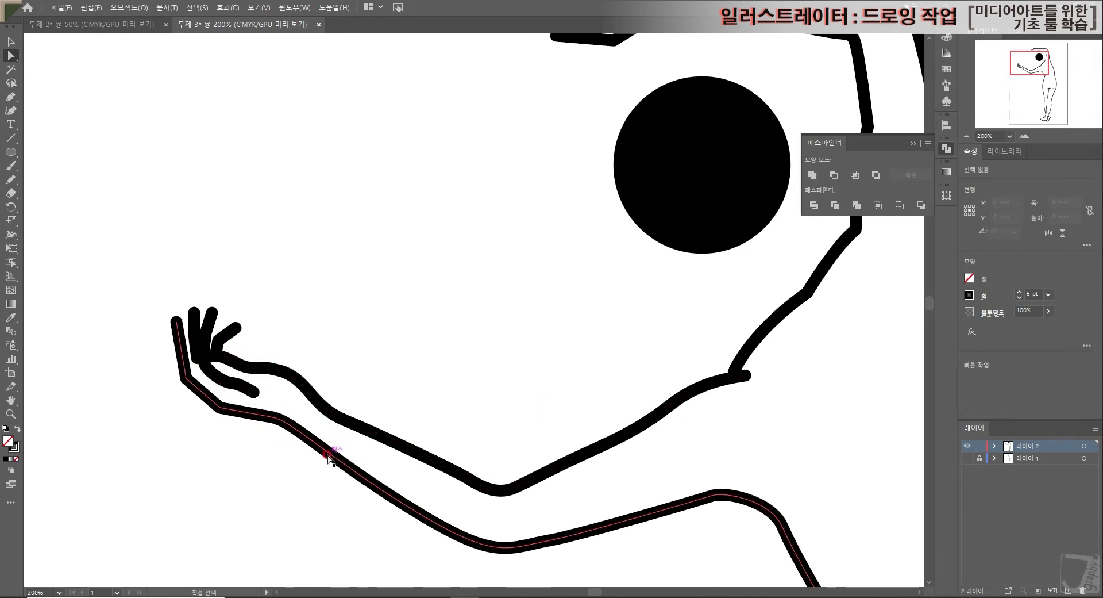
# - Round the corner at the knuckle on the raised hand's upper contour
pyautogui.scroll(5, 619, 390)
pyautogui.scroll(1, 616, 394)
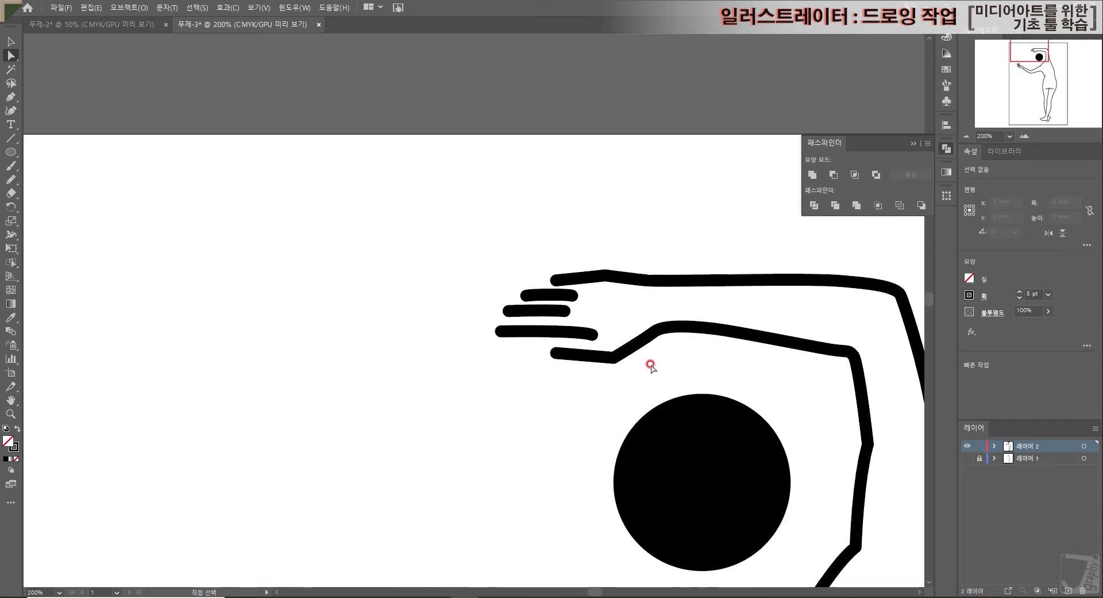
pyautogui.click(605, 276)
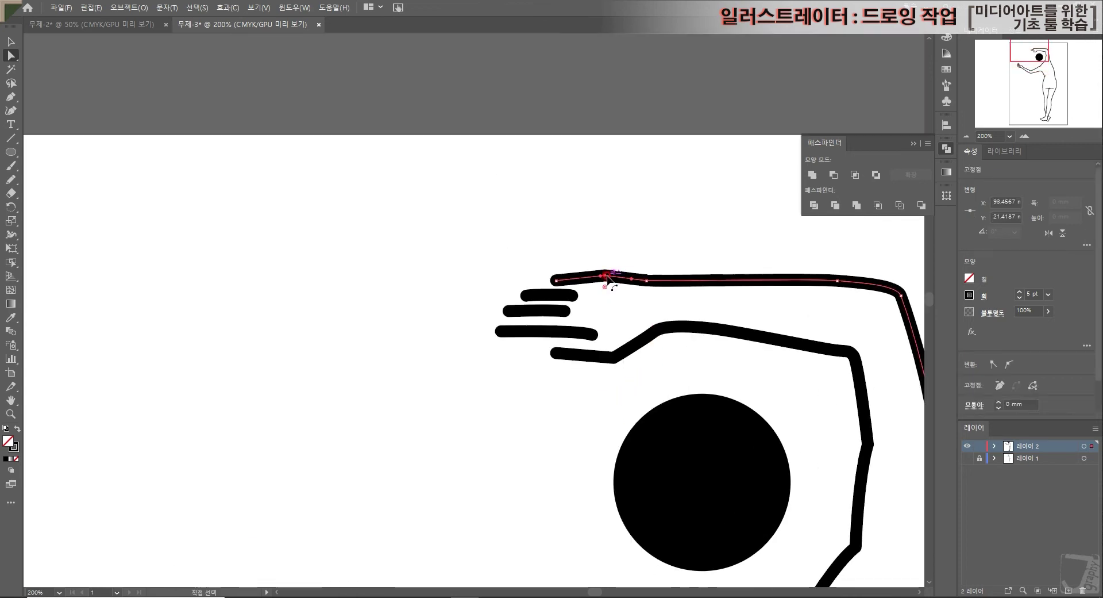
pyautogui.moveTo(605, 286); pyautogui.dragTo(605, 315)
pyautogui.click(641, 295)
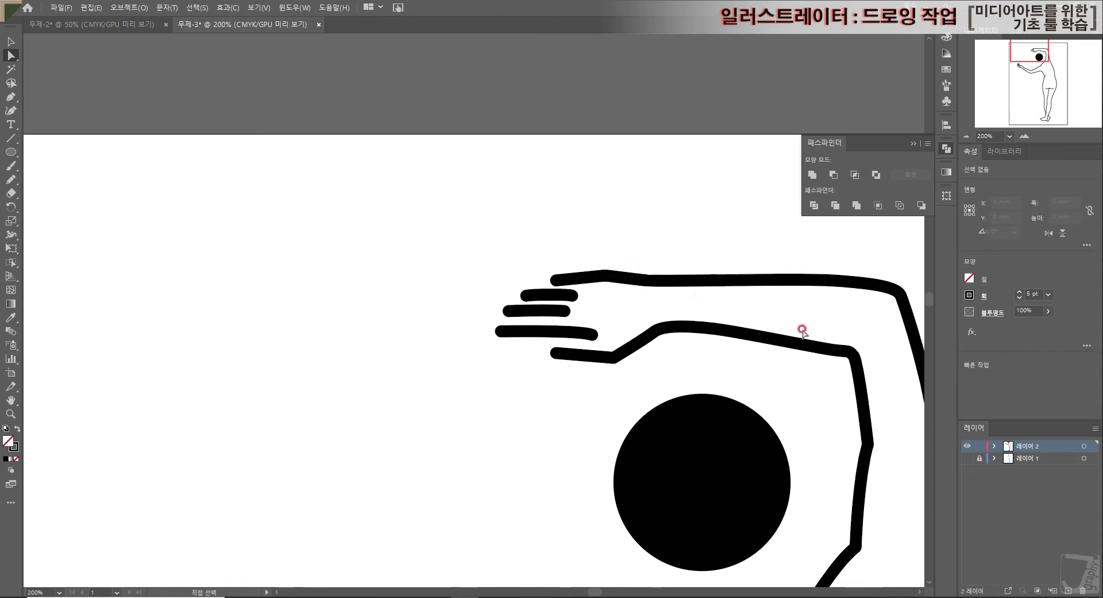
# - Enlarge the black head circle to about 30.6 mm across and shift it slightly downward
pyautogui.scroll(-3, 851, 389)
pyautogui.moveTo(1024, 51); pyautogui.dragTo(1043, 81)
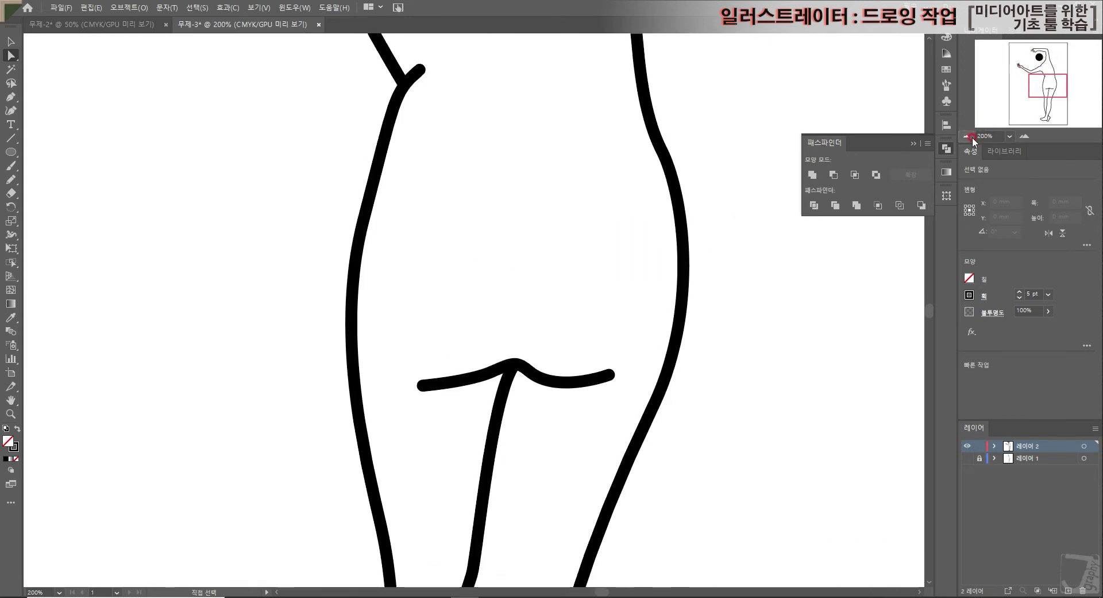
pyautogui.click(971, 136)
pyautogui.click(971, 136)
pyautogui.click(971, 136)
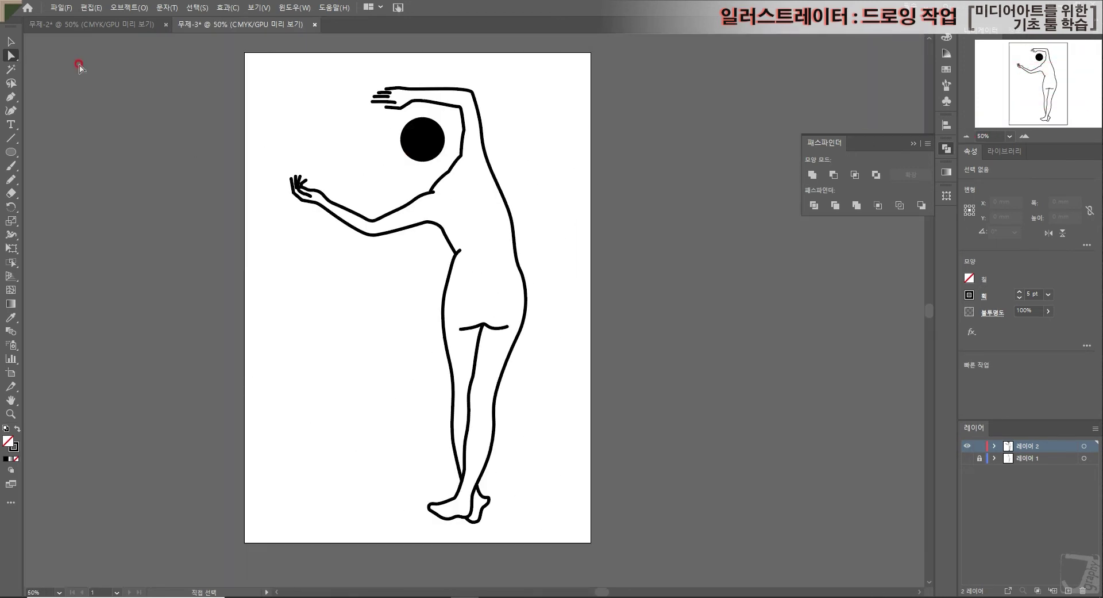
pyautogui.click(22, 44)
pyautogui.click(423, 141)
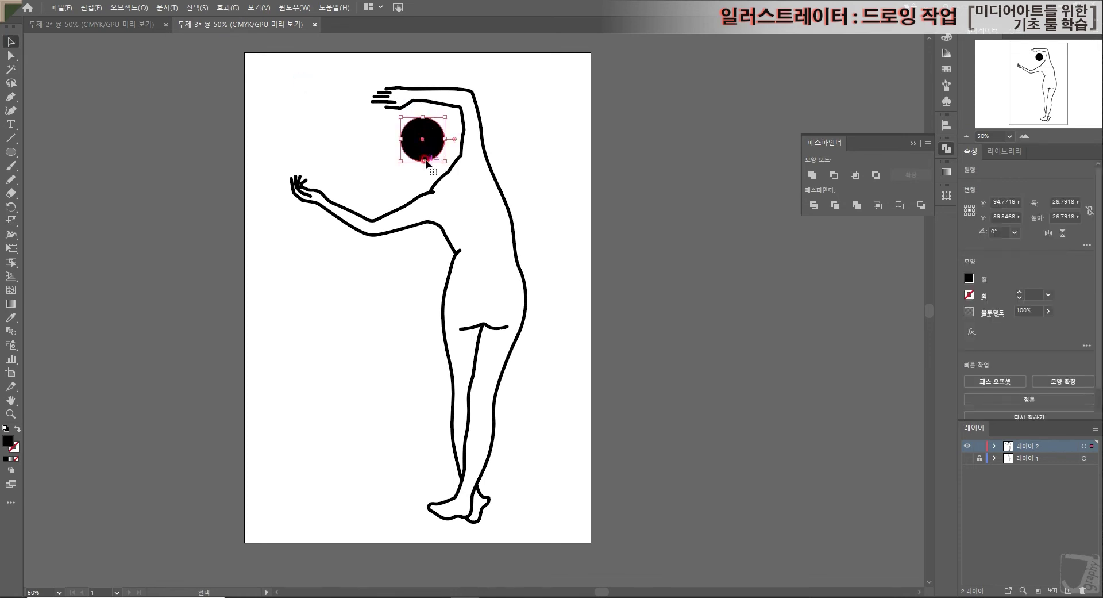
pyautogui.moveTo(444, 162); pyautogui.dragTo(451, 168)
pyautogui.click(643, 197)
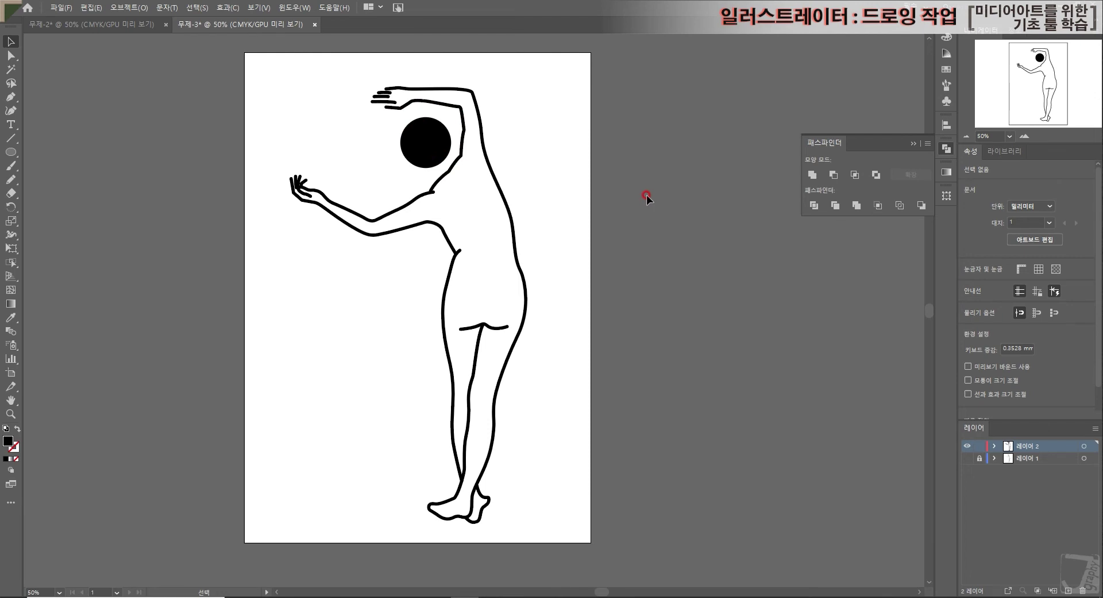
pyautogui.click(434, 148)
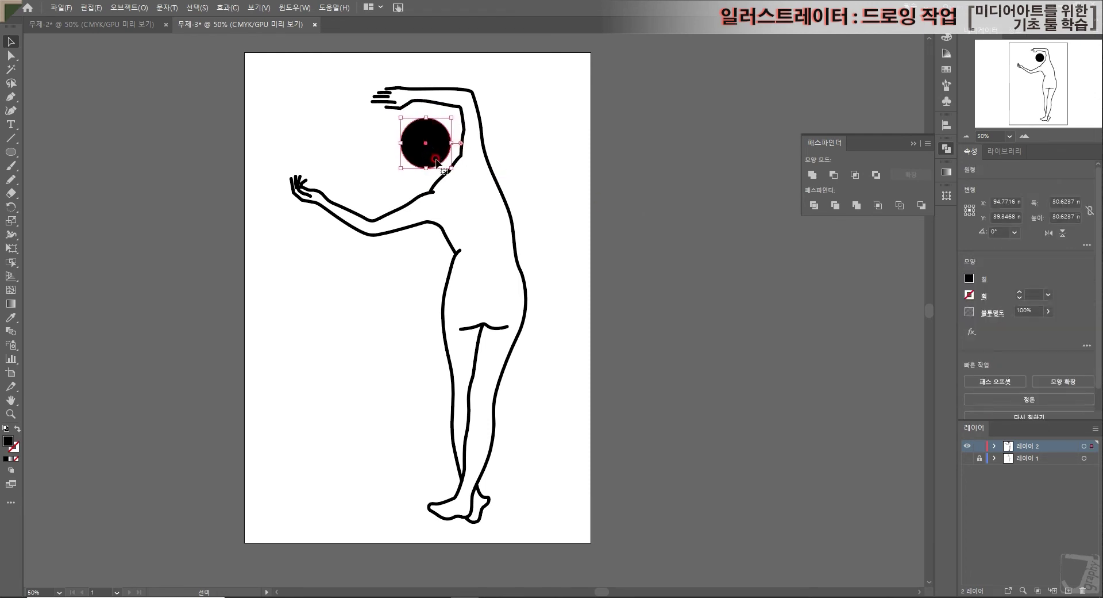
pyautogui.click(622, 214)
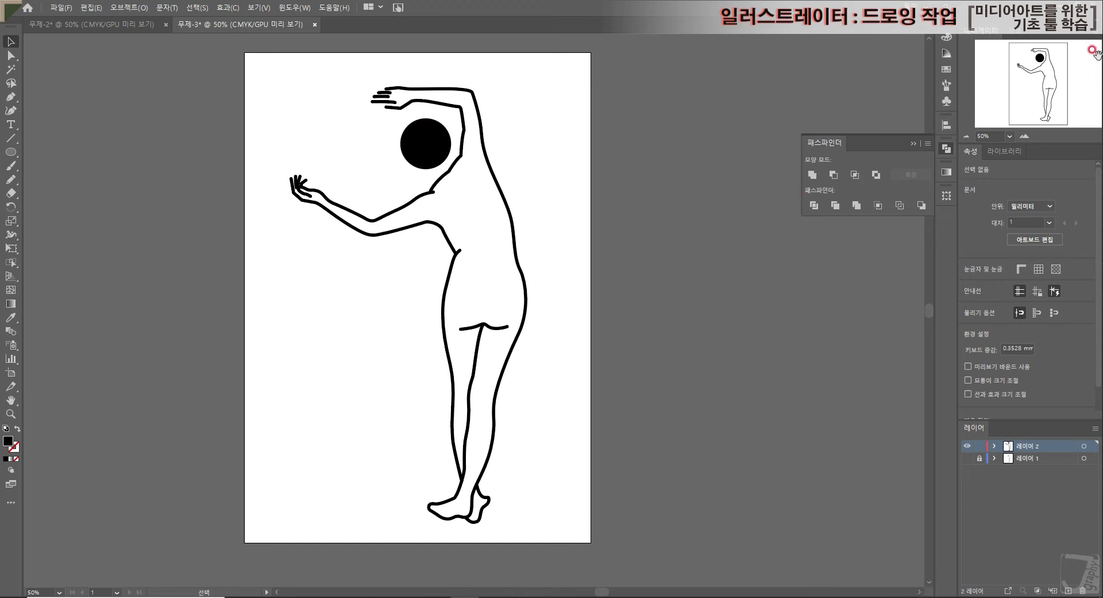
pyautogui.click(1026, 137)
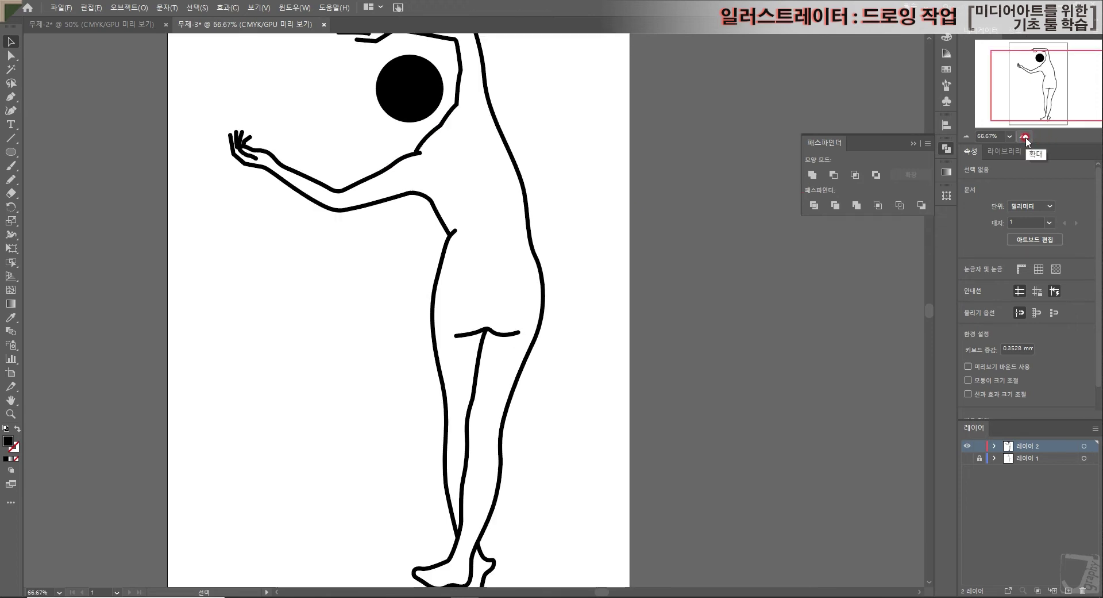
pyautogui.scroll(2, 791, 322)
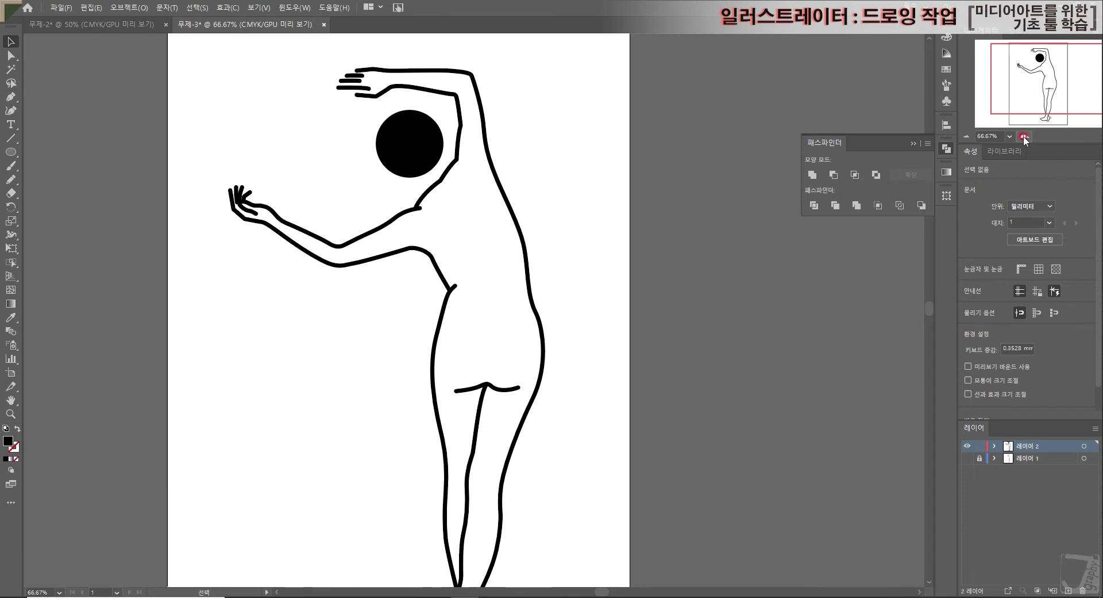
pyautogui.click(967, 136)
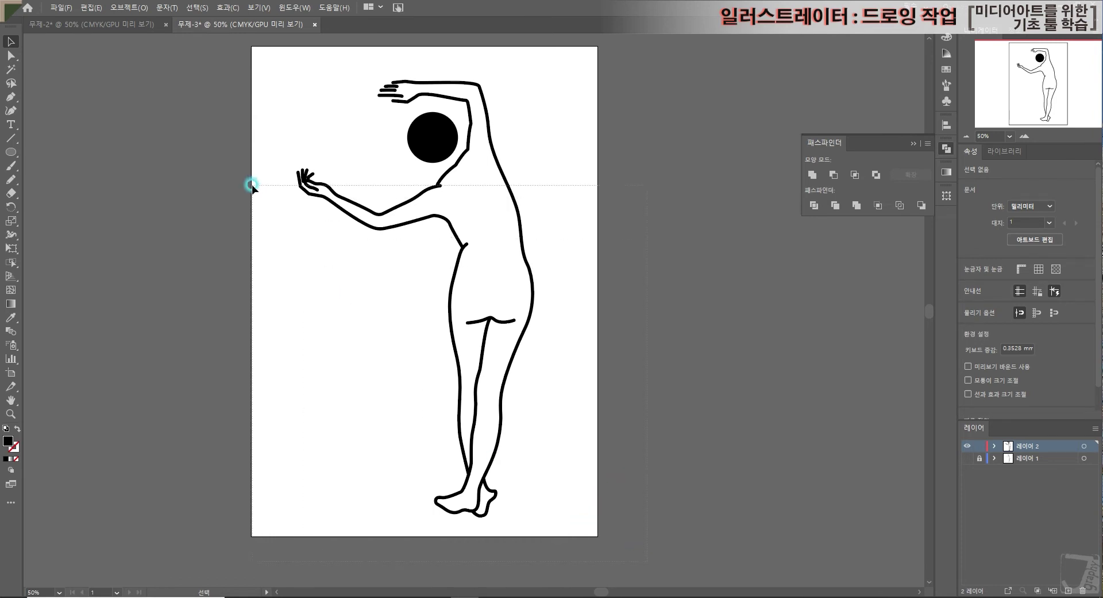
# - Copy all the figure's artwork and paste it in place onto a new layer 3
pyautogui.click(461, 443)
pyautogui.moveTo(304, 104); pyautogui.dragTo(663, 348)
pyautogui.scroll(1, 663, 348)
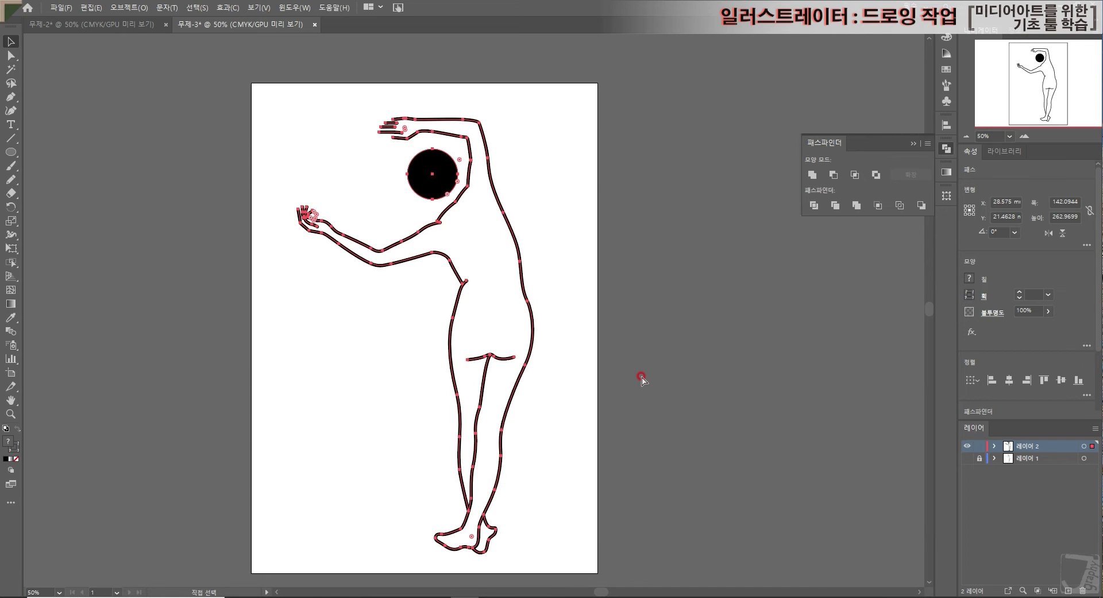
pyautogui.click(1067, 587)
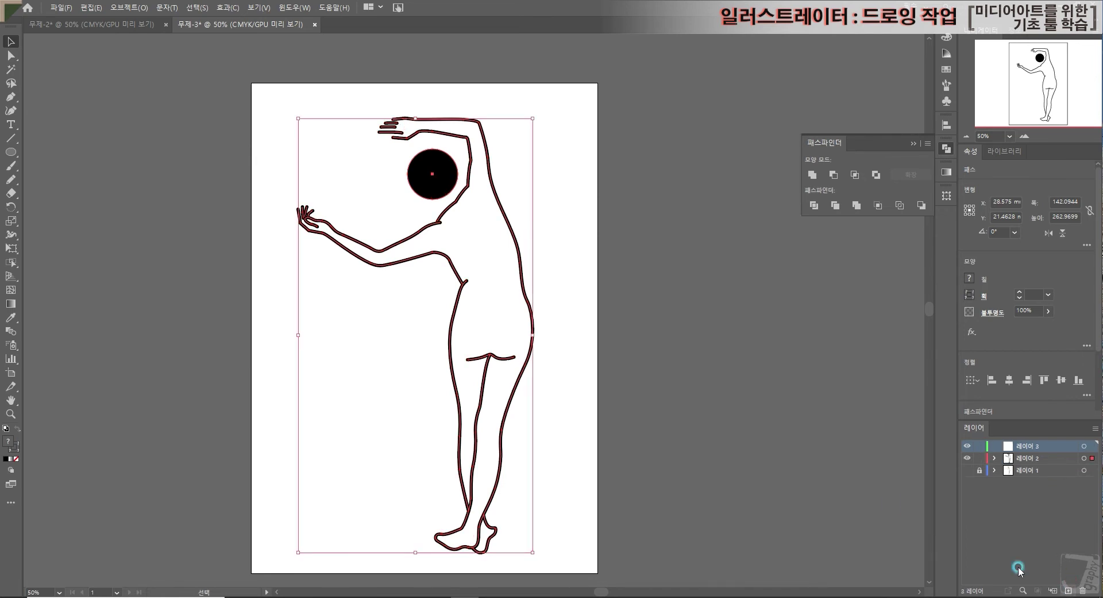
pyautogui.hotkey('ctrl', 'x')
pyautogui.hotkey('ctrl', 'f')
pyautogui.click(689, 328)
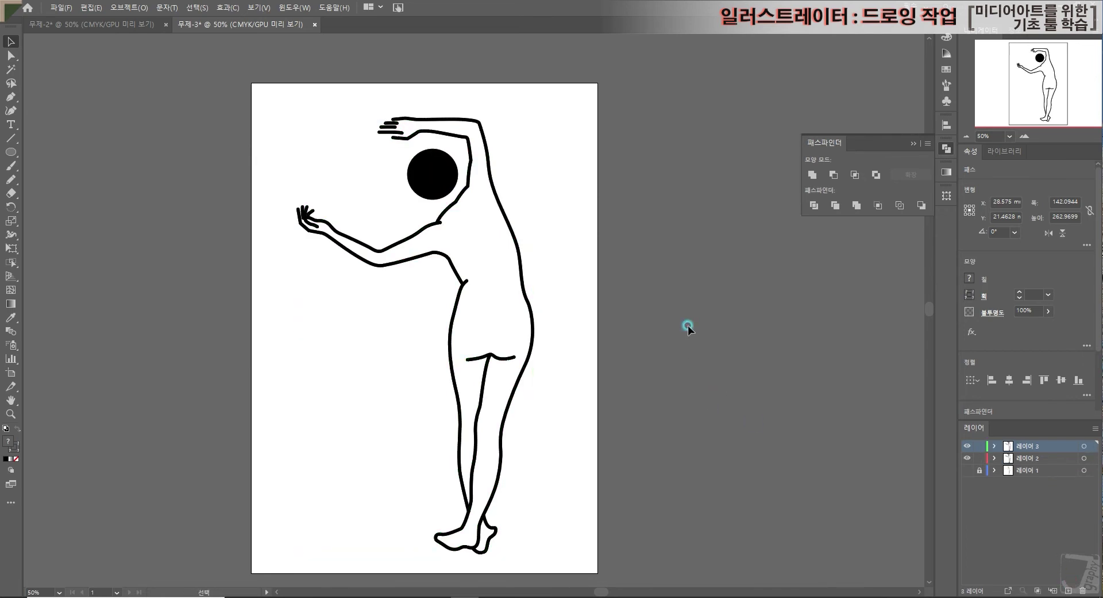
pyautogui.click(414, 173)
pyautogui.click(658, 295)
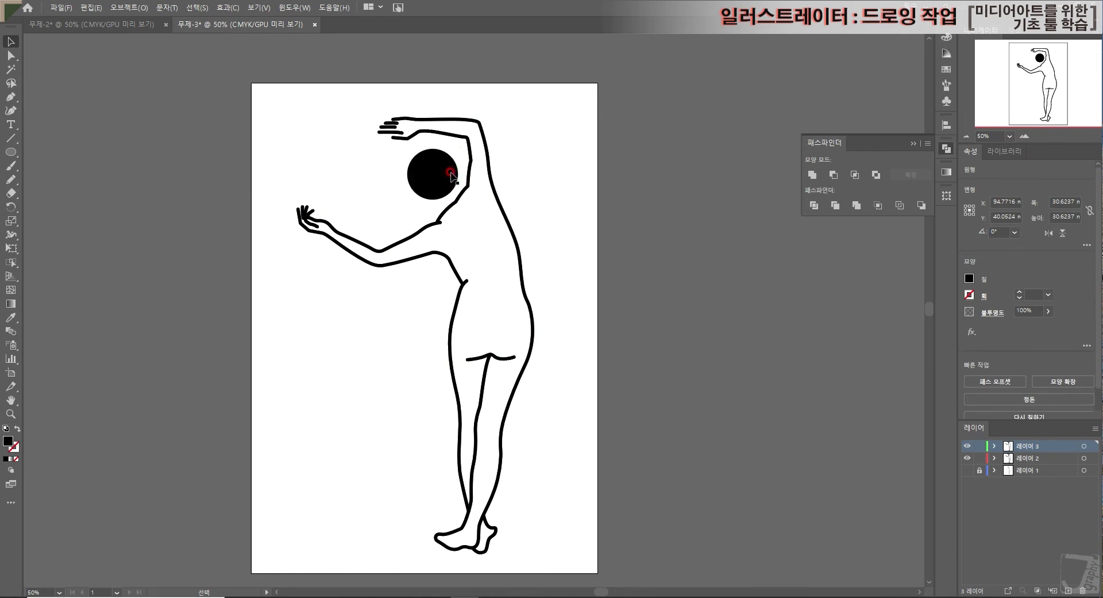
# - Check the line drawing with layer 2 hidden, restore it, lock layer 3 and make layer 2 the active layer
pyautogui.click(967, 457)
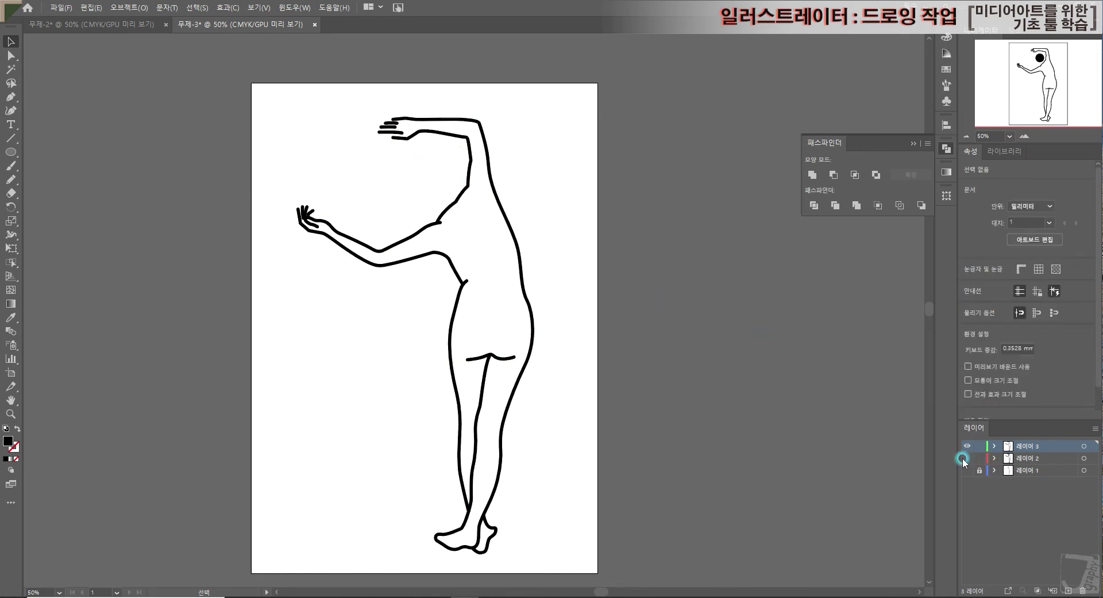
pyautogui.click(977, 454)
pyautogui.click(967, 457)
pyautogui.click(980, 446)
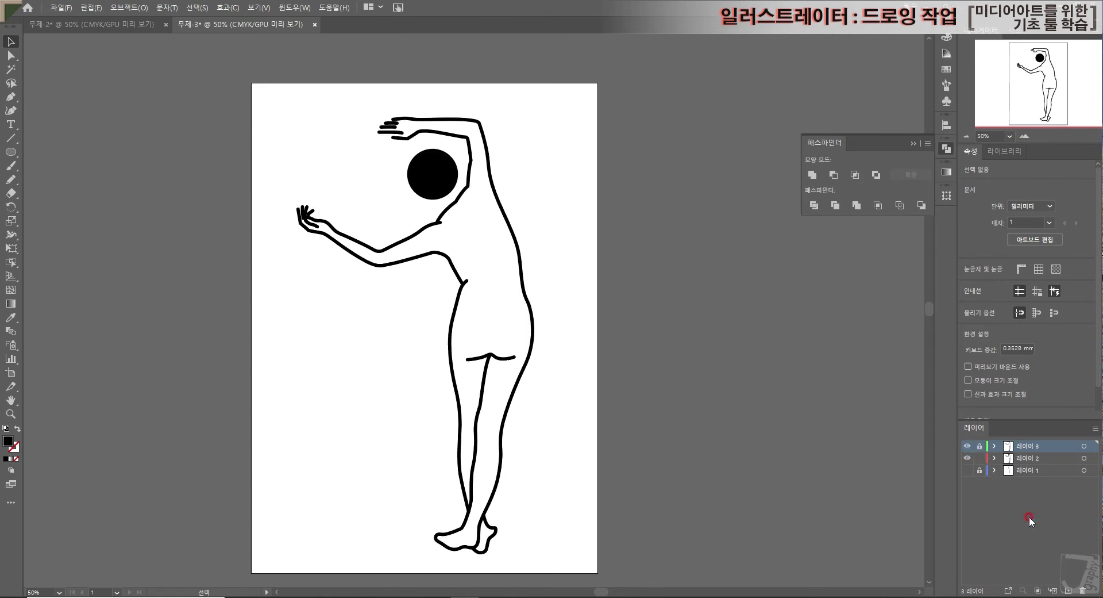
pyautogui.click(1030, 458)
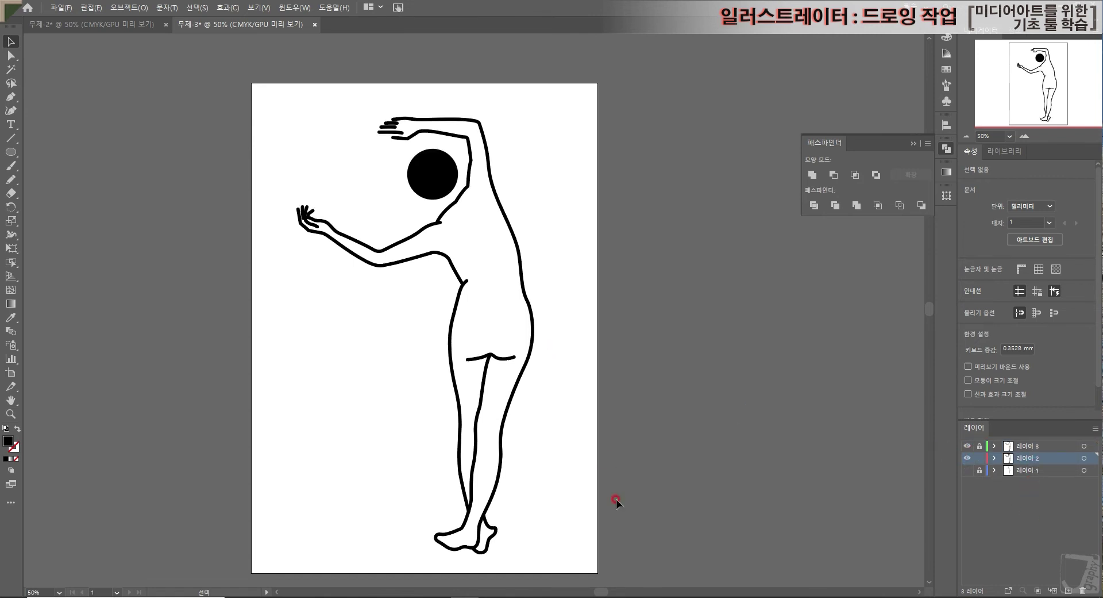
# - Fill all the figure's artwork on layer 2 with the orange swatch C=0 M=80 Y=95 K=0
pyautogui.moveTo(576, 551); pyautogui.dragTo(319, 114)
pyautogui.click(1017, 300)
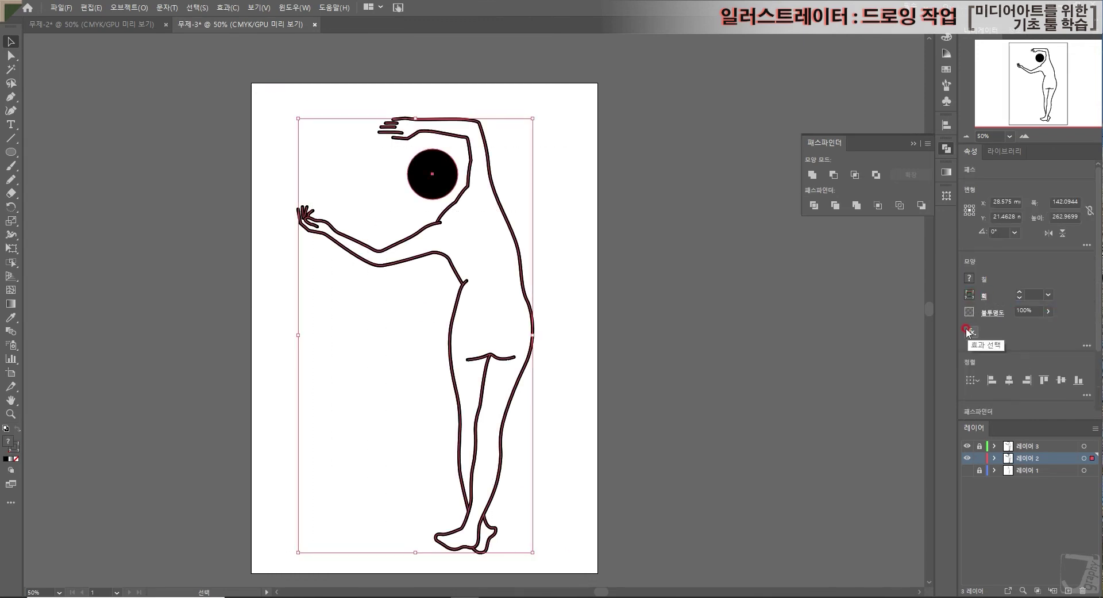
pyautogui.click(971, 294)
pyautogui.click(971, 279)
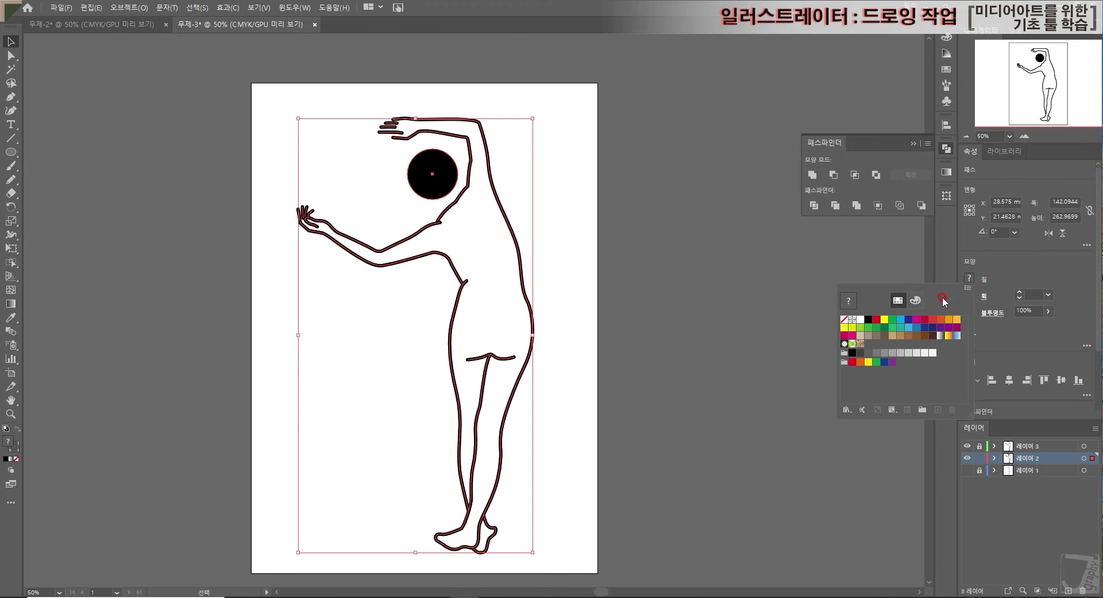
pyautogui.click(941, 319)
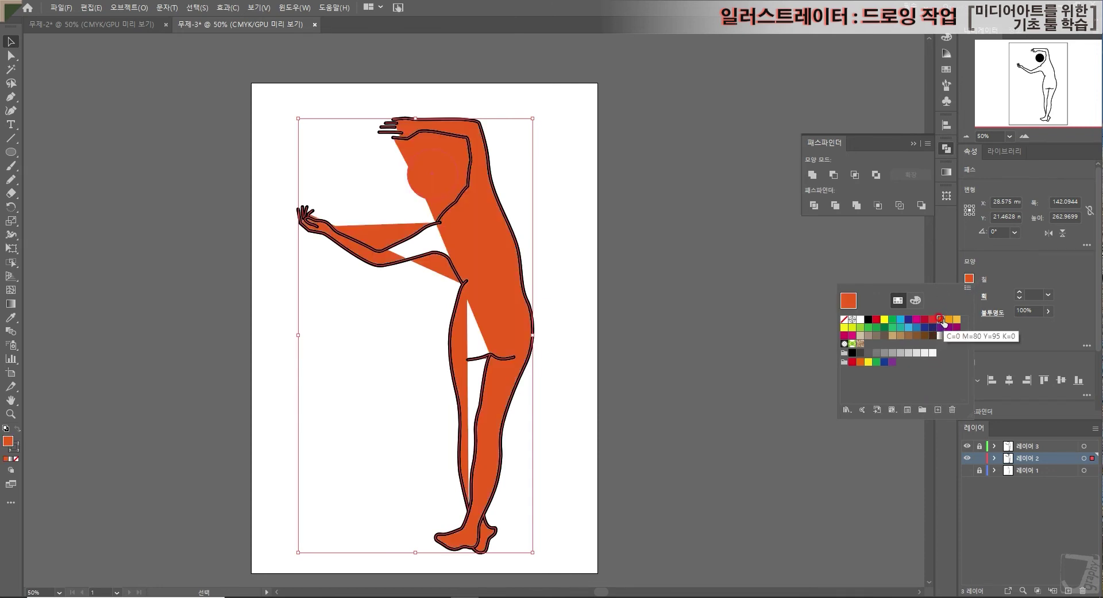
pyautogui.click(674, 272)
# - Try giving the head circle on layer 2 a black 5 pt outline
pyautogui.click(971, 294)
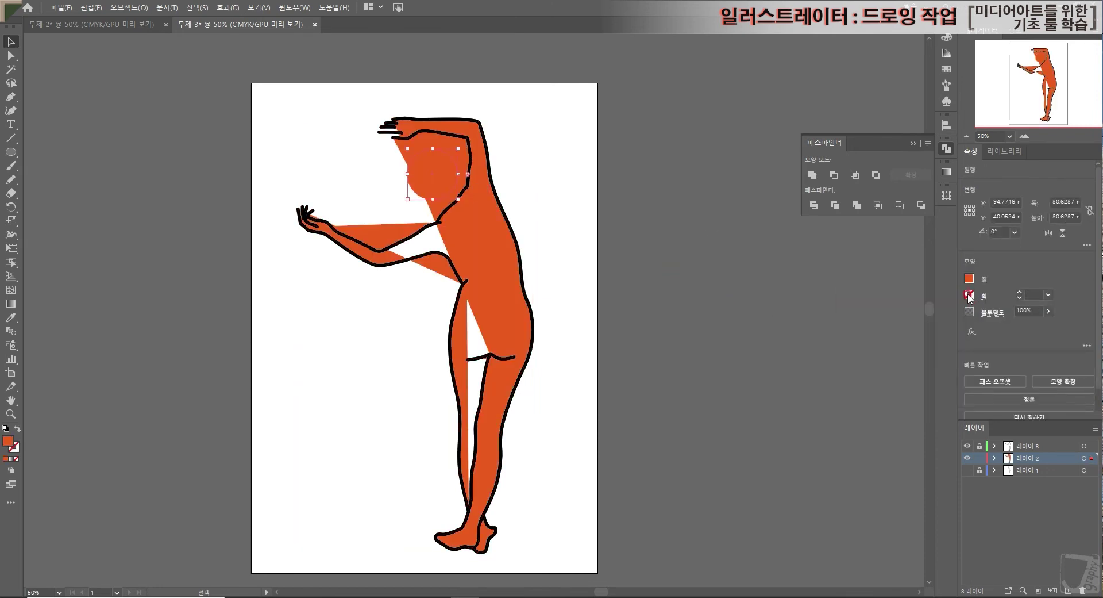
pyautogui.click(867, 335)
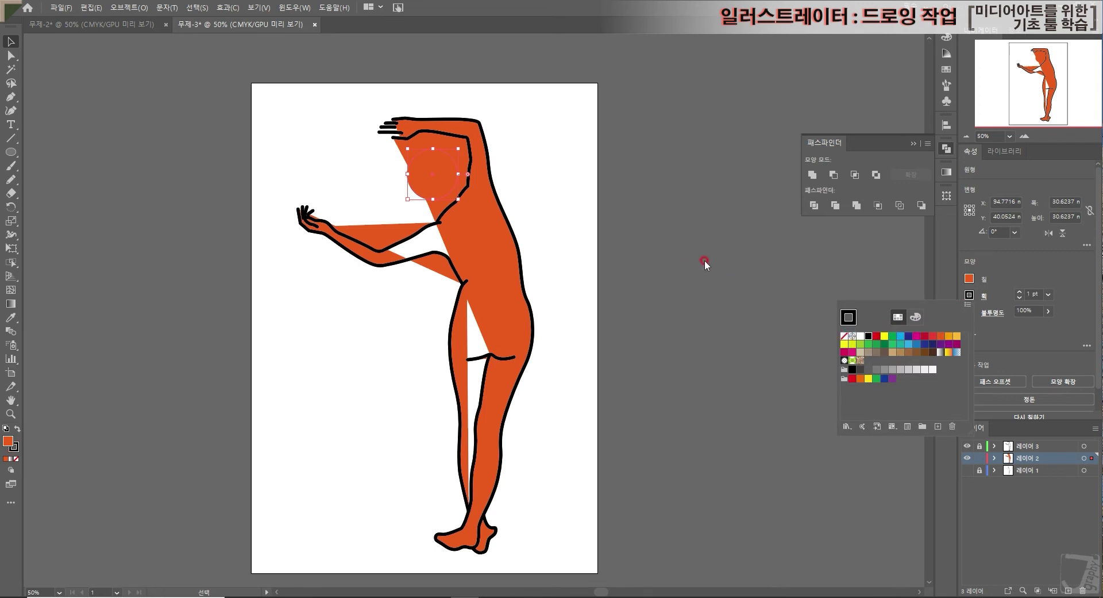
pyautogui.click(1018, 293)
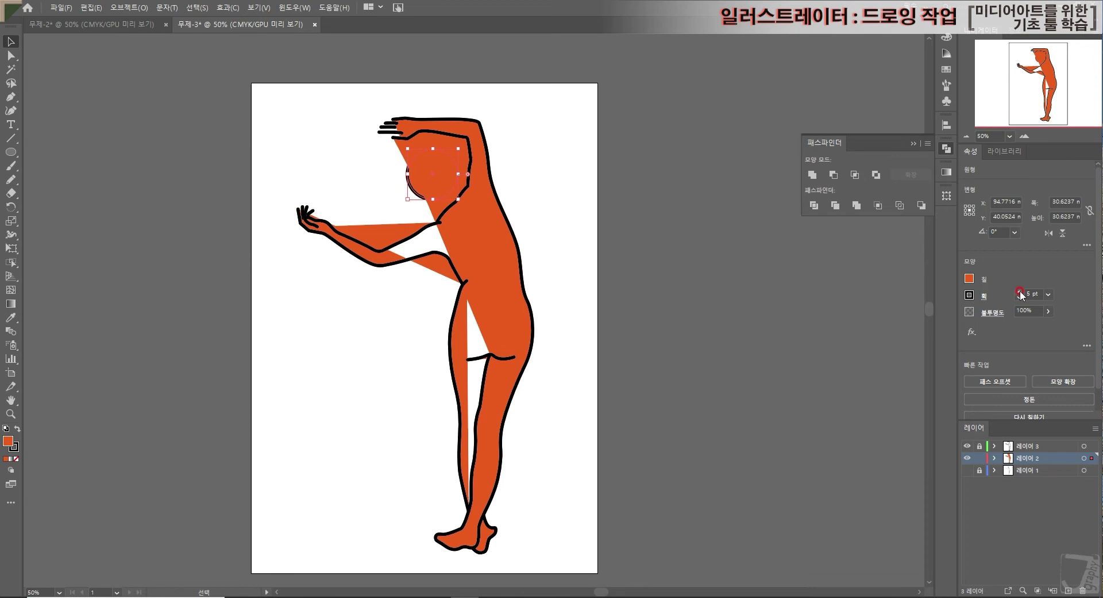
pyautogui.click(411, 260)
pyautogui.rightClick(641, 222)
pyautogui.click(410, 187)
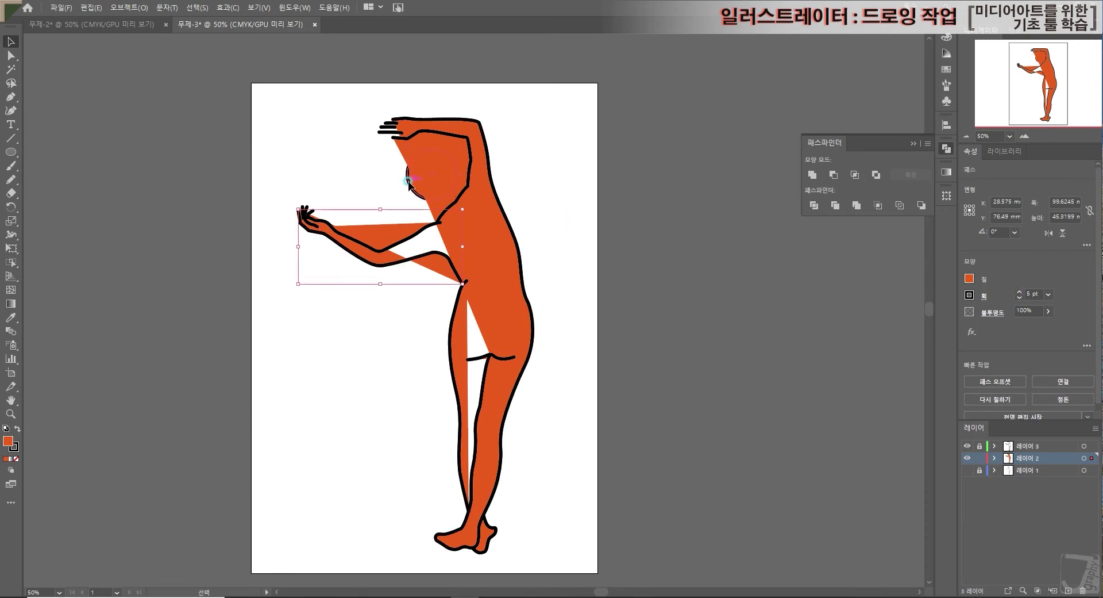
pyautogui.click(743, 396)
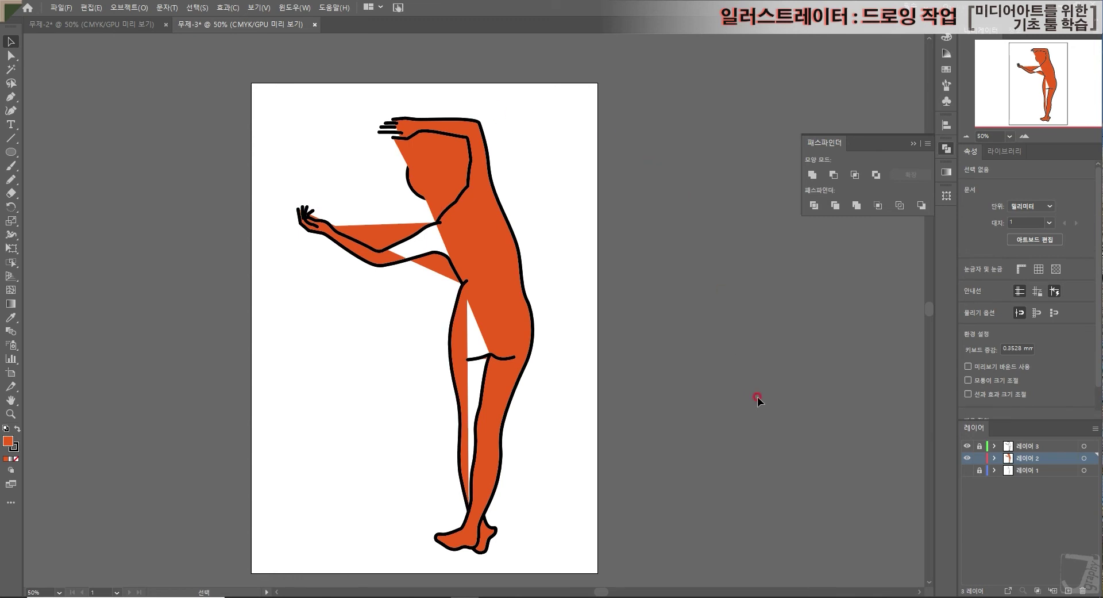
# - Remove the stroke from all the figure's artwork on layer 2, leaving only its orange fill
pyautogui.moveTo(640, 478); pyautogui.dragTo(322, 205)
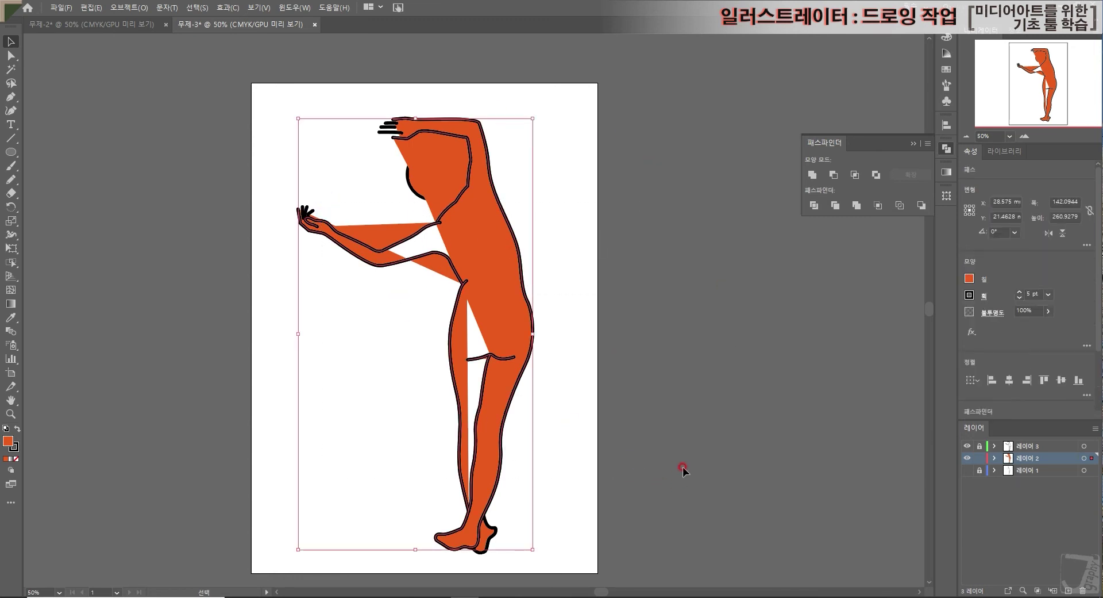
pyautogui.click(969, 278)
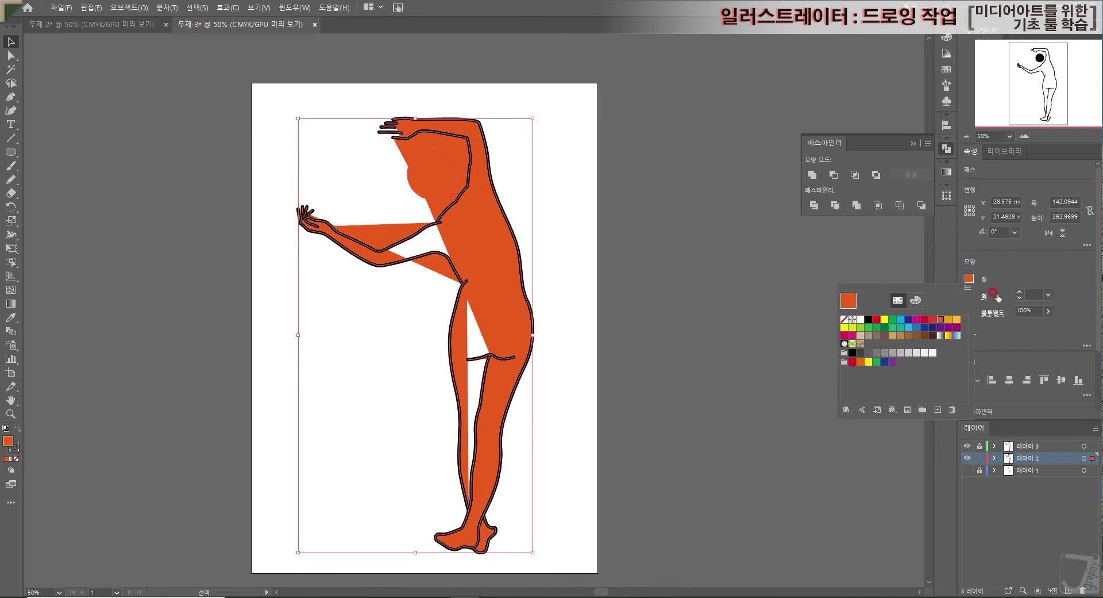
pyautogui.click(970, 294)
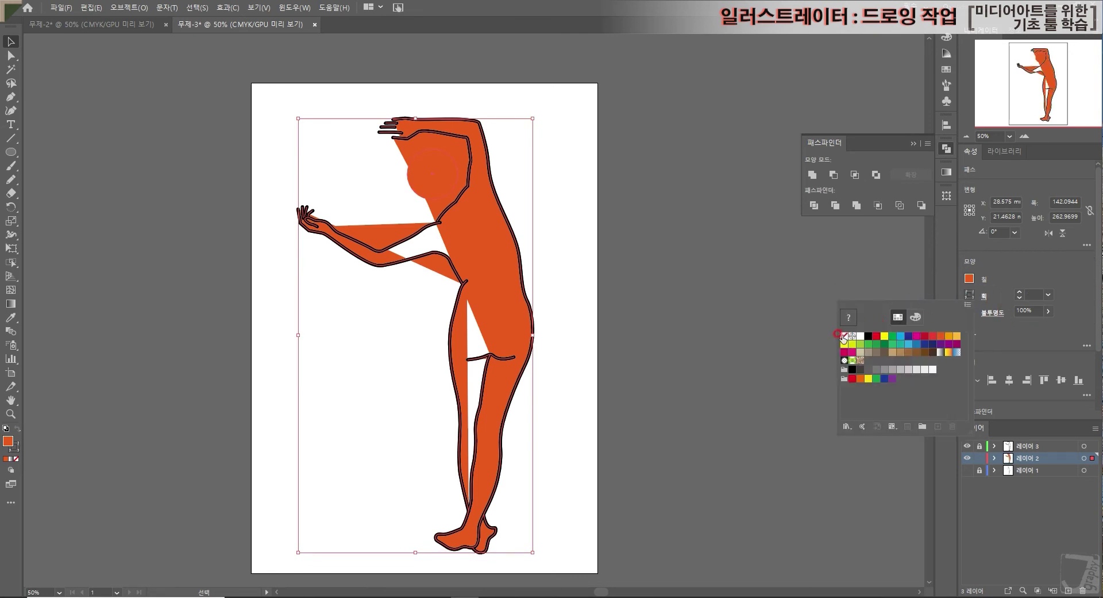
pyautogui.click(843, 336)
pyautogui.click(734, 262)
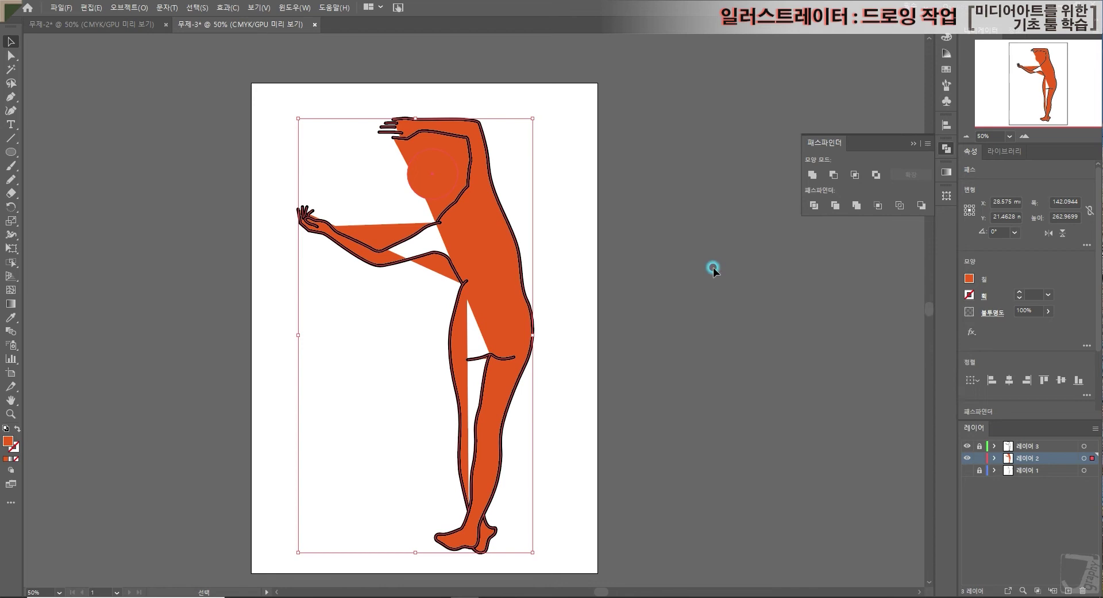
pyautogui.click(664, 354)
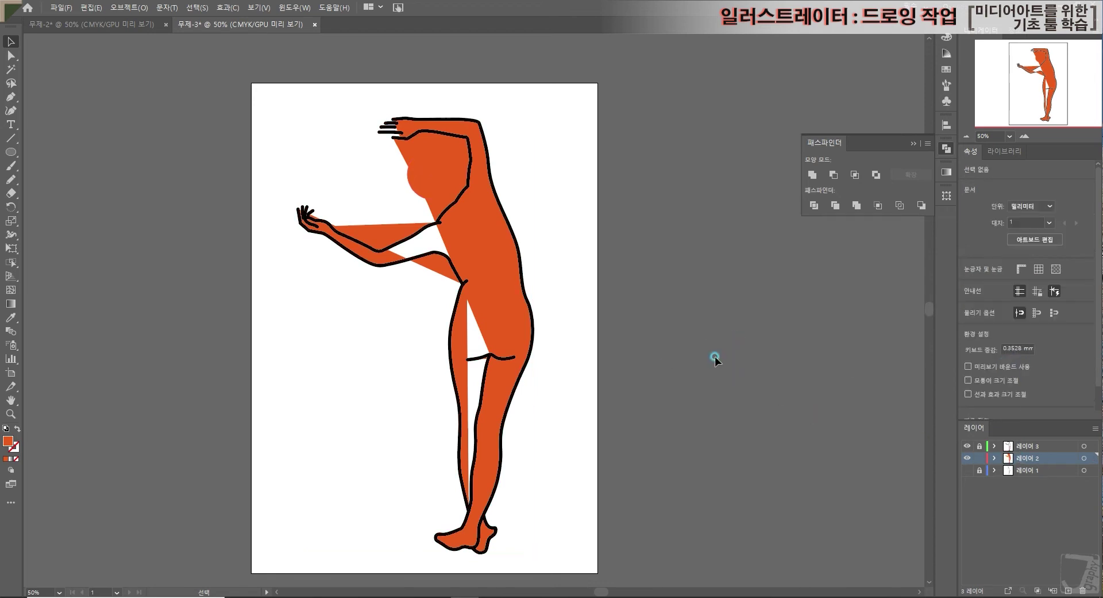
# - Compare the orange fill with and without the layer 3 outlines, examining it closely around the raised arm and head
pyautogui.click(967, 446)
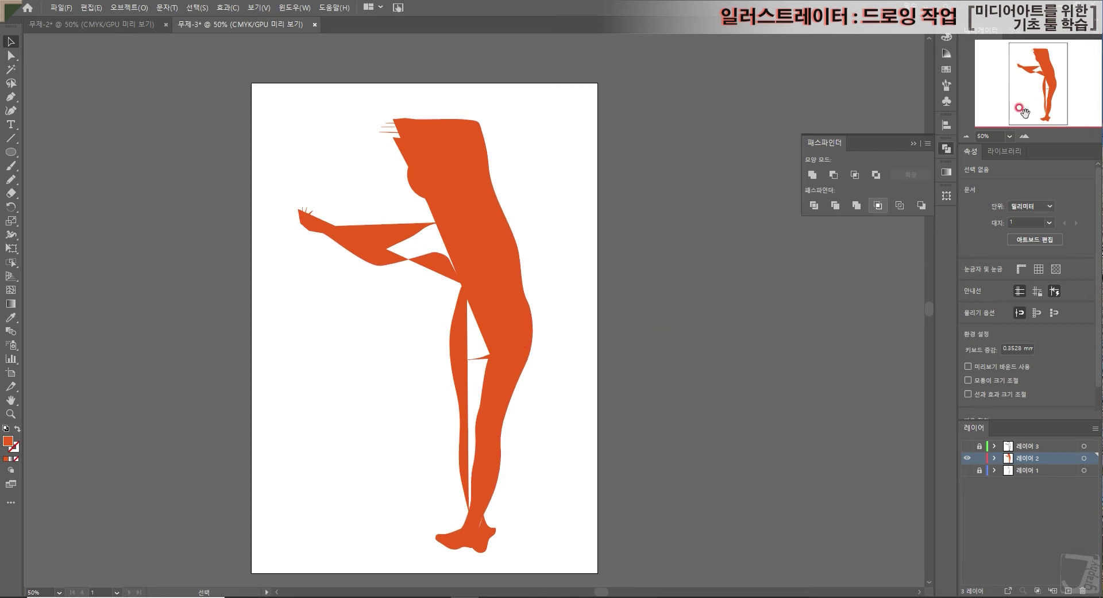
pyautogui.click(967, 446)
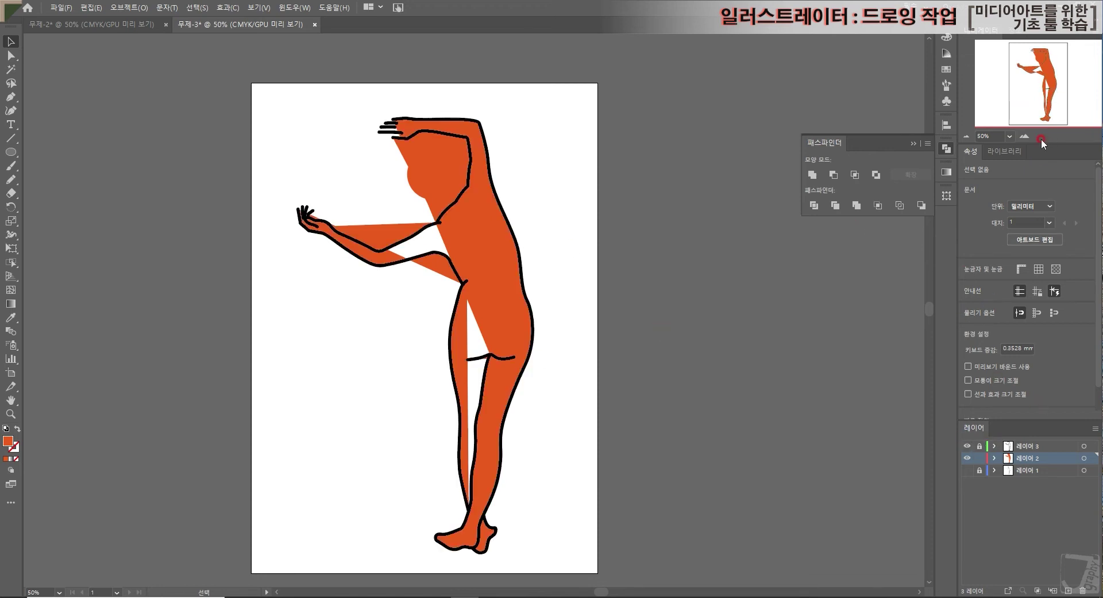
pyautogui.click(1025, 138)
pyautogui.click(1025, 138)
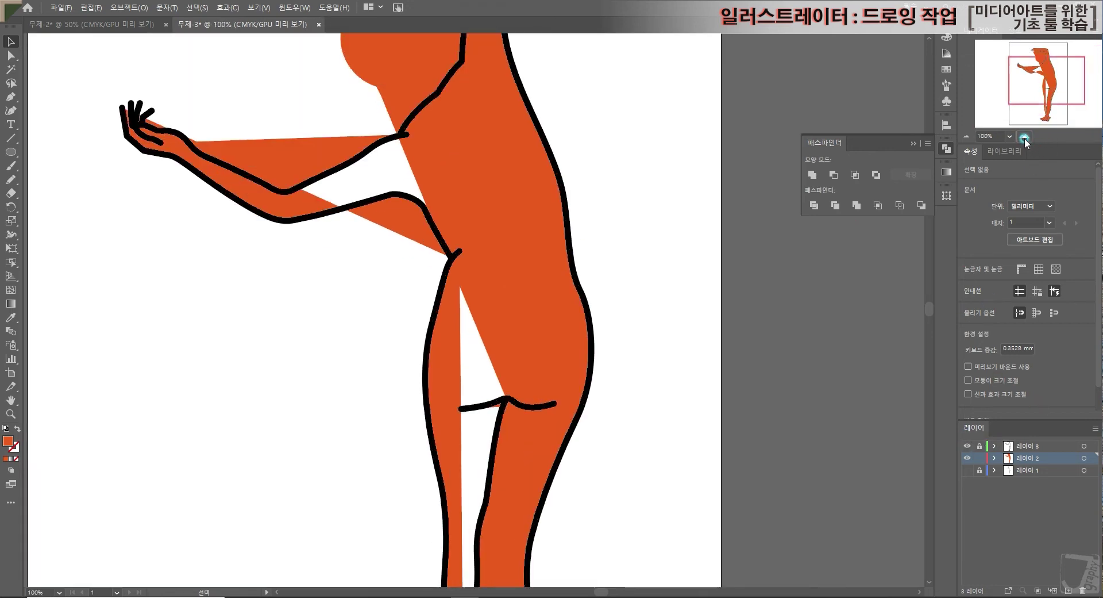
pyautogui.click(1025, 138)
pyautogui.moveTo(1042, 77)
pyautogui.mouseDown()
pyautogui.moveTo(1029, 70)
pyautogui.moveTo(1038, 77)
pyautogui.moveTo(1049, 65)
pyautogui.mouseUp()
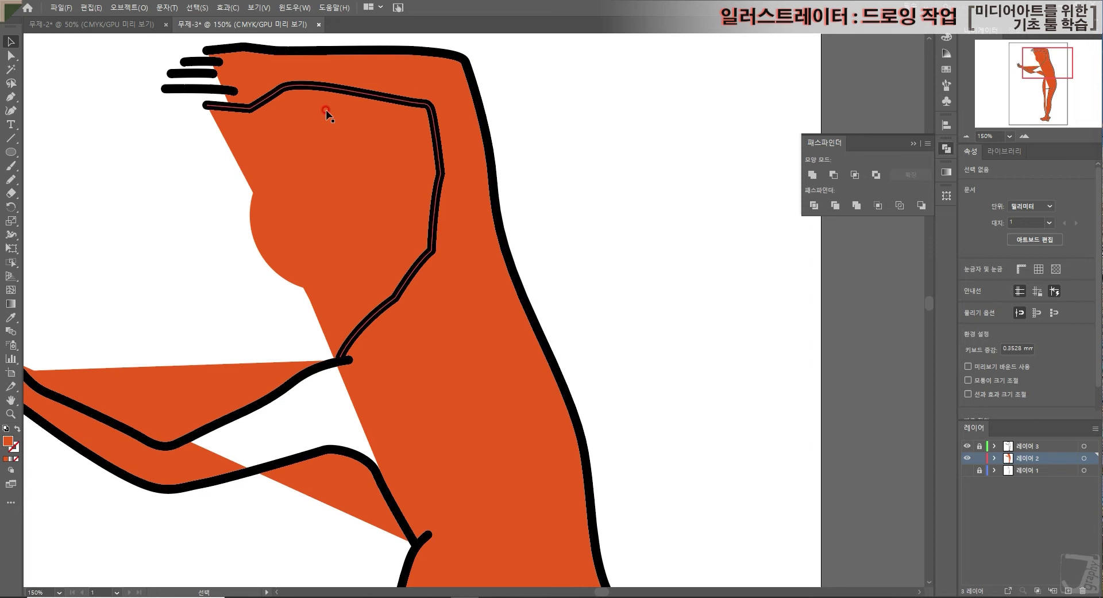
pyautogui.scroll(1, 365, 123)
# - Inspect the inner and outer contour paths of the raised arm and trace the outer one down to the thigh
pyautogui.click(208, 146)
pyautogui.click(209, 148)
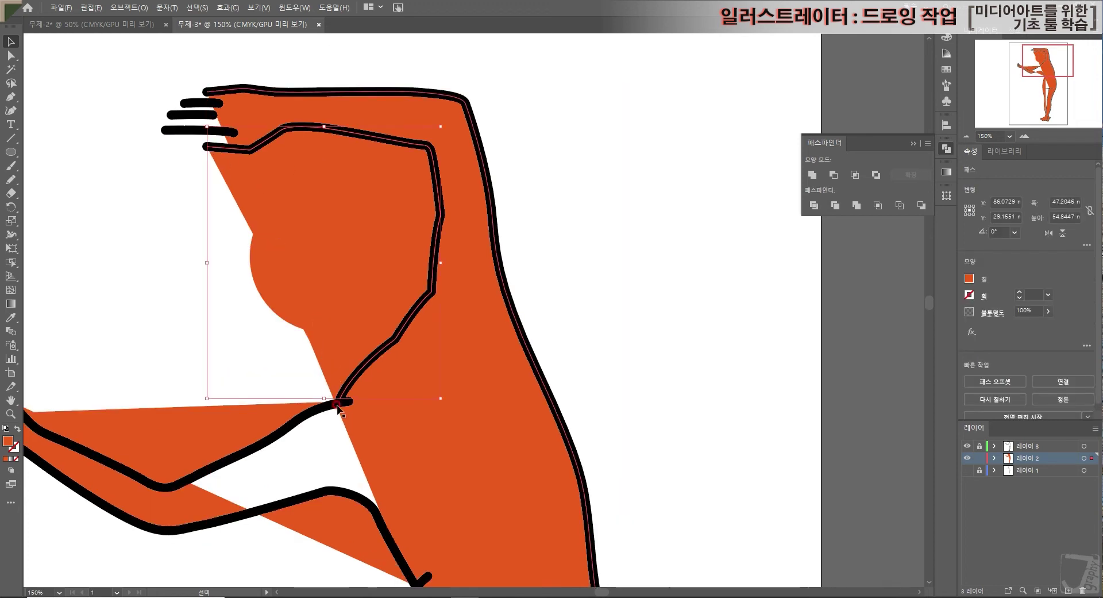
pyautogui.click(207, 91)
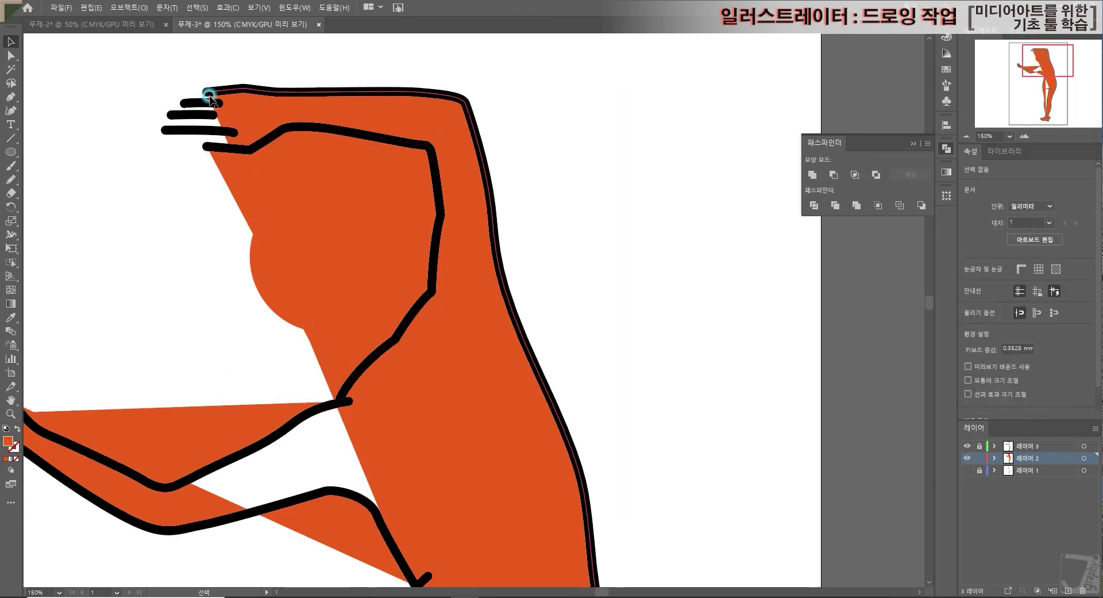
pyautogui.click(11, 56)
pyautogui.click(506, 305)
pyautogui.scroll(-4, 566, 375)
pyautogui.scroll(-6, 566, 375)
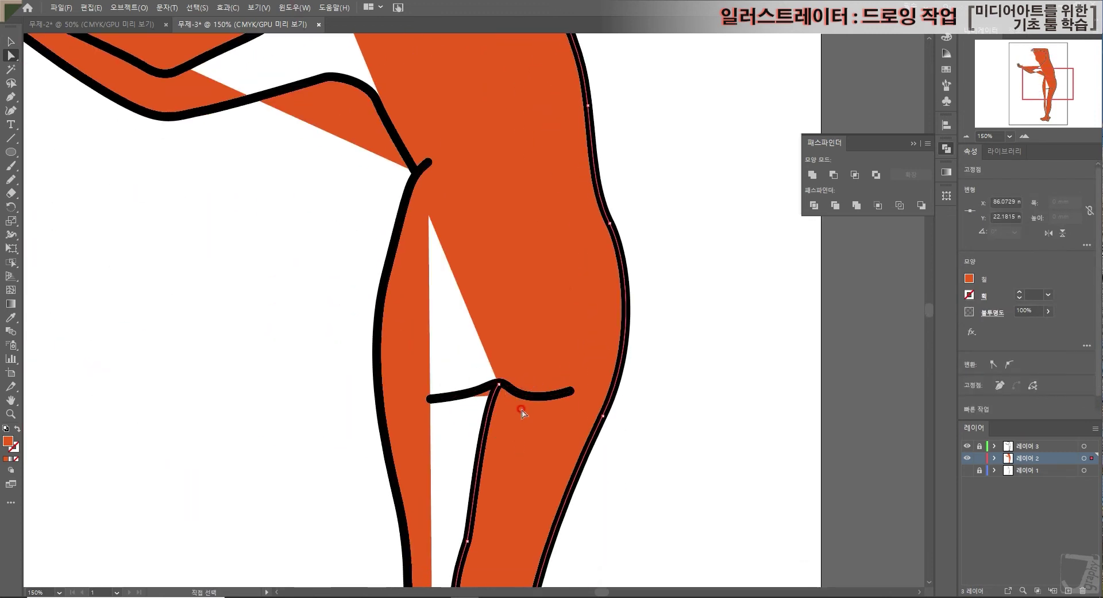
pyautogui.scroll(7, 603, 377)
pyautogui.scroll(2, 585, 379)
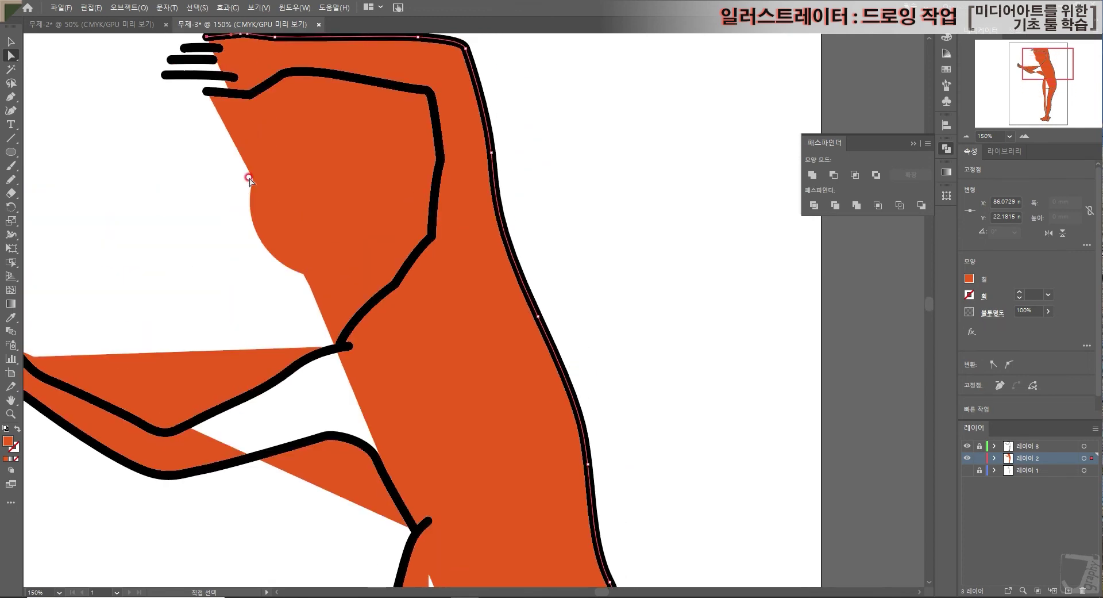
# - Try drawing a curved orange-filled path beside the torso with the Pen tool, and undo it
pyautogui.click(17, 96)
pyautogui.click(633, 231)
pyautogui.moveTo(723, 172); pyautogui.dragTo(752, 219)
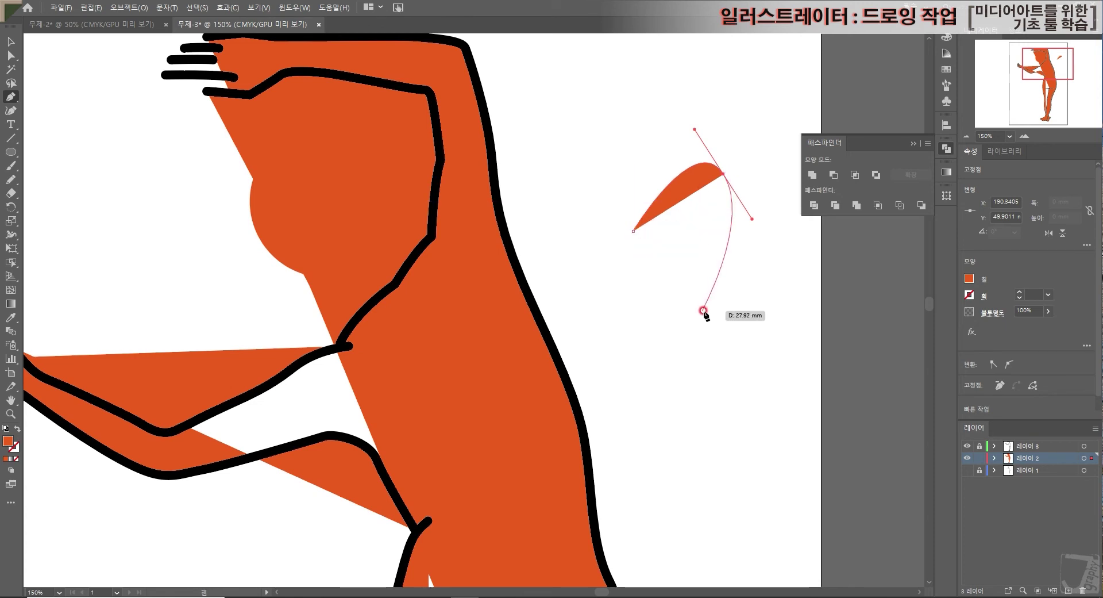
pyautogui.hotkey('ctrl', 'z')
pyautogui.hotkey('ctrl', 'z')
pyautogui.hotkey('ctrl', 'z')
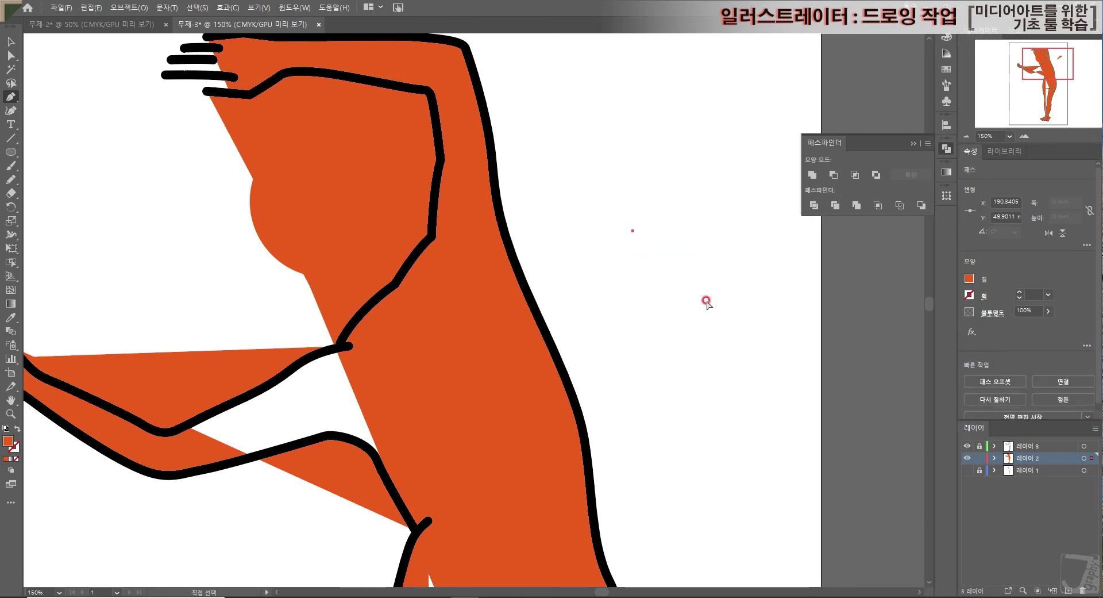
# - Examine the outer body contour path from the raised hand to the foot, including where the legs cross at the ankle
pyautogui.scroll(2, 605, 290)
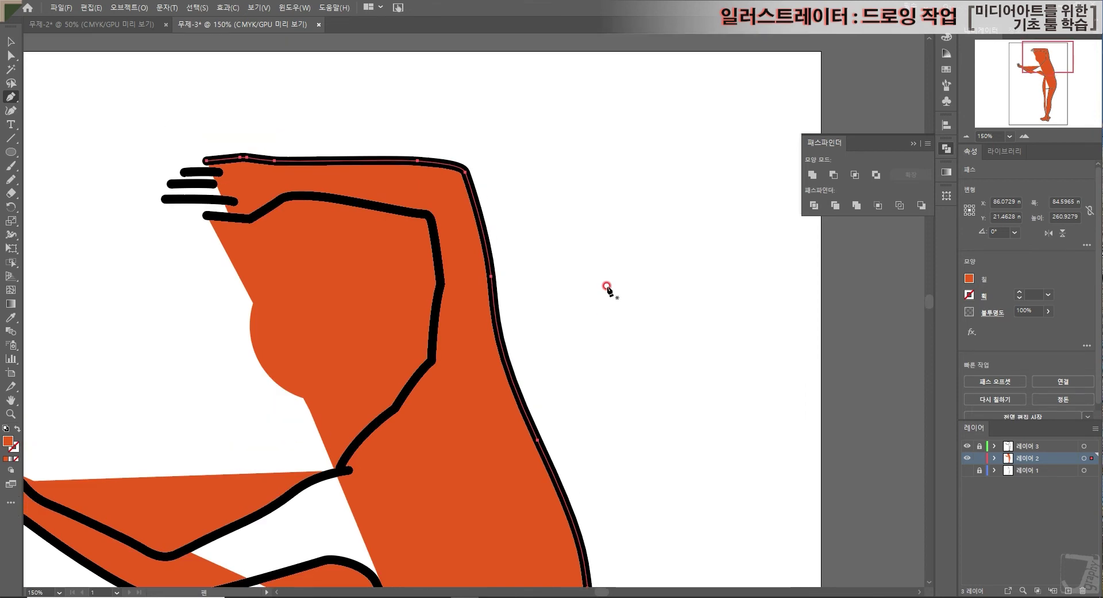
pyautogui.scroll(-3, 607, 286)
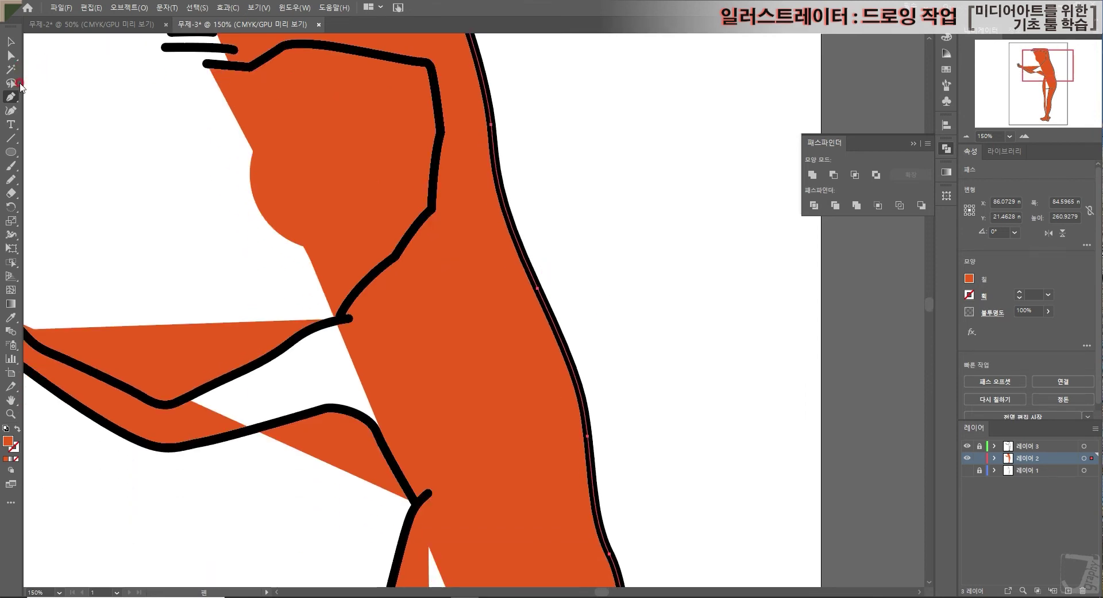
pyautogui.scroll(-15, 667, 240)
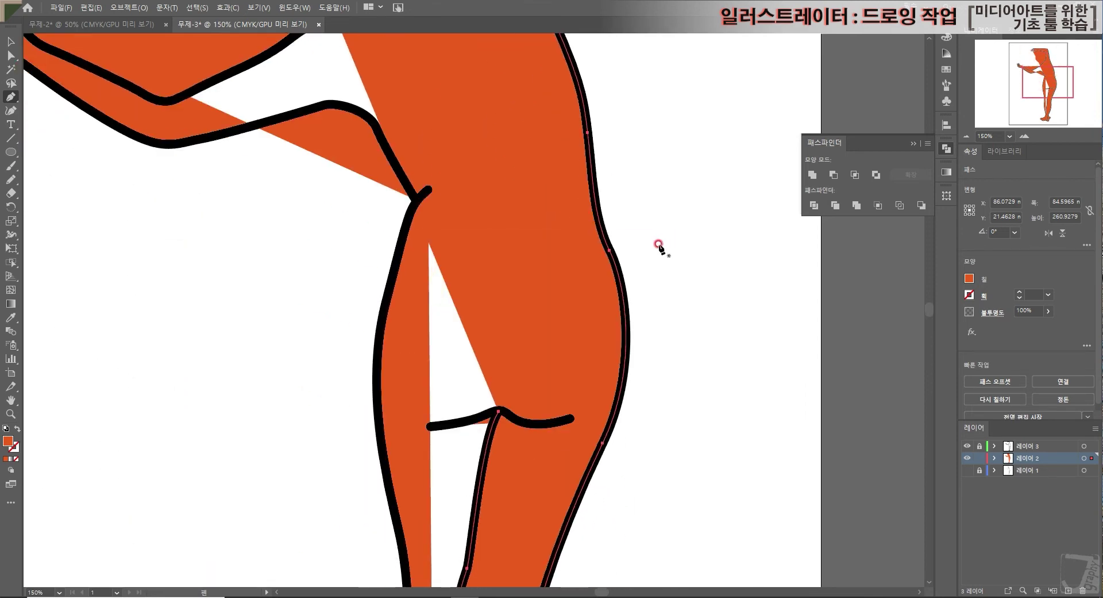
pyautogui.scroll(-18, 659, 244)
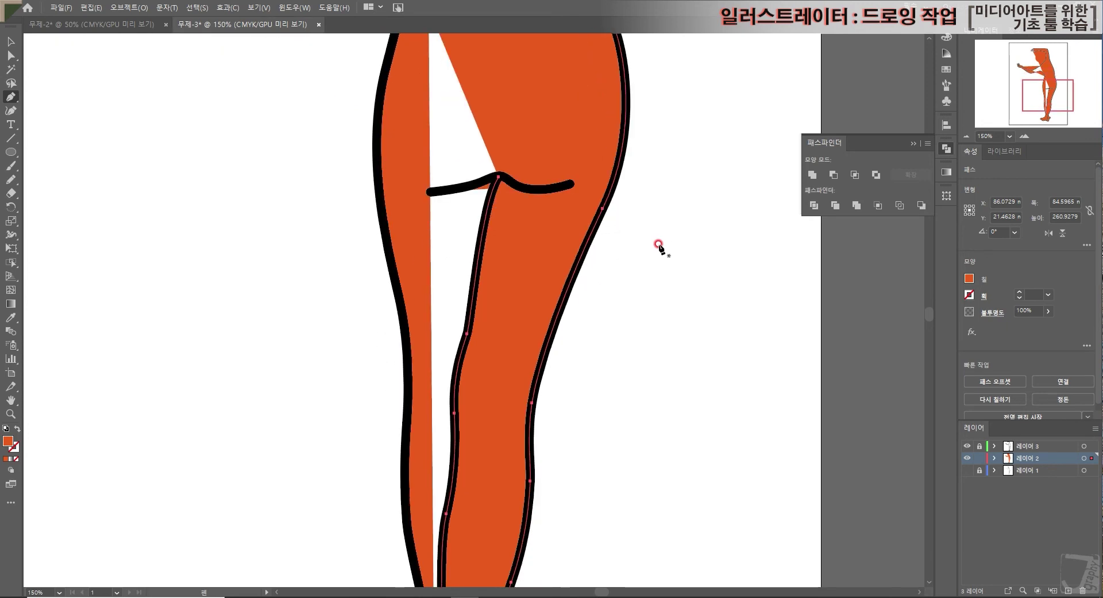
pyautogui.scroll(-2, 658, 244)
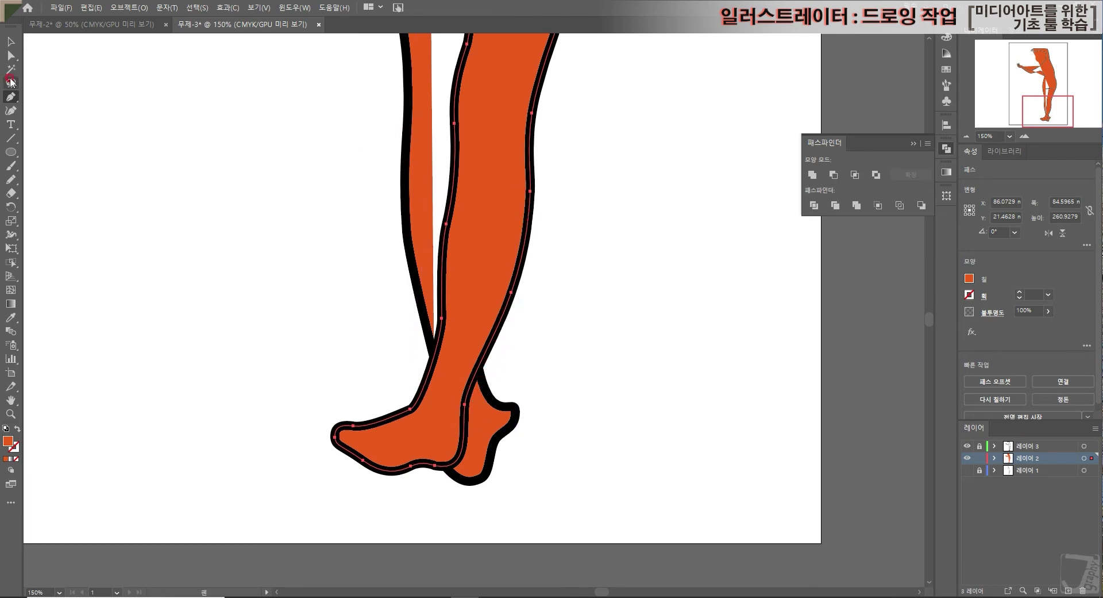
pyautogui.scroll(2, 73, 154)
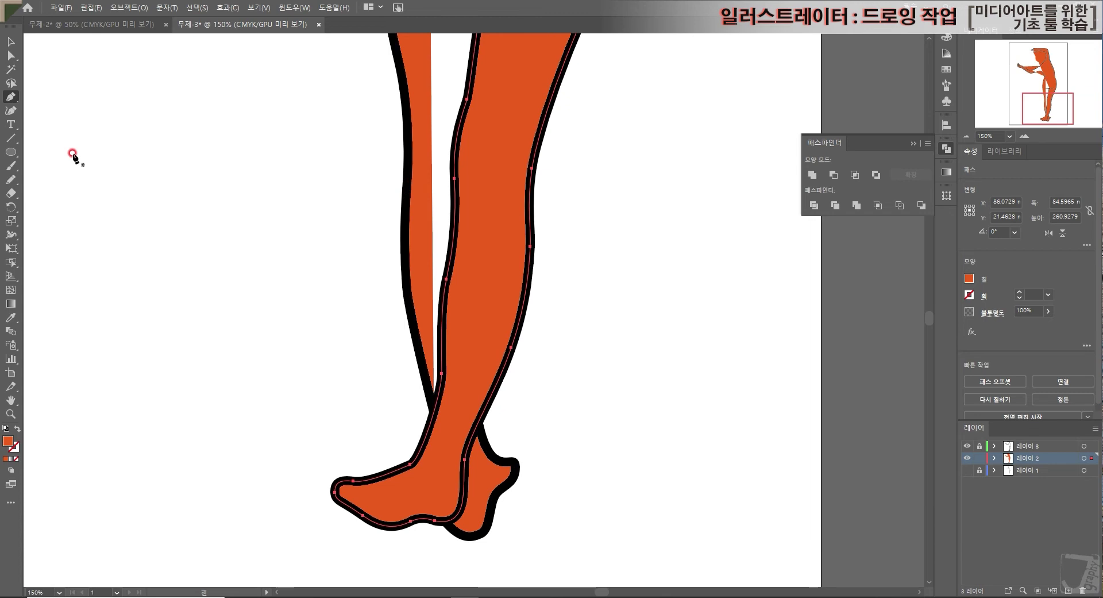
pyautogui.click(10, 55)
pyautogui.click(434, 362)
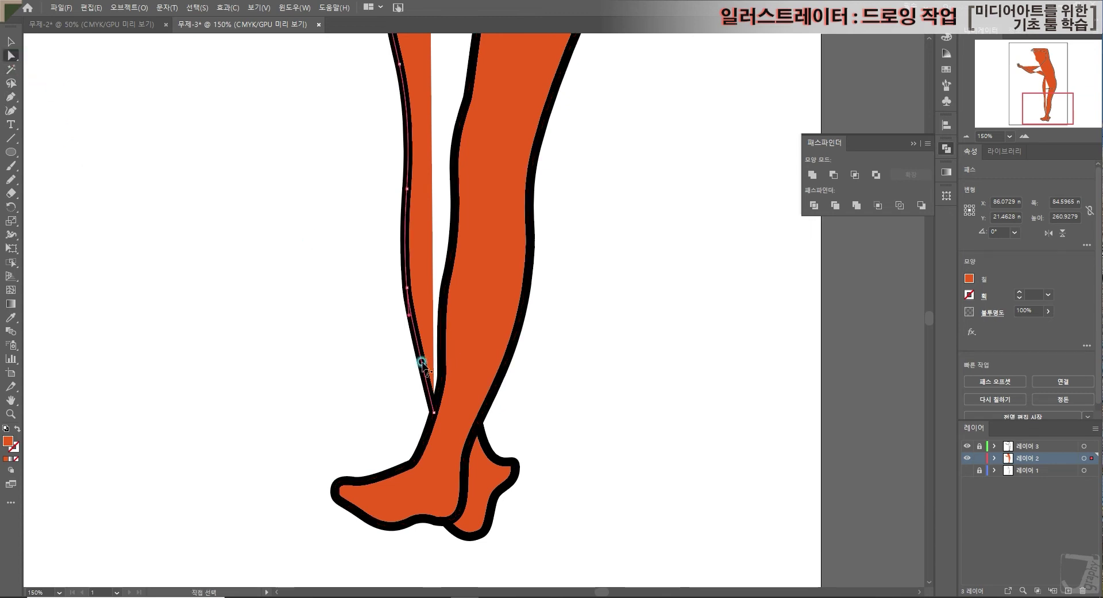
pyautogui.click(441, 390)
pyautogui.scroll(5, 572, 391)
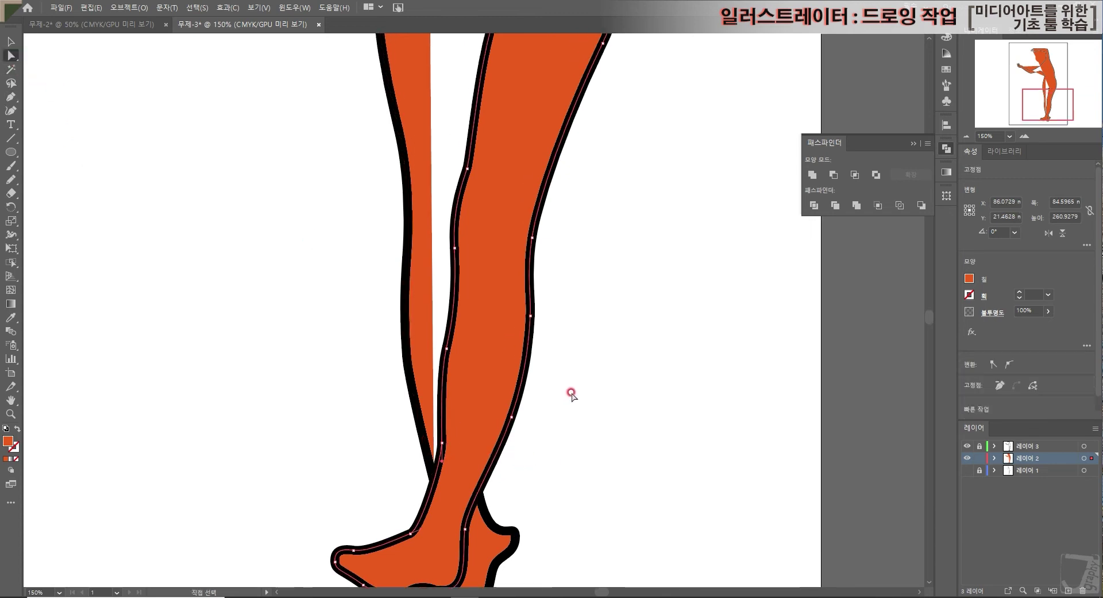
pyautogui.scroll(-5, 571, 388)
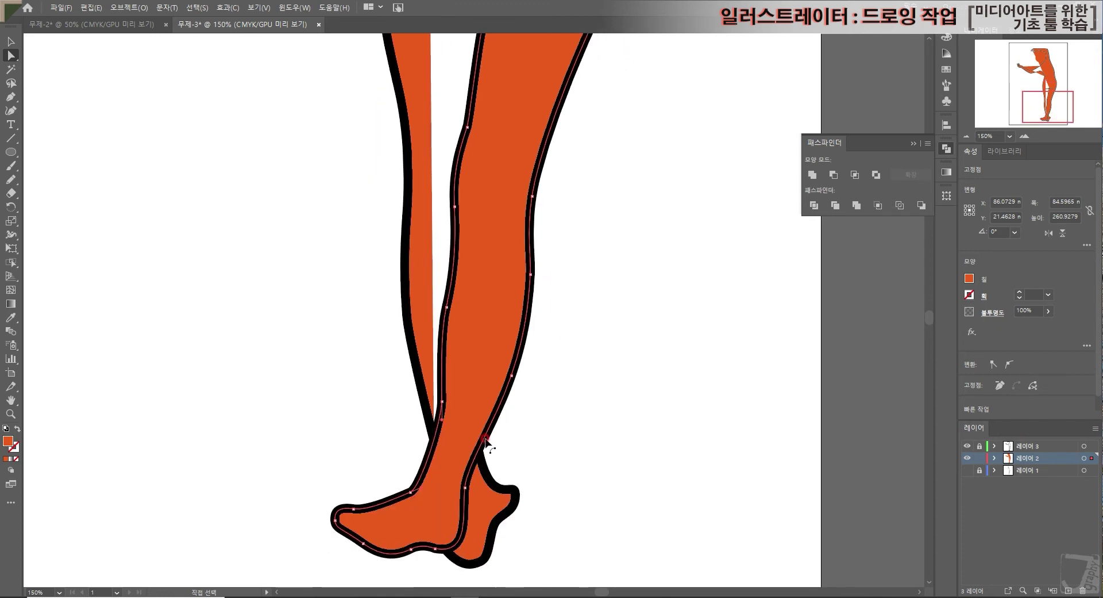
# - Delete the anchor points along the inner edge of the front leg on the body fill path, from the crotch down to the calf
pyautogui.scroll(4, 511, 172)
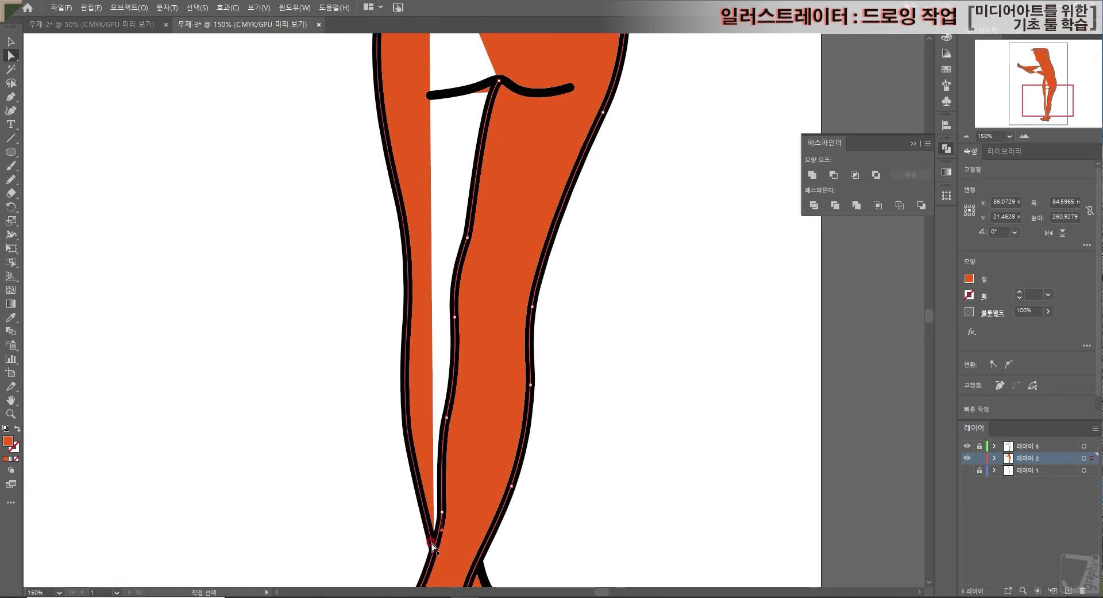
pyautogui.click(522, 117)
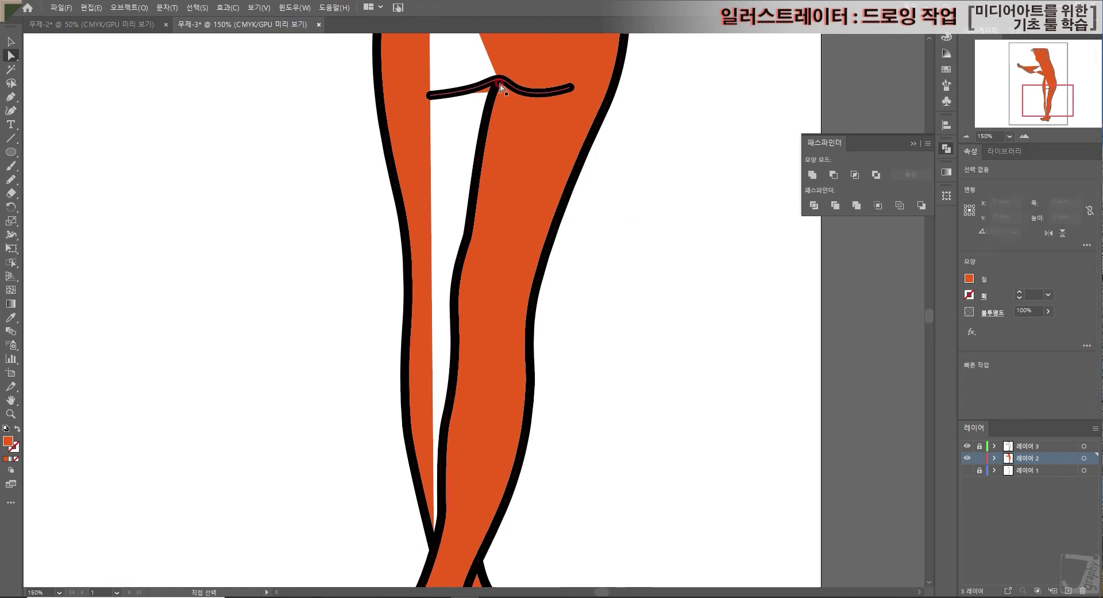
pyautogui.click(524, 139)
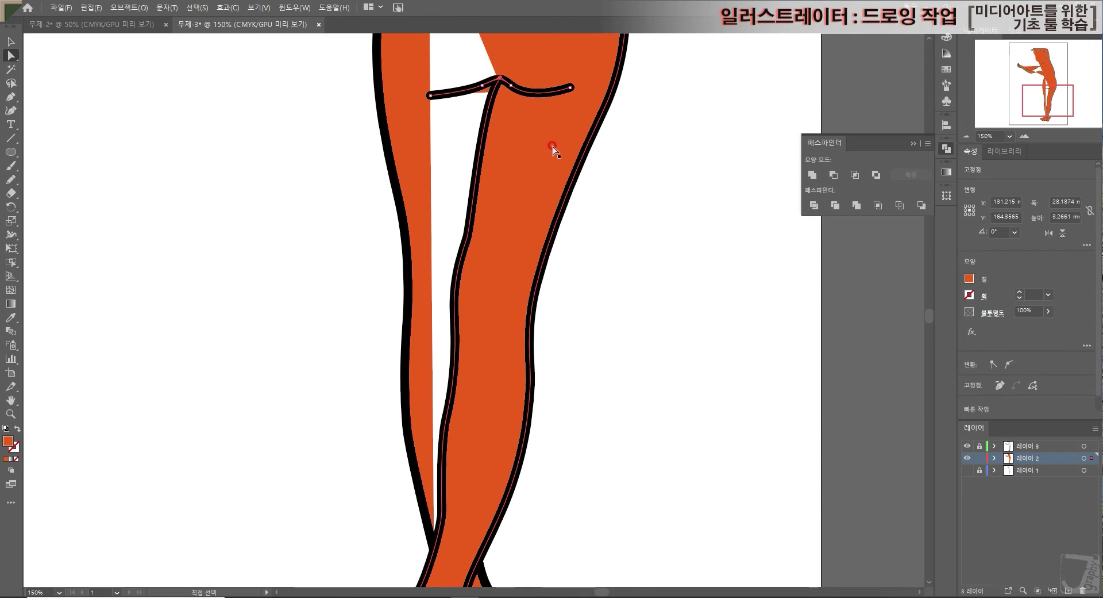
pyautogui.click(498, 86)
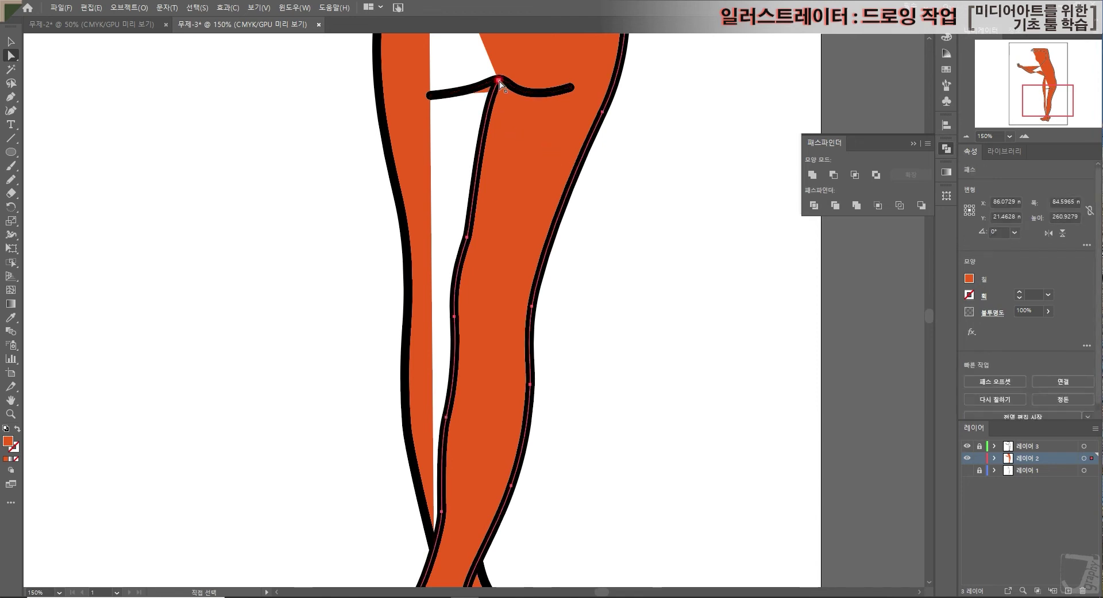
pyautogui.moveTo(498, 82); pyautogui.dragTo(447, 416)
pyautogui.scroll(-2, 506, 374)
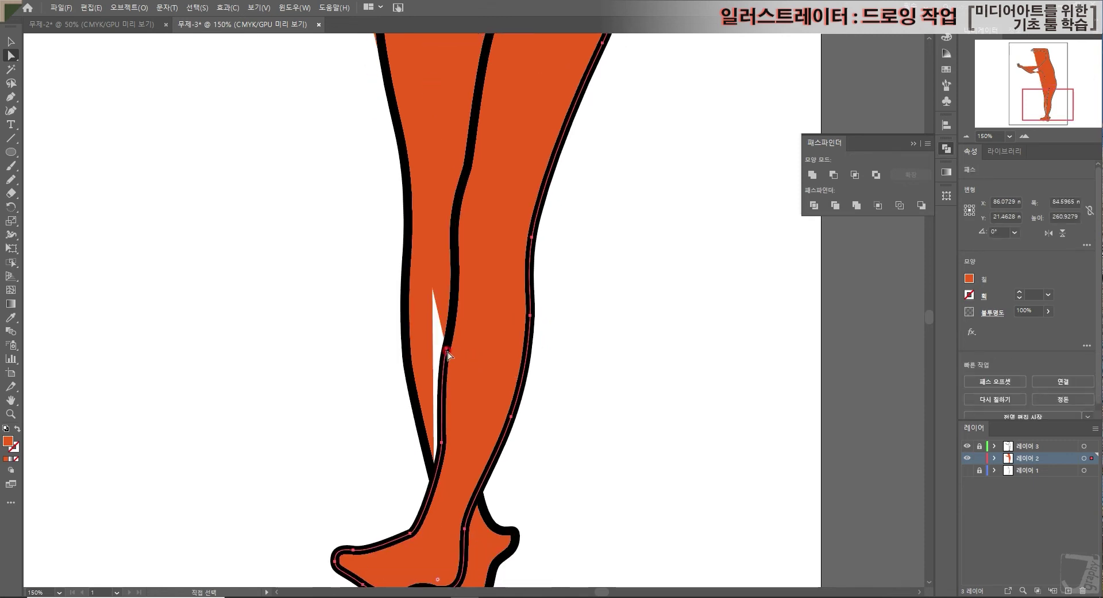
pyautogui.moveTo(447, 350); pyautogui.dragTo(438, 453)
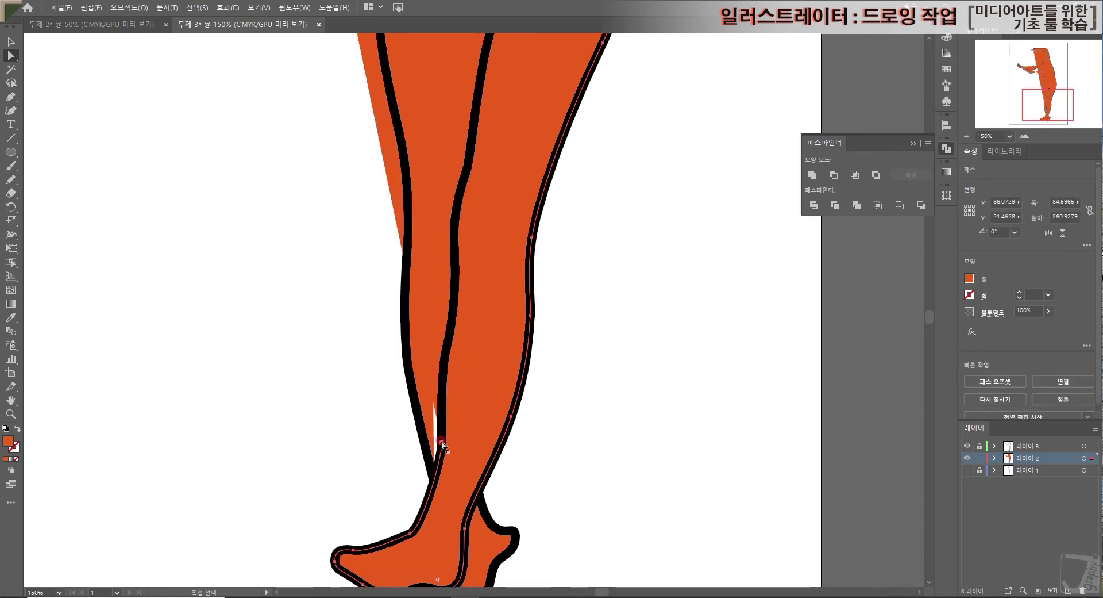
# - Join the open end of the front leg's fill path to the rear leg's fill path at the ankle
pyautogui.click(442, 443)
pyautogui.click(432, 481)
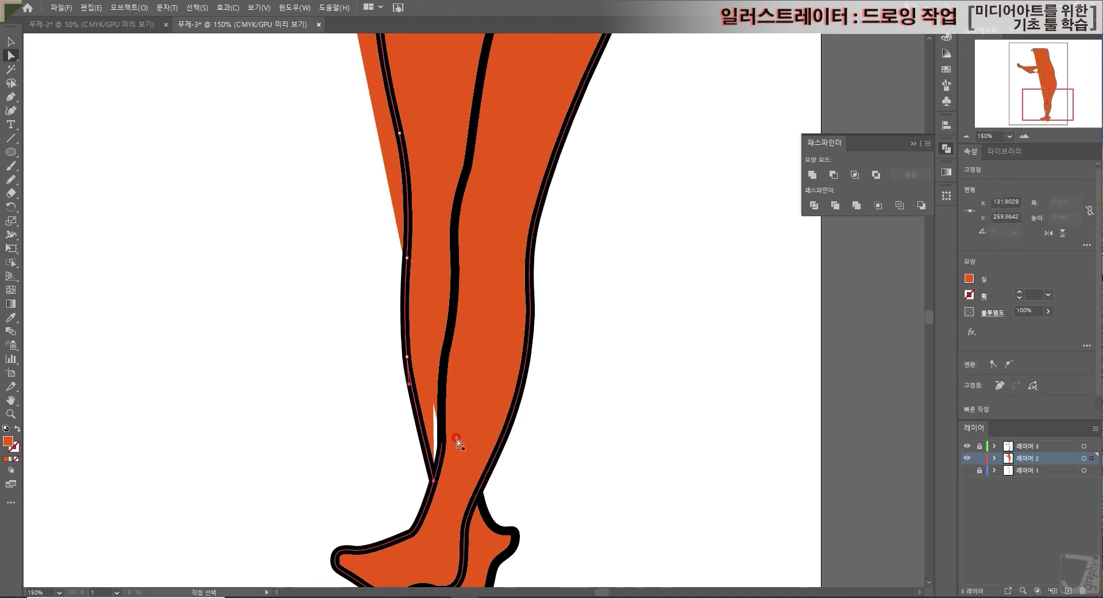
pyautogui.click(443, 444)
pyautogui.rightClick(442, 445)
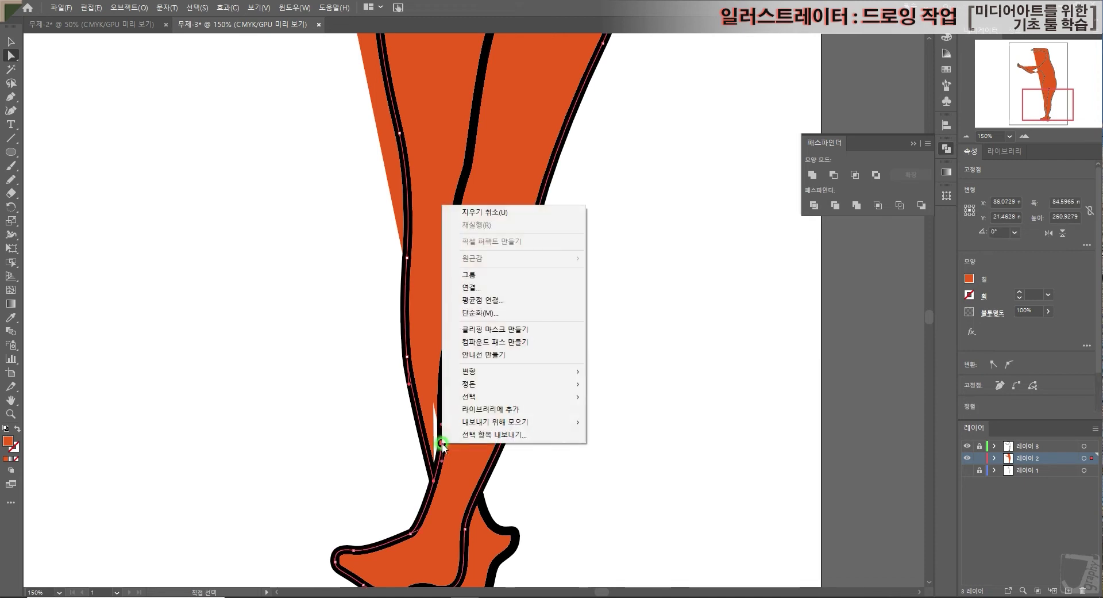
pyautogui.click(505, 288)
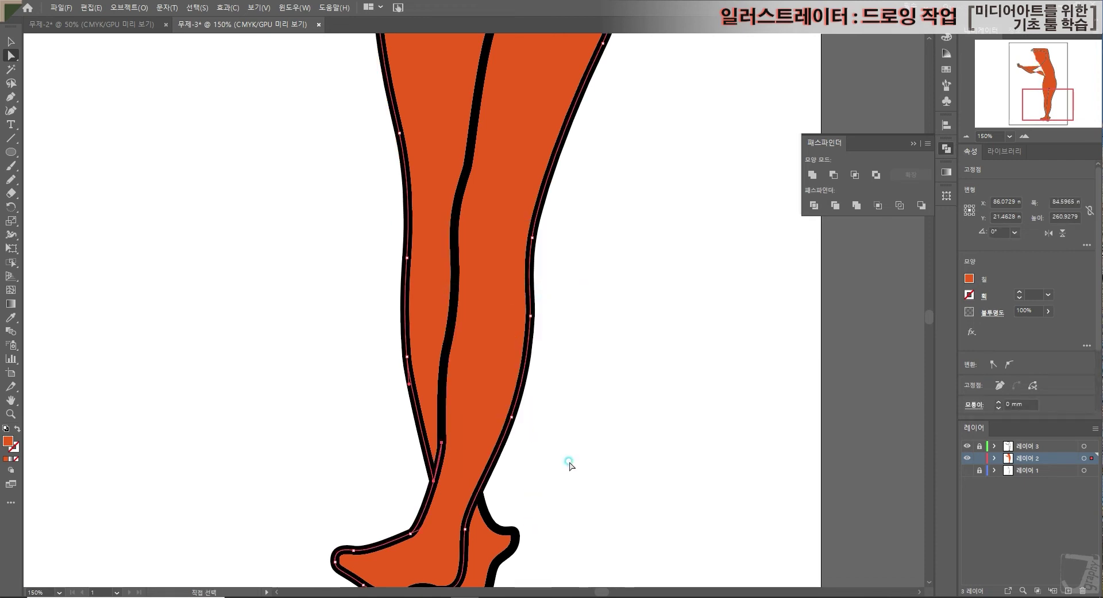
# - Remove the leftover anchor point on the joined leg path just above the ankle
pyautogui.click(545, 495)
pyautogui.click(442, 444)
pyautogui.click(995, 372)
pyautogui.click(421, 354)
# - Join the waist end of the body fill path to the end of the lowered arm's underside path
pyautogui.scroll(10, 608, 477)
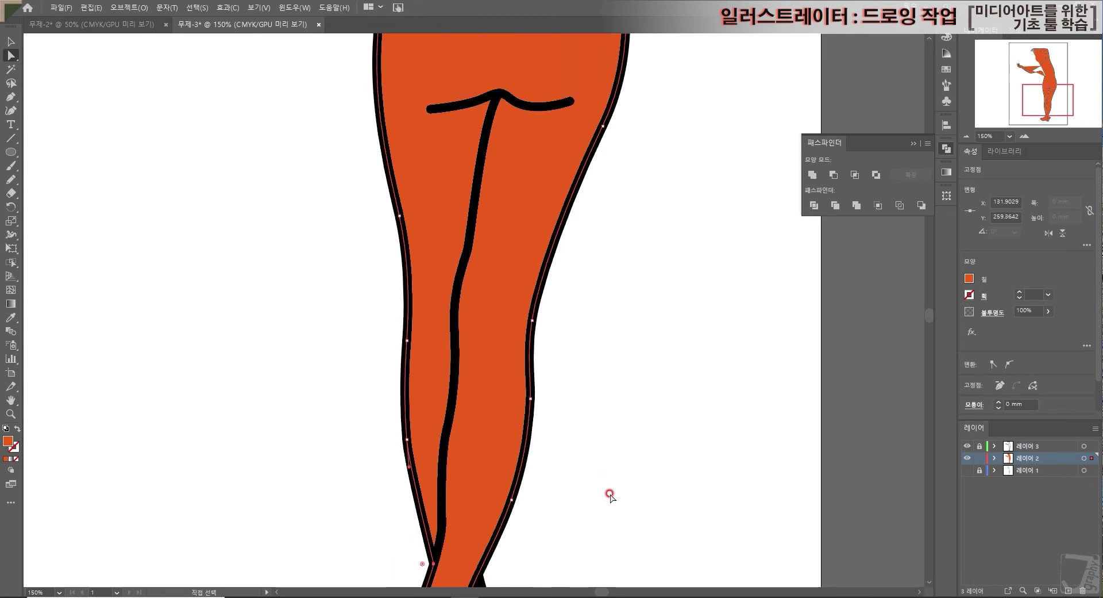
pyautogui.scroll(2, 608, 474)
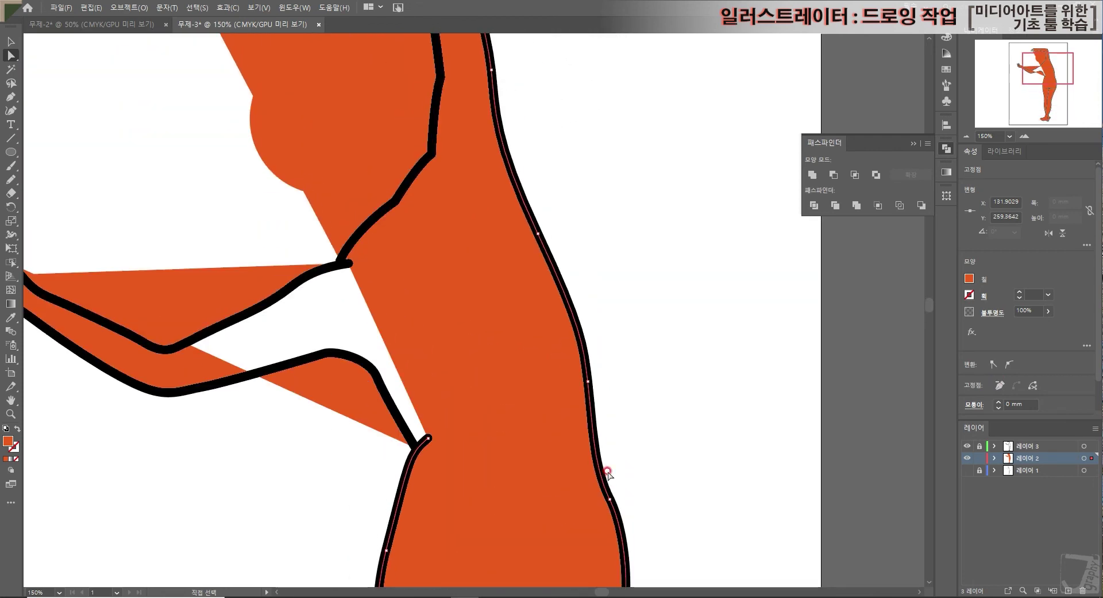
pyautogui.click(414, 447)
pyautogui.keyDown('shift'); pyautogui.click(418, 448); pyautogui.keyUp('shift')
pyautogui.rightClick(428, 441)
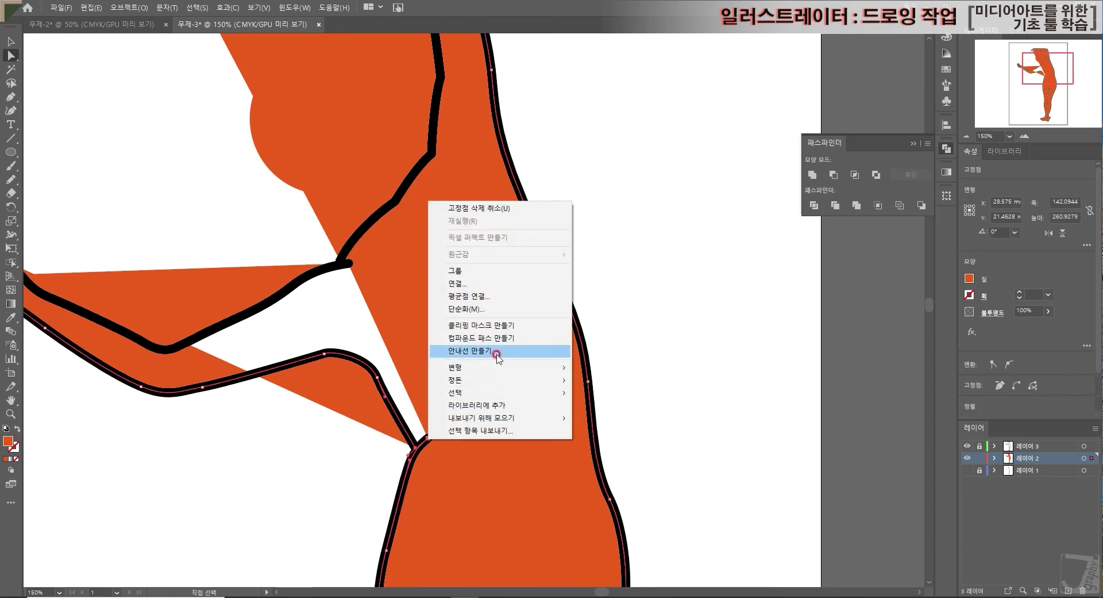
pyautogui.click(492, 284)
# - Join the lowered arm's upper contour path to the body fill path at the hand's fingertips
pyautogui.scroll(2, 635, 443)
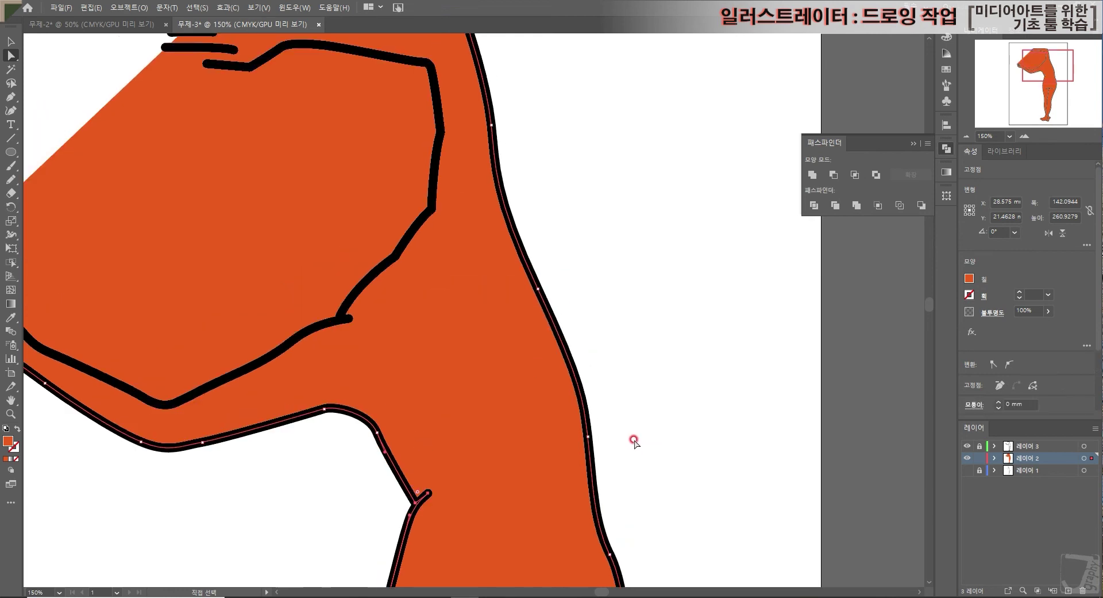
pyautogui.moveTo(1041, 68); pyautogui.dragTo(1031, 65)
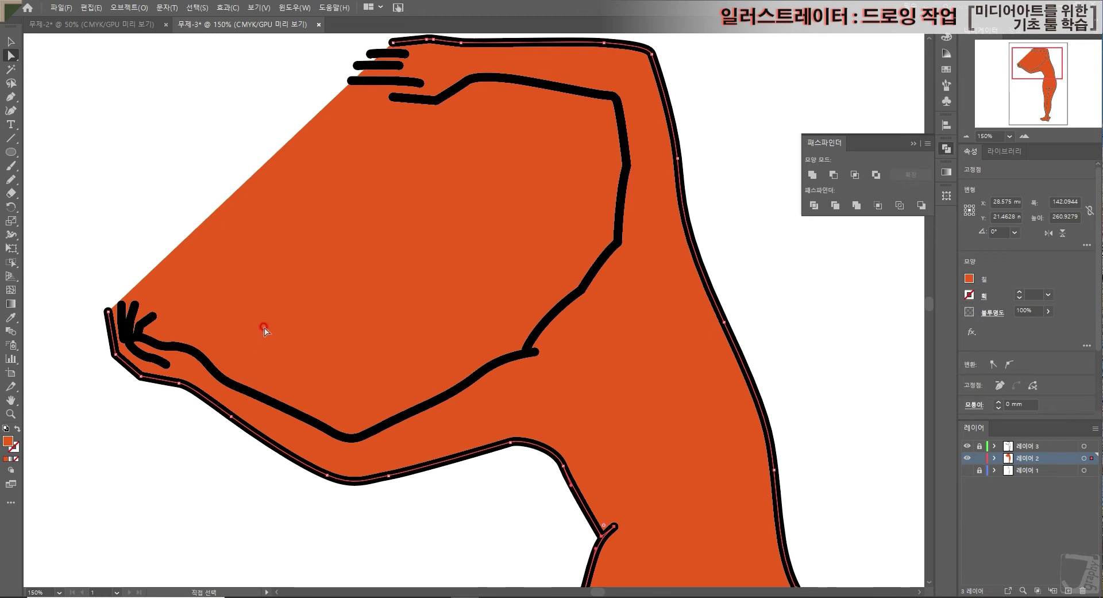
pyautogui.click(153, 364)
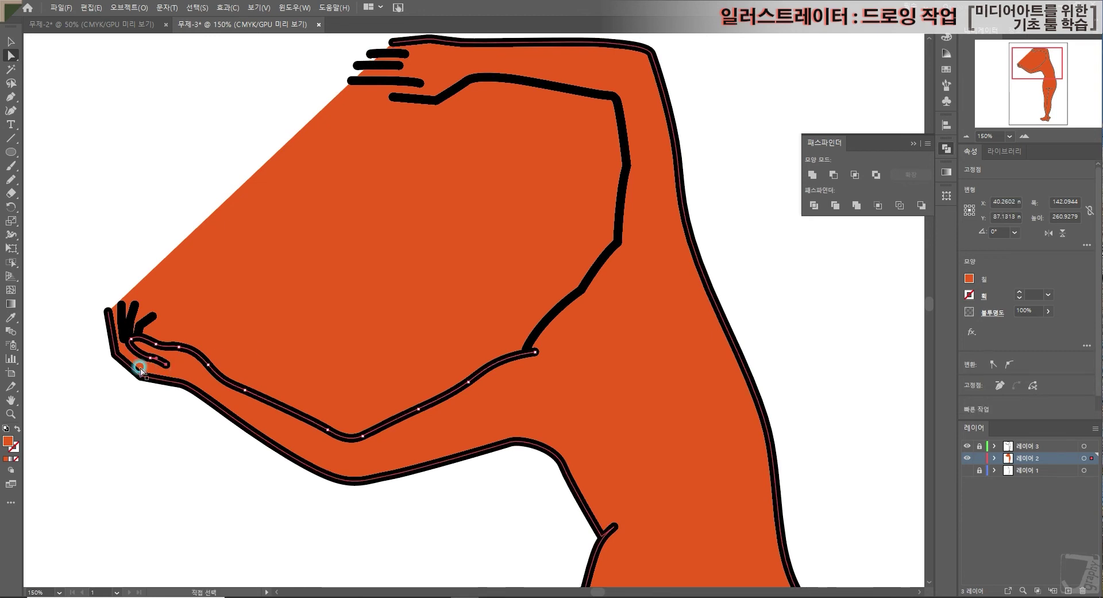
pyautogui.keyDown('shift'); pyautogui.click(106, 313); pyautogui.keyUp('shift')
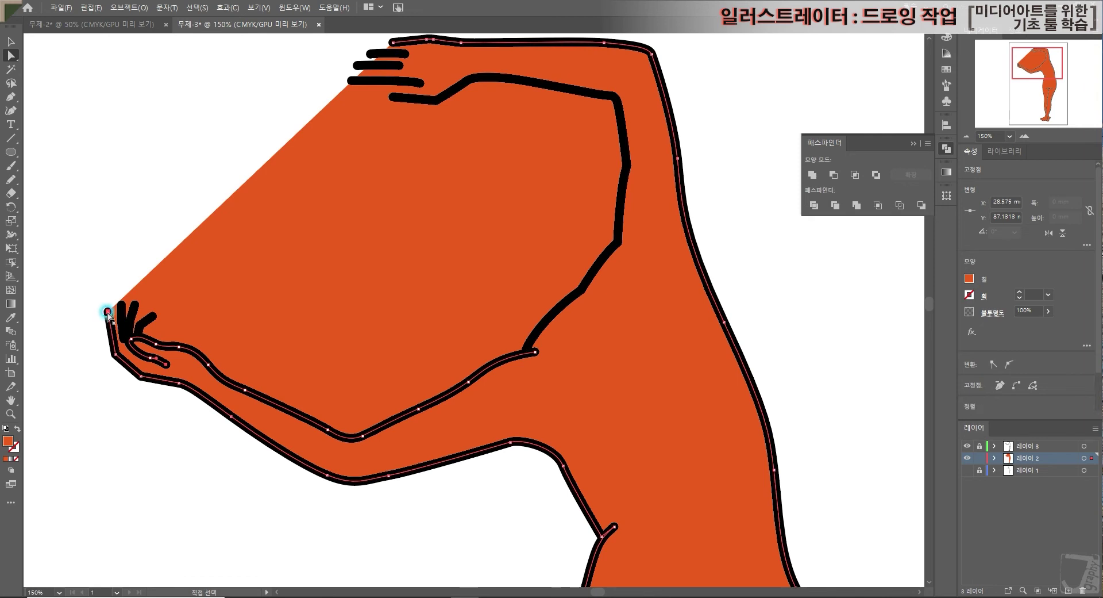
pyautogui.rightClick(107, 314)
pyautogui.click(154, 395)
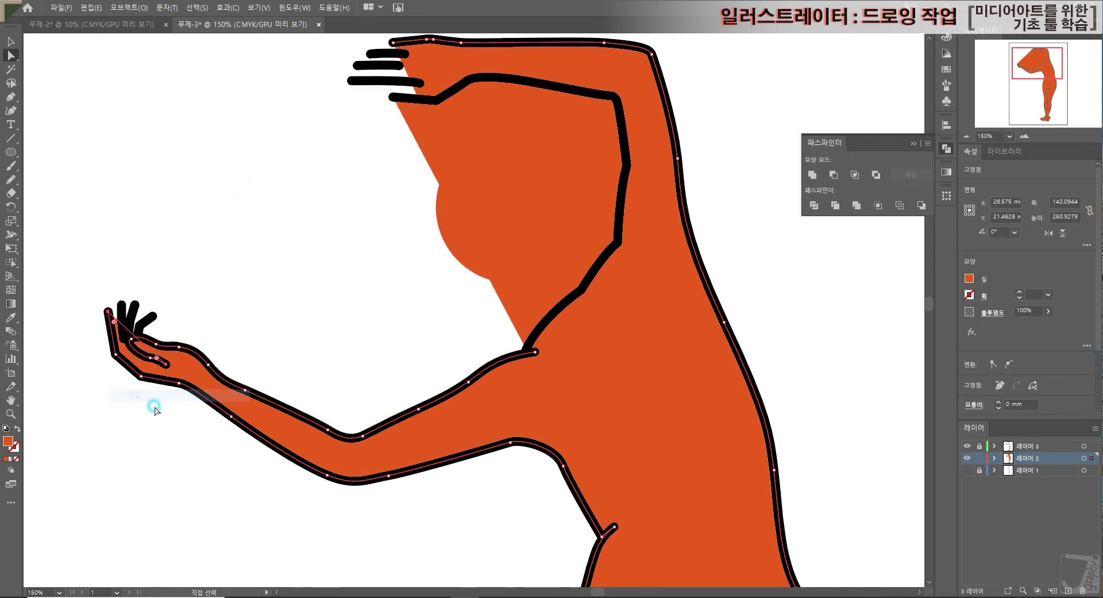
# - Join the raised arm's inner contour to the lowered arm's upper contour at the shoulder, and deselect the body shape
pyautogui.keyDown('shift'); pyautogui.click(529, 352); pyautogui.keyUp('shift')
pyautogui.rightClick(527, 352)
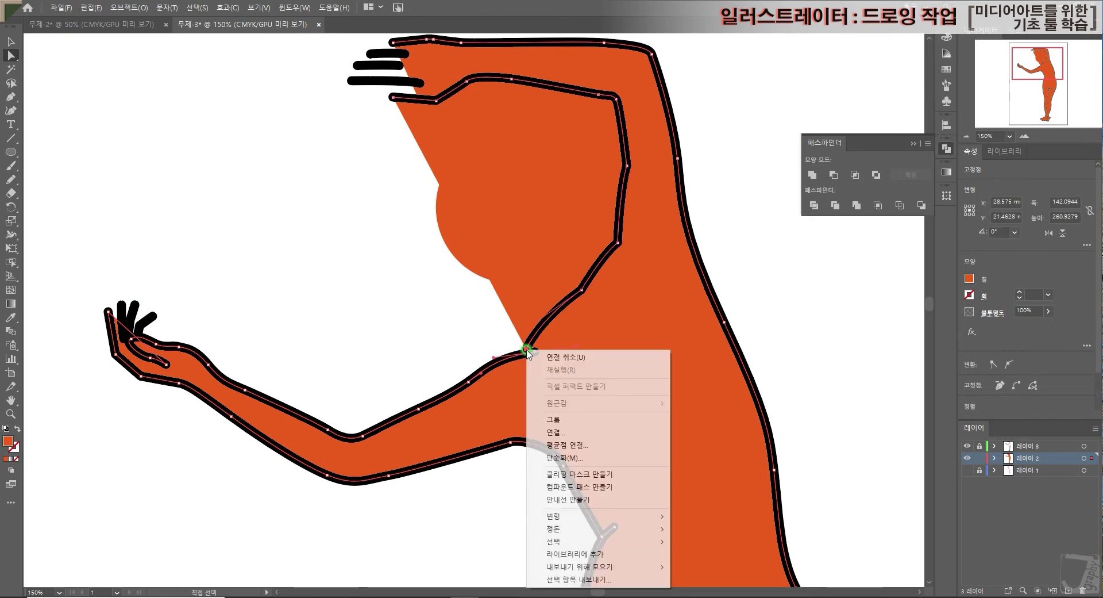
pyautogui.click(569, 431)
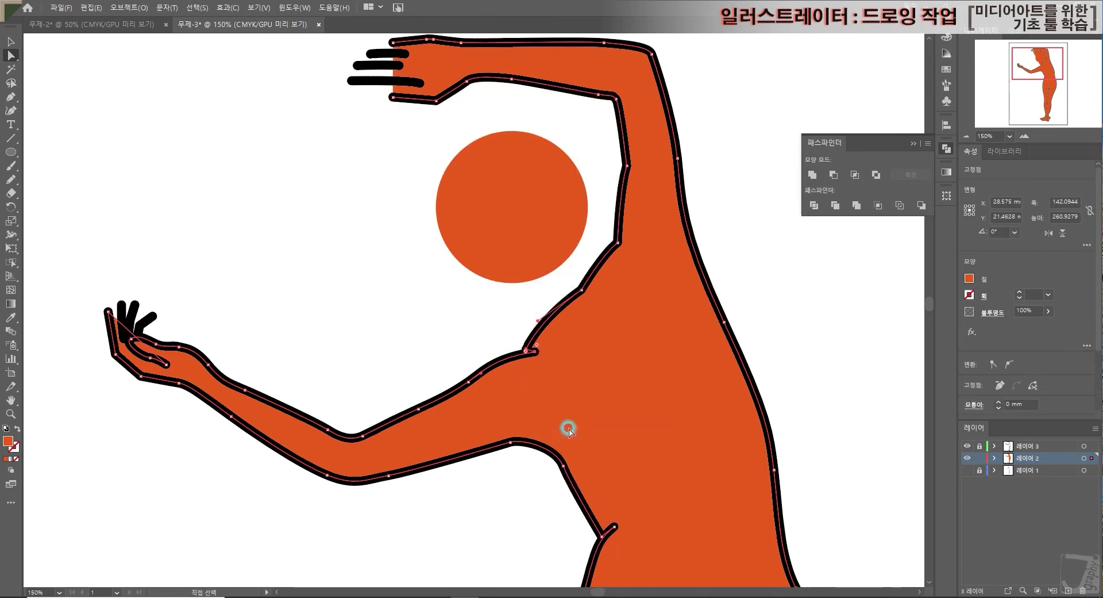
pyautogui.scroll(2, 781, 347)
pyautogui.scroll(2, 544, 342)
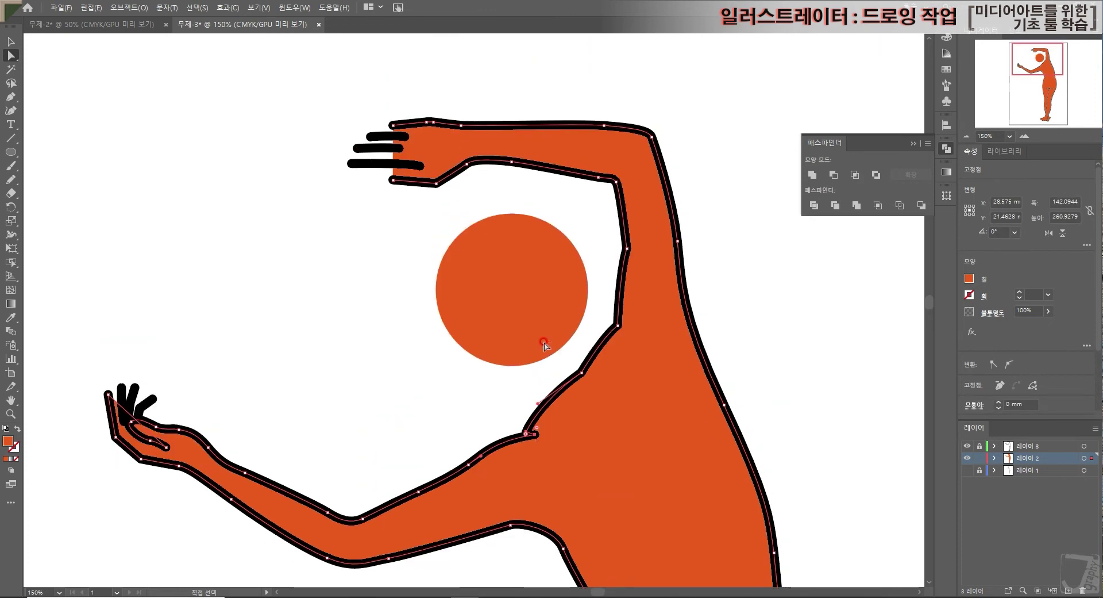
pyautogui.click(20, 42)
pyautogui.click(701, 287)
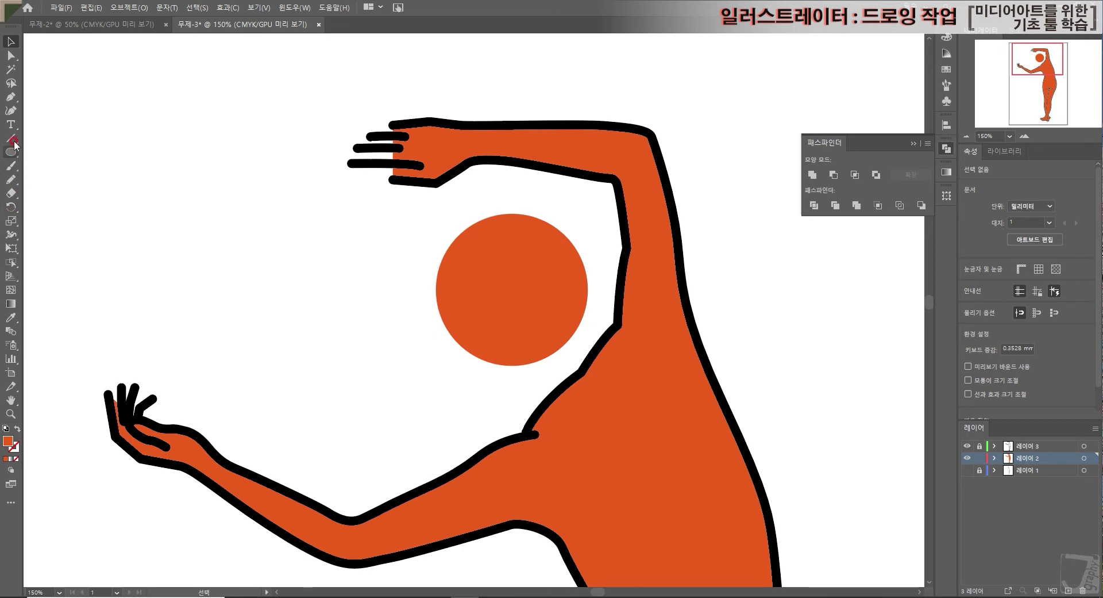
# - Set up the Pen tool with an orange stroke and no fill
pyautogui.click(10, 97)
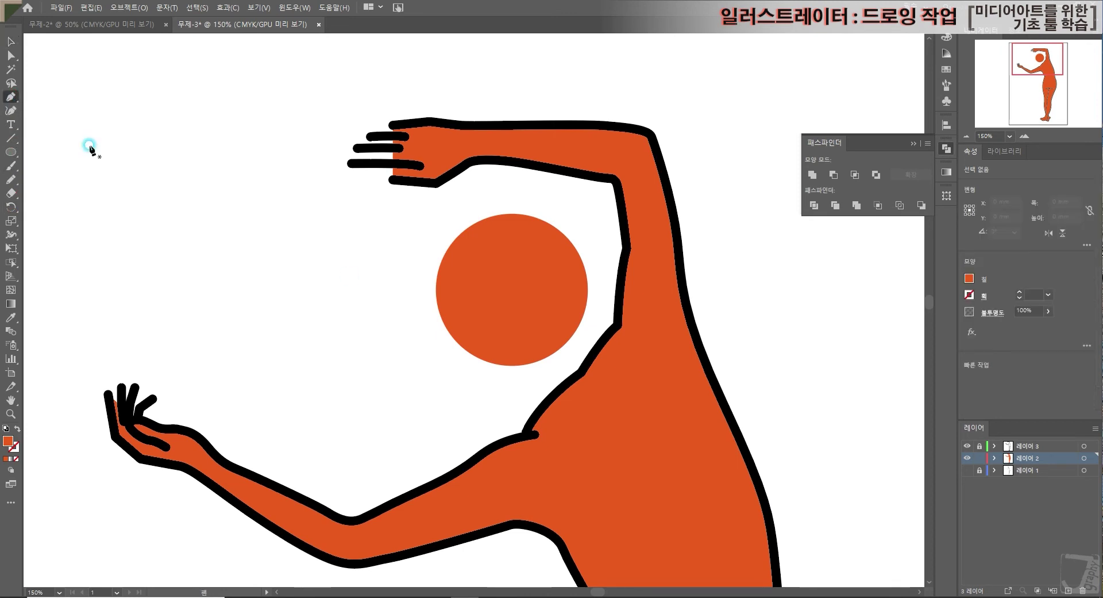
pyautogui.click(969, 294)
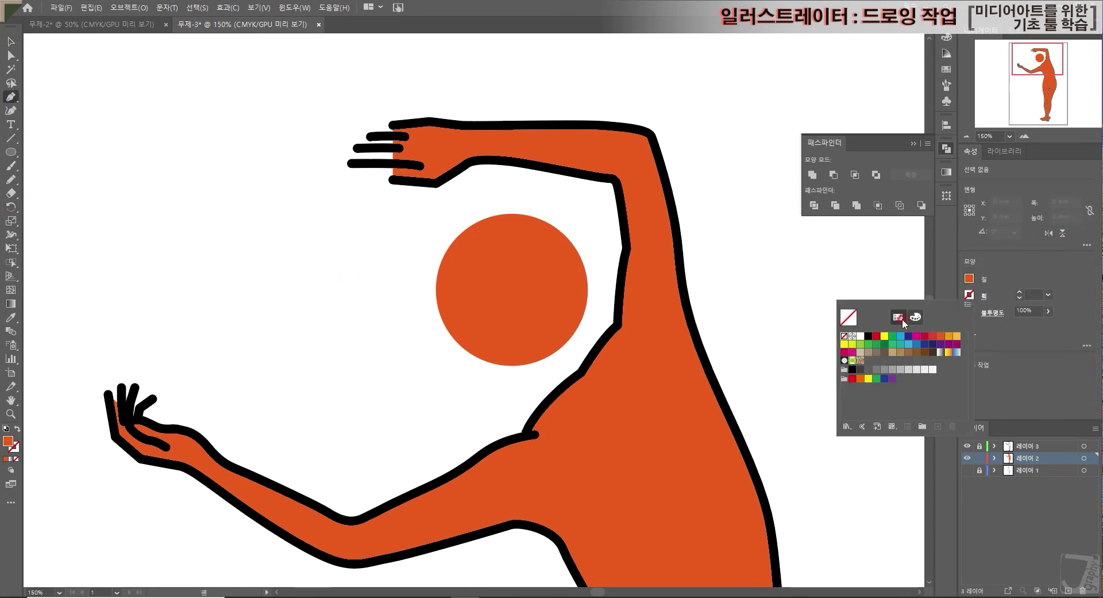
pyautogui.click(941, 336)
pyautogui.click(970, 278)
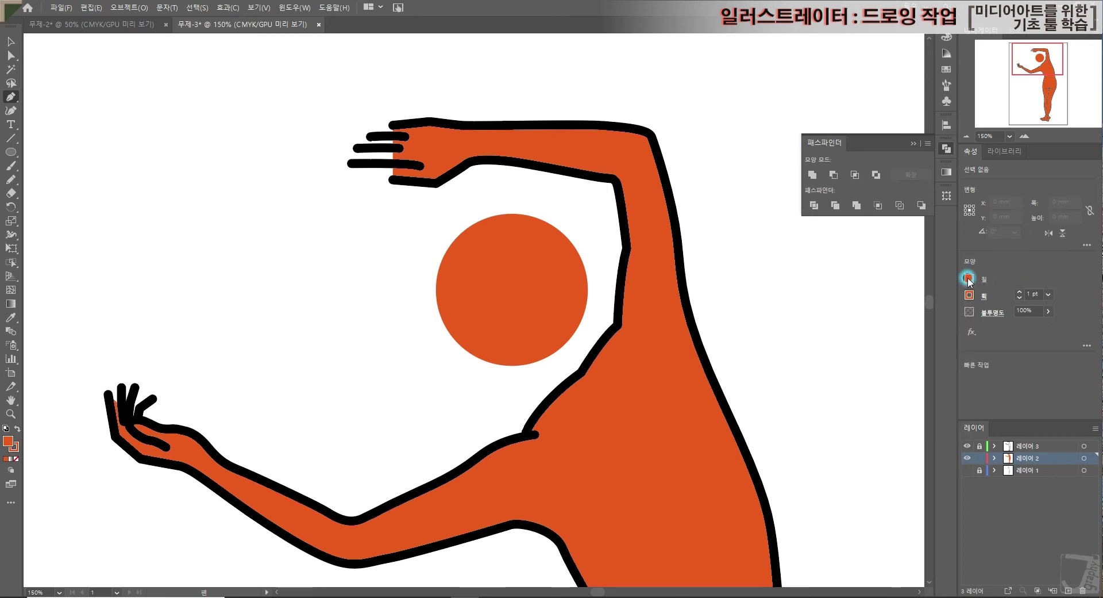
pyautogui.click(970, 278)
pyautogui.click(844, 319)
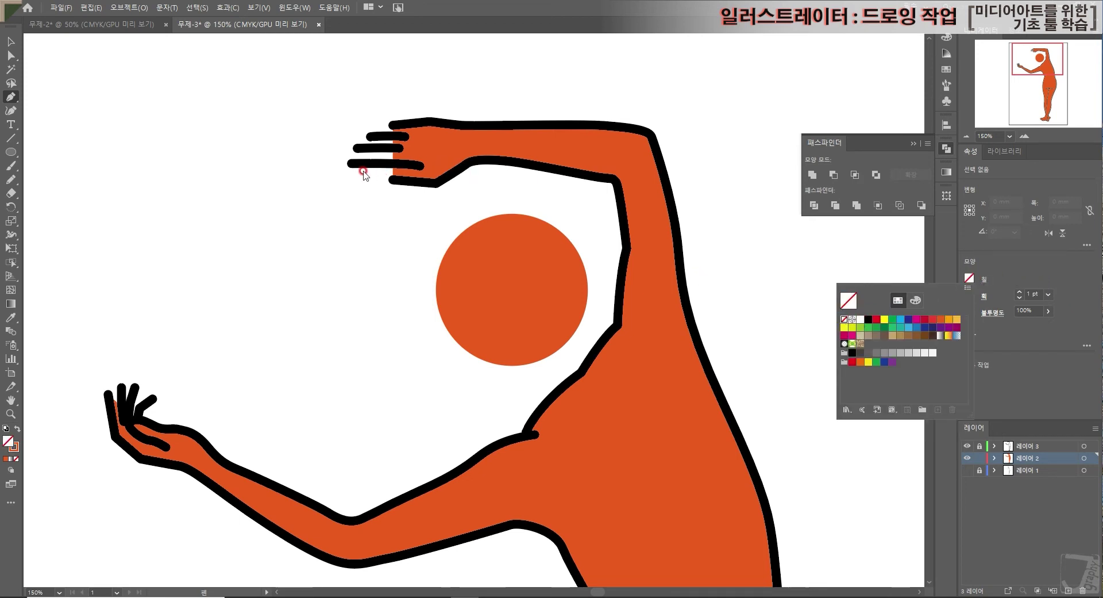
# - Draw a 5 pt orange line from just beneath the raised hand's lowest finger outline into the palm
pyautogui.click(366, 173)
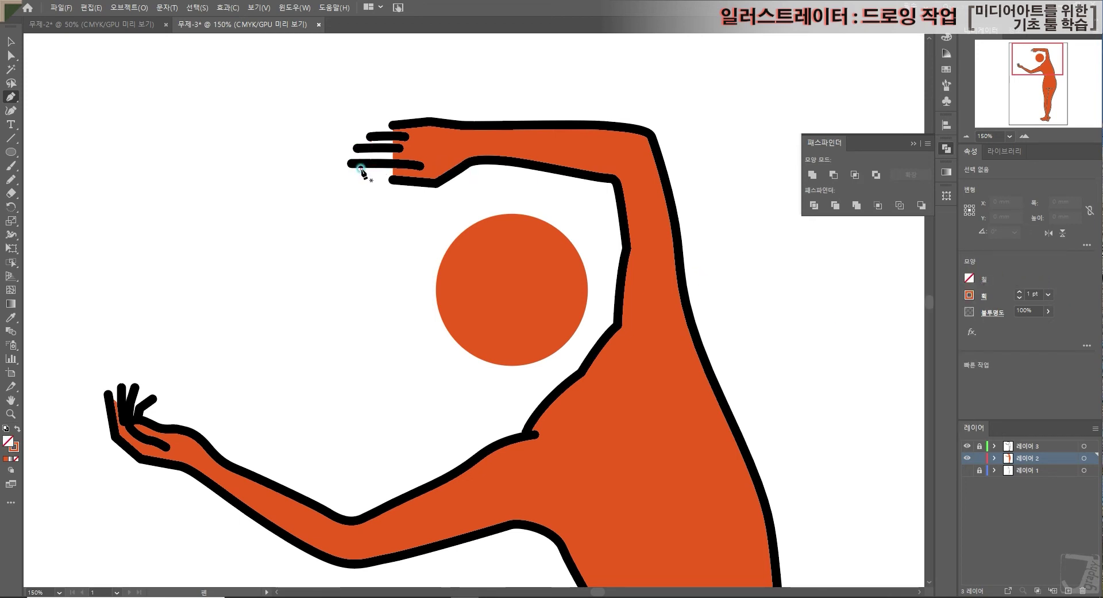
pyautogui.click(361, 169)
pyautogui.click(451, 171)
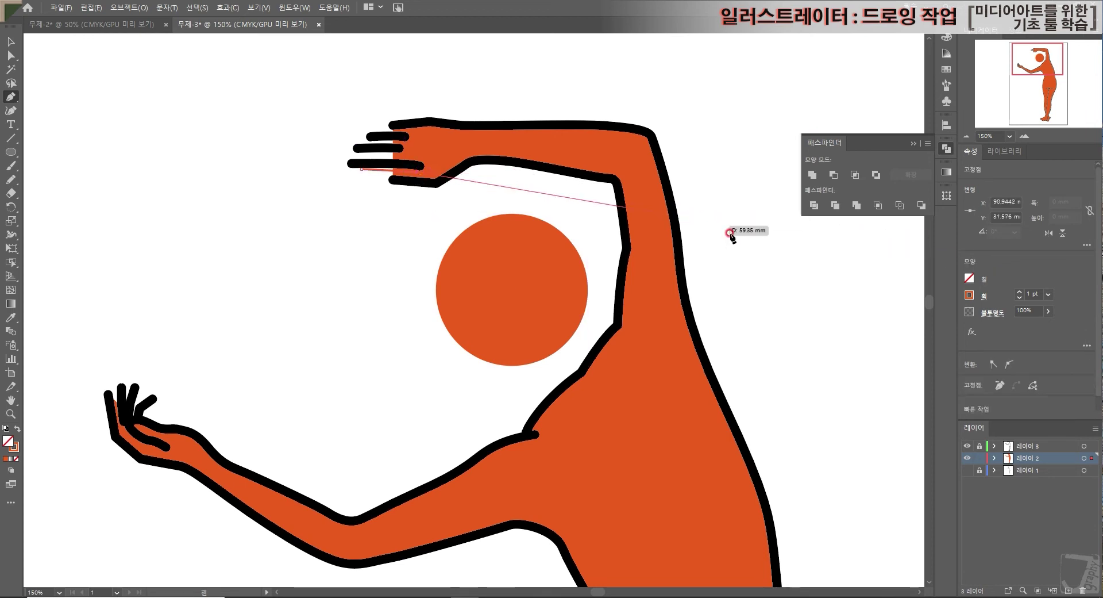
pyautogui.hotkey('ctrl', 'z')
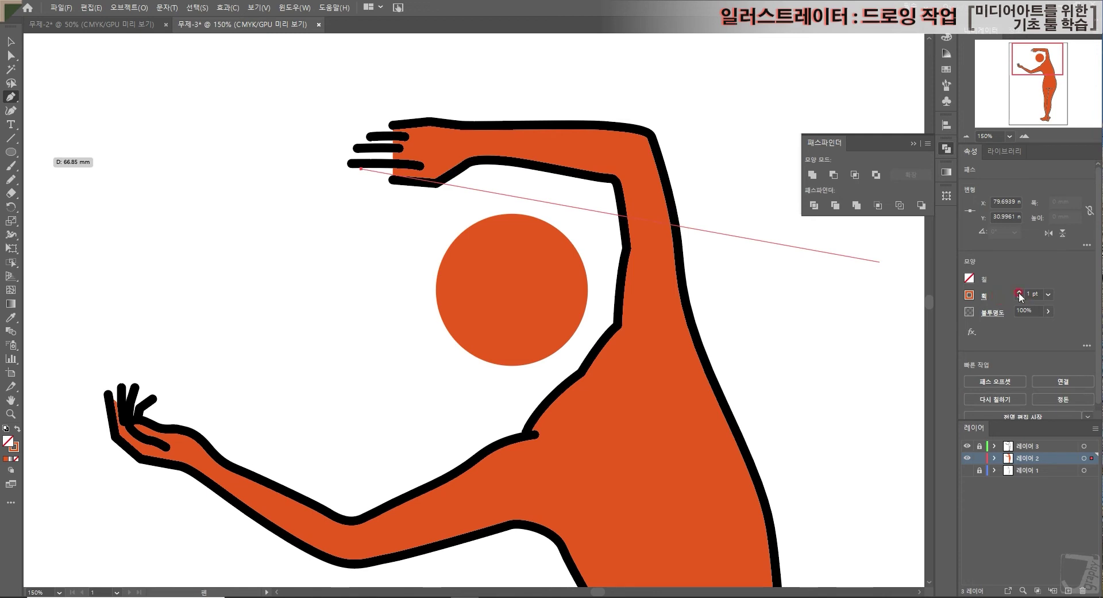
pyautogui.click(1019, 291)
pyautogui.click(1018, 291)
pyautogui.click(1019, 291)
pyautogui.click(1019, 298)
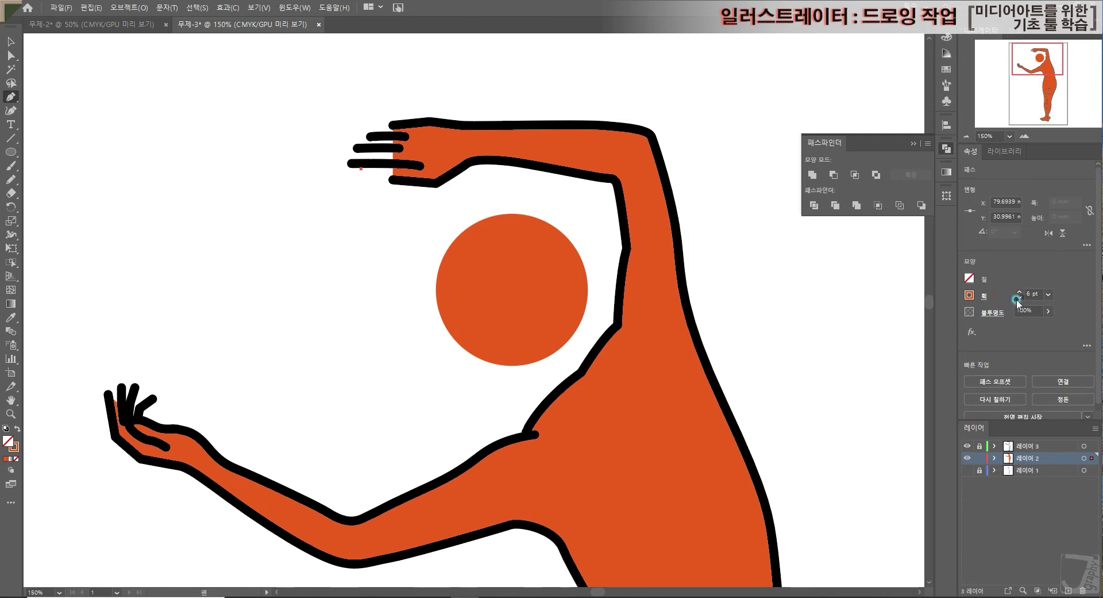
pyautogui.click(436, 178)
pyautogui.moveTo(438, 172); pyautogui.dragTo(439, 174)
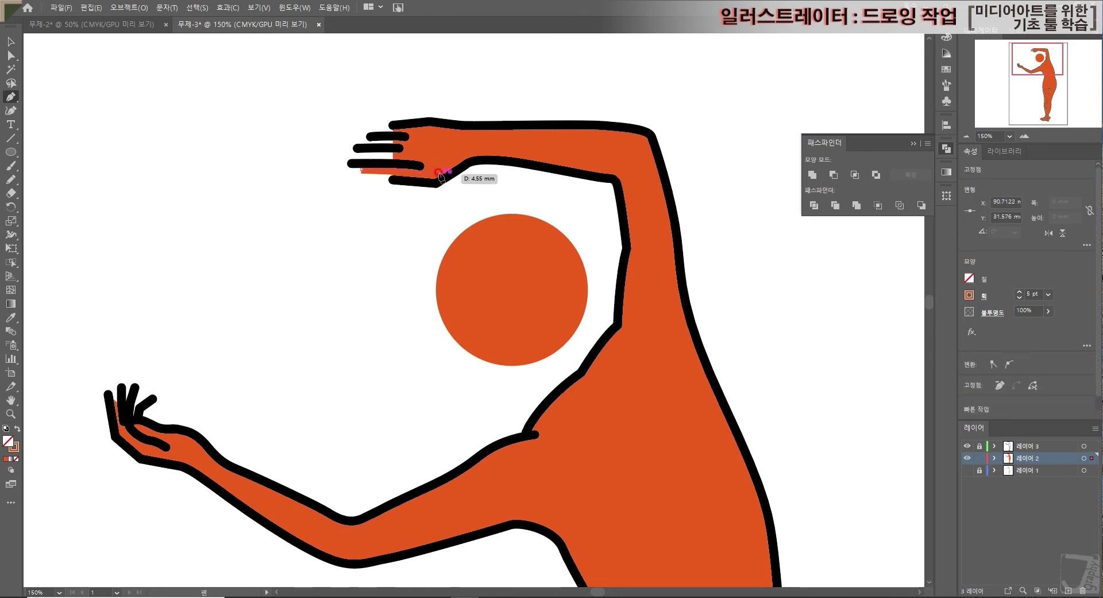
# - Give the orange finger line round caps and deselect it
pyautogui.click(984, 296)
pyautogui.click(928, 326)
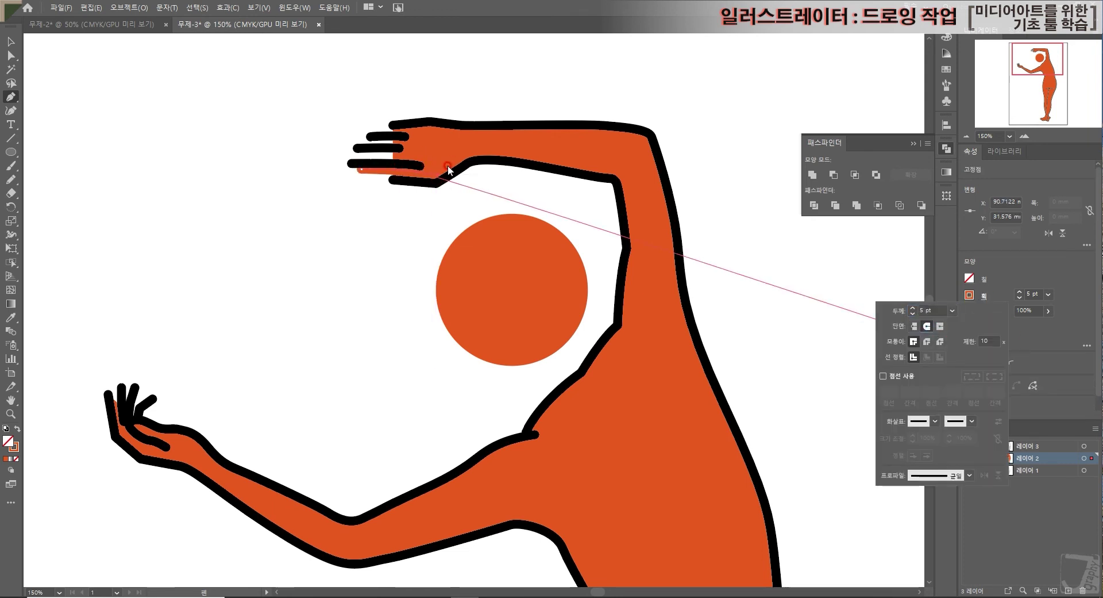
pyautogui.click(477, 167)
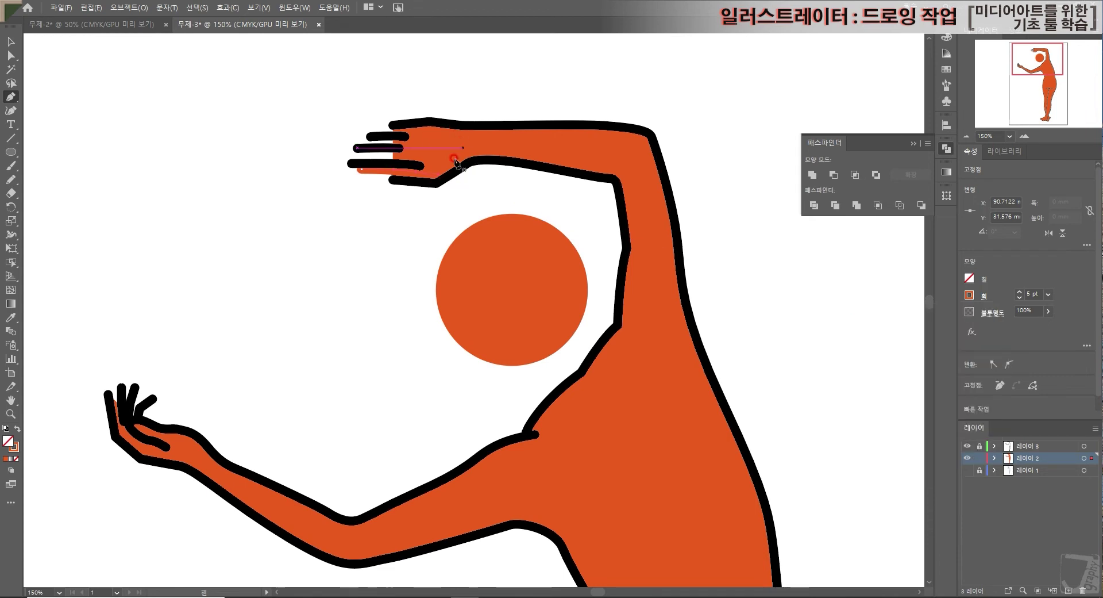
# - Draw two more 5 pt orange lines in the gaps between the raised hand's three finger outlines
pyautogui.click(373, 152)
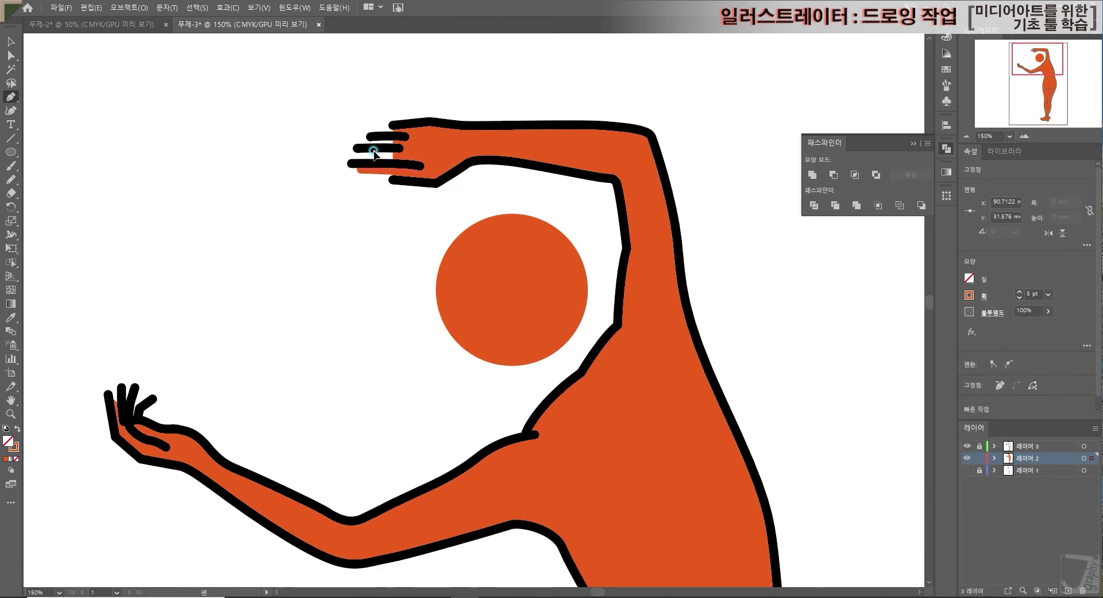
pyautogui.click(413, 158)
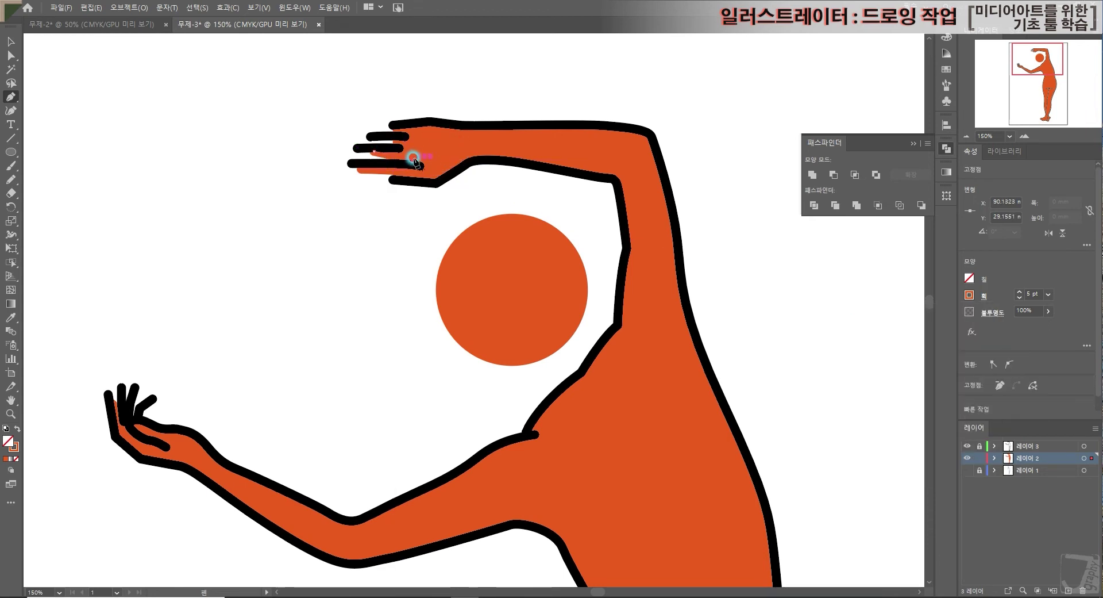
pyautogui.click(379, 139)
pyautogui.click(420, 144)
pyautogui.keyDown('ctrl'); pyautogui.click(405, 122); pyautogui.keyUp('ctrl')
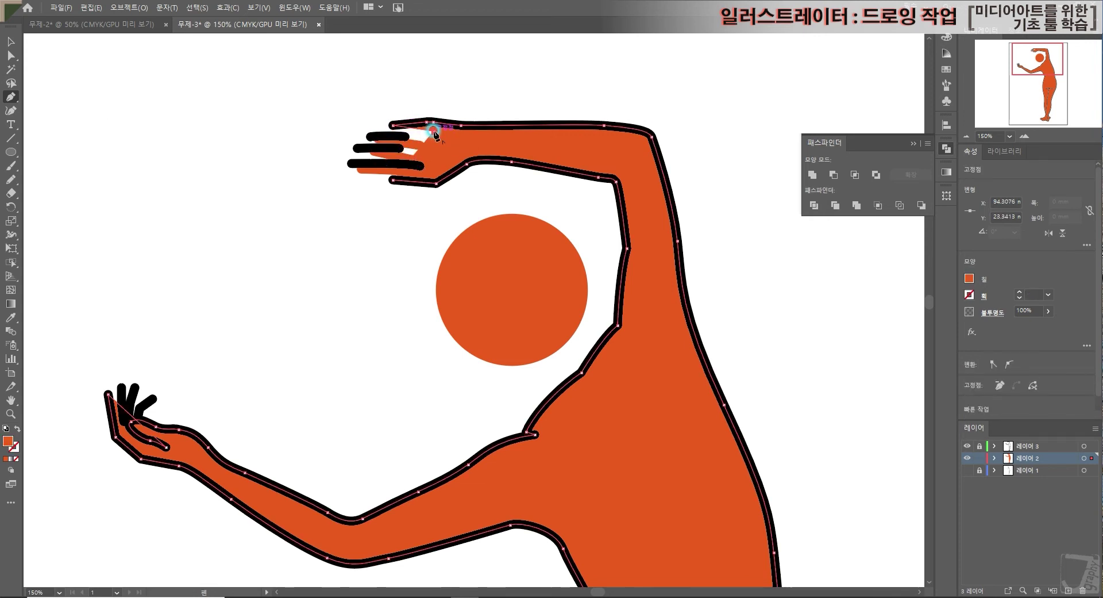
# - Move the body fill's anchor point in the raised hand to cover the white gap below the uppermost finger outline, and deselect the fill
pyautogui.keyDown('ctrl'); pyautogui.click(430, 136); pyautogui.keyUp('ctrl')
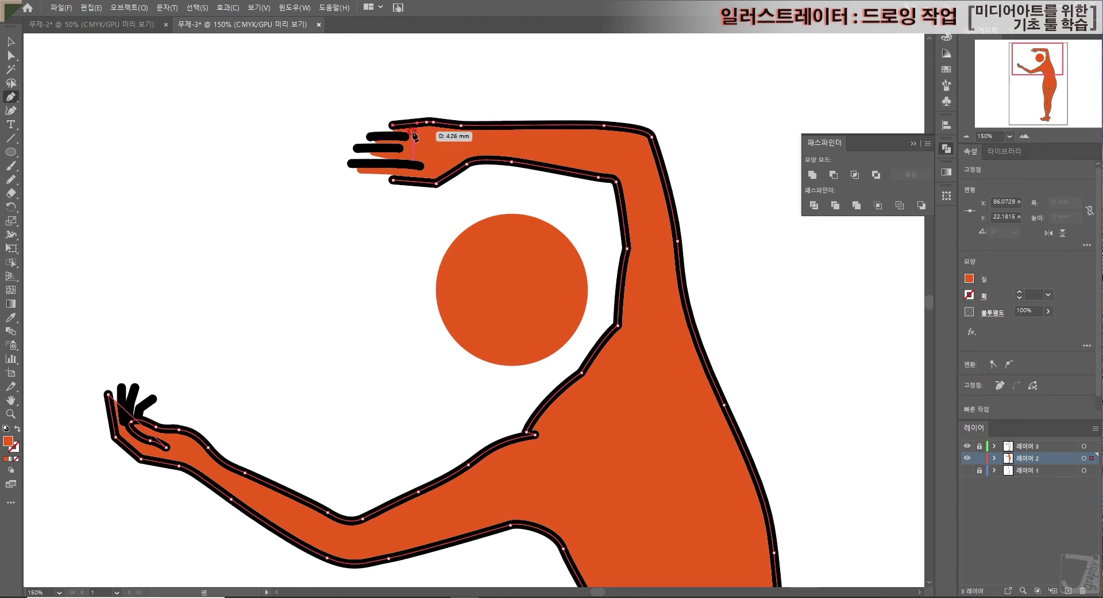
pyautogui.scroll(-2, 392, 333)
pyautogui.scroll(-3, 391, 330)
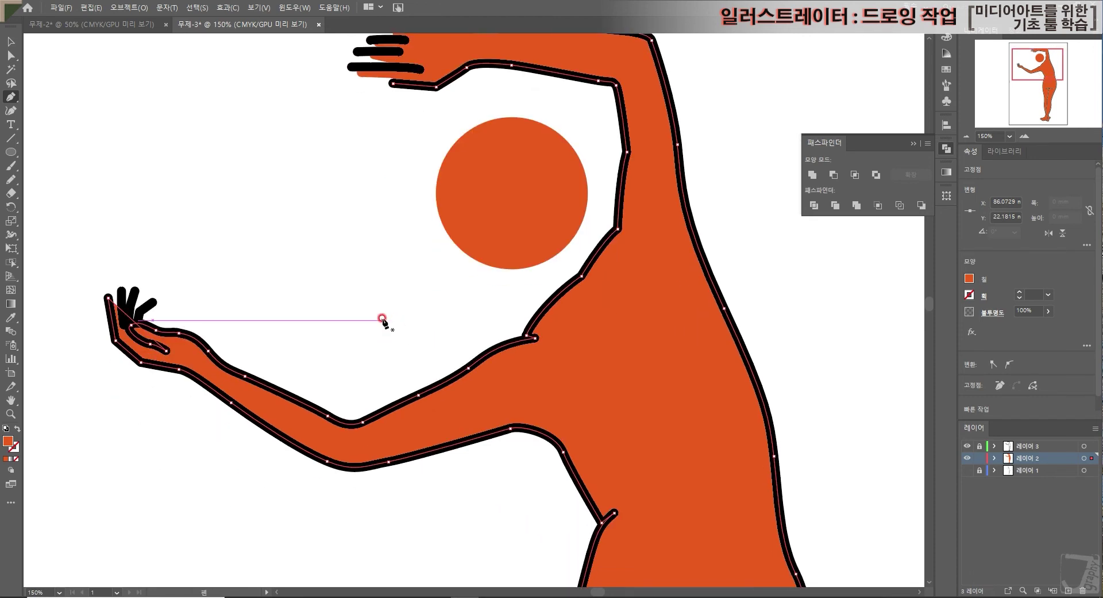
pyautogui.keyDown('ctrl'); pyautogui.click(104, 273); pyautogui.keyUp('ctrl')
# - Draw a 5 pt orange line between the first two finger outlines of the lowered hand and give it round caps
pyautogui.click(115, 295)
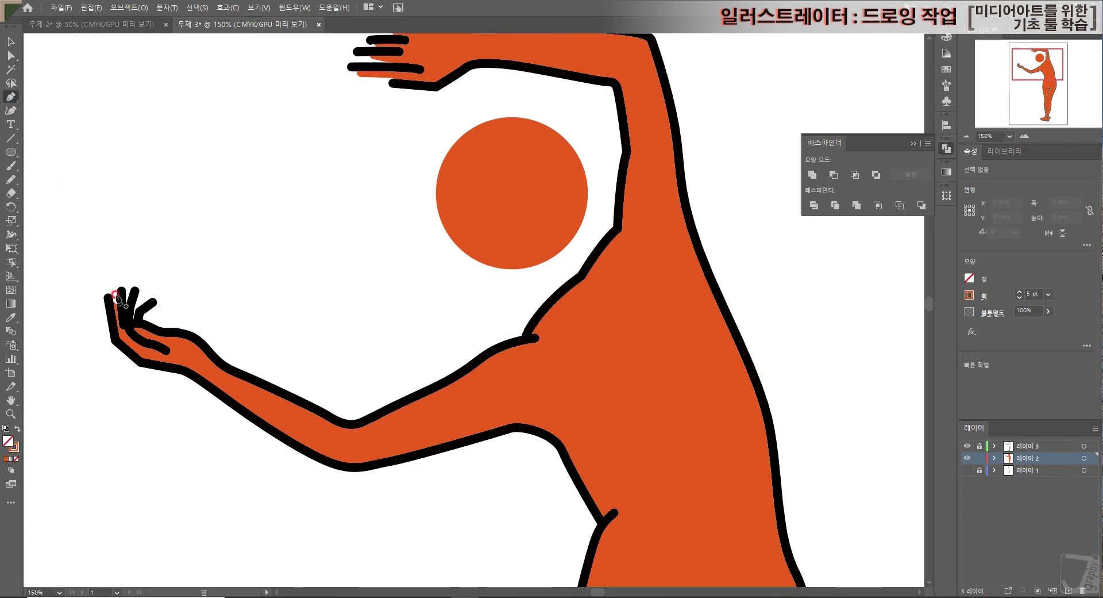
pyautogui.click(107, 308)
pyautogui.click(111, 296)
pyautogui.click(118, 315)
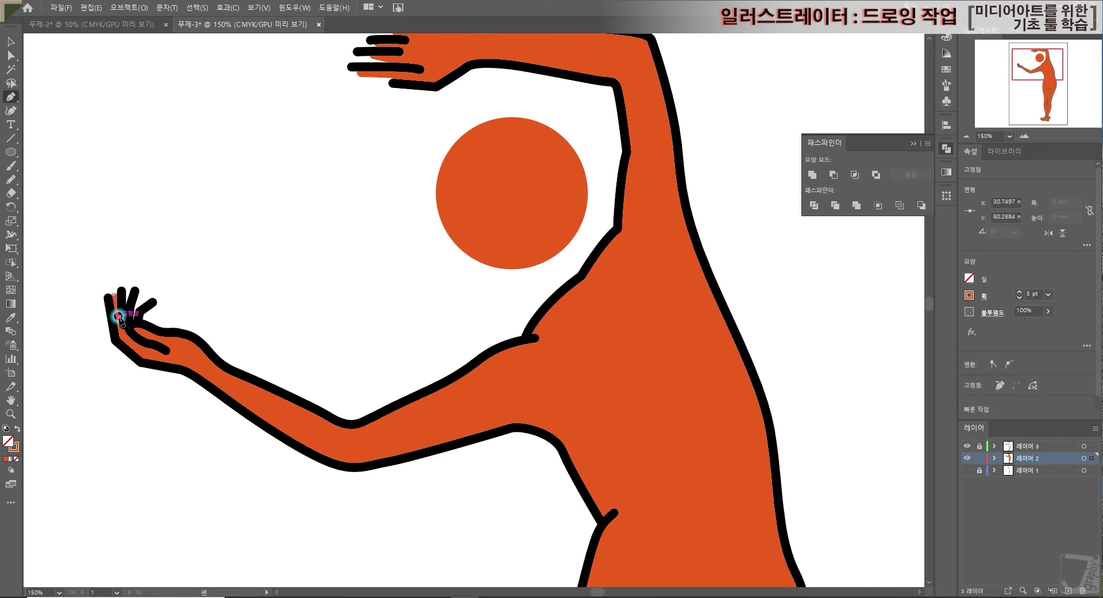
pyautogui.click(984, 295)
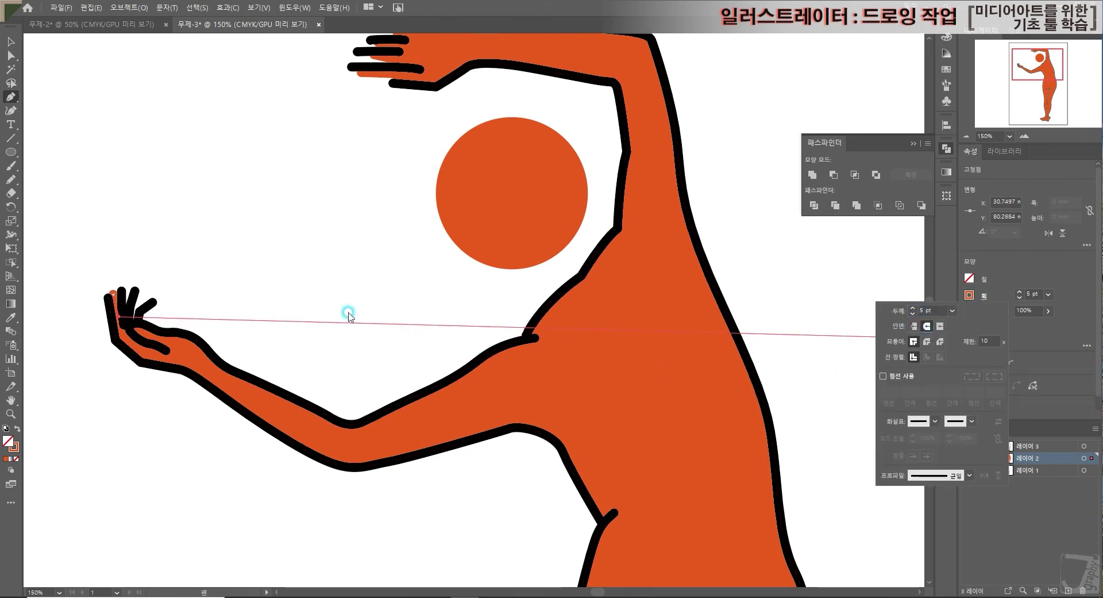
pyautogui.click(117, 320)
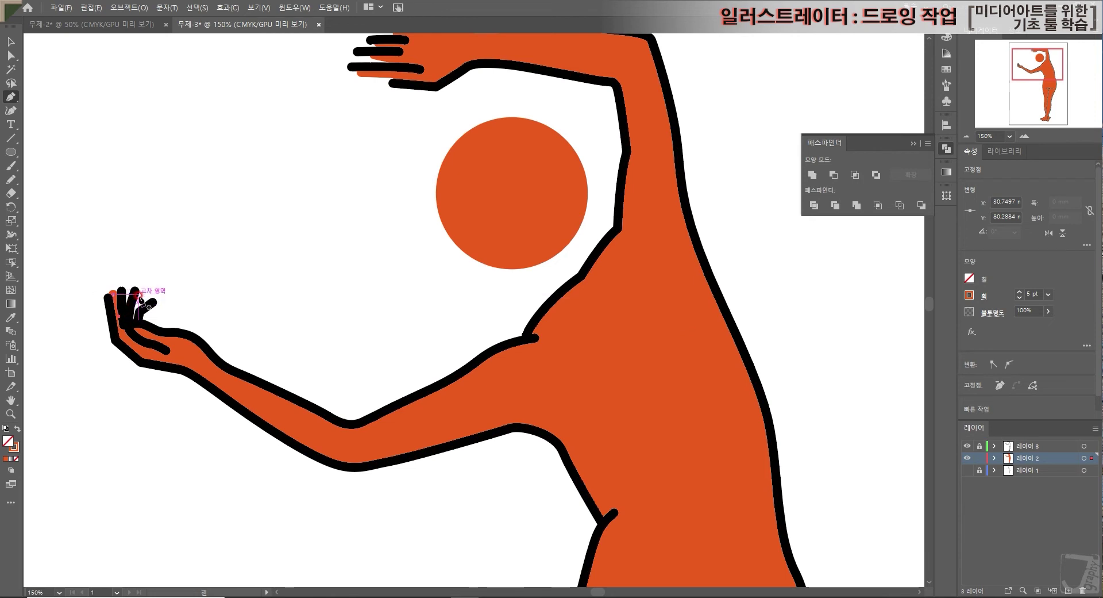
# - Draw two more 5 pt orange lines beside the lowered hand's remaining finger outlines and deselect them
pyautogui.click(134, 314)
pyautogui.click(136, 330)
pyautogui.press('Escape')
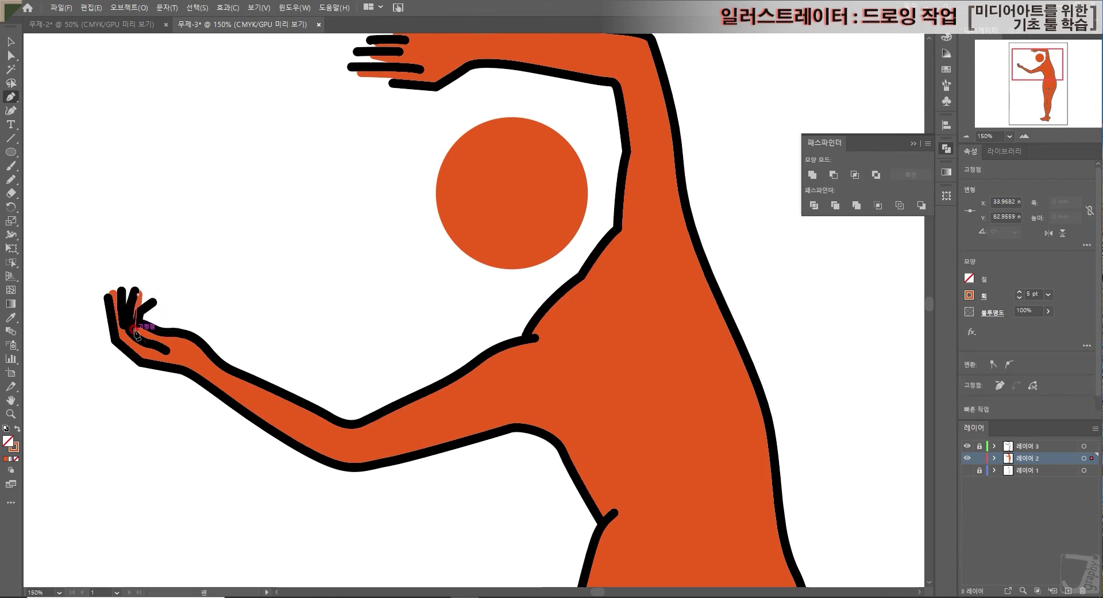
pyautogui.click(153, 304)
pyautogui.click(137, 326)
pyautogui.press('Escape')
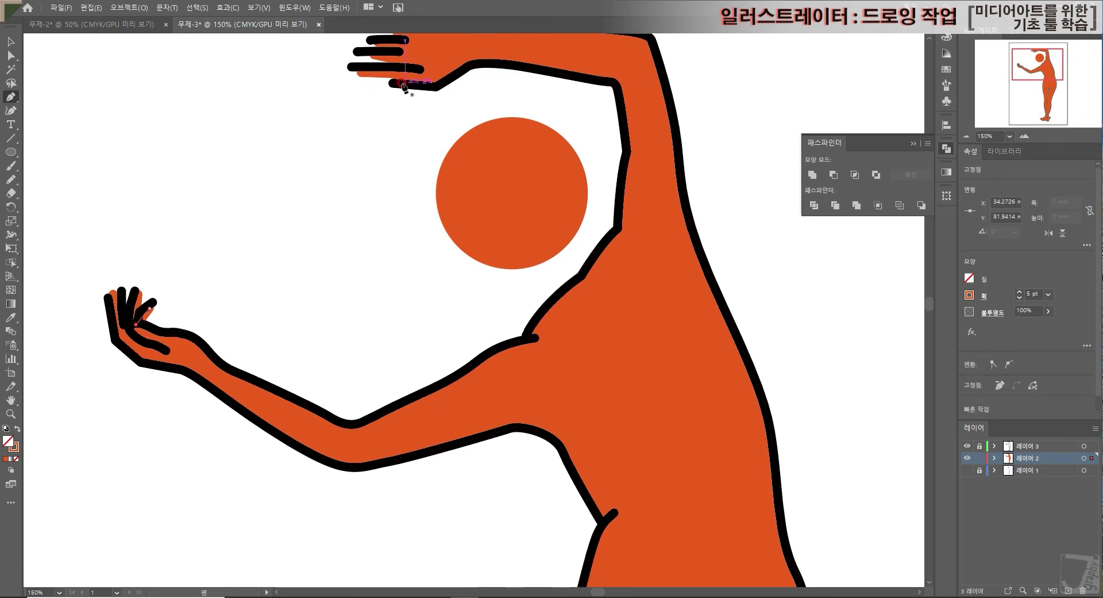
pyautogui.click(10, 42)
pyautogui.click(263, 130)
# - Adjust the ends of the raised hand's orange finger lines with Direct Selection
pyautogui.scroll(3, 454, 206)
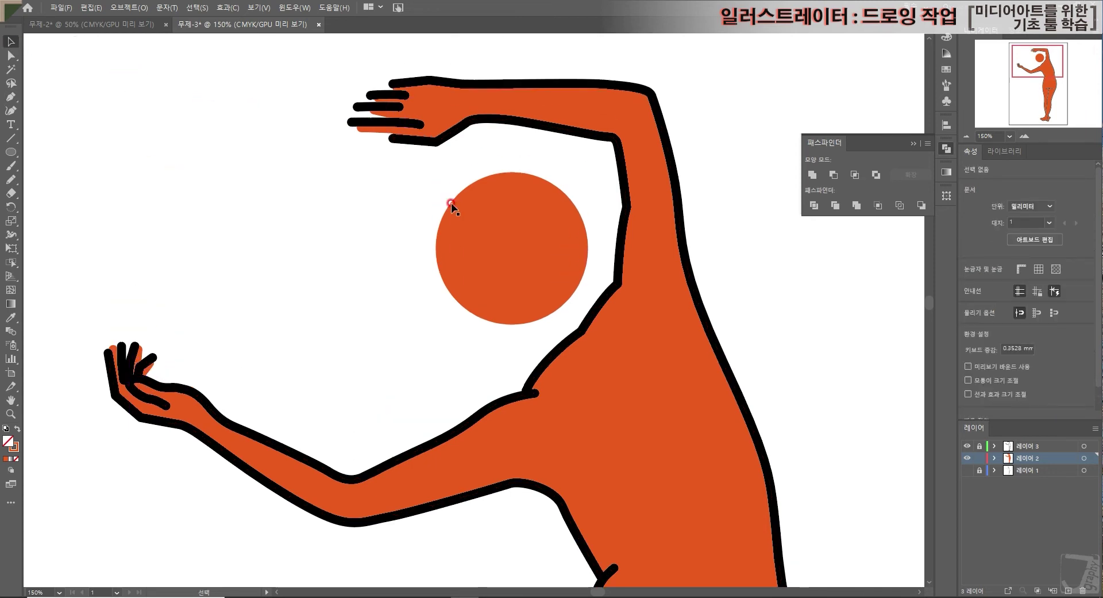
pyautogui.click(10, 55)
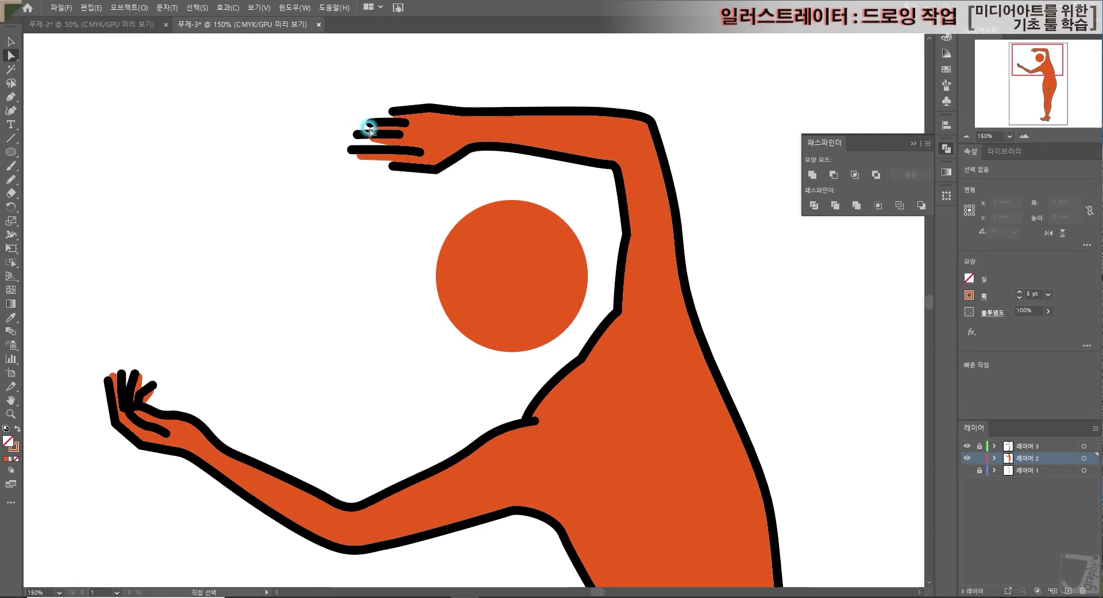
pyautogui.moveTo(372, 139); pyautogui.dragTo(367, 156)
pyautogui.click(388, 167)
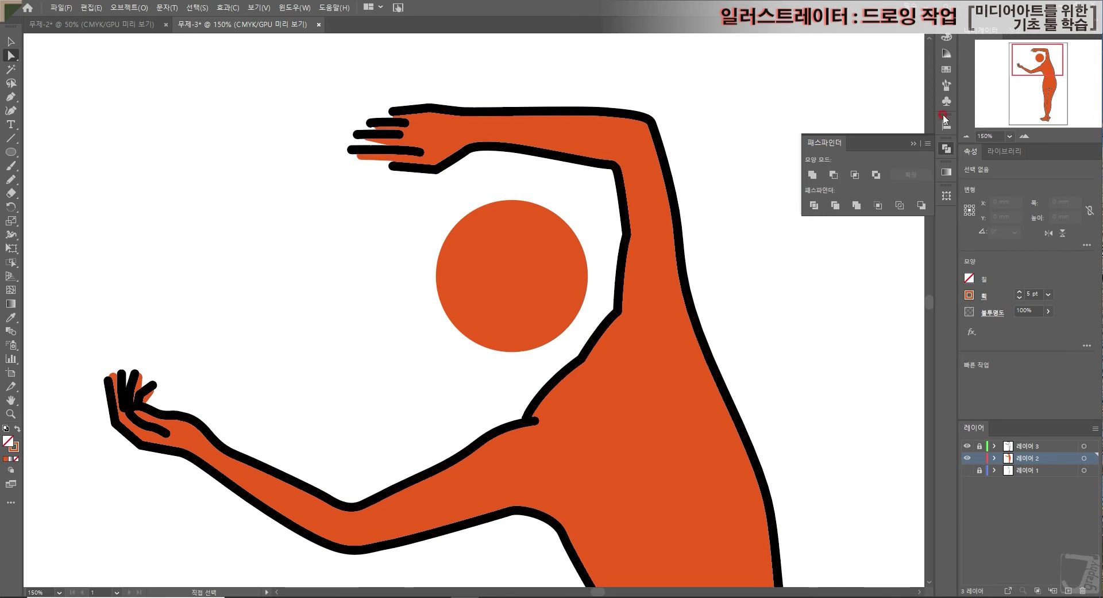
pyautogui.click(967, 137)
pyautogui.click(968, 136)
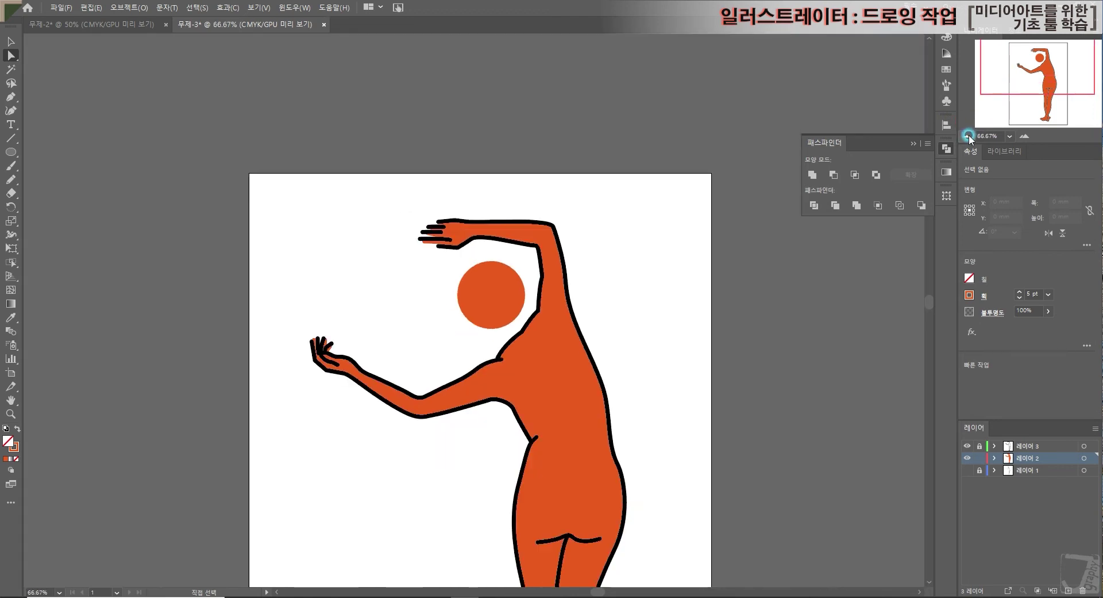
pyautogui.scroll(-3, 776, 177)
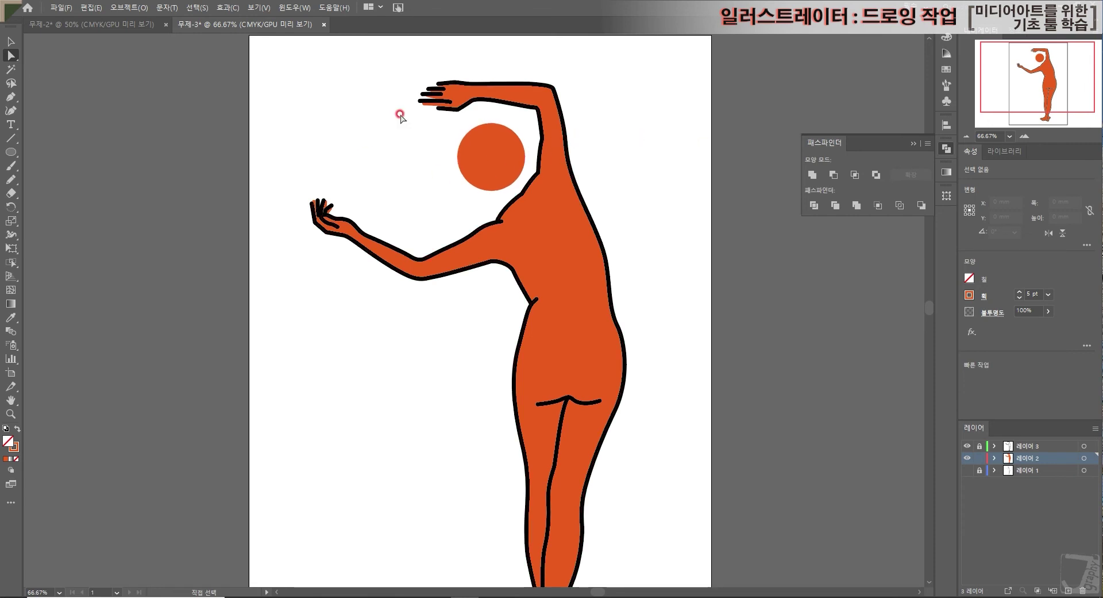
# - Give the orange head circle on layer 2 a 5 pt black stroke, keeping layer 3 locked
pyautogui.click(11, 43)
pyautogui.click(979, 446)
pyautogui.click(1013, 448)
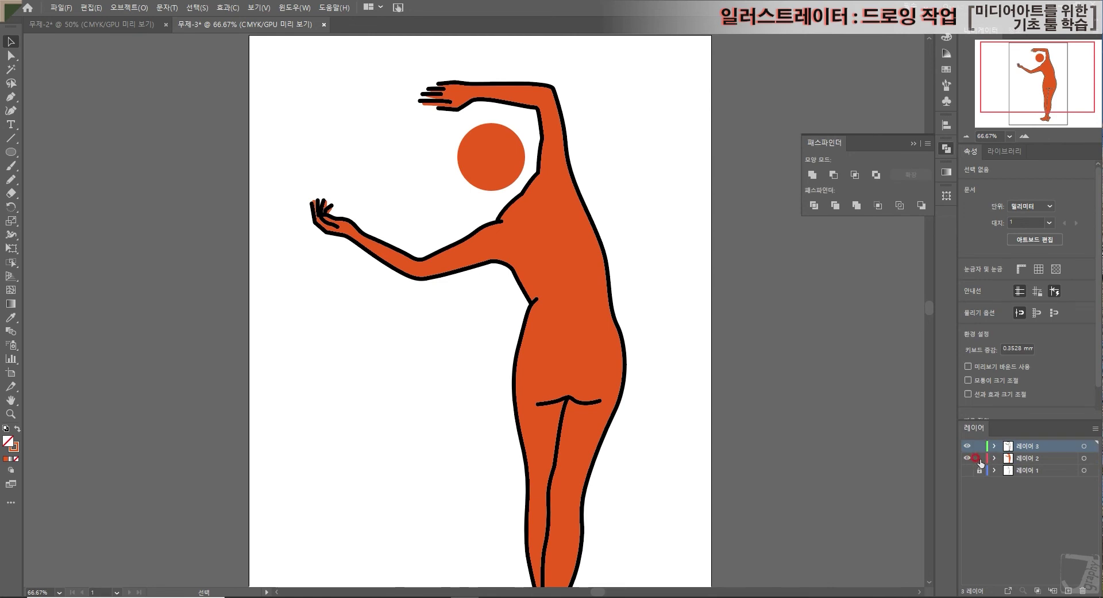
pyautogui.click(501, 181)
pyautogui.click(980, 446)
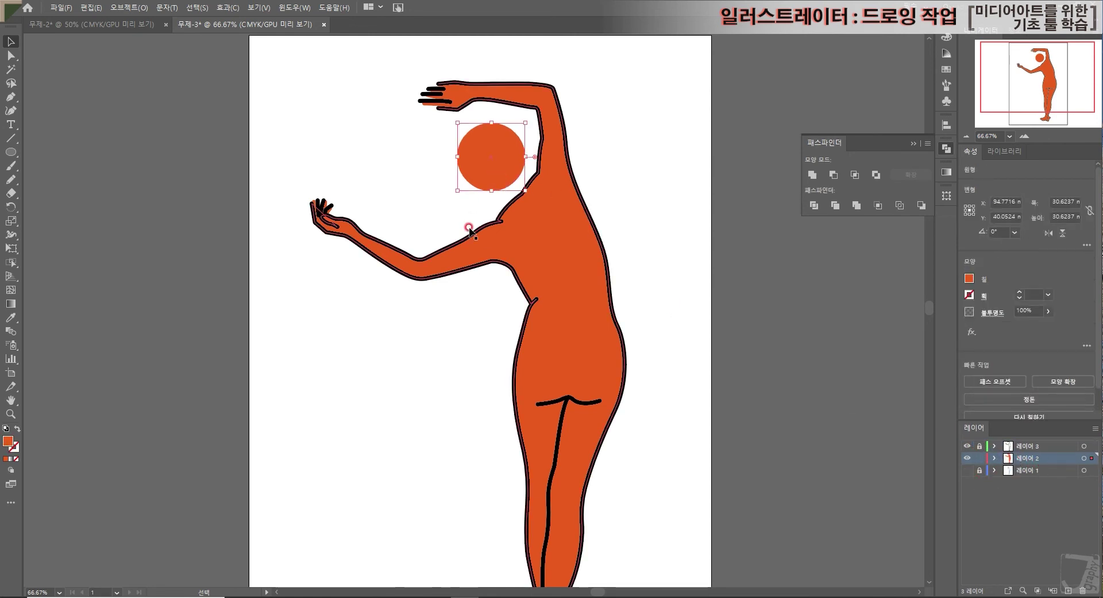
pyautogui.click(975, 296)
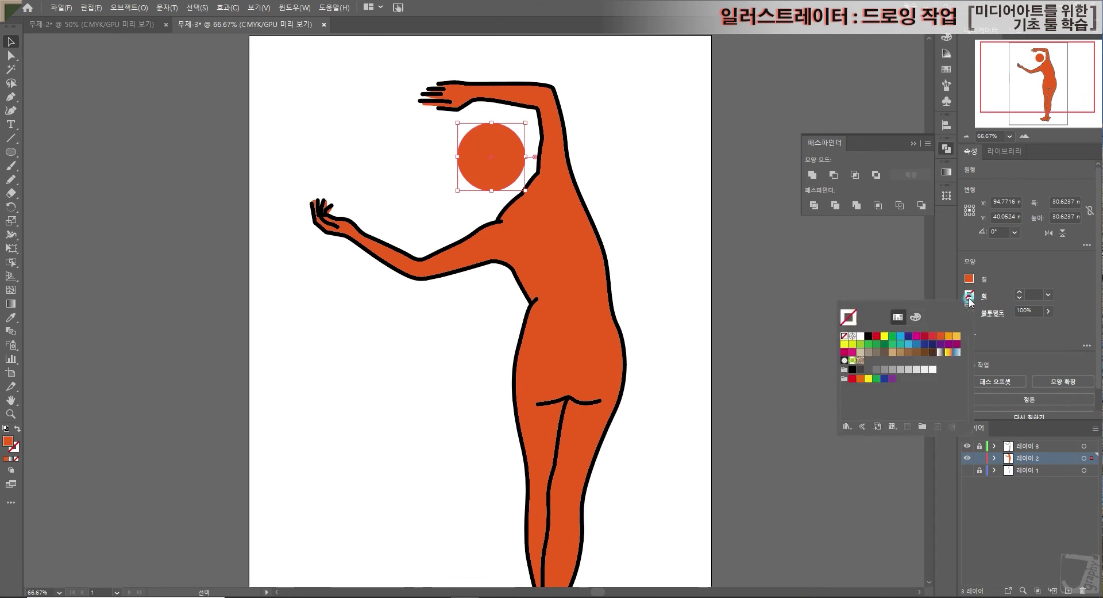
pyautogui.click(868, 336)
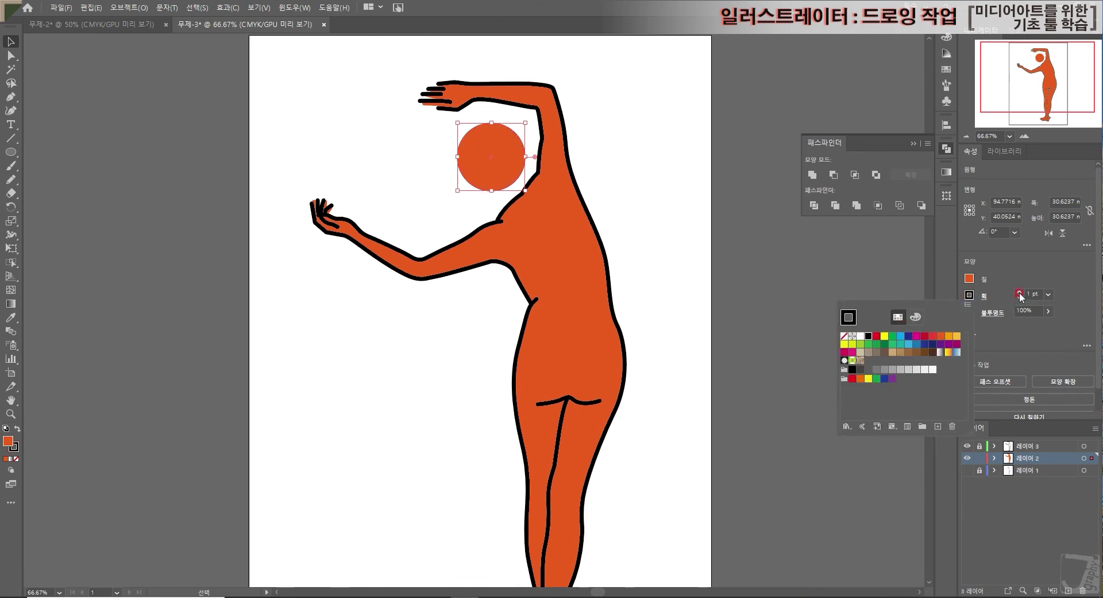
pyautogui.click(1019, 292)
pyautogui.click(1019, 292)
pyautogui.click(1020, 292)
pyautogui.click(1020, 292)
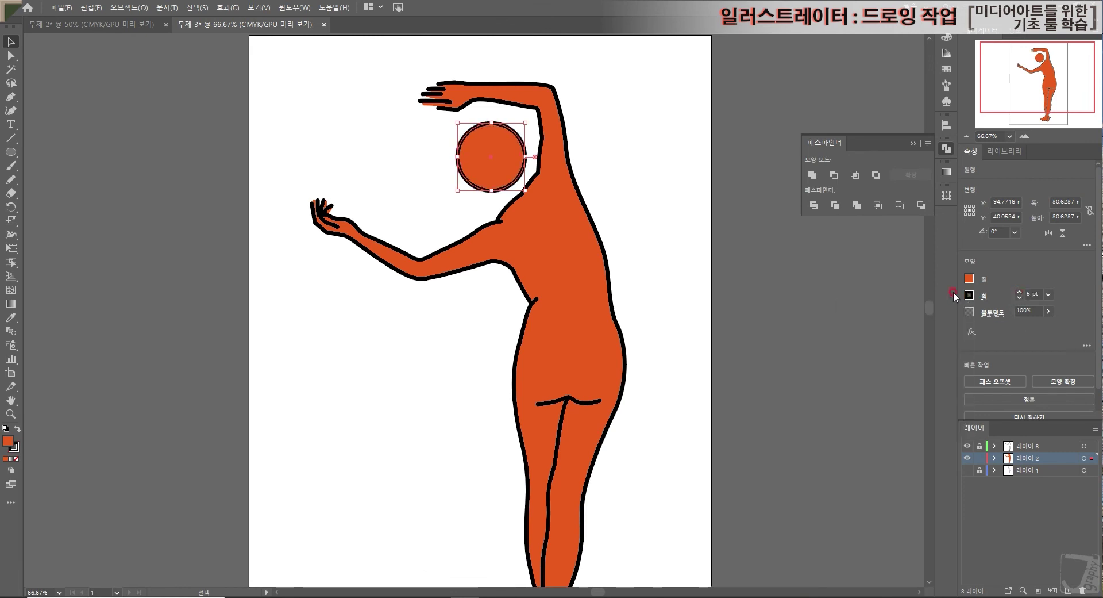
pyautogui.click(652, 258)
# - Select all the figure's artwork on layers 2 and 3, group it, and clear the selection
pyautogui.scroll(-2, 656, 258)
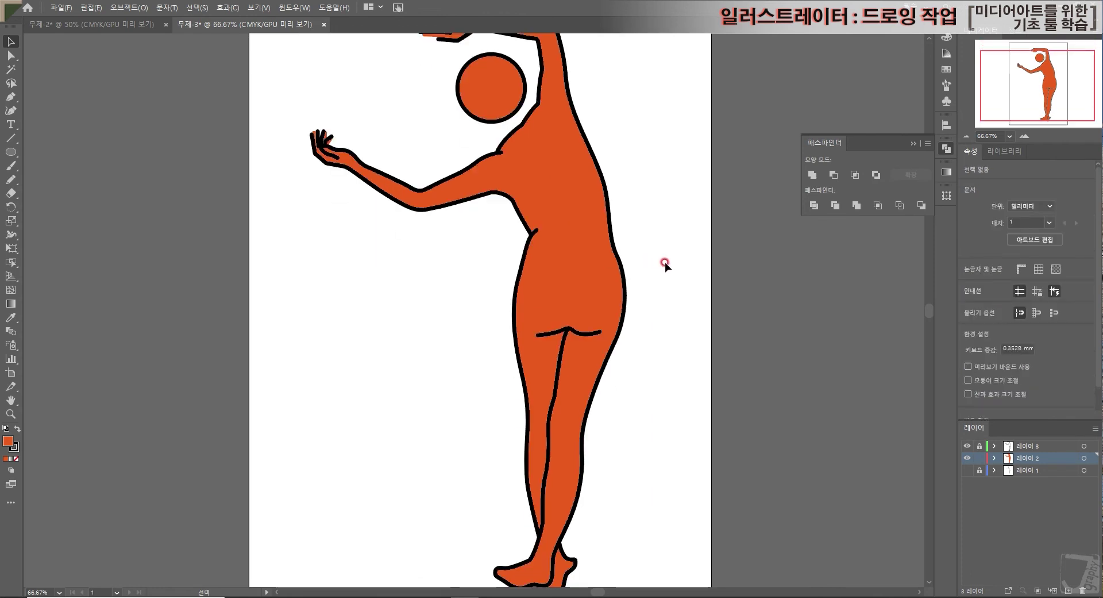
pyautogui.hotkey('ctrl', '-')
pyautogui.click(525, 243)
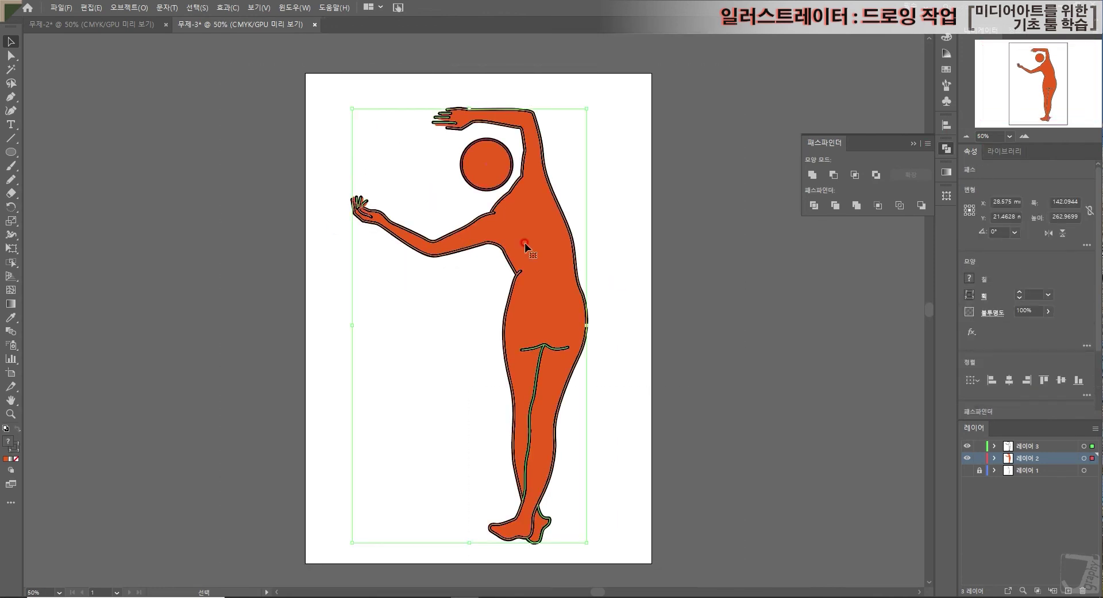
pyautogui.rightClick(533, 244)
pyautogui.click(620, 320)
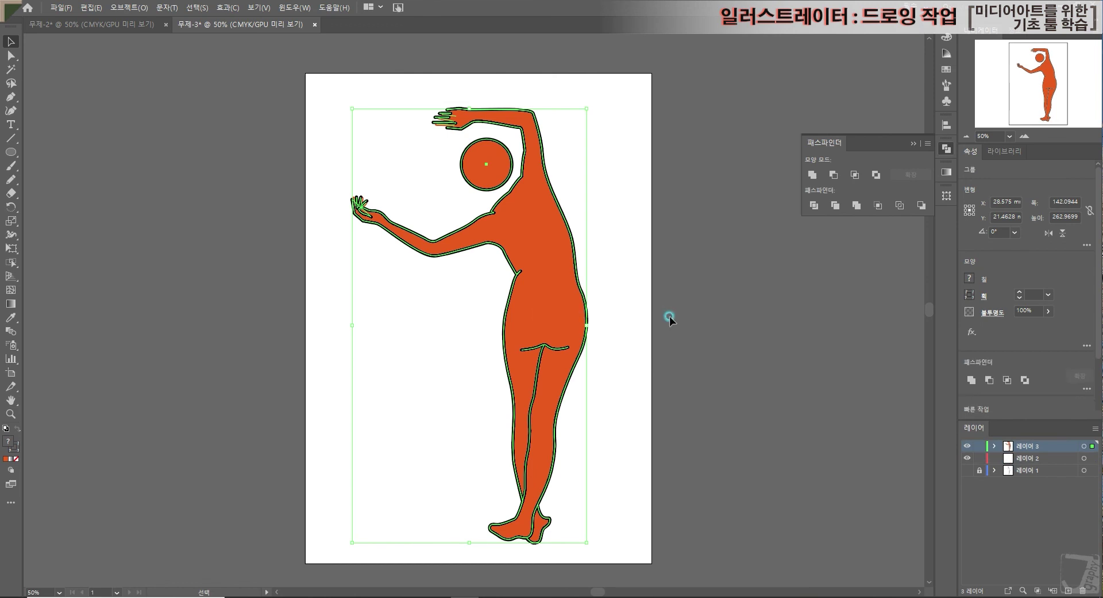
pyautogui.click(705, 325)
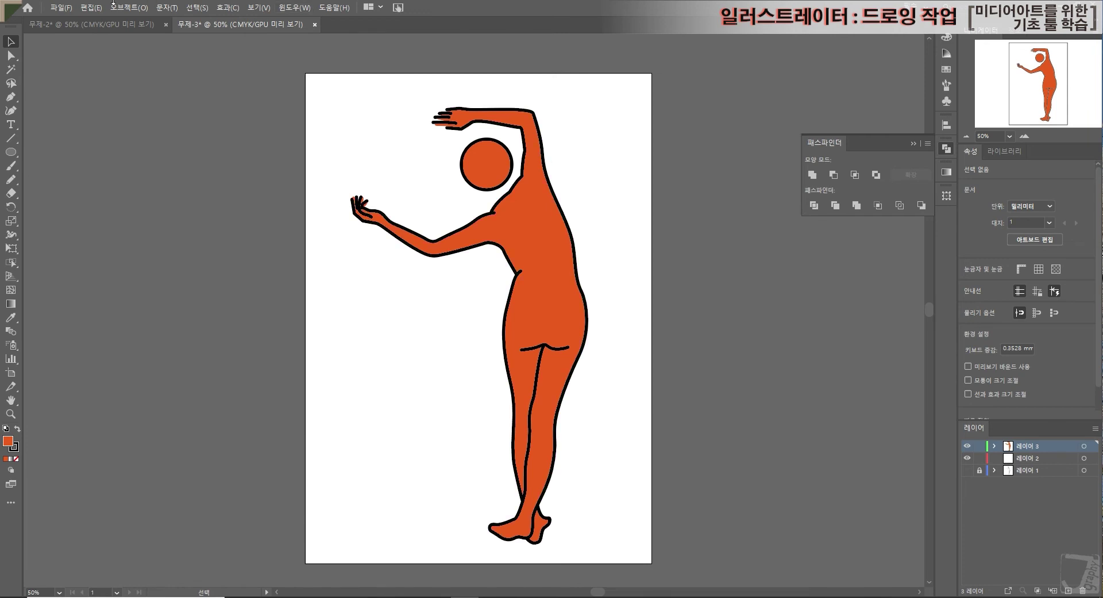
# - Compare the finished figure with the character drawings in the 무제-2 document and return to the figure
pyautogui.click(98, 23)
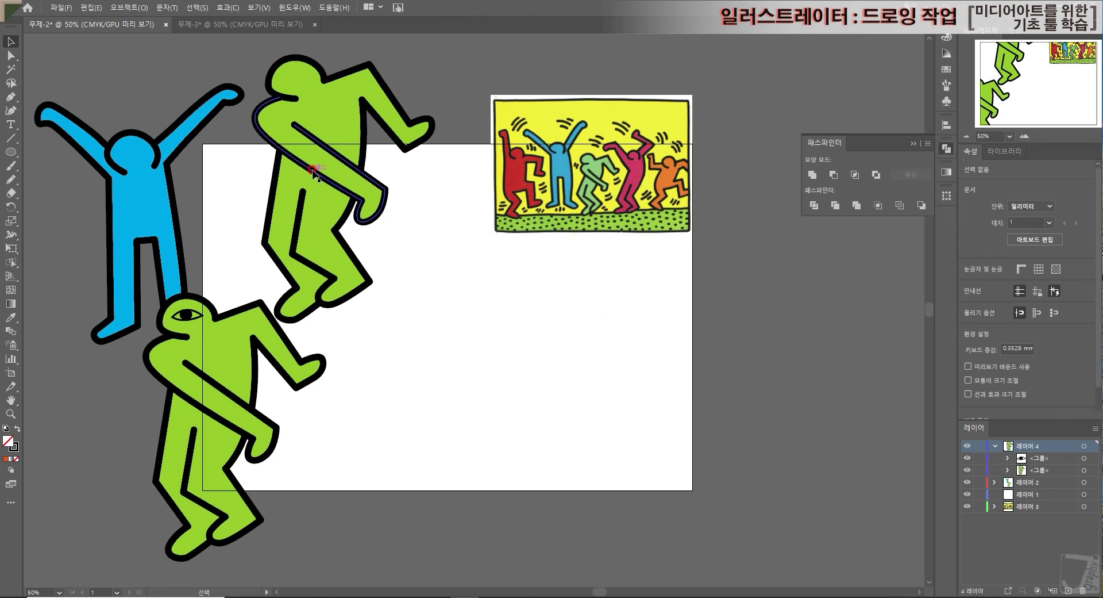
pyautogui.click(222, 24)
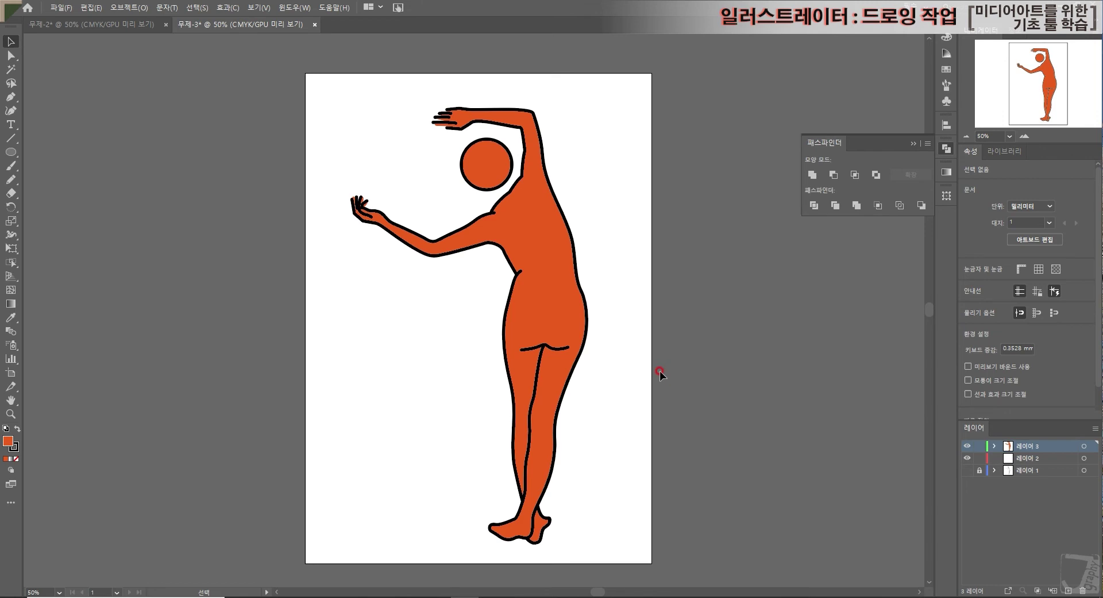
pyautogui.click(95, 25)
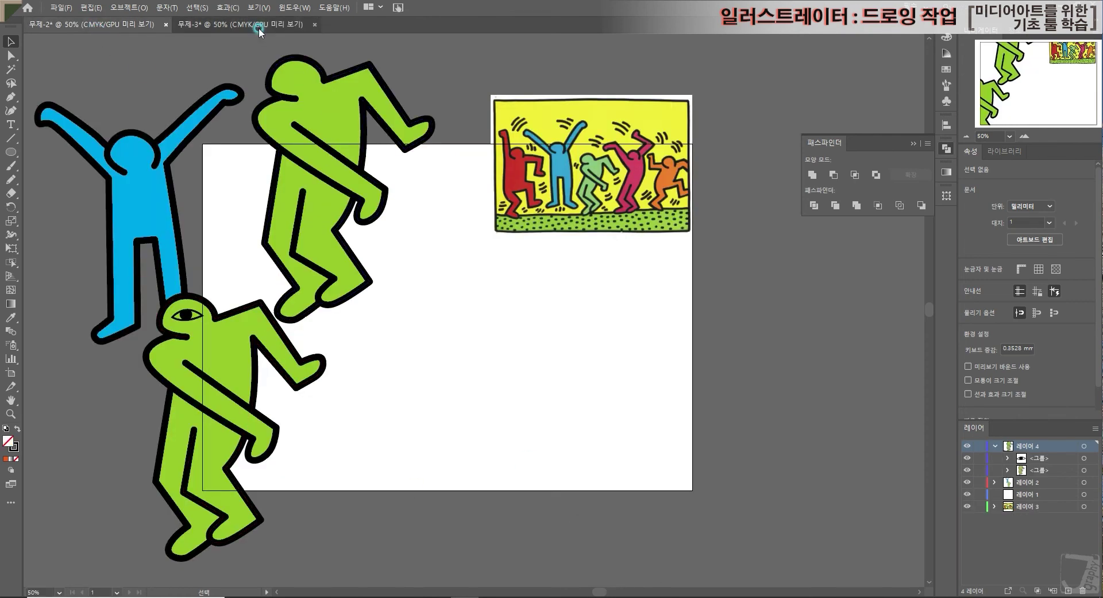
pyautogui.click(259, 25)
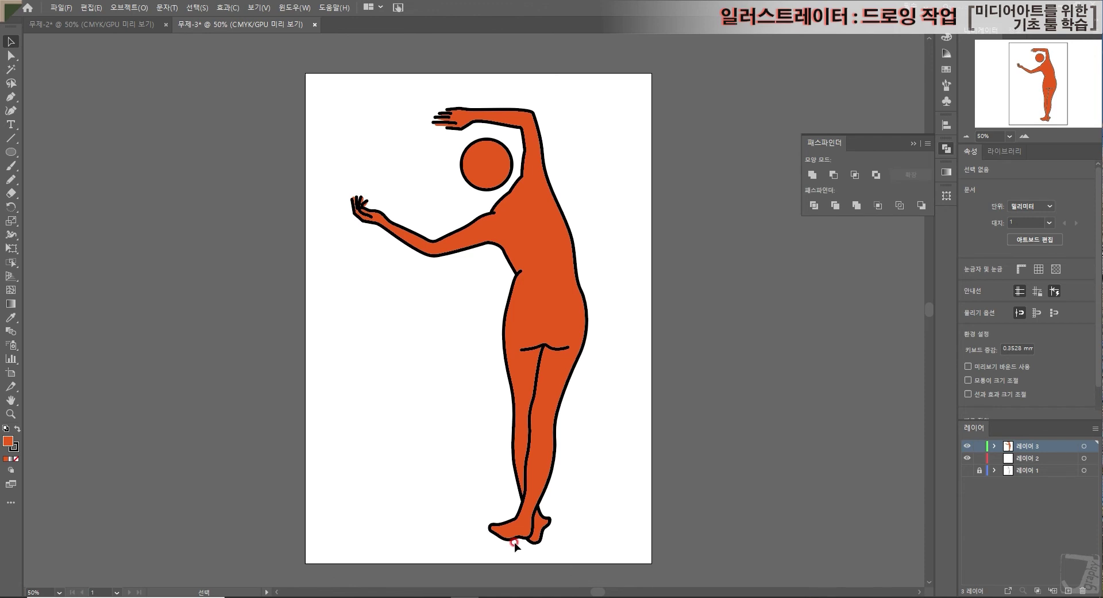
pyautogui.click(515, 542)
pyautogui.click(347, 346)
# - Start a Save As of the figure drawing, keeping Adobe Illustrator (*.AI) as the file format
pyautogui.click(58, 8)
pyautogui.click(160, 88)
pyautogui.click(156, 99)
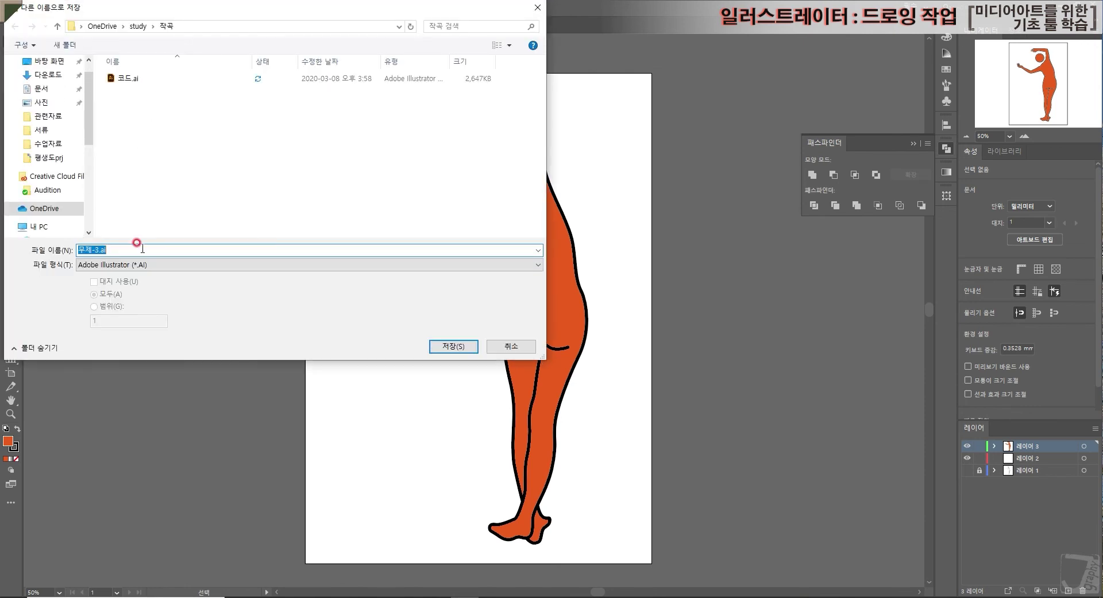
pyautogui.click(142, 266)
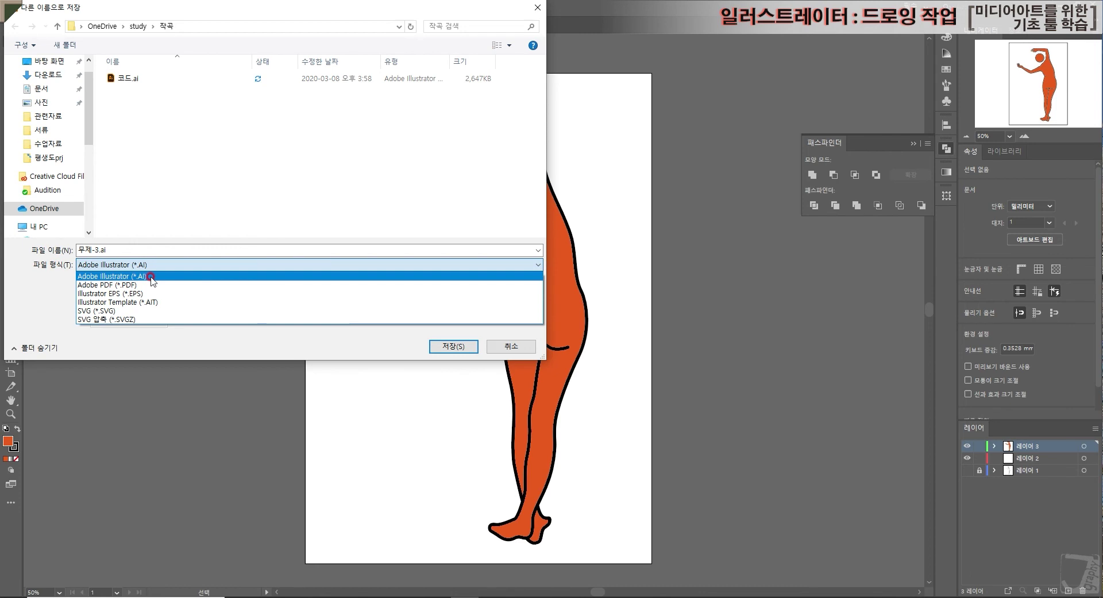
pyautogui.click(190, 180)
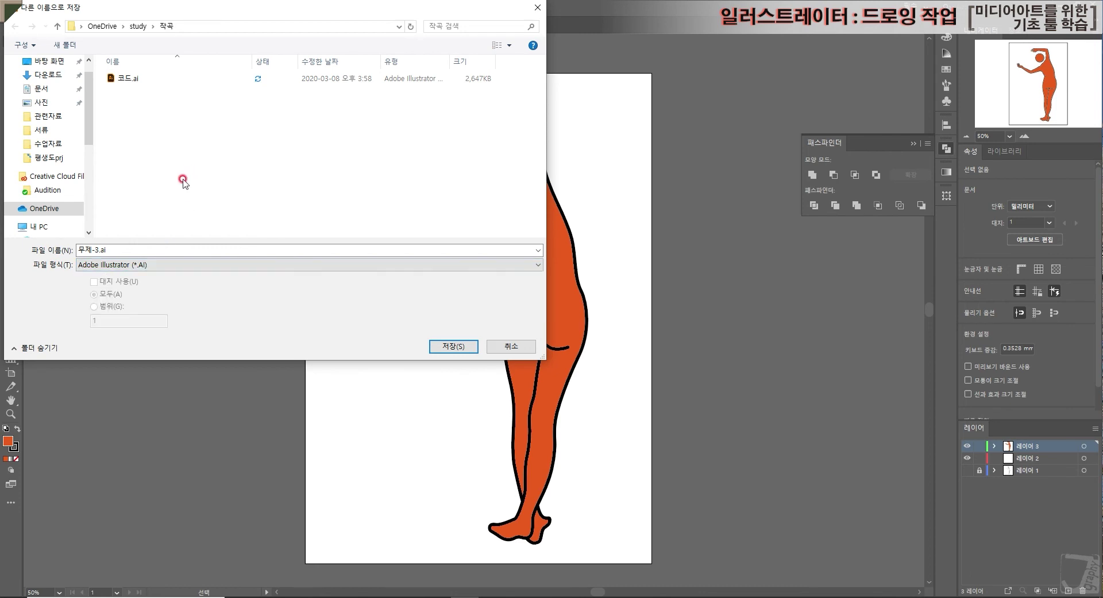
# - Save the drawing to the desktop (바탕 화면) under the file name 드로잉
pyautogui.click(43, 61)
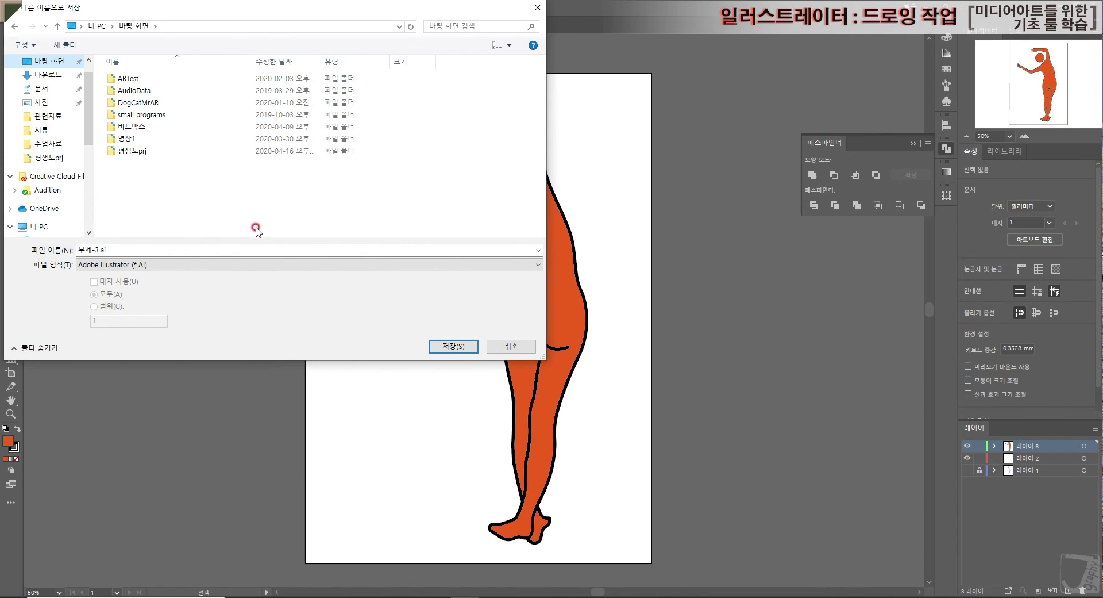
pyautogui.doubleClick(124, 244)
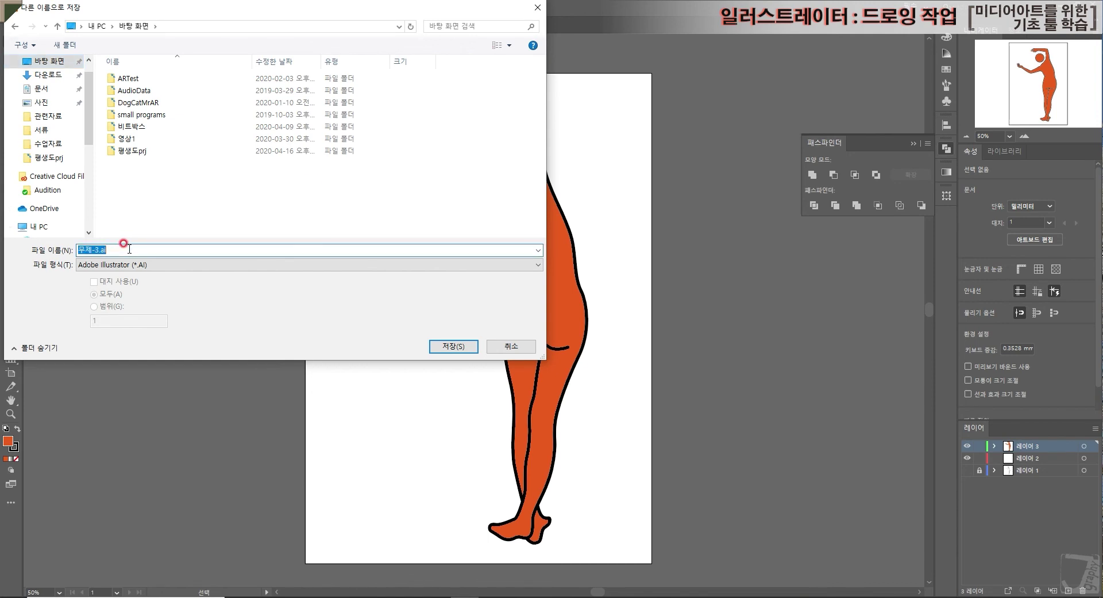
pyautogui.press('BackSpace')
pyautogui.write('드로잉')
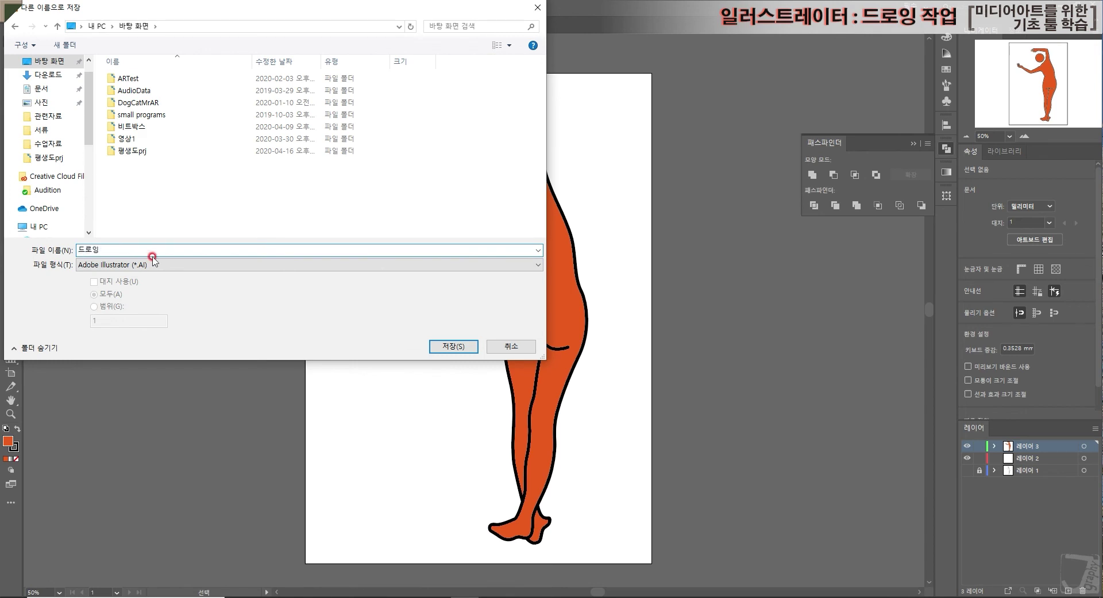
pyautogui.click(462, 356)
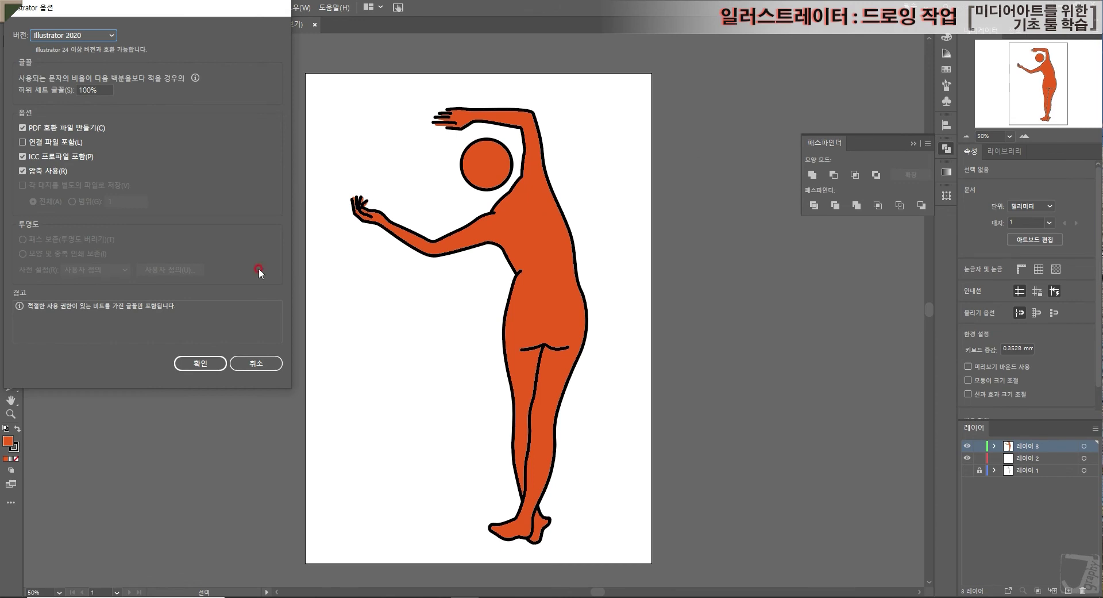
# - Review the available Illustrator versions, keep Illustrator 2020 as the save version, and confirm the save options
pyautogui.click(102, 36)
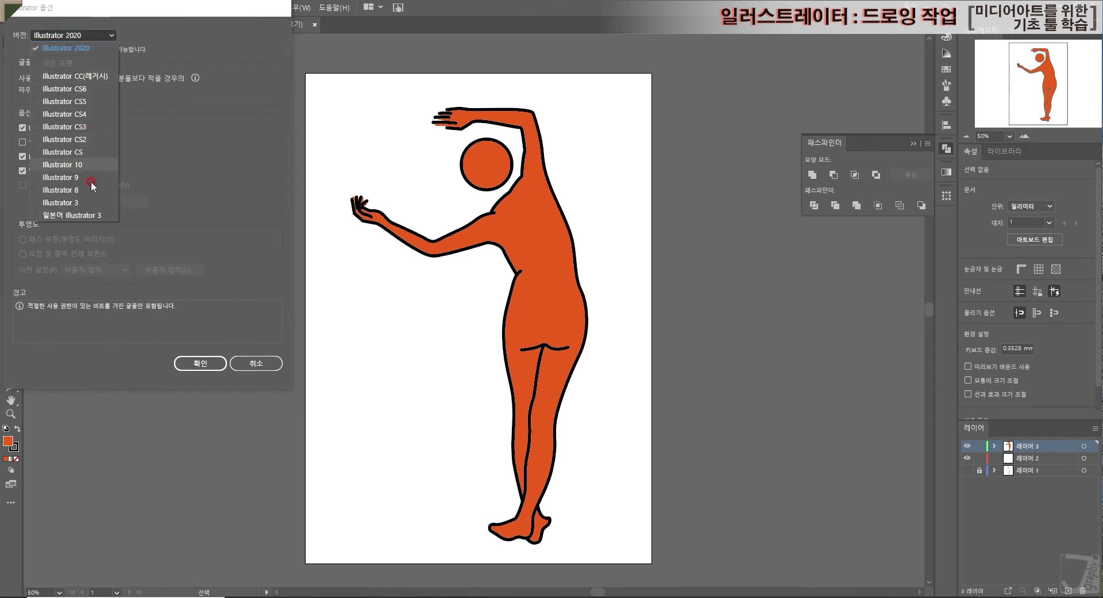
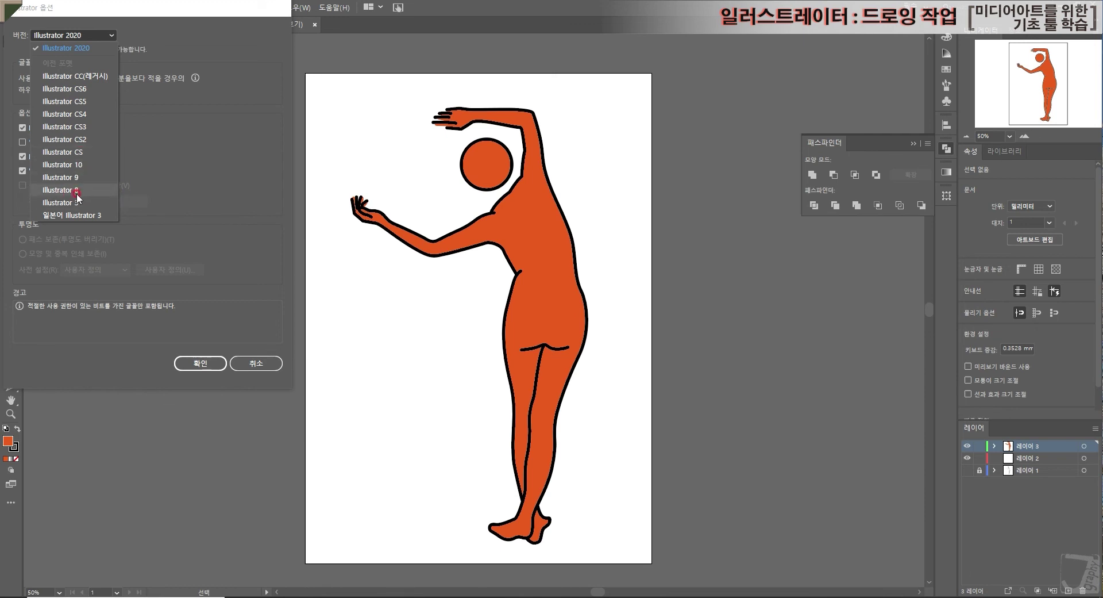
pyautogui.click(204, 165)
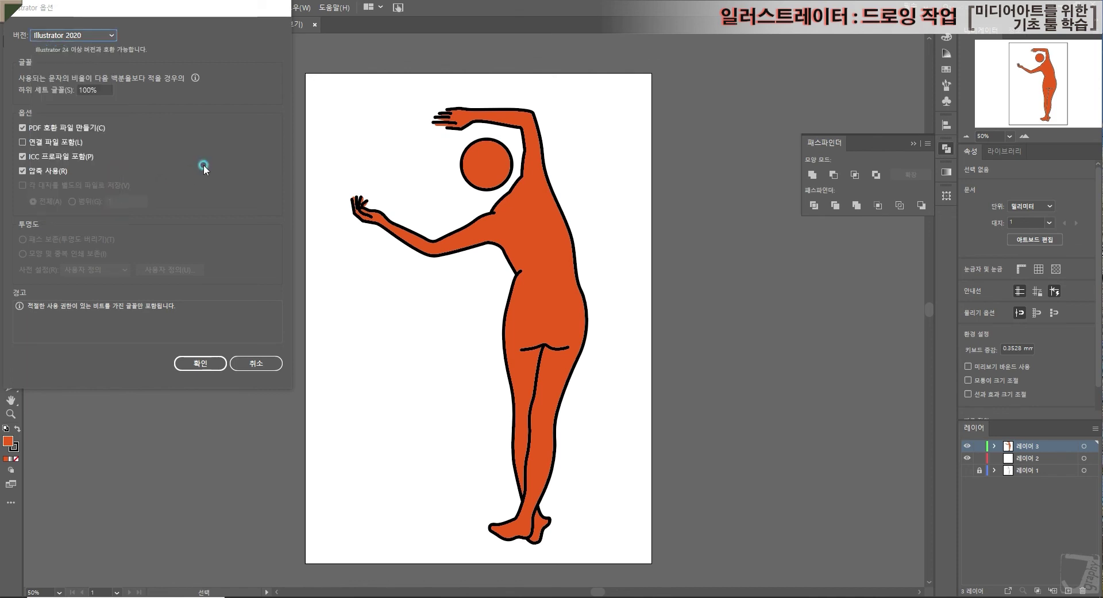
pyautogui.click(74, 35)
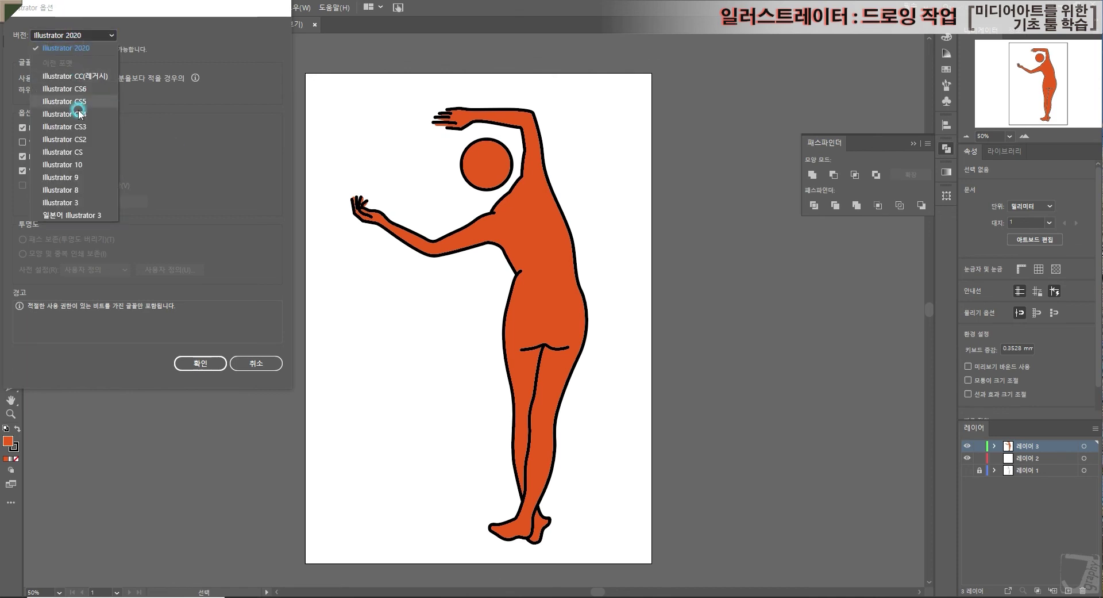
pyautogui.click(92, 40)
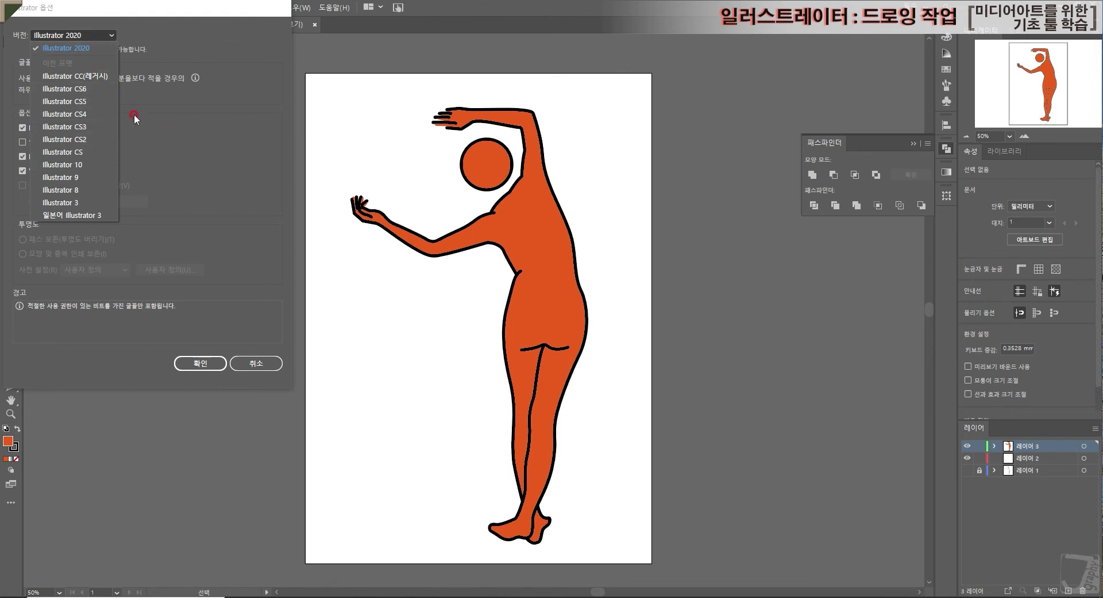
pyautogui.click(87, 48)
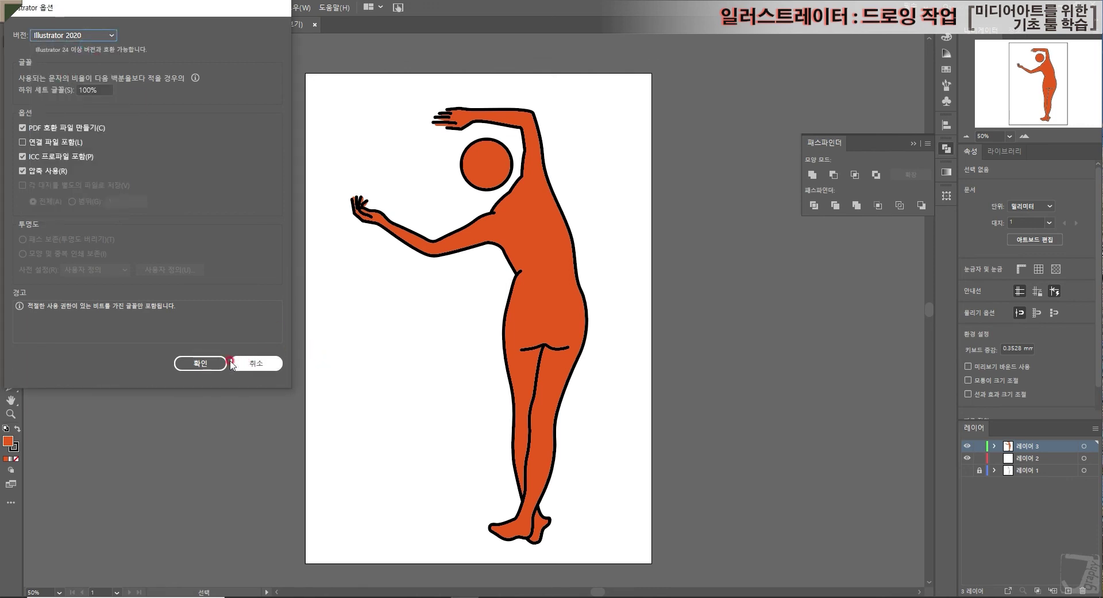
pyautogui.click(206, 364)
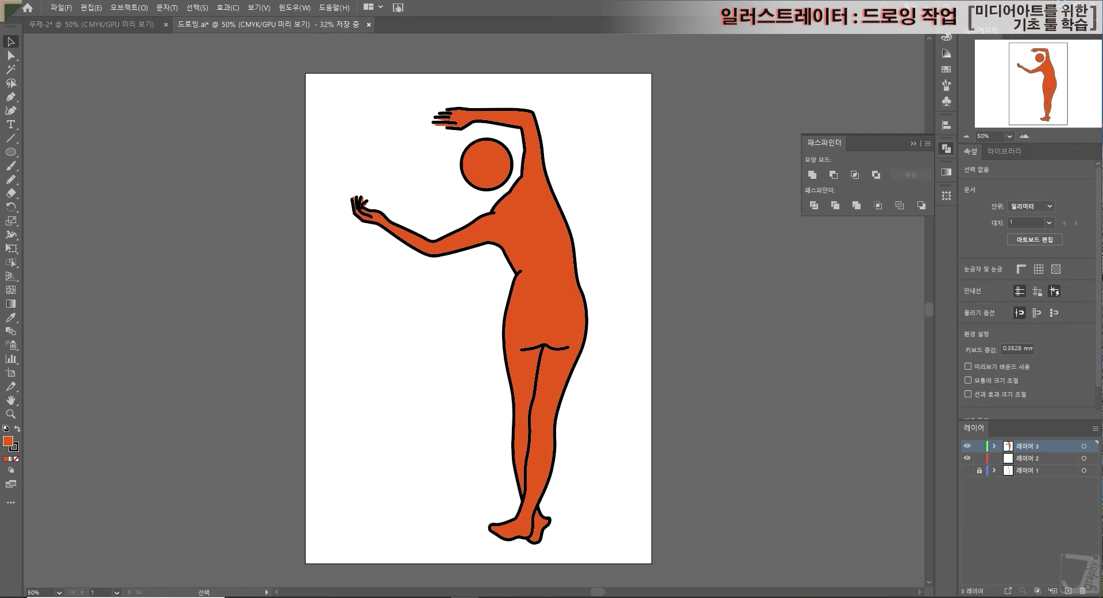
# - Show the desktop, move the saved 드로잉.ai icon to an empty area, and return to Illustrator
pyautogui.click(1065, 8)
pyautogui.click(958, 26)
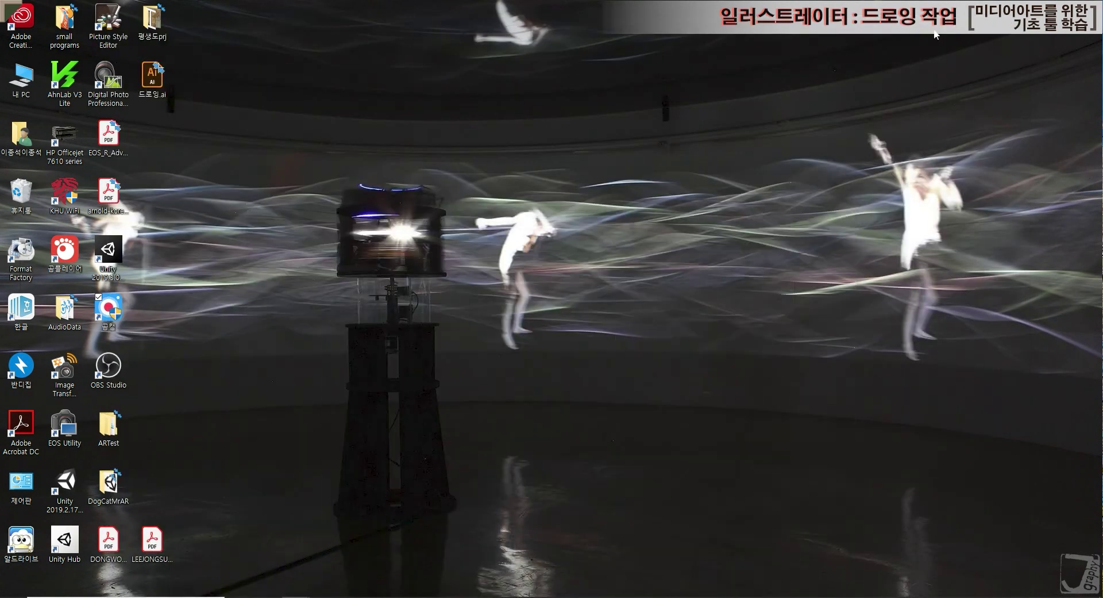
pyautogui.click(405, 139)
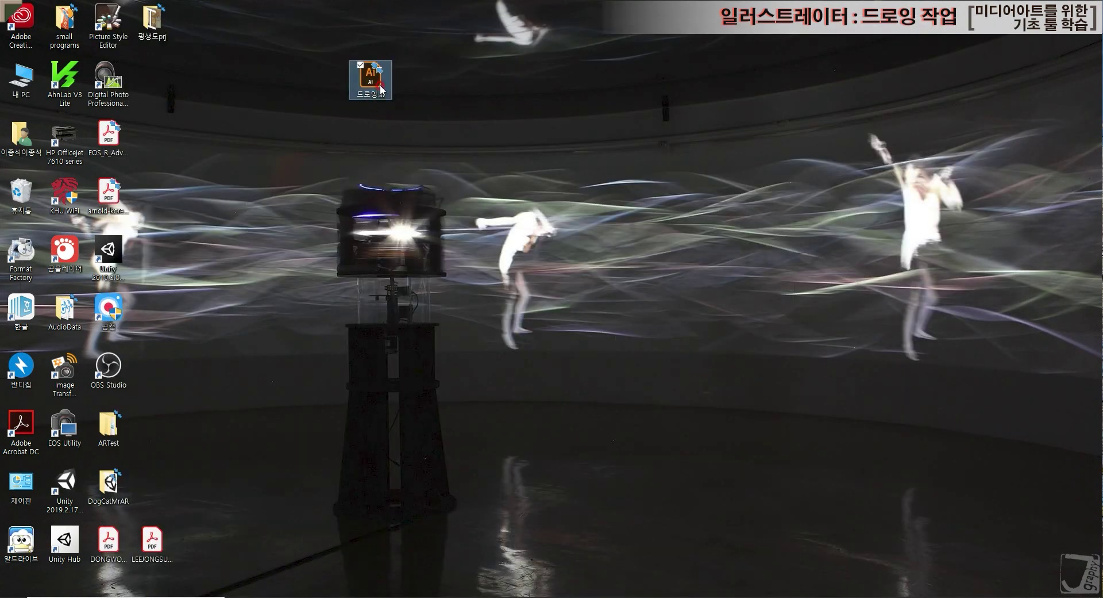
pyautogui.click(464, 597)
pyautogui.click(265, 77)
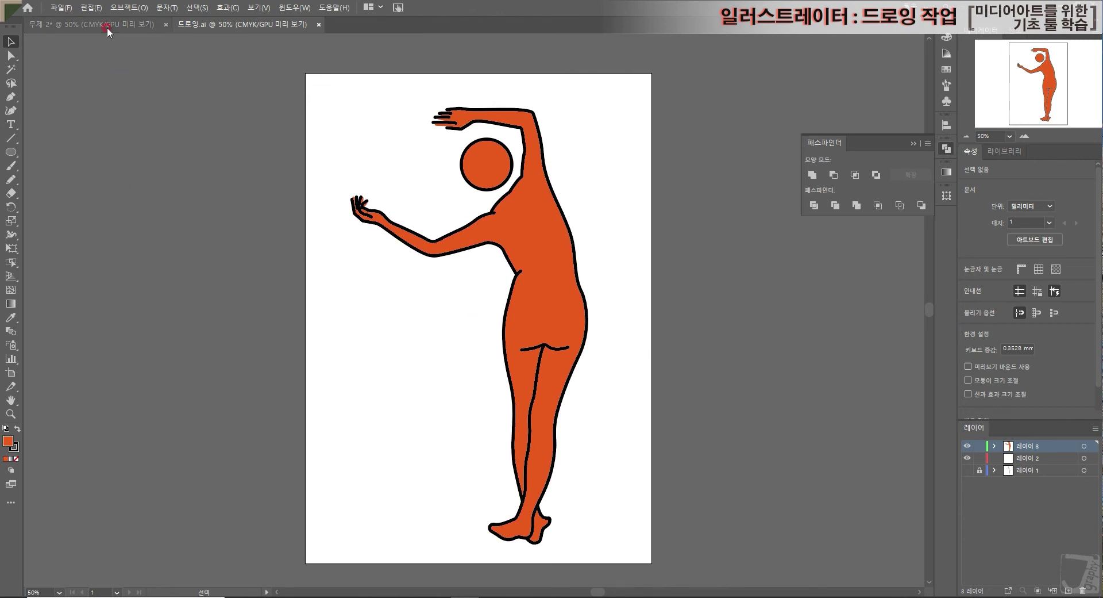
# - Start an Export As of the drawing to the desktop and set the file format to JPEG (*.JPG)
pyautogui.click(56, 8)
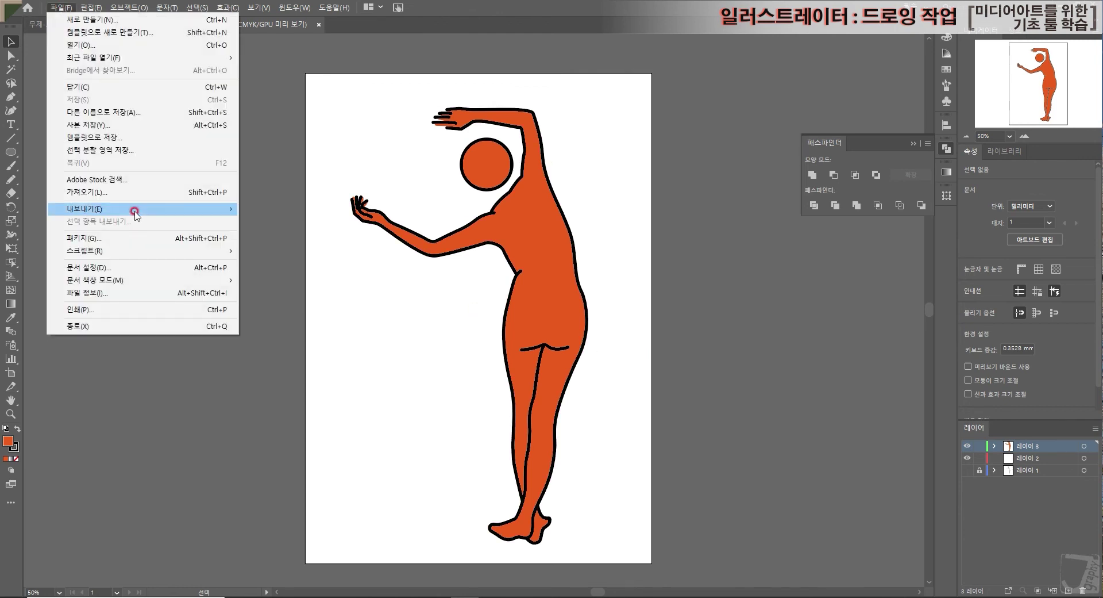
pyautogui.moveTo(135, 210)
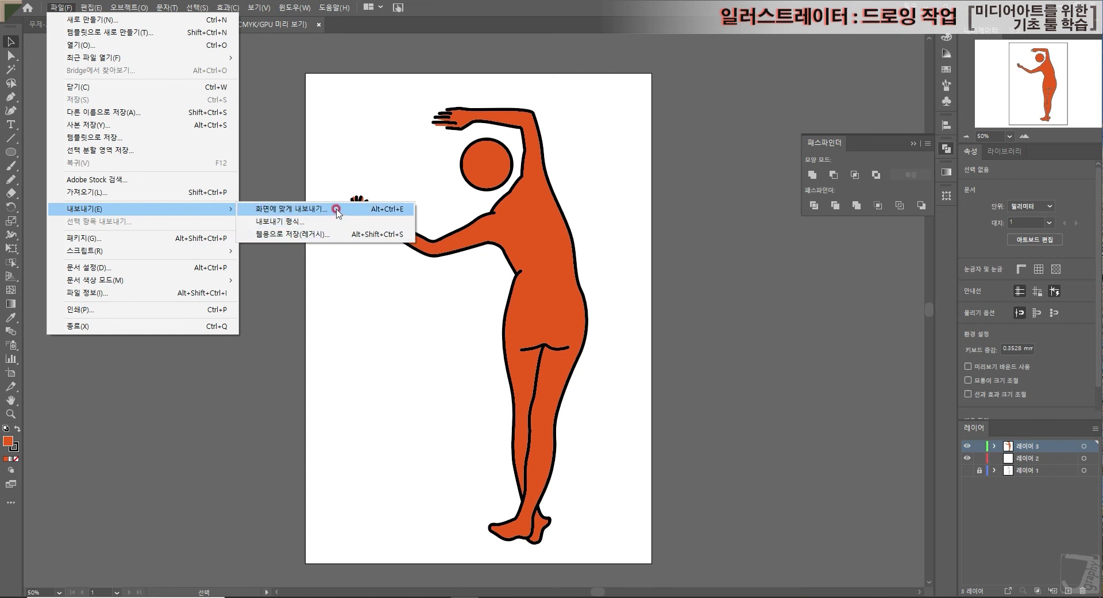
pyautogui.click(282, 222)
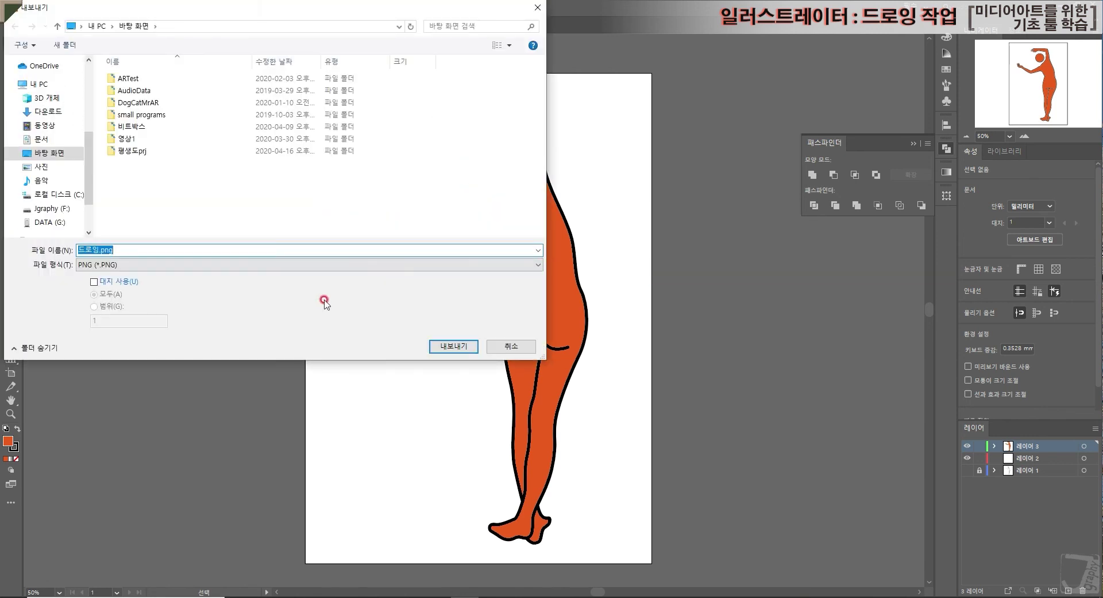
pyautogui.click(270, 264)
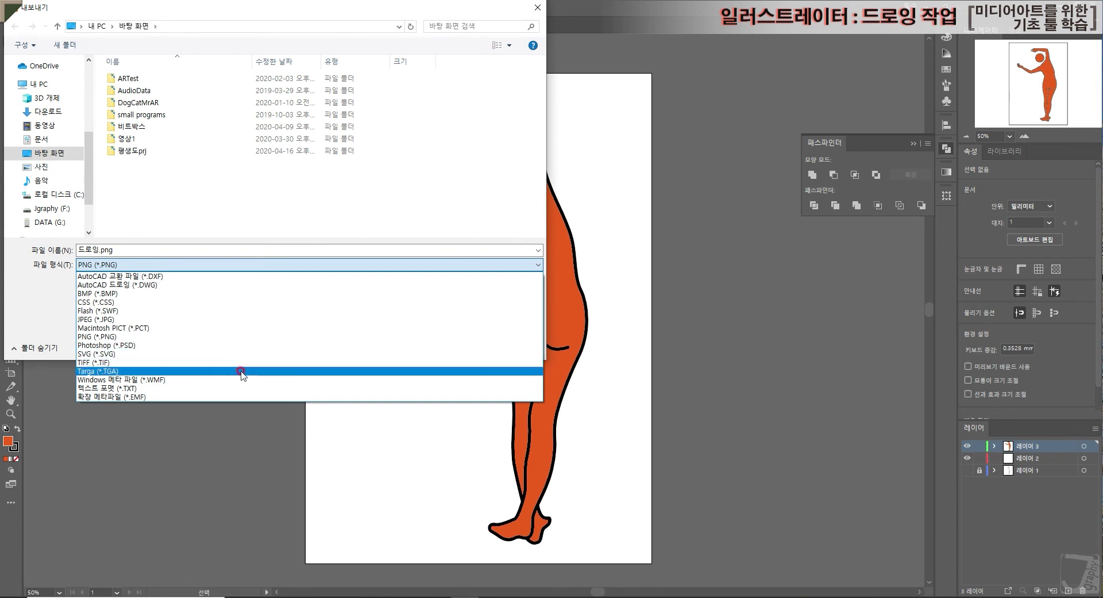
pyautogui.click(294, 319)
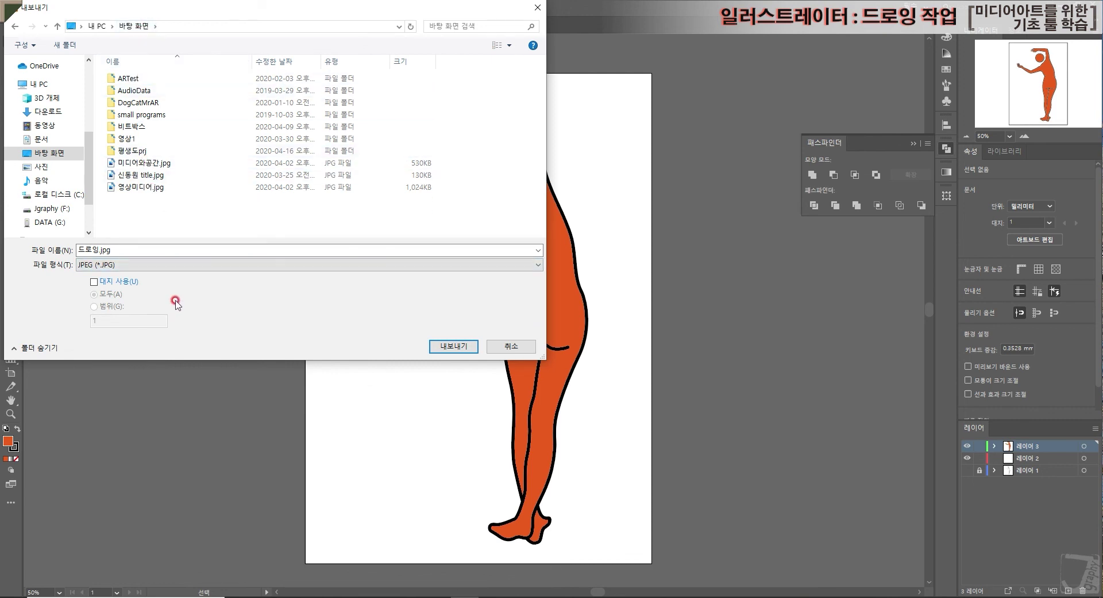
pyautogui.click(93, 282)
pyautogui.click(243, 357)
pyautogui.click(95, 282)
pyautogui.click(95, 282)
pyautogui.moveTo(391, 8); pyautogui.dragTo(637, 133)
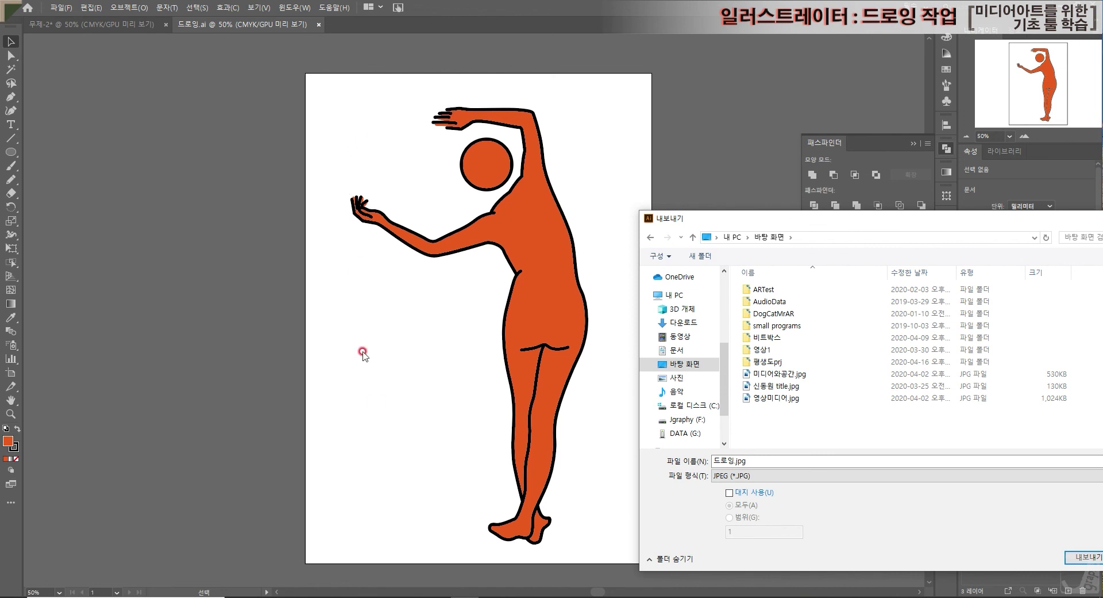
pyautogui.moveTo(941, 217); pyautogui.dragTo(400, 100)
# - Name the JPEG file 드로잉1 and export it with Use Artboards (대지 사용) left off
pyautogui.doubleClick(183, 333)
pyautogui.click(190, 336)
pyautogui.write('1')
pyautogui.click(538, 432)
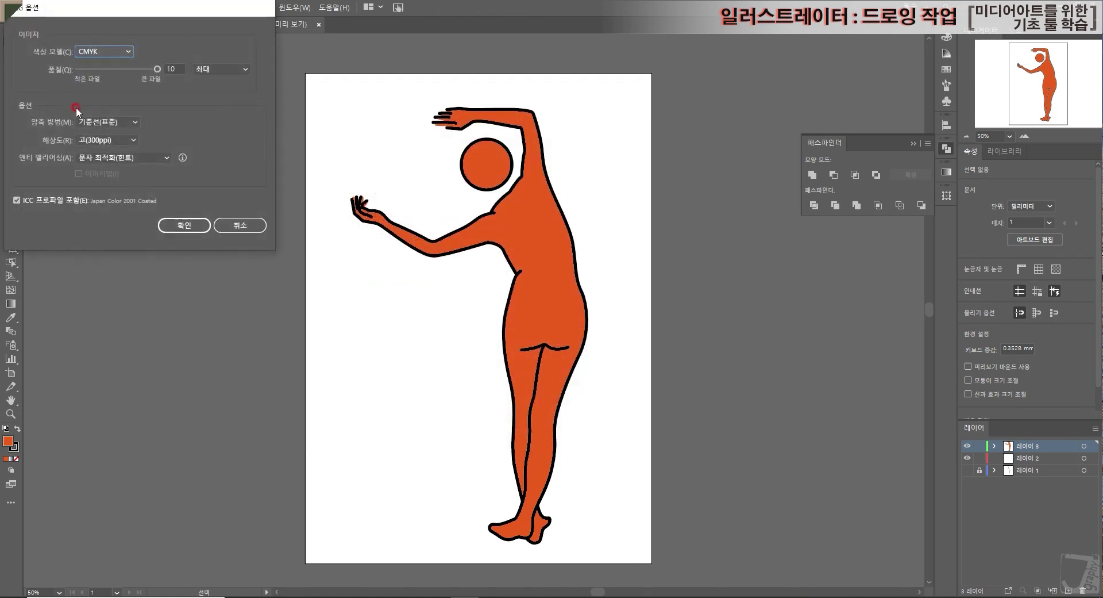
# - Keep the CMYK color model and high (300ppi) resolution in the JPEG options and complete the export
pyautogui.click(110, 55)
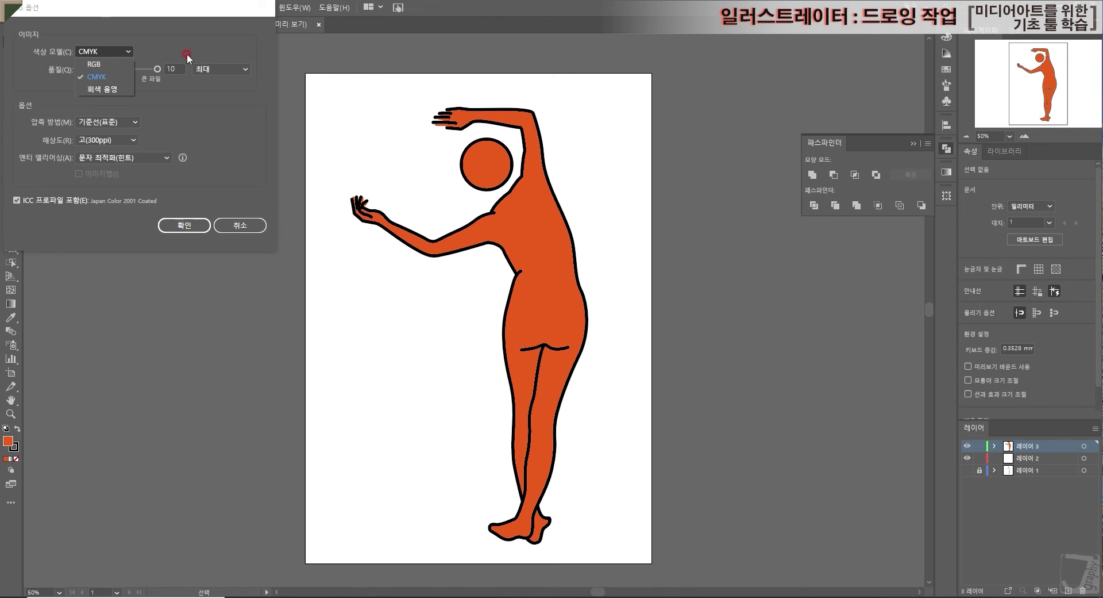
pyautogui.click(107, 76)
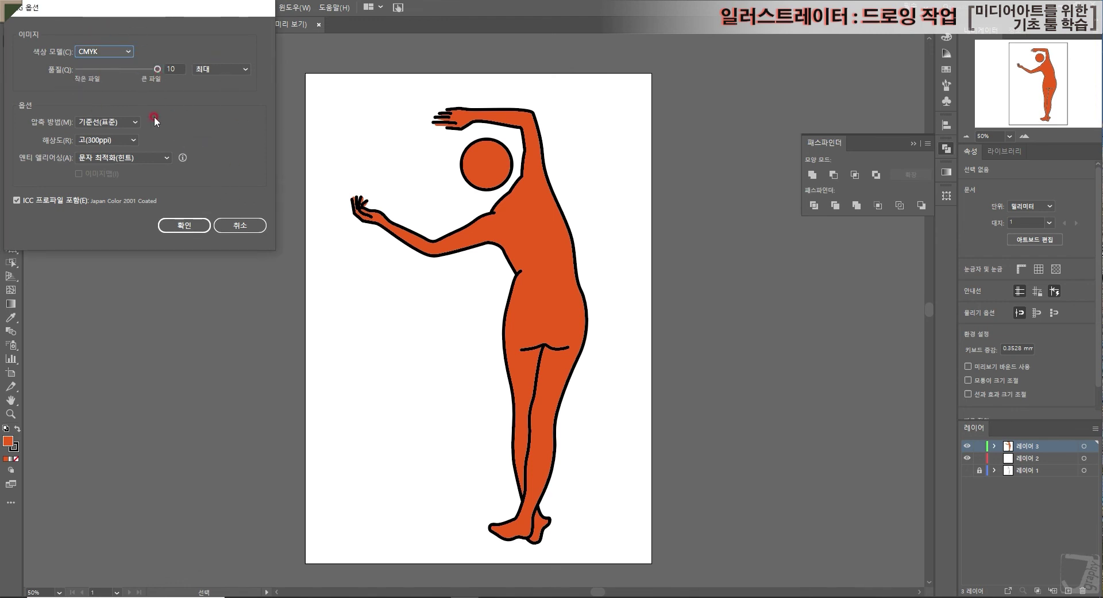
pyautogui.click(129, 141)
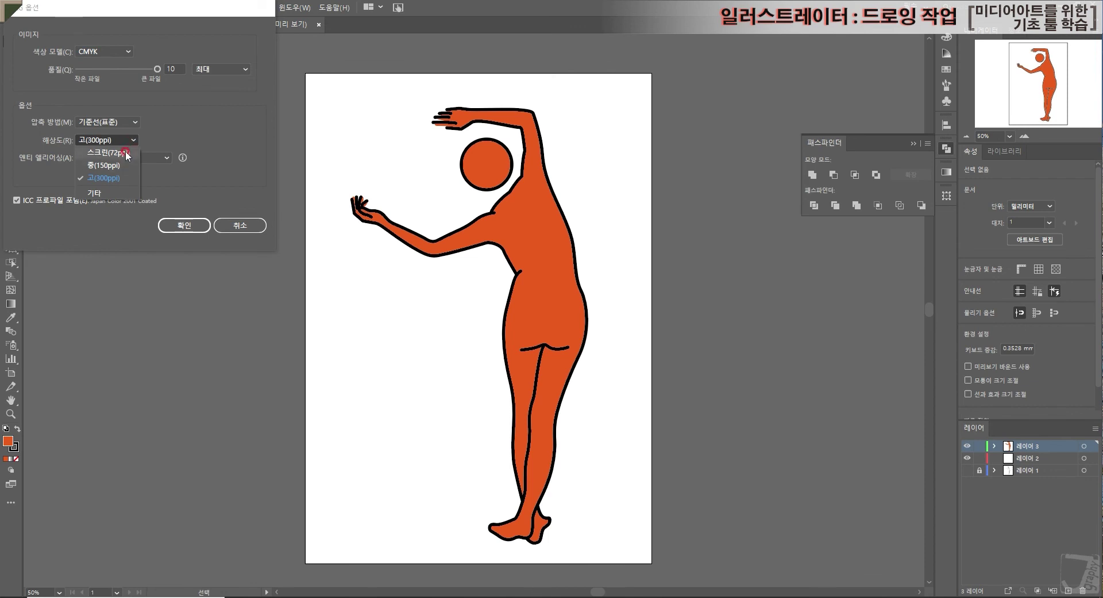
pyautogui.click(123, 153)
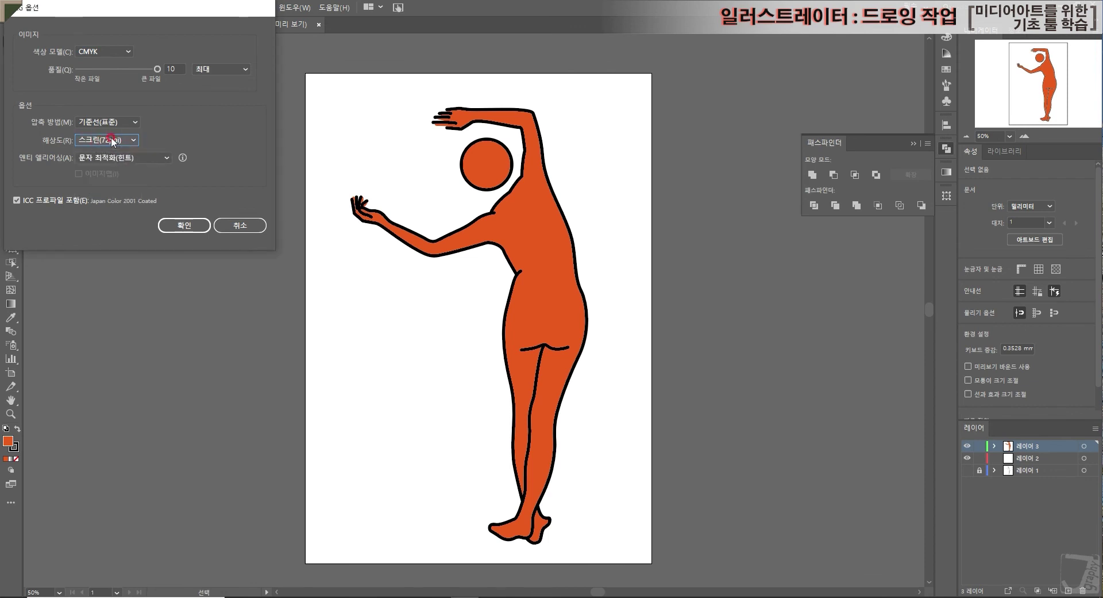
pyautogui.click(112, 140)
pyautogui.click(122, 179)
pyautogui.click(178, 224)
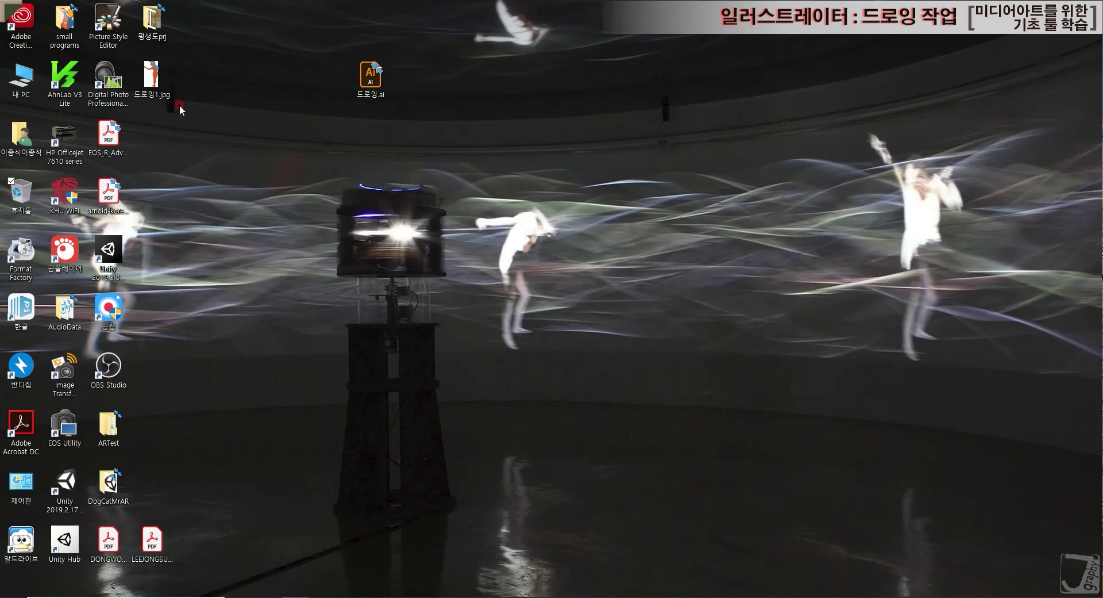
# - Open the exported 드로잉1.jpg from the desktop to check its cropping, and return to Illustrator
pyautogui.click(151, 85)
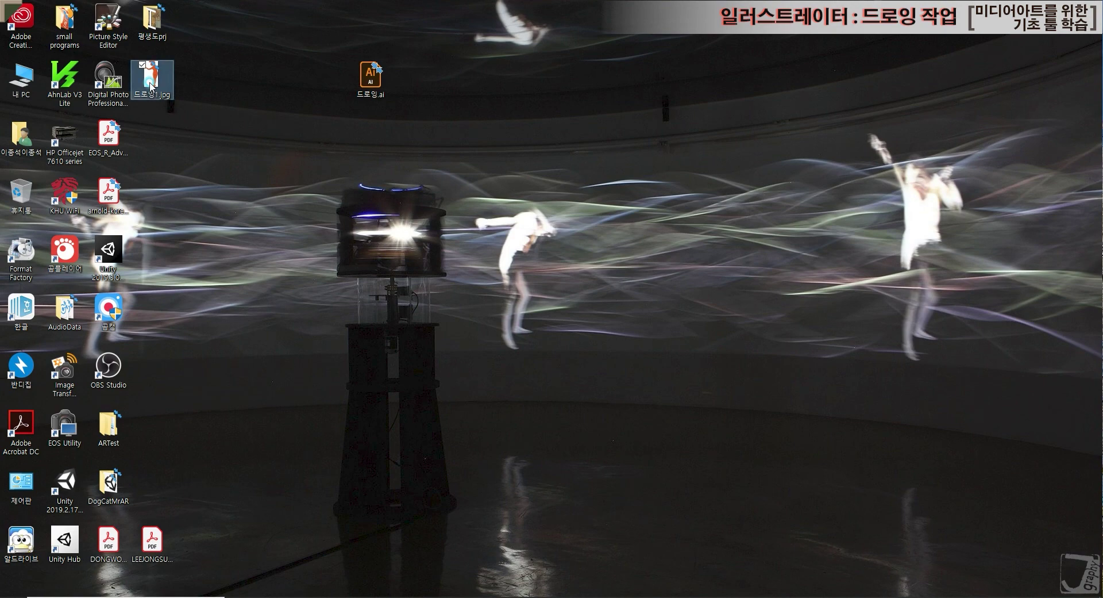
pyautogui.doubleClick(151, 85)
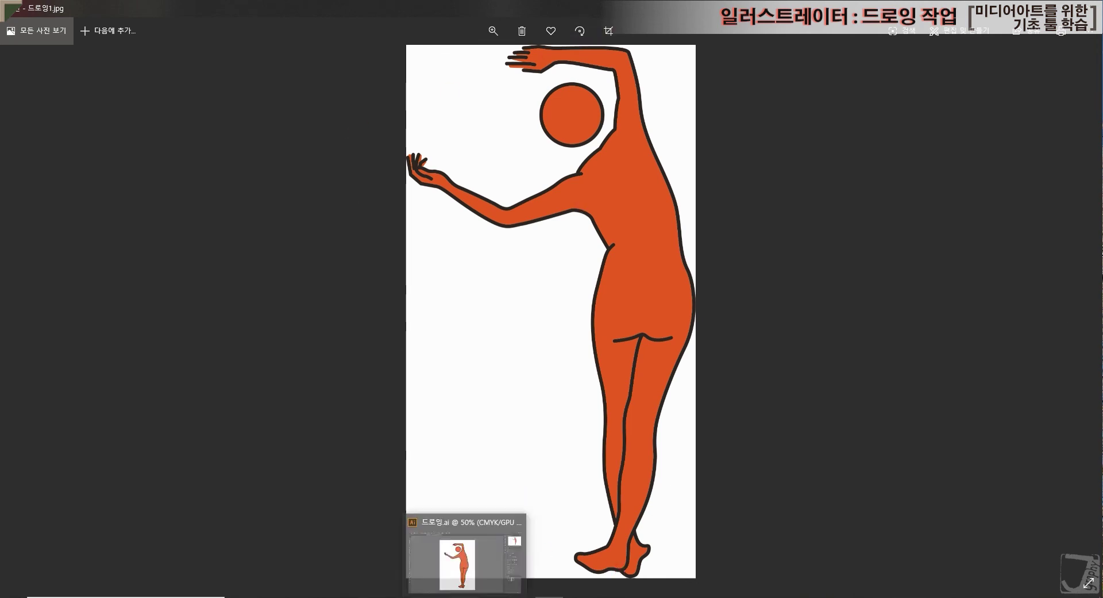
pyautogui.click(466, 592)
# - Export the drawing to the desktop as 드로잉.jpg in JPEG format with Use Artboards (대지 사용) enabled for all artboards
pyautogui.click(60, 7)
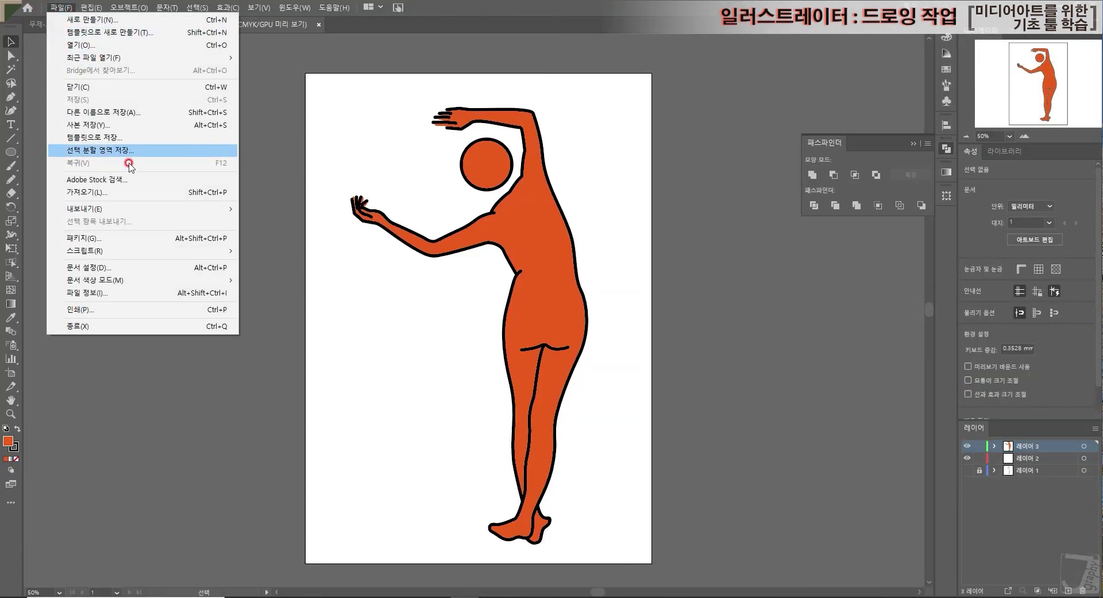
pyautogui.moveTo(140, 209)
pyautogui.click(345, 222)
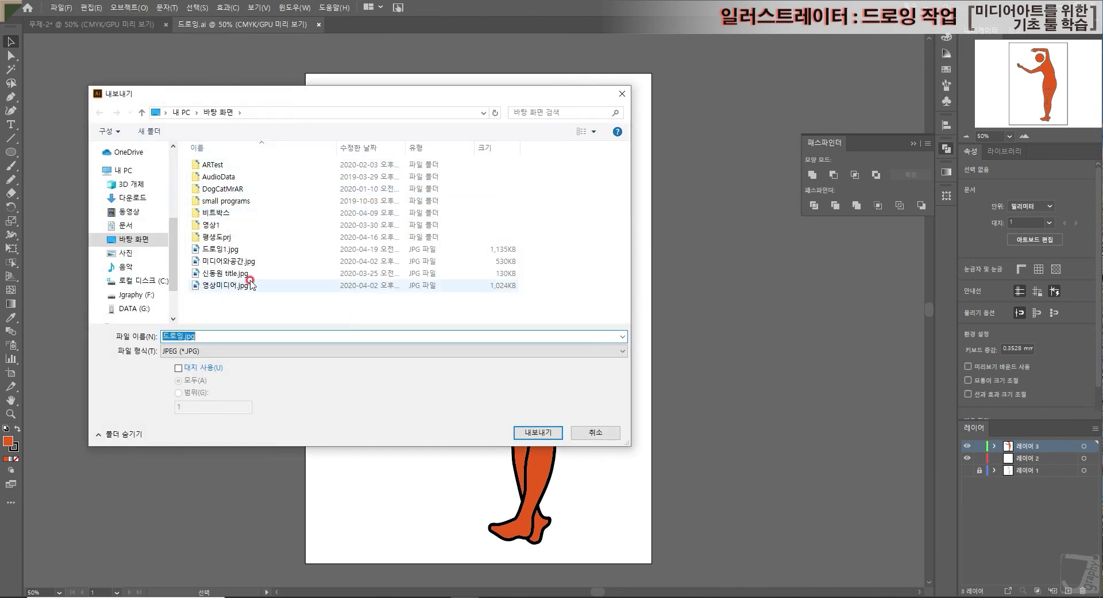
pyautogui.click(179, 368)
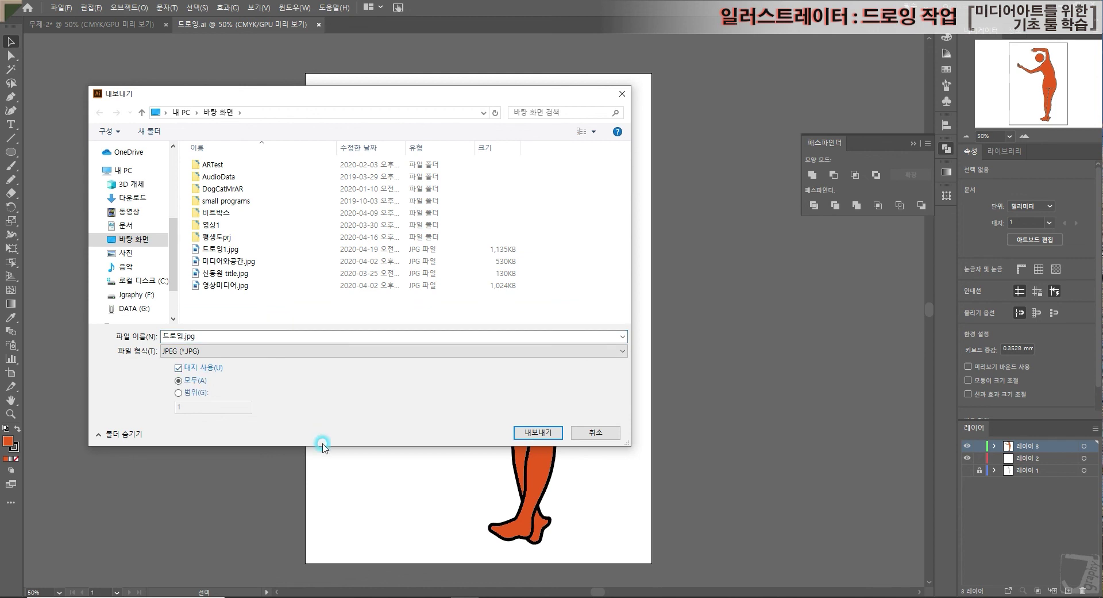
pyautogui.moveTo(380, 95); pyautogui.dragTo(690, 80)
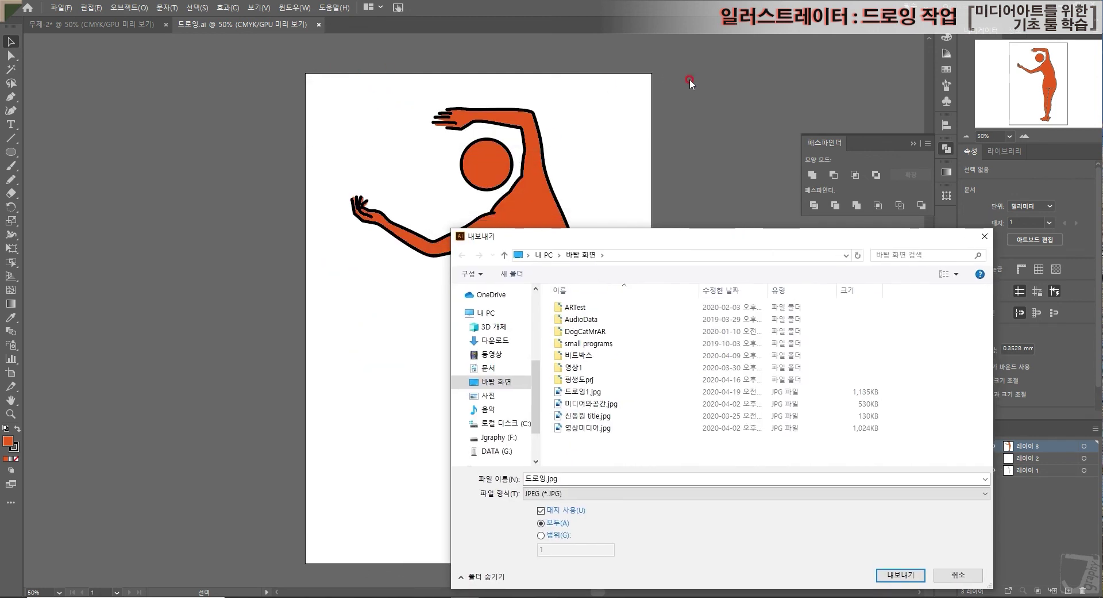
pyautogui.moveTo(801, 236); pyautogui.dragTo(453, 98)
pyautogui.click(546, 435)
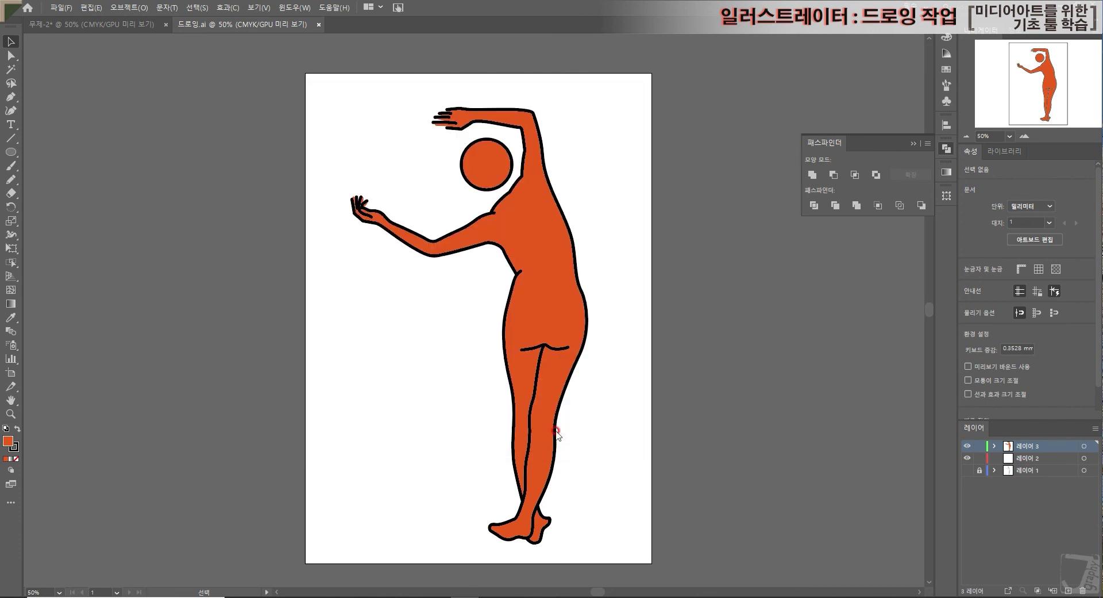
# - Set the JPEG color model to RGB, keep the high (300ppi) resolution, and complete the export
pyautogui.click(101, 51)
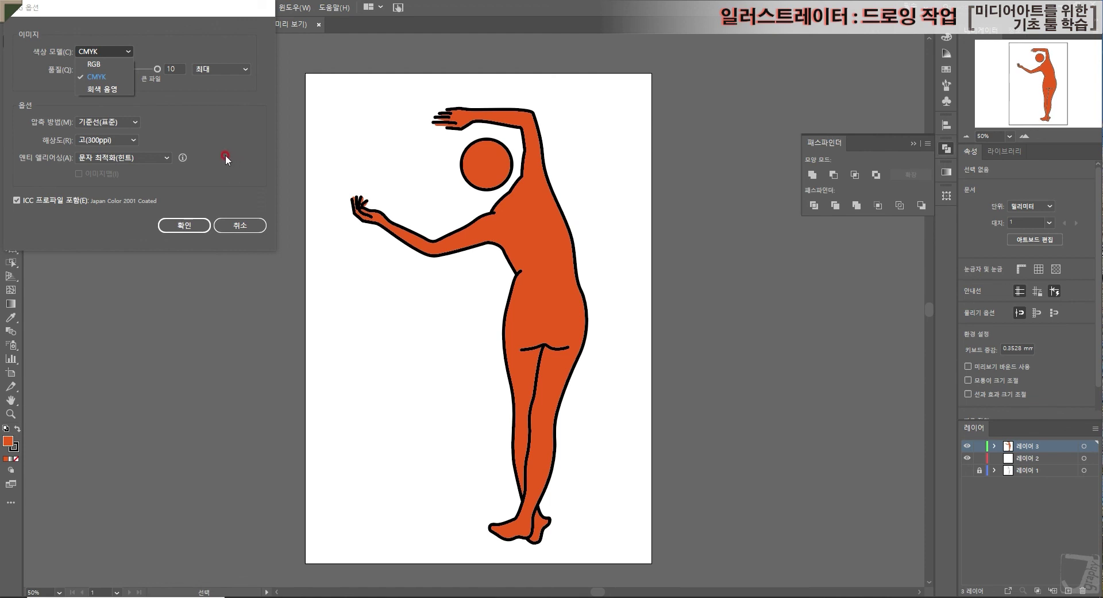
pyautogui.click(97, 64)
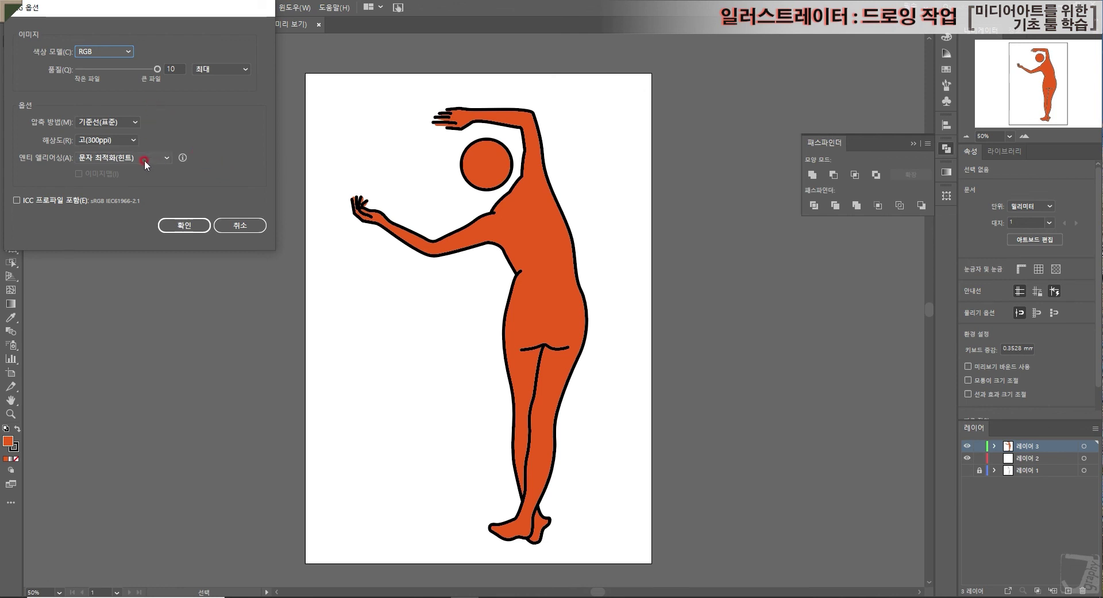
pyautogui.click(111, 140)
pyautogui.click(113, 141)
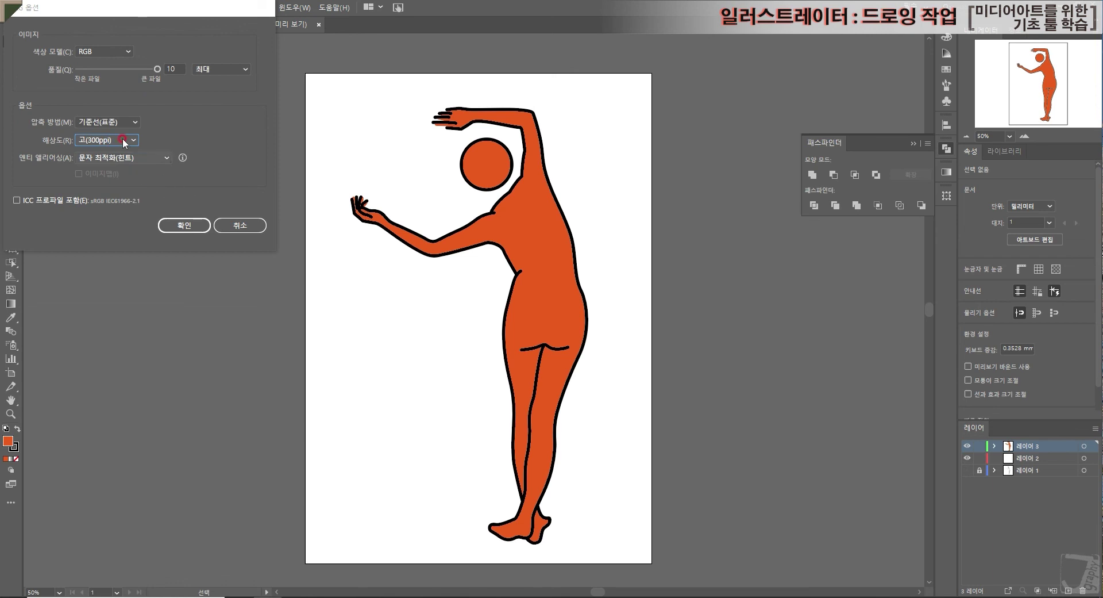
pyautogui.click(198, 230)
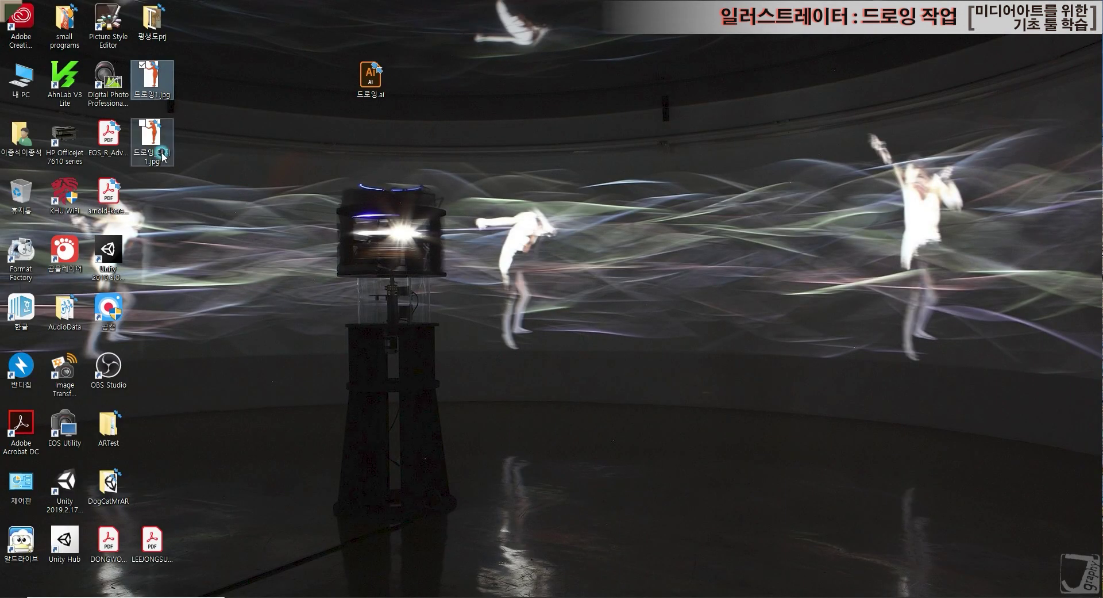
# - Open 드로잉_대지 1.jpg from the desktop, compare its bounds with 드로잉1.jpg, and close the image viewer
pyautogui.click(160, 150)
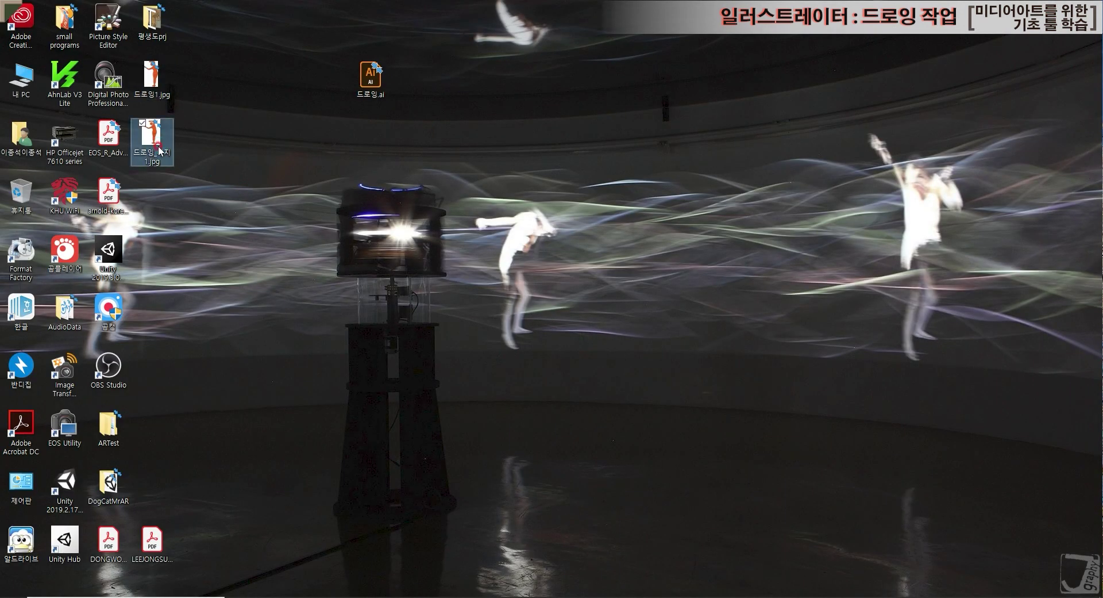
pyautogui.doubleClick(166, 150)
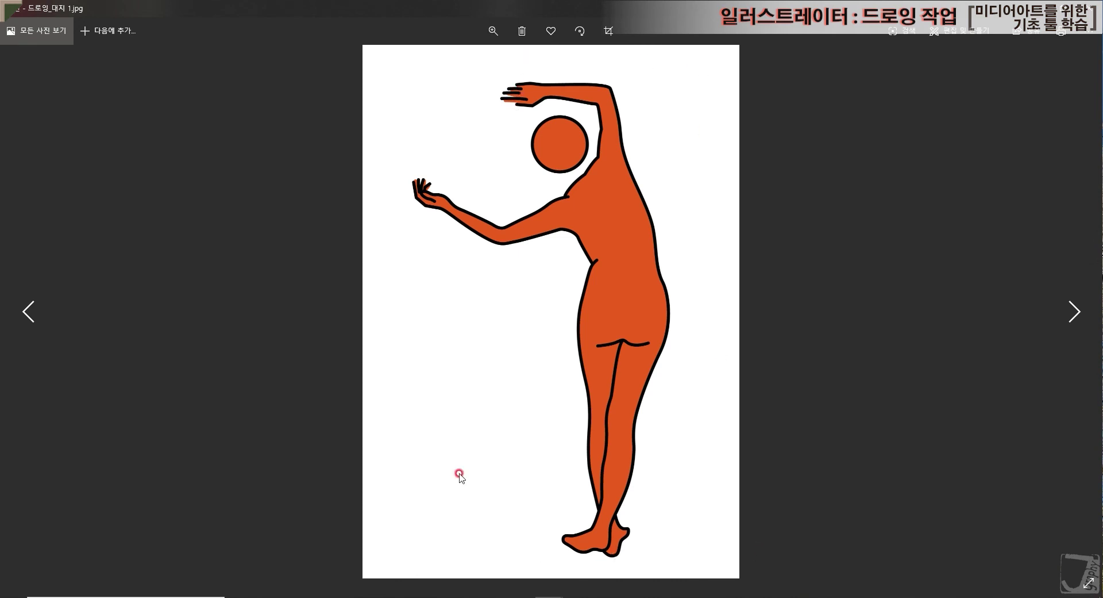
pyautogui.click(28, 312)
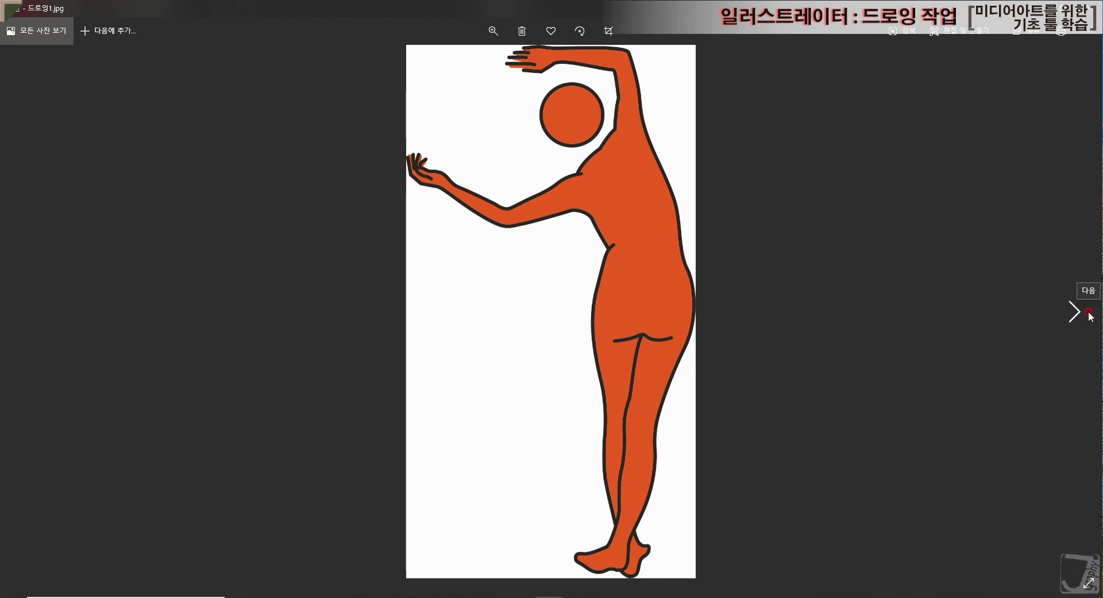
pyautogui.click(1088, 313)
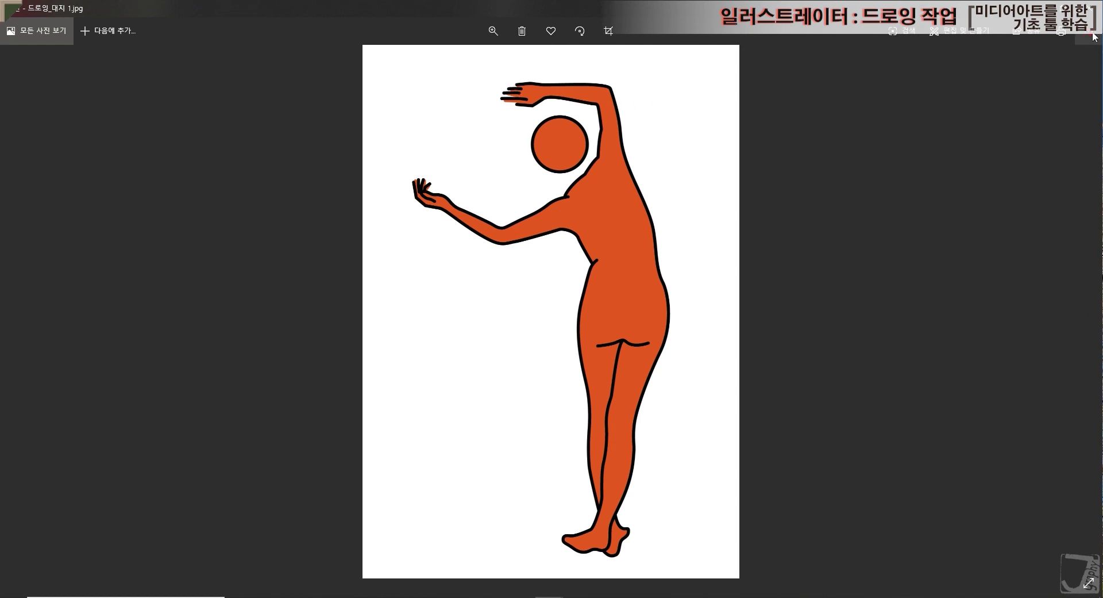
pyautogui.click(1089, 9)
# - Move 드로잉_대지 1.jpg beside 드로잉.ai on the desktop and select the two files in turn
pyautogui.moveTo(154, 148); pyautogui.dragTo(426, 116)
pyautogui.moveTo(453, 173); pyautogui.dragTo(338, 69)
pyautogui.click(381, 138)
pyautogui.click(370, 78)
pyautogui.press('Right')
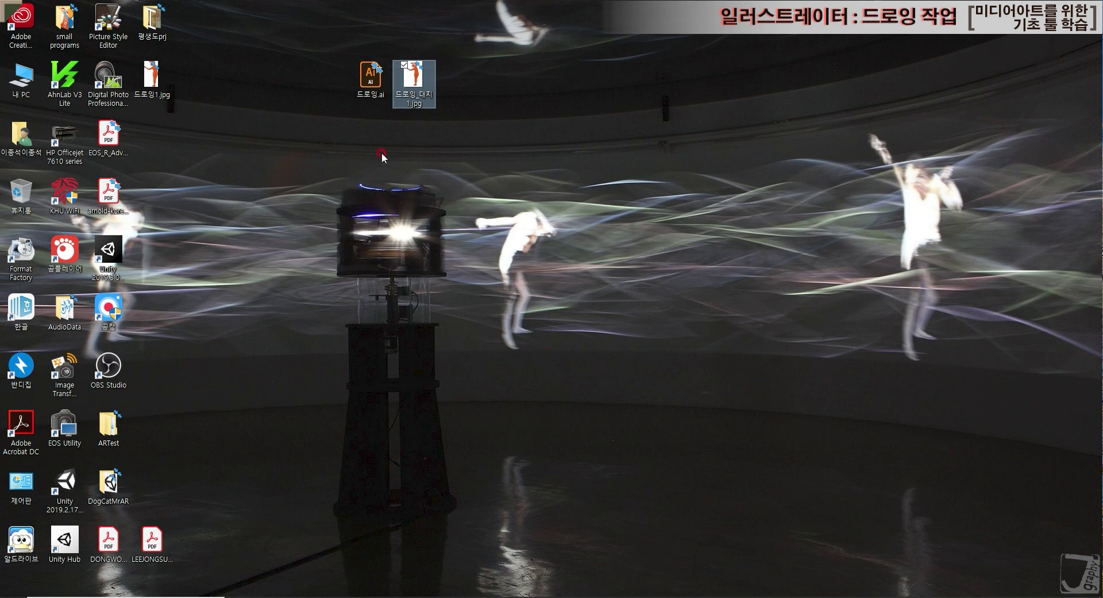
pyautogui.press('Left')
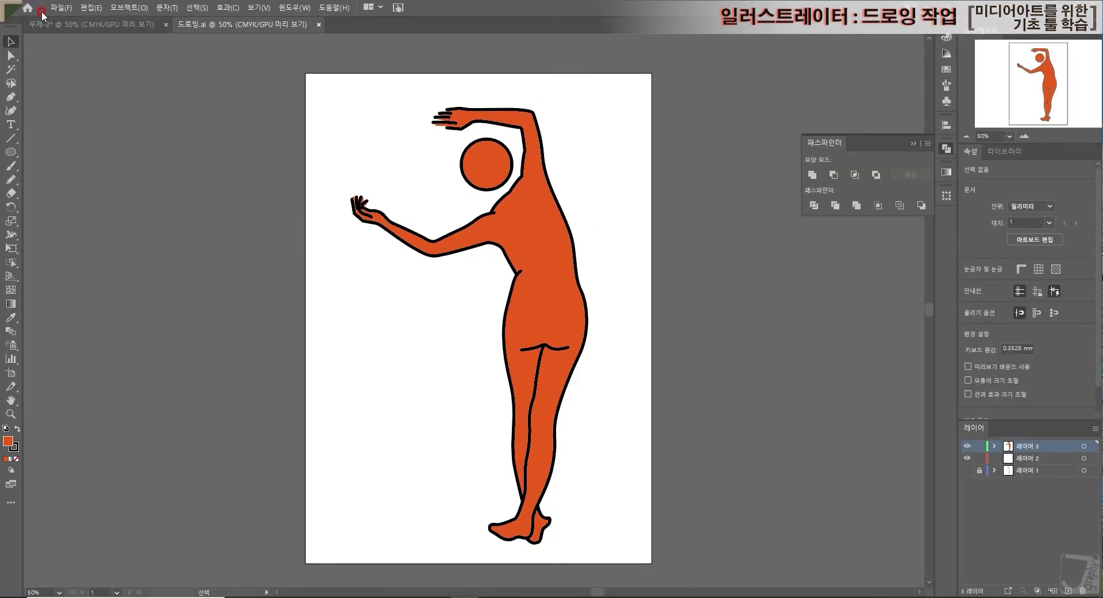
# - Open Save for Web (웹용으로 저장) for the drawing in Illustrator, keeping the GIF format and reducing the colors to 4
pyautogui.click(61, 8)
pyautogui.moveTo(156, 216)
pyautogui.click(399, 236)
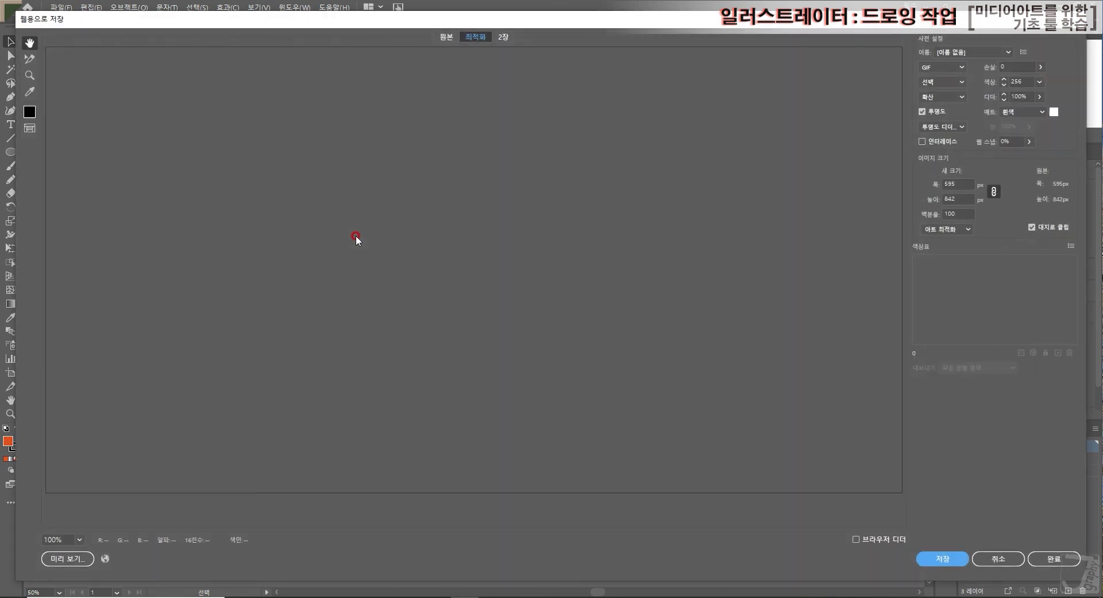
pyautogui.click(956, 67)
pyautogui.click(957, 67)
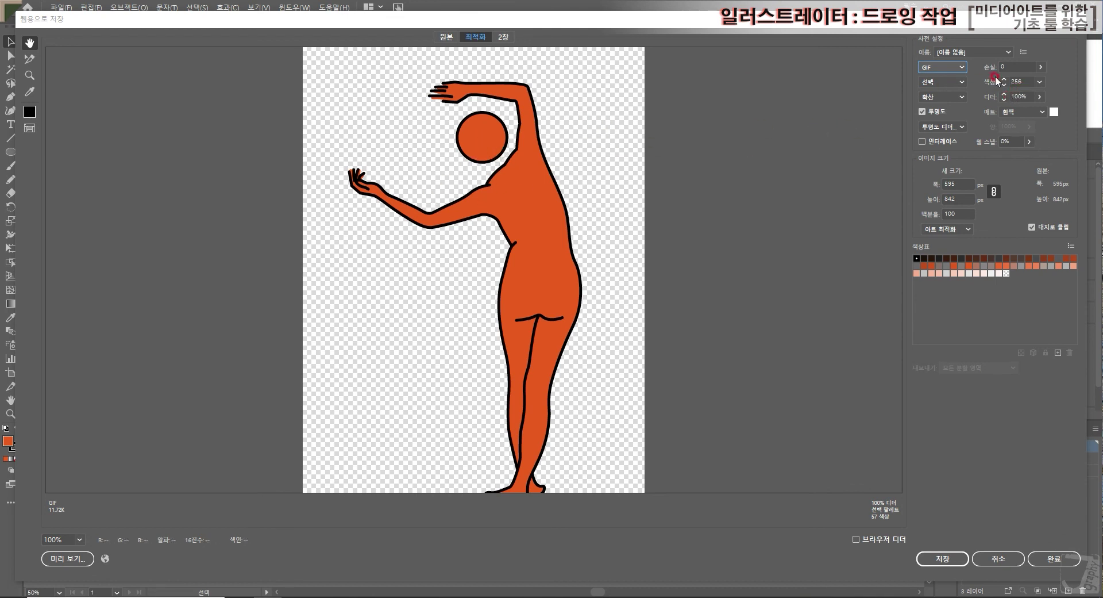
pyautogui.click(1038, 82)
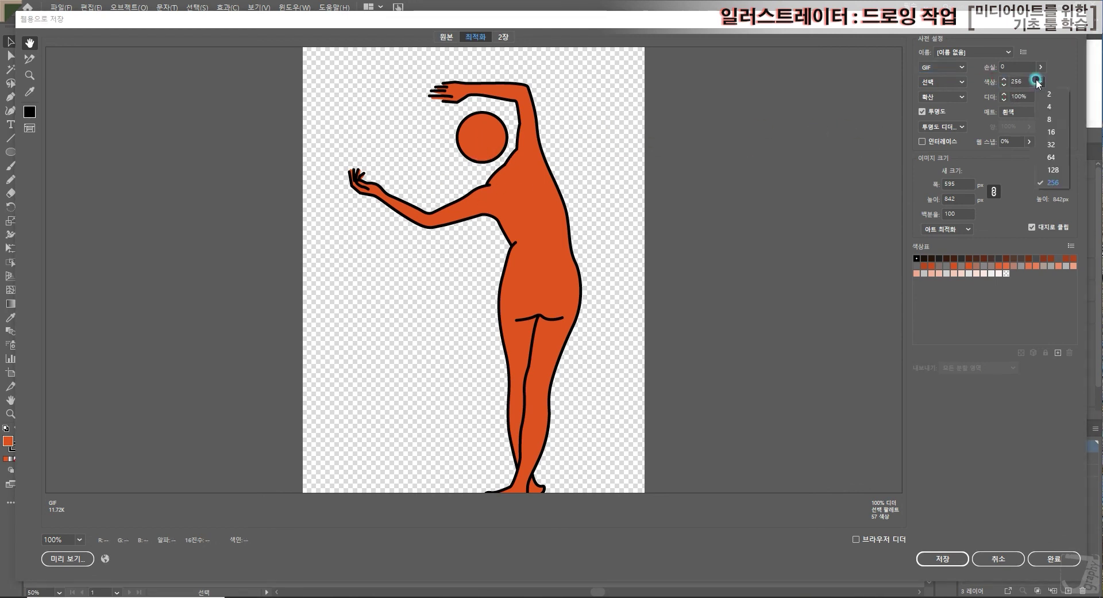
pyautogui.click(1059, 107)
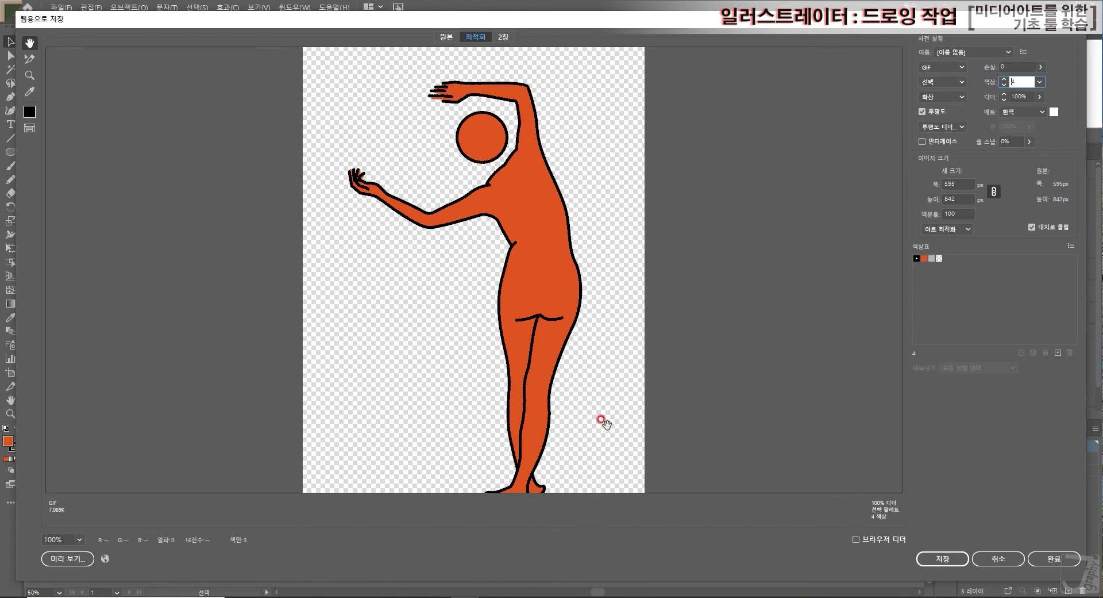
# - Save the optimized image to the desktop (바탕 화면) as 드로잉.gif
pyautogui.click(942, 558)
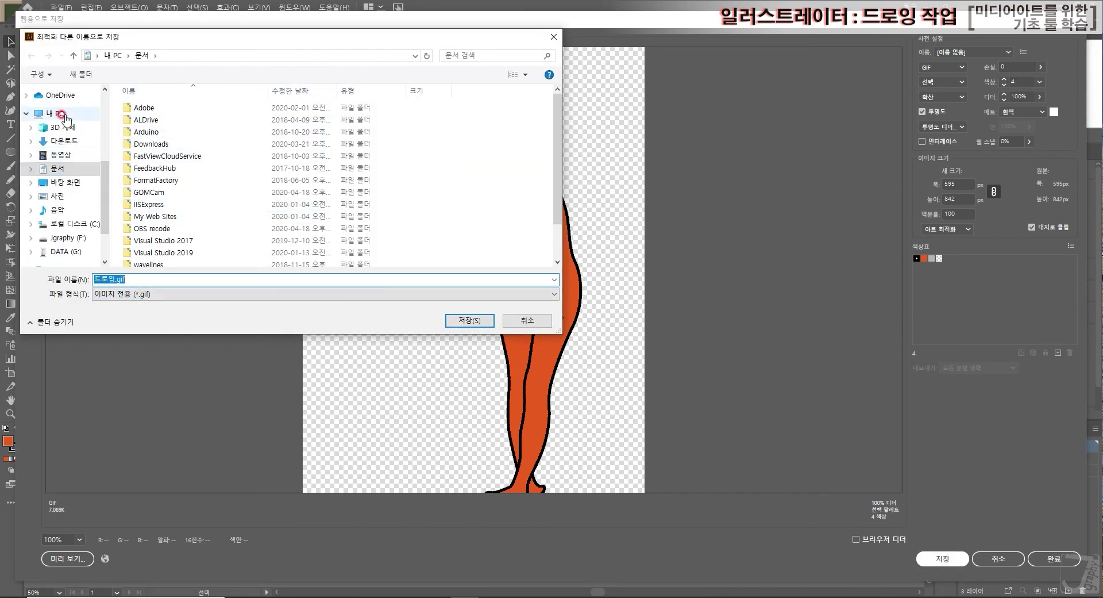
pyautogui.click(77, 183)
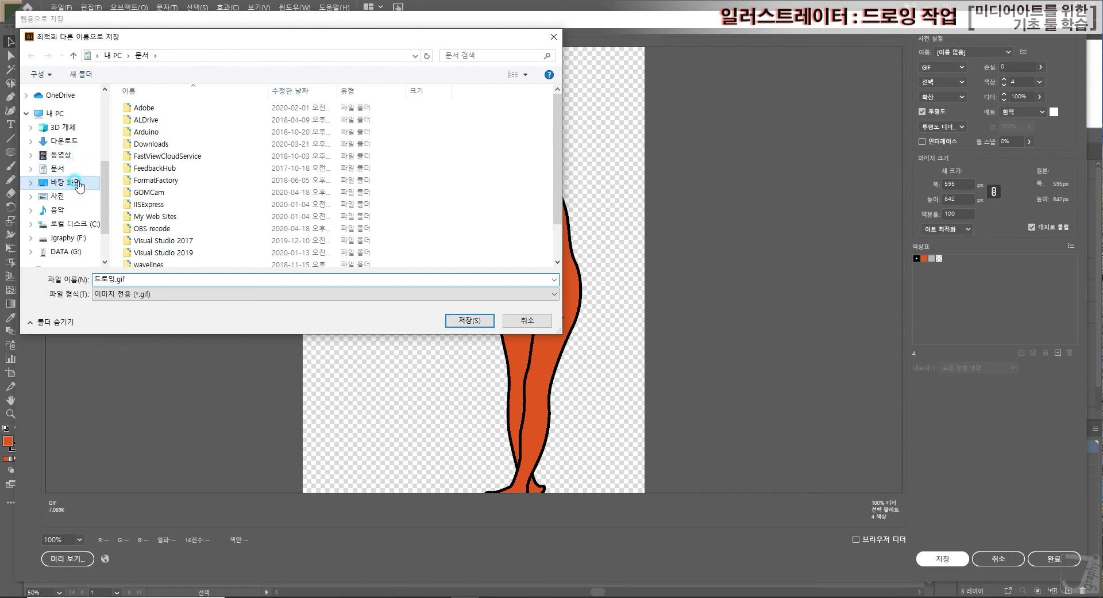
pyautogui.click(475, 294)
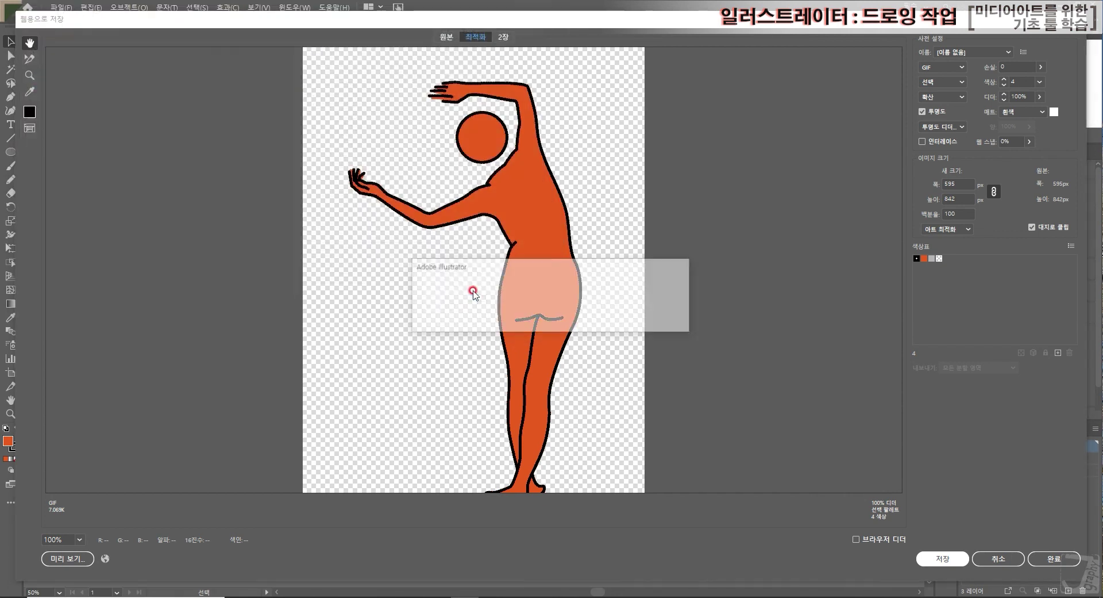
pyautogui.click(608, 319)
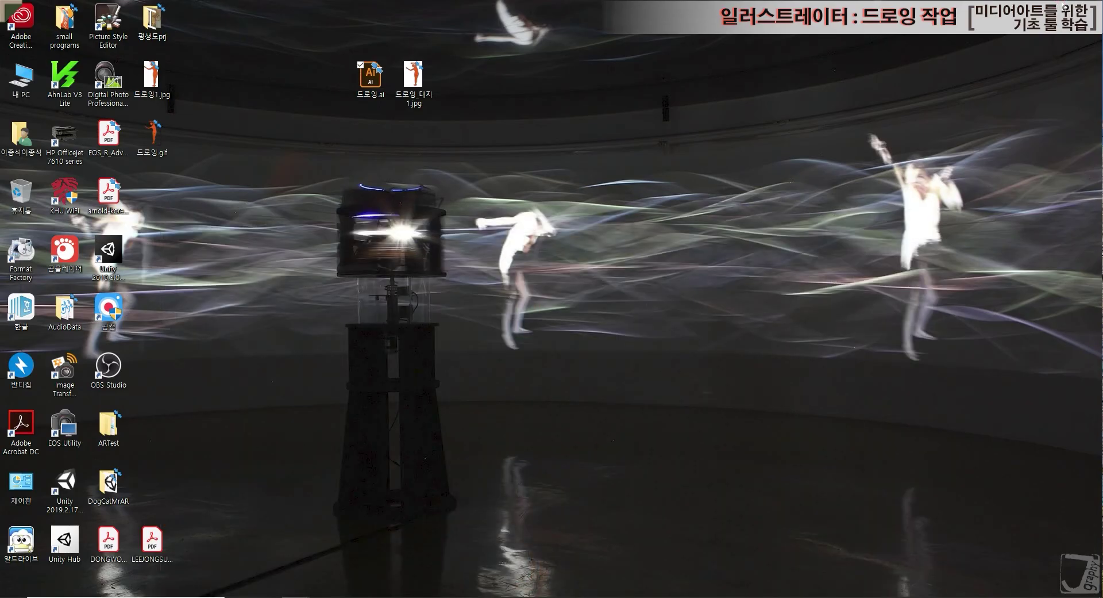
# - Compare the file sizes of 드로잉.gif and 드로잉_대지 1.jpg in their file properties, and close both property windows
pyautogui.click(153, 136)
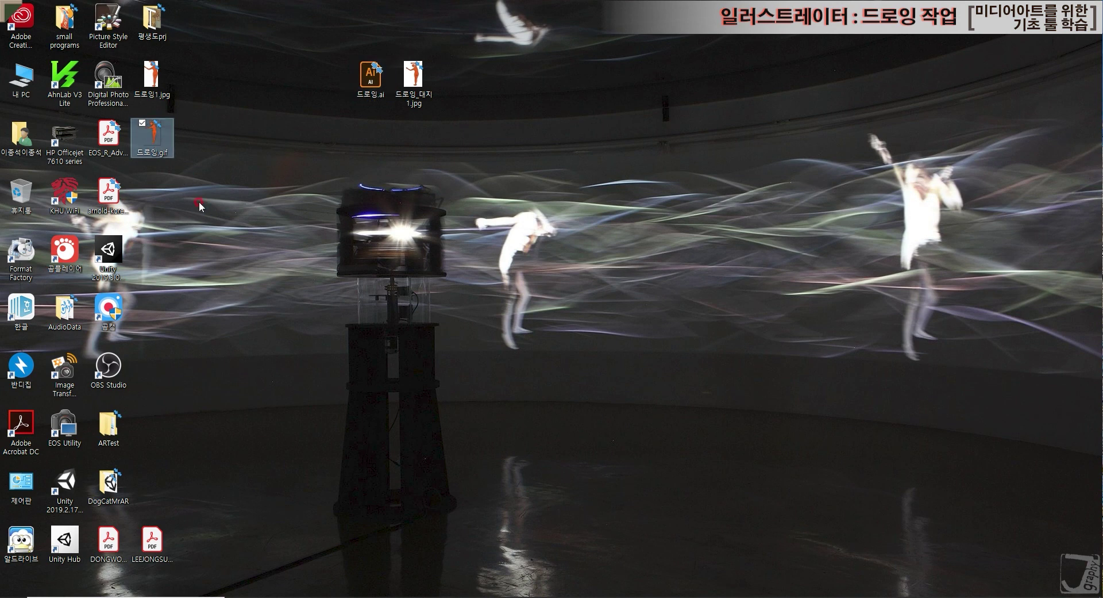
pyautogui.rightClick(156, 134)
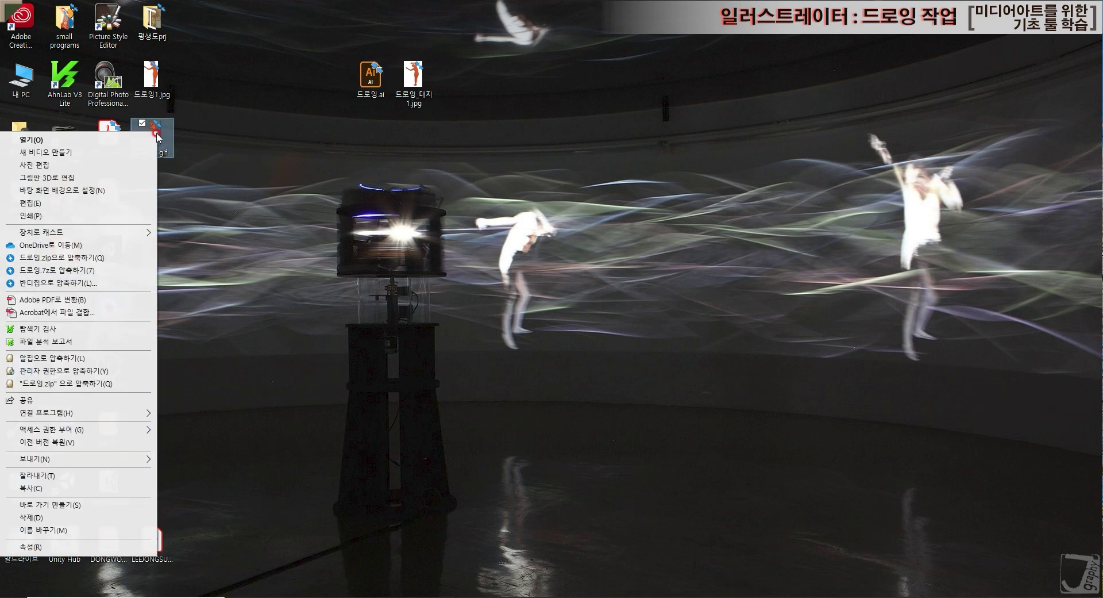
pyautogui.click(131, 547)
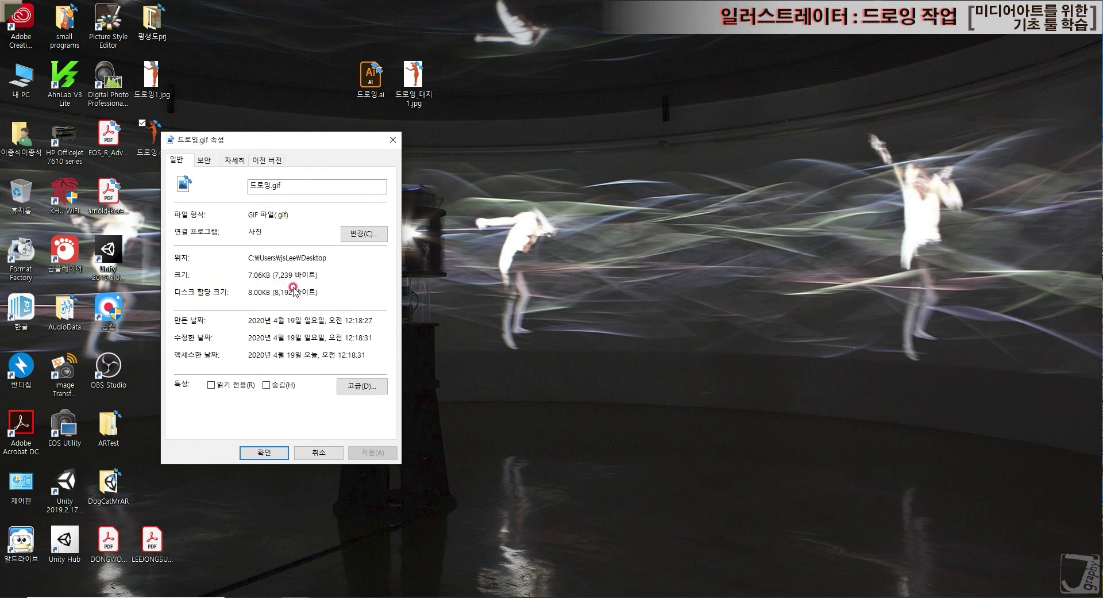
pyautogui.click(414, 80)
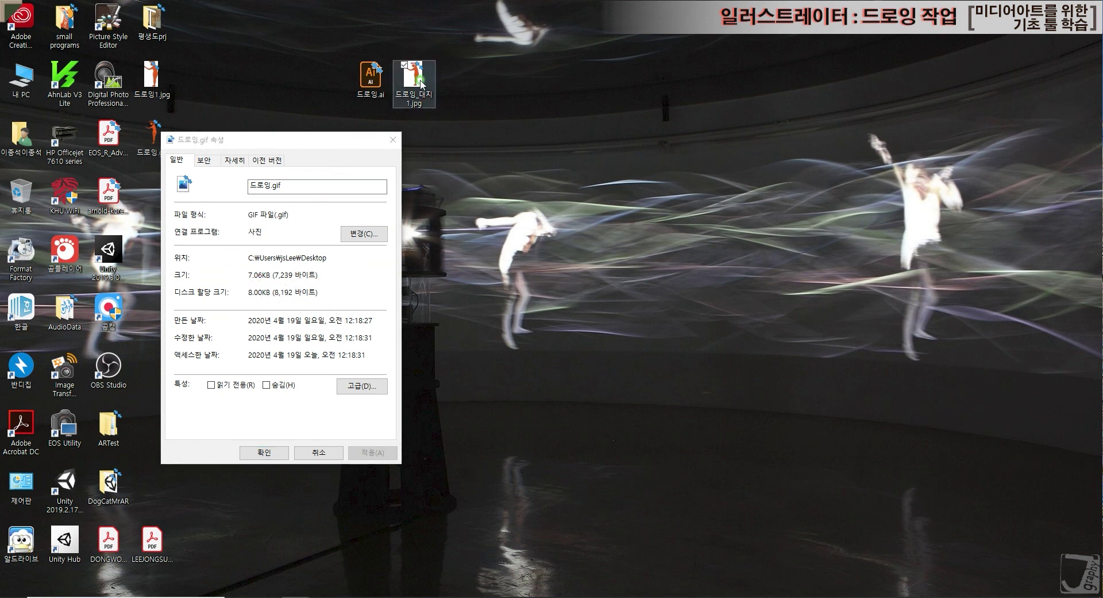
pyautogui.rightClick(419, 82)
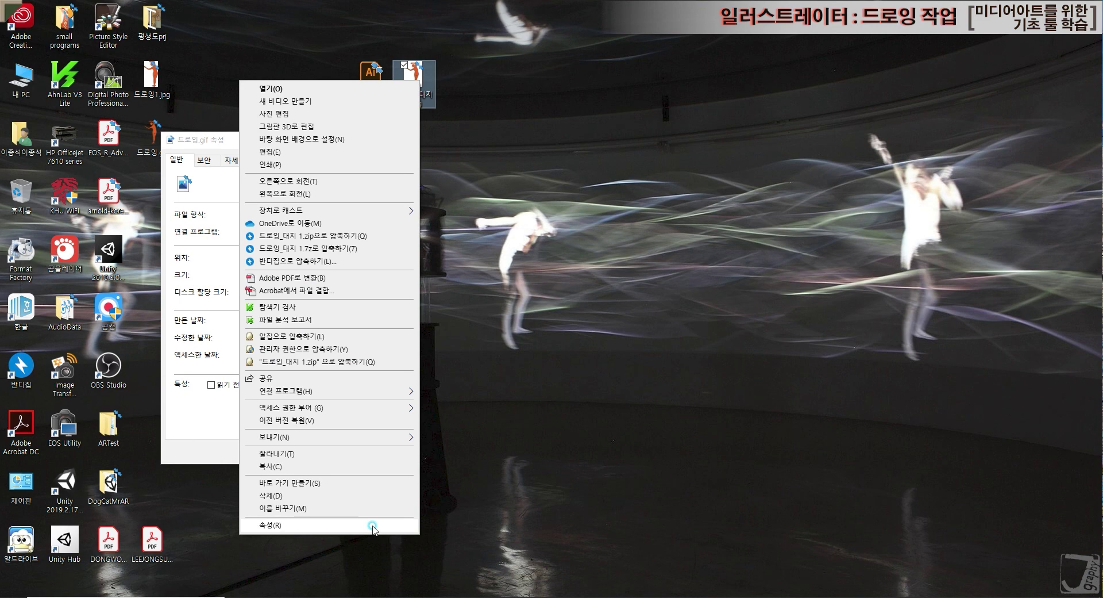
pyautogui.click(367, 524)
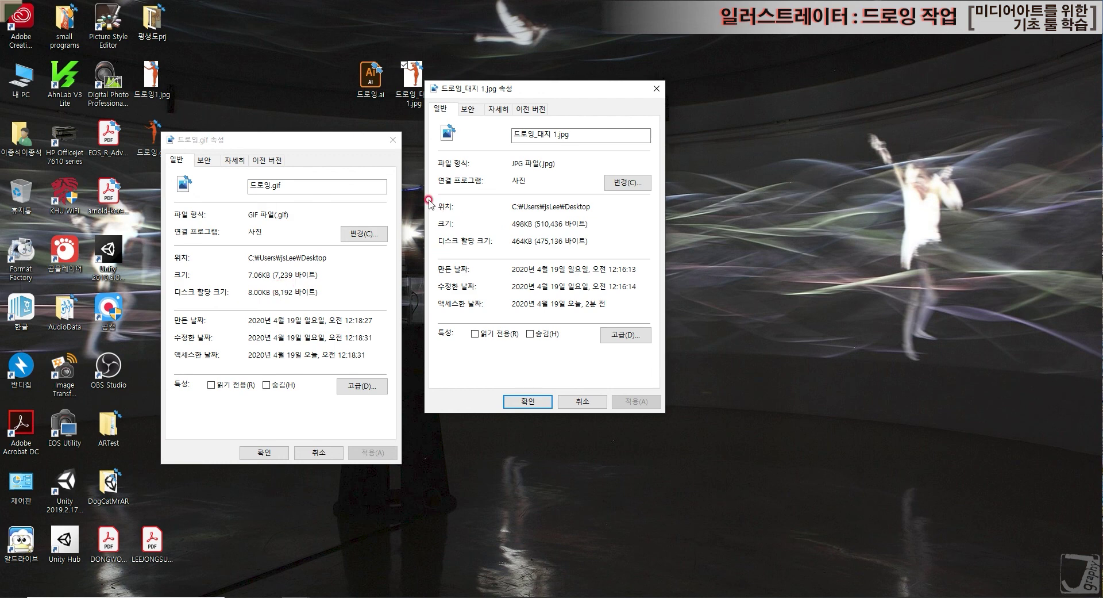
pyautogui.click(153, 134)
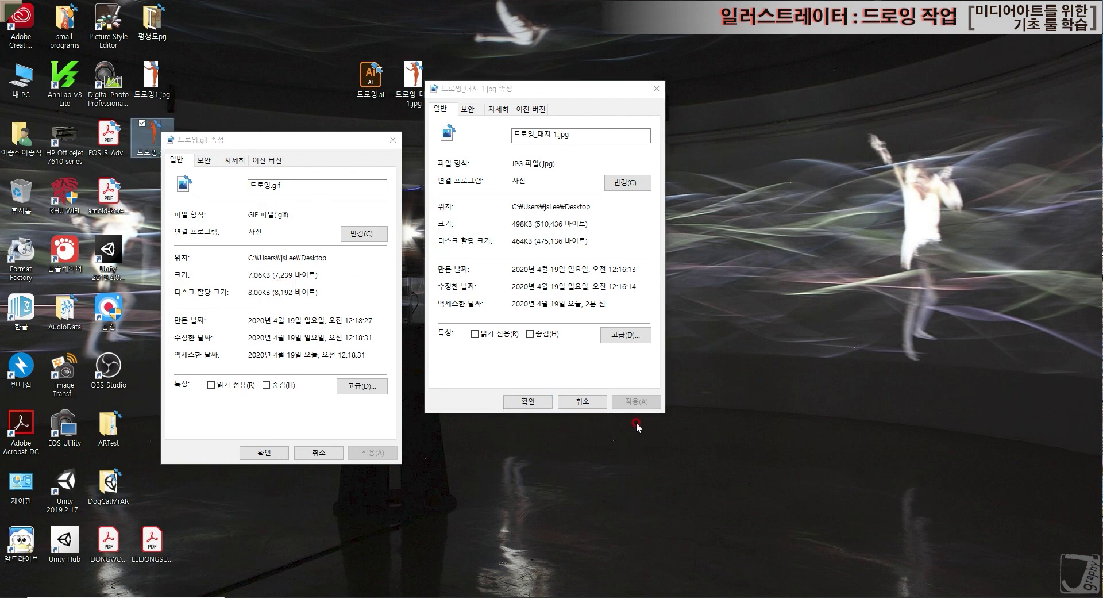
pyautogui.click(582, 400)
pyautogui.click(319, 452)
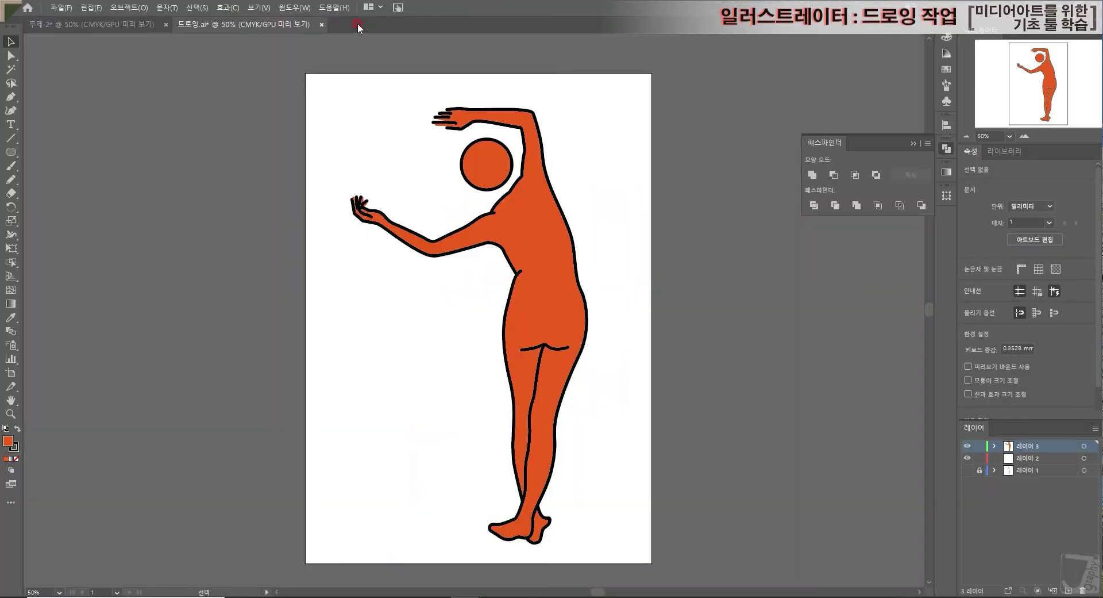
# - Review the file formats that Save As offers for the drawing in Illustrator, and cancel without saving
pyautogui.click(60, 7)
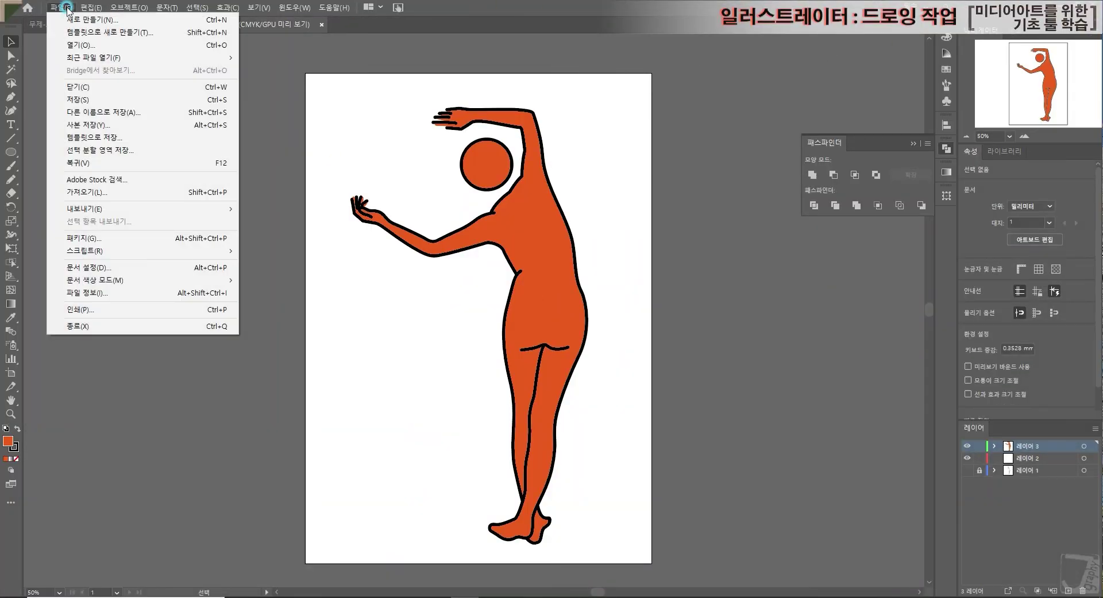
pyautogui.click(173, 113)
pyautogui.click(232, 250)
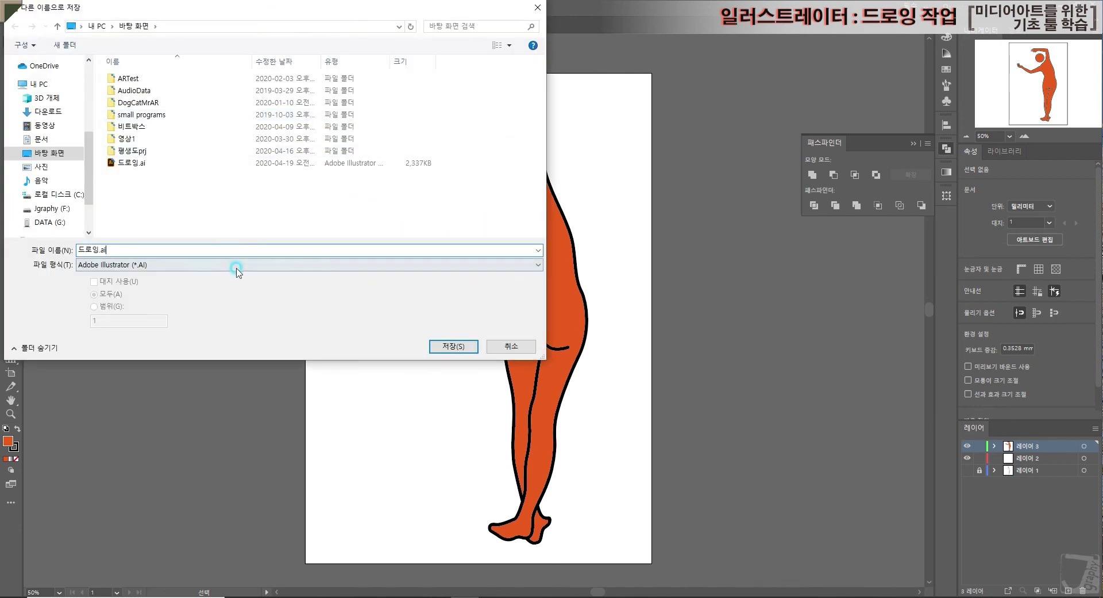
pyautogui.click(236, 267)
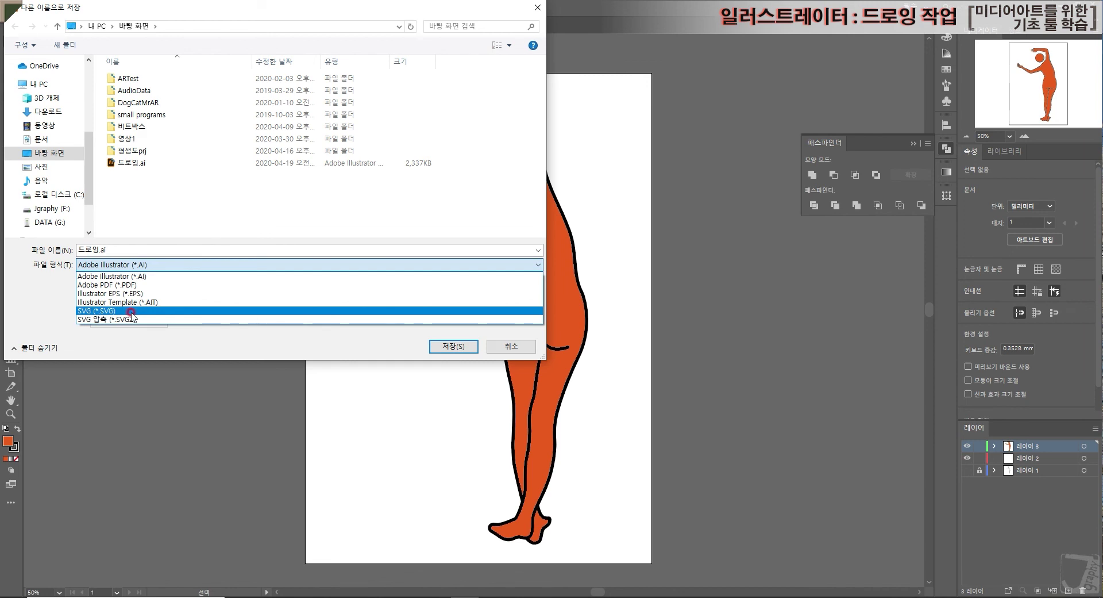
pyautogui.click(520, 346)
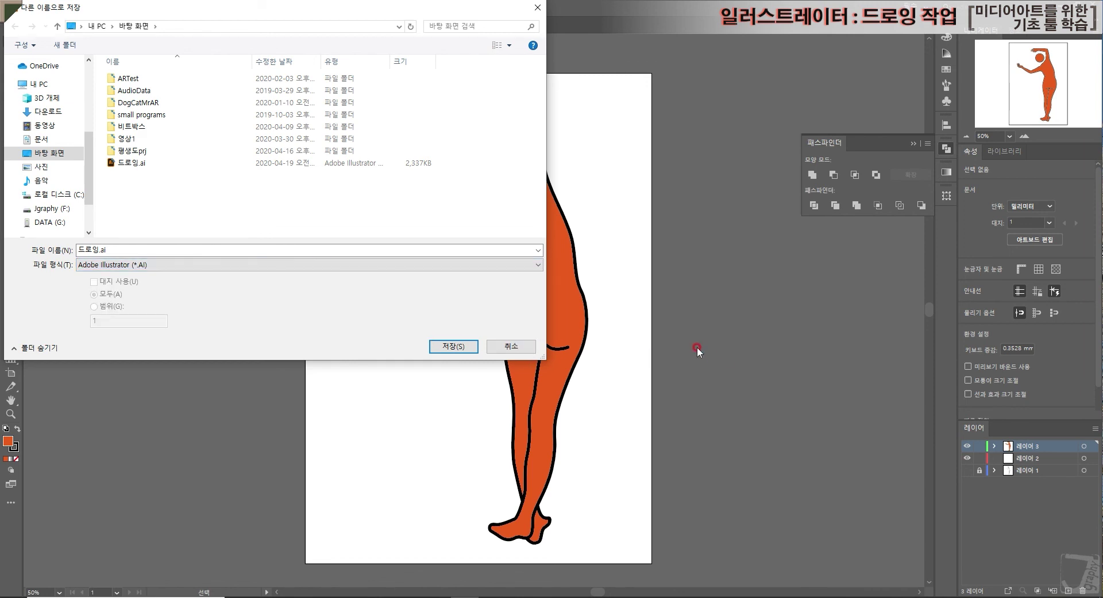
pyautogui.click(511, 346)
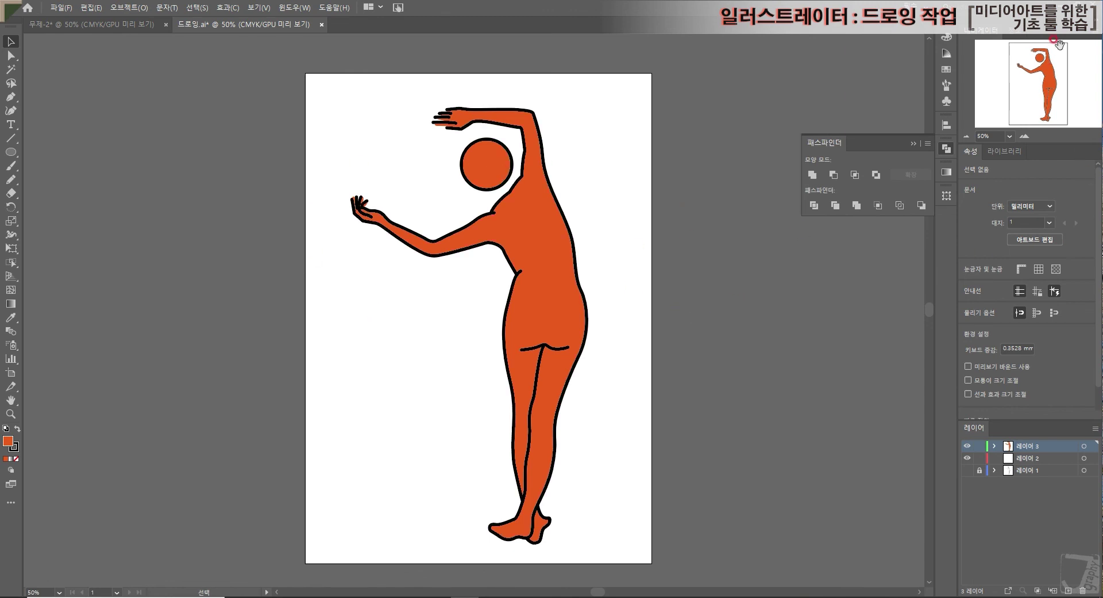
# - Return to the desktop and compare 드로잉.ai with the exported 드로잉_대지 1.jpg, selecting each file in turn
pyautogui.click(1064, 14)
pyautogui.moveTo(443, 165); pyautogui.dragTo(346, 18)
pyautogui.click(413, 79)
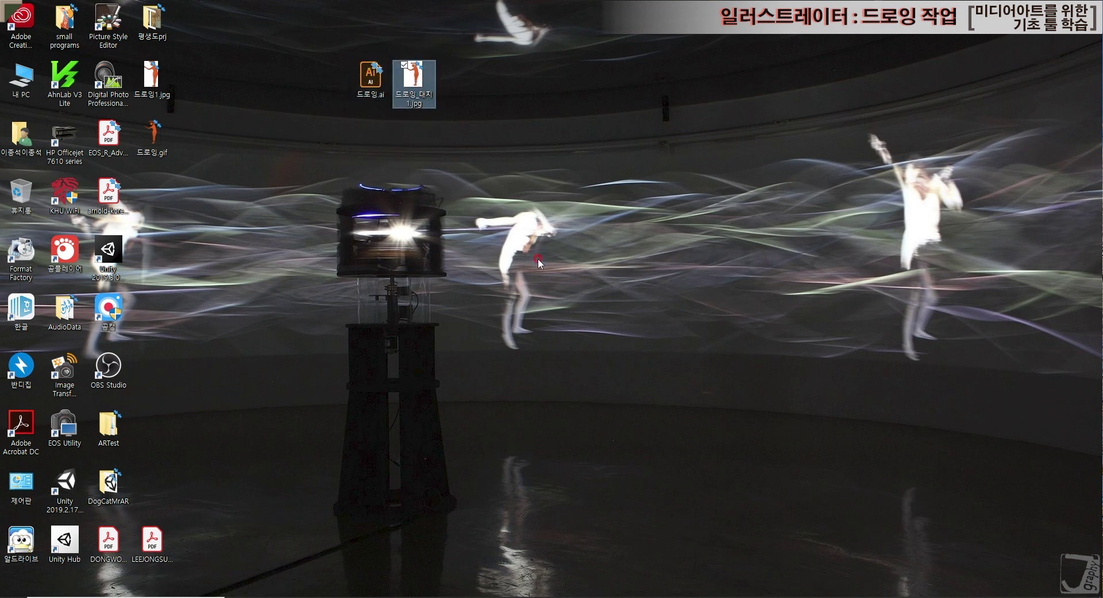
pyautogui.click(371, 77)
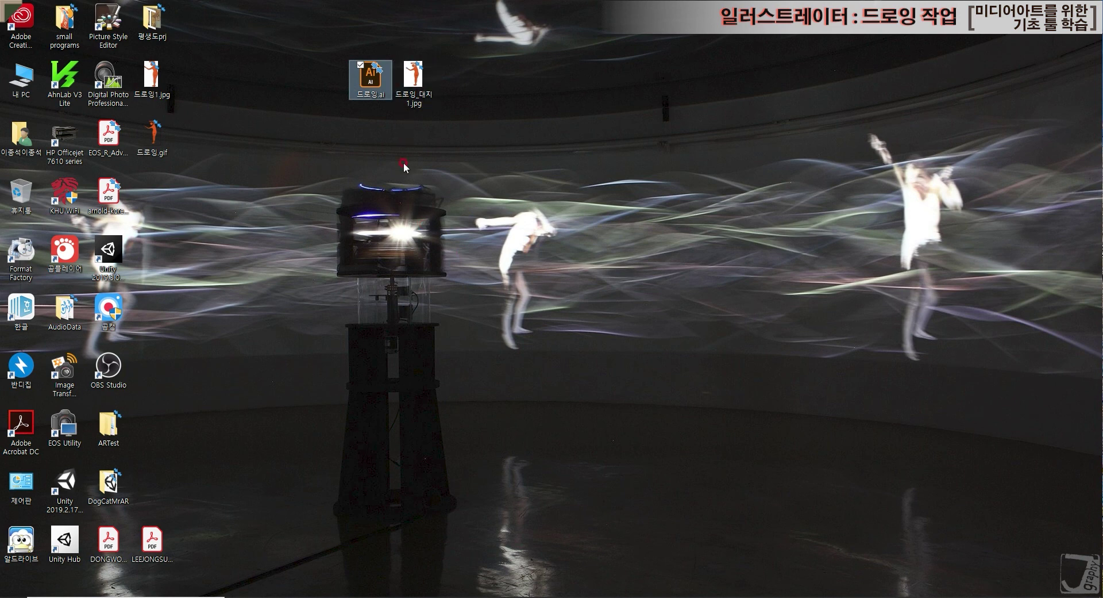
pyautogui.moveTo(434, 118); pyautogui.dragTo(419, 95)
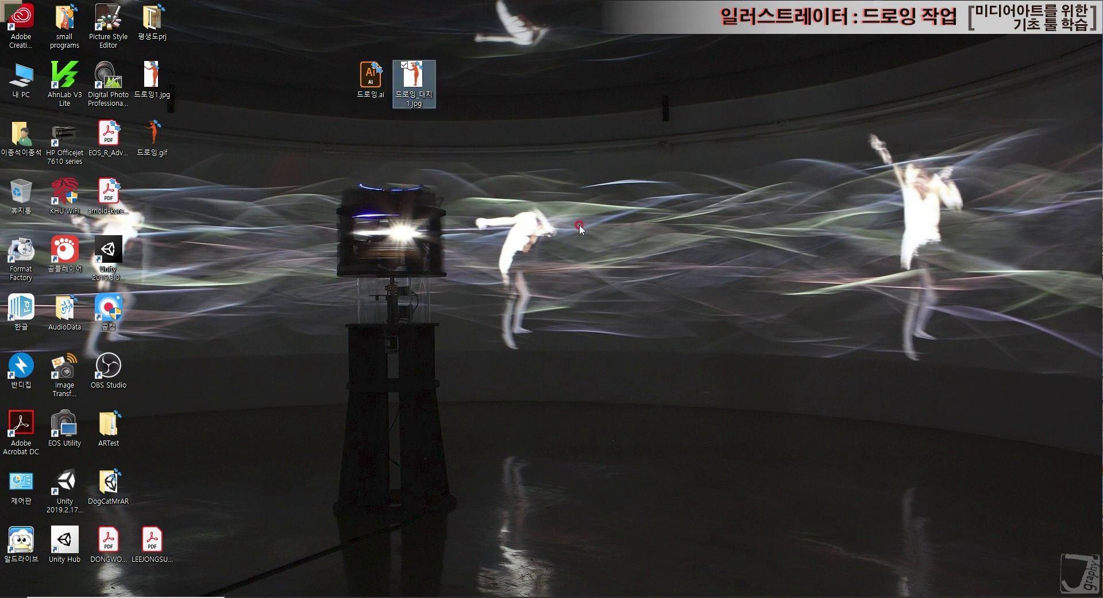
pyautogui.click(370, 78)
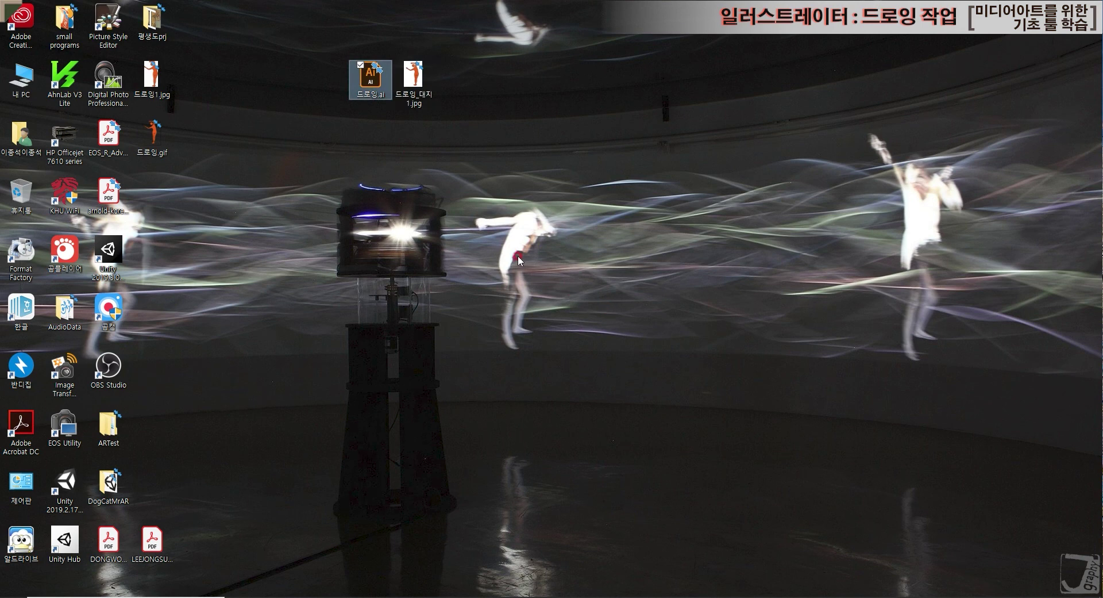
# - Compare the JPEG and Illustrator versions of the drawing on the desktop again, and return to 드로잉.ai in Illustrator
pyautogui.click(415, 83)
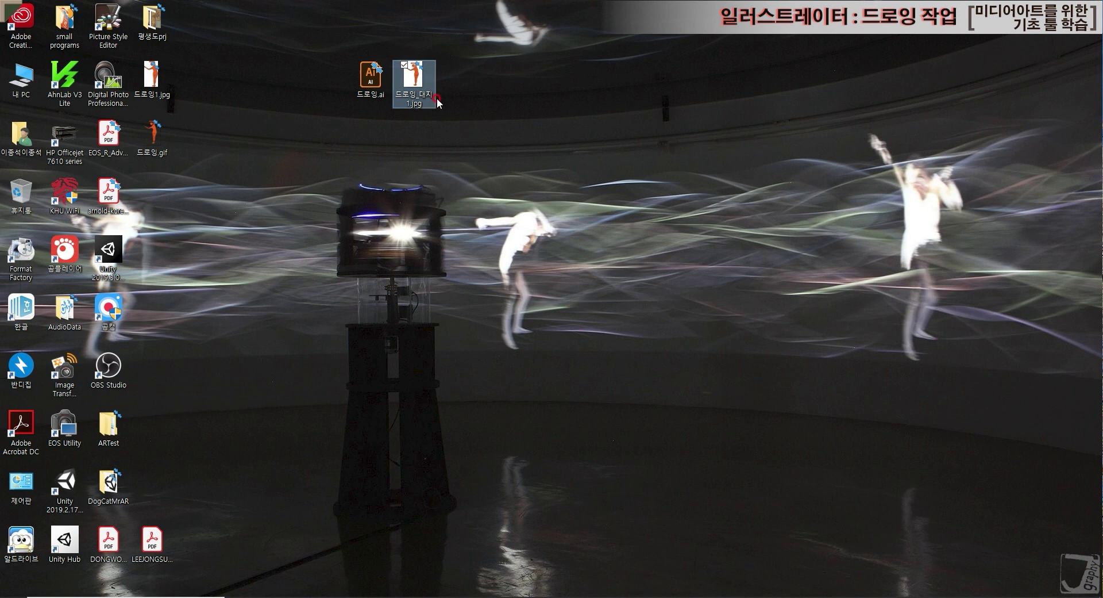
pyautogui.click(370, 77)
pyautogui.click(418, 88)
pyautogui.doubleClick(370, 78)
pyautogui.click(414, 80)
pyautogui.click(366, 83)
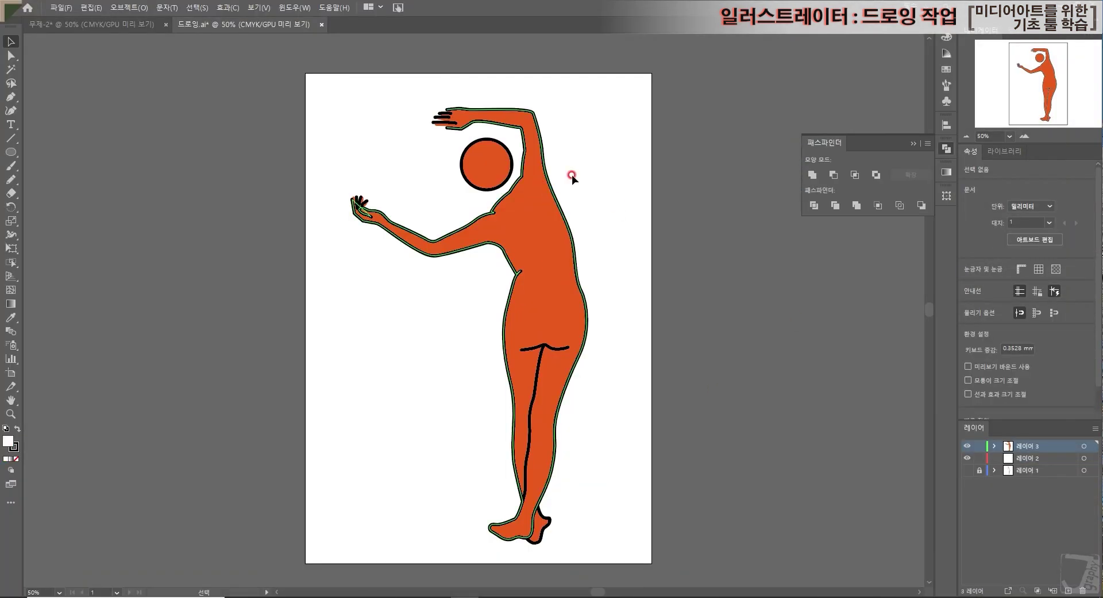
# - Compare the posing figure in 드로잉.ai with the blue and green dancing characters in 무제-2, alternating between the two documents
pyautogui.click(125, 23)
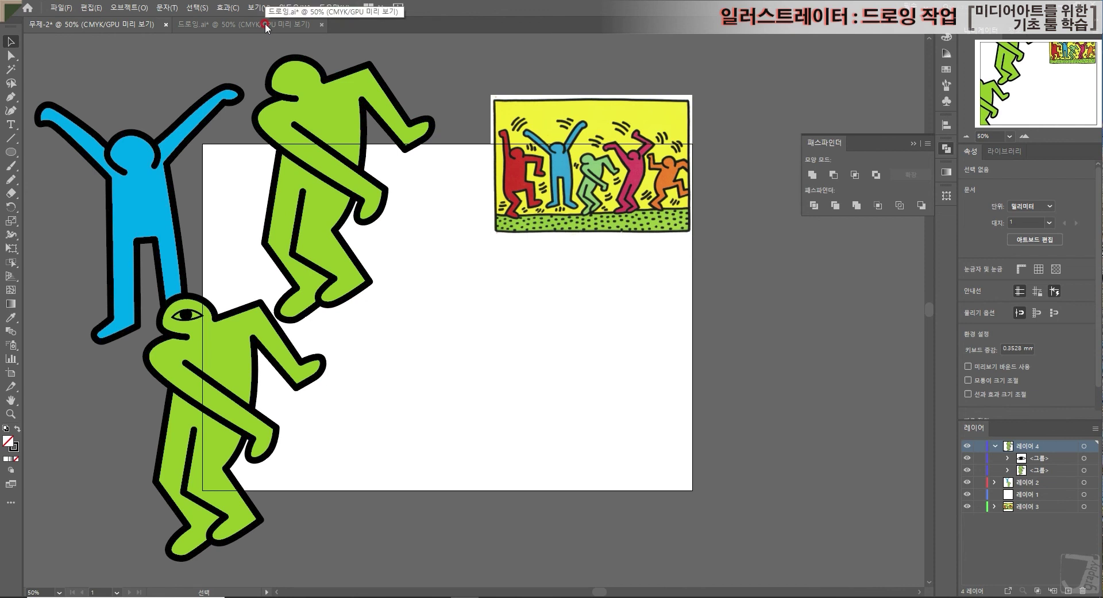
pyautogui.click(265, 23)
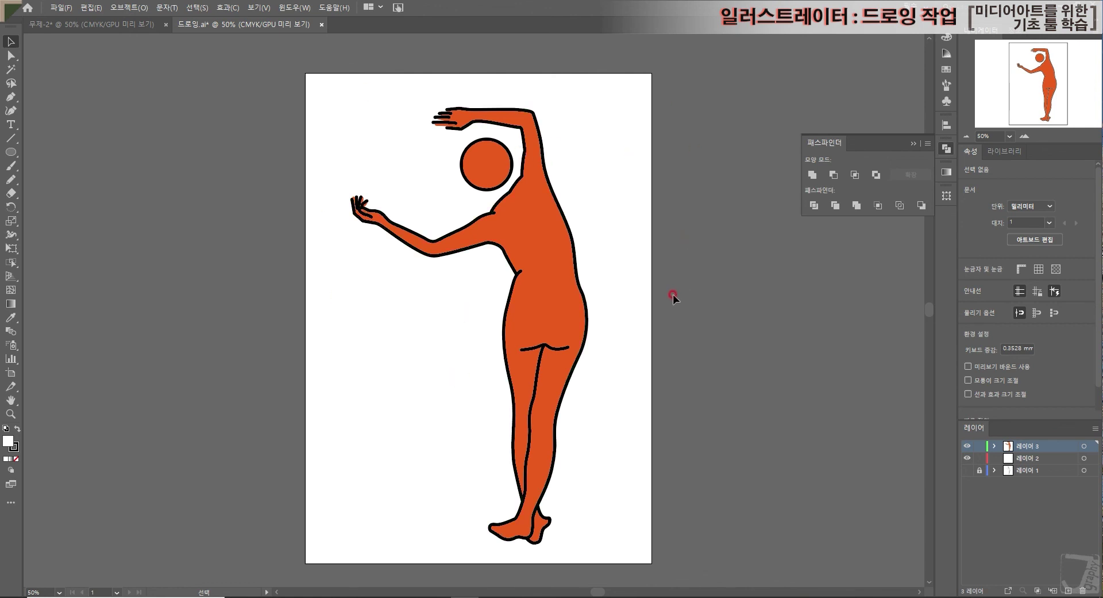
pyautogui.click(568, 345)
pyautogui.click(436, 448)
pyautogui.click(128, 29)
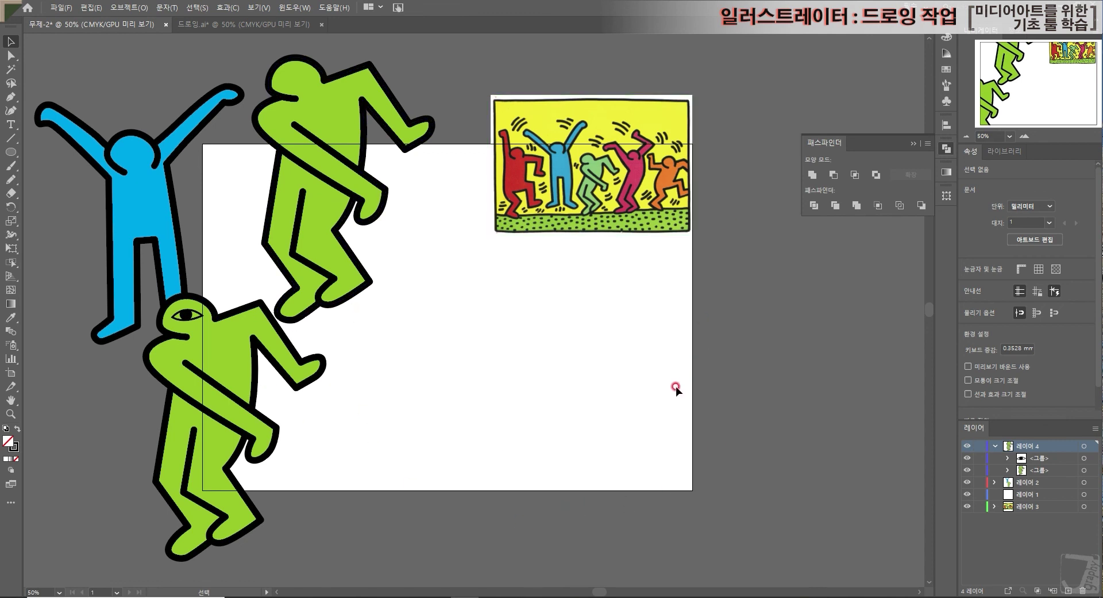
pyautogui.click(252, 24)
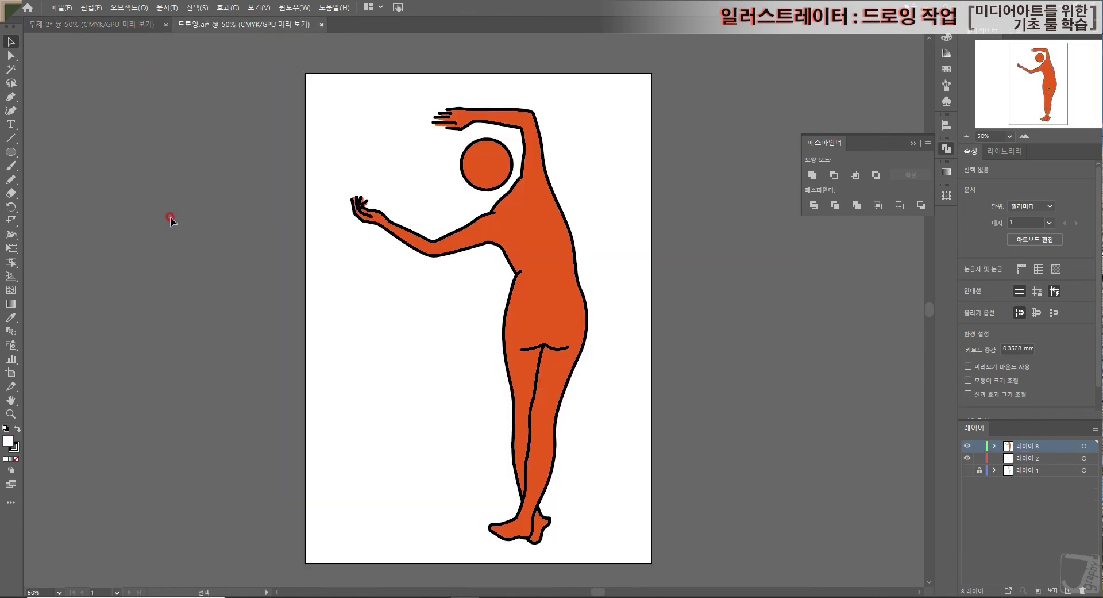
pyautogui.click(132, 24)
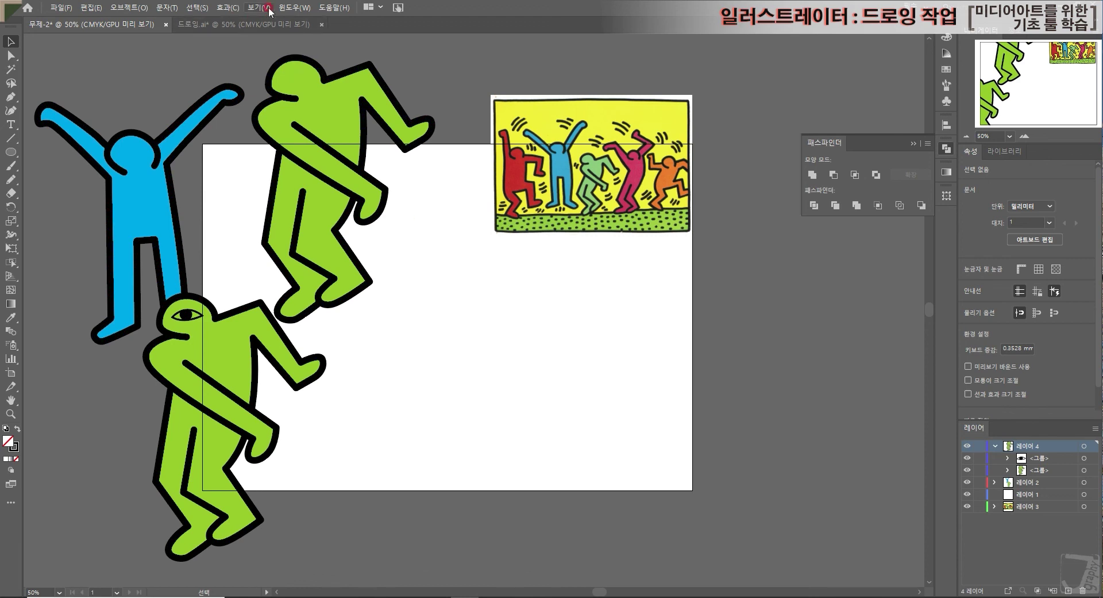
pyautogui.click(249, 23)
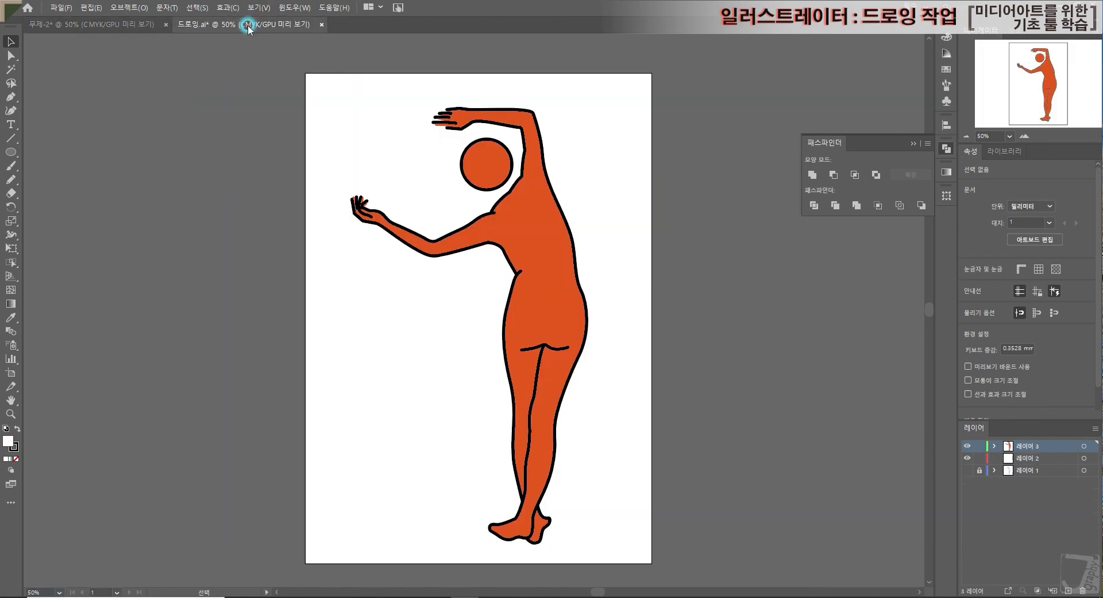
# - Bring up the JPEG export options for 무제-2, with 대지 사용 enabled and the desktop (바탕 화면) as the destination
pyautogui.click(124, 24)
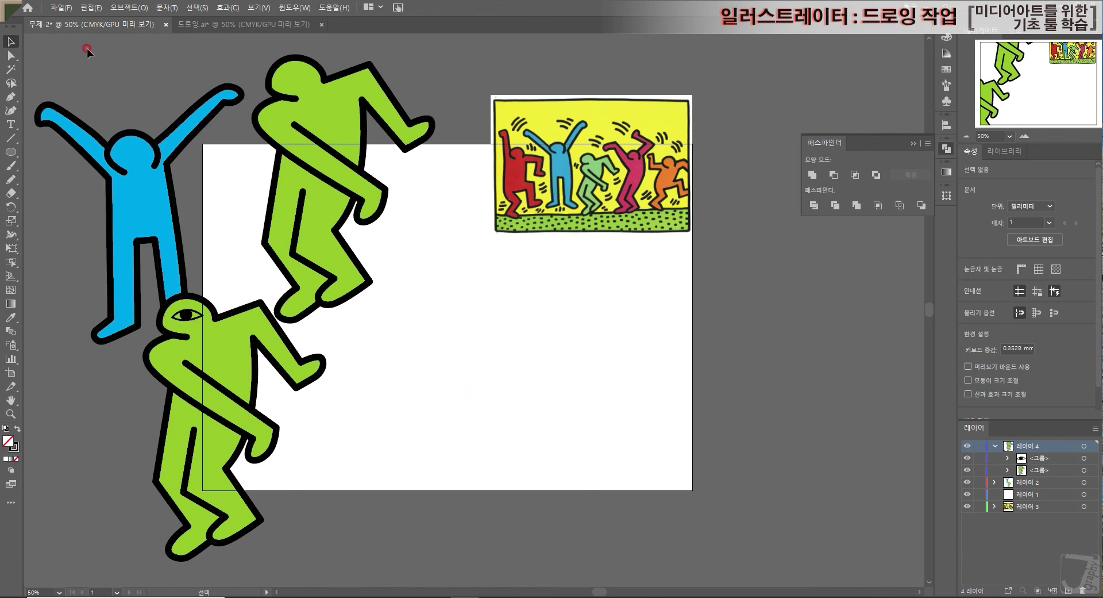
pyautogui.click(58, 8)
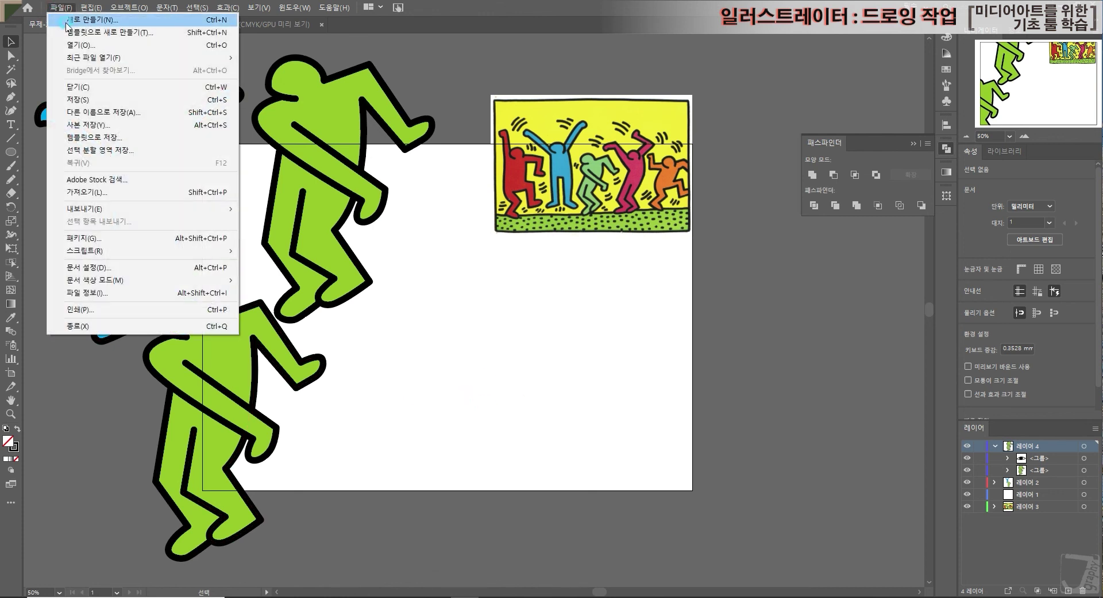
pyautogui.click(163, 208)
pyautogui.click(308, 222)
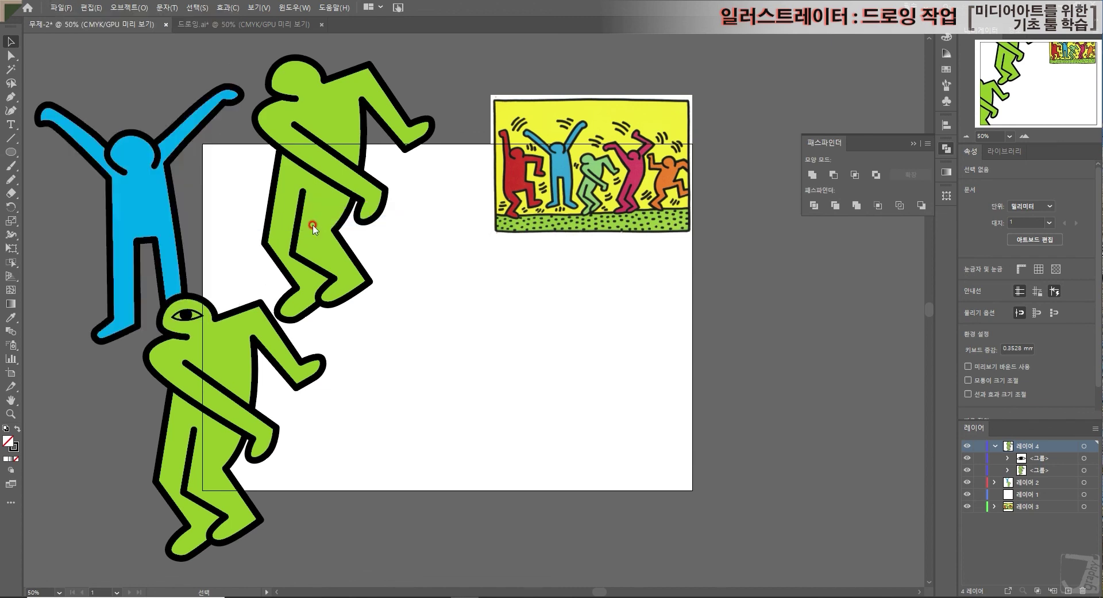
pyautogui.click(94, 281)
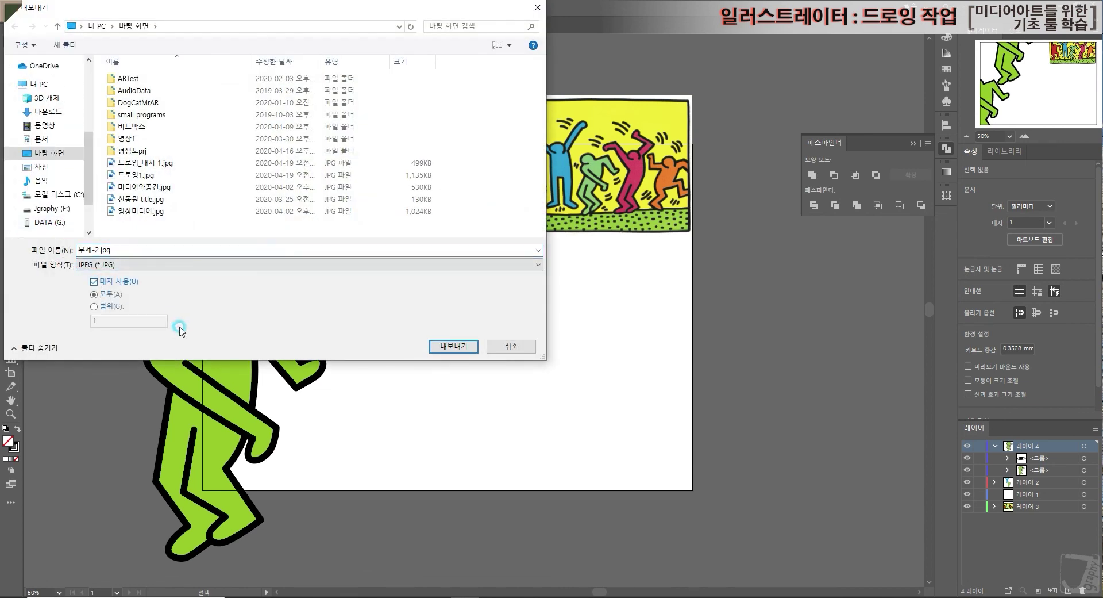
pyautogui.click(445, 345)
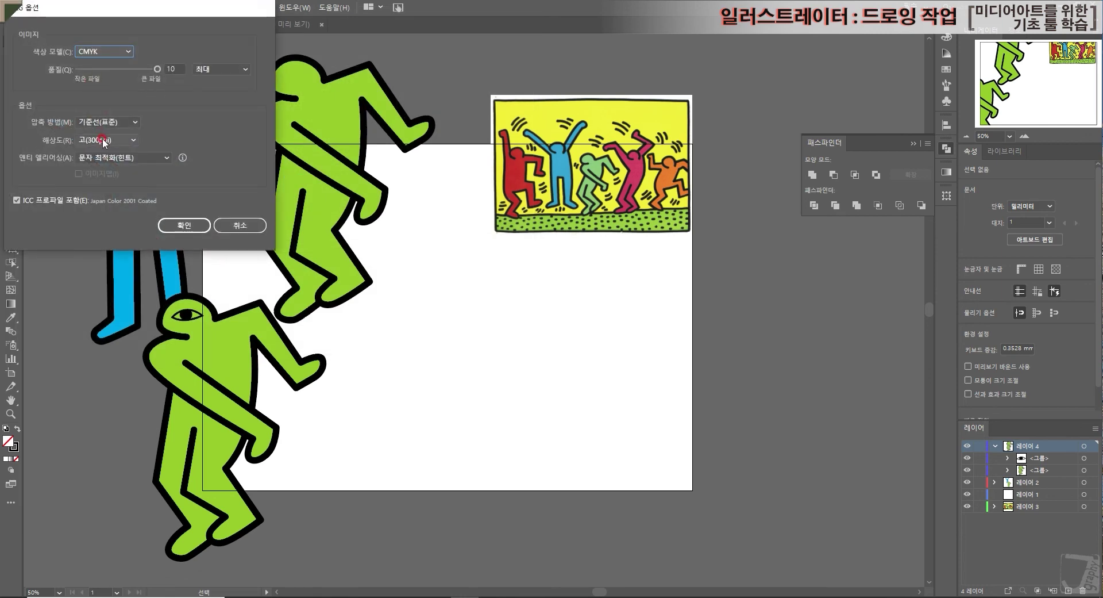
# - Review the JPEG resolution choices, trying 스크린(72ppi) and 고(300ppi), and cancel the export of 무제-2
pyautogui.click(106, 140)
pyautogui.click(99, 177)
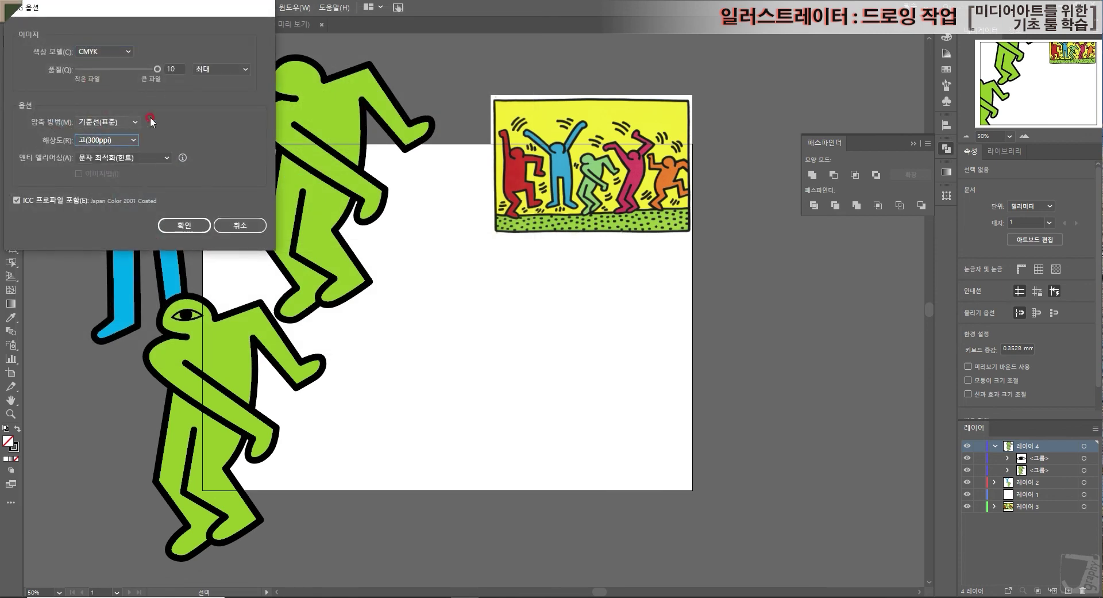
pyautogui.click(234, 225)
pyautogui.click(128, 138)
pyautogui.click(126, 145)
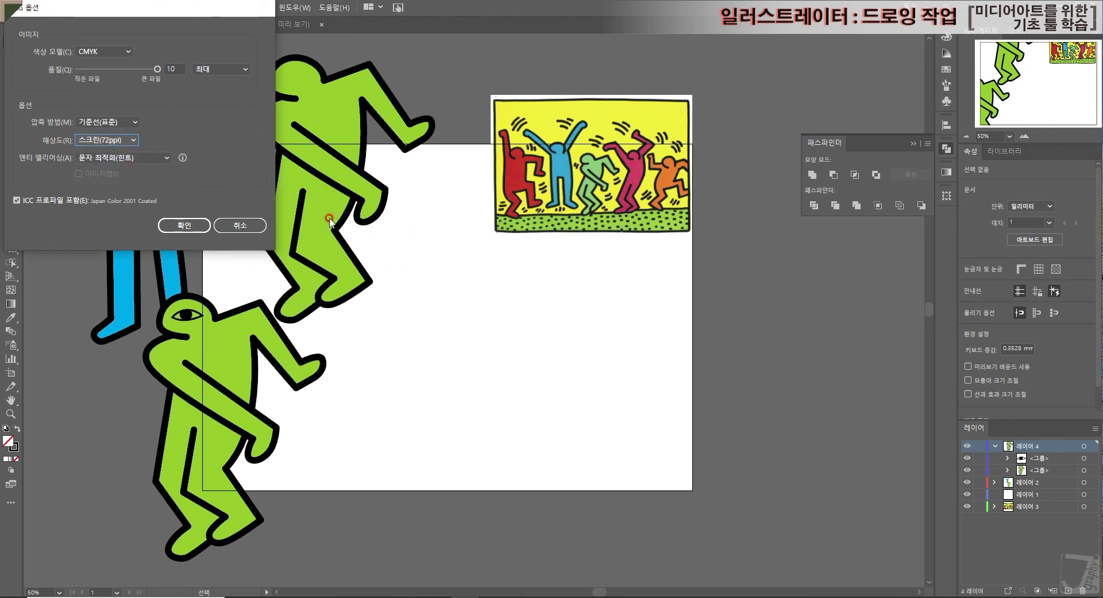
pyautogui.click(129, 140)
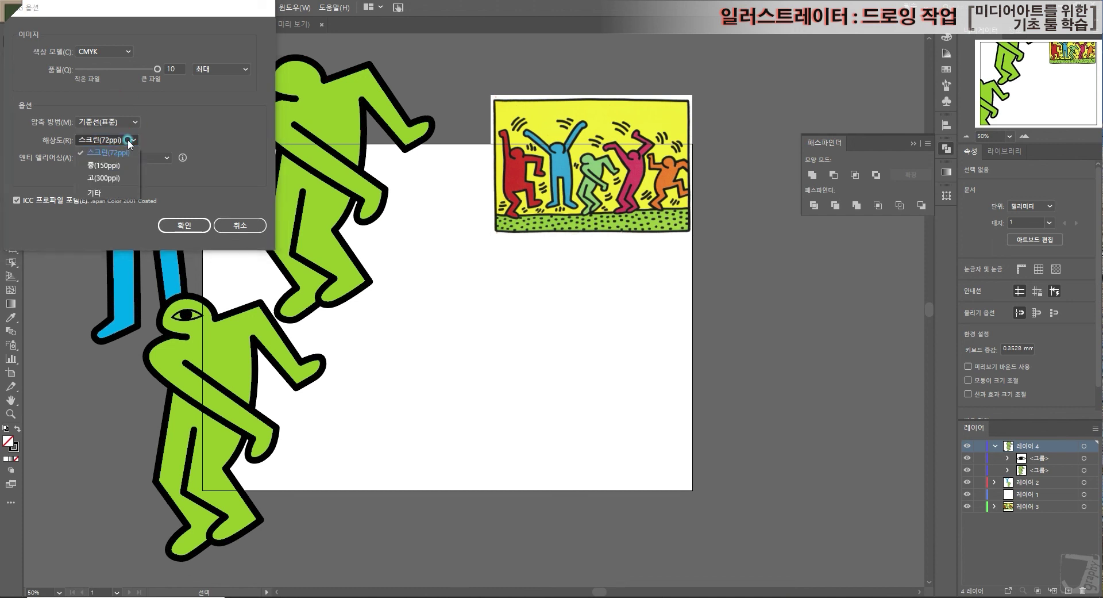
pyautogui.click(106, 177)
pyautogui.click(235, 224)
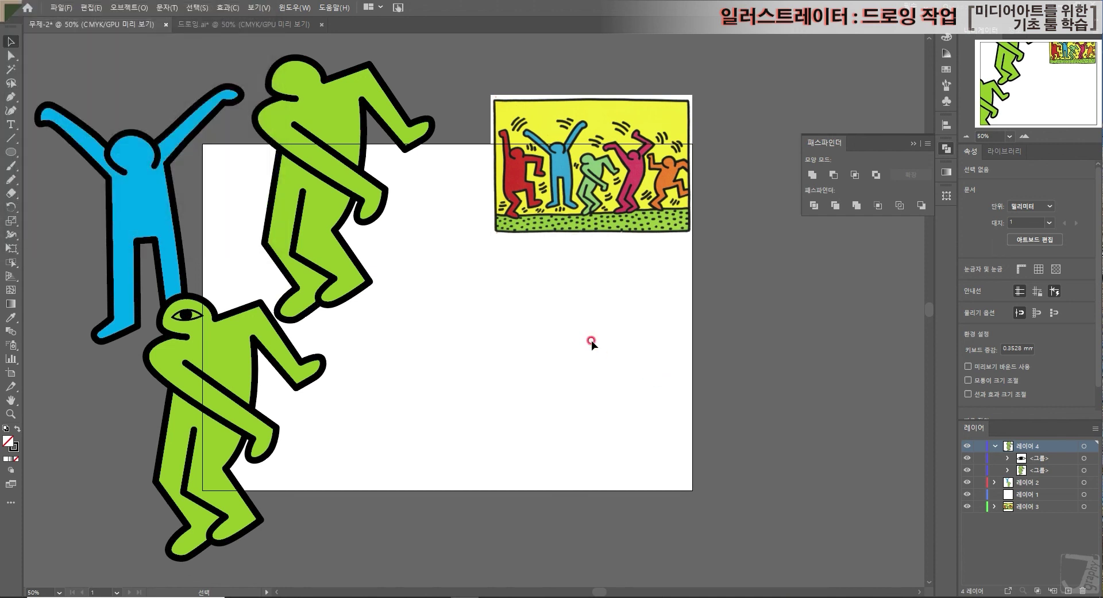